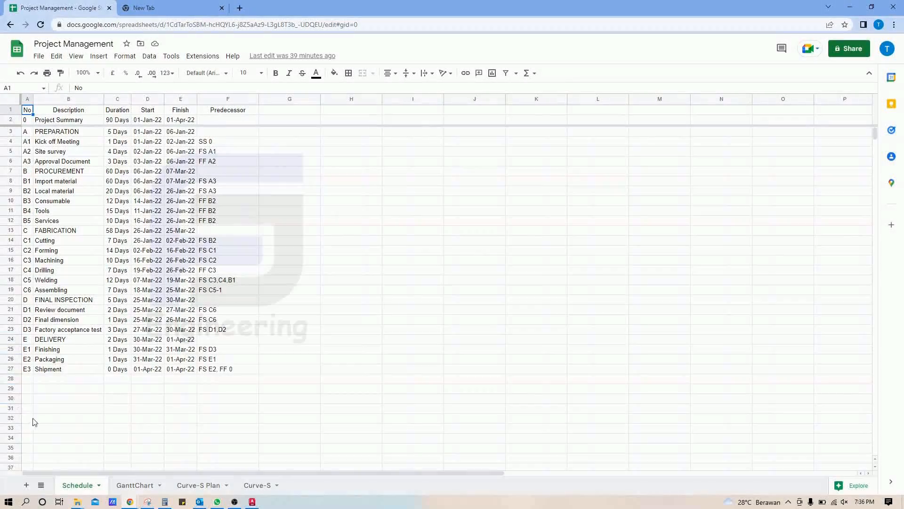
Review the GanttChart, Curve-S Plan and Curve-S sheets of the finished project workbook, ending back on Schedule.
click(131, 485)
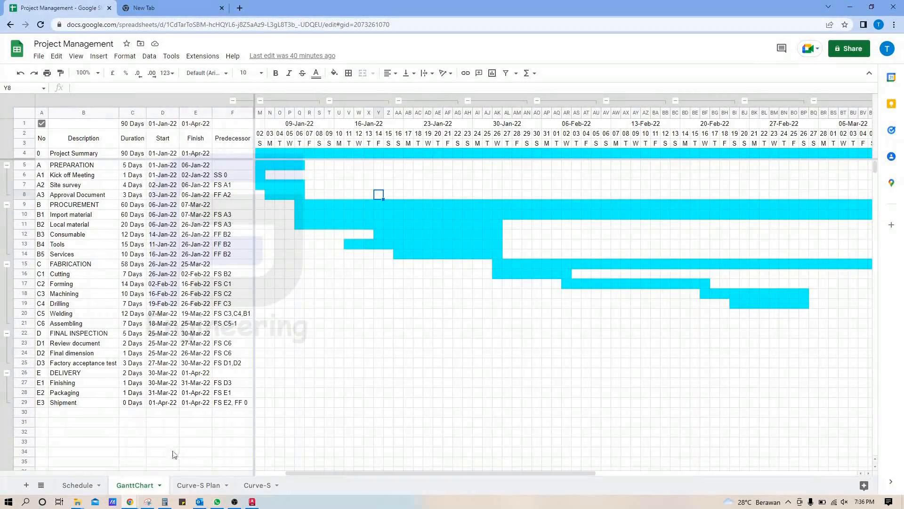
click(201, 486)
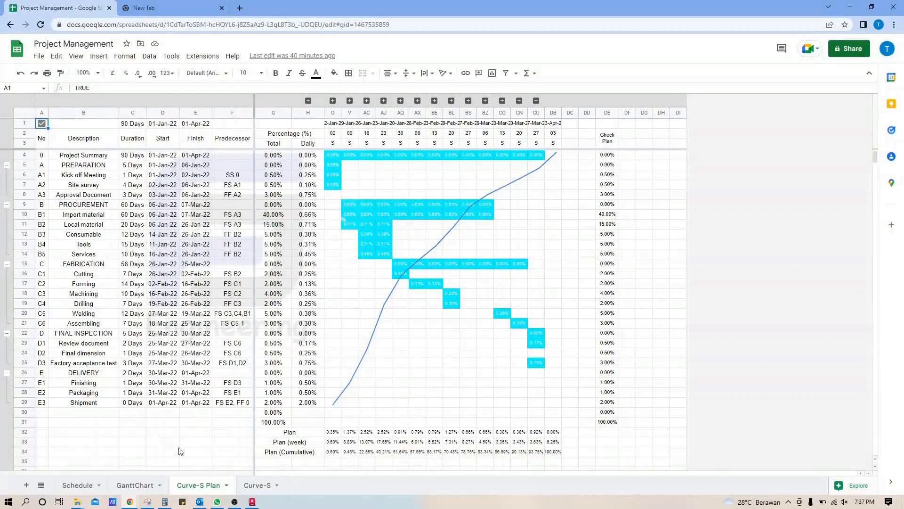
click(257, 489)
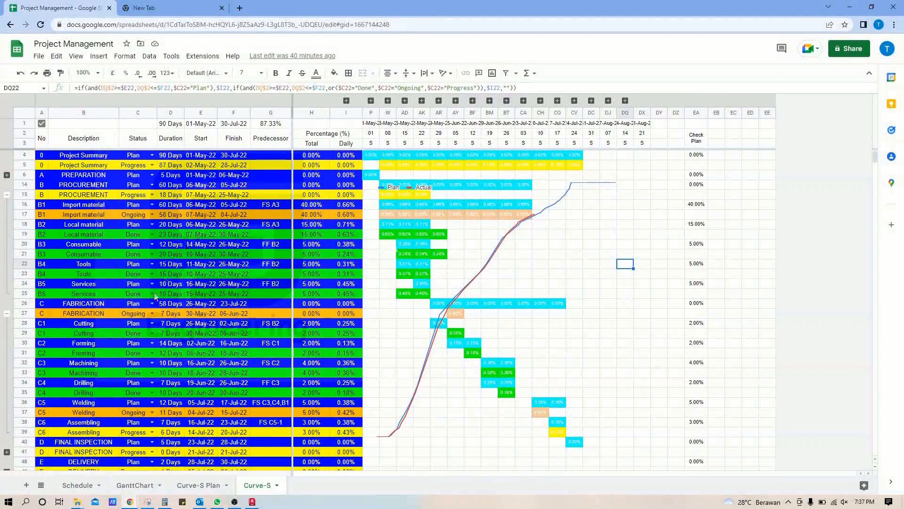
click(72, 486)
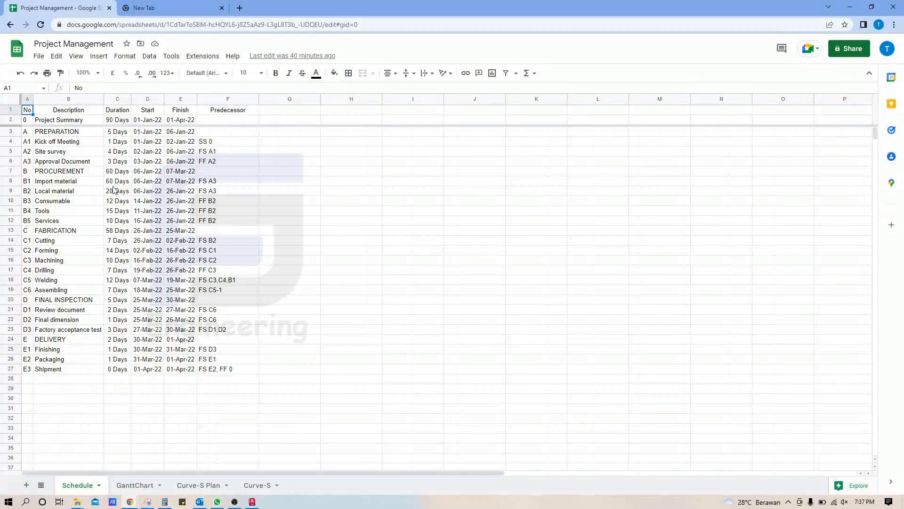
Create a new blank spreadsheet and name it Project Management Example.
click(38, 57)
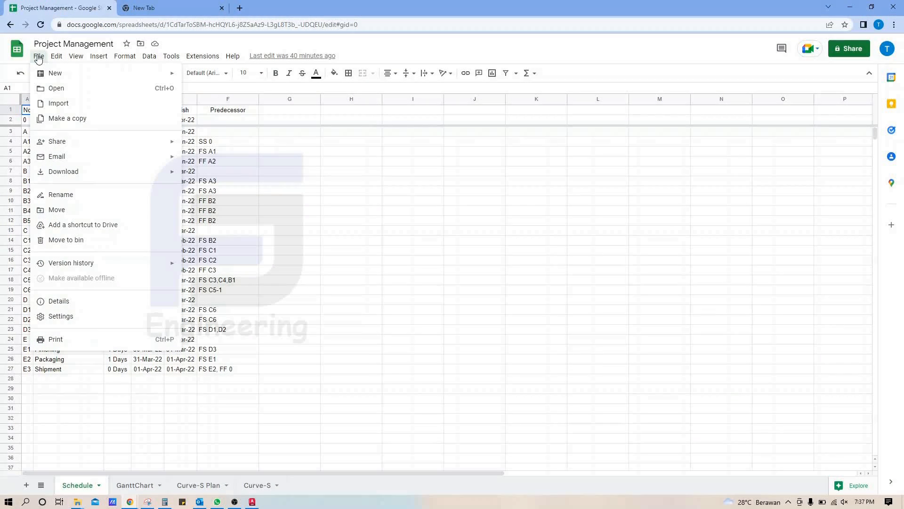
mouse_move(63, 74)
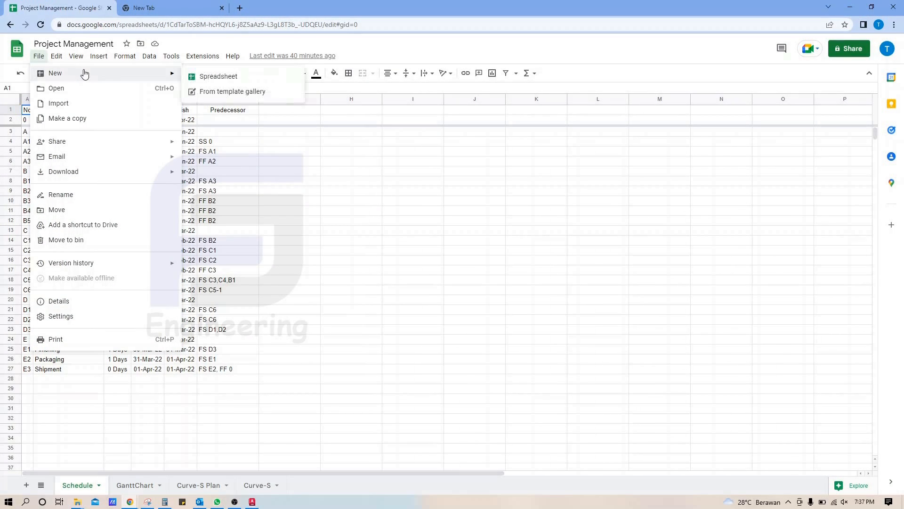
click(207, 81)
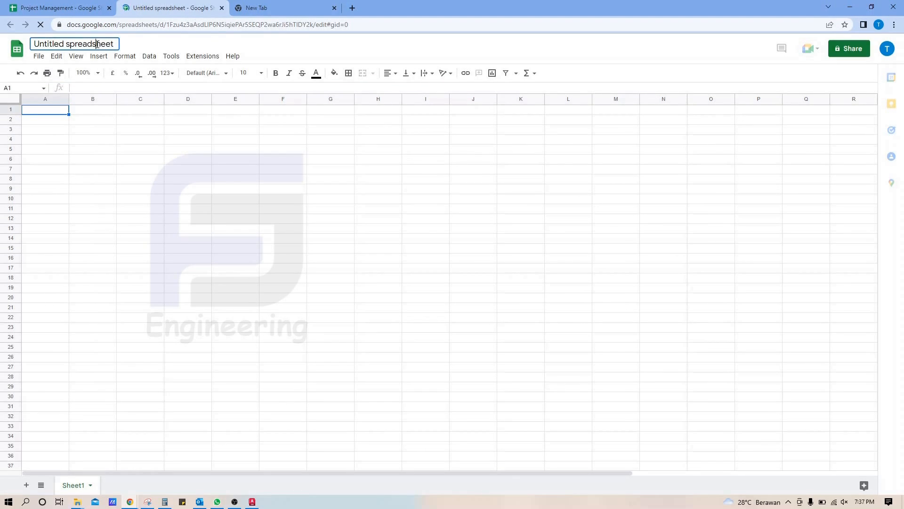
click(97, 43)
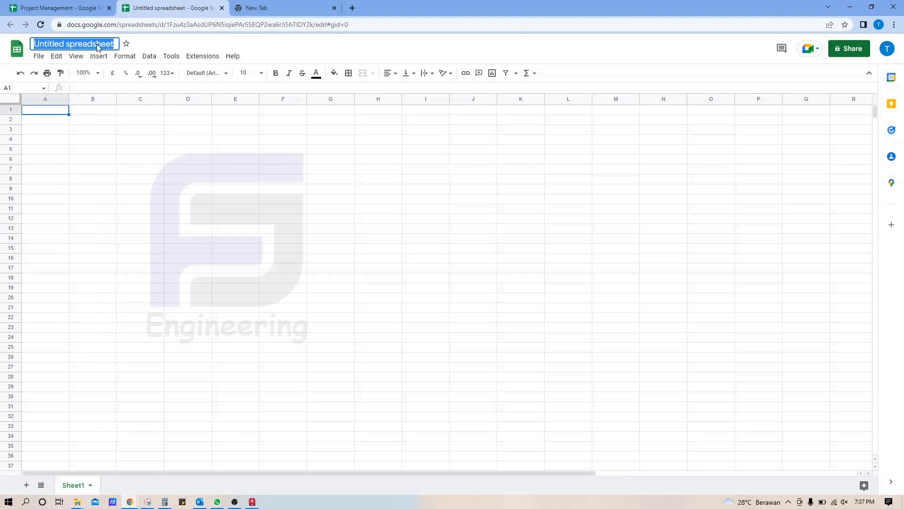
text(Project )
text(M)
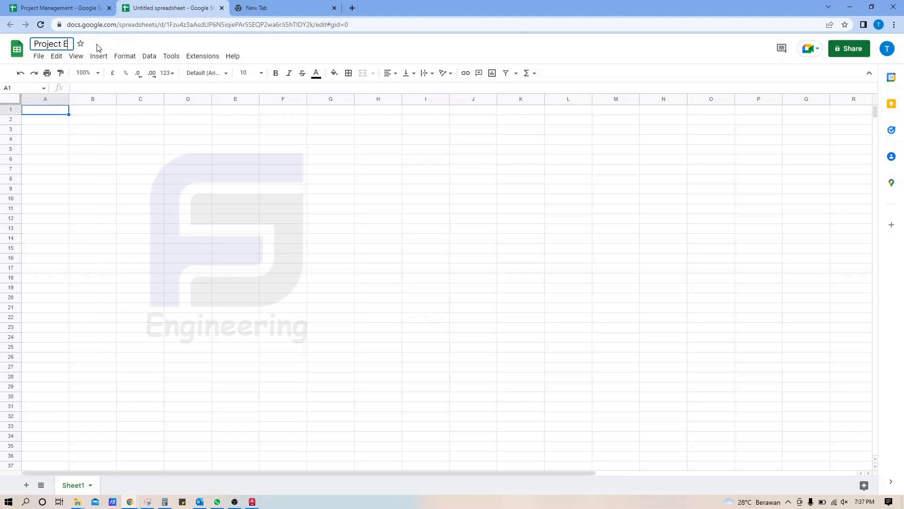
key(BackSpace)
text(Management Example)
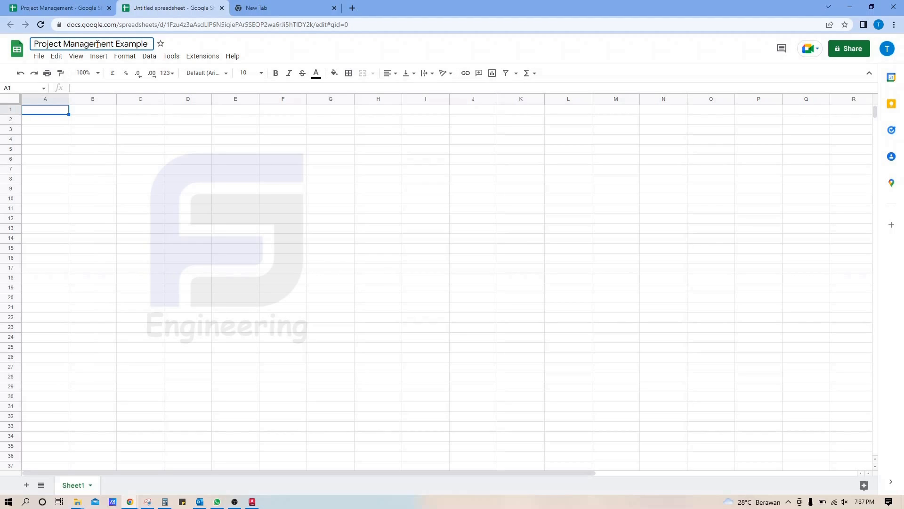
key(Return)
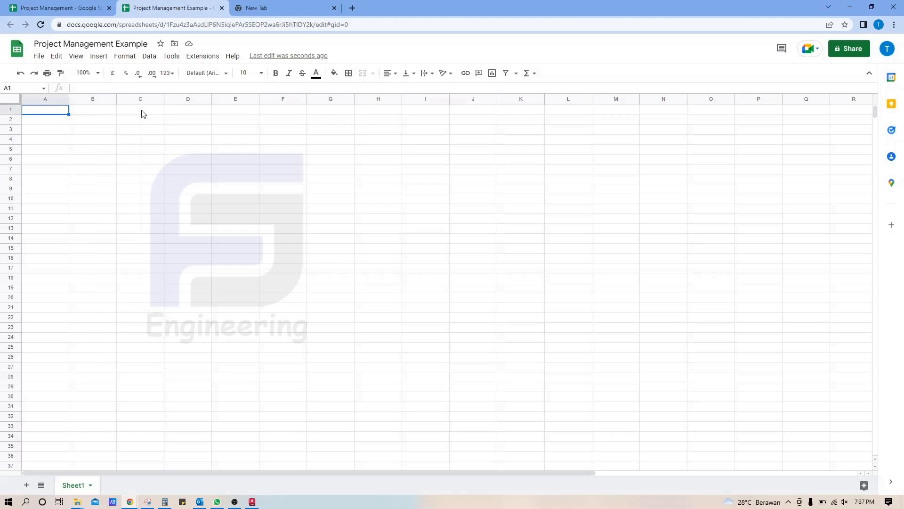
Enter the column headers No, Description and Duration in cells A1 to C1.
text(No)
key(Tab)
text(Des)
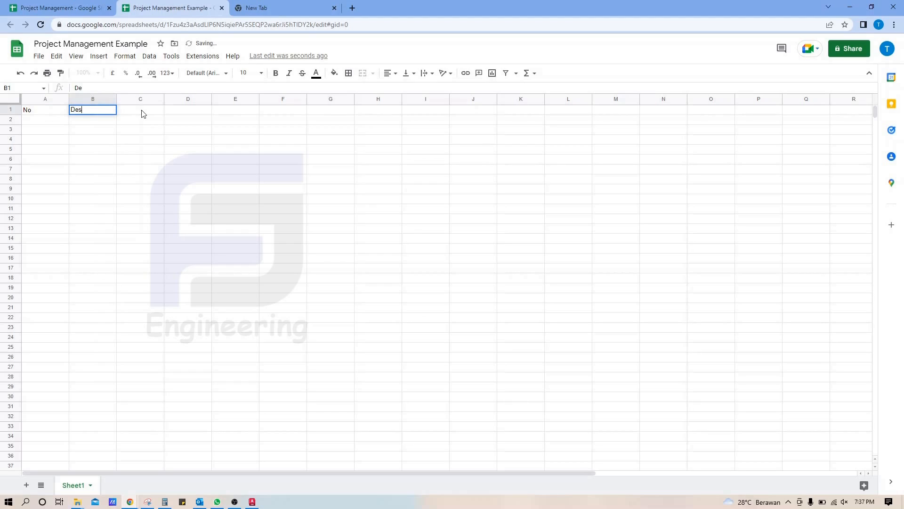
text(cription)
key(Tab)
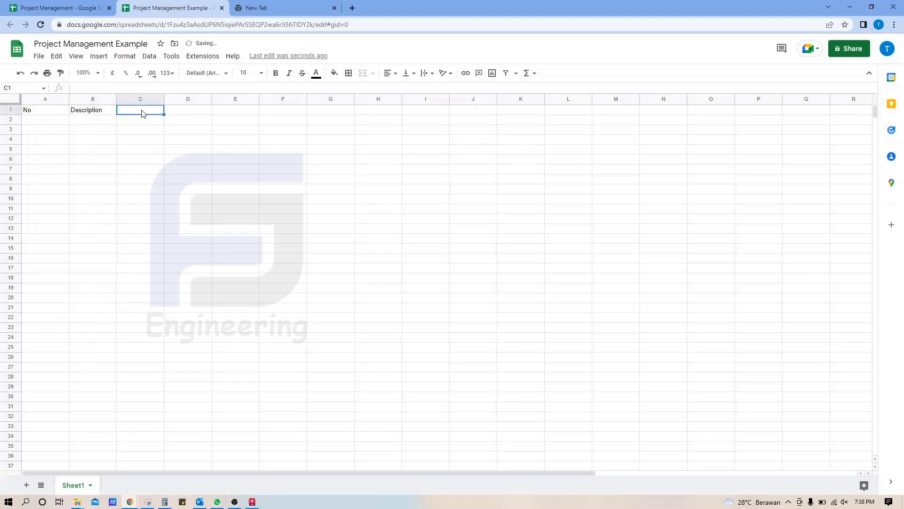
text(Duration)
key(Tab)
Complete the header row with Start, Finish and Predecessor in cells D1 to F1.
text(Strat)
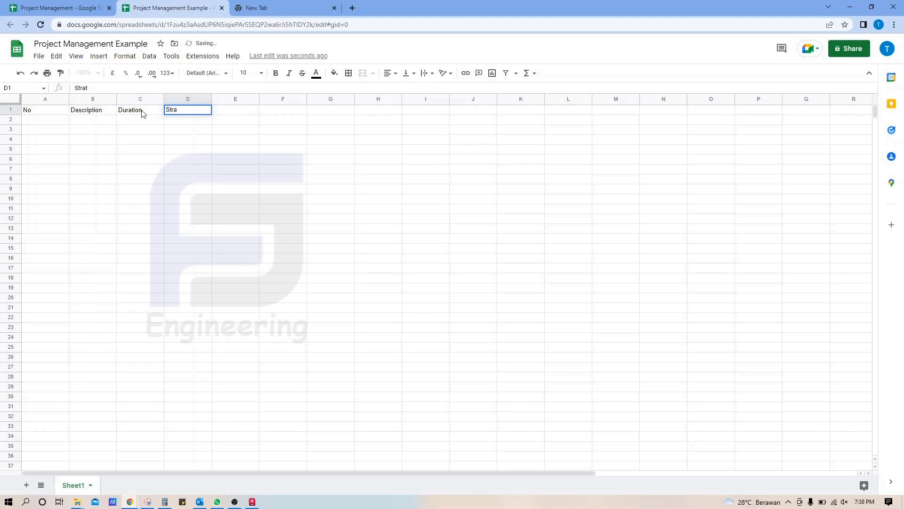
key(BackSpace)
key(BackSpace)
text(art)
key(Tab)
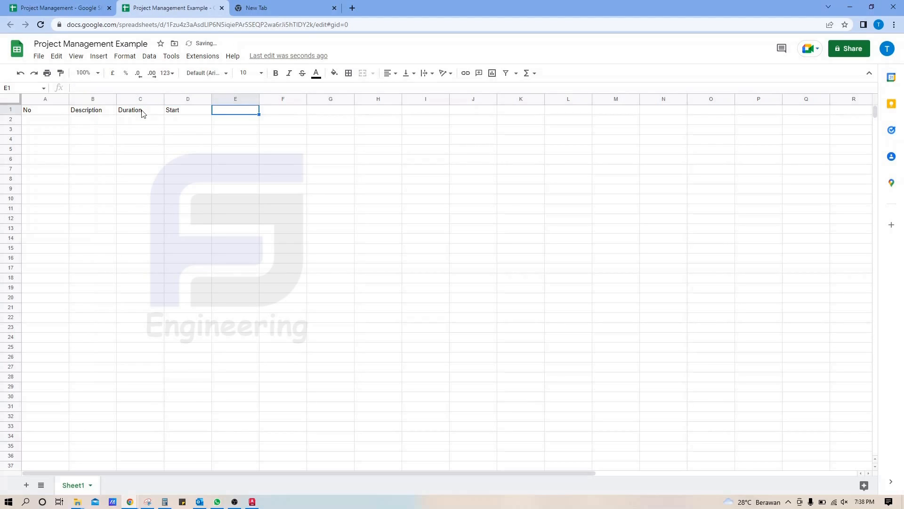
text(Finish)
key(Tab)
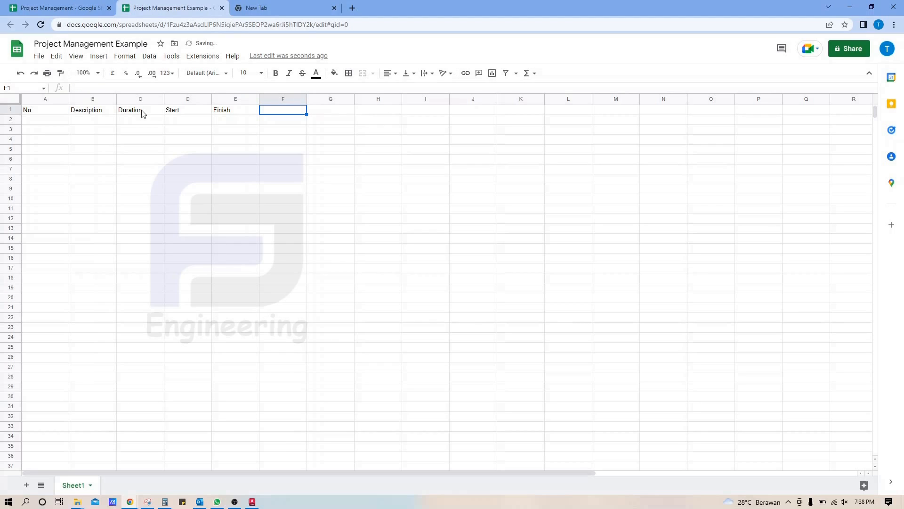
text(Predecess)
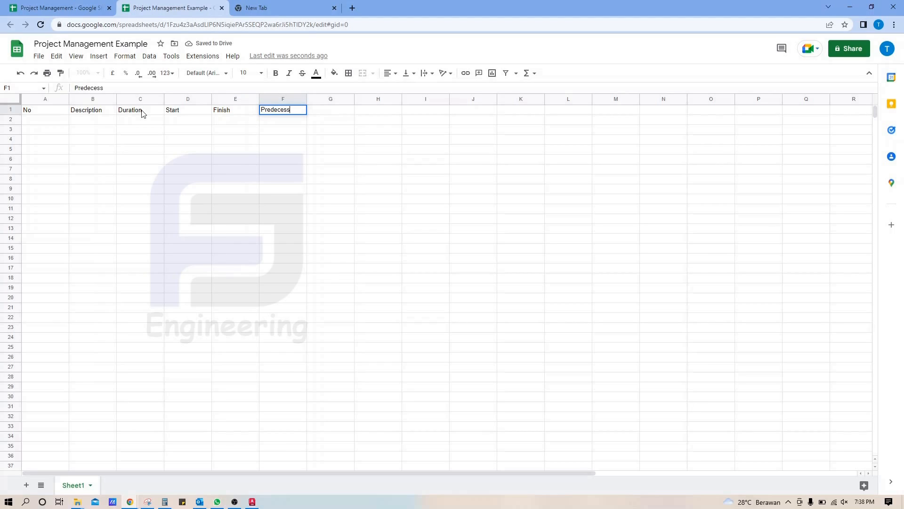
text(or)
key(Return)
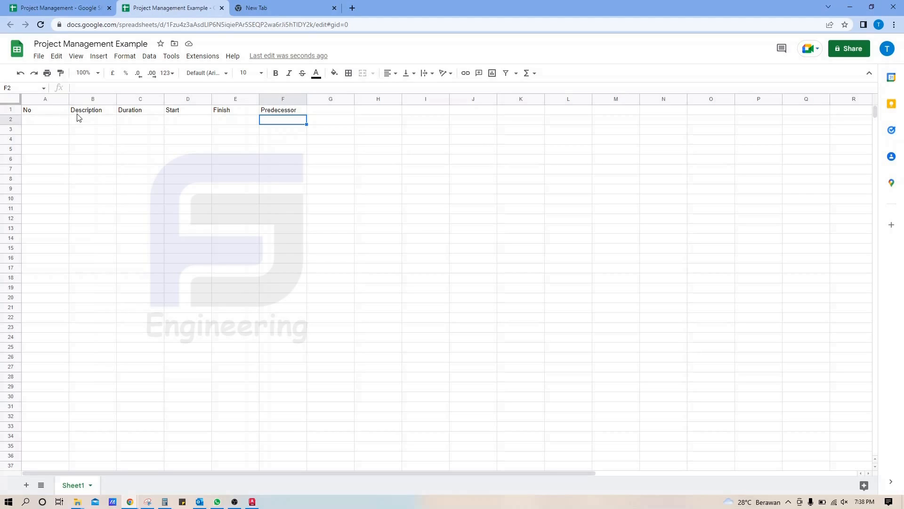
Add a Project Summary entry under Description in row 2 with a duration of 90.
click(54, 123)
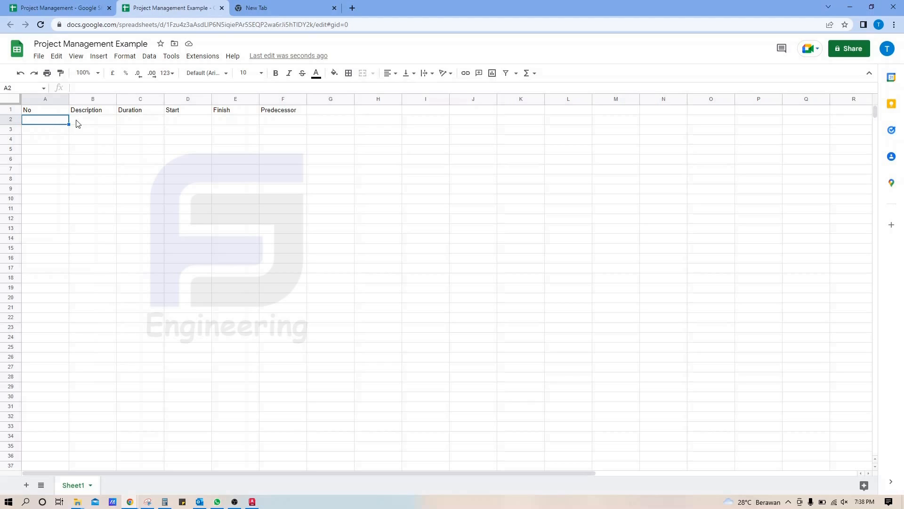
click(76, 120)
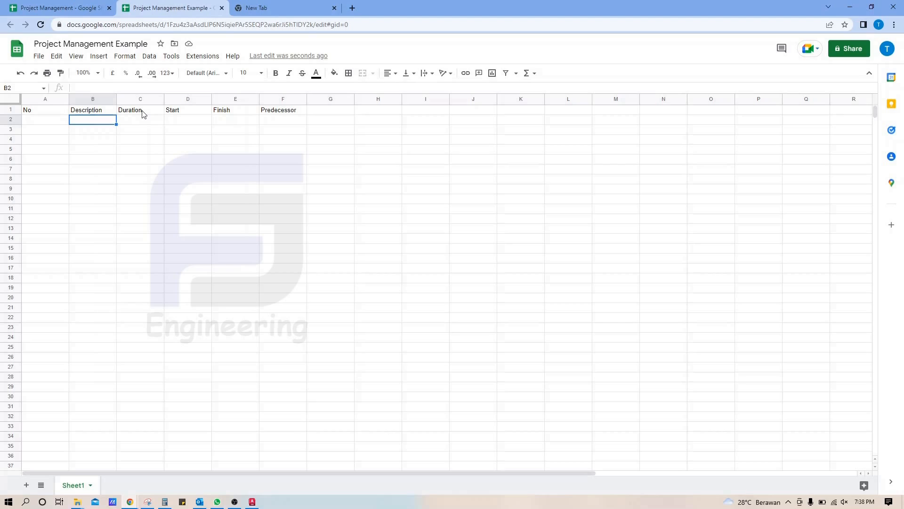
text(Project Suma)
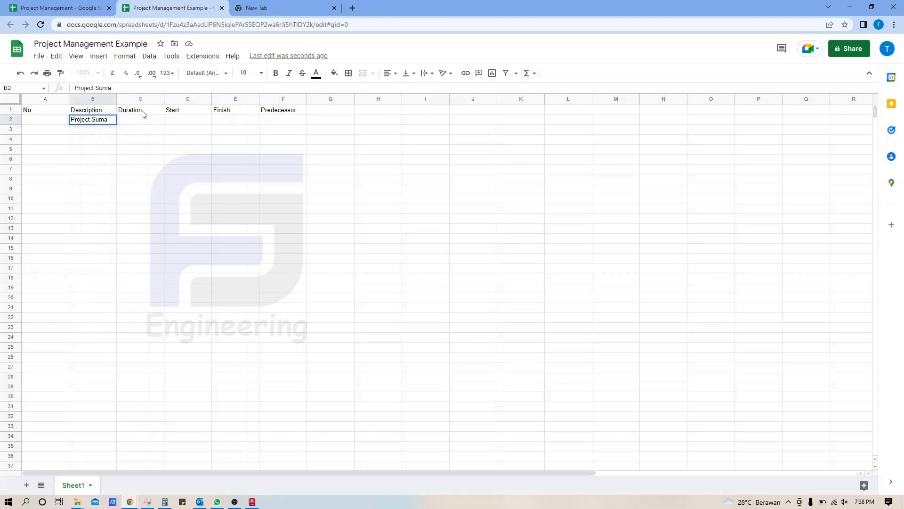
key(BackSpace)
text(mary)
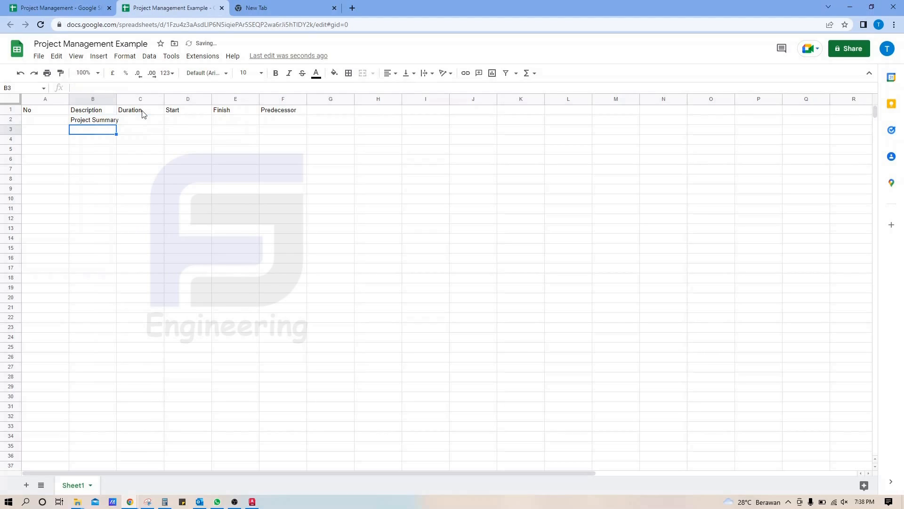
key(Tab)
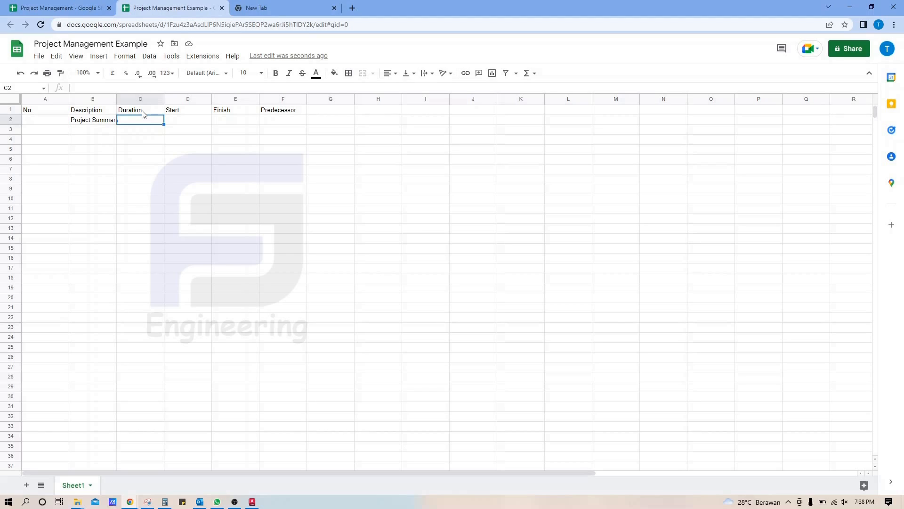
text(90)
key(Return)
key(Up)
Apply the custom number format 0" Days" to the entire Duration column.
click(141, 99)
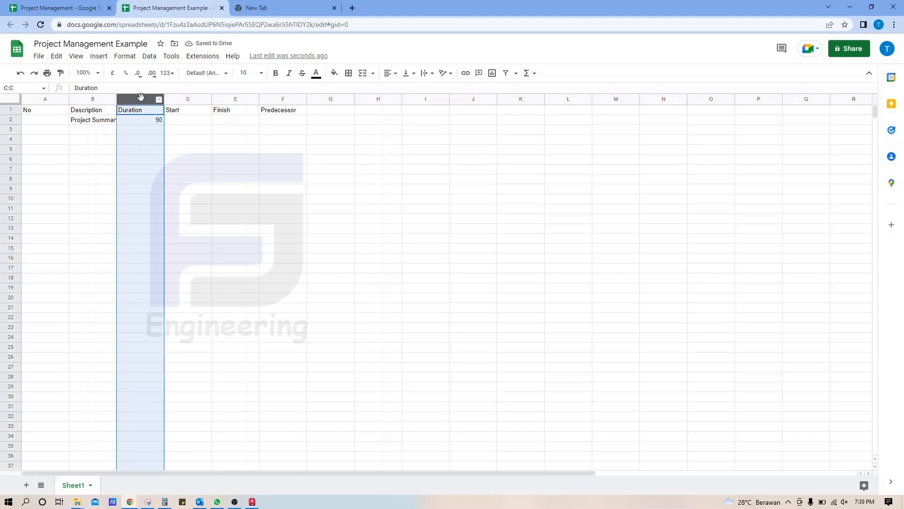
click(115, 56)
mouse_move(137, 96)
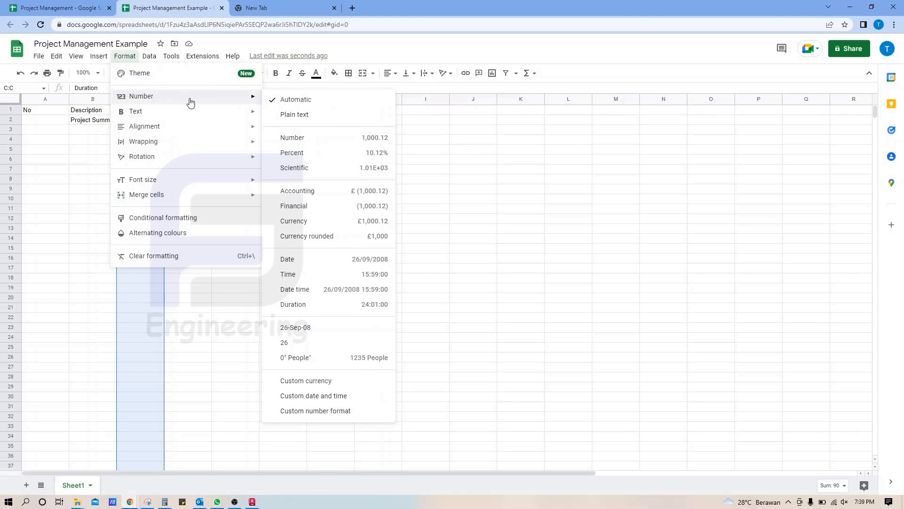
click(336, 411)
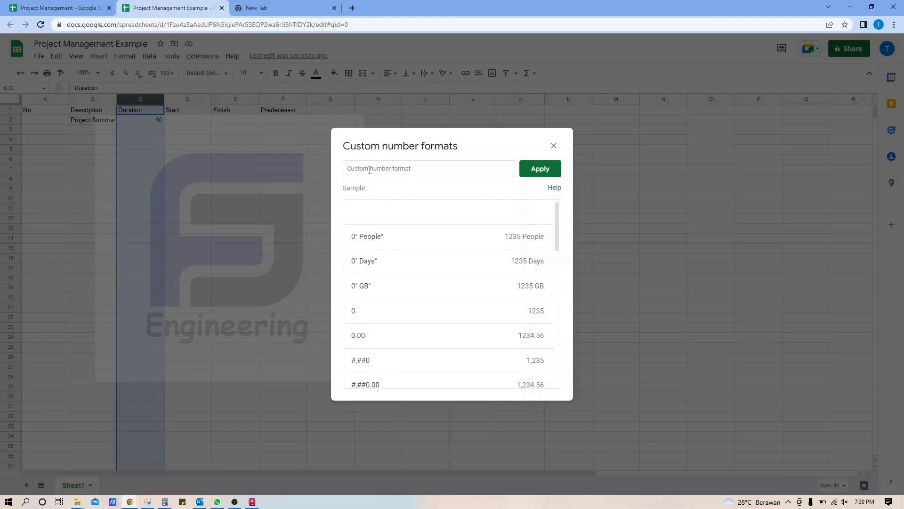
click(369, 169)
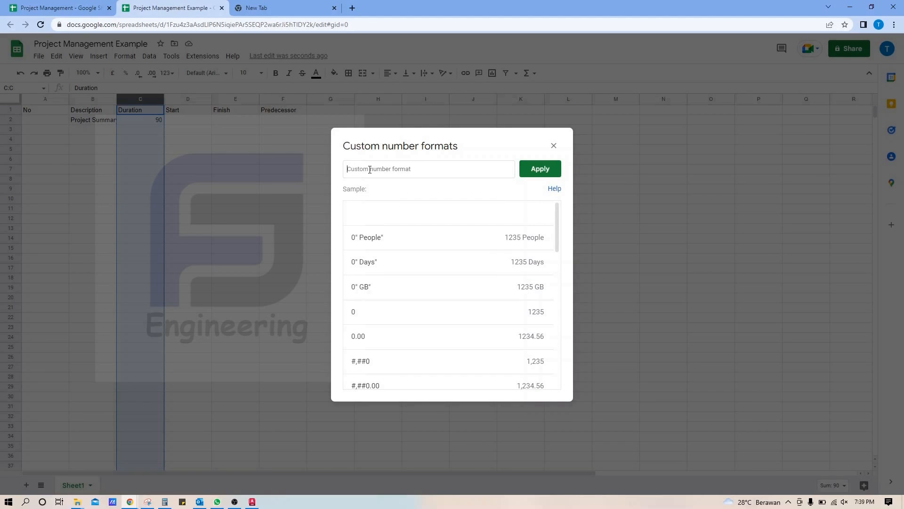
text(0")
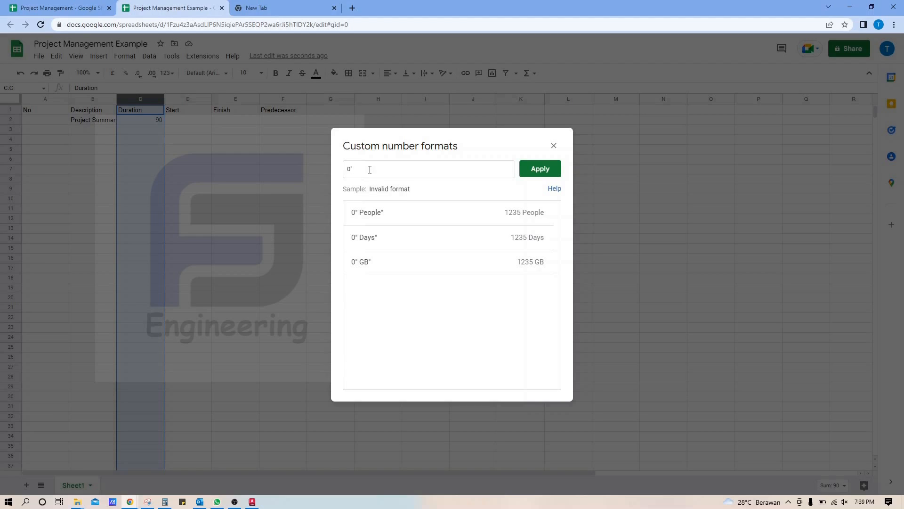
text( Days")
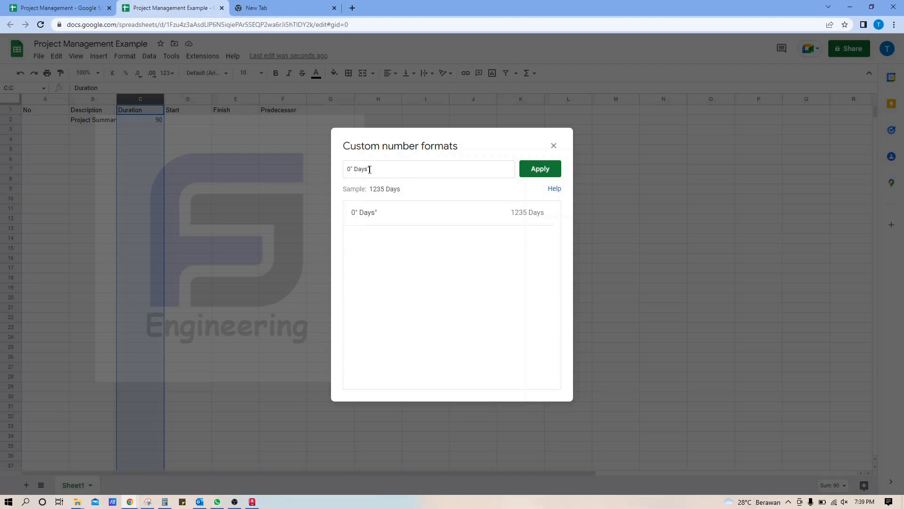
click(547, 172)
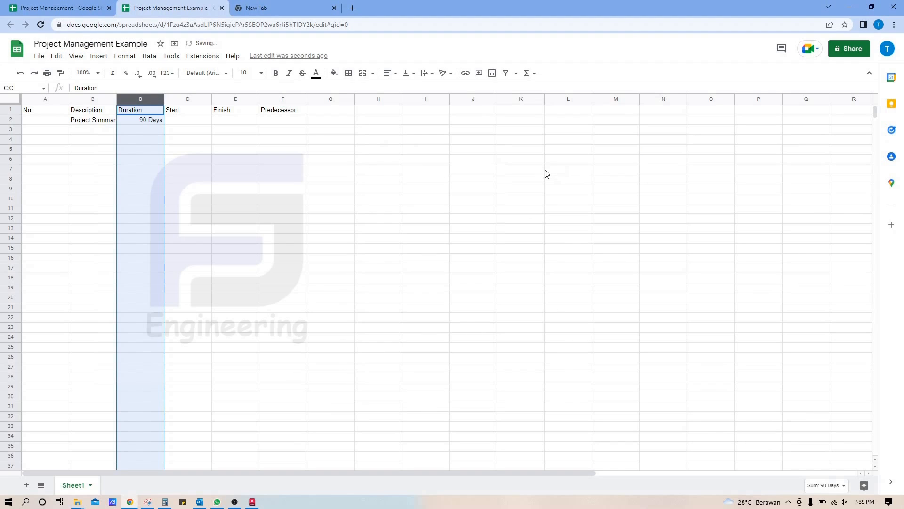
Enter 1 Jan as the Project Summary start date in D2.
click(211, 116)
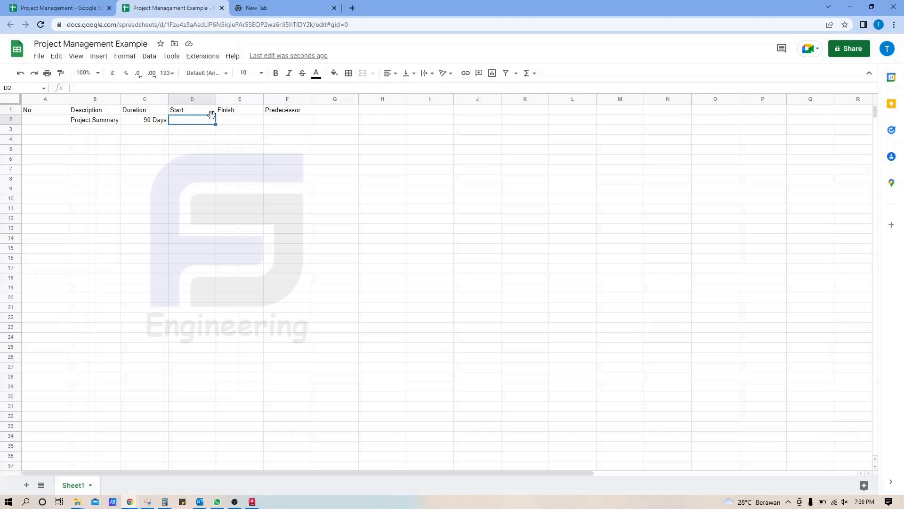
text(1jan)
key(Return)
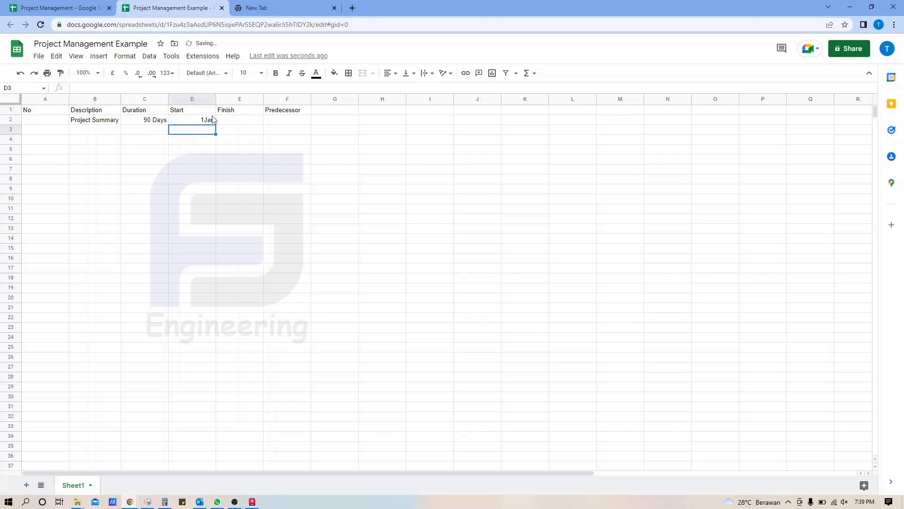
Calculate the Project Summary finish date in E2 by adding the duration to the start date with =D2+C2.
key(Up)
key(Right)
text(=)
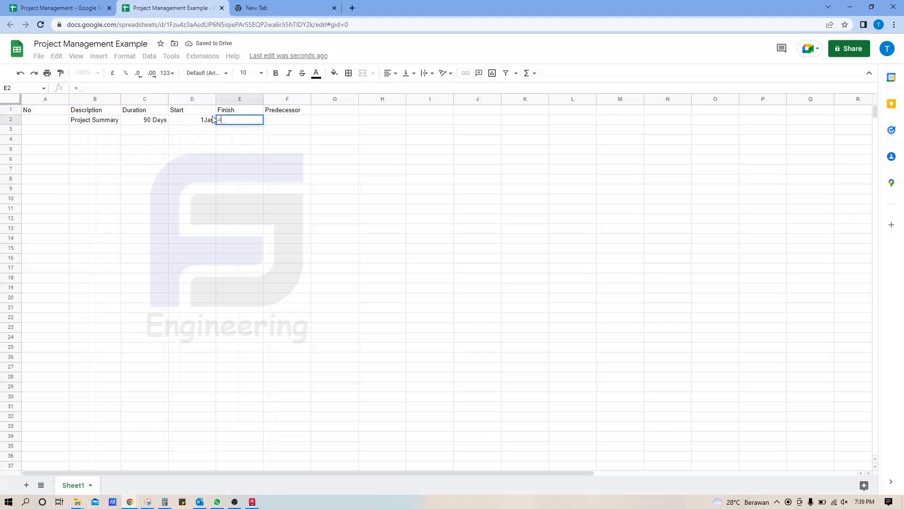
click(213, 118)
text(+)
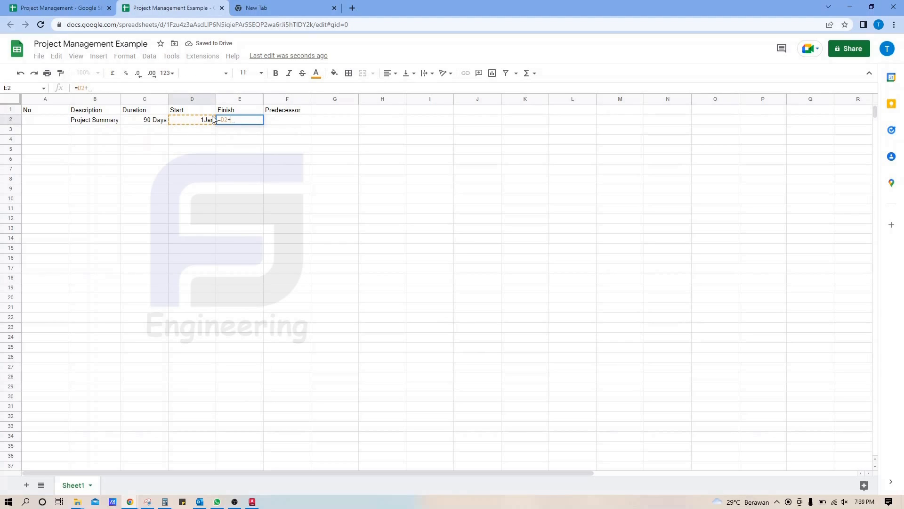
key(Left)
key(Left)
key(Return)
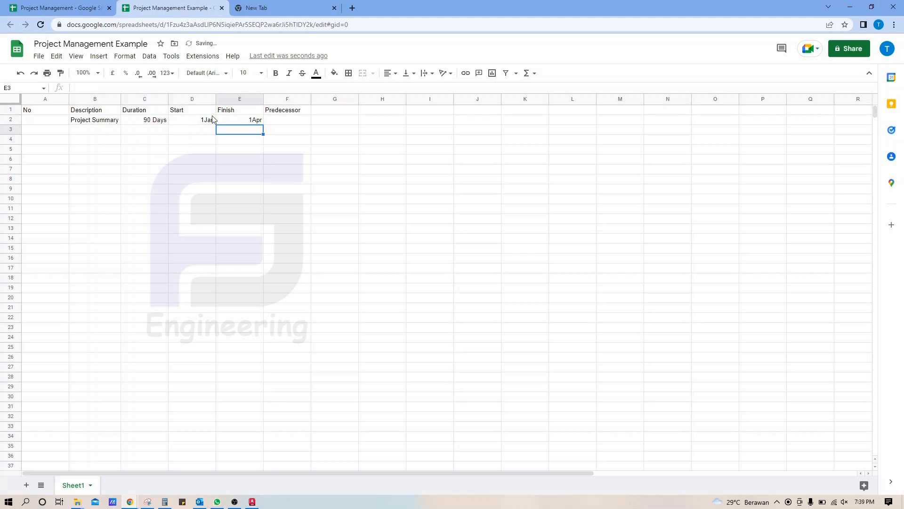
Apply the 26-Sep-08 style date format to the entire Start and Finish columns.
click(193, 99)
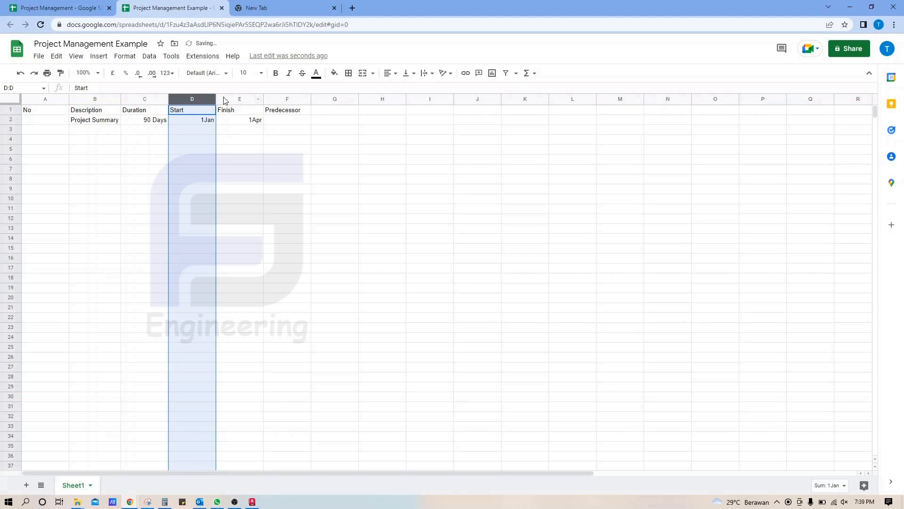
shift+click(234, 99)
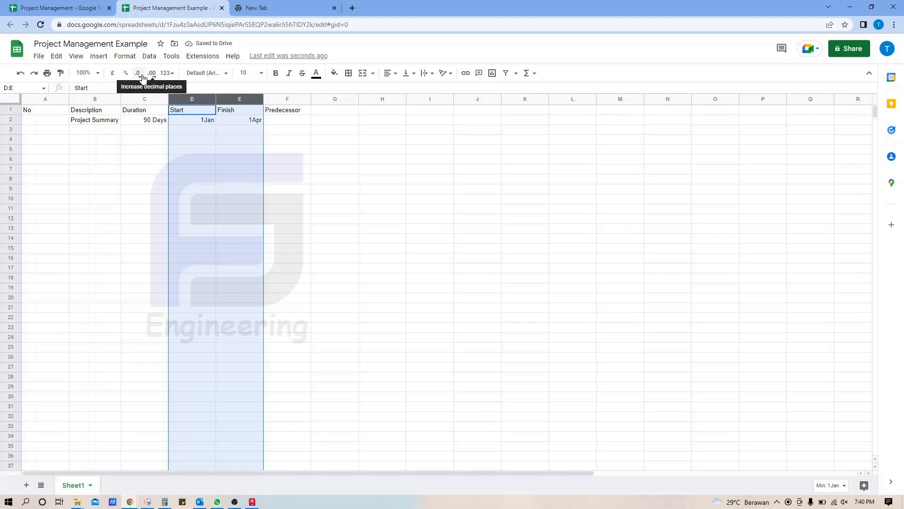
click(125, 56)
mouse_move(141, 96)
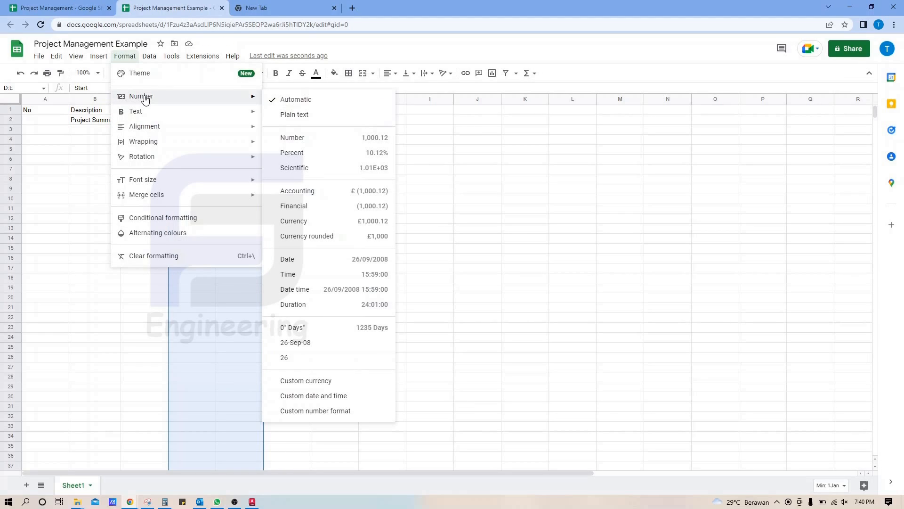
click(318, 344)
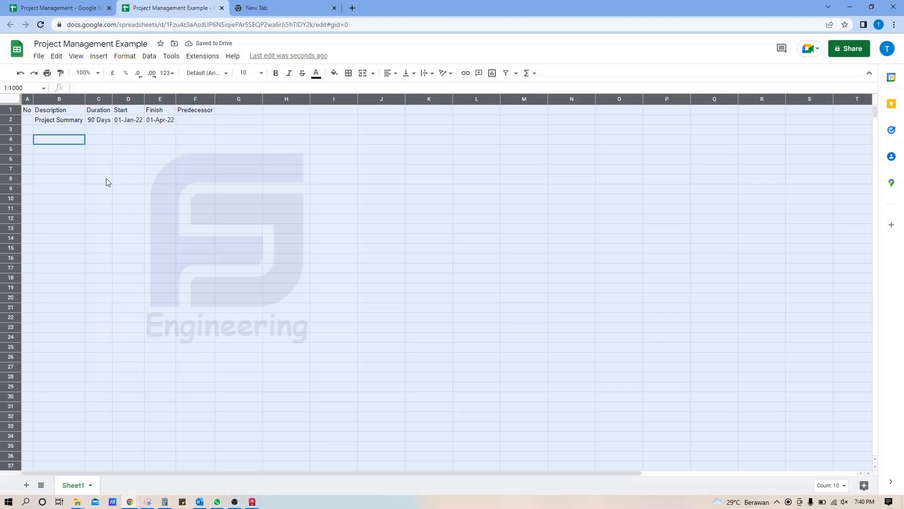
List the tasks PREPARATION, PROCUREMENT, FABRICATION, TESTING and DELIVERY under Description in B3:B7.
click(66, 126)
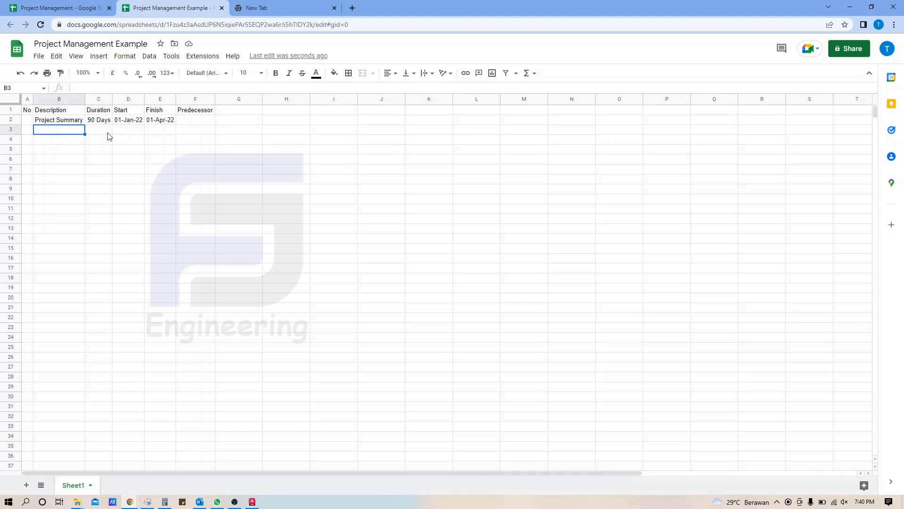
text(PREPARATION)
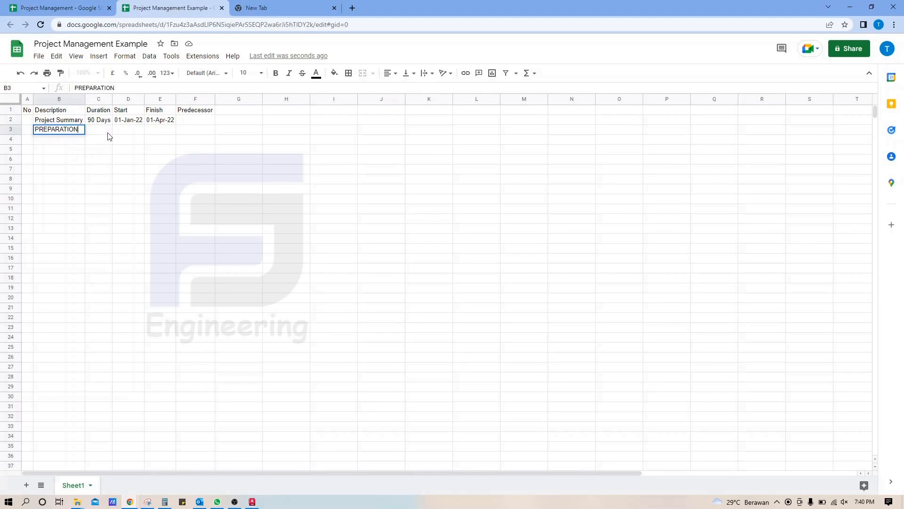
key(Return)
text(PROCUREMENT)
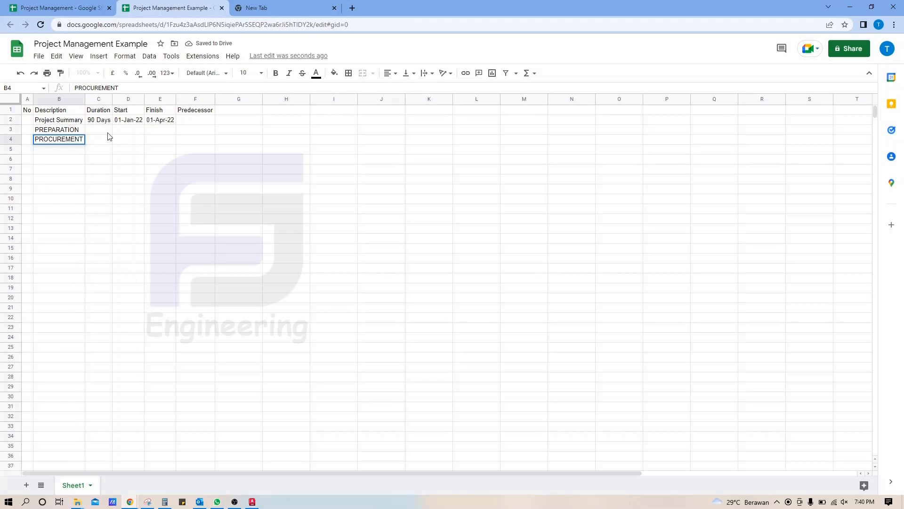
key(Return)
text(FABRICATION)
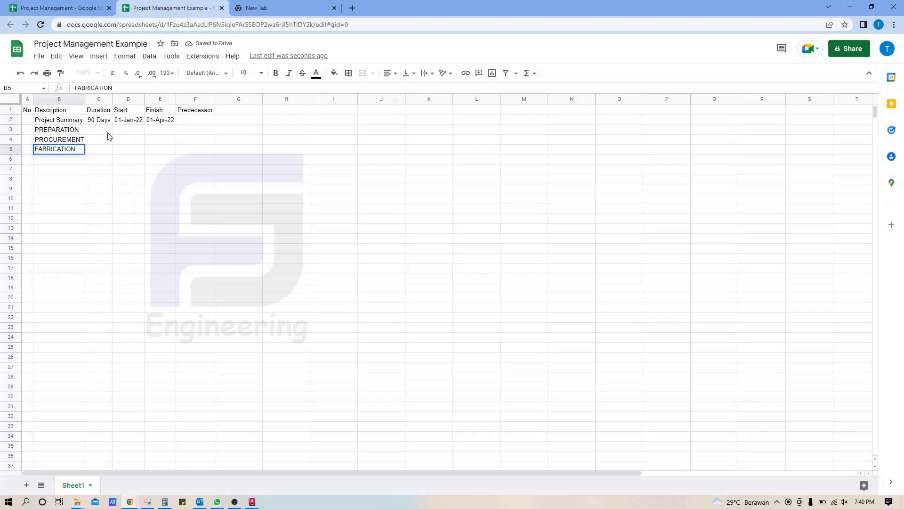
key(Return)
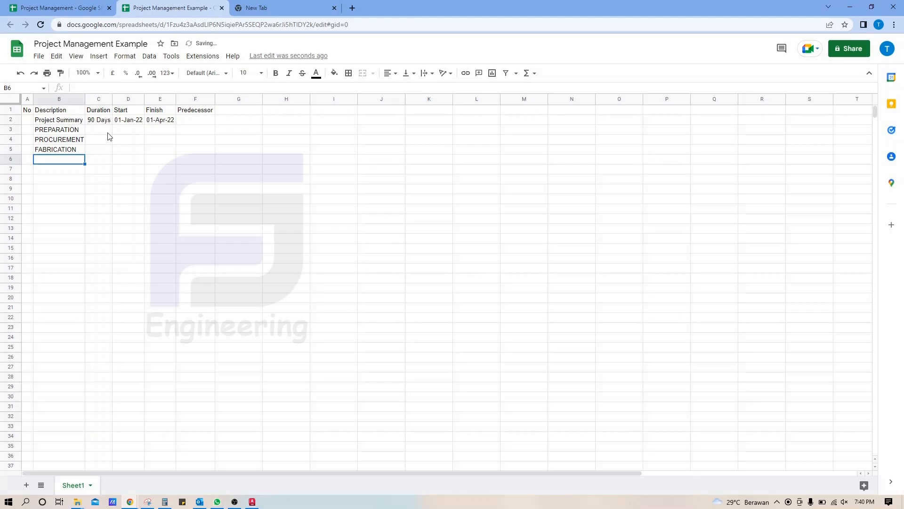
text(TESTING)
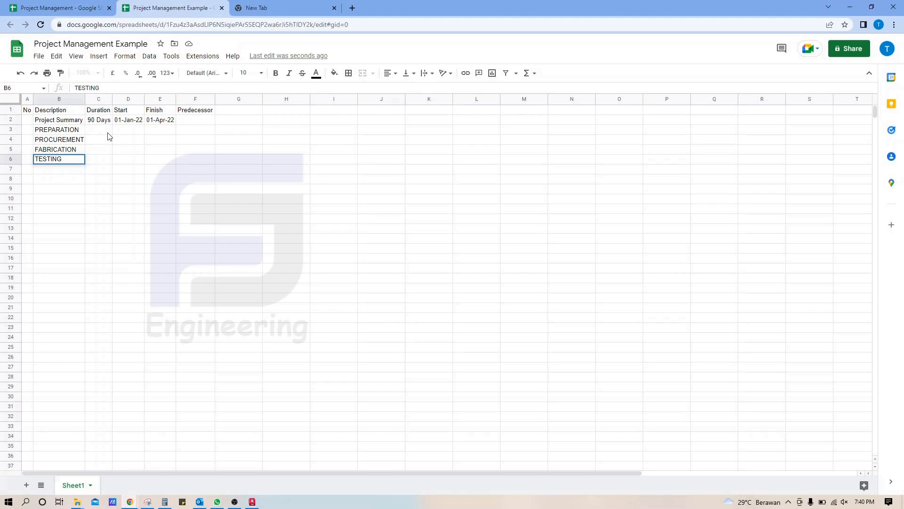
key(Return)
text(DELIVERY)
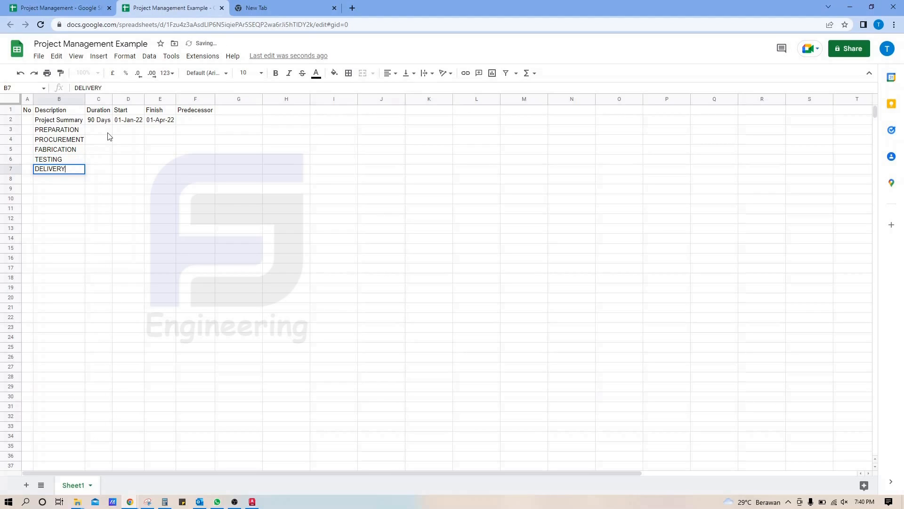
Letter the five tasks A, B, C, D and E in the No column, from A3 to A7.
key(Left)
key(Up)
key(Up)
key(Up)
key(Up)
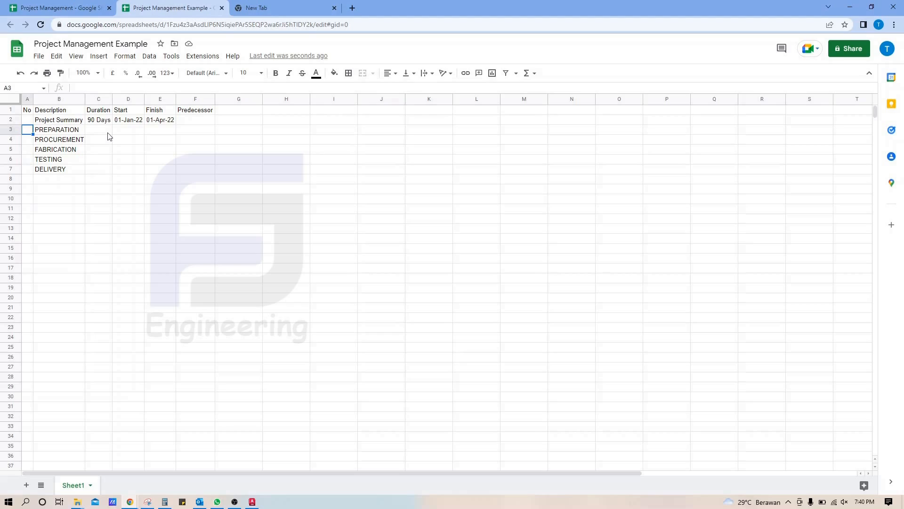
text(A)
key(Return)
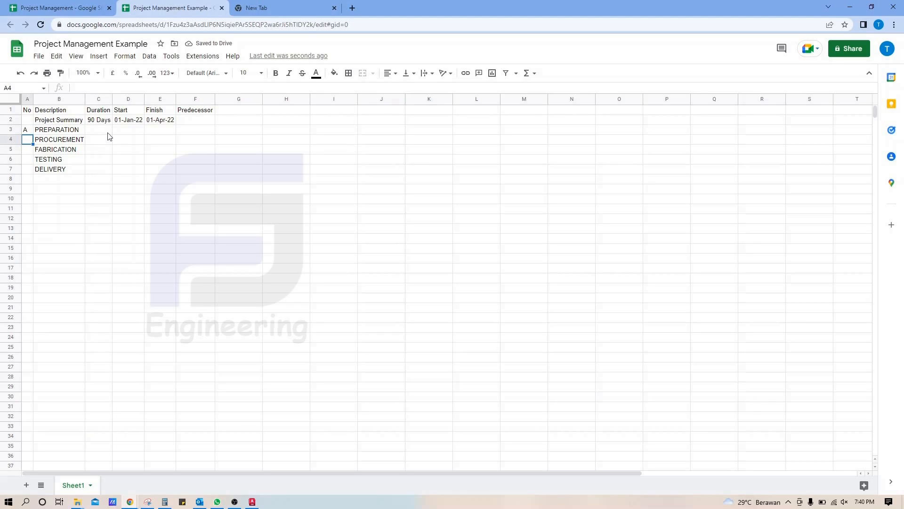
text(B)
key(Return)
text(C)
key(Return)
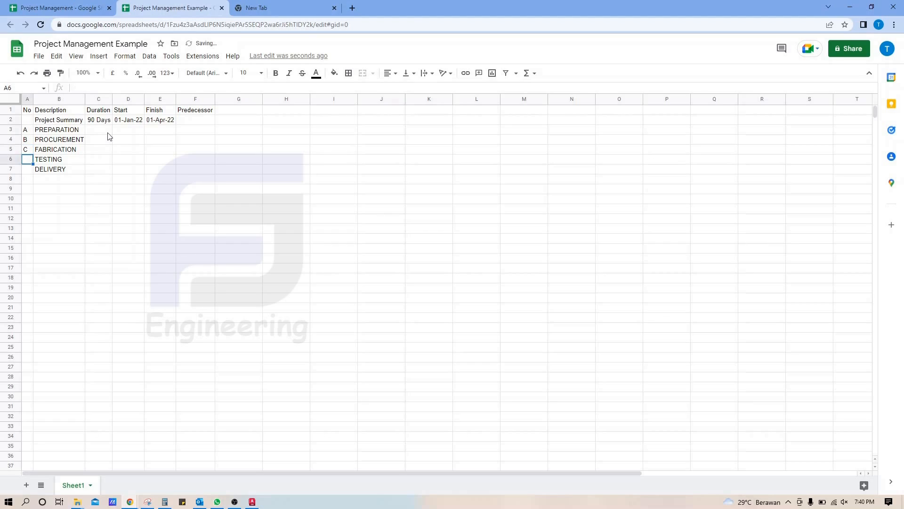
text(D)
key(Return)
text(E)
key(Return)
Enter task durations of 5, 60, 15, 5 and 5 days in C3:C7.
click(105, 132)
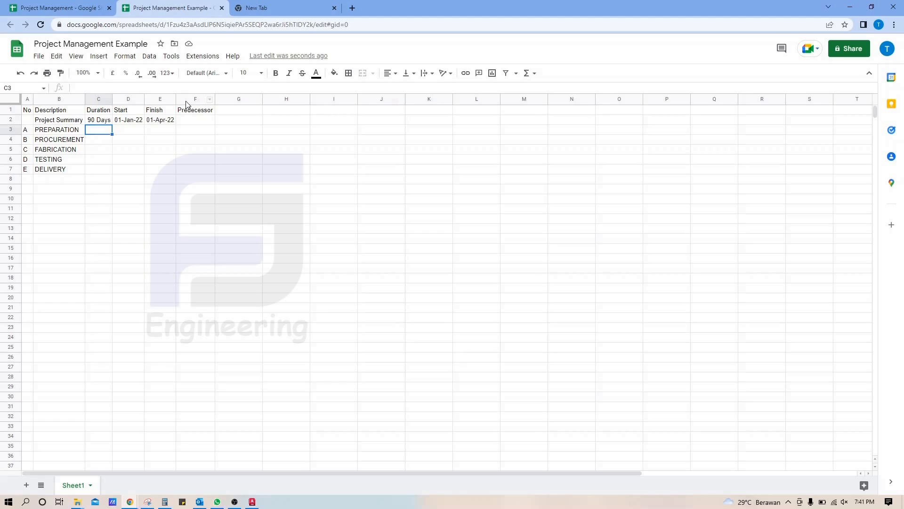
text(5 Days)
key(Return)
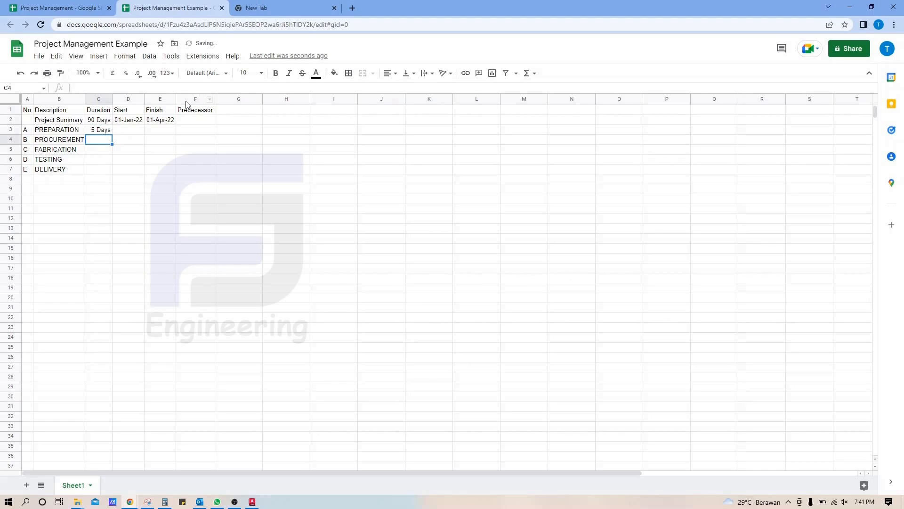
text(60 Days)
key(Return)
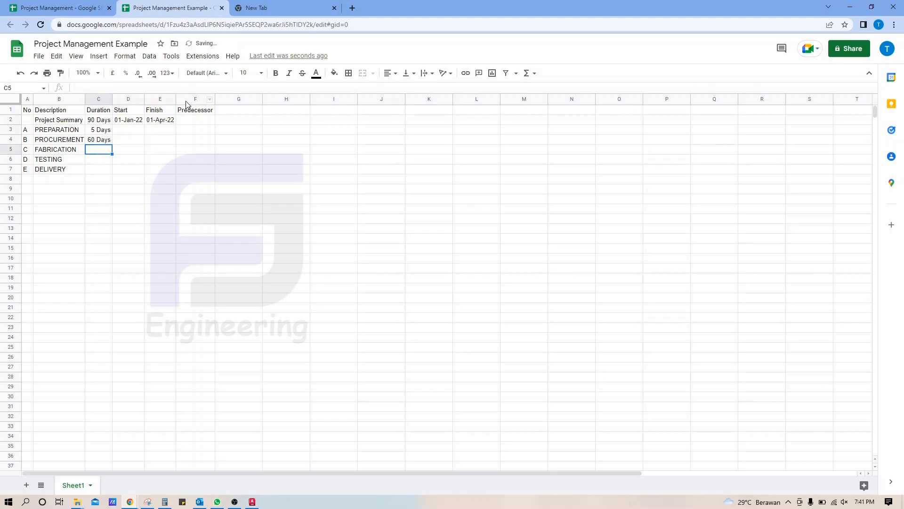
text(15 Days)
key(Return)
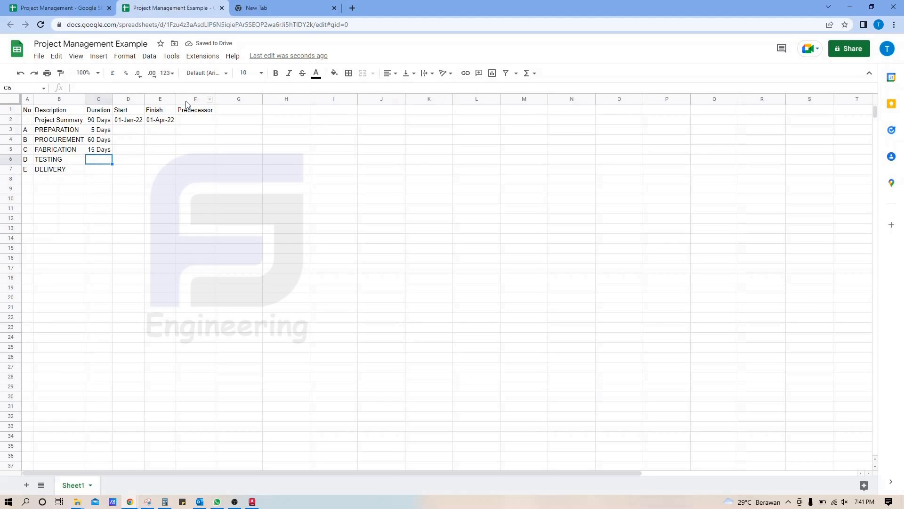
text(5 Days)
key(Return)
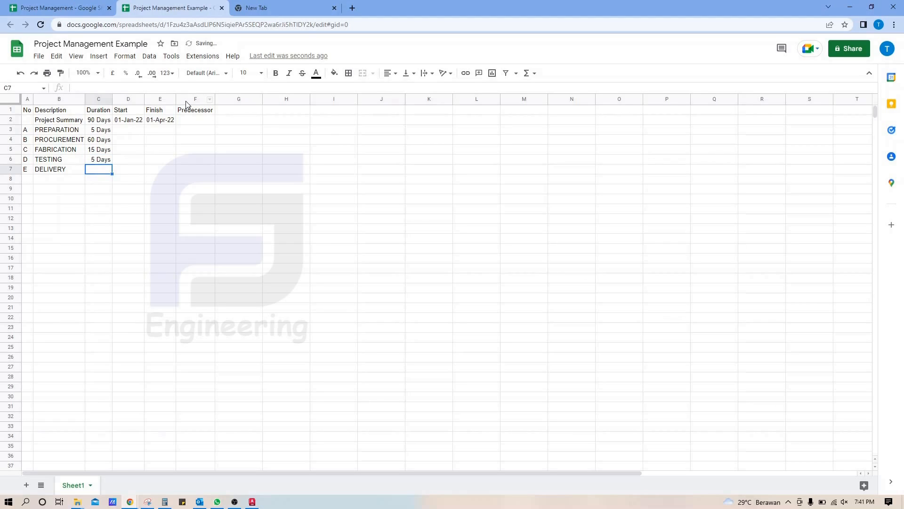
text(5 Days)
key(Return)
Total the five task durations in C10 with =SUM(C3:C7), leaving out the Project Summary row.
key(Return)
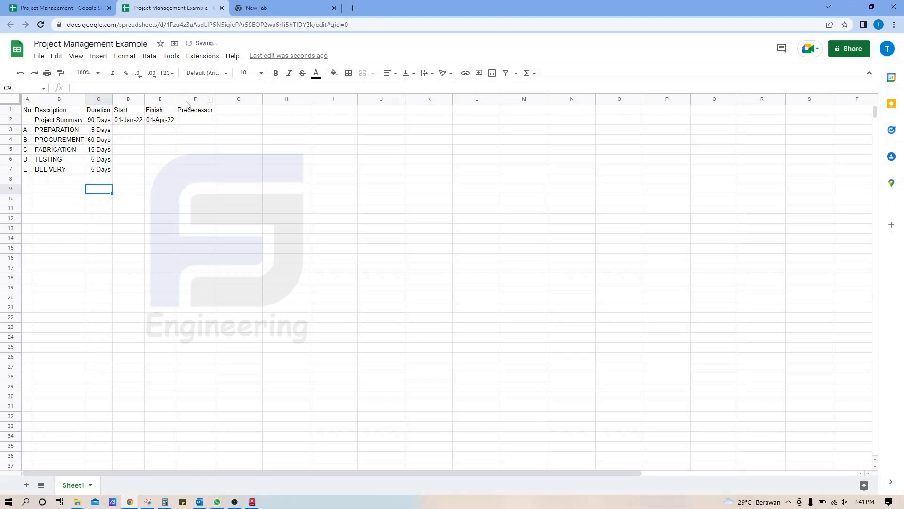
key(Return)
text(=)
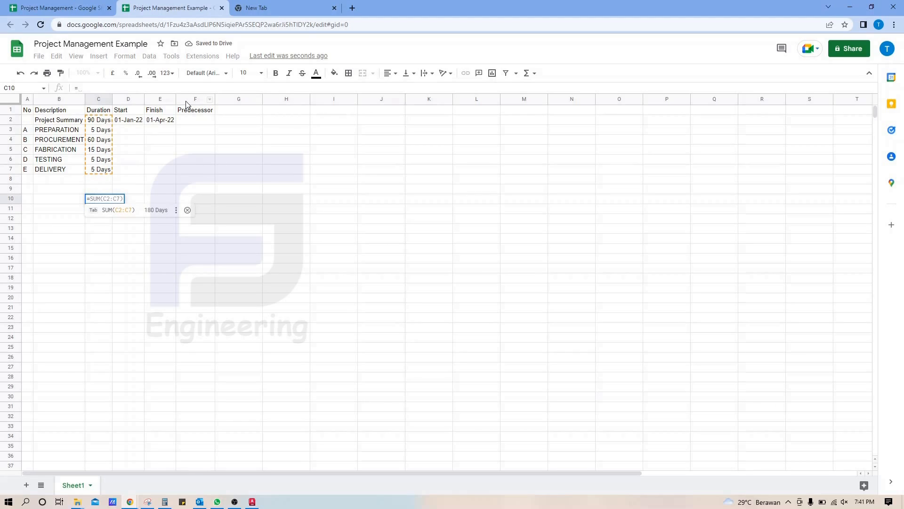
text(SUM()
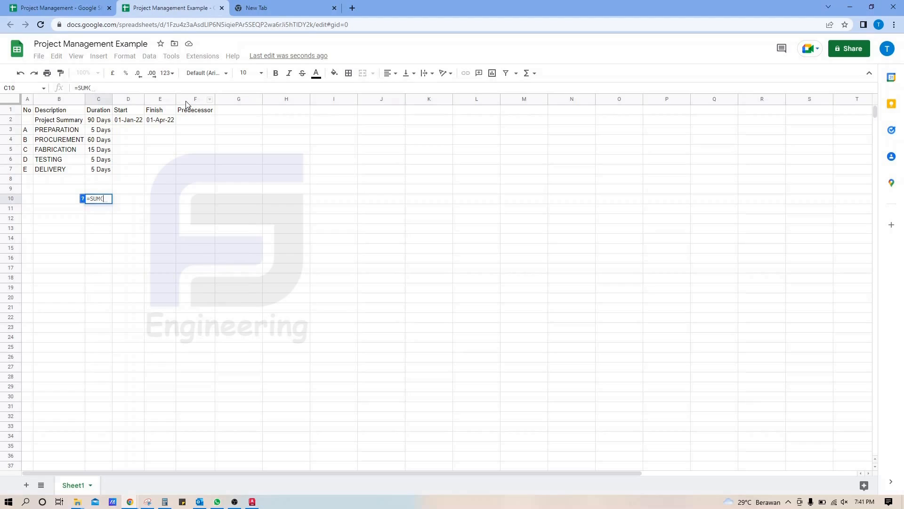
key(BackSpace)
key(Tab)
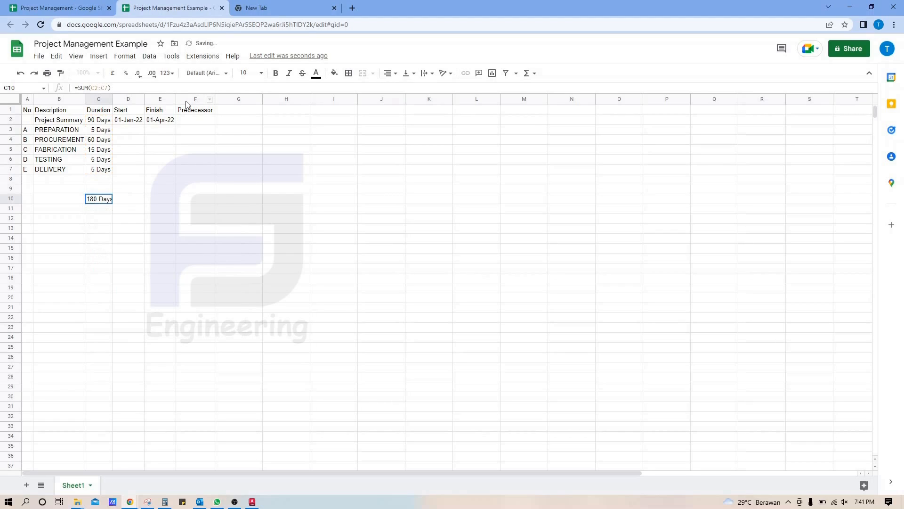
click(120, 86)
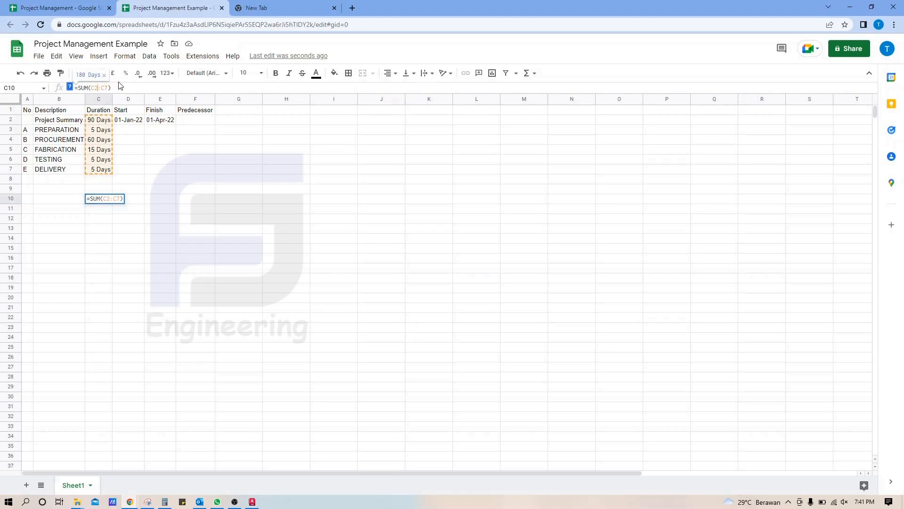
key(BackSpace)
text(3)
key(Return)
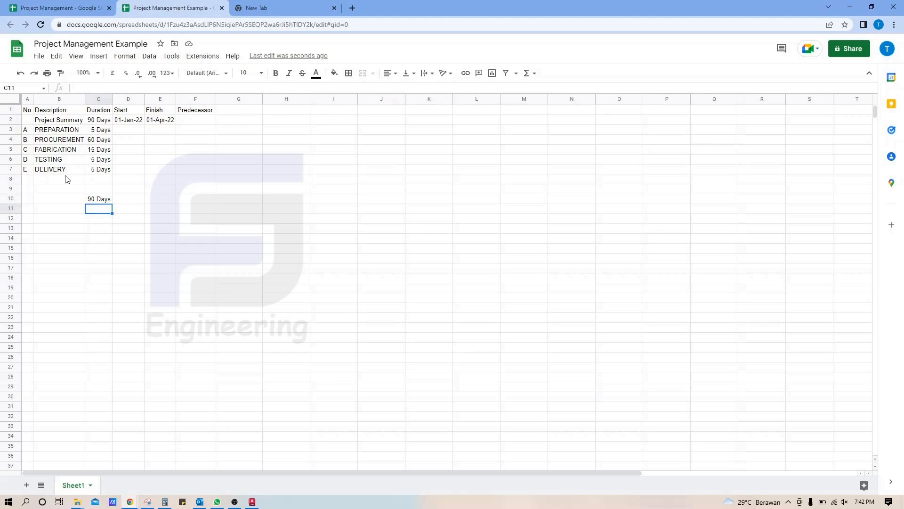
Link the PREPARATION start date in D3 to the project start date with =D2.
click(127, 134)
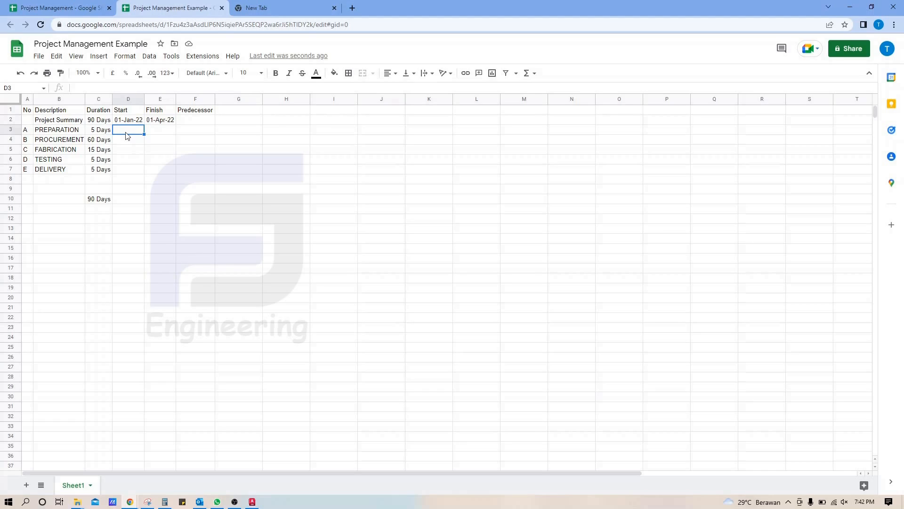
text(=D2)
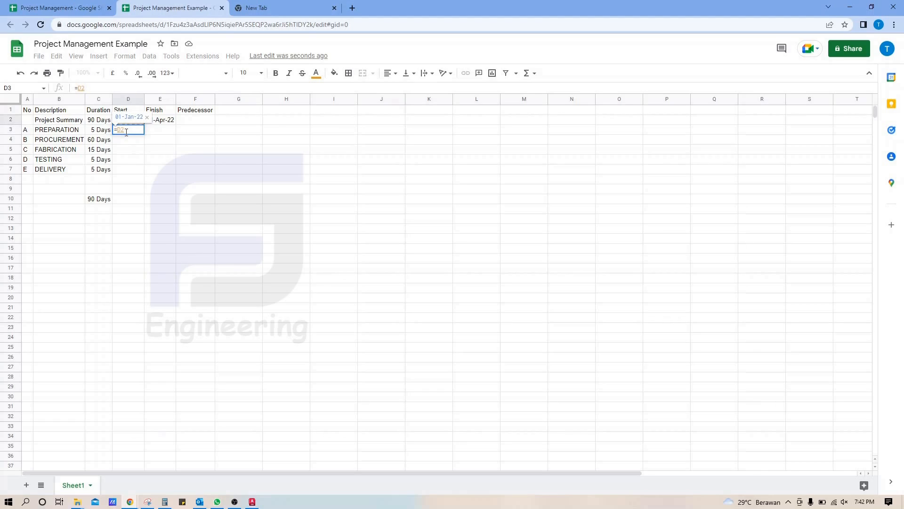
key(Return)
Copy the Project Summary finish date formula from E2 into E3 for PREPARATION.
key(Up)
key(Right)
key(Up)
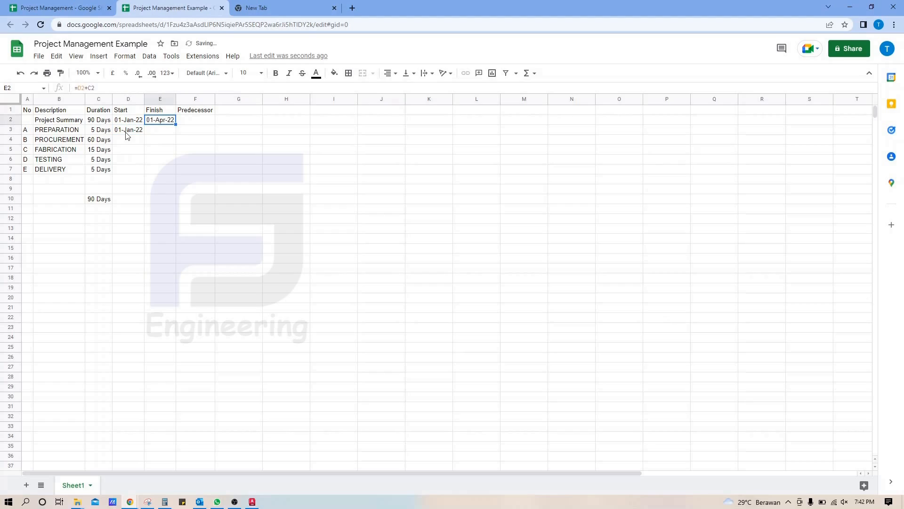
key(ctrl+c)
key(Down)
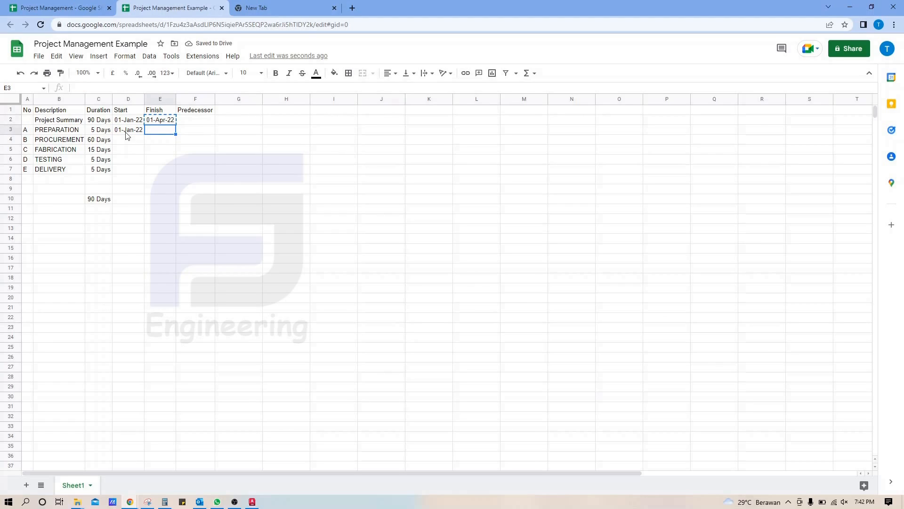
key(ctrl+v)
Set the PROCUREMENT start date in D4 to the PREPARATION finish date with =E3.
key(Down)
key(Left)
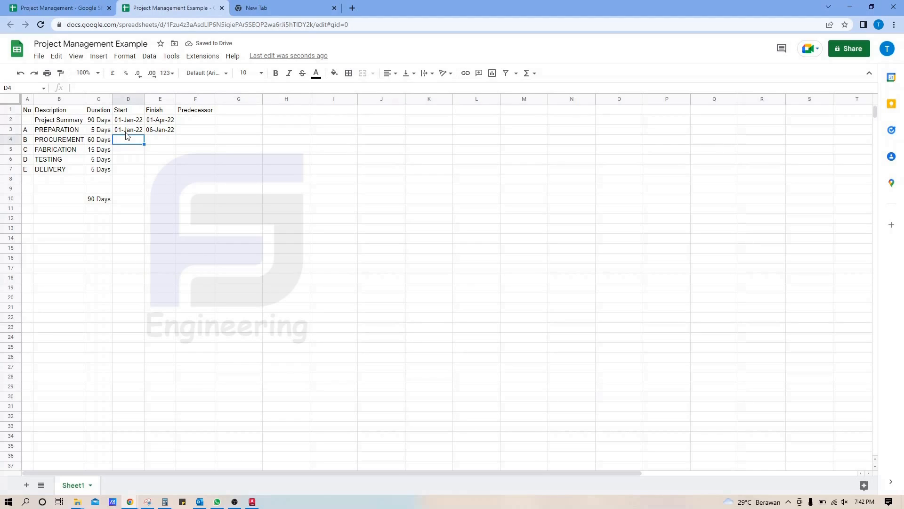
text(=)
click(127, 132)
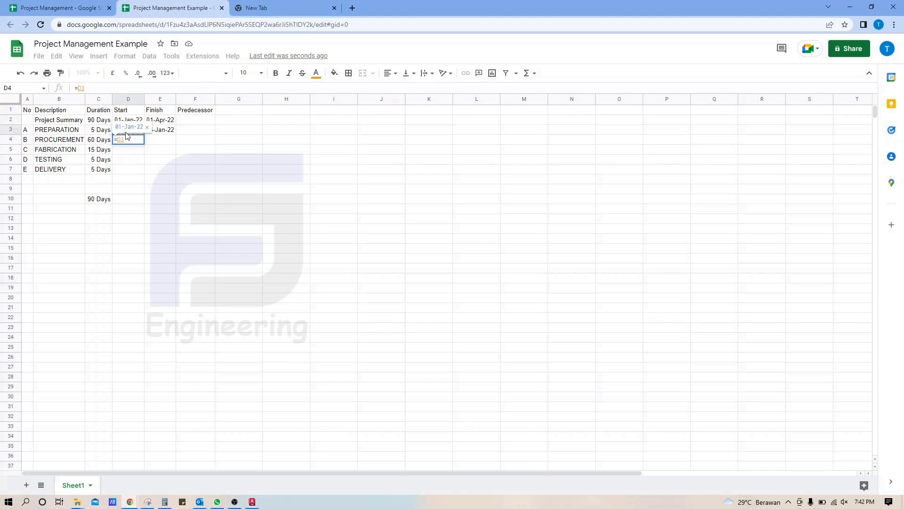
key(Right)
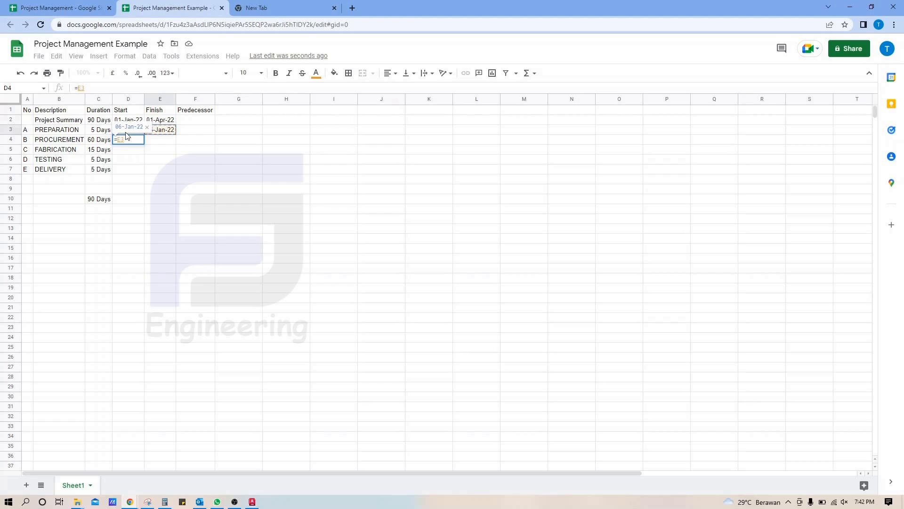
key(Return)
Copy the PREPARATION finish date formula from E3 into E4 for PROCUREMENT.
key(Up)
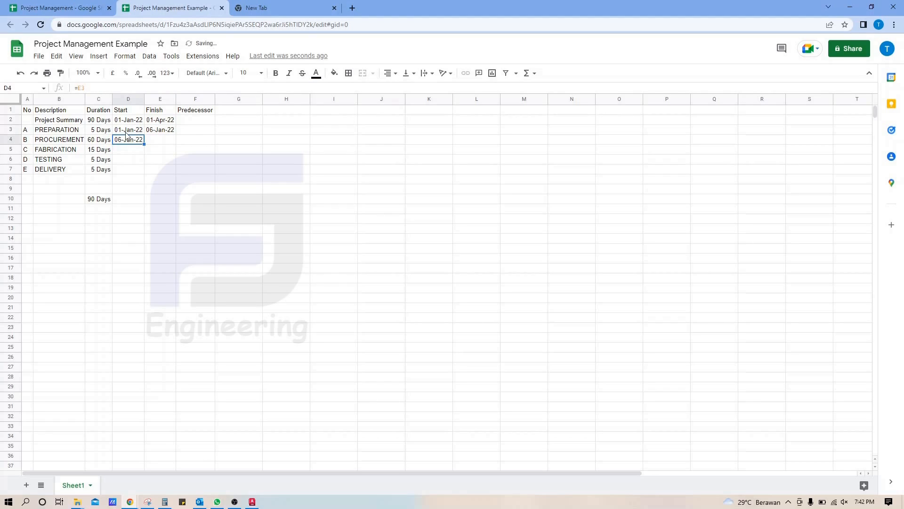
key(Right)
key(Up)
key(ctrl+c)
key(Down)
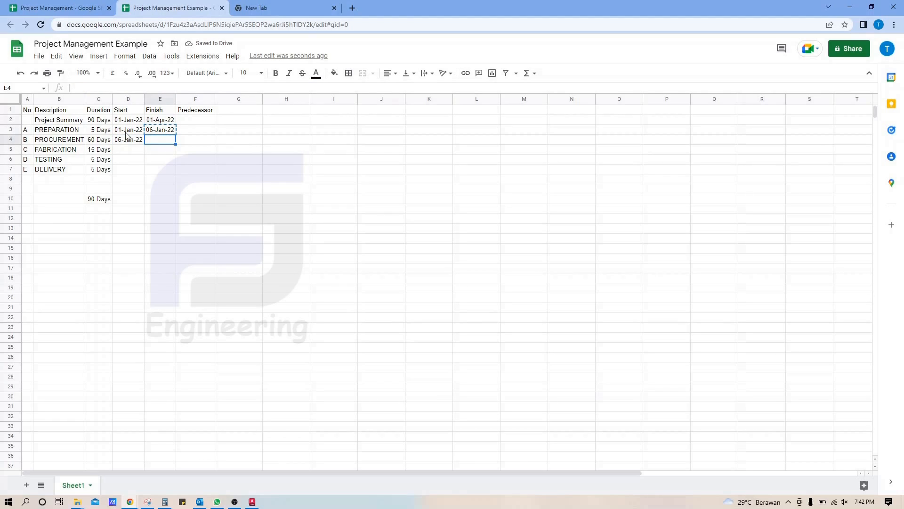
key(ctrl+v)
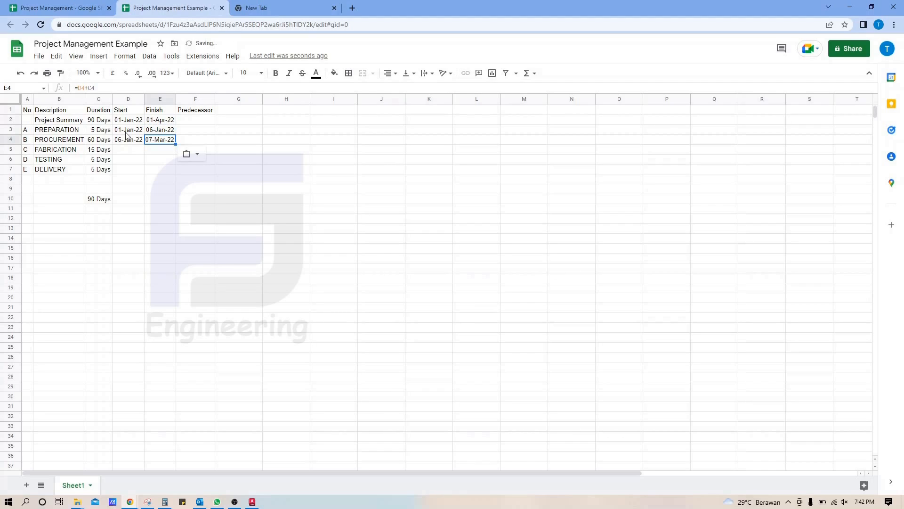
Copy the PROCUREMENT start and finish date formulas from D4:E4 down to FABRICATION, TESTING and DELIVERY in rows 5 to 7.
key(Left)
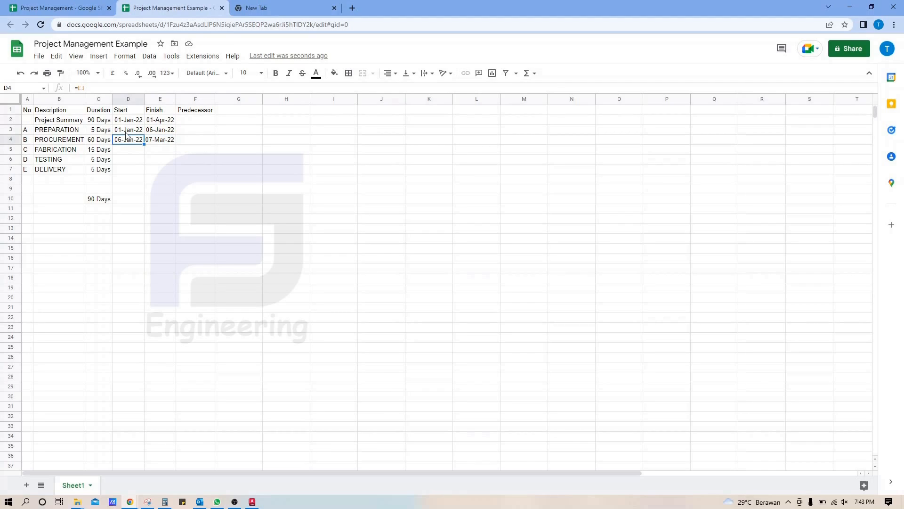
key(Down)
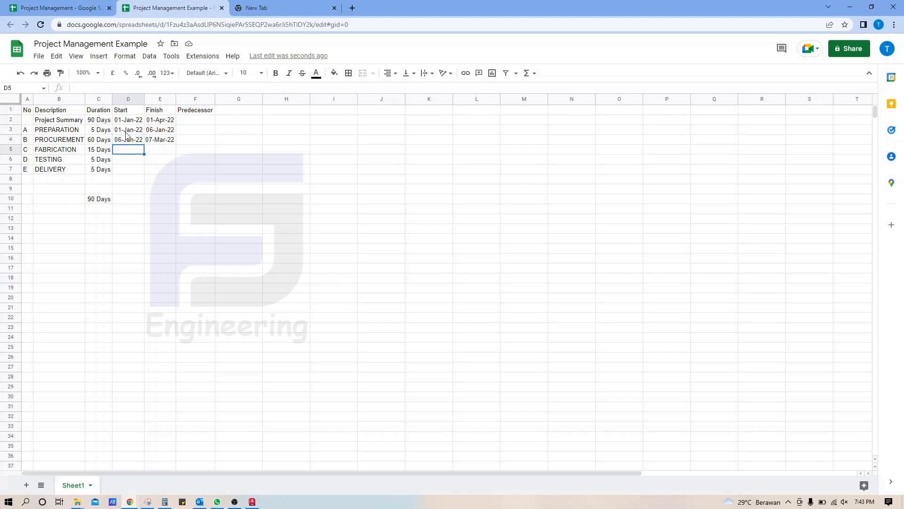
key(Up)
key(shift+Right)
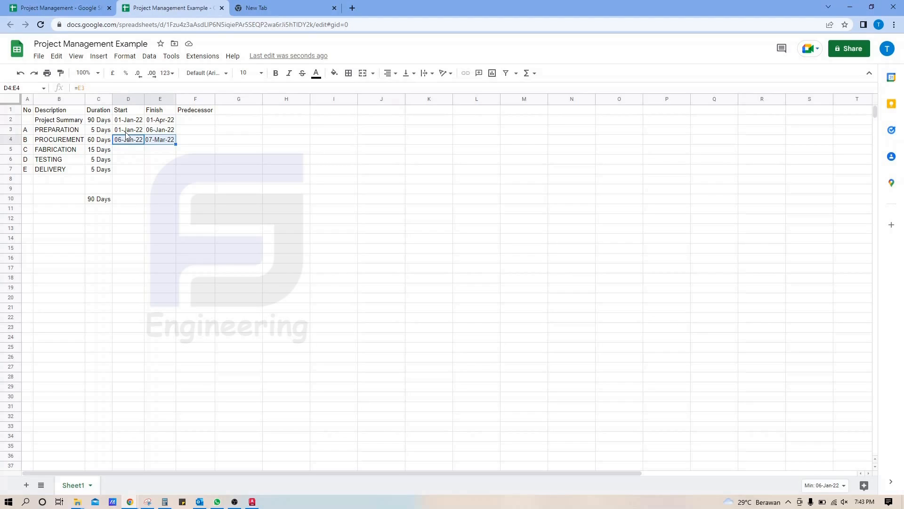
key(Down)
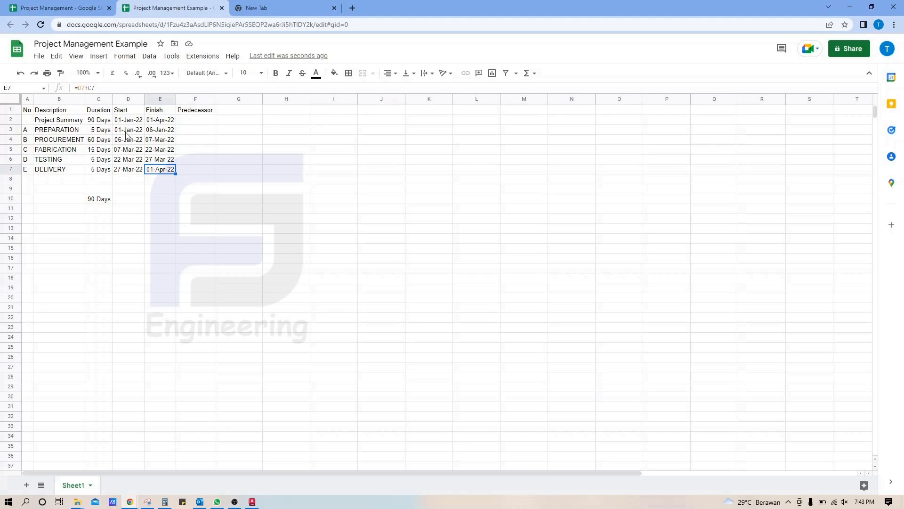
Link the DELIVERY finish date in E7 to the Project Summary finish date with =E2.
text(=)
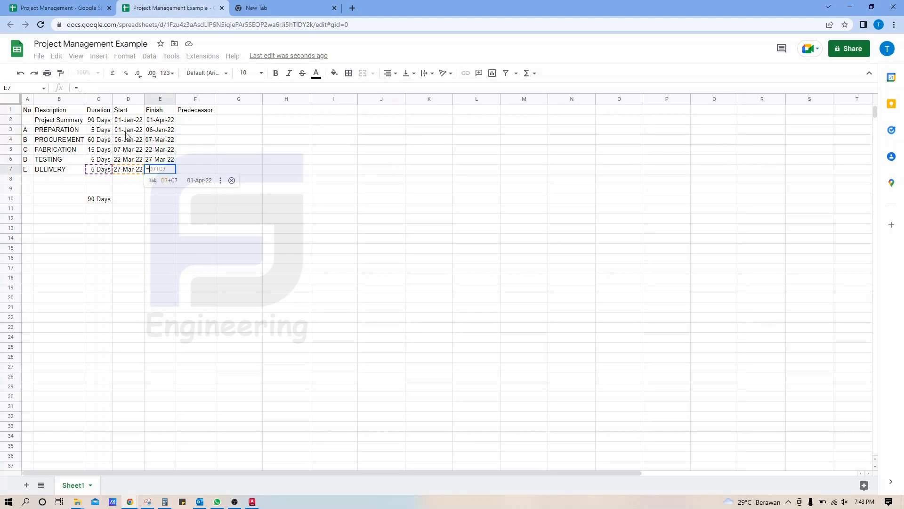
key(Up)
key(Up)
key(Up)
key(Up)
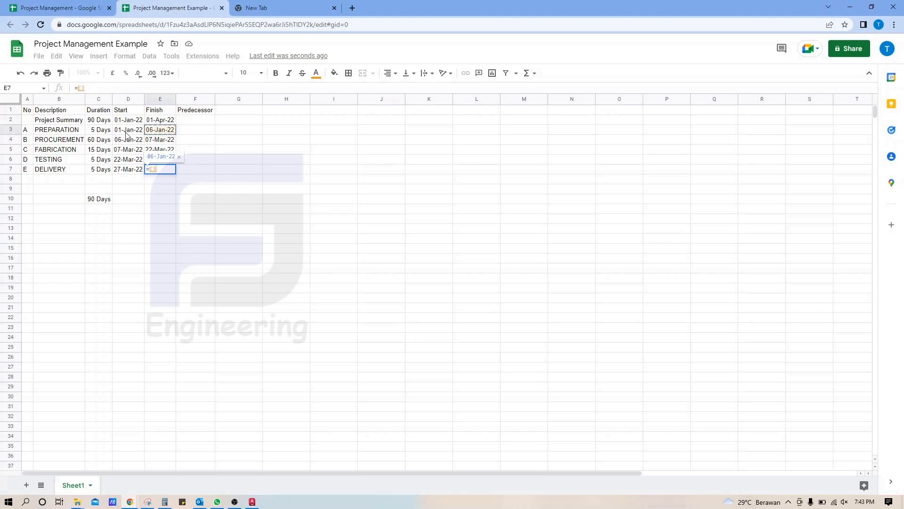
key(Up)
key(Return)
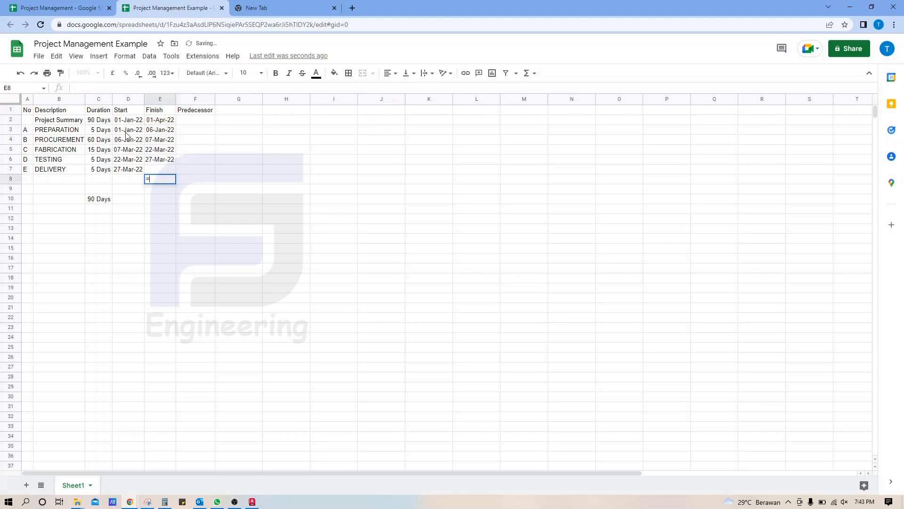
text(=)
key(Escape)
key(Down)
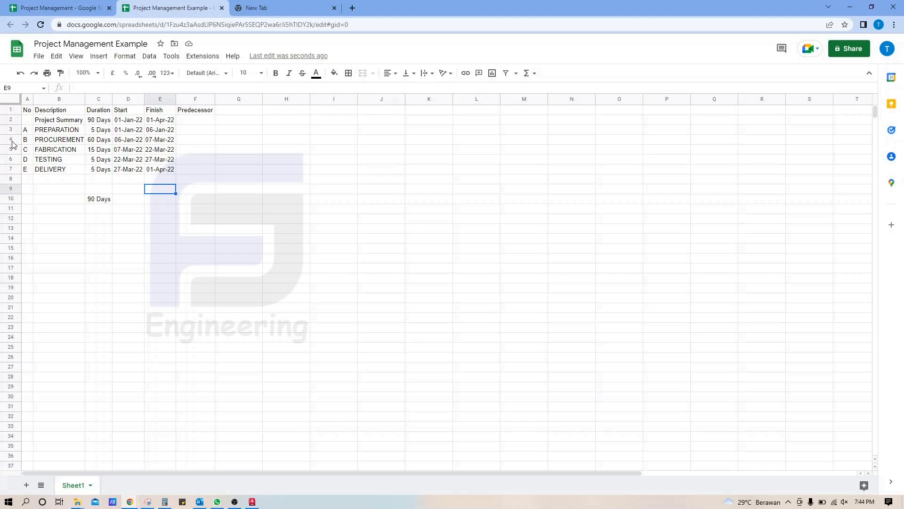
Insert three empty rows between PREPARATION and PROCUREMENT.
click(11, 139)
shift+click(10, 159)
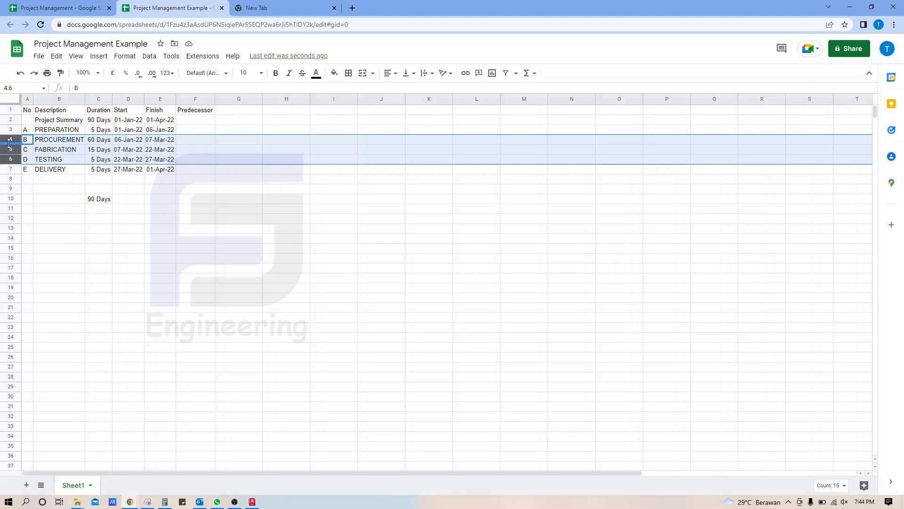
right_click(9, 141)
click(46, 219)
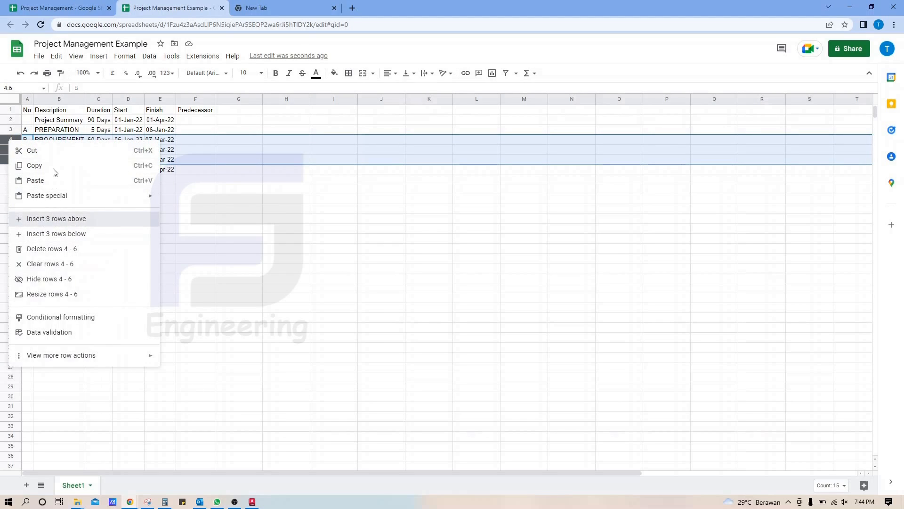
List the PREPARATION sub-tasks in B4:B6 as Kick of meeting, Site survey and Approval Document.
click(56, 140)
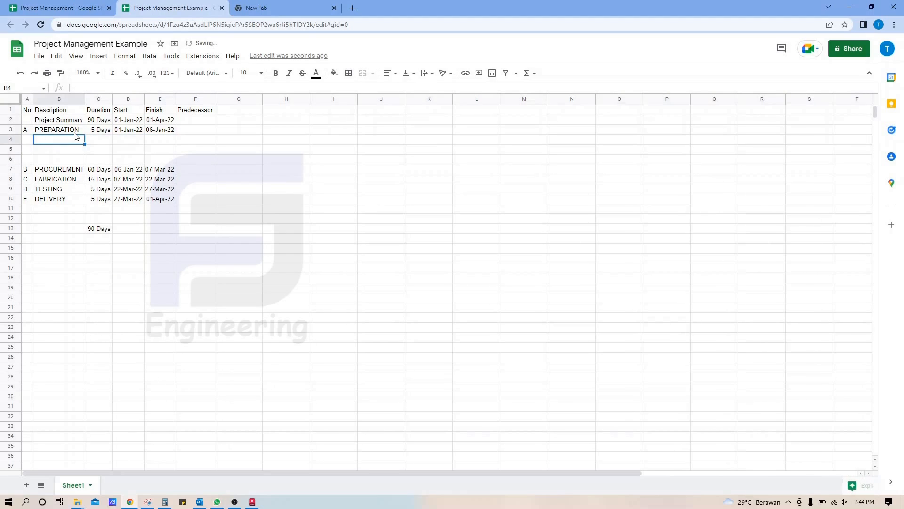
text(kICK)
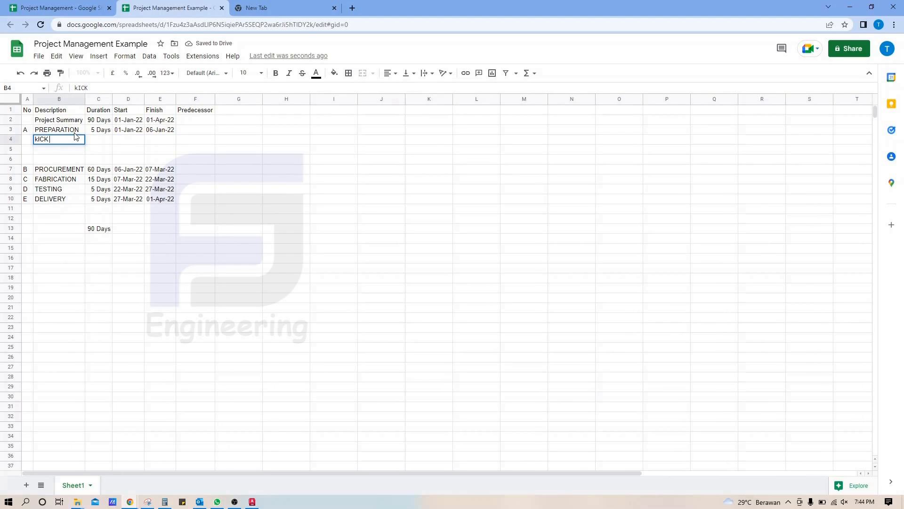
key(BackSpace)
key(BackSpace)
key(BackSpace)
key(BackSpace)
text(Kick of meeting)
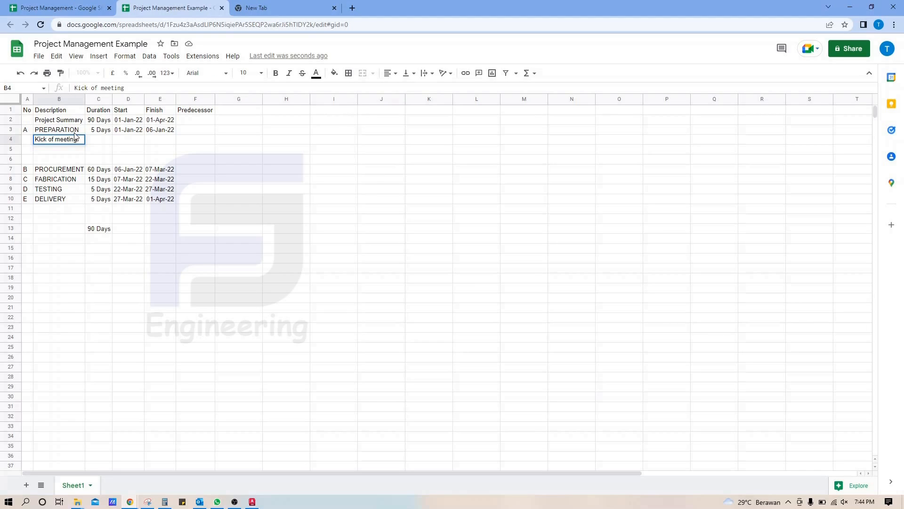
key(Return)
text(Site)
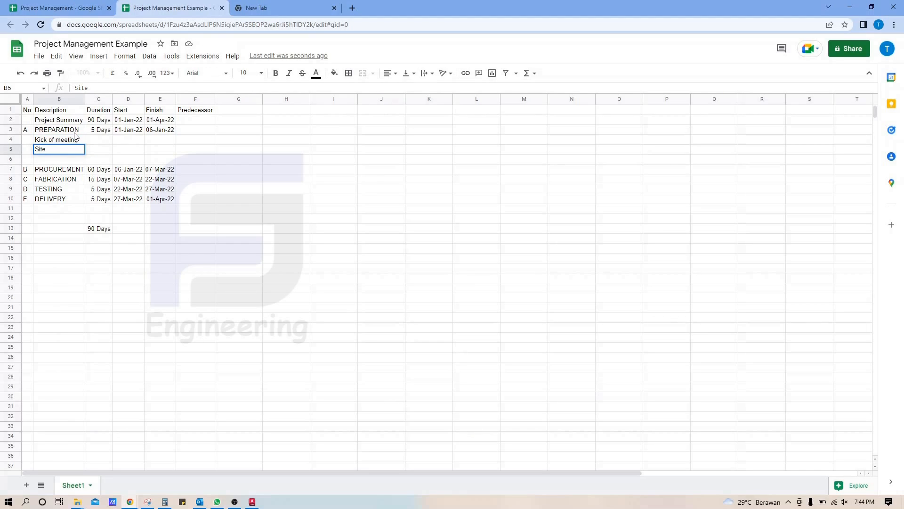
text( survey)
key(Return)
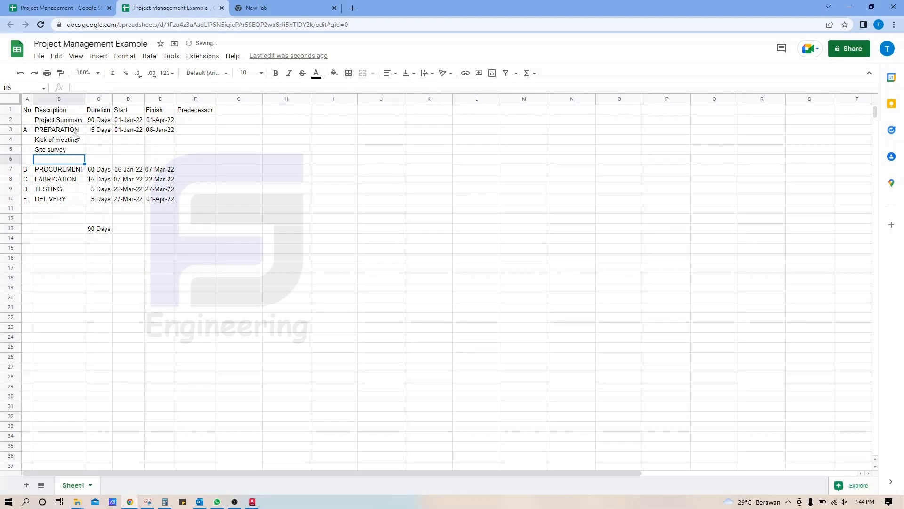
text(Approval Document)
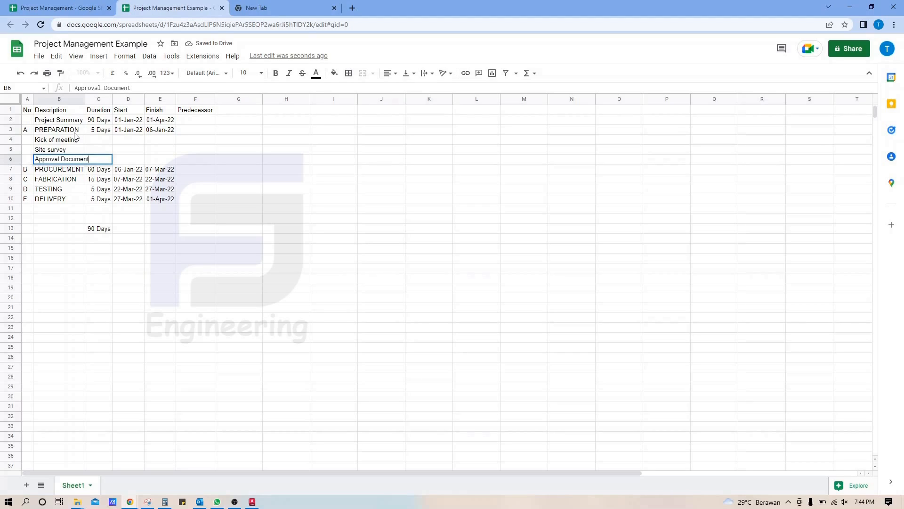
key(Return)
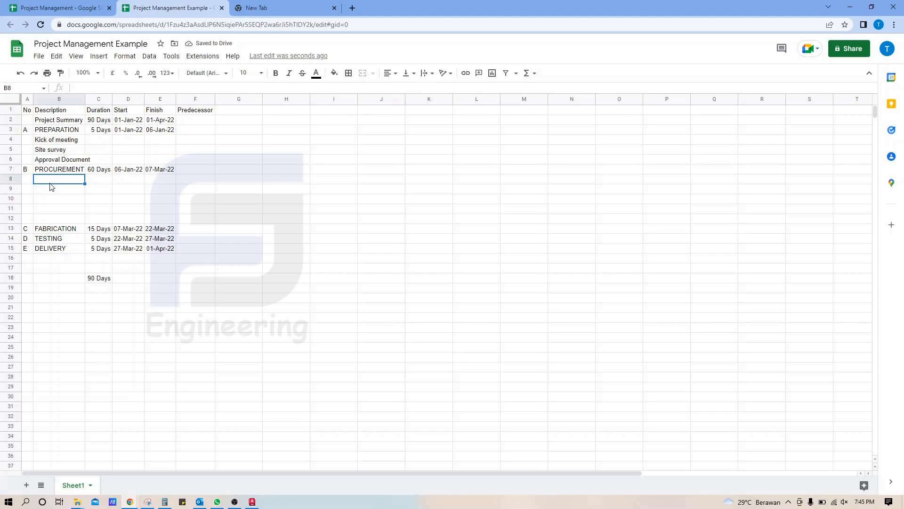
List the PROCUREMENT sub-tasks in B8:B12 as Import material, Local material, Consumable, Tools and Services.
text(Import material)
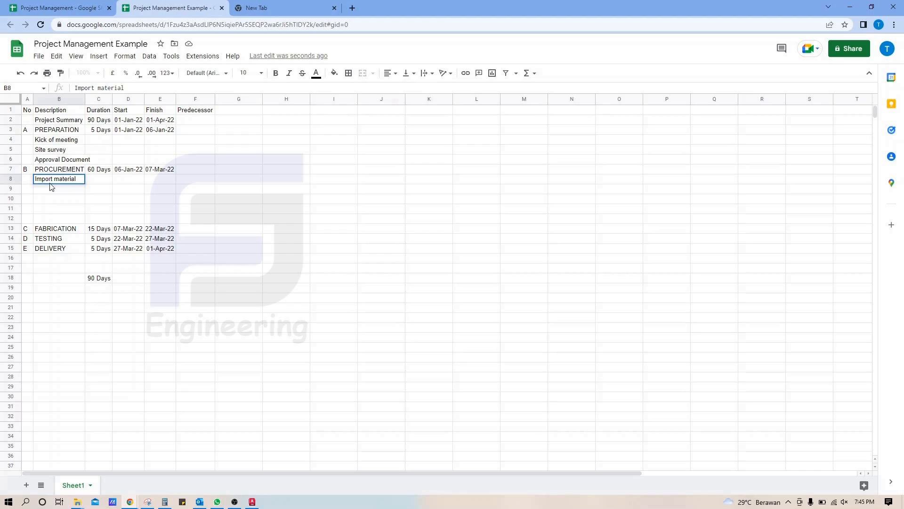
key(Return)
text(Loca)
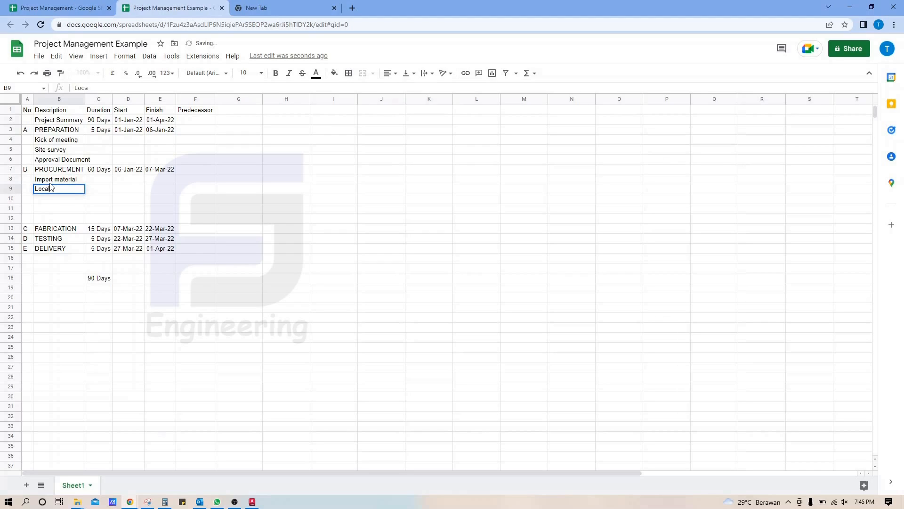
text(l material)
key(Return)
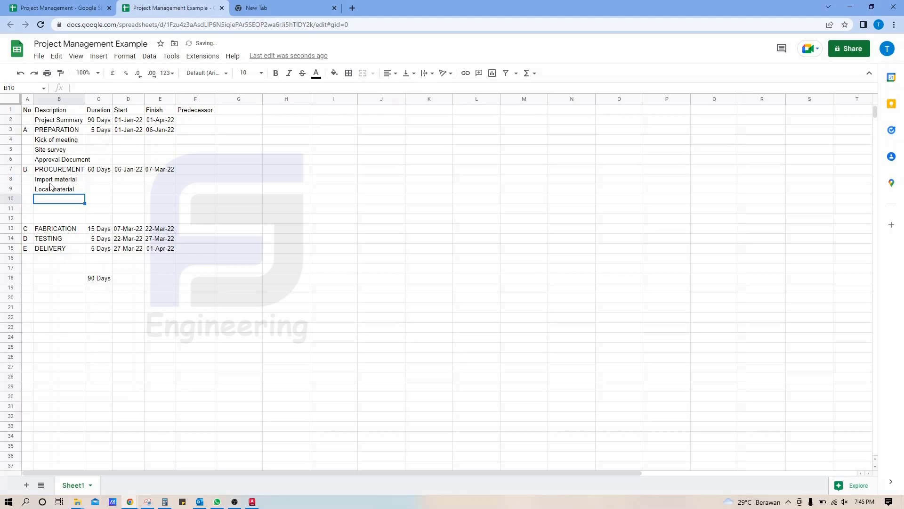
text(Cou)
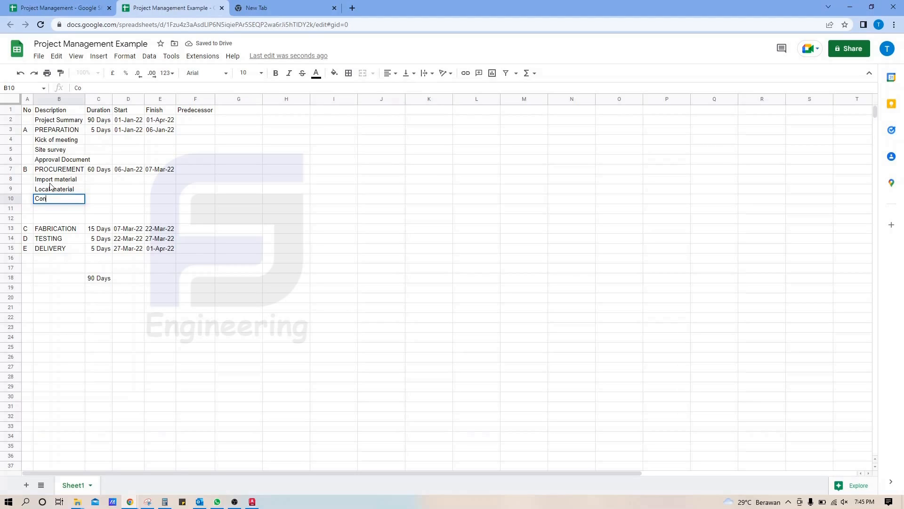
key(BackSpace)
text(nsumable)
key(Return)
text(Tools)
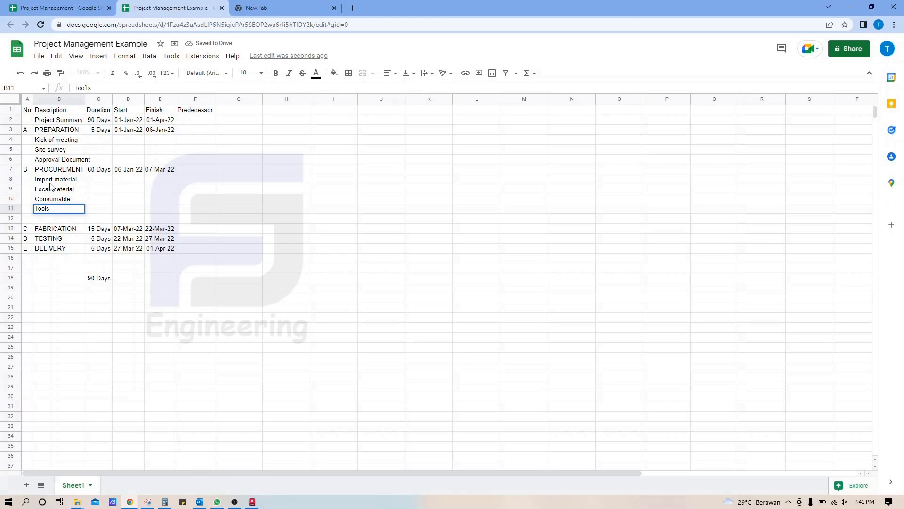
key(Return)
text(Ser)
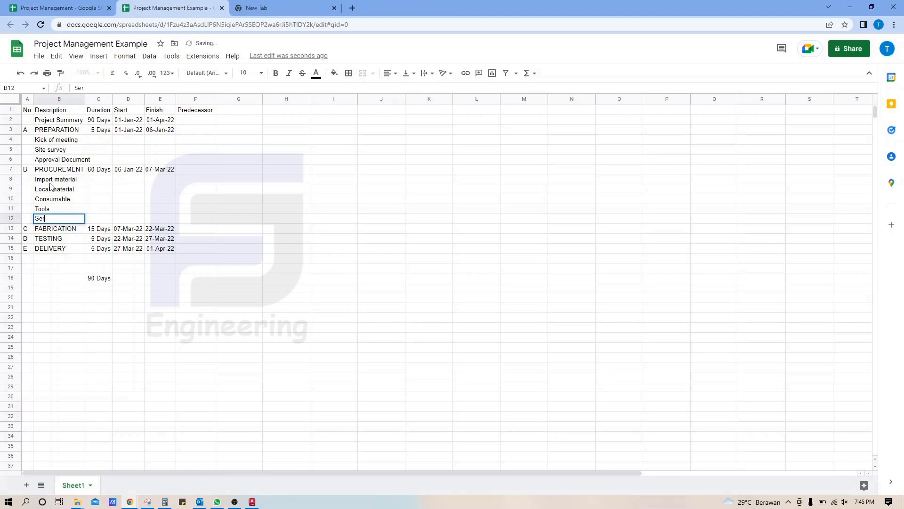
text(vices)
key(Down)
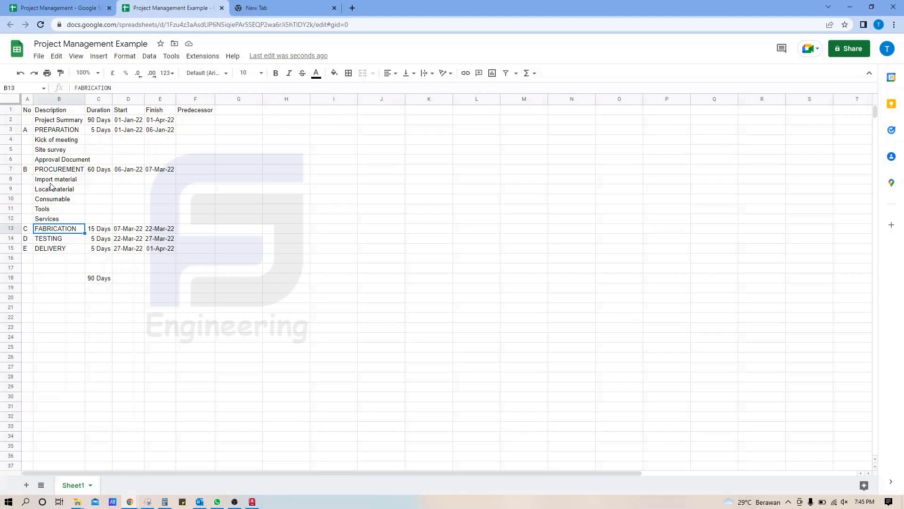
Insert five rows below FABRICATION and list Cutting, Forming, Machining, Welding and Assembly in B14:B18.
click(14, 238)
drag(14, 239, 14, 270)
text(Cutting)
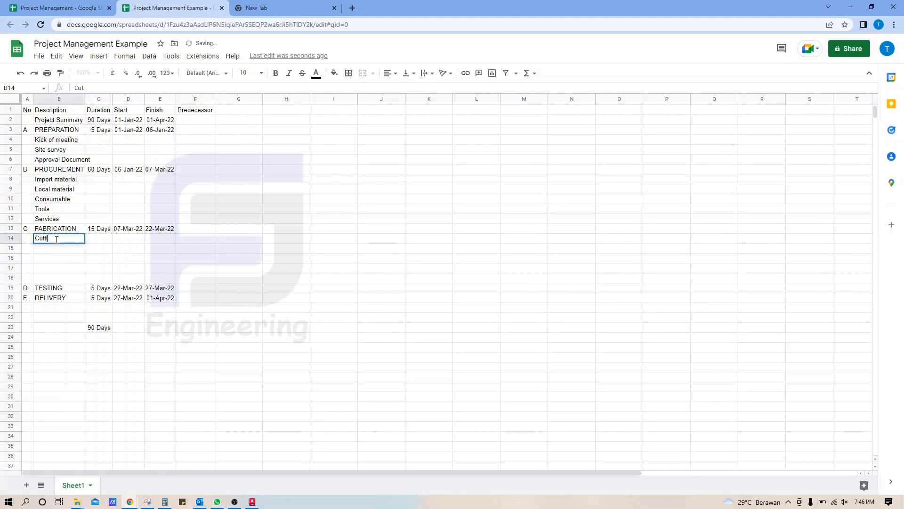
key(Return)
text(Forming)
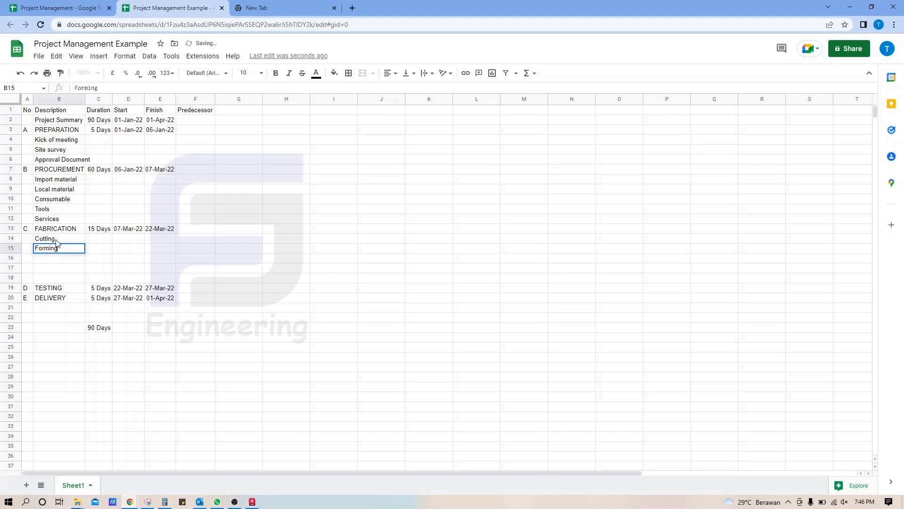
key(Return)
text(Machining)
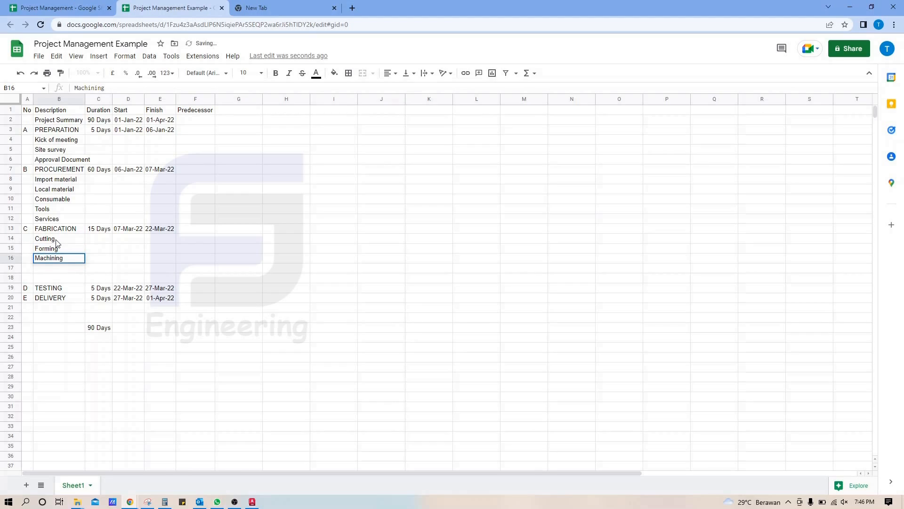
key(Return)
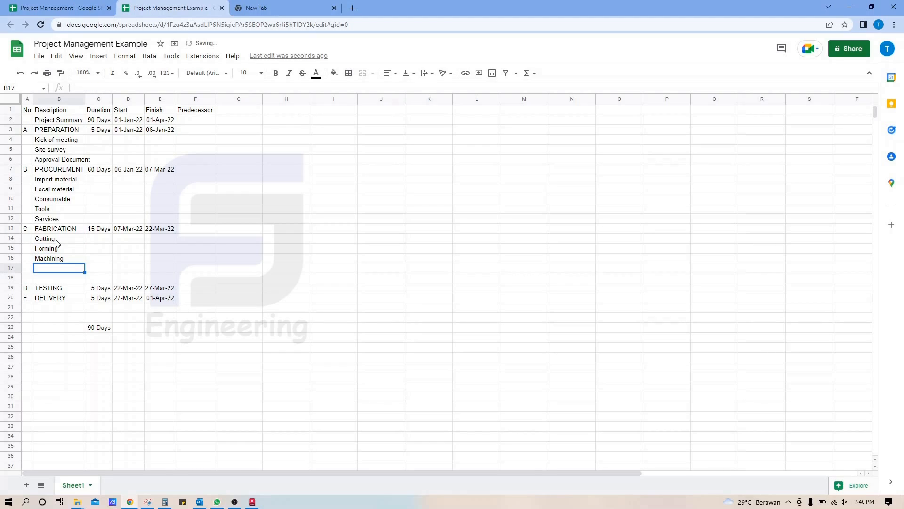
text(Welding)
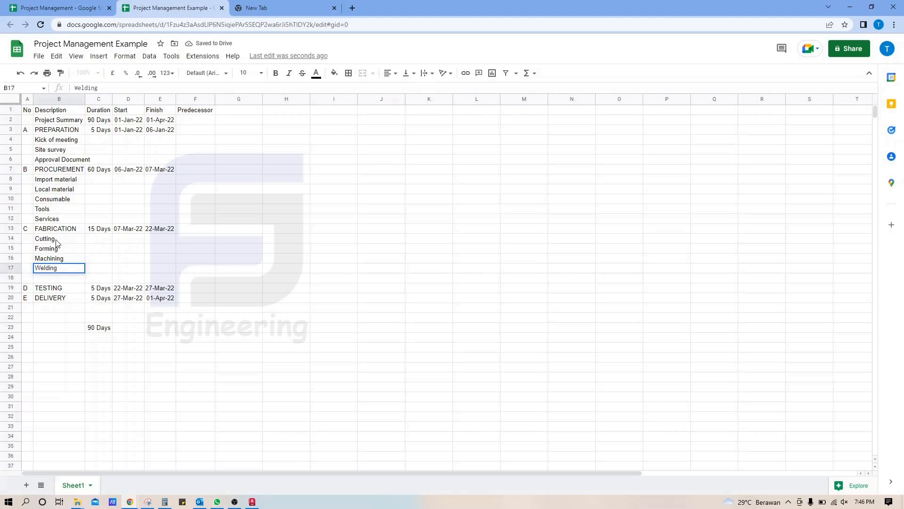
key(Return)
text(Assm)
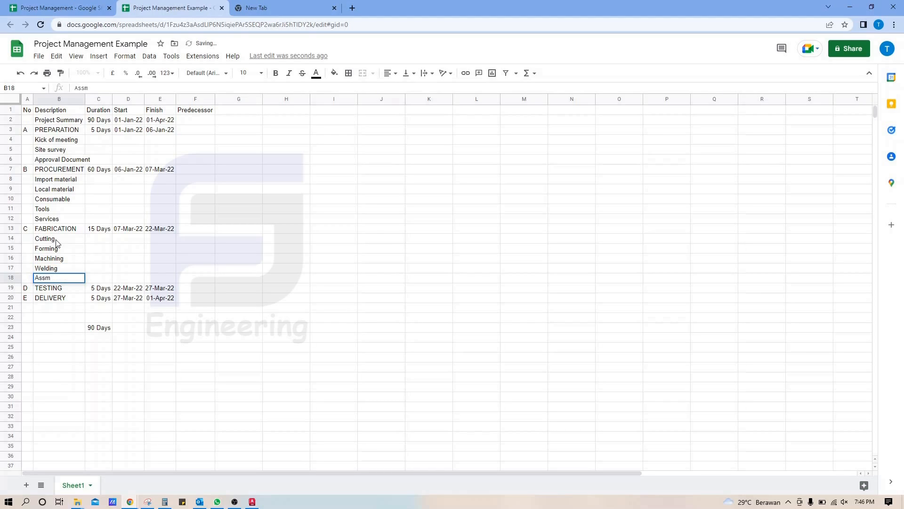
key(BackSpace)
text(embly)
key(Return)
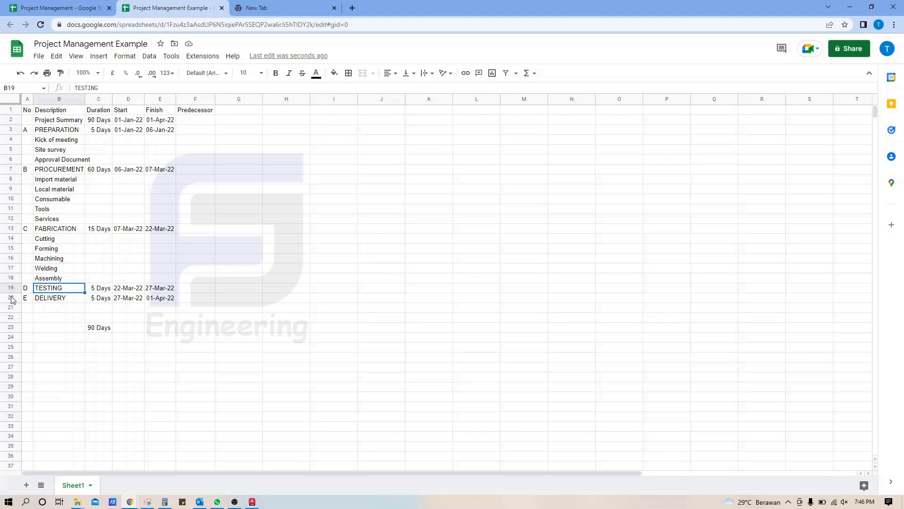
Insert three empty rows between TESTING and DELIVERY.
click(11, 298)
shift+click(11, 318)
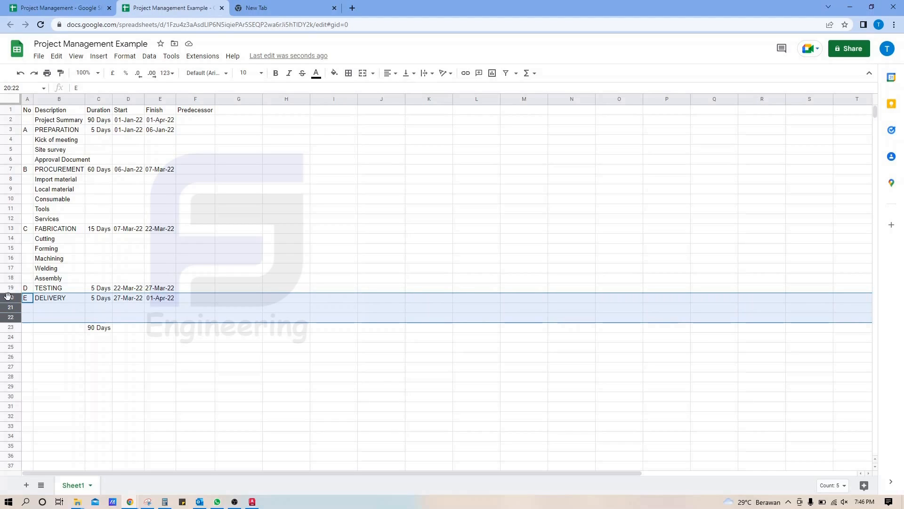
right_click(8, 295)
click(61, 149)
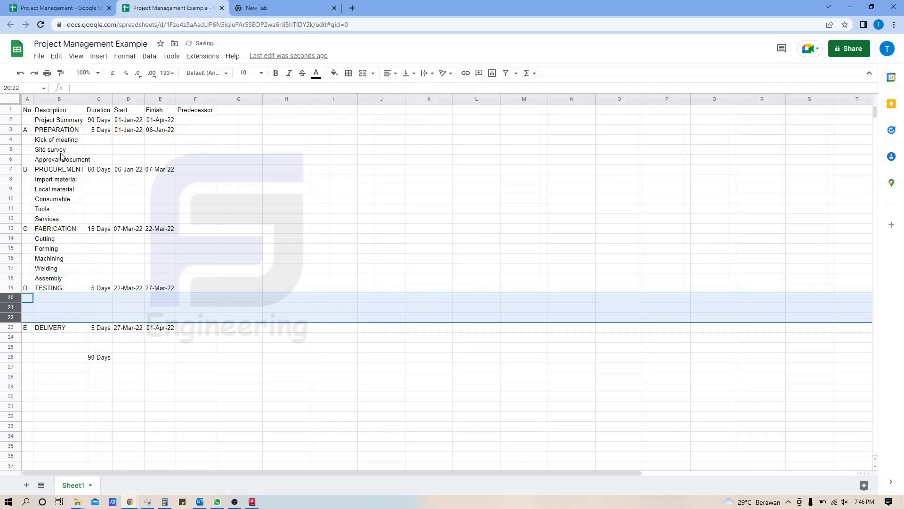
Enter Dimensional check in B20 and Review documents in B21 as sub-tasks of TESTING.
click(63, 298)
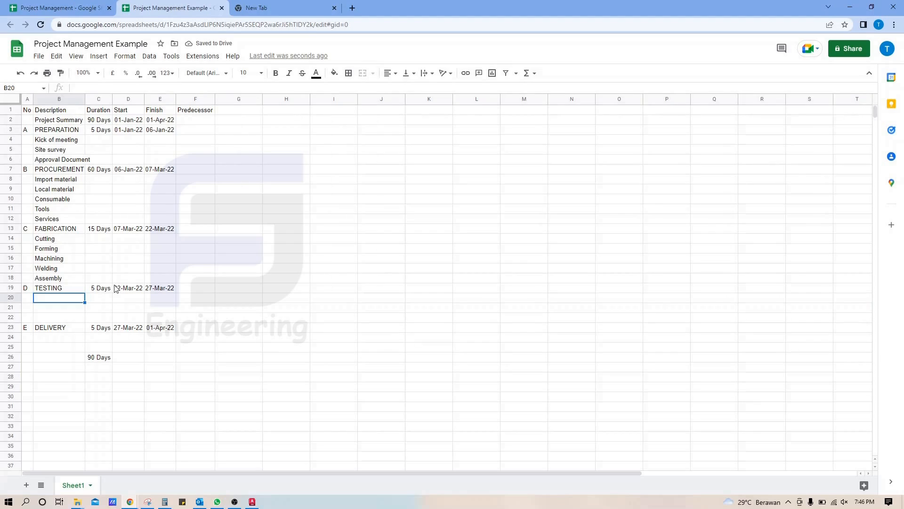
text(Dimensi)
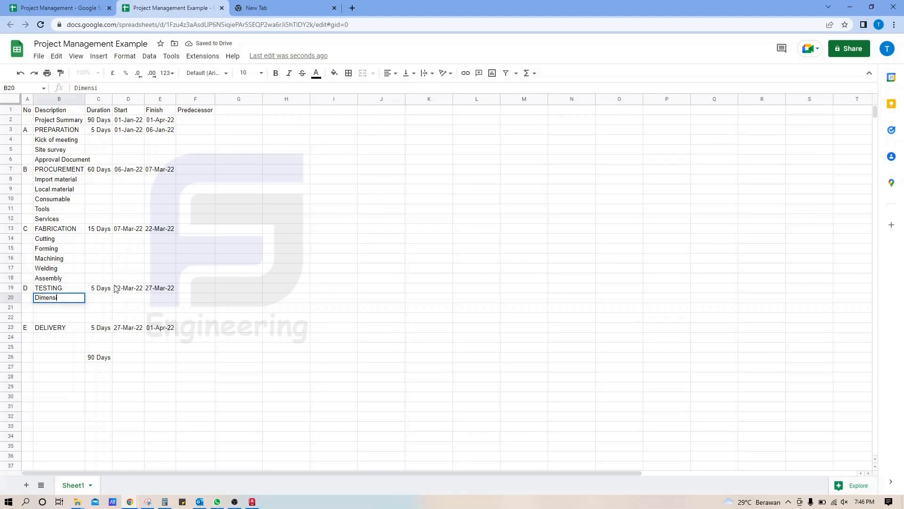
text(onal check)
key(Return)
text(Review documents)
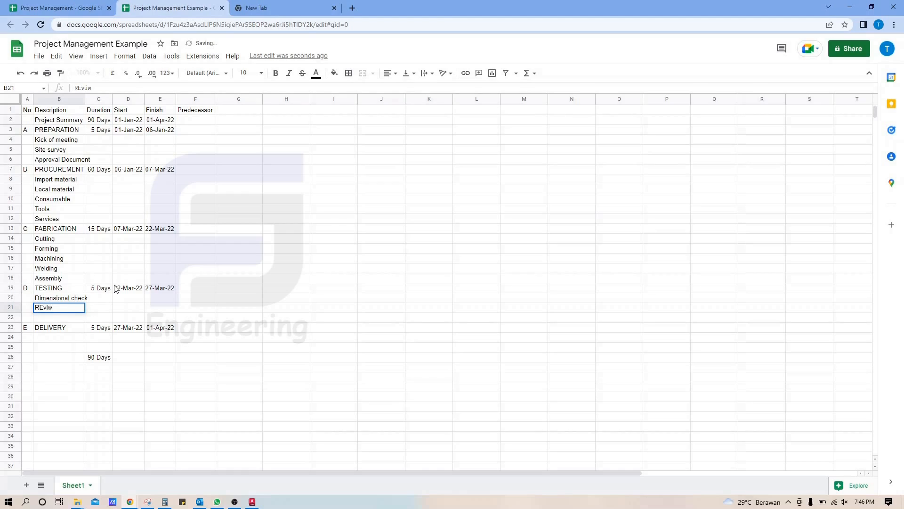
key(Return)
Enter Factory acceptance test in B22 as the third TESTING sub-task.
text(factor)
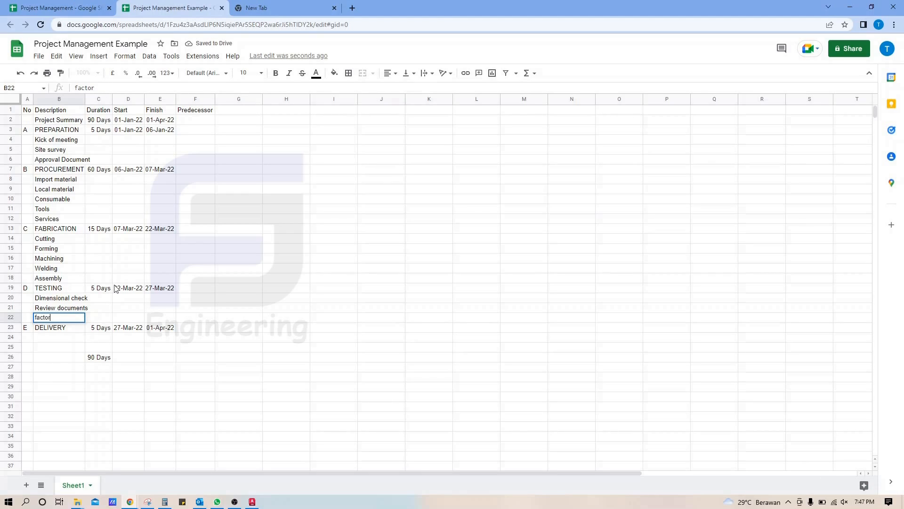
key(BackSpace)
key(BackSpace)
key(BackSpace)
key(BackSpace)
key(BackSpace)
key(BackSpace)
text(Factory acceptance Test)
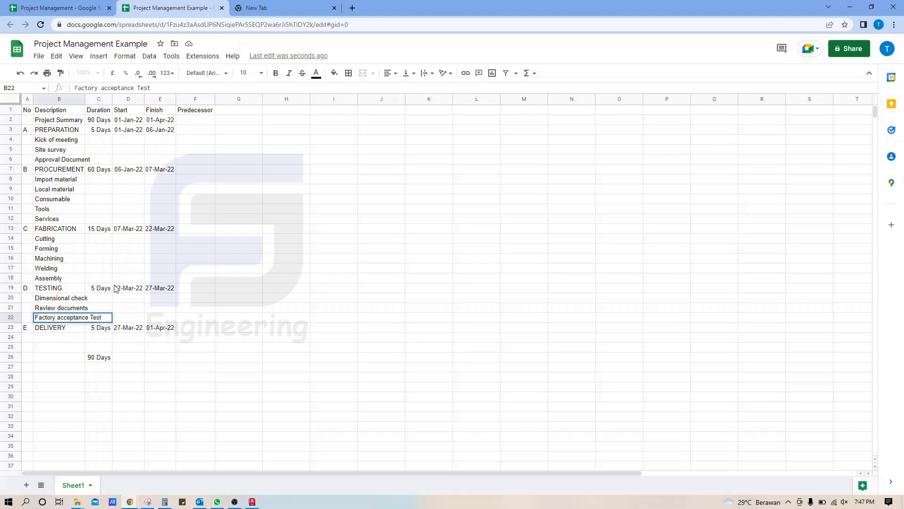
key(BackSpace)
key(BackSpace)
key(BackSpace)
key(BackSpace)
text(re)
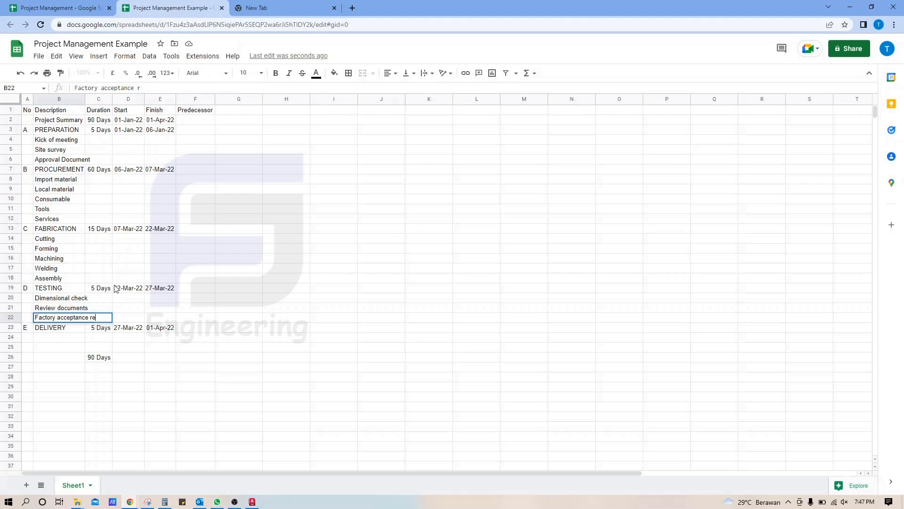
text(st)
key(Return)
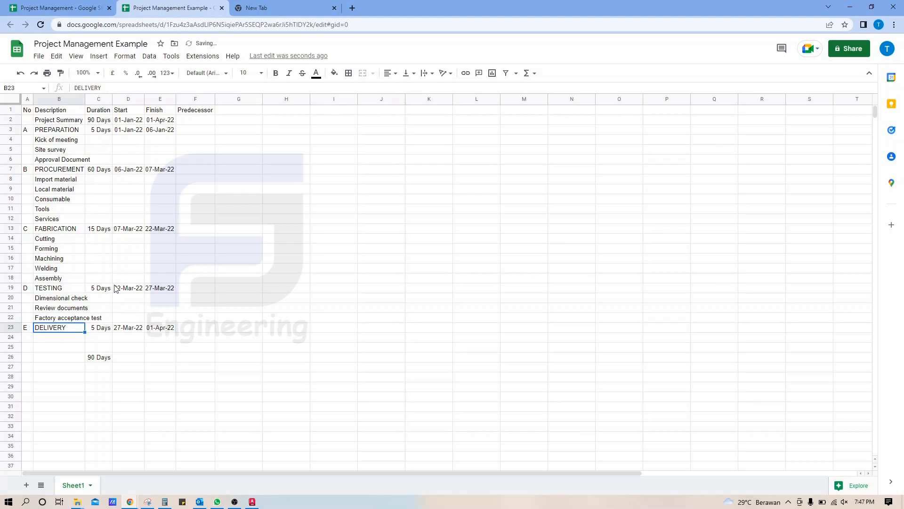
Insert three empty rows directly below DELIVERY.
click(12, 337)
shift+click(10, 357)
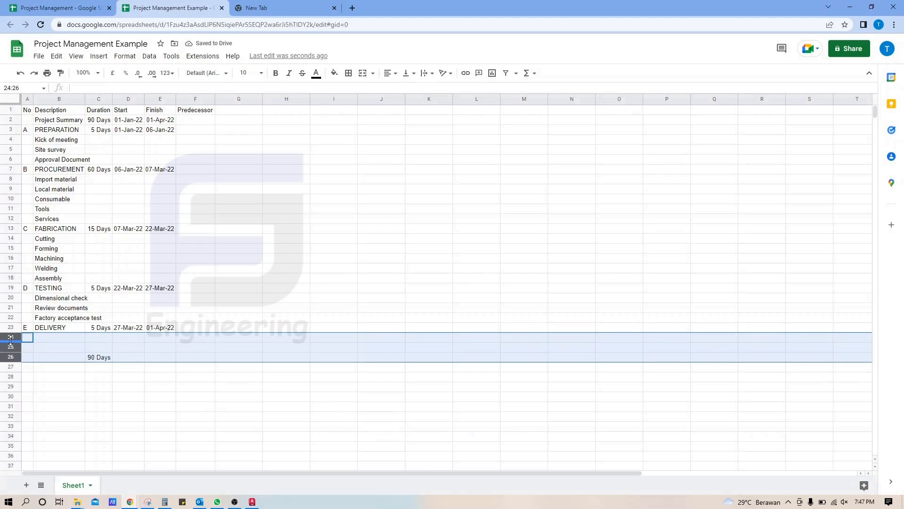
right_click(10, 335)
click(60, 189)
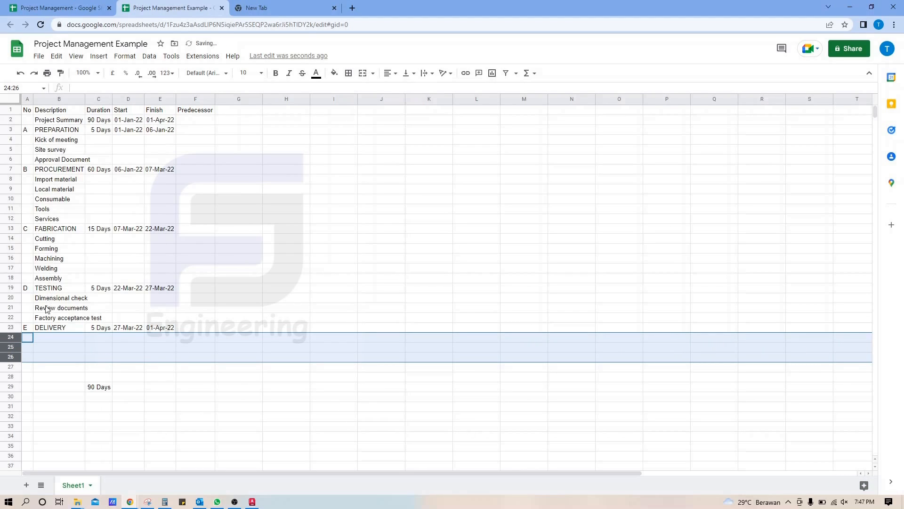
List the DELIVERY sub-tasks Finishing, Packaging and Shipment in B24:B26 and fit the column widths to their contents.
click(46, 337)
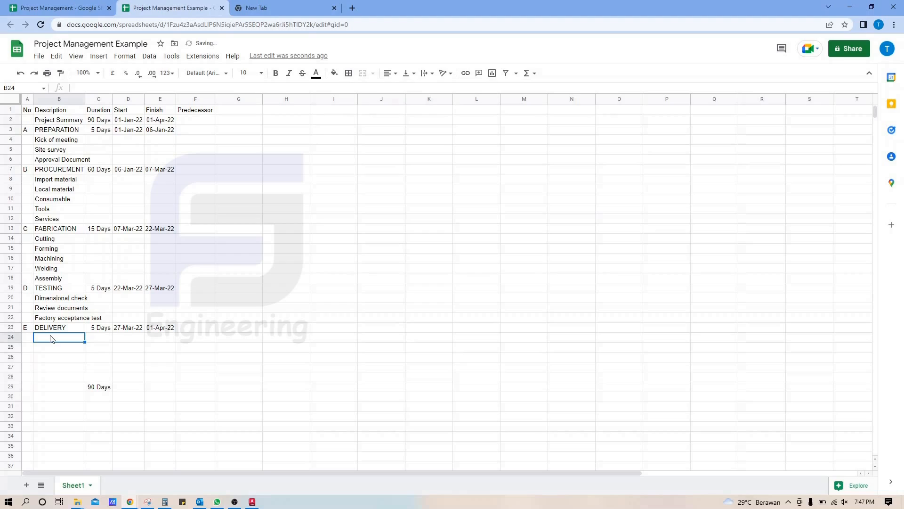
text(Finishing)
key(Return)
text(Packaging)
key(Return)
text(del)
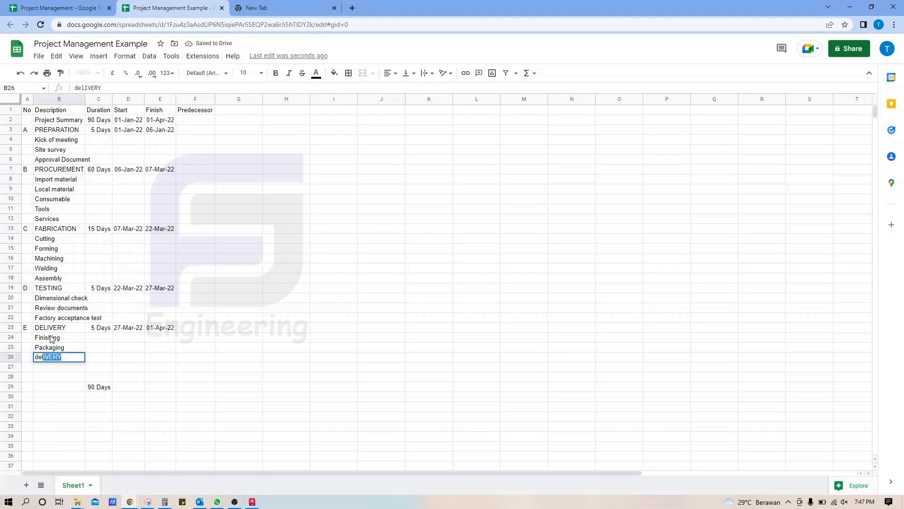
key(BackSpace)
key(BackSpace)
key(BackSpace)
key(BackSpace)
text(Shipment)
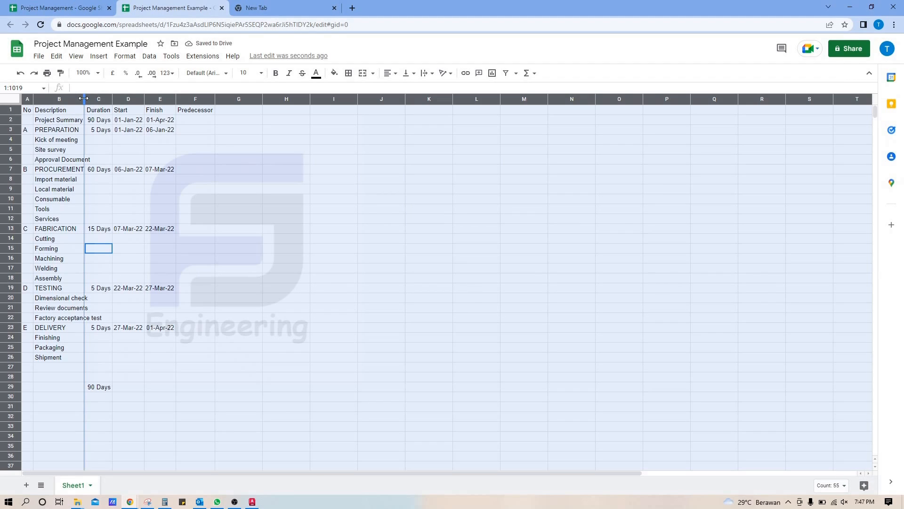
double_click(85, 99)
Enter the PREPARATION sub-task durations in C4:C6 as 1, 1 and 3 days.
click(131, 162)
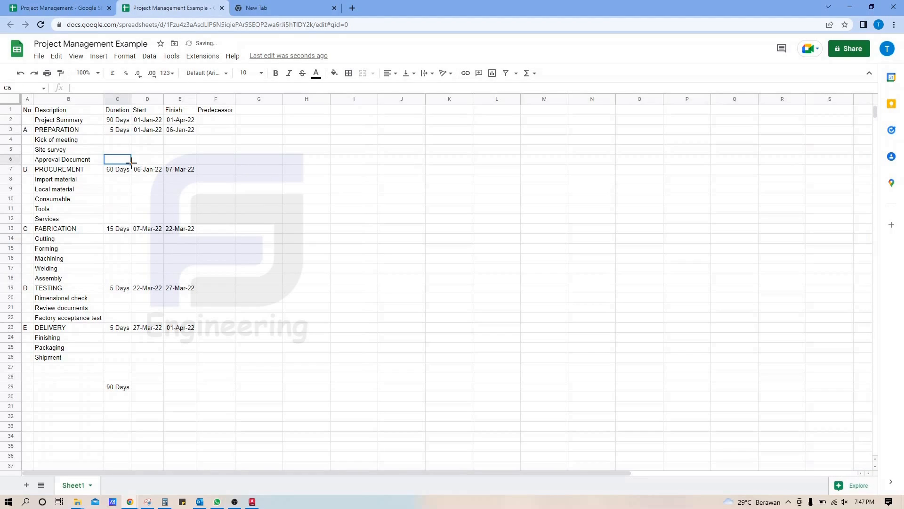
key(Up)
key(Up)
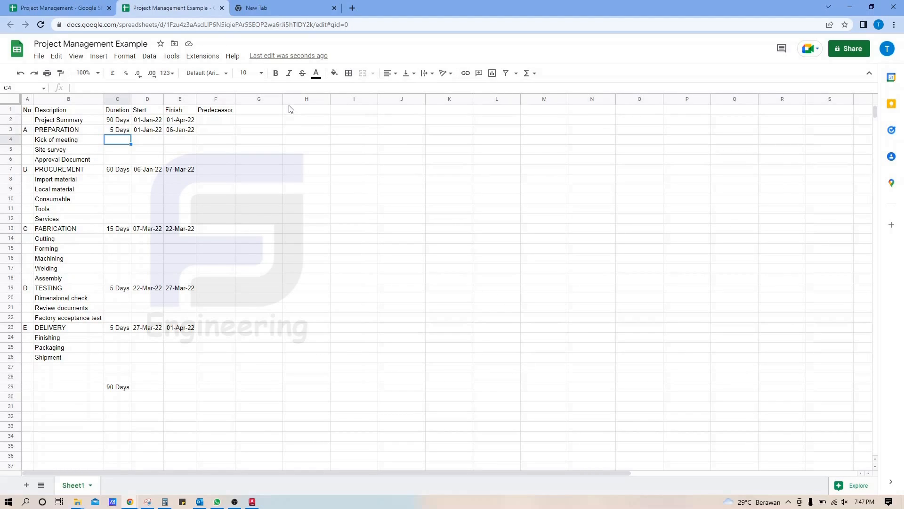
text(1)
key(Return)
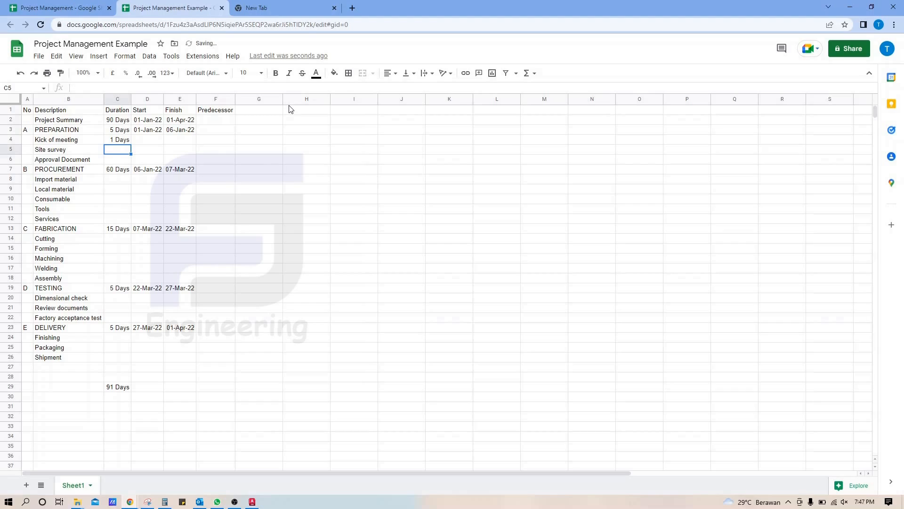
text(1)
key(Return)
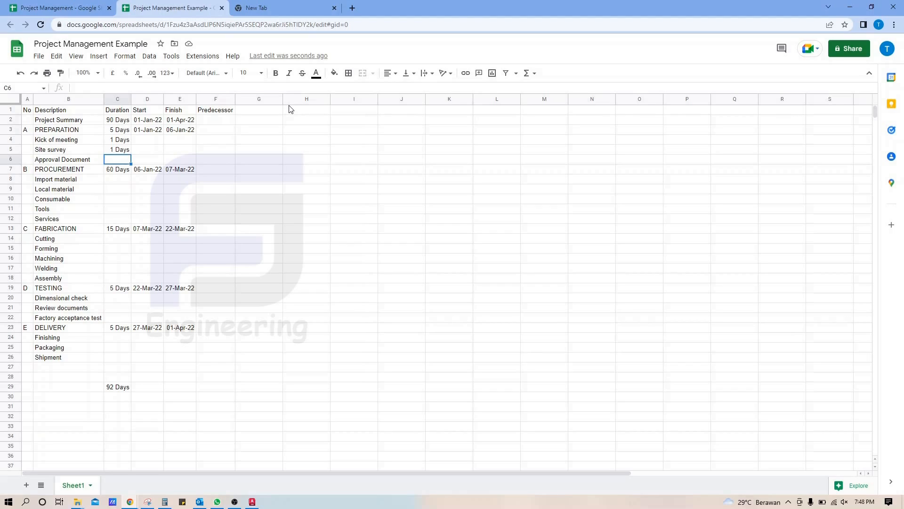
text(3)
key(Return)
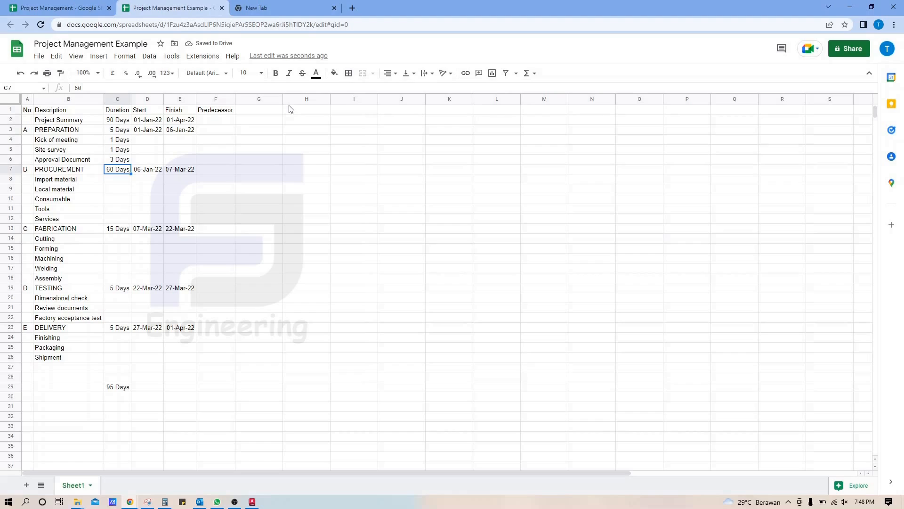
Enter the PROCUREMENT sub-task durations in C8:C12 as 60, 30, 30, 14 and 14 days.
key(Down)
text(60)
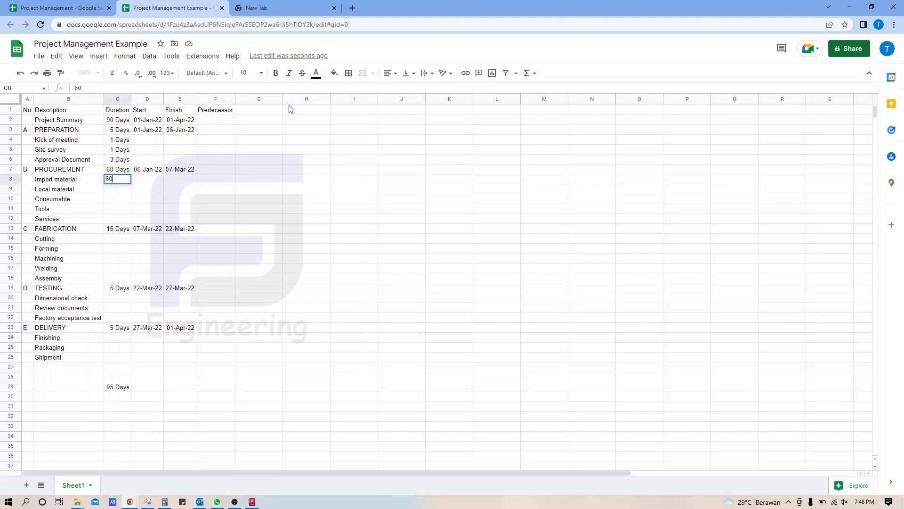
key(Return)
text(30)
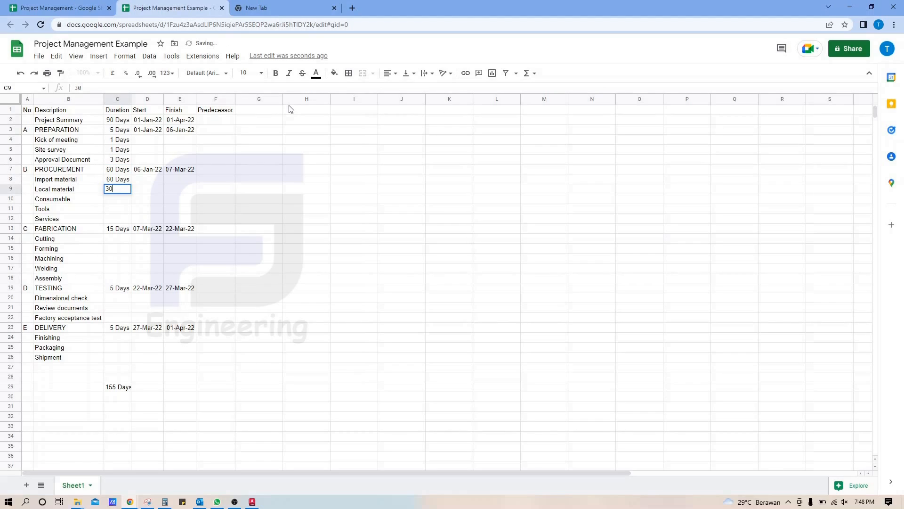
key(Return)
text(30)
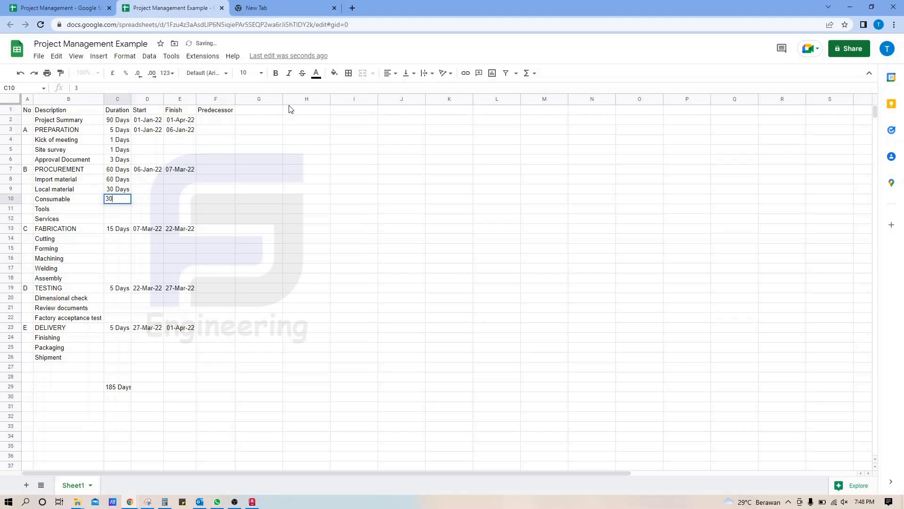
key(Return)
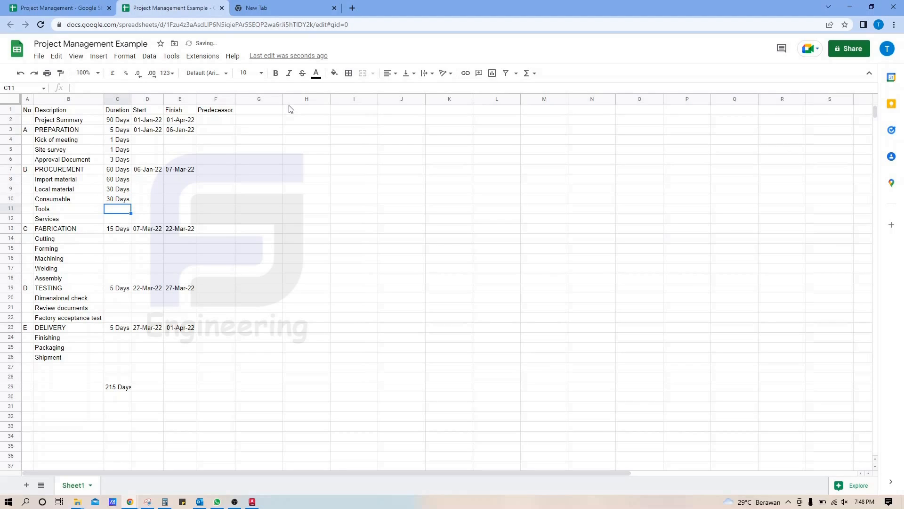
text(14)
key(Return)
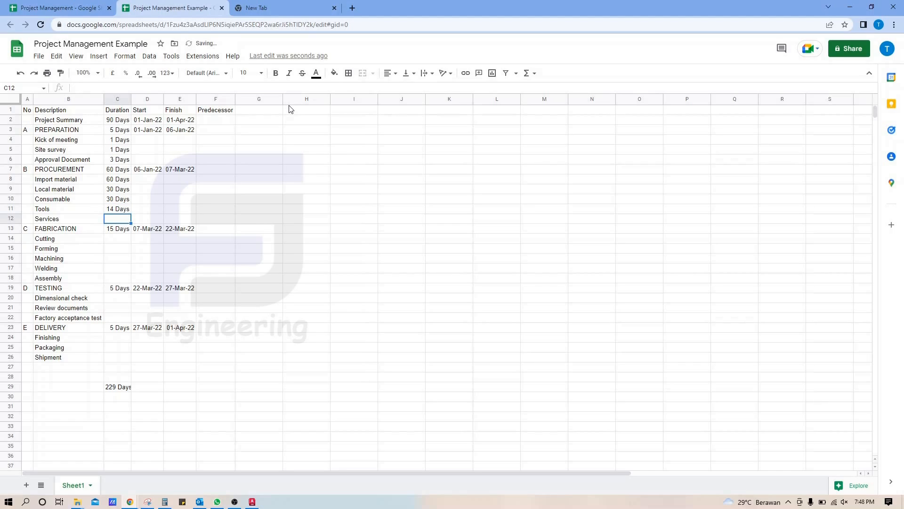
text(14)
key(Return)
Enter the FABRICATION sub-task durations in C14:C18 as 3, 7, 7, 5 and 3 days.
key(Down)
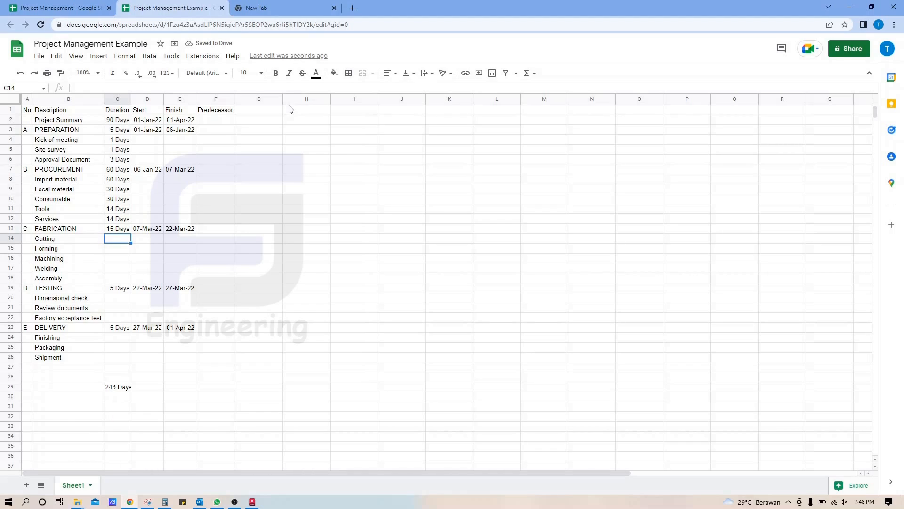
text(3)
key(Return)
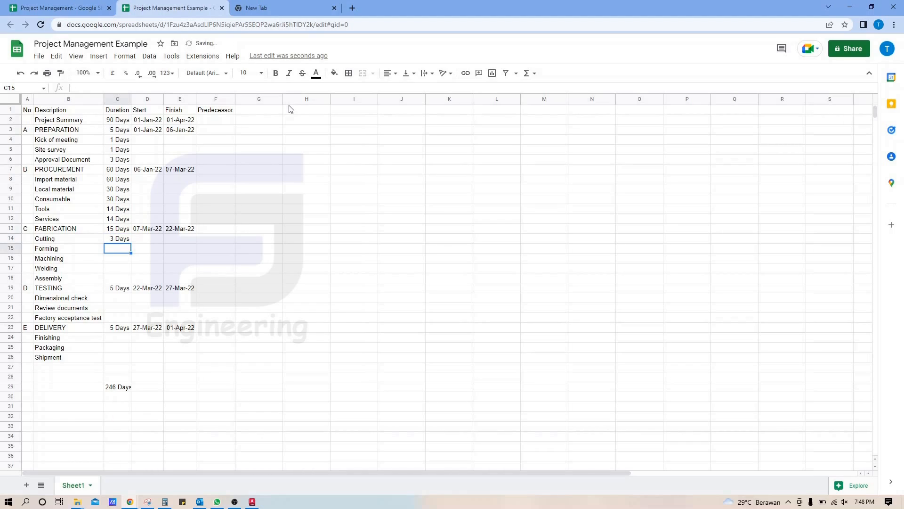
text(7)
key(Return)
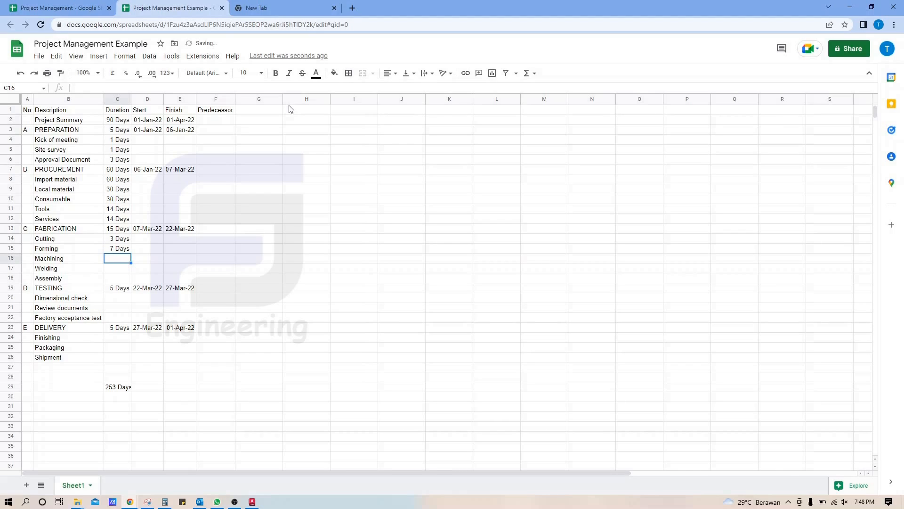
text(7)
key(Return)
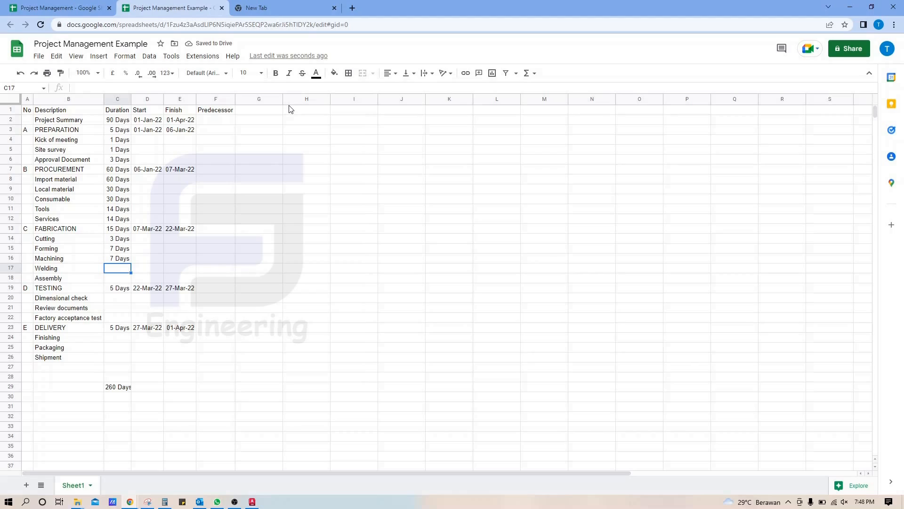
text(5)
key(Return)
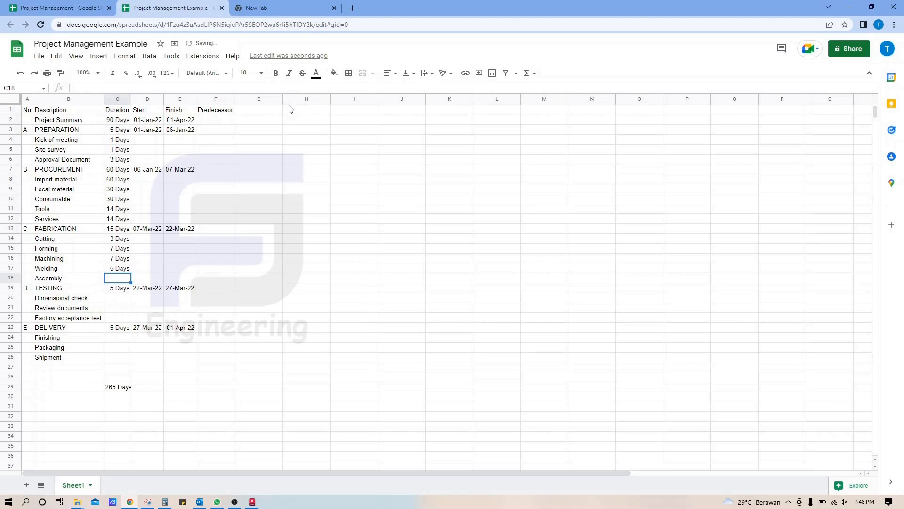
text(3)
key(Return)
Enter the TESTING sub-task durations in C20:C22 as 1, 1 and 2 days.
key(Down)
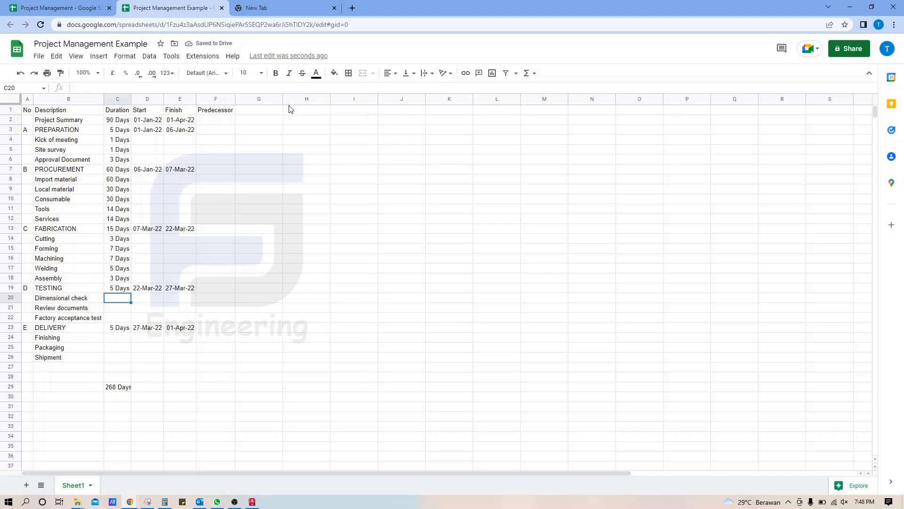
text(1)
key(Return)
text(1)
key(Return)
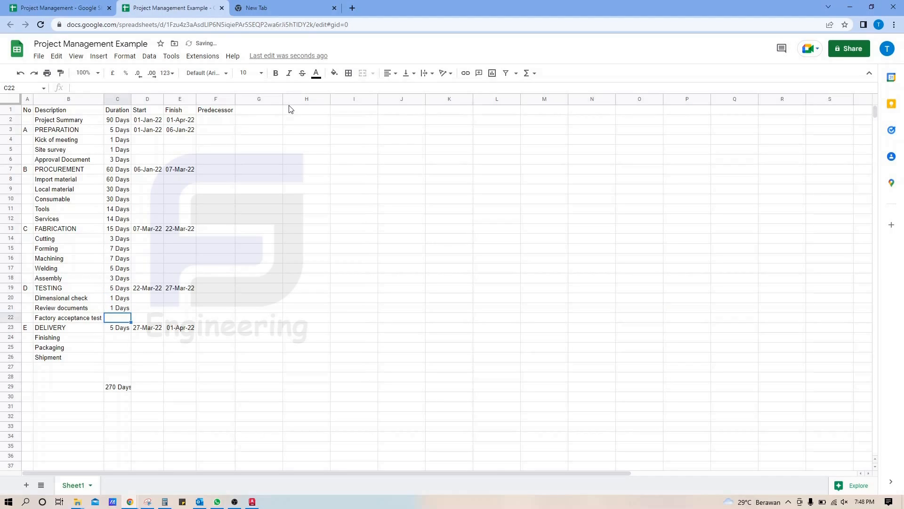
text(2)
key(Up)
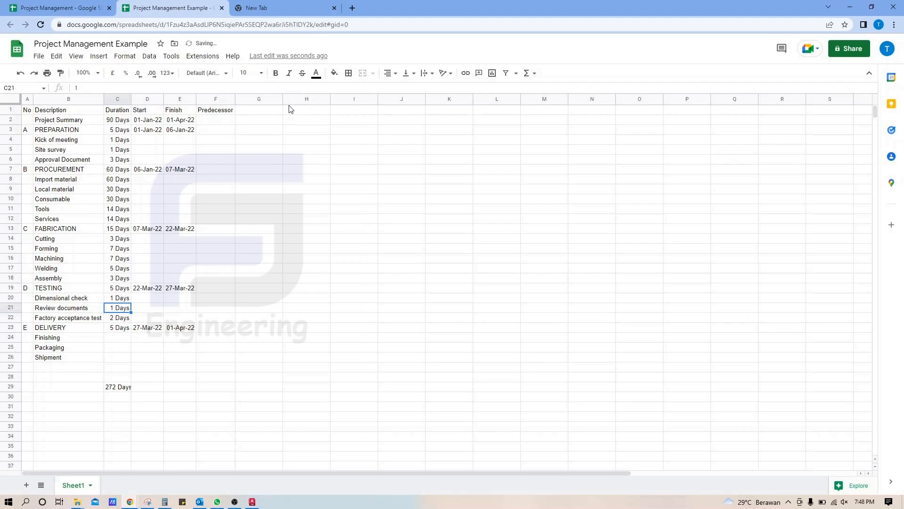
Set the TESTING duration in C19 to 4 days.
key(Up)
key(Up)
key(Up)
key(Down)
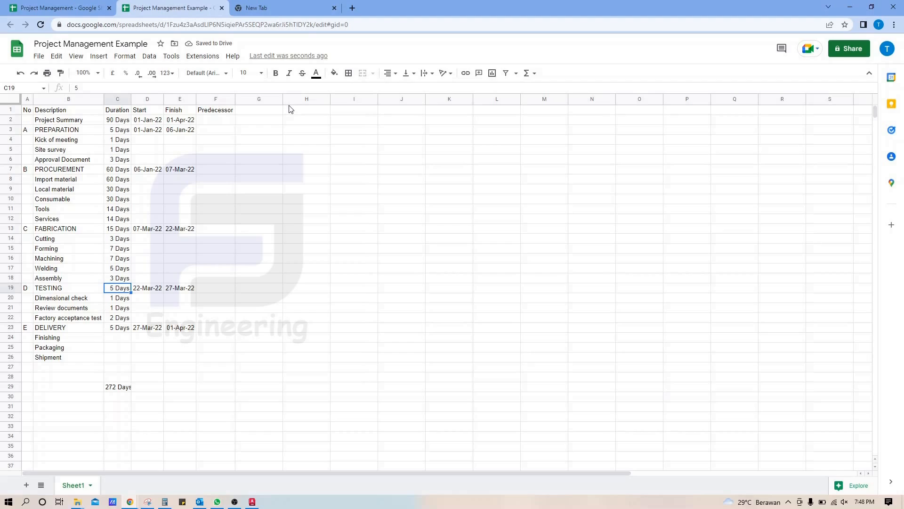
text(4)
key(Up)
Set the FABRICATION duration in C13 to 16 days.
key(Up)
key(Up)
key(Up)
key(Up)
key(Up)
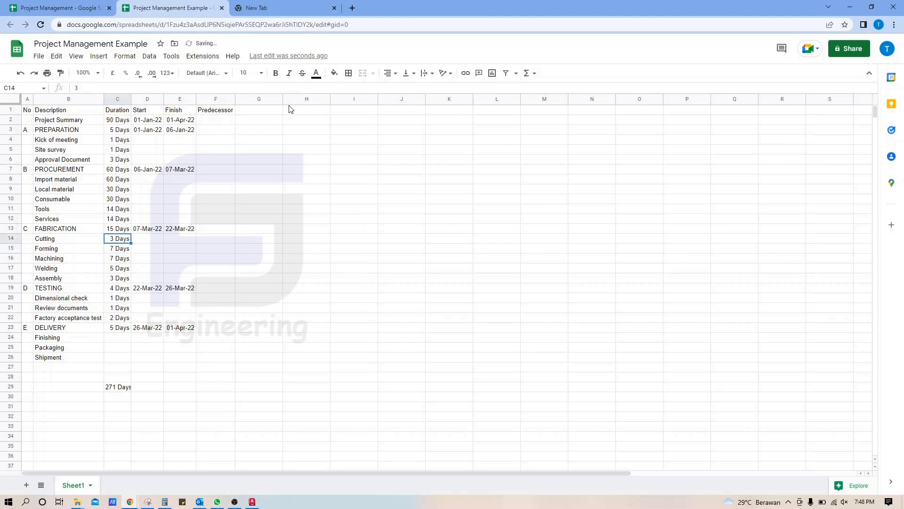
text(16)
key(Down)
Enter the DELIVERY sub-task durations in C24:C26 as 2, 1 and 2 days.
key(Down)
key(Down)
key(Down)
key(Down)
key(Down)
key(Down)
key(Down)
key(Down)
key(Down)
key(Down)
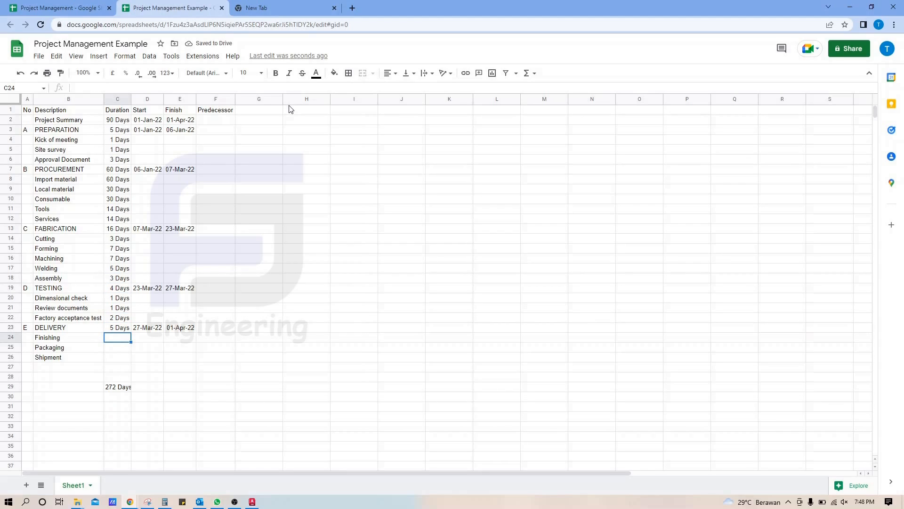
text(2)
key(Return)
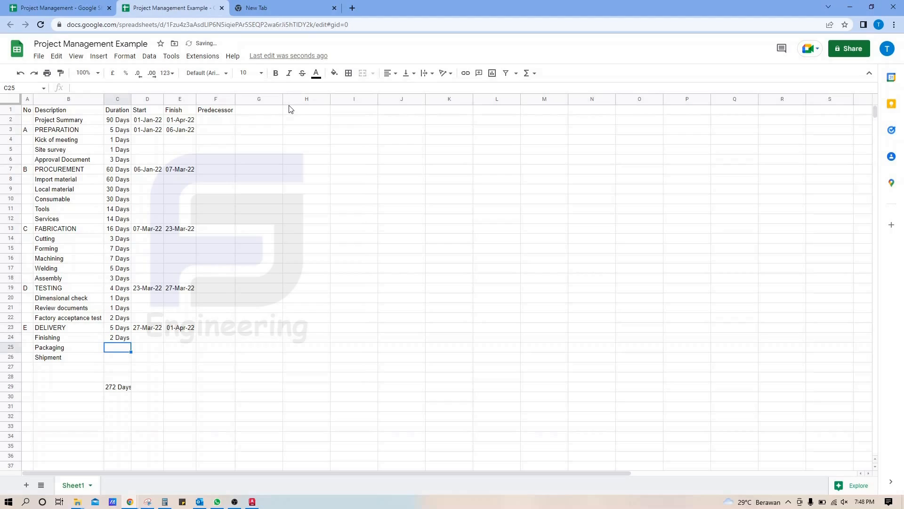
text(1)
key(Return)
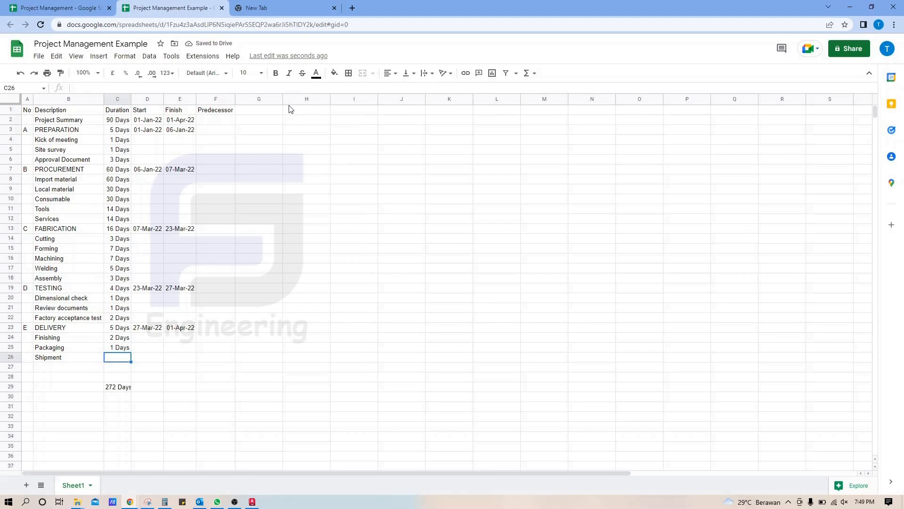
text(2)
key(Return)
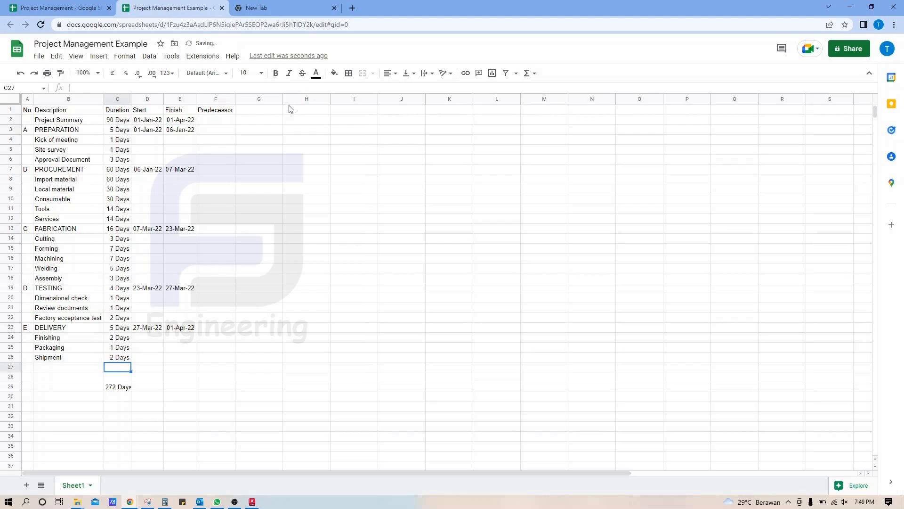
Number the Kick of meeting sub-task in A4 with the formula =A3&"1", built on the PREPARATION letter.
key(Up)
key(Up)
key(Up)
key(Up)
key(Up)
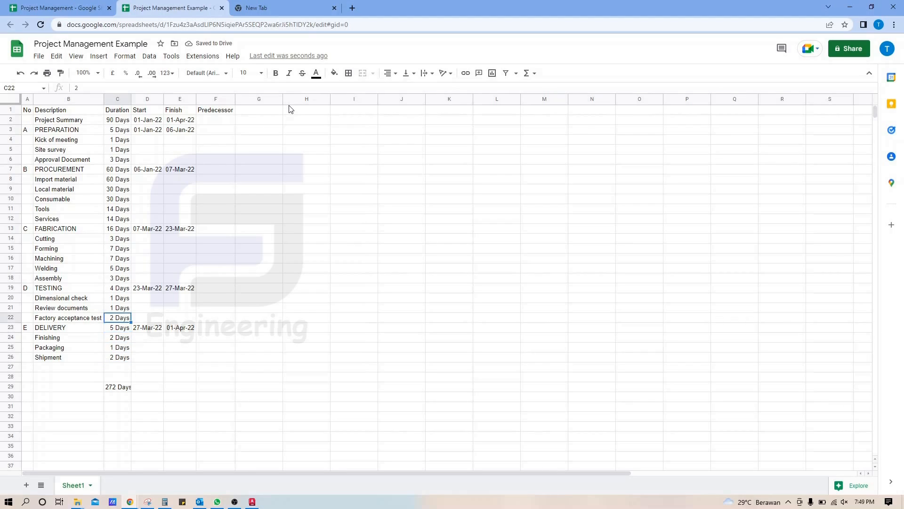
key(Left)
key(Left)
key(Up)
key(Up)
key(Up)
key(Up)
key(Up)
key(Up)
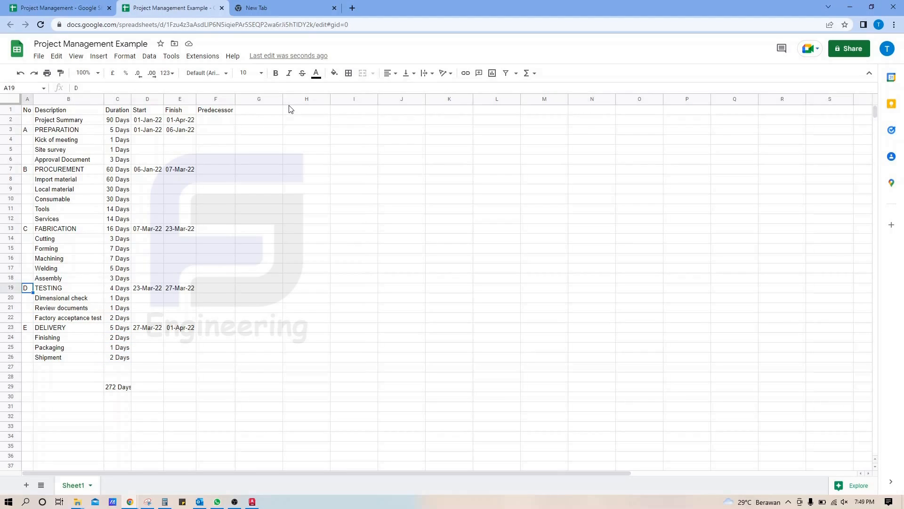
key(Up)
key(Up)
key(Up)
key(Up)
key(Up)
key(Up)
key(Up)
key(Up)
key(Up)
key(Up)
key(Up)
key(Up)
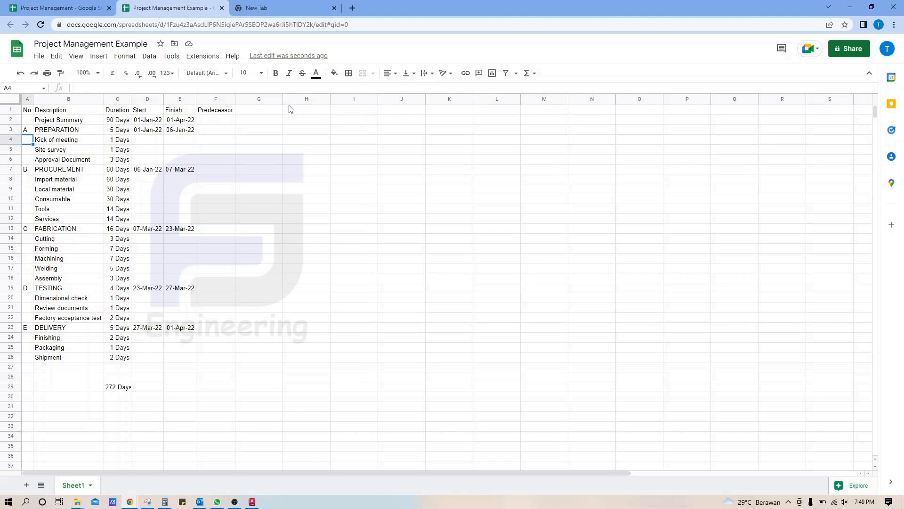
text(=)
key(Up)
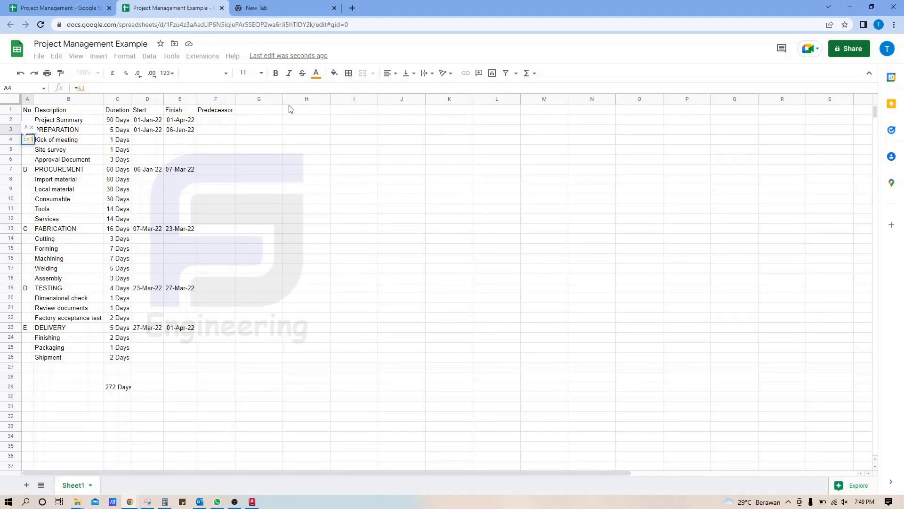
text(#)
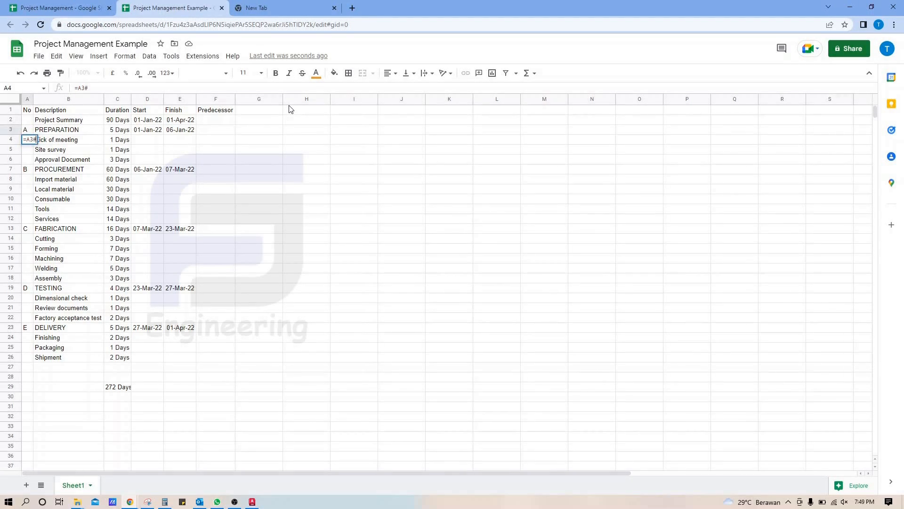
key(BackSpace)
text(&)
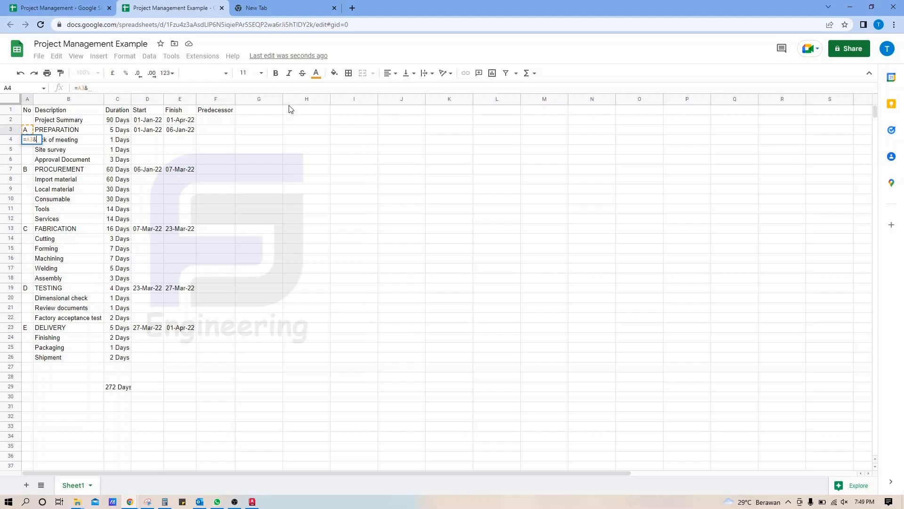
text("1")
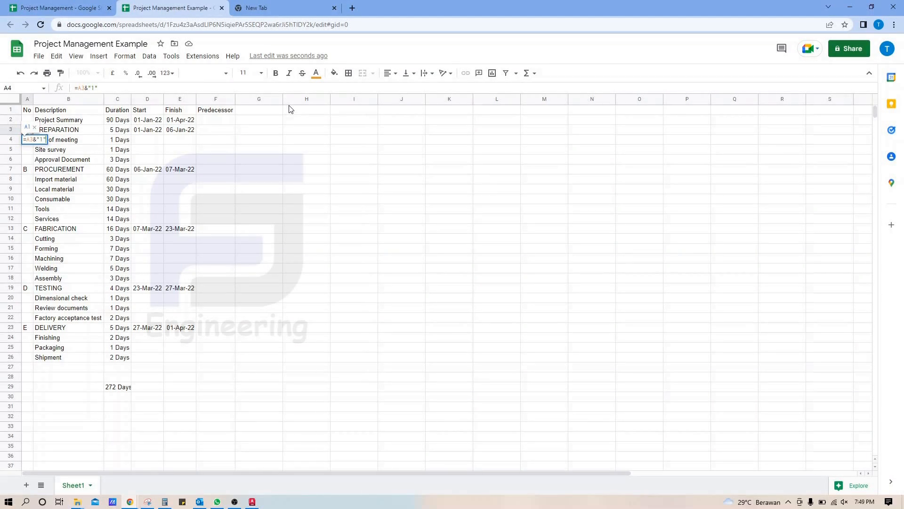
key(Return)
key(Up)
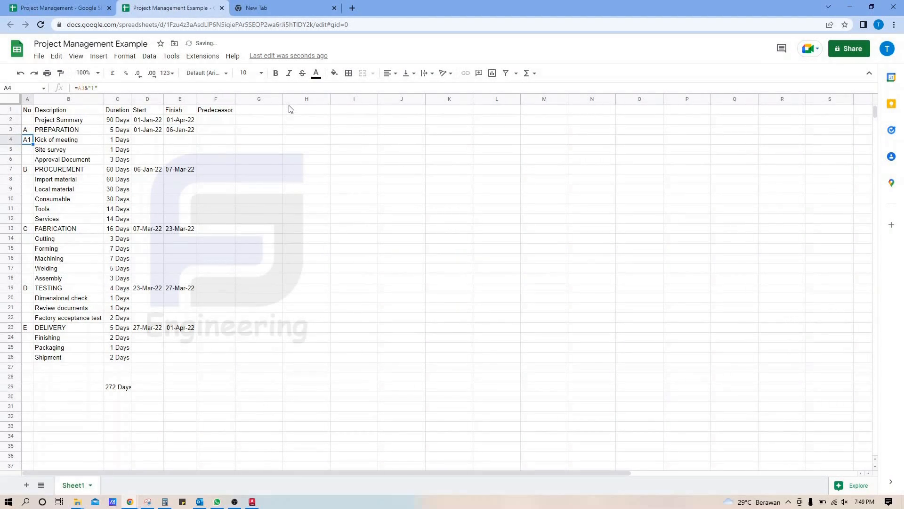
Number the Site survey and Approval Document sub-tasks in A5 and A6 with the formulas =A3&"2" and =A3&"3".
key(Down)
text(=A4)
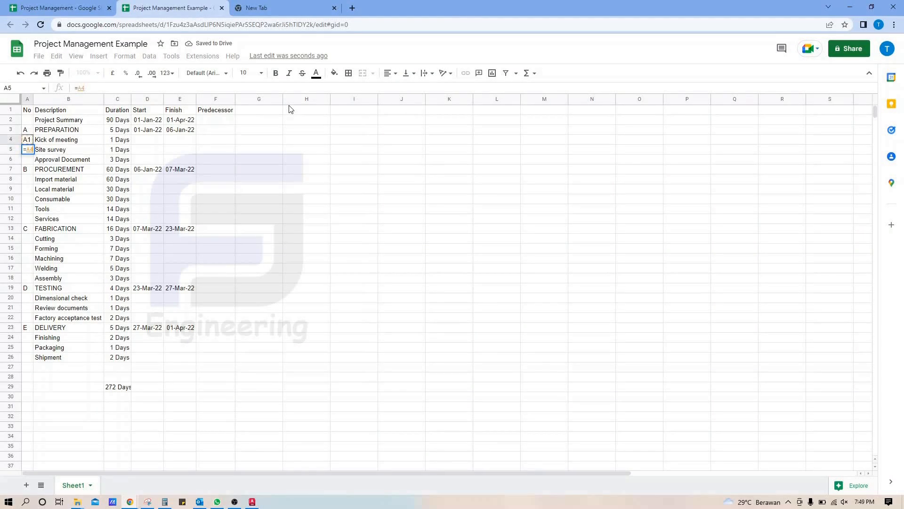
key(BackSpace)
text(3&)
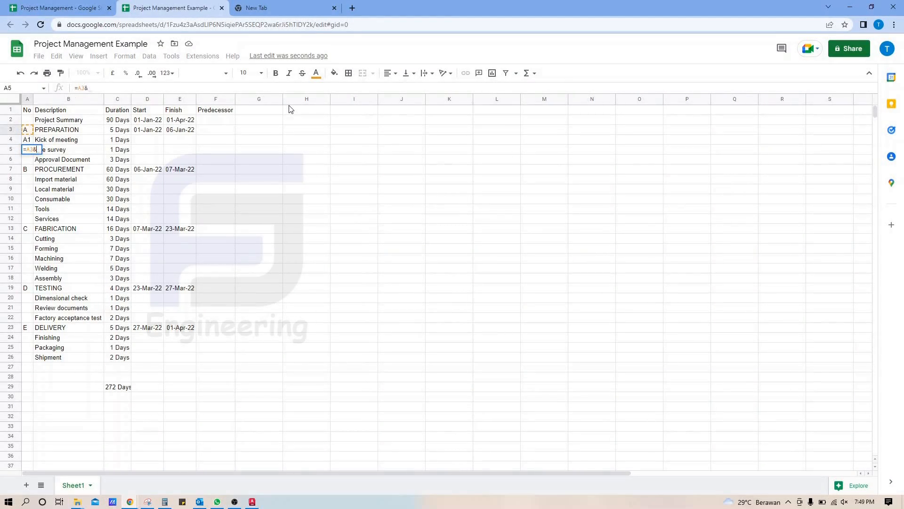
text("2)
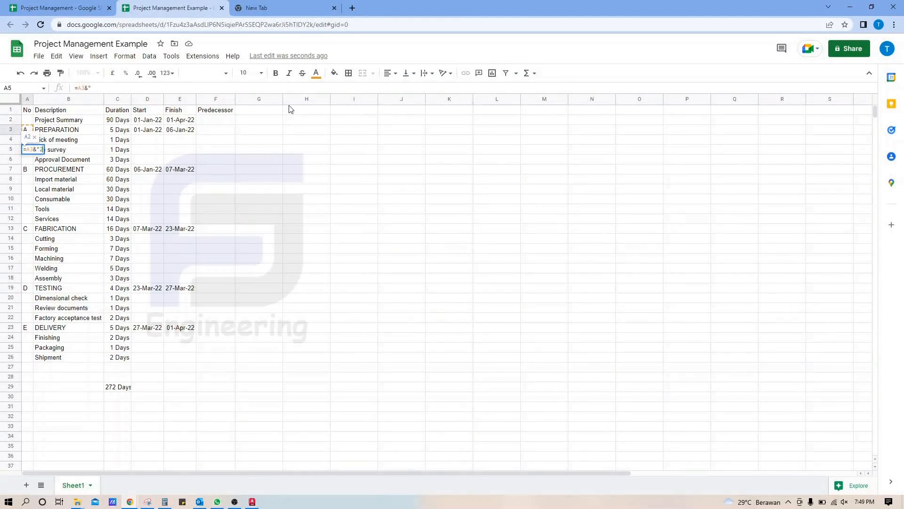
text(")
key(Return)
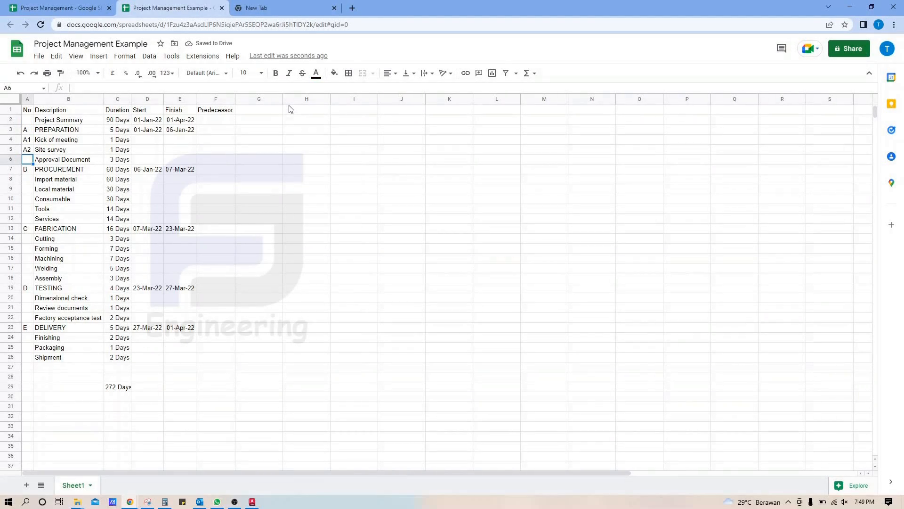
text(=A3)
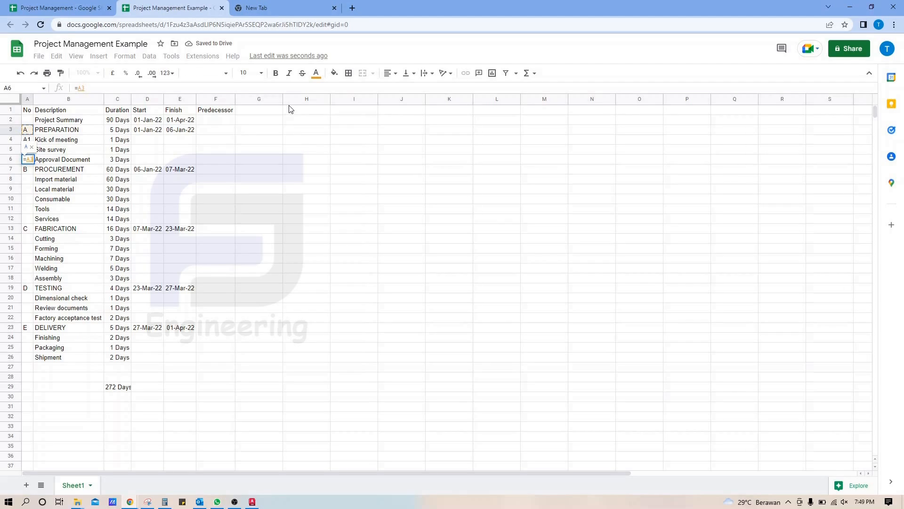
text(&"3)
key(Return)
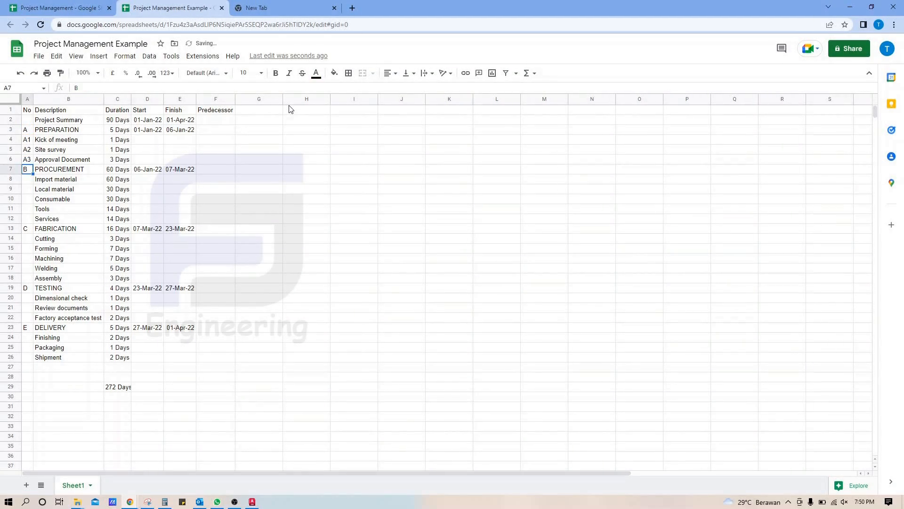
Copy the numbering formulas in A4:A6 to A8:A10 for the first three PROCUREMENT sub-tasks.
key(Up)
key(Up)
key(Up)
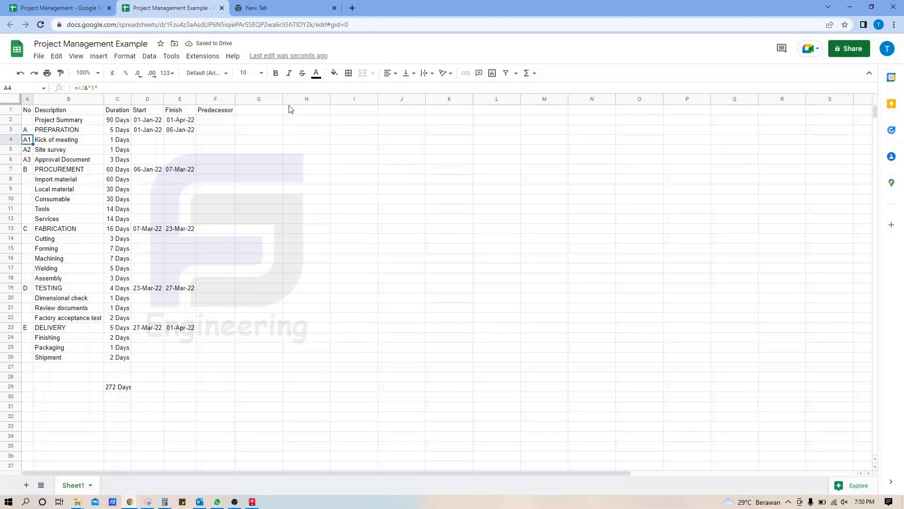
key(shift+Down)
key(shift+Down)
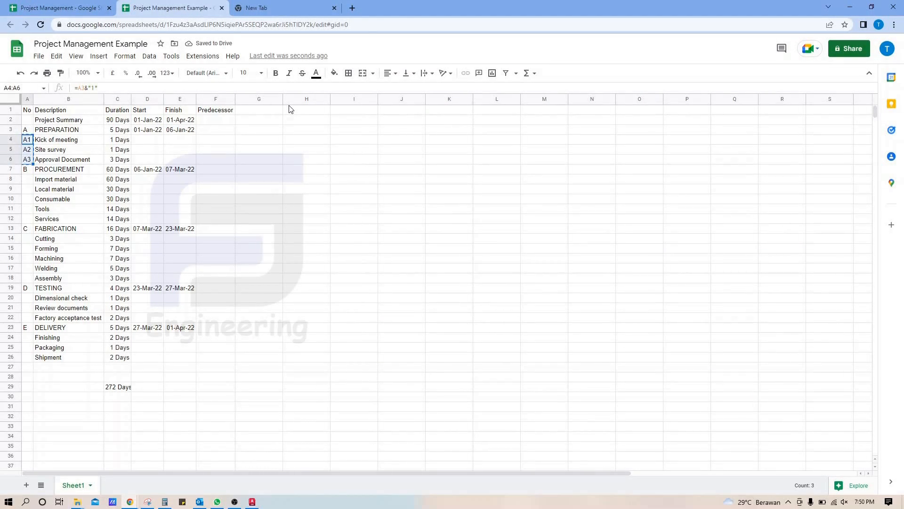
key(ctrl+c)
key(Down)
key(Down)
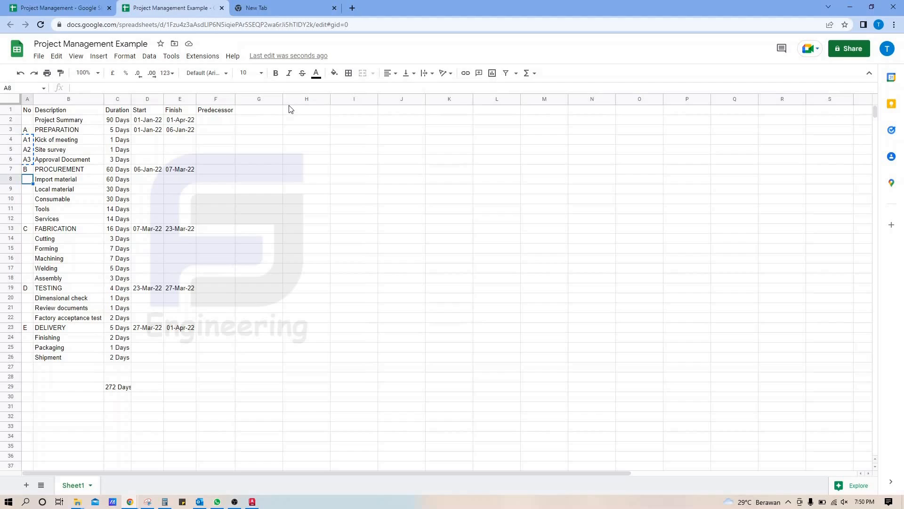
key(ctrl+v)
Paste the copied numbering formulas from A14, A20 and A24 for the FABRICATION, TESTING and DELIVERY sub-tasks.
key(Down)
key(Down)
key(Down)
key(Down)
key(Down)
key(Down)
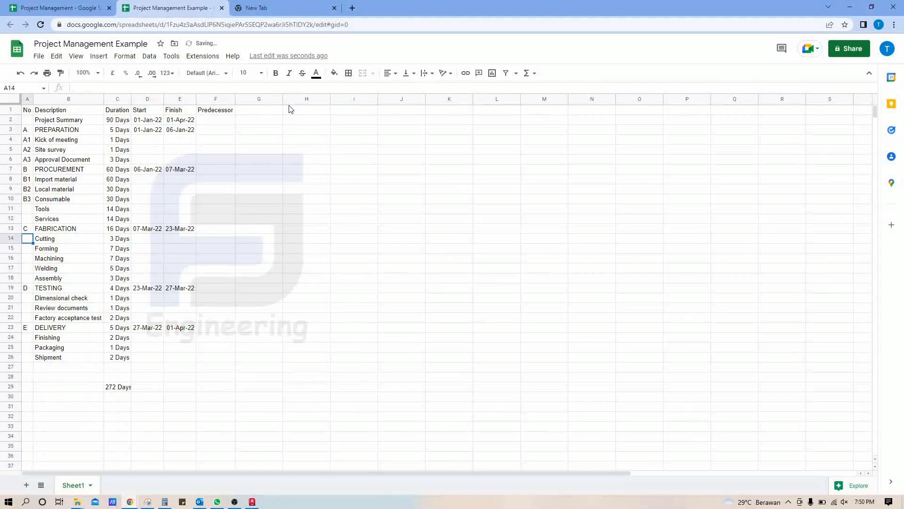
key(ctrl+v)
key(Down)
key(Down)
key(Down)
key(Down)
key(Down)
key(Down)
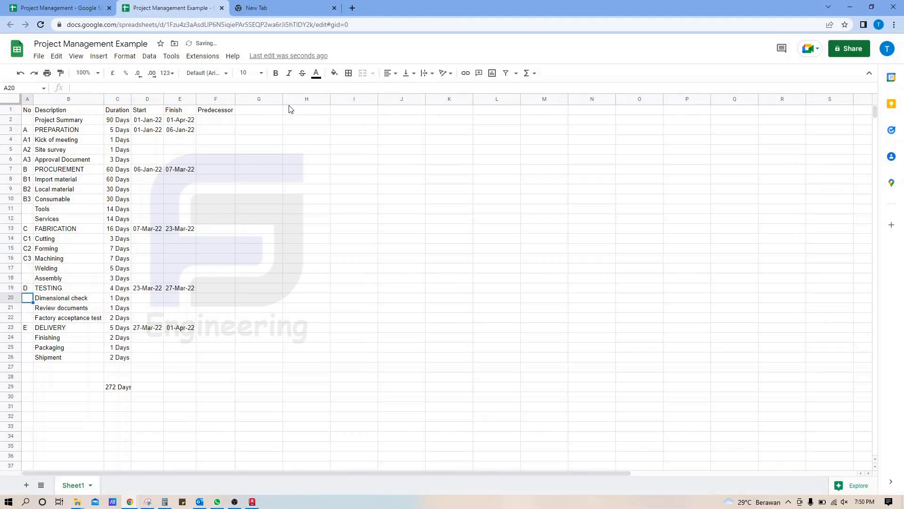
key(ctrl+v)
key(Down)
key(Down)
key(Down)
key(Down)
key(ctrl+v)
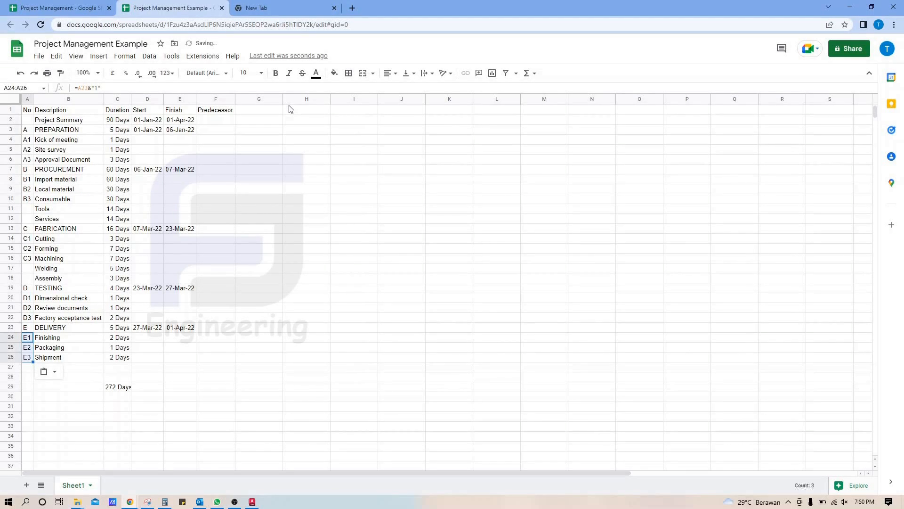
Number the Tools sub-task in A11 with the formula =A7&"4".
key(Up)
key(Up)
key(Up)
key(Up)
key(Up)
key(Up)
key(Up)
key(Up)
key(Up)
key(Up)
key(Up)
key(Up)
key(Up)
key(Up)
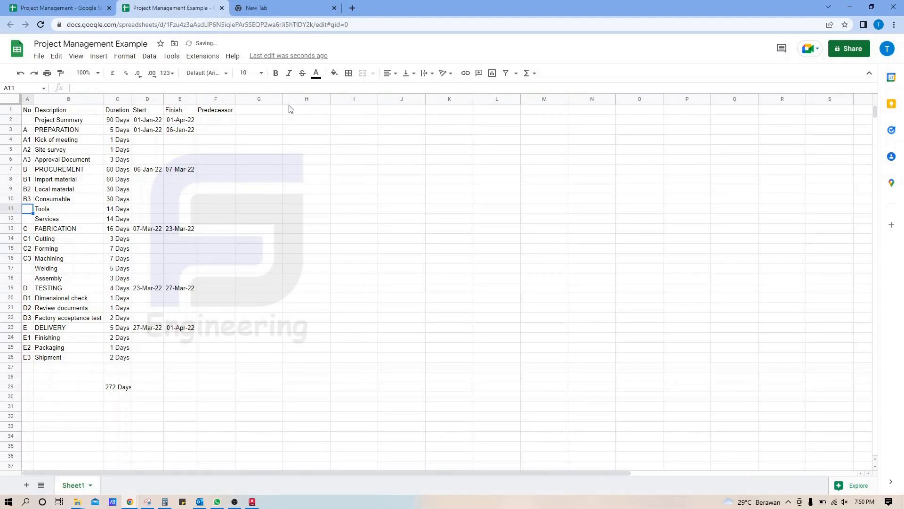
key(Down)
text(=)
key(Up)
key(Up)
key(Up)
key(Up)
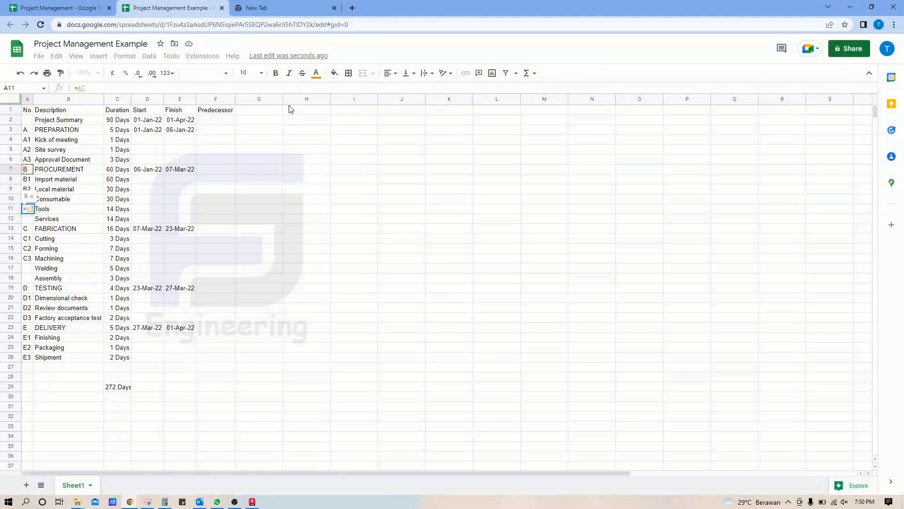
text(&")
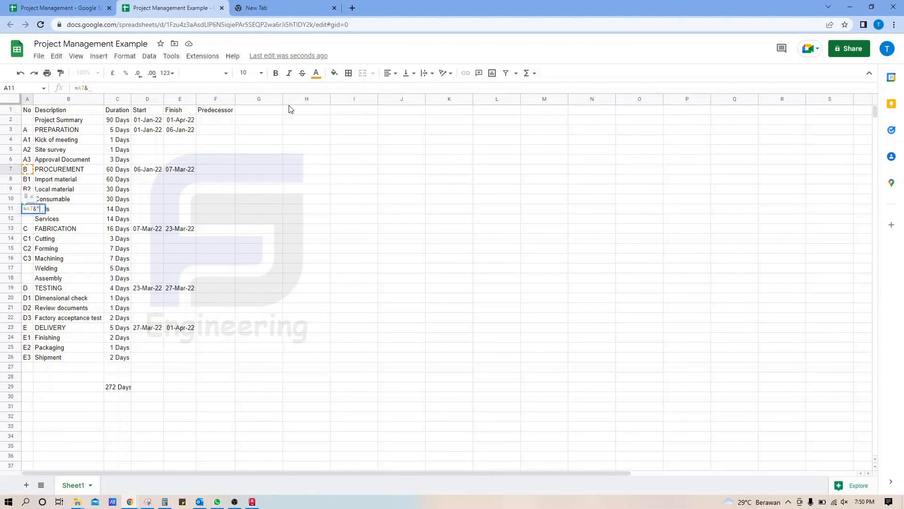
text(4")
key(Return)
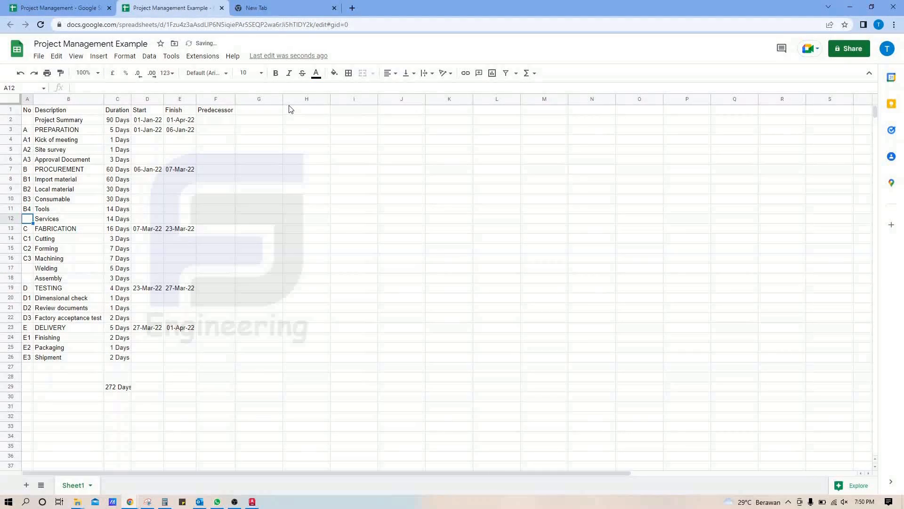
Number the Services sub-task in A12 with the formula =A7&"5".
text(=A11&"1")
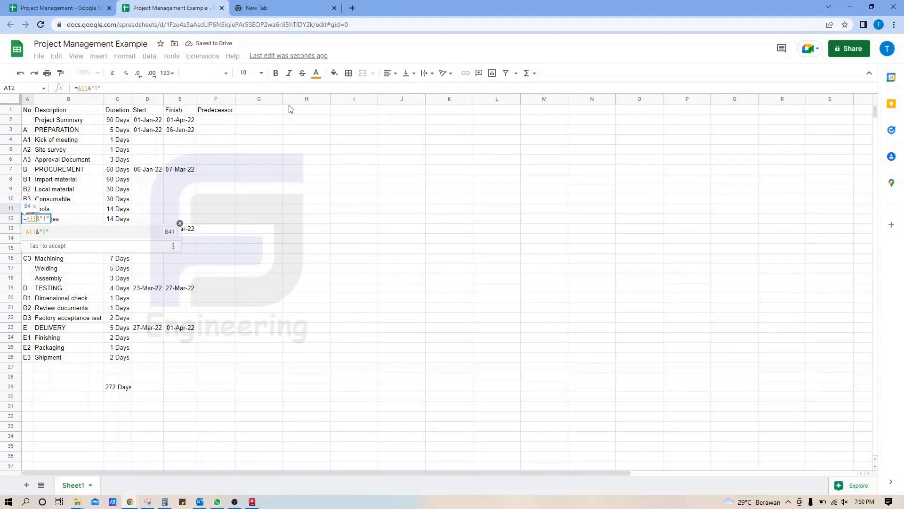
key(BackSpace)
key(BackSpace)
key(BackSpace)
key(BackSpace)
key(BackSpace)
key(BackSpace)
text(7)
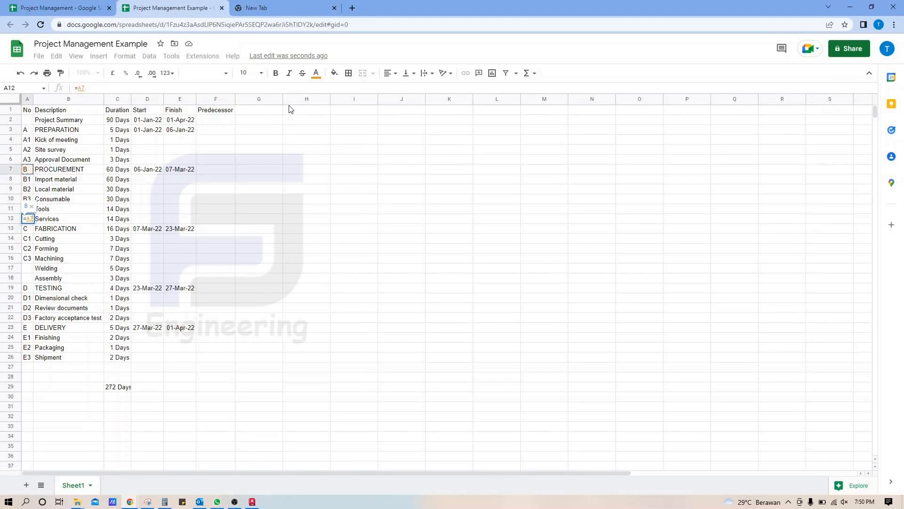
text(&")
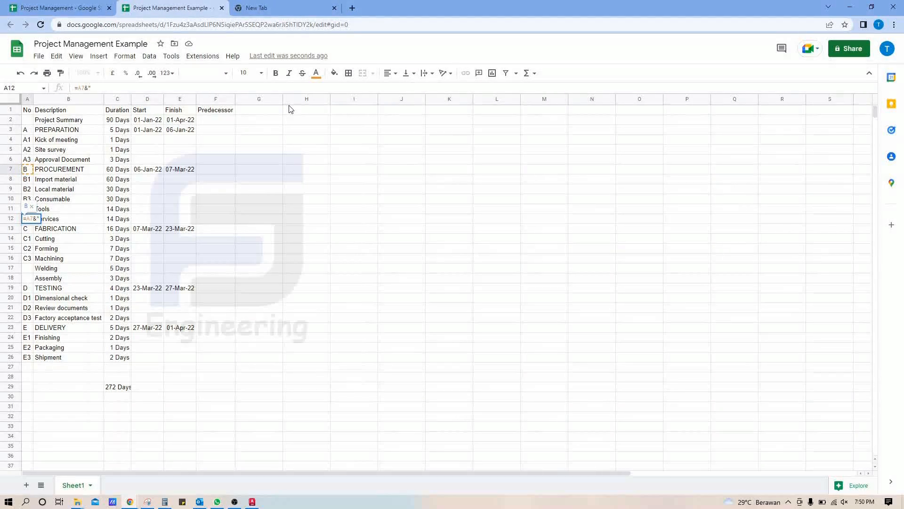
text(5")
key(Return)
Copy the numbering formulas in A11:A12 to A17:A18 for the Welding and Assembly sub-tasks.
key(Up)
key(Up)
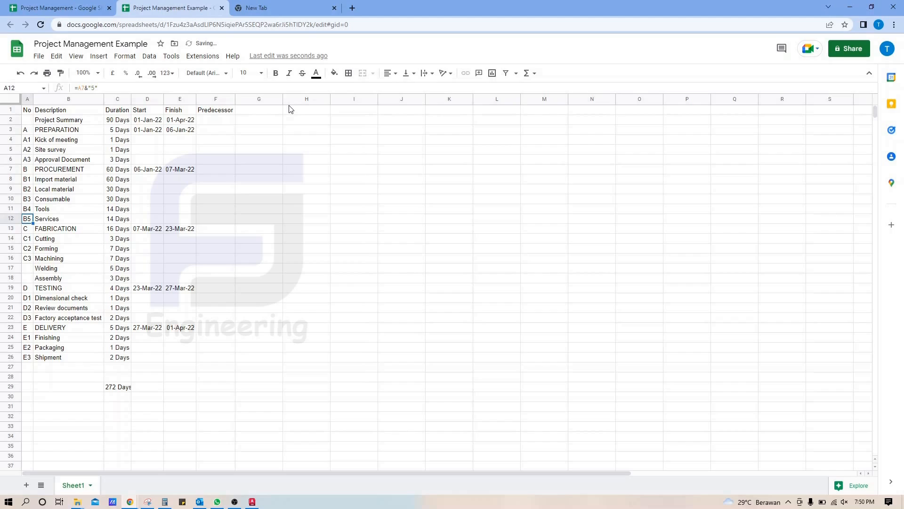
key(shift+Down)
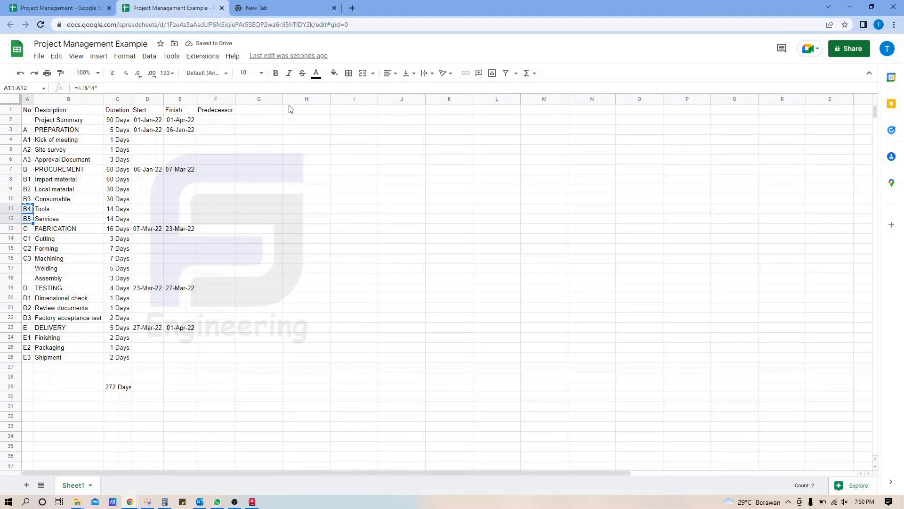
key(ctrl+c)
key(Down)
key(Down)
key(Down)
key(Down)
key(Down)
key(Down)
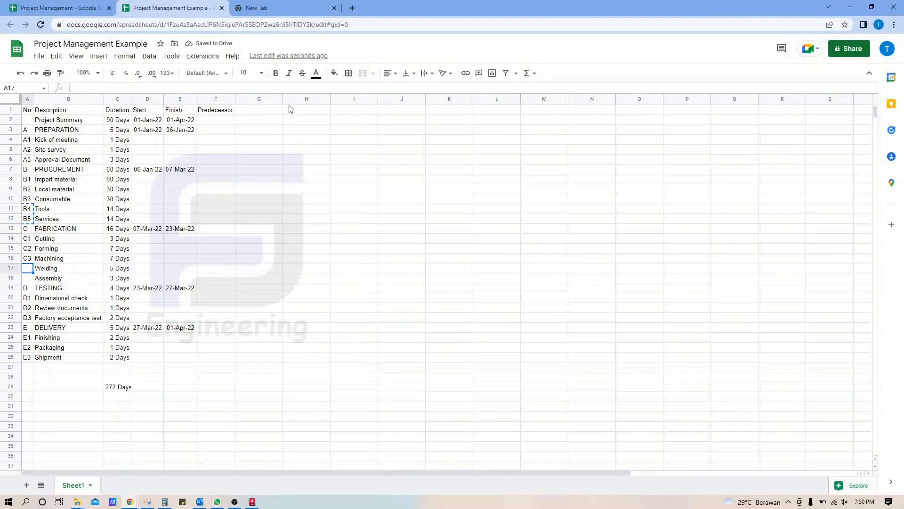
key(ctrl+v)
key(Down)
key(Down)
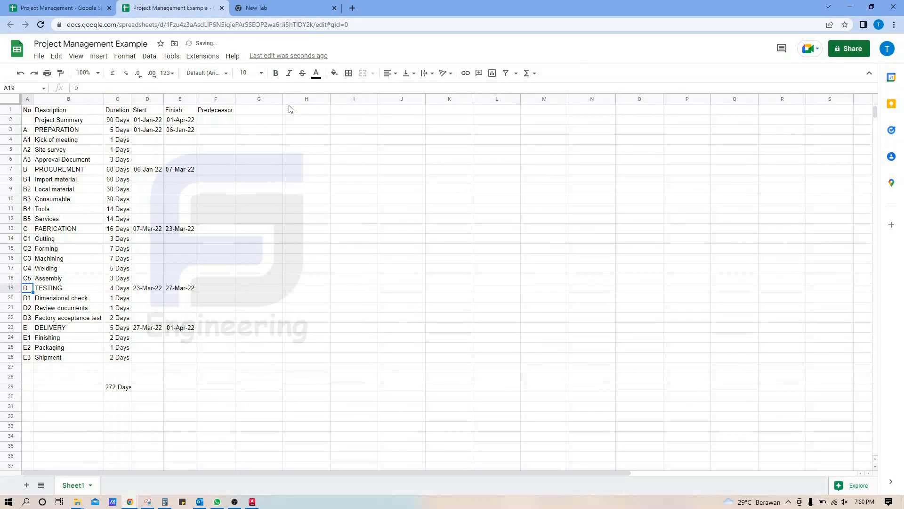
Set the Kick of meeting start date in D4 with the formula =D2, linking it to the Project Summary start.
key(Right)
key(Right)
key(Right)
key(Up)
key(Up)
key(Up)
key(Up)
key(Up)
key(Up)
key(Up)
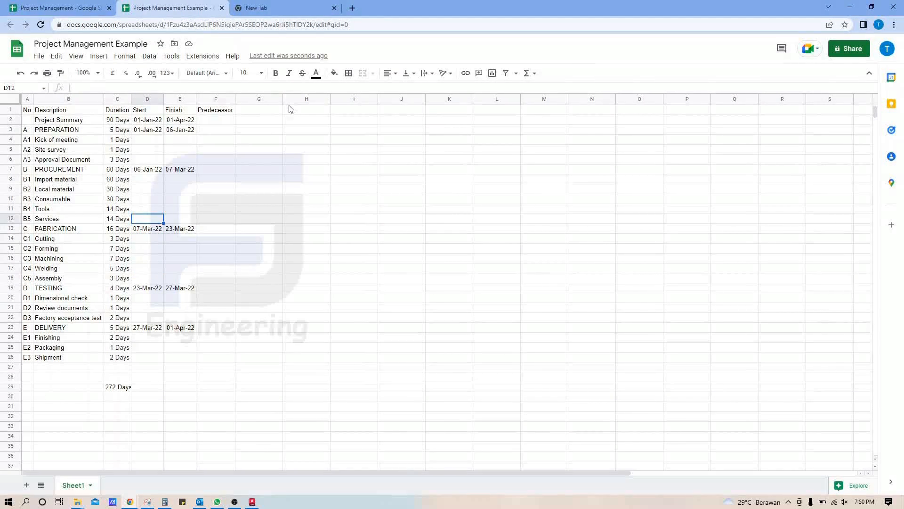
key(Up)
key(Up)
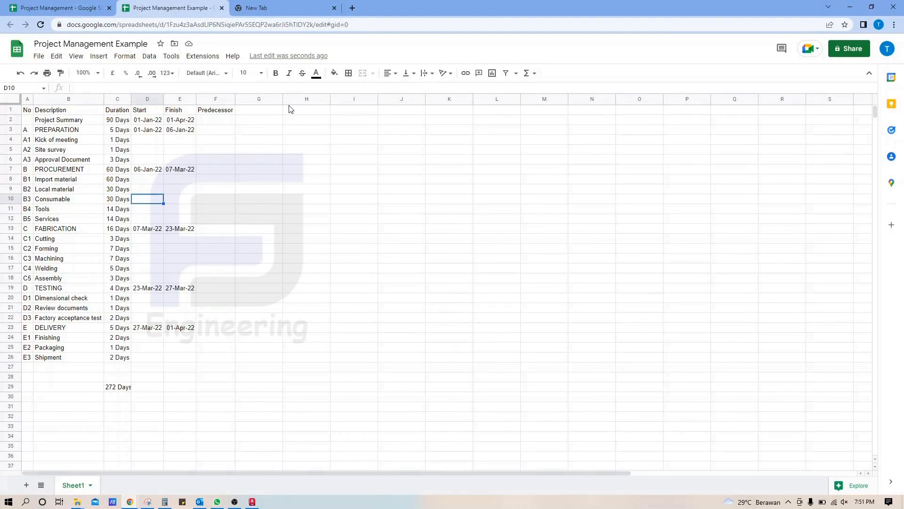
key(Up)
key(Up)
key(Up)
key(Up)
key(Up)
key(Up)
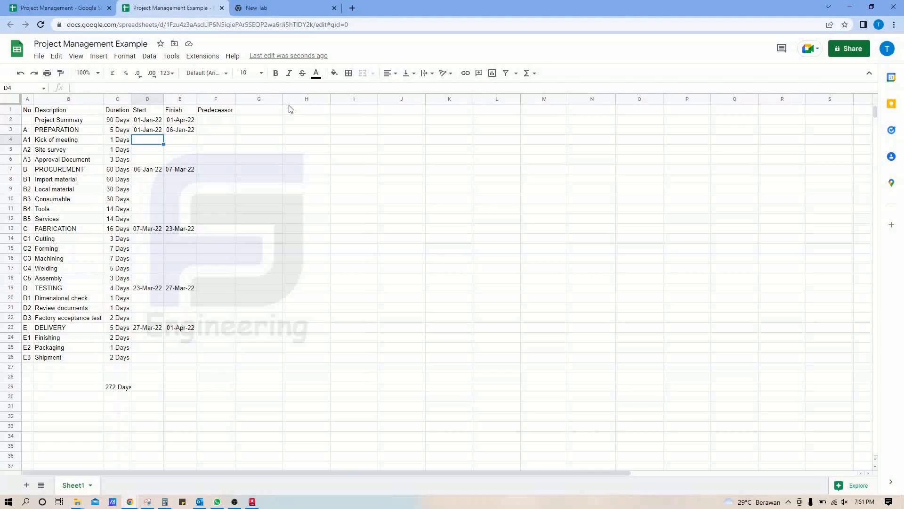
text(=D2)
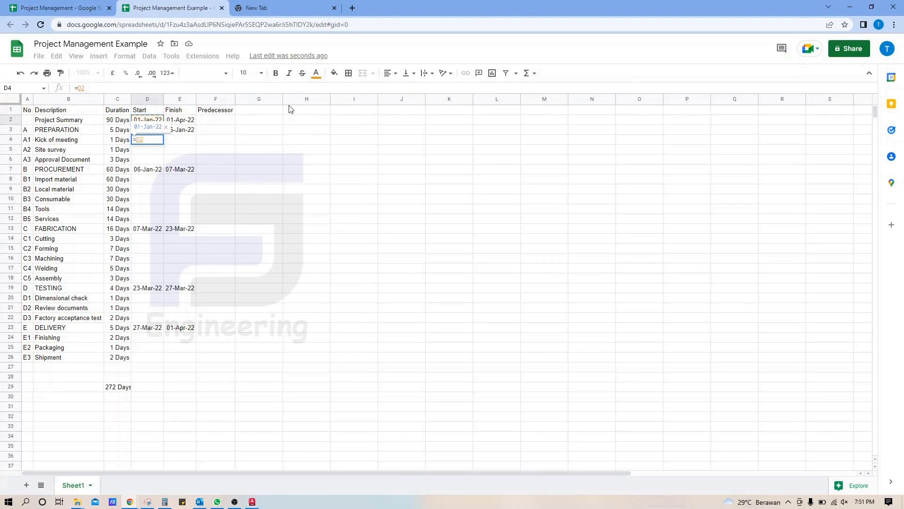
key(Return)
key(Up)
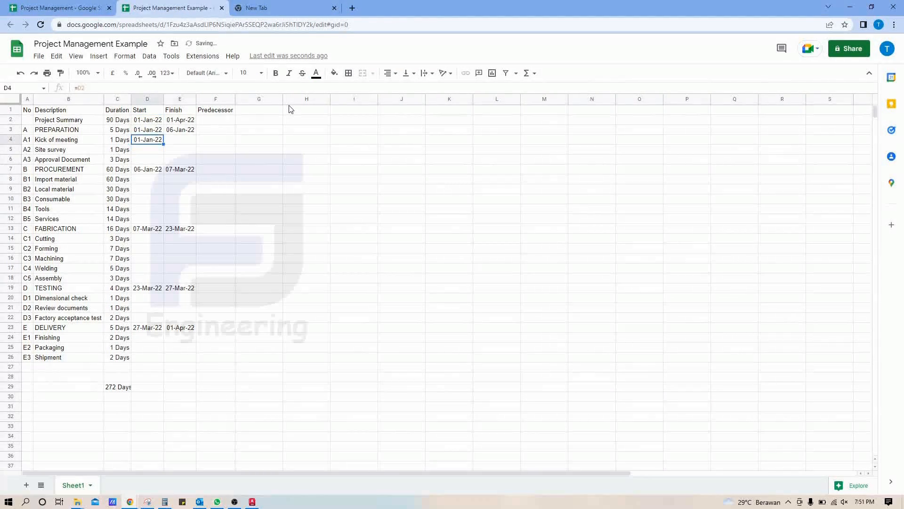
Copy the finish date formula from the Project Summary in E2 to Kick of meeting in E4.
key(Right)
key(Up)
key(Up)
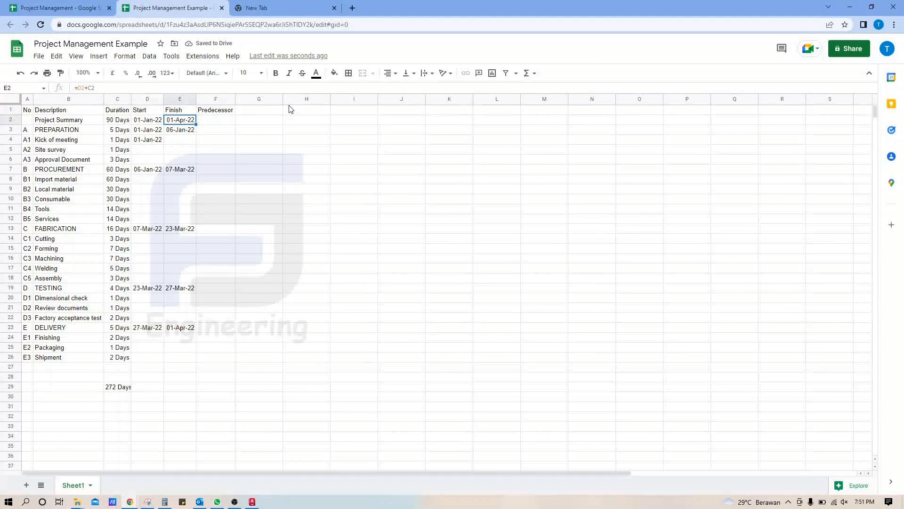
key(ctrl+c)
key(Down)
key(Down)
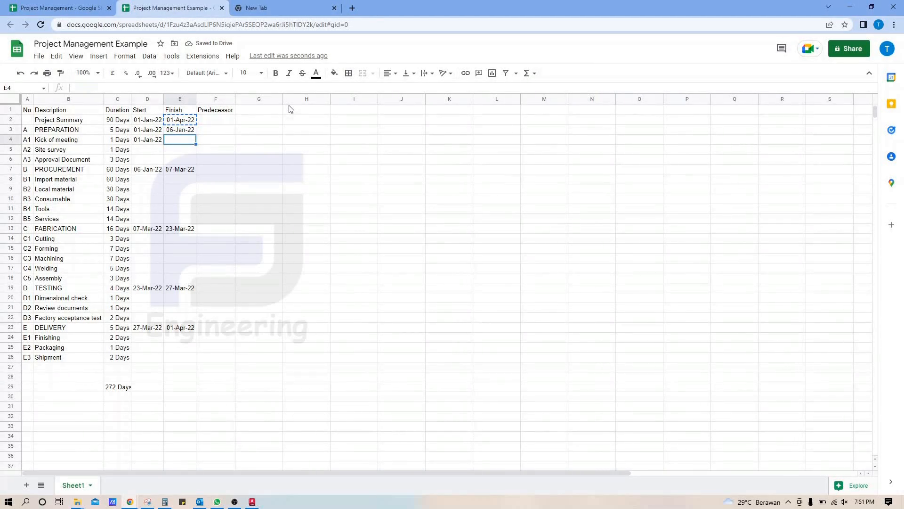
key(ctrl+v)
Set the Site survey start date in D5 with the formula =E4, linking it to the Kick of meeting finish.
key(Down)
key(Left)
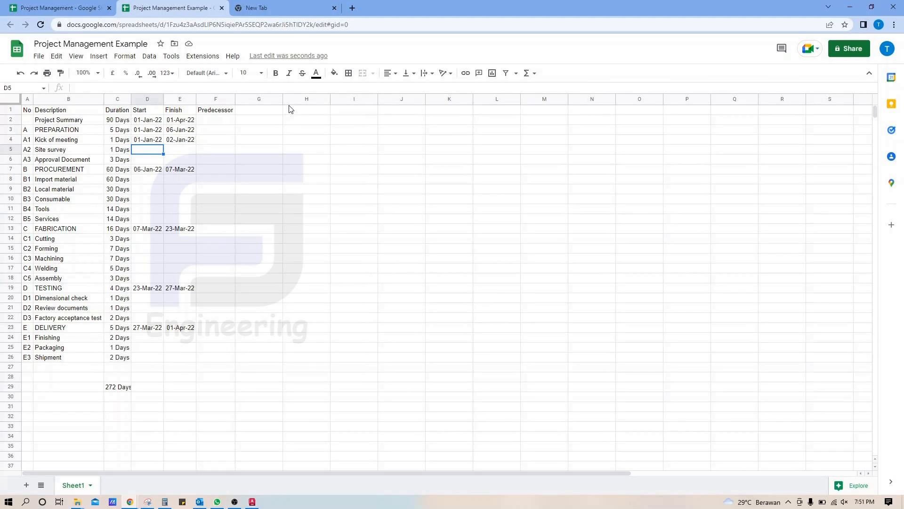
text(=E4)
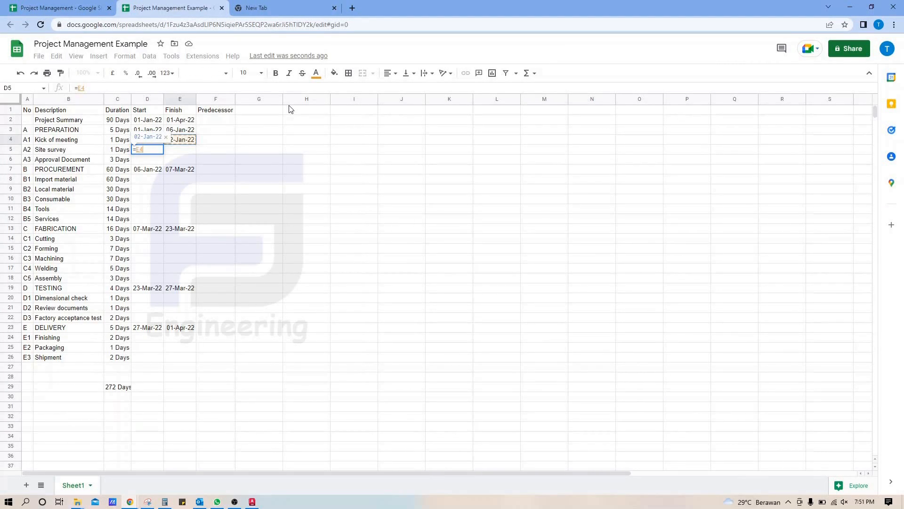
key(Return)
Copy the finish date formula from E4 to E5 for the Site survey sub-task.
key(Up)
key(Up)
key(Right)
key(ctrl+c)
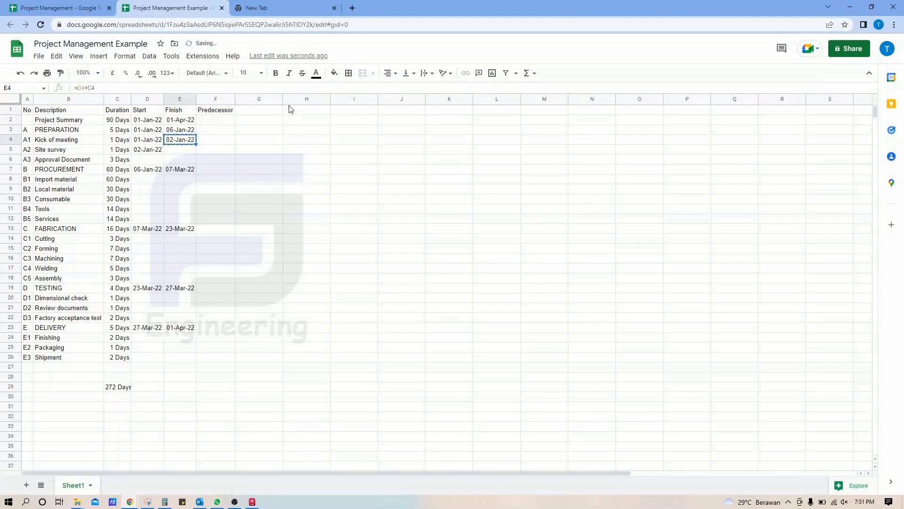
key(Down)
key(ctrl+v)
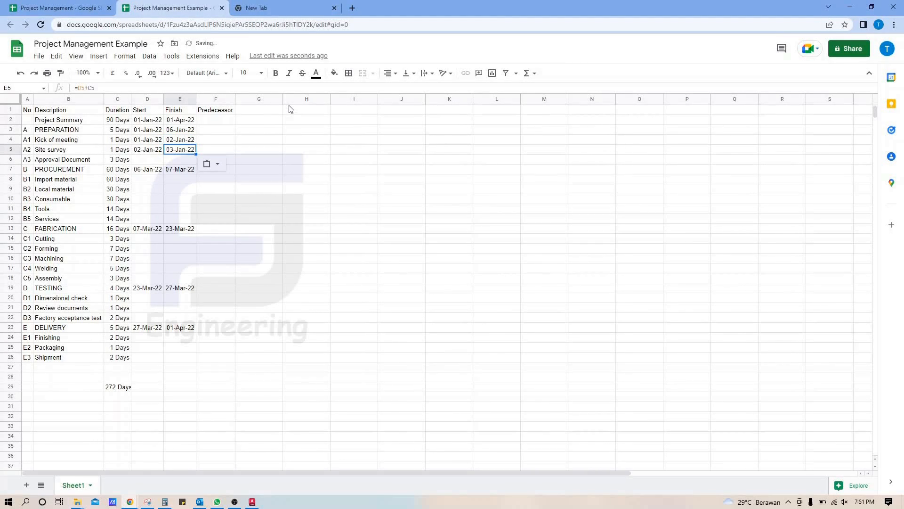
Set the Approval Document start date in D6 with the formula =E4, linking it to the Kick of meeting finish.
key(Down)
key(Down)
key(Left)
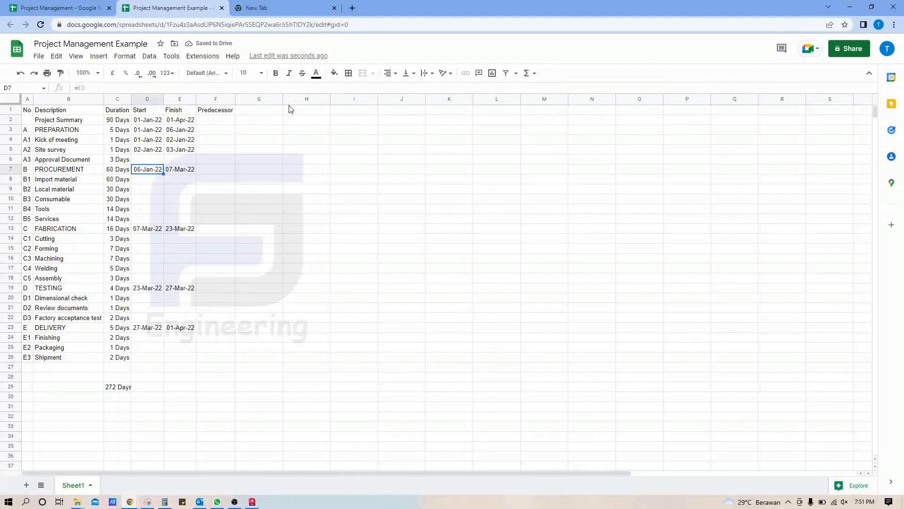
key(Up)
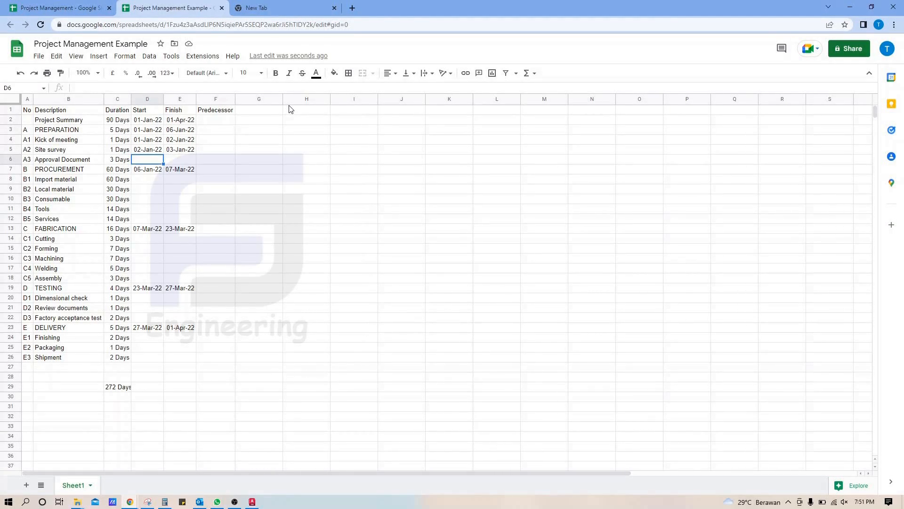
text(=)
key(Up)
key(Up)
key(Right)
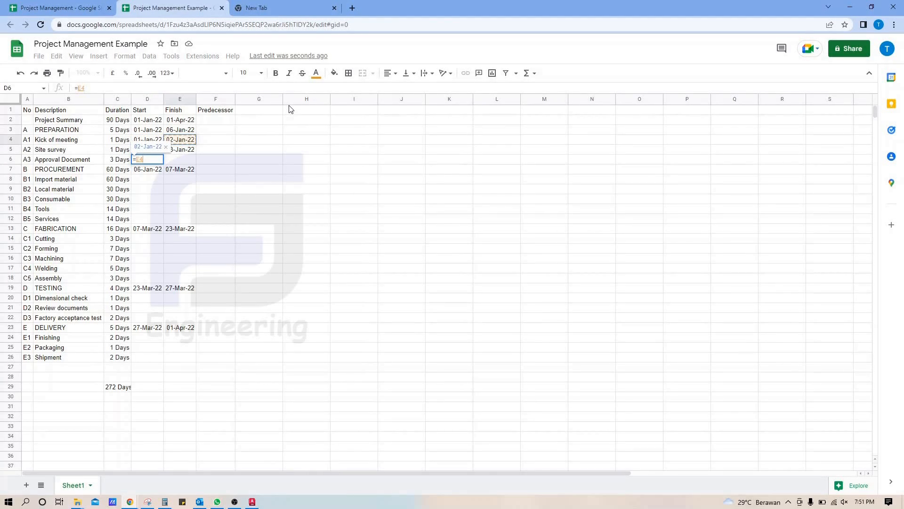
key(Return)
key(Up)
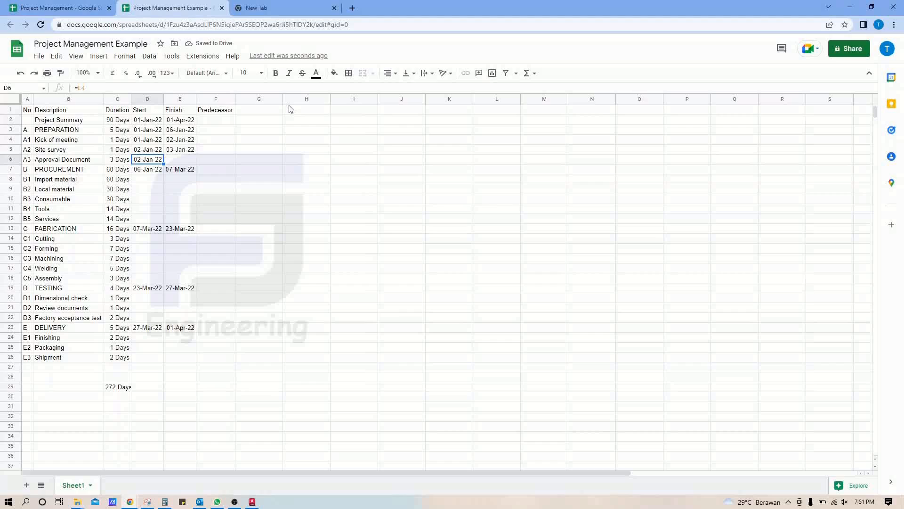
Set the Approval Document duration in C6 to 4 days.
key(Left)
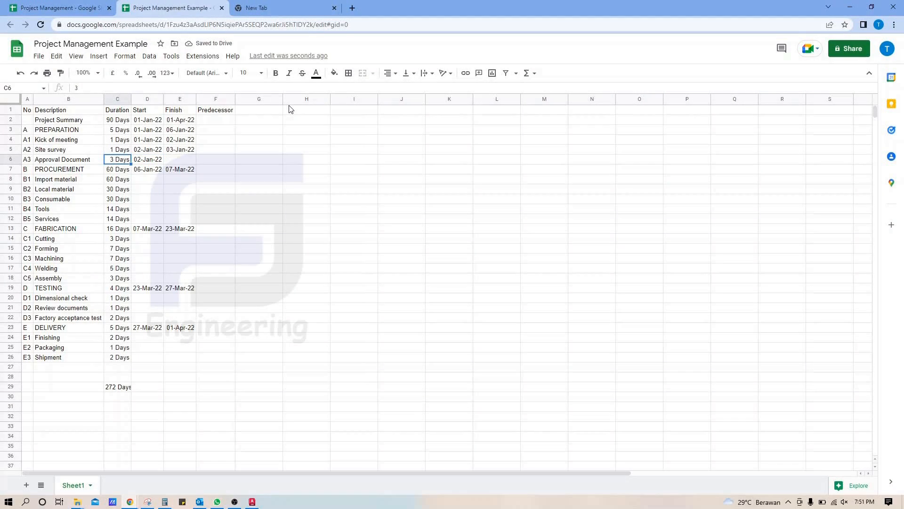
text(4)
key(Return)
Copy the finish date formula from E5 to E6 for the Approval Document sub-task.
key(Up)
key(Up)
key(Right)
key(Right)
key(ctrl+c)
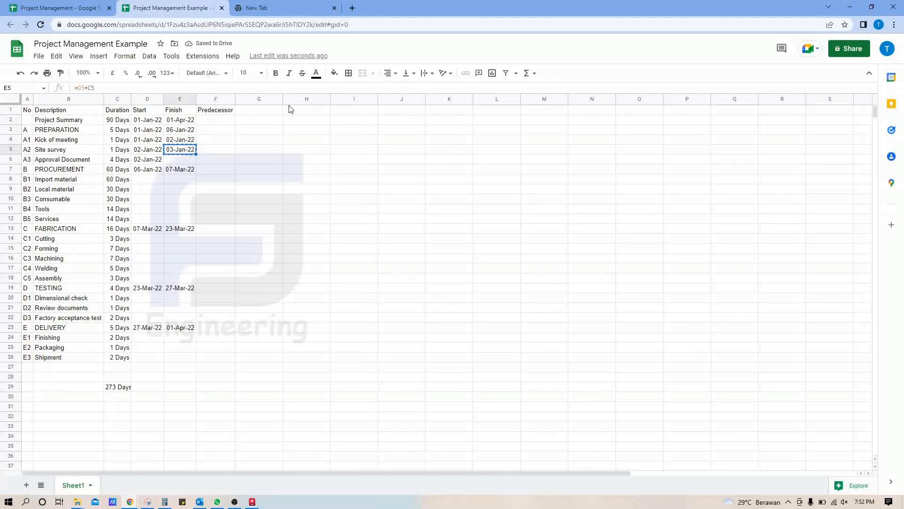
key(Down)
key(ctrl+v)
key(Up)
key(Up)
key(Up)
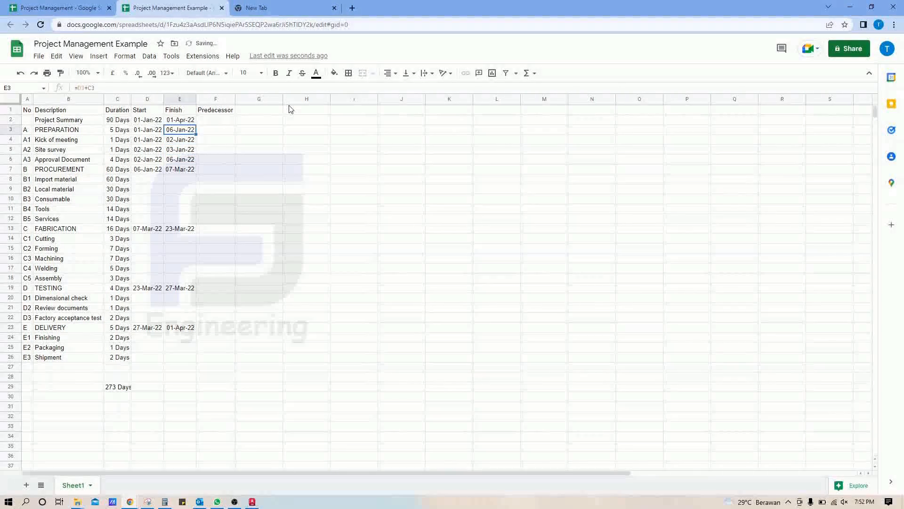
key(Left)
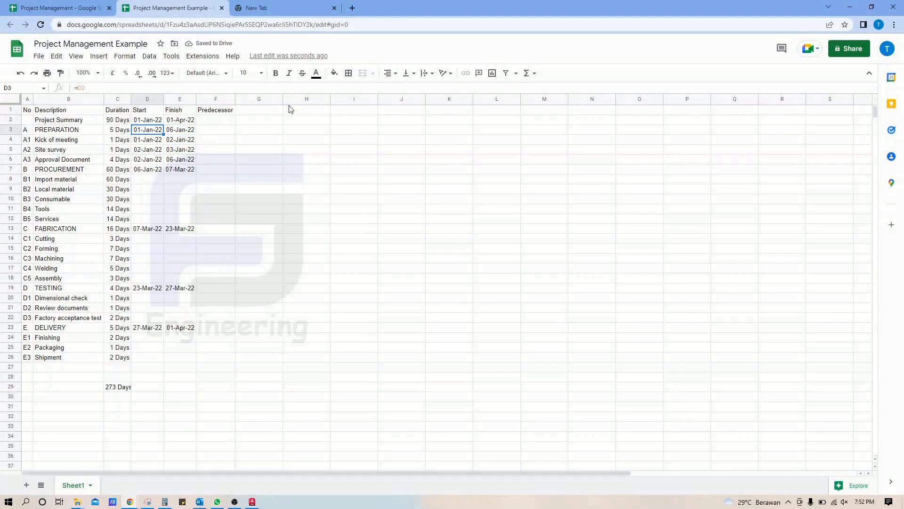
key(Right)
Enter the PREPARATION sub-tasks' predecessors: SS 0 for Kick of meeting in F4, and FS A1 for Site survey and Approval Document in F5 and F6.
click(207, 141)
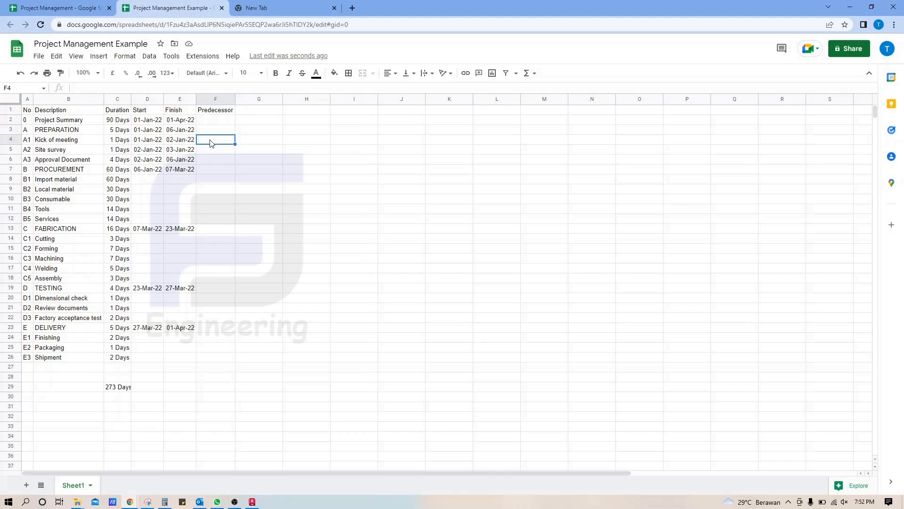
text(SS 0)
key(Return)
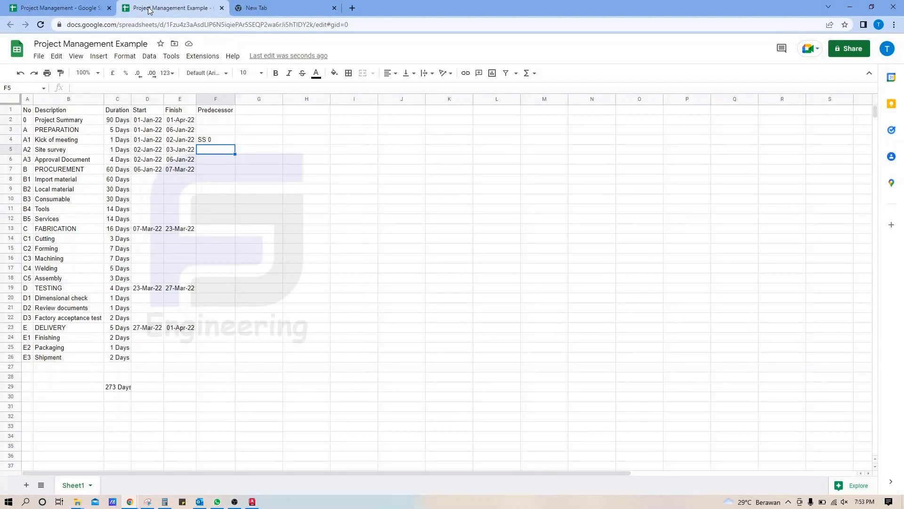
text(FS A1)
key(Return)
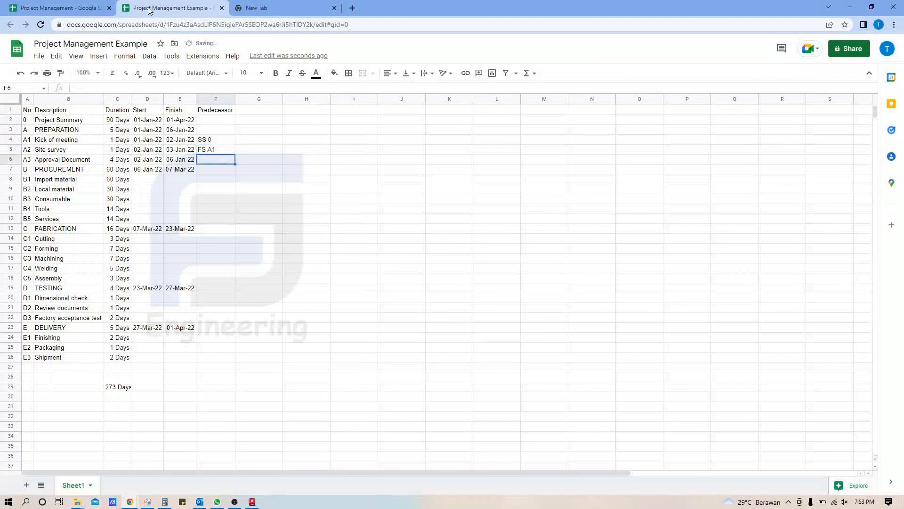
text(FS A)
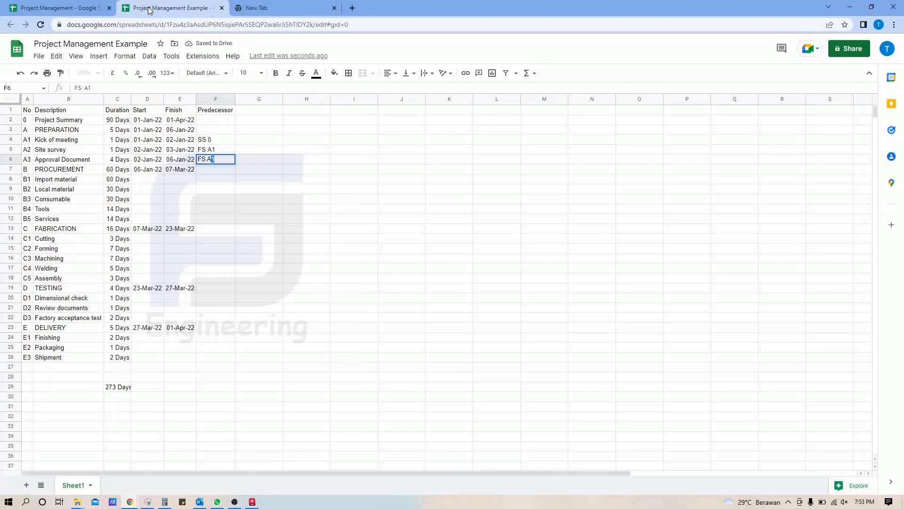
text(1)
key(Return)
Shorten the description of sub-task A3 in B6 to Approval.
key(Down)
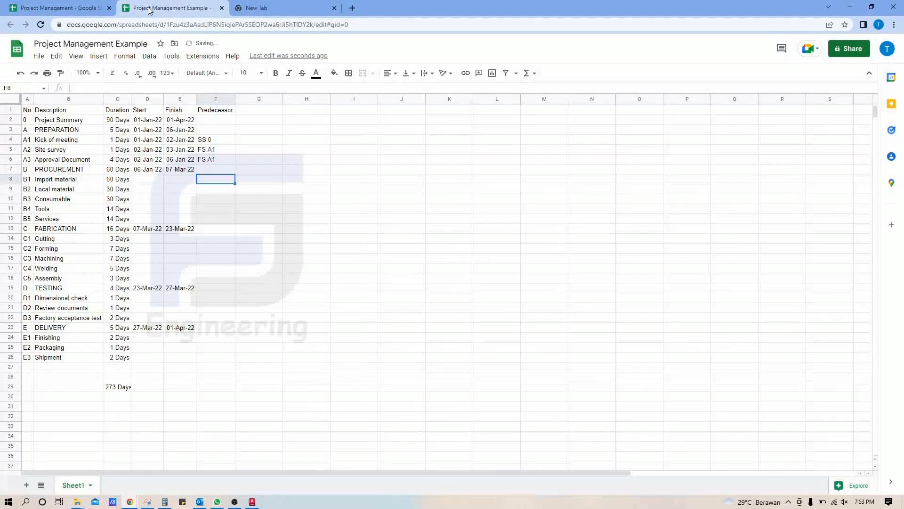
key(Left)
key(Left)
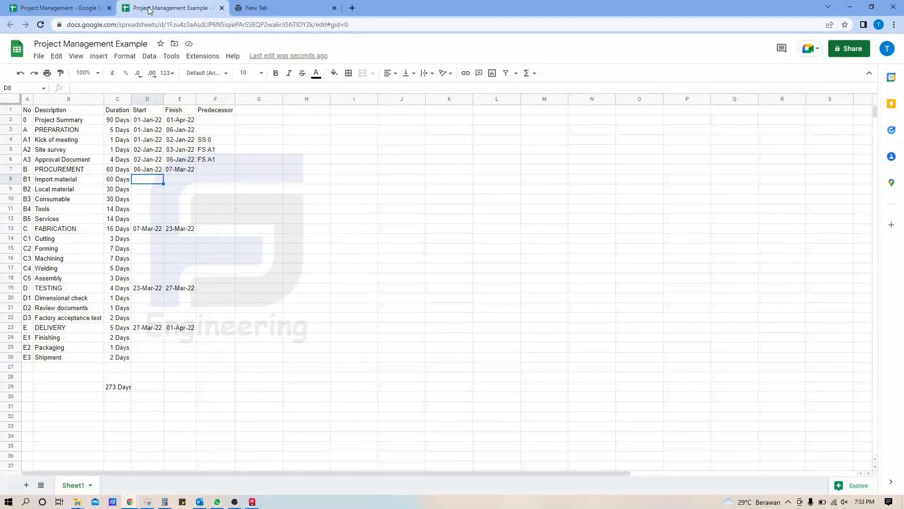
key(Up)
key(Left)
key(Up)
key(Left)
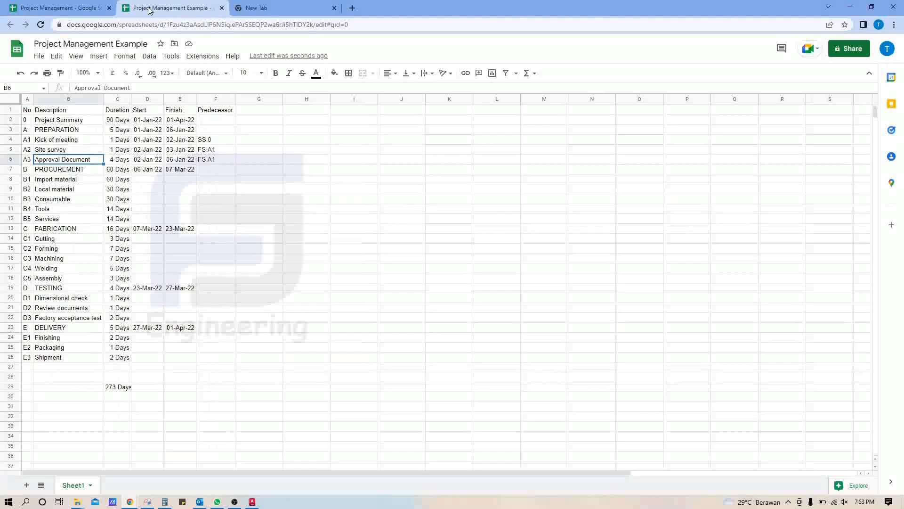
key(F2)
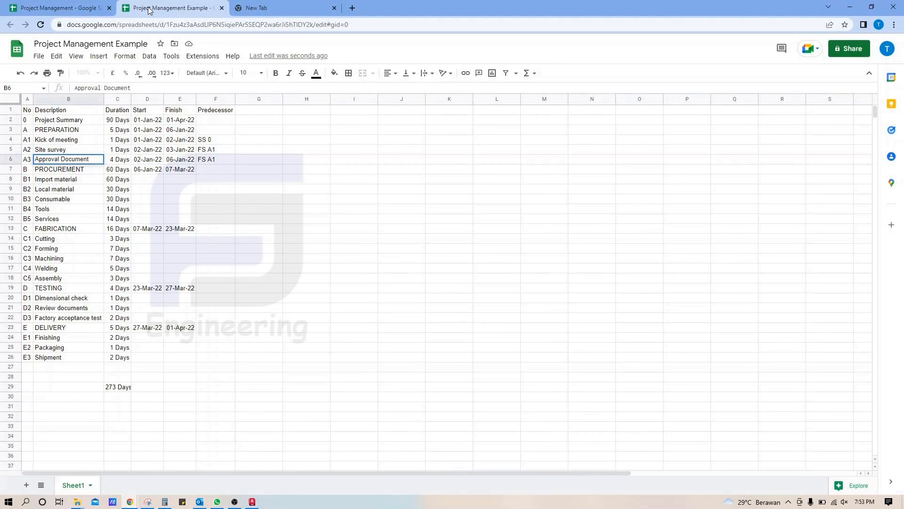
key(BackSpace)
key(BackSpace)
key(BackSpace)
key(BackSpace)
key(BackSpace)
key(BackSpace)
key(BackSpace)
key(BackSpace)
key(BackSpace)
key(Return)
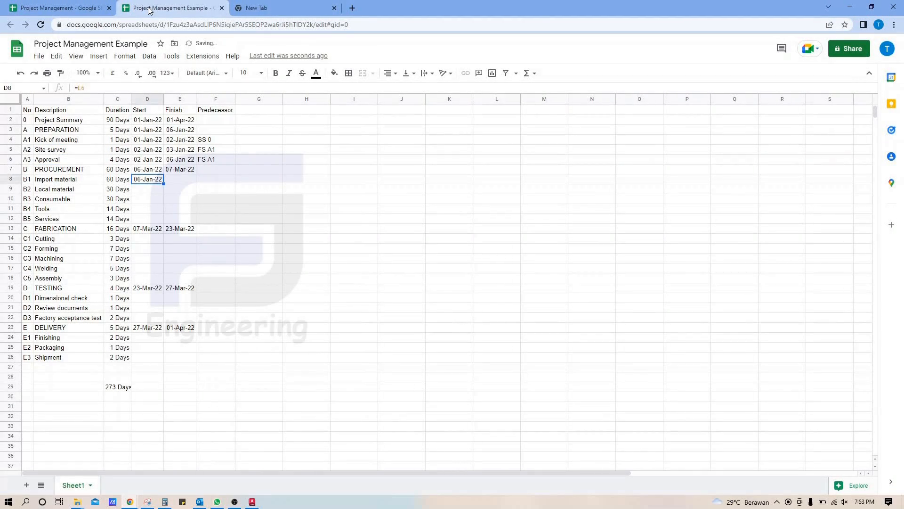
Copy the finish date formula from PROCUREMENT in E7 to Import material in E8.
key(Right)
key(Up)
key(ctrl+c)
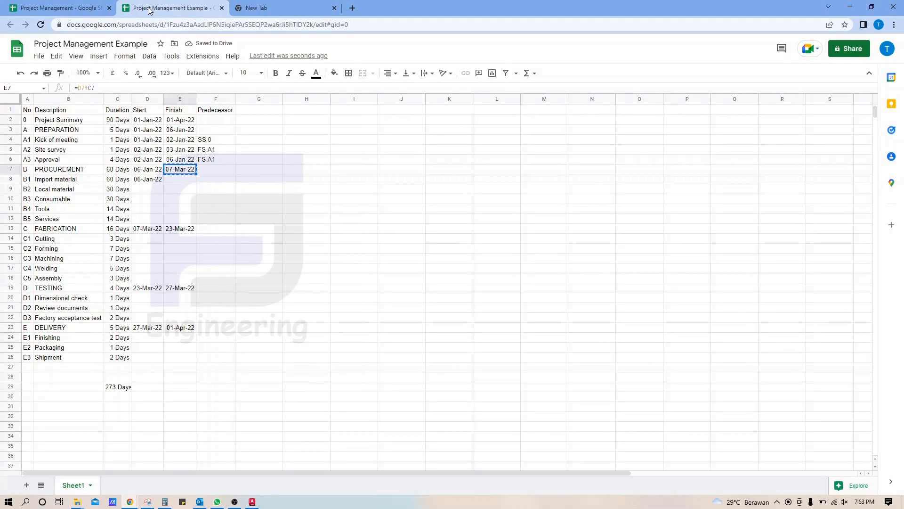
key(Down)
key(ctrl+v)
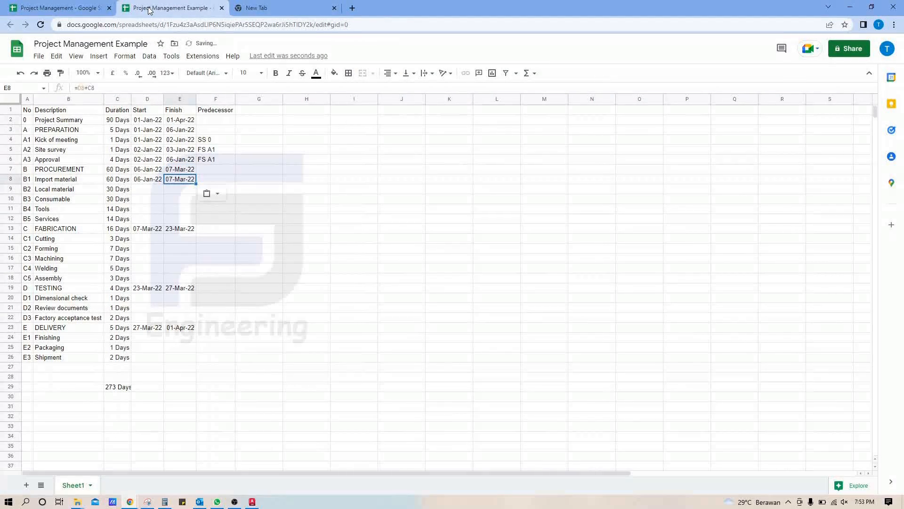
Set the Local material start date in D9 to three days after the Import material start with the formula =D8+3.
key(Down)
key(Left)
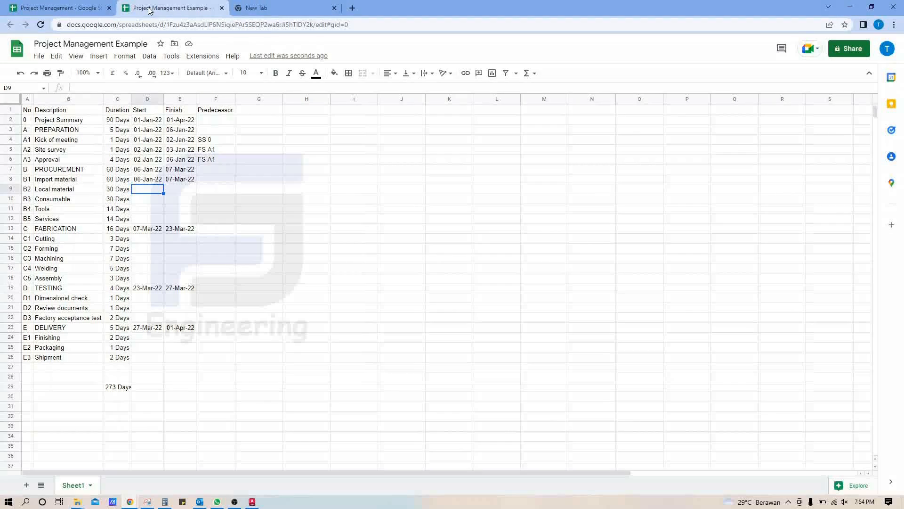
text(=)
key(Up)
text(+3)
key(Return)
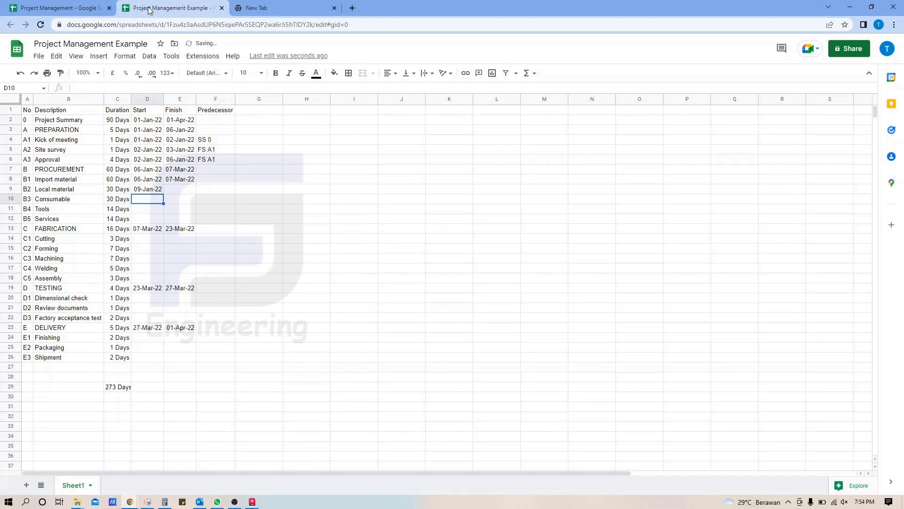
Copy the finish date formula from E8 to E9 for the Local material sub-task.
key(Up)
key(Right)
key(Up)
key(ctrl+c)
key(Down)
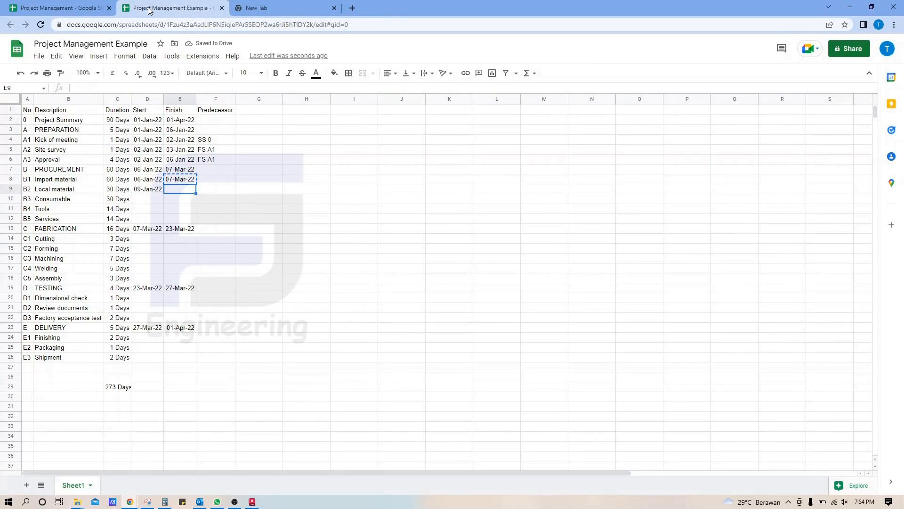
key(ctrl+v)
Set the Consumable start date in D10 to three days after the Import material start with the formula =D8+3.
key(Down)
key(Left)
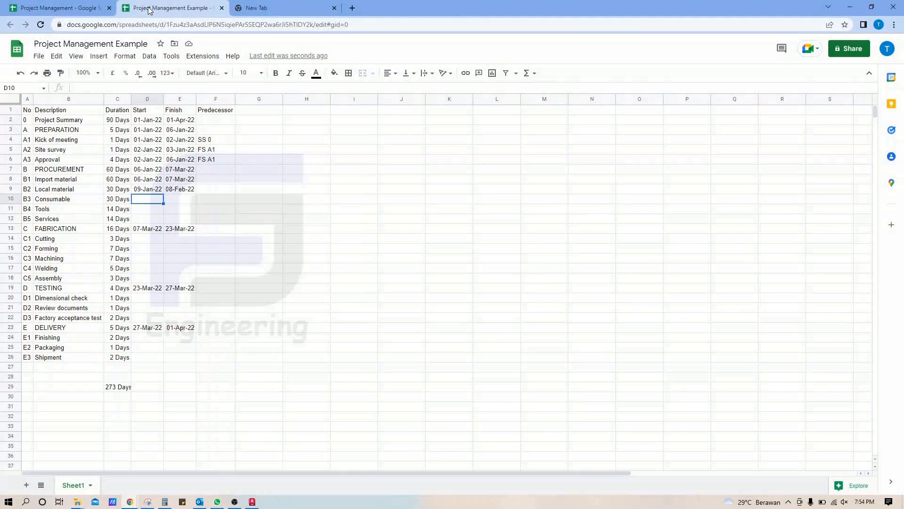
key(Up)
key(Down)
text(=)
key(Up)
key(Up)
text(+3)
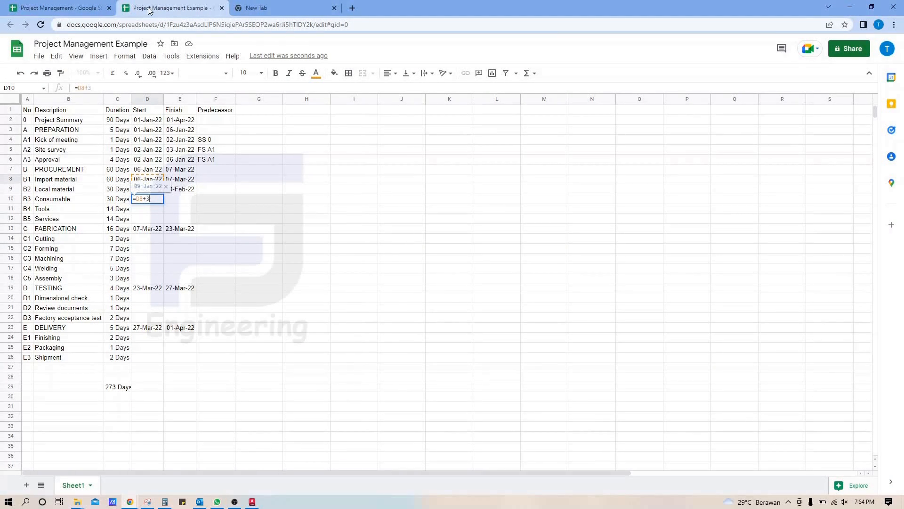
key(Return)
Copy the finish date formula from E9 to E10 for the Consumable sub-task.
key(Up)
key(Right)
key(Up)
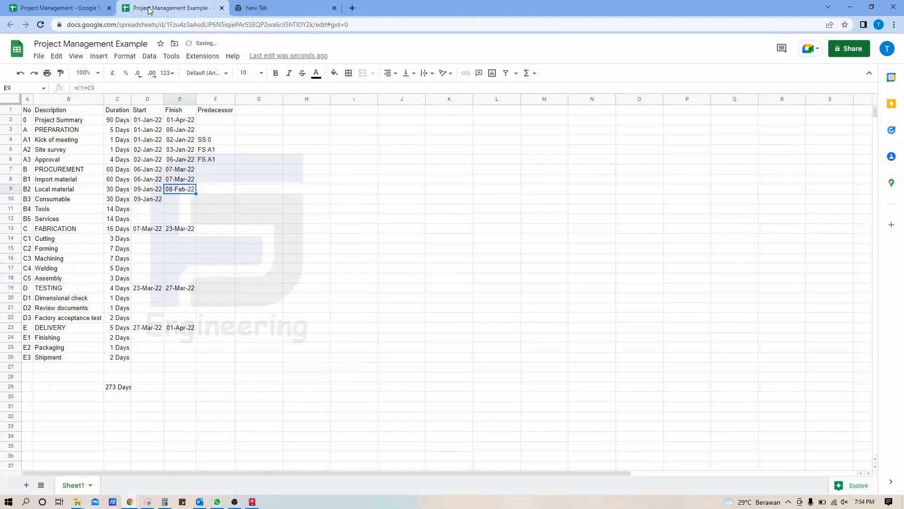
key(ctrl+c)
key(Down)
key(ctrl+v)
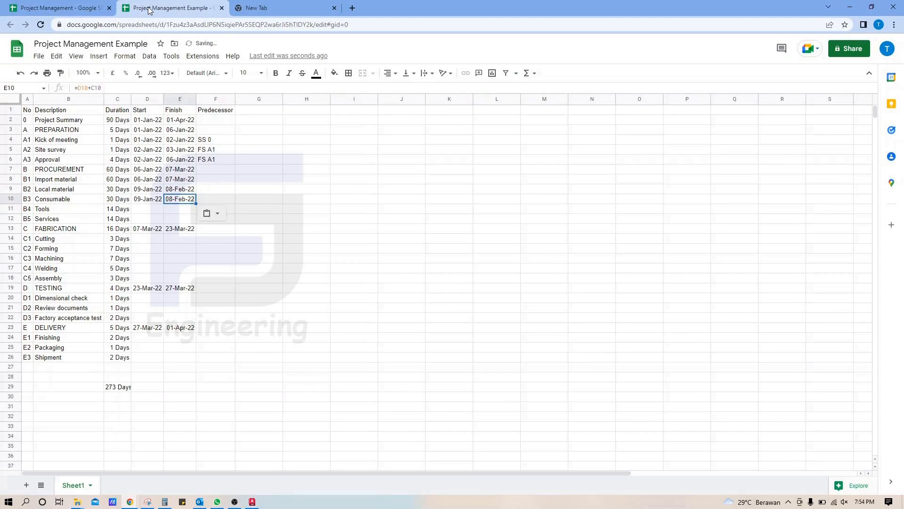
Set the Tools start date in D11 to seven days after the Local material start with the formula =D9+7.
key(Down)
key(Left)
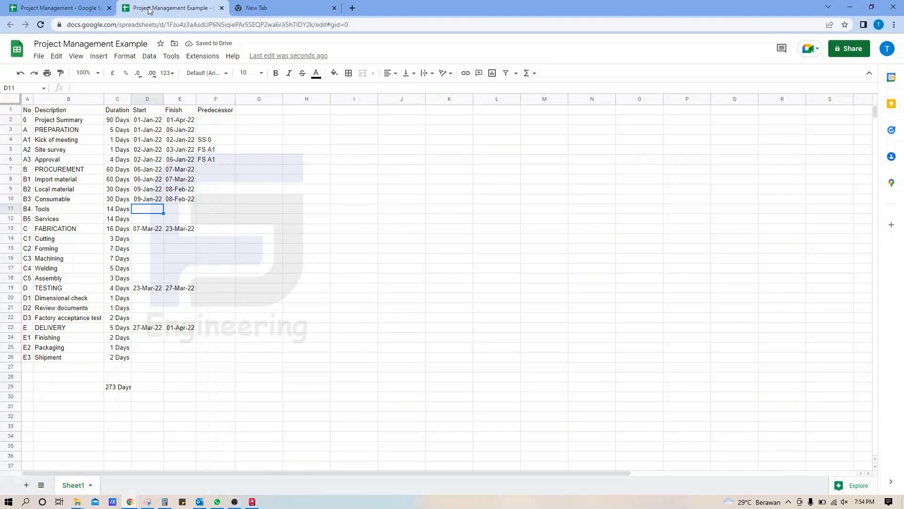
key(Left)
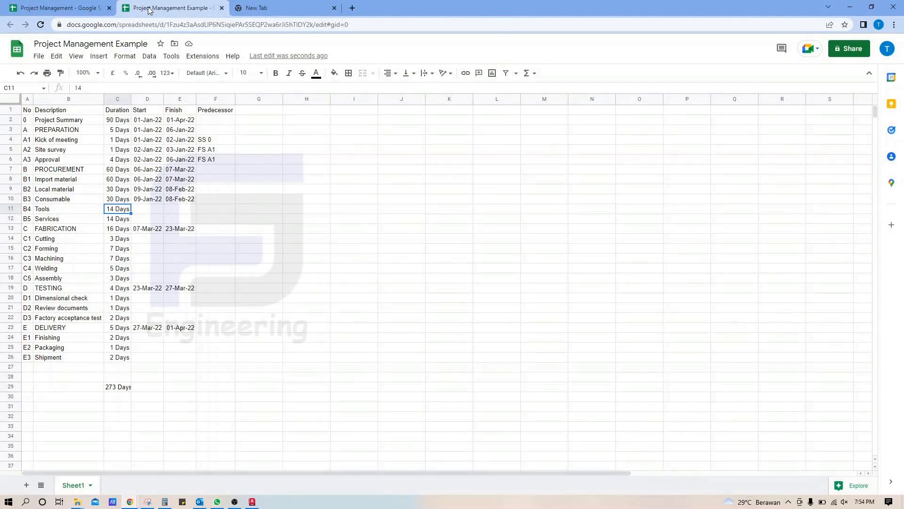
key(Right)
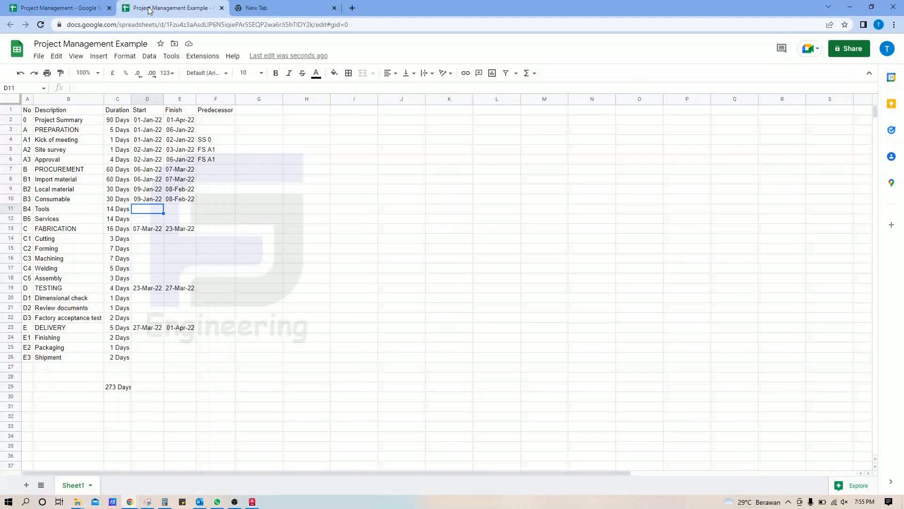
text(=)
key(Up)
key(Up)
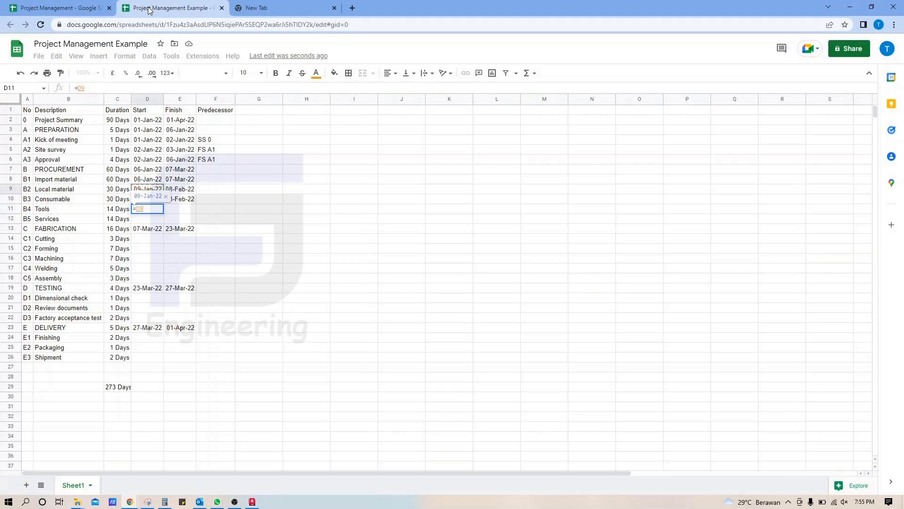
text(+7)
key(Return)
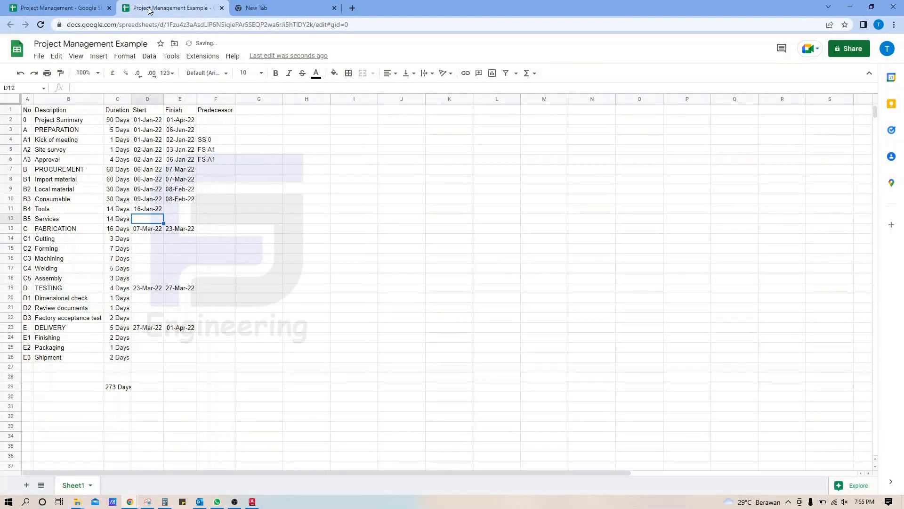
Set the Services start date in D12 to seven days after the Local material start with the formula =D9+7.
text(=)
key(Up)
key(Up)
key(Up)
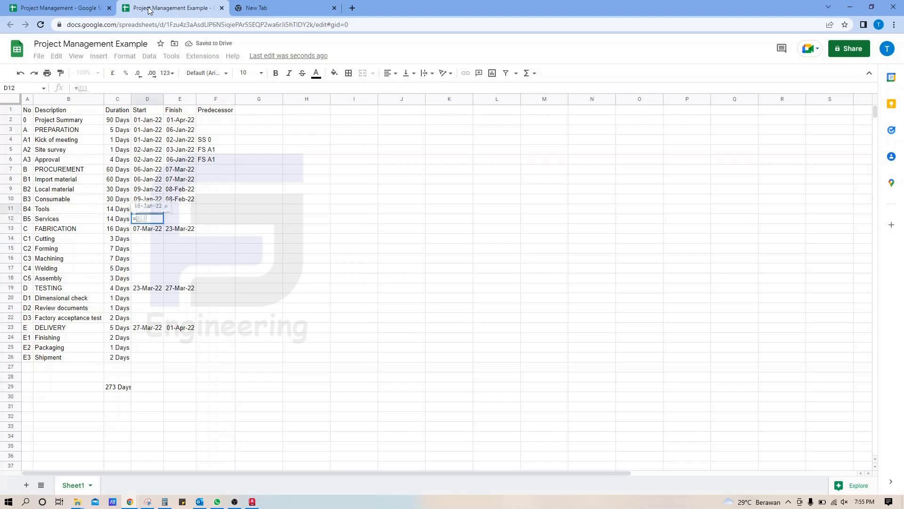
text(+)
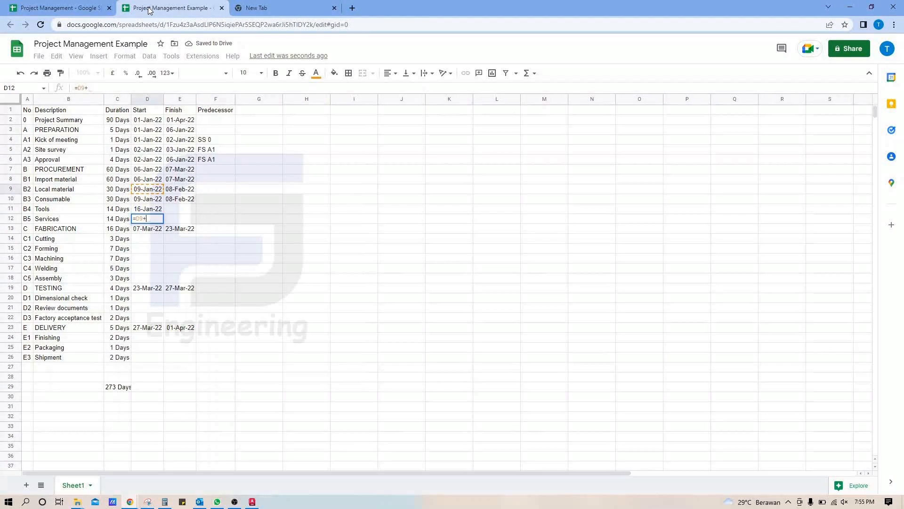
text(7)
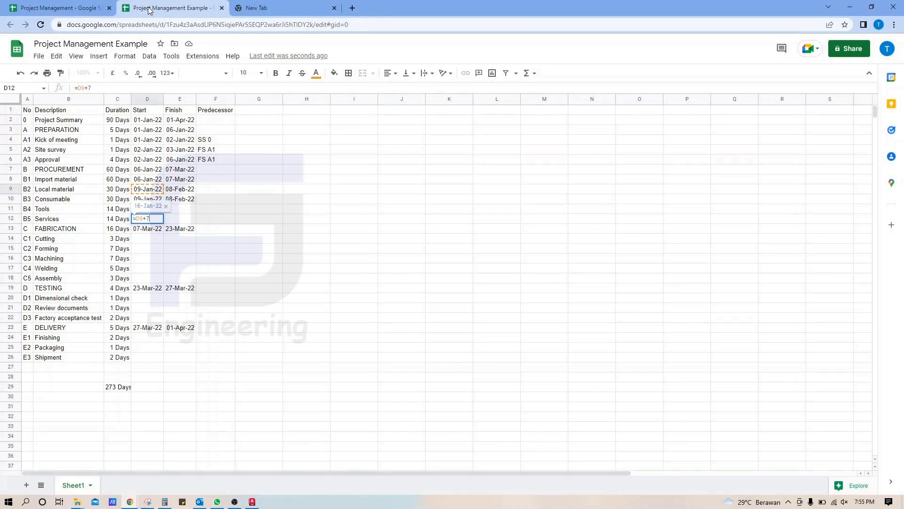
key(Return)
Copy the finish date formula from E10 to E11:E12 for the Tools and Services sub-tasks.
key(Up)
key(Up)
key(Right)
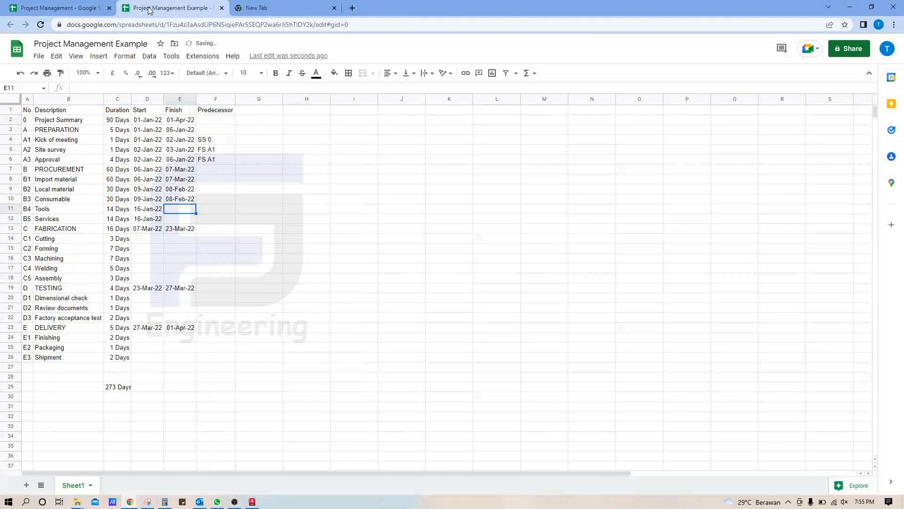
key(Up)
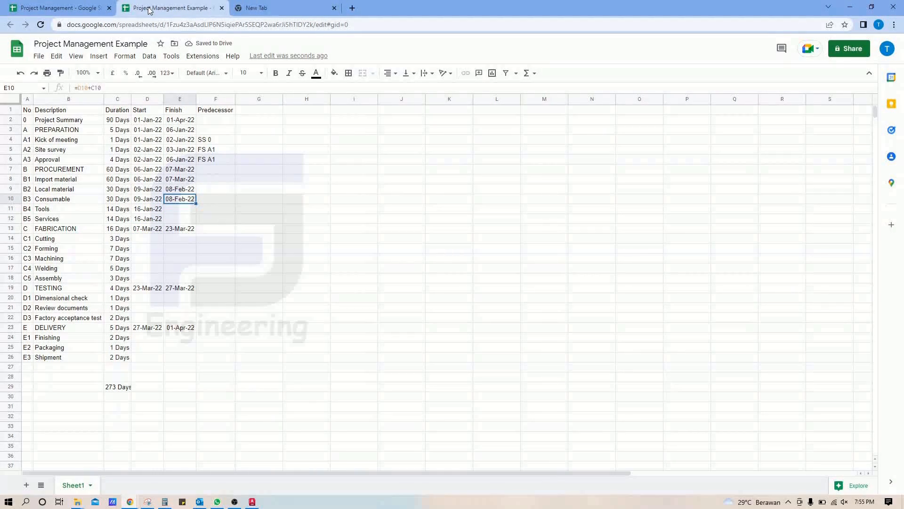
key(ctrl+c)
key(Down)
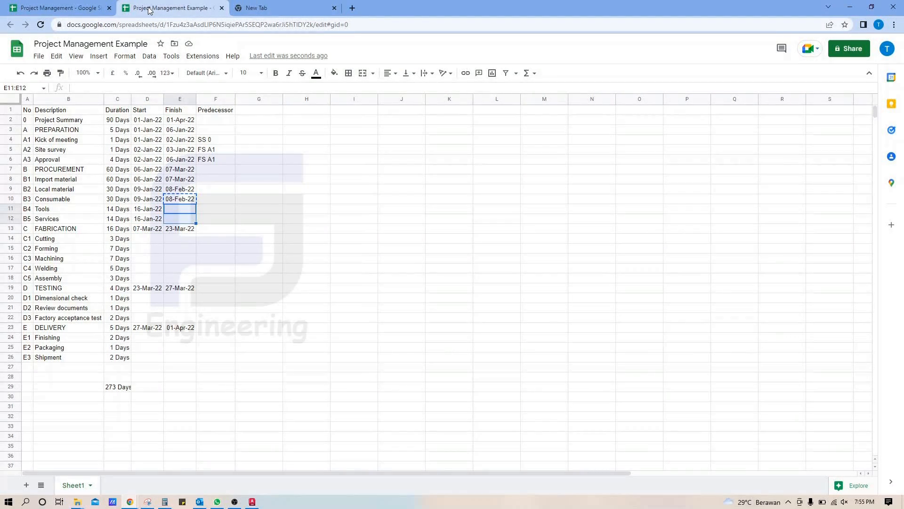
key(ctrl+v)
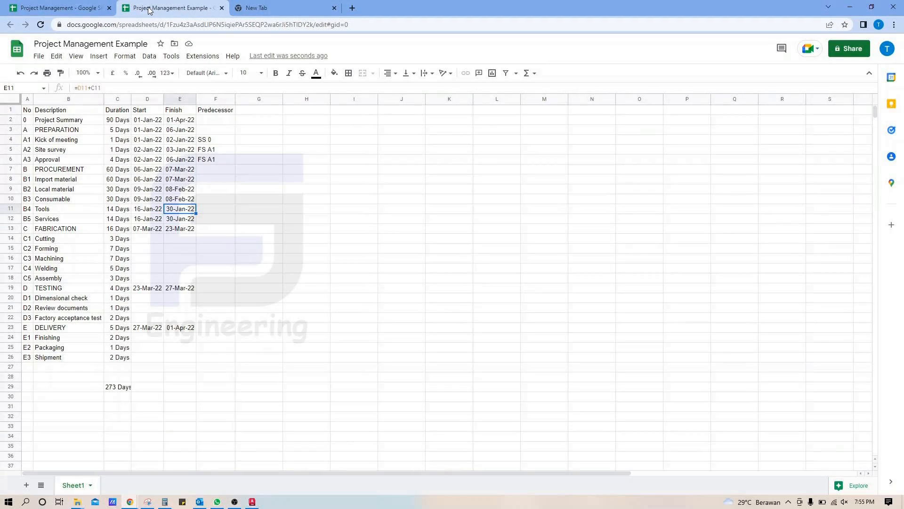
Change the Tools and Services start formulas in D11 and D12 to =D9+10, ten days after the Local material start.
key(Left)
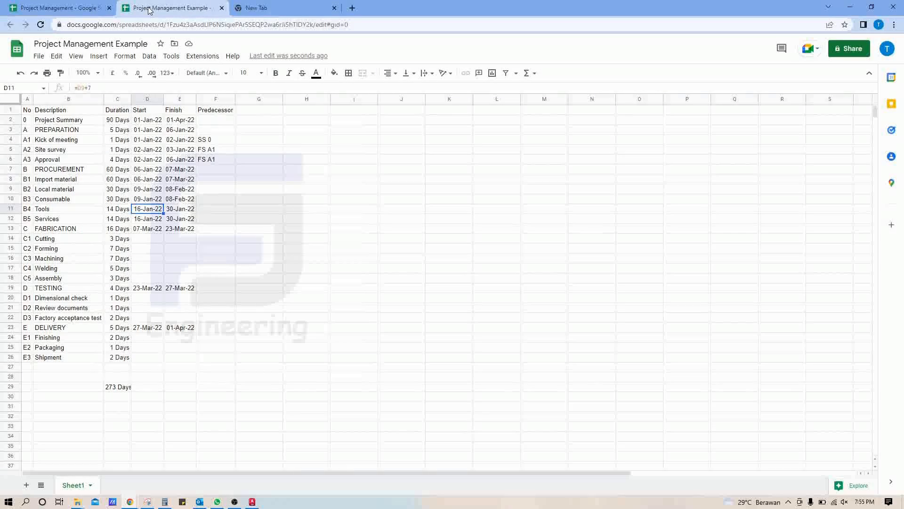
click(114, 88)
key(BackSpace)
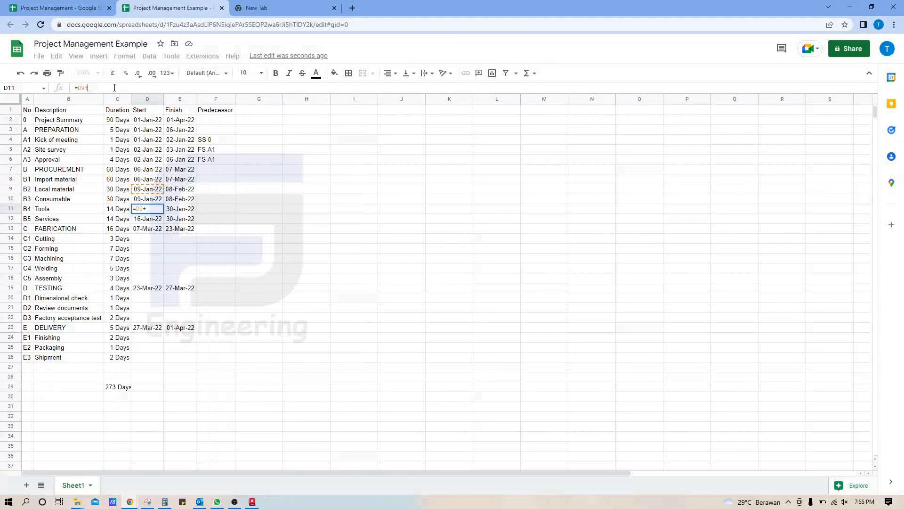
text(10)
key(Return)
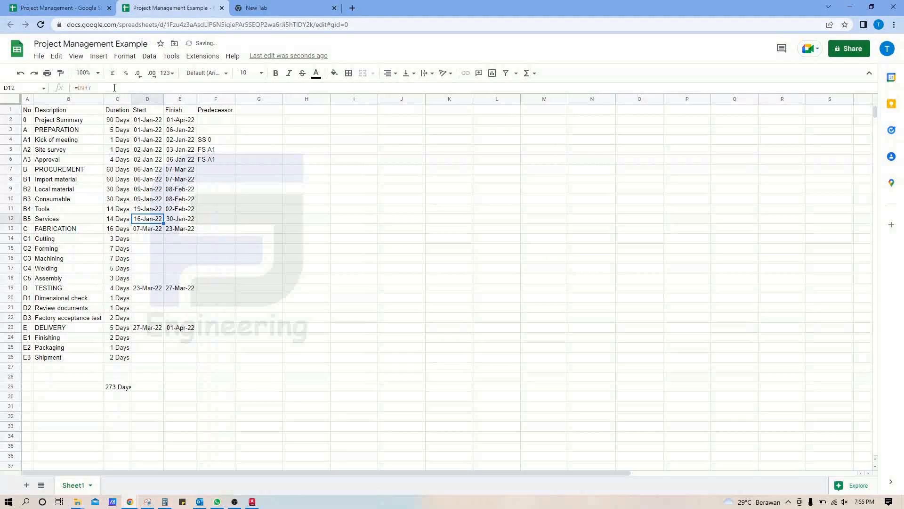
click(114, 87)
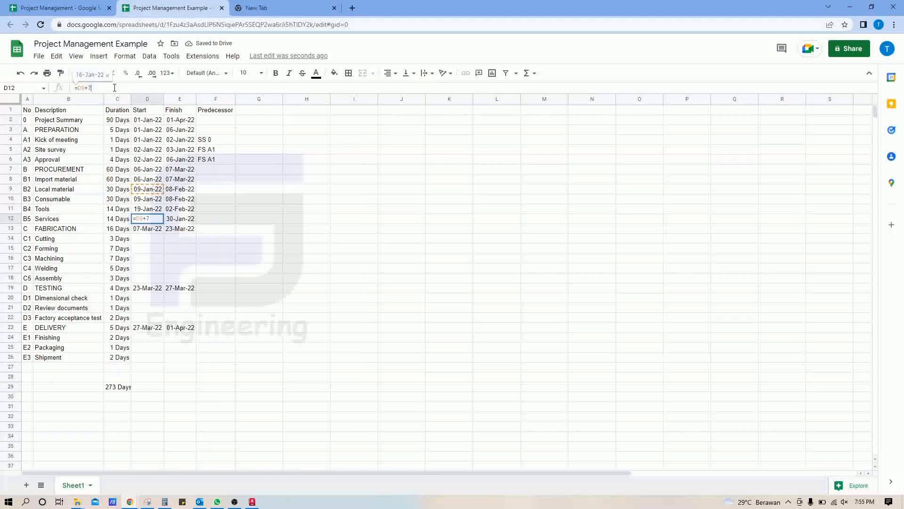
key(BackSpace)
text(10)
key(Return)
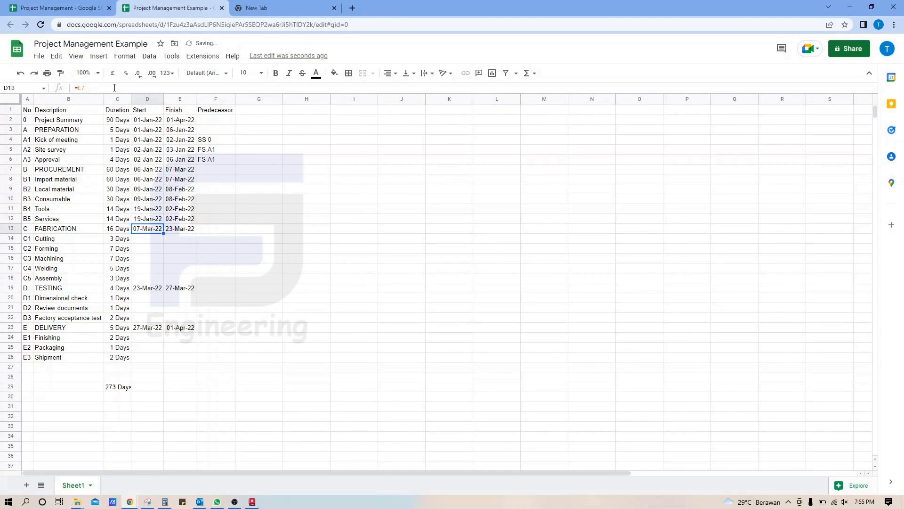
Enter FS A3 as the predecessor of Import material in F8.
key(Up)
key(Up)
key(Up)
key(Up)
key(Right)
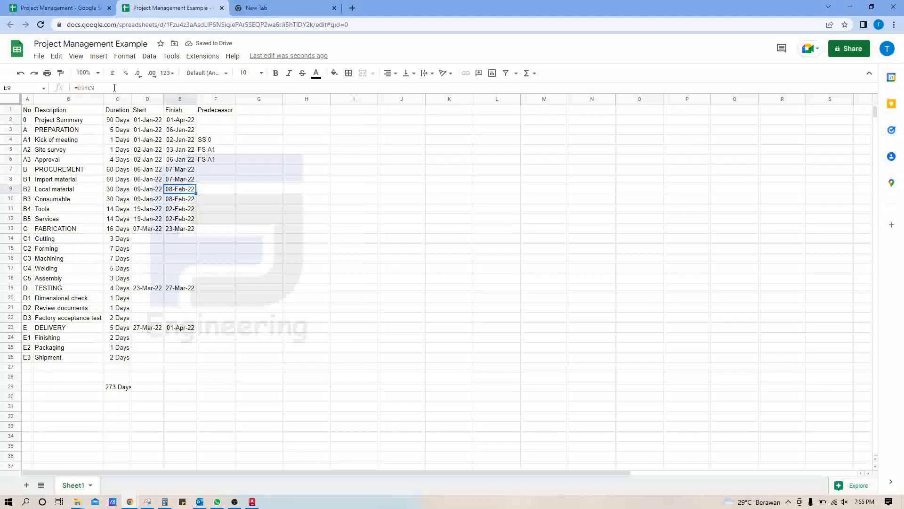
key(Up)
key(Right)
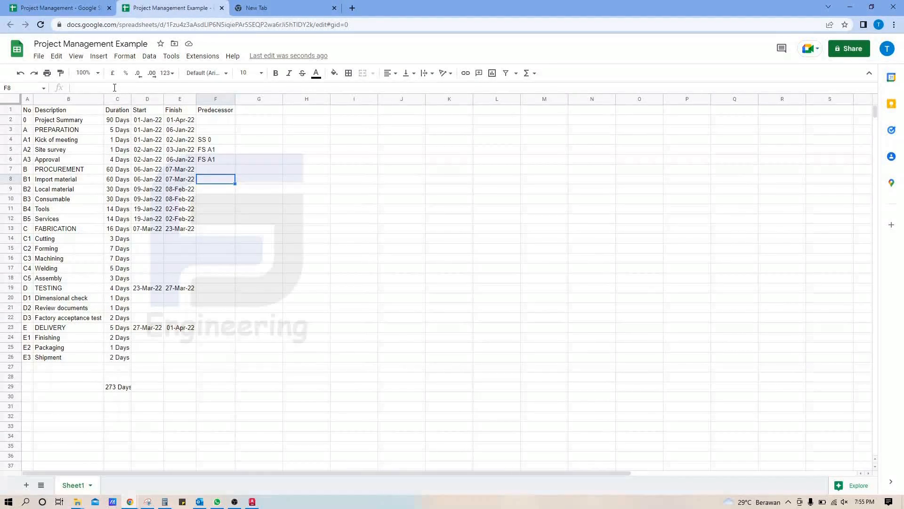
text(FS A3)
key(Return)
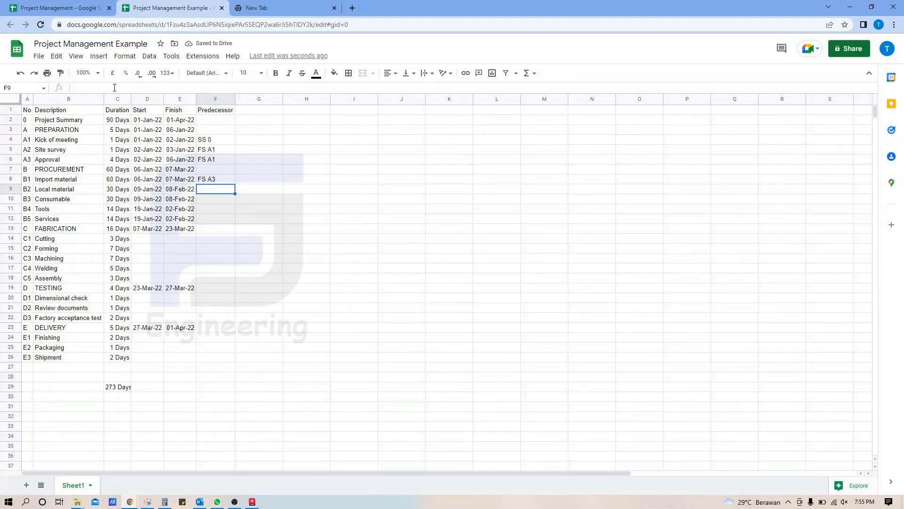
Enter SS B1+3 as the predecessor of Local material in F9 and copy it to Consumable in F10.
text(SS A)
key(BackSpace)
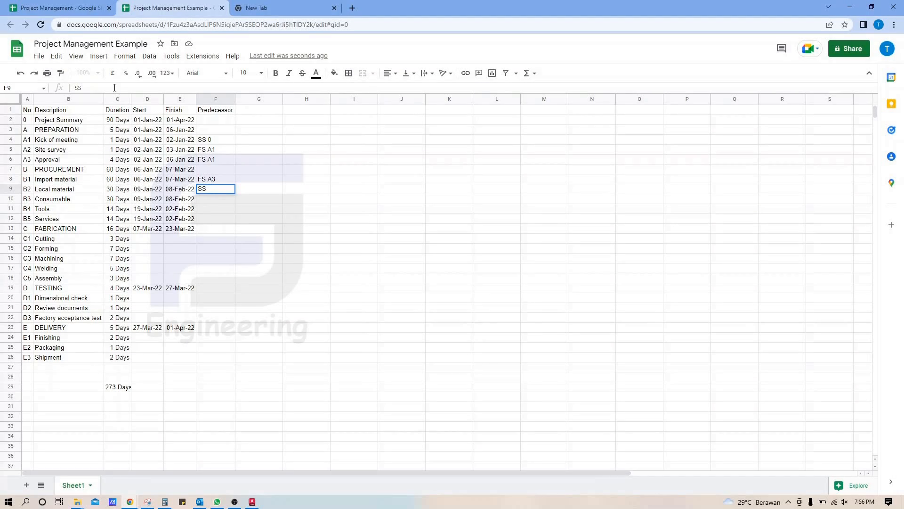
text(B1+3)
key(Return)
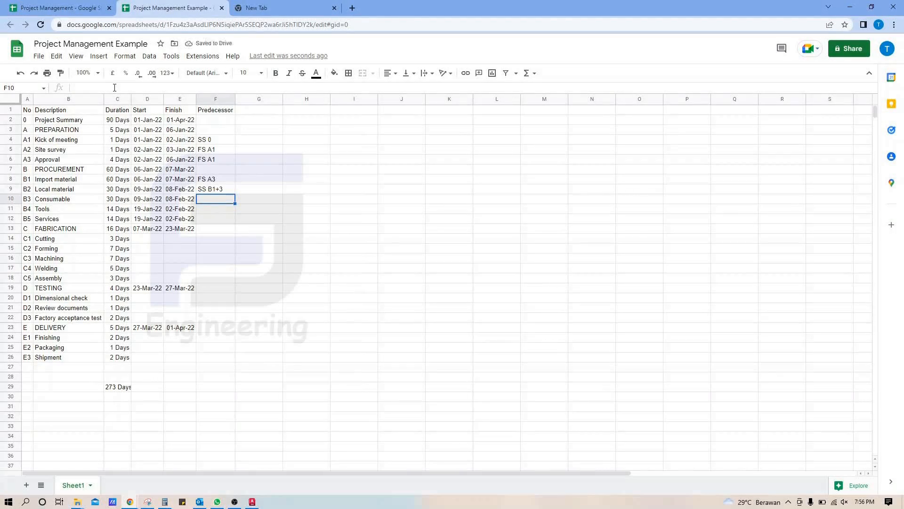
key(Up)
key(Down)
key(ctrl+v)
Enter SS B2+10 as the predecessor of both Tools in F11 and Services in F12.
key(Down)
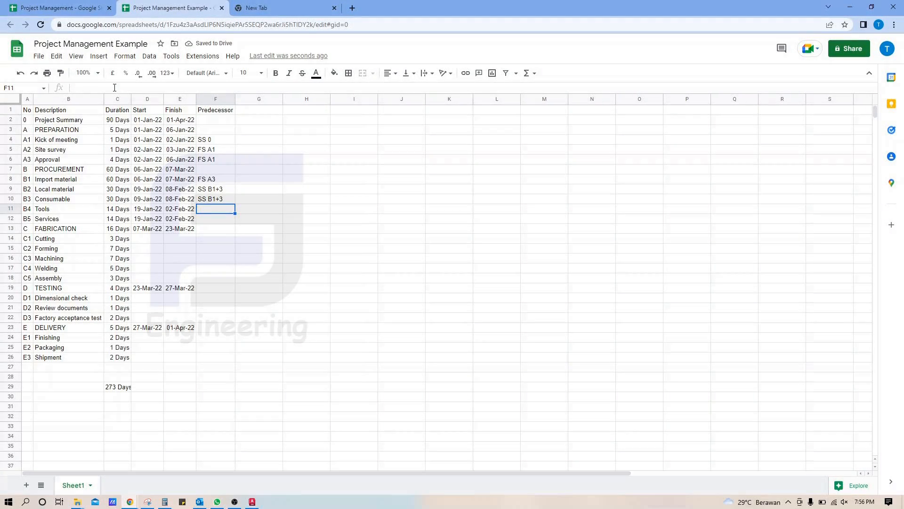
text(SS )
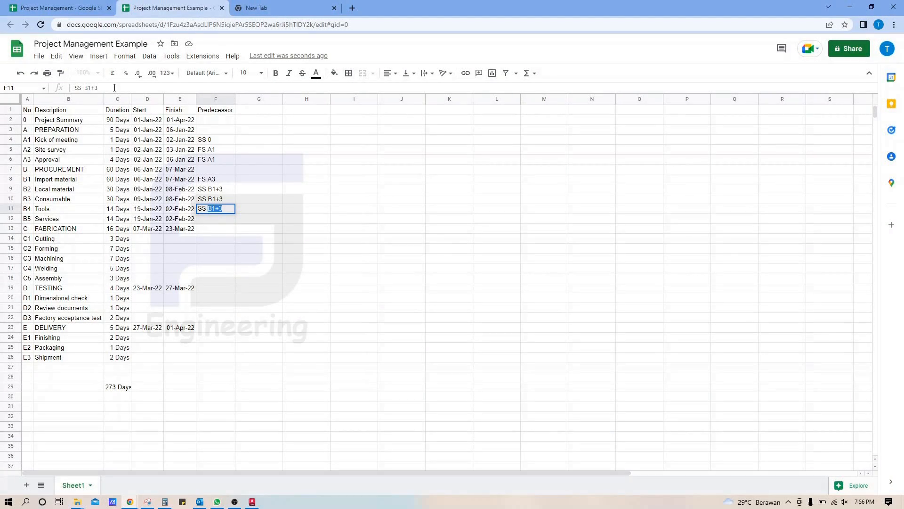
text(B2+10)
key(Return)
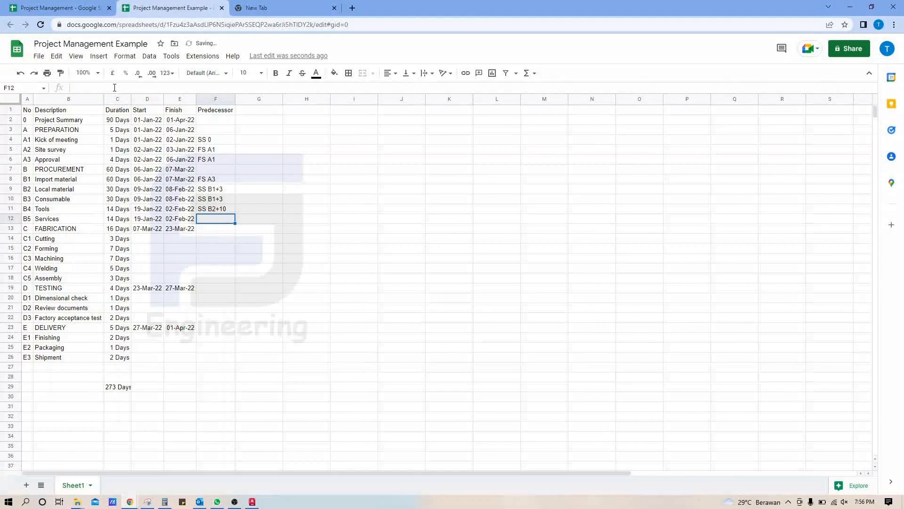
key(ctrl+v)
Link the Cutting start date in D14 to the Local material finish date with the formula =E9.
key(Down)
key(Down)
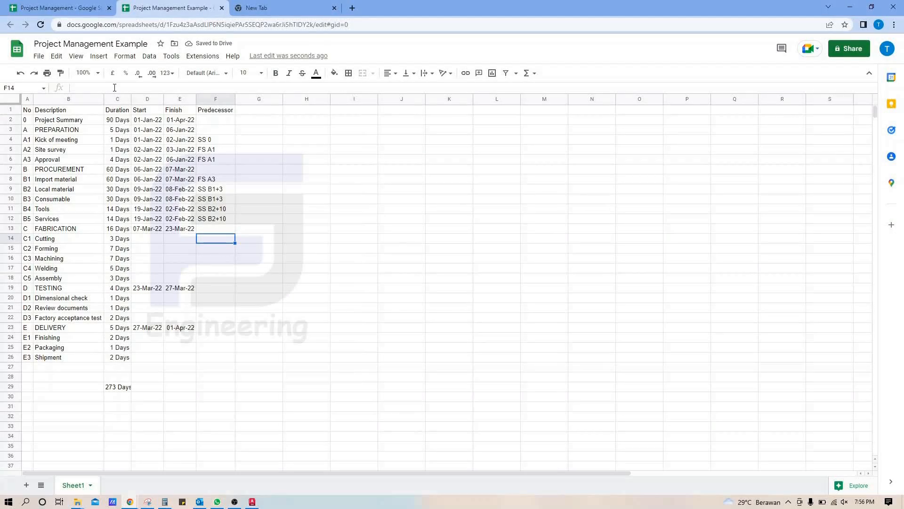
key(Left)
key(Left)
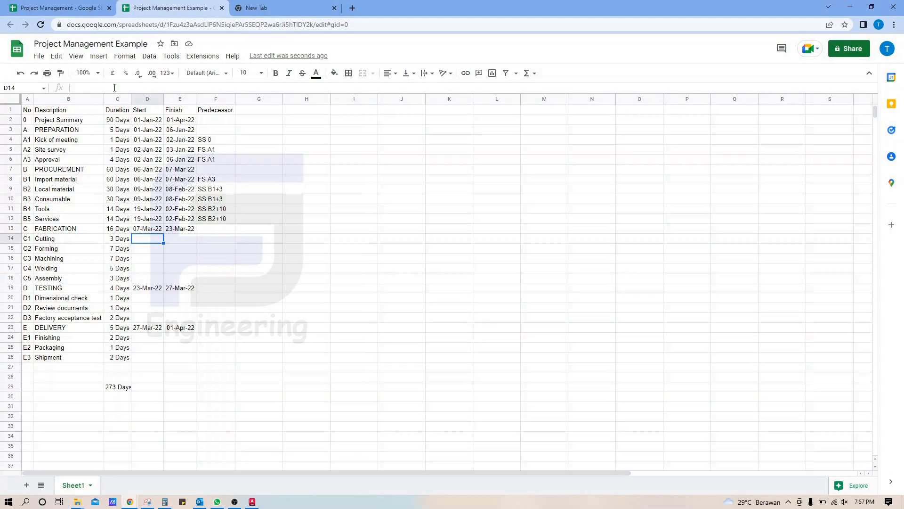
text(=)
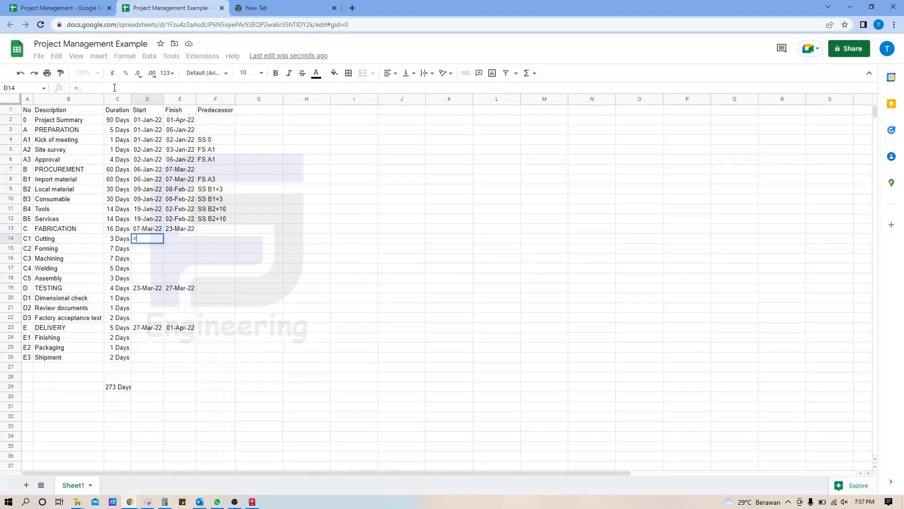
key(Up)
key(Up)
key(Up)
key(Up)
key(Up)
key(Right)
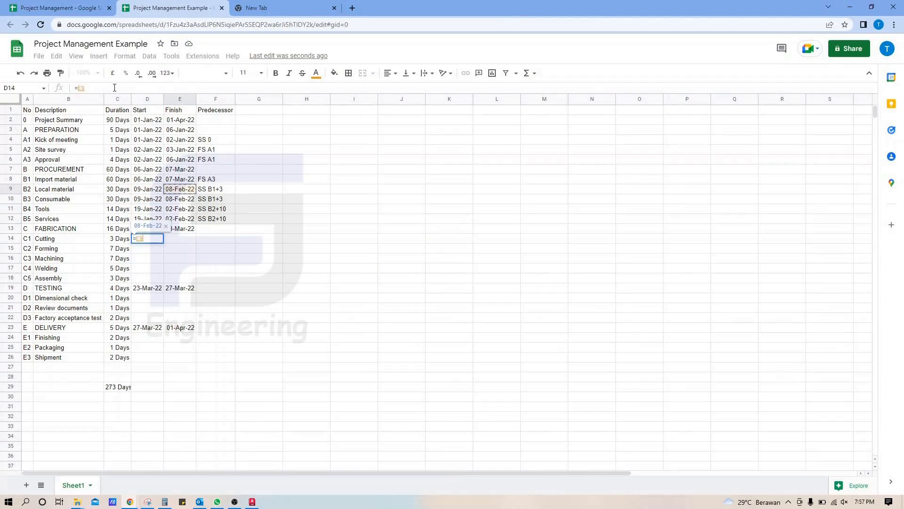
key(Return)
Copy the finish date formula from FABRICATION in E13 to Cutting in E14.
key(Up)
key(Right)
key(Up)
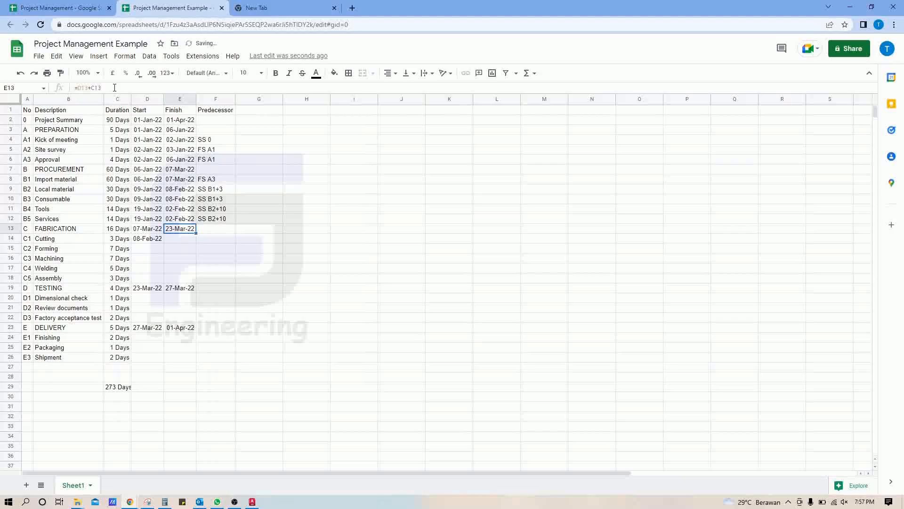
key(ctrl+c)
key(Down)
key(ctrl+v)
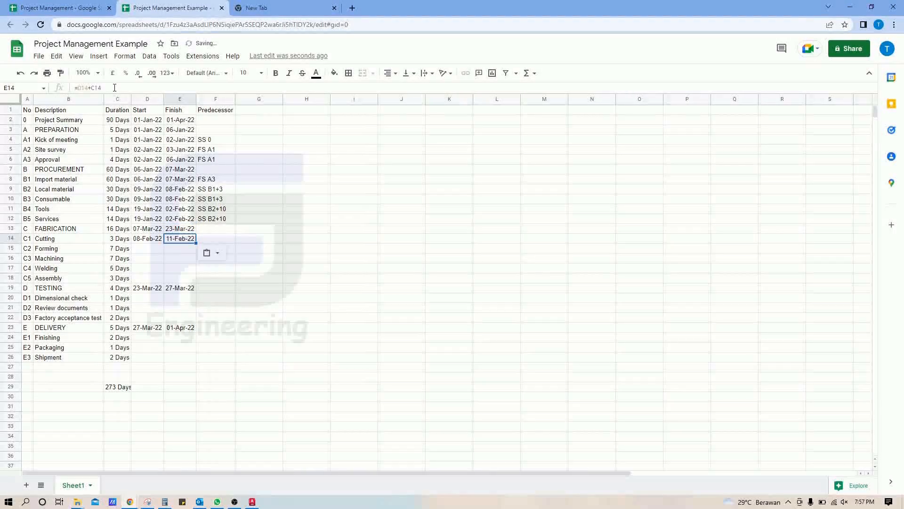
Link the Forming start date in D15 to the Cutting finish date with the formula =E14.
key(Down)
key(Left)
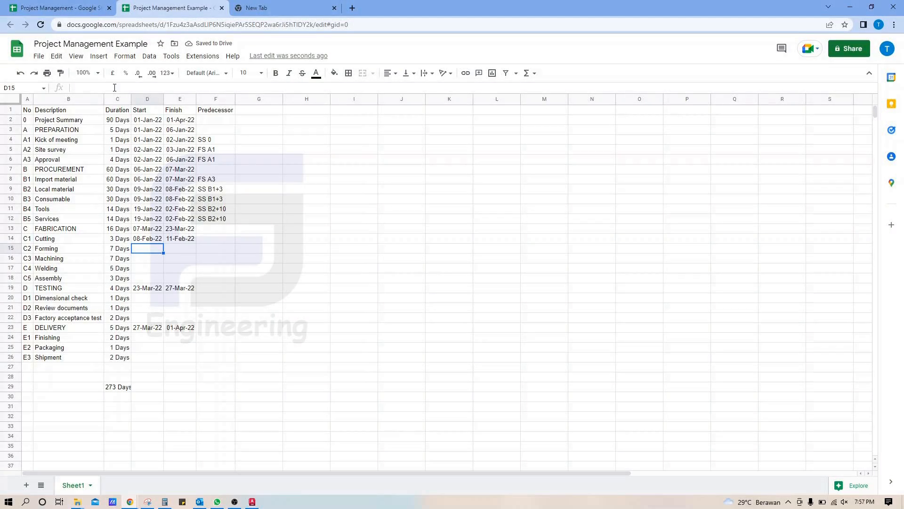
text(=D14)
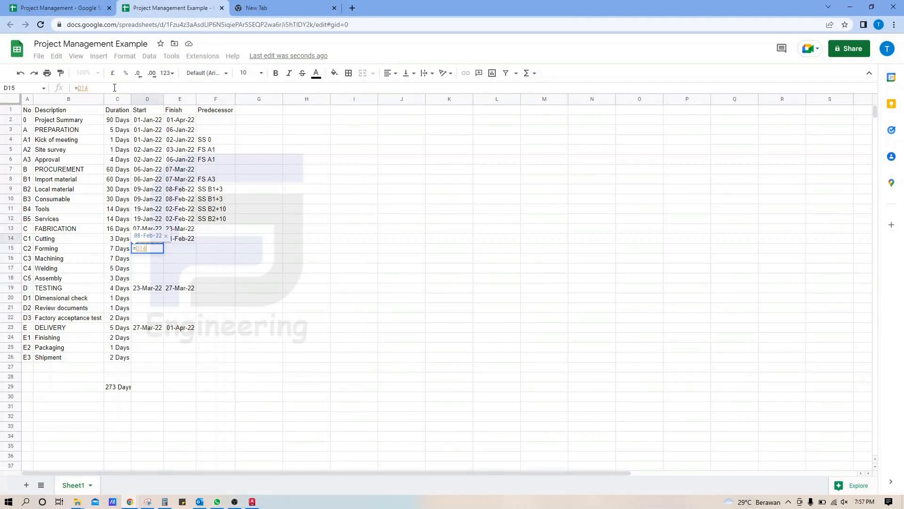
key(Right)
key(Return)
Copy the Cutting finish date formula from E14 to Forming in E15.
key(Up)
key(Right)
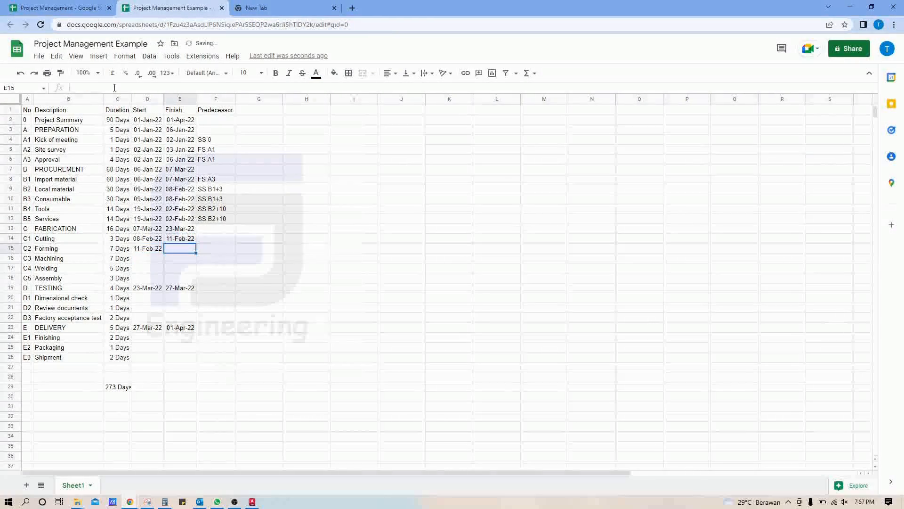
key(Up)
key(Down)
key(Up)
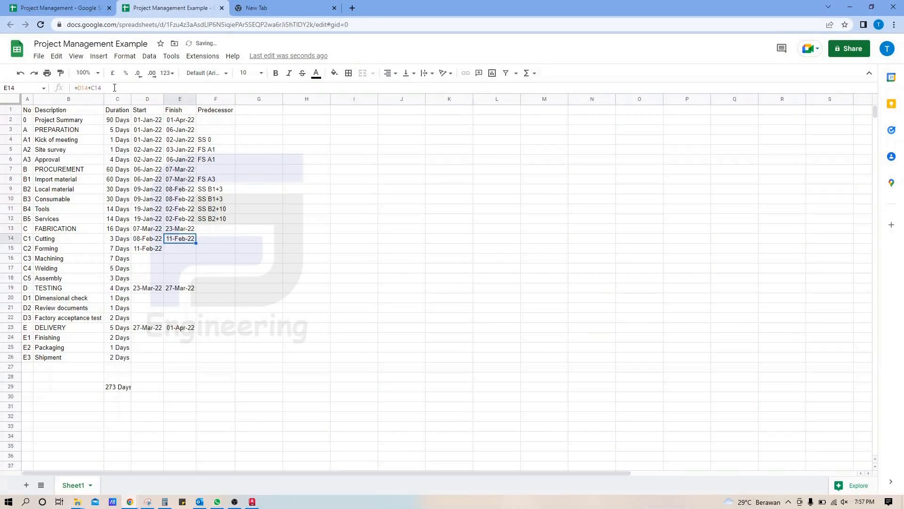
key(ctrl+c)
key(Down)
key(ctrl+v)
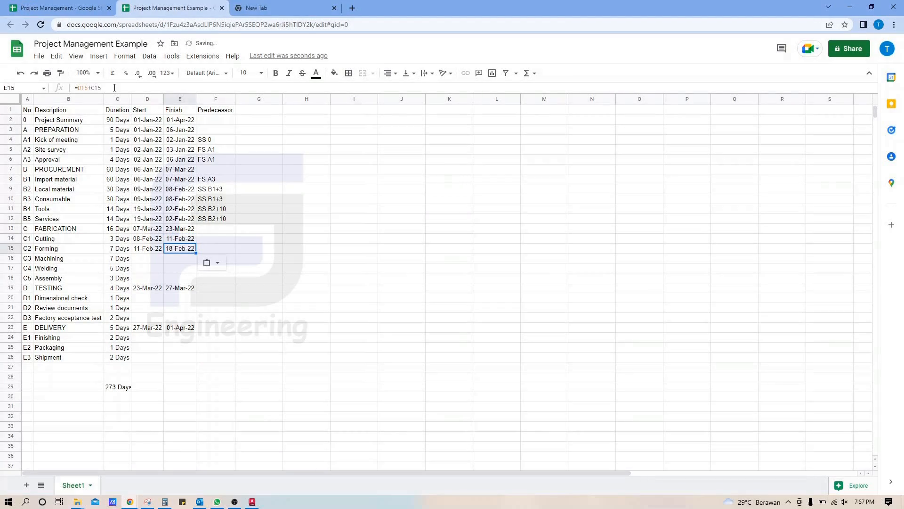
Copy the Forming start and finish formulas from D15:E15 to Machining in row 16 and Welding in row 17.
key(Left)
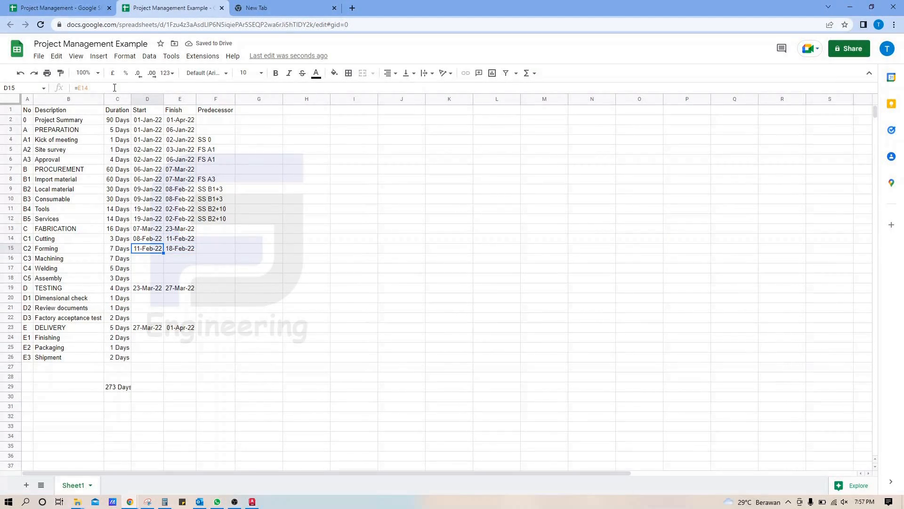
key(Down)
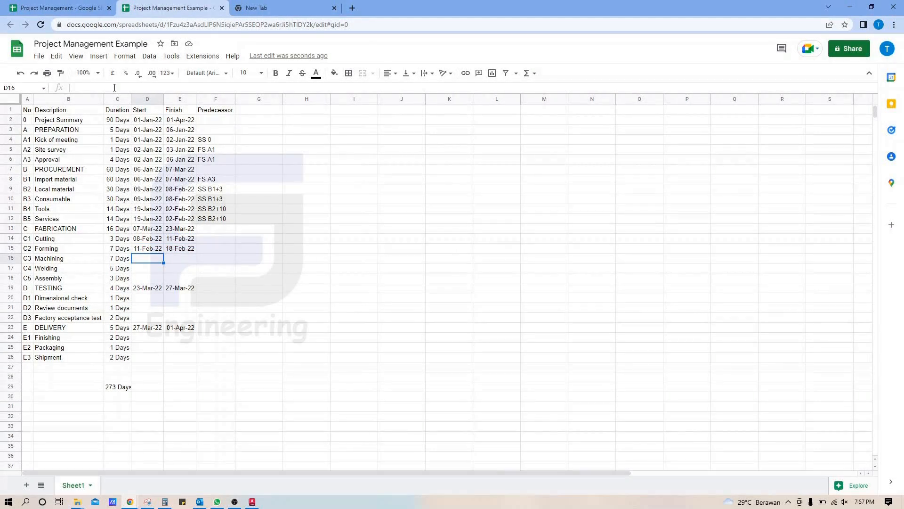
key(Up)
key(shift+Right)
key(ctrl+c)
key(Down)
key(ctrl+v)
key(shift+Left)
key(shift+Right)
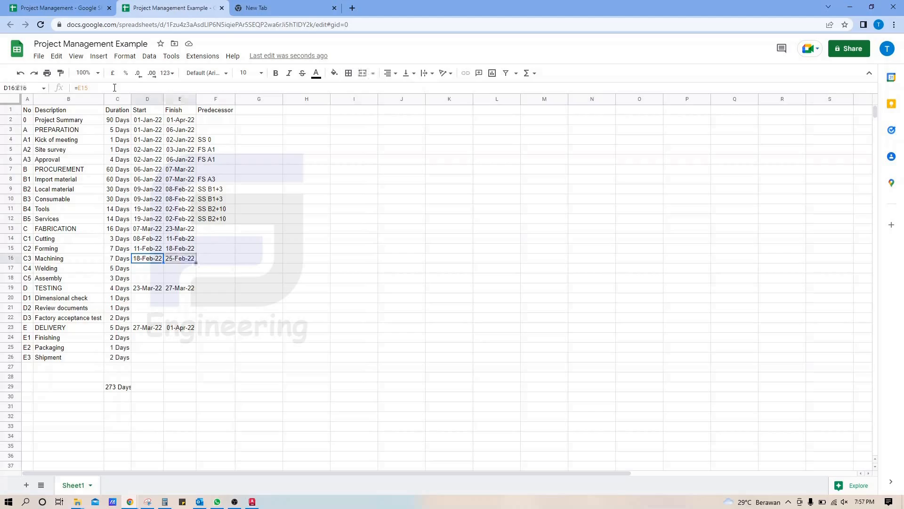
key(ctrl+c)
key(Down)
key(ctrl+v)
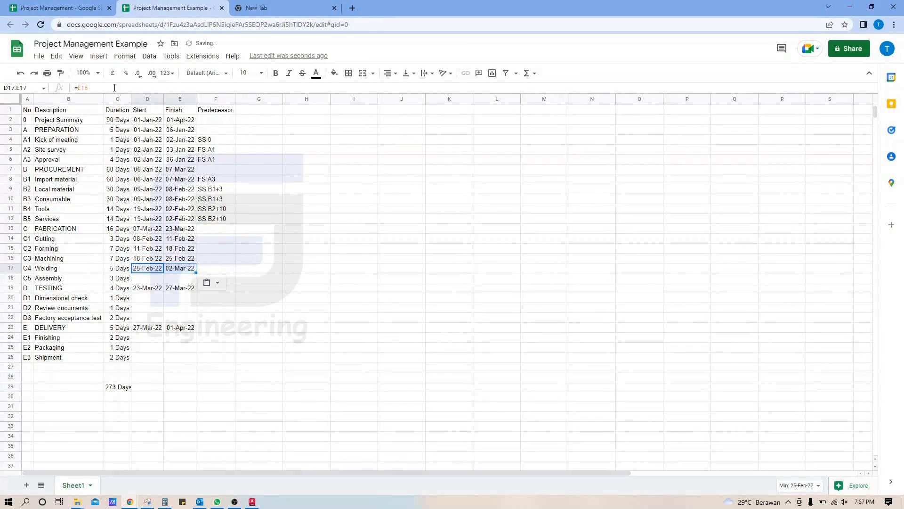
Set the duration of Welding in C17 to 7 days and of Assembly in C18 to 5 days.
key(Right)
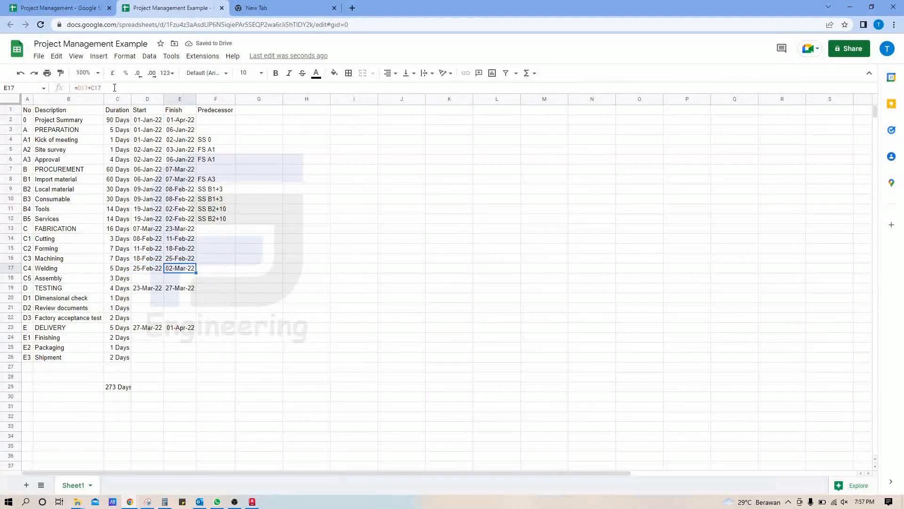
key(Left)
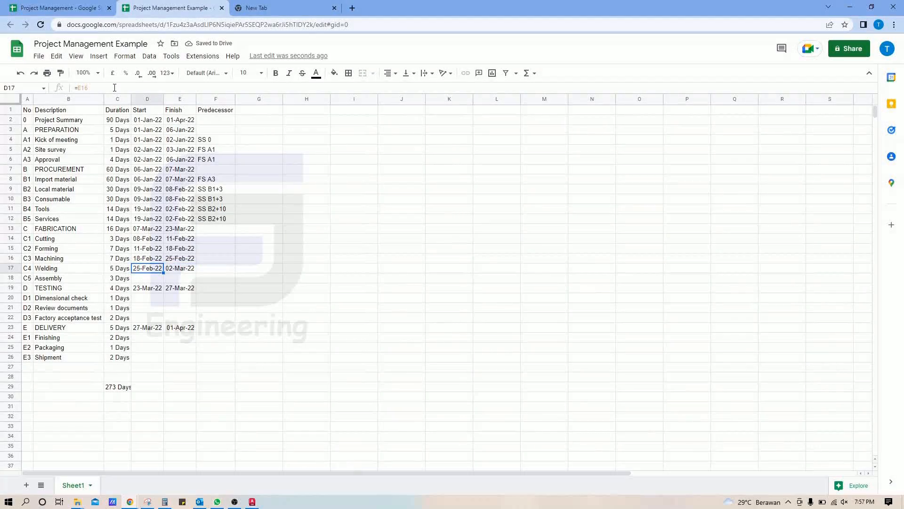
key(Down)
key(Up)
key(Left)
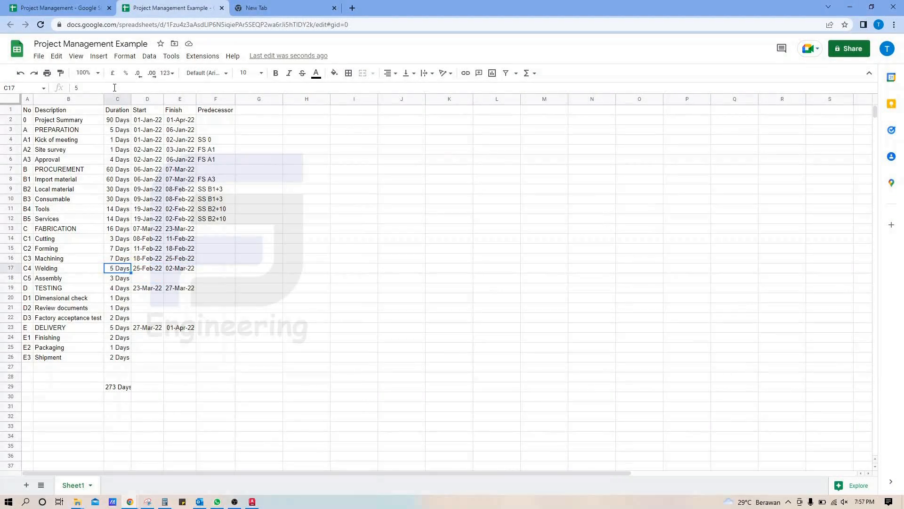
text(7)
key(Return)
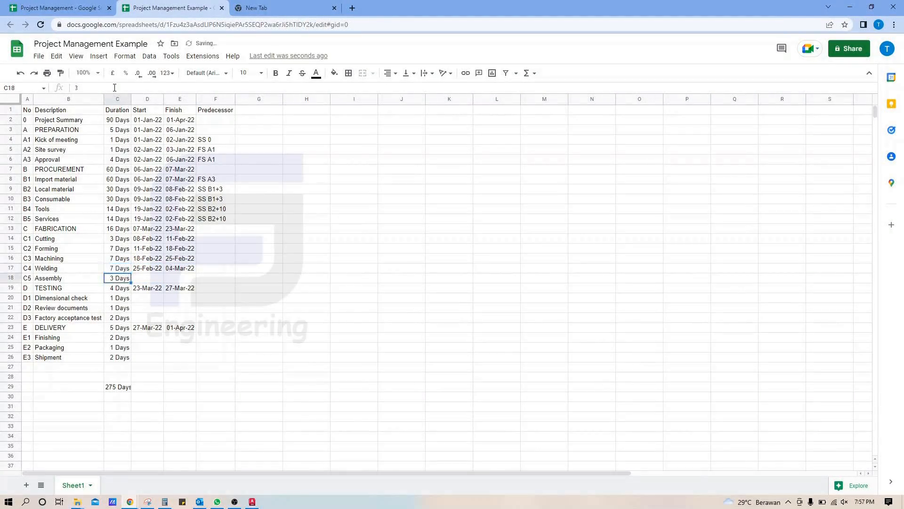
text(5)
key(Return)
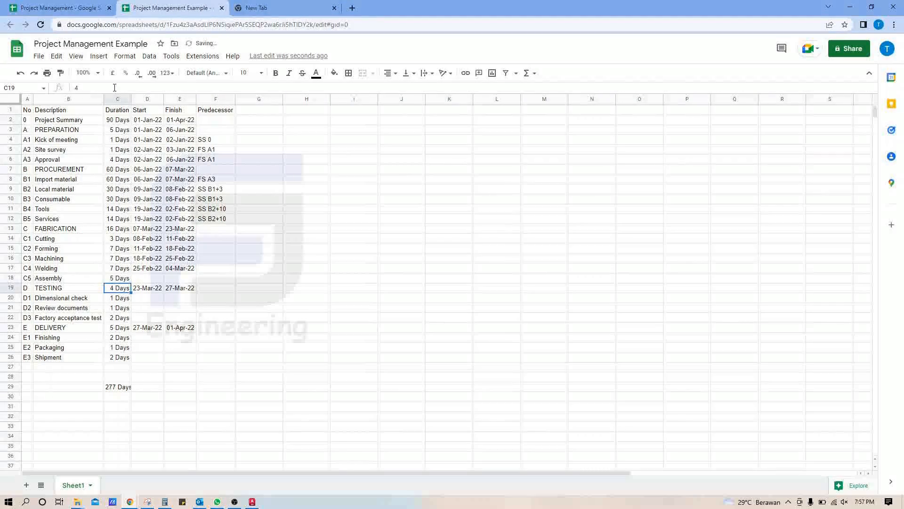
Set the duration of Import material in C8 to 70 days.
key(Up)
key(Right)
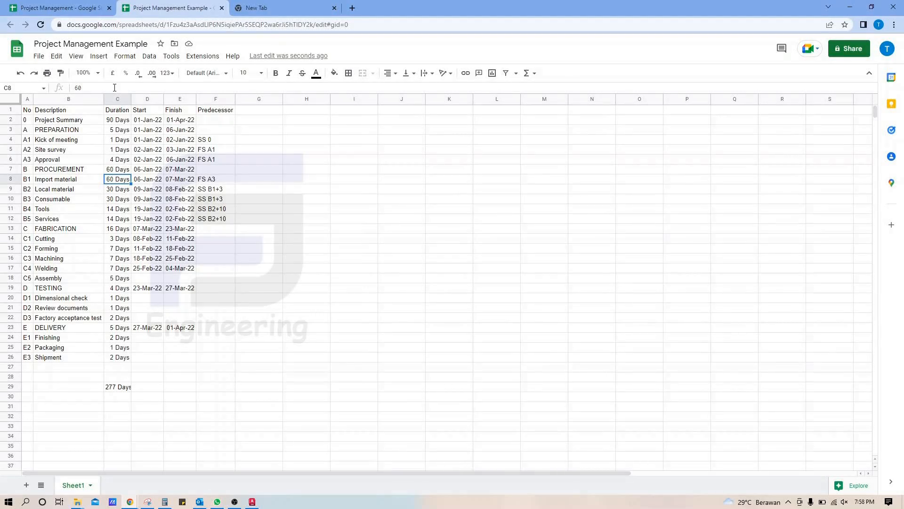
text(75)
key(Return)
key(Up)
text(70)
key(Return)
key(Down)
Set the Assembly start date in D18 to the later of the Welding and Import material finish dates with =max(E17,E8).
key(Down)
key(Down)
key(Down)
key(Down)
key(Down)
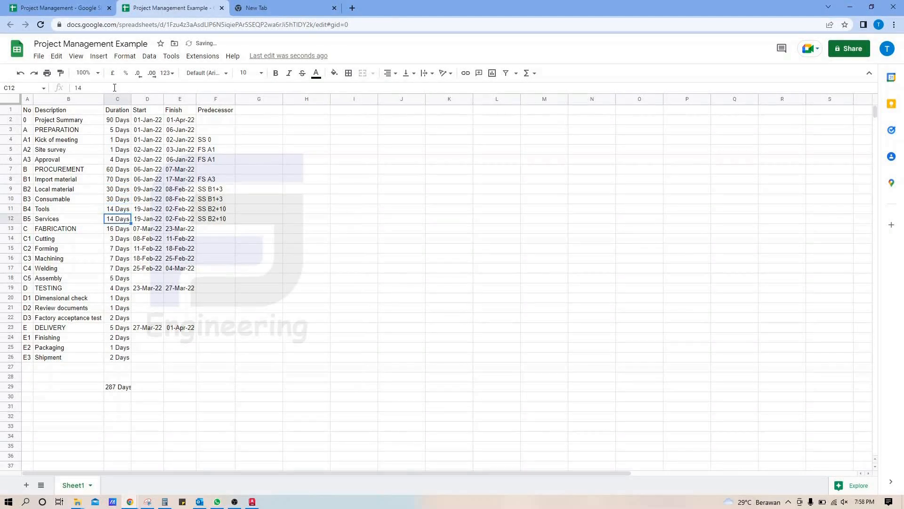
key(Down)
key(Down)
key(Down)
key(Right)
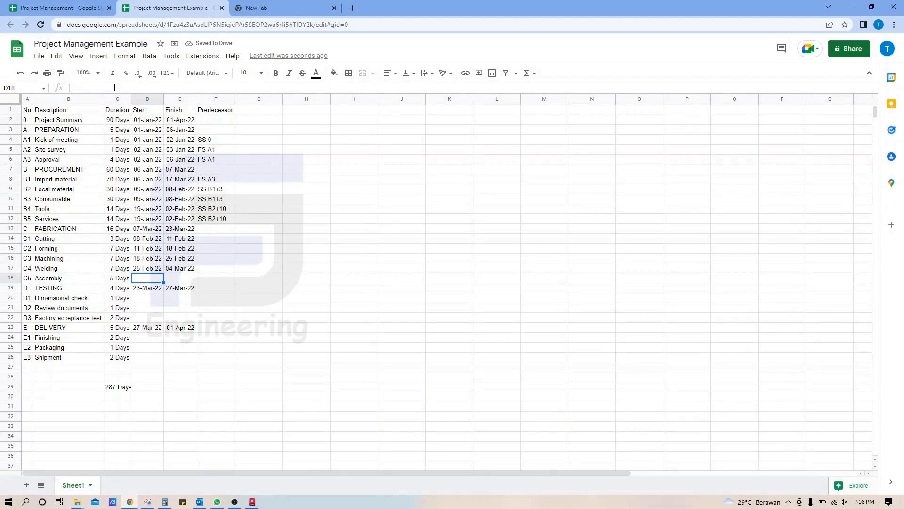
text(=max)
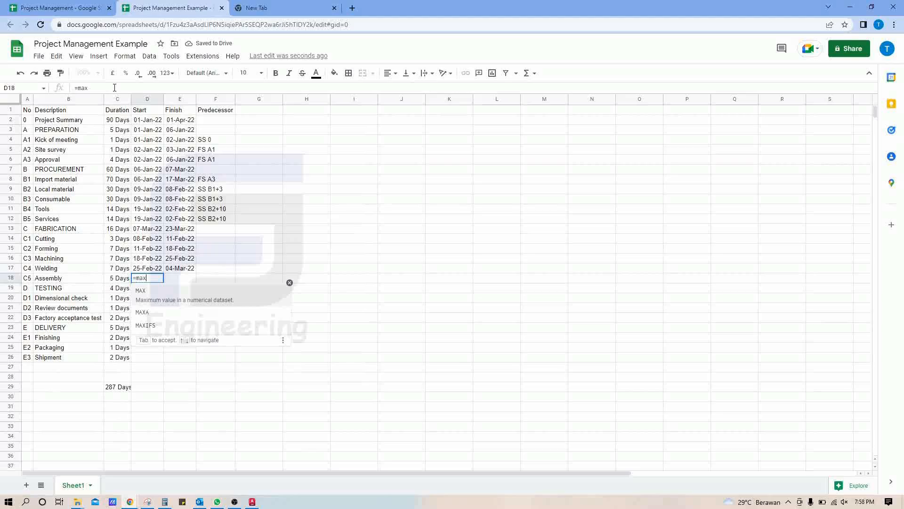
text(()
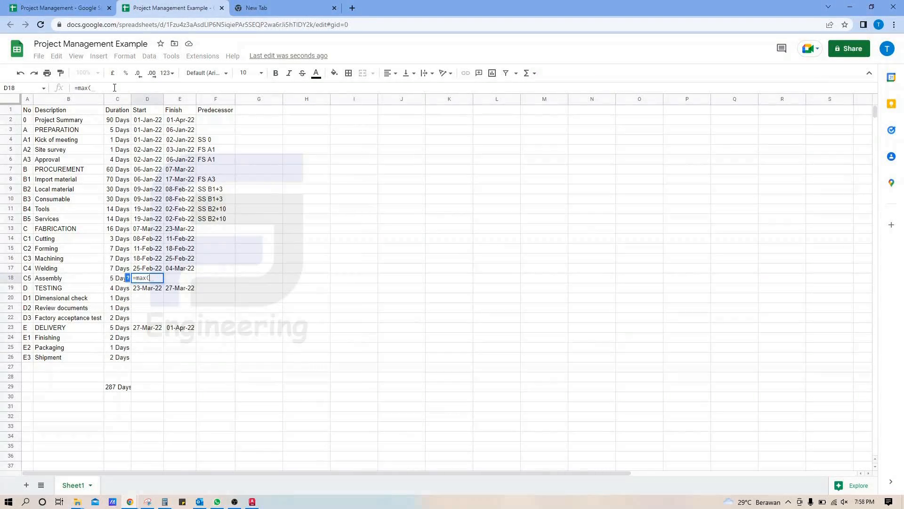
key(Up)
key(Right)
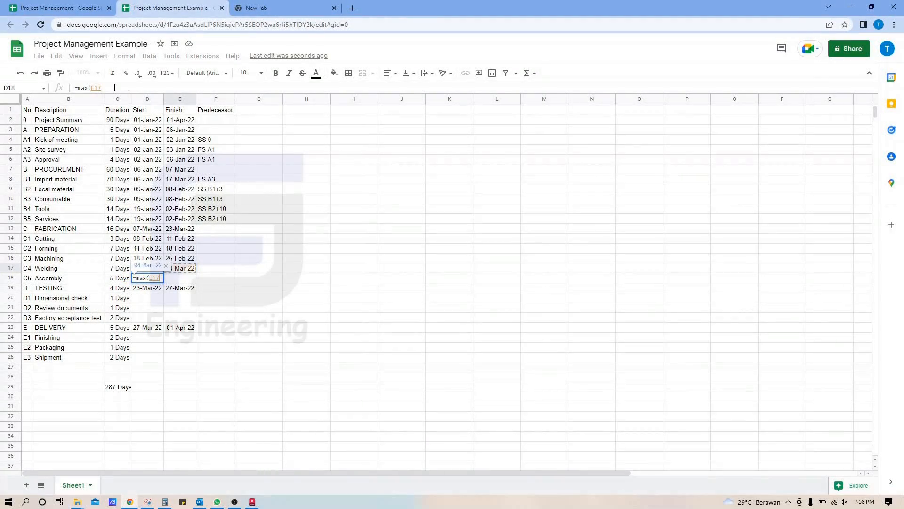
text(,)
key(Up)
key(Up)
key(Up)
key(Up)
key(Up)
key(Up)
key(Up)
key(Up)
key(Up)
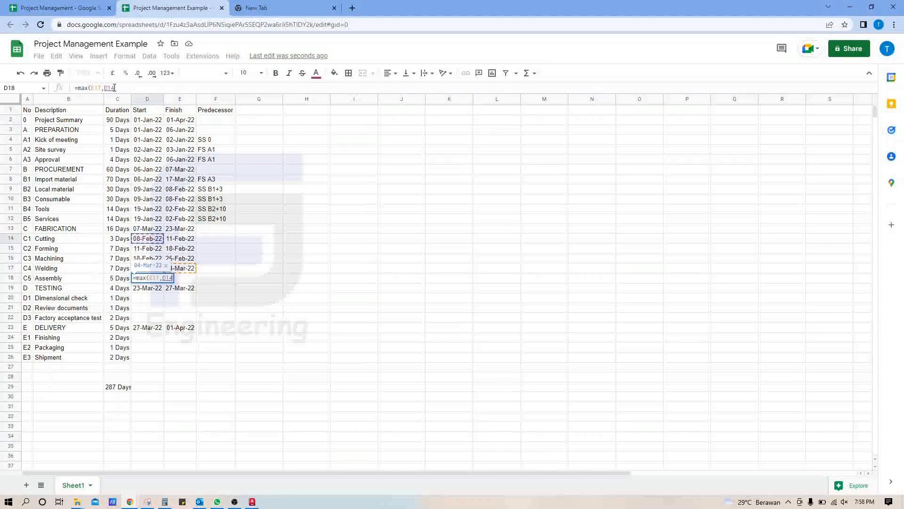
key(Up)
key(Right)
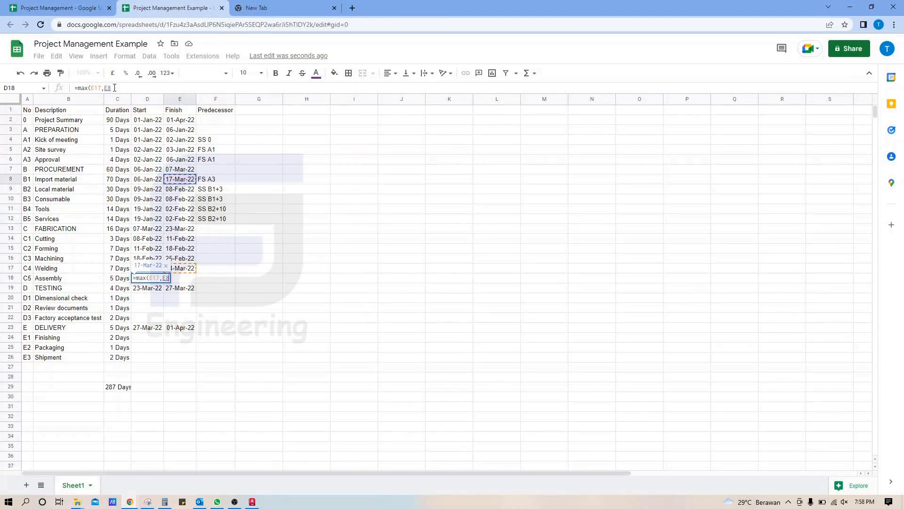
key(Return)
Copy the Welding finish date formula from E17 to Assembly in E18.
key(Up)
key(Right)
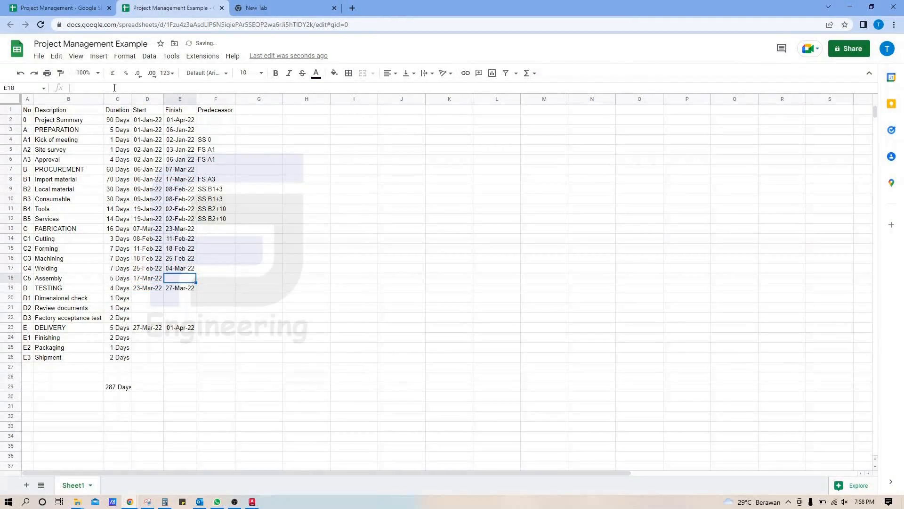
key(Up)
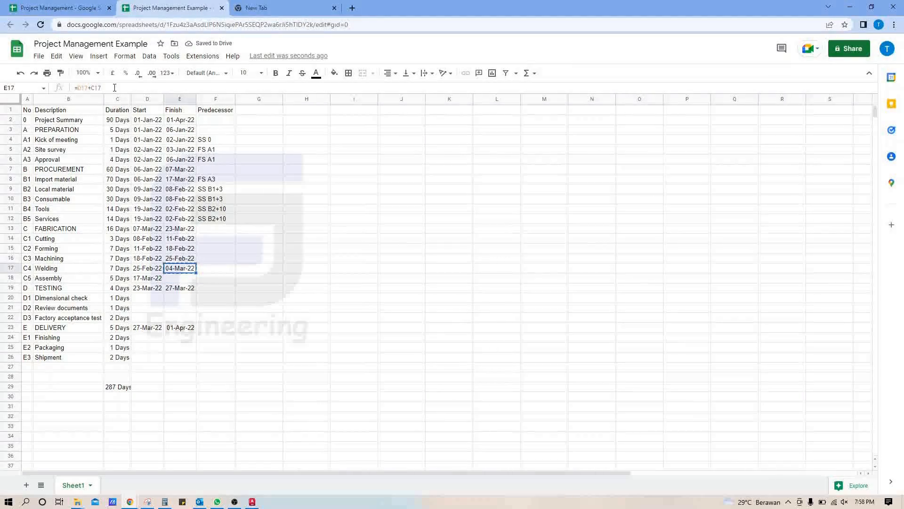
key(Down)
text(22-Mar-22)
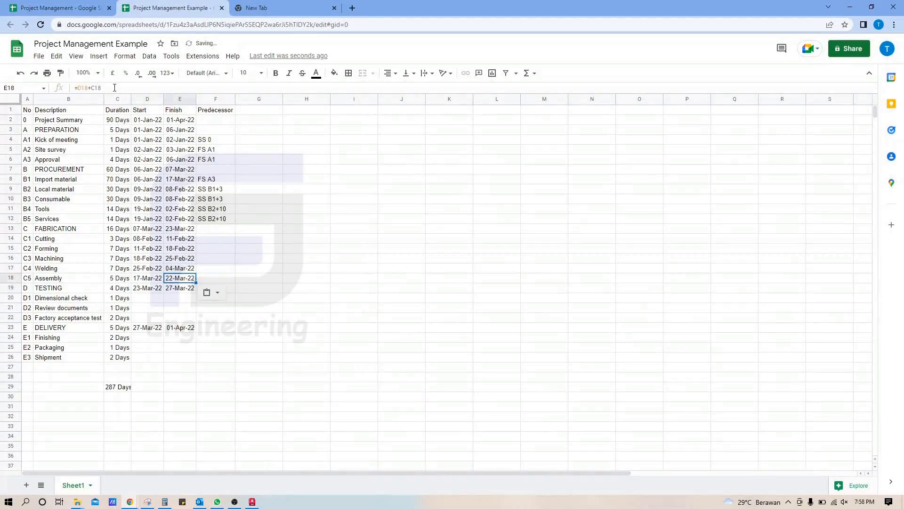
Calculate the DELIVERY duration in C23 from its finish and start dates with the formula =E23-D23.
key(Down)
key(Left)
key(Up)
key(Up)
key(Up)
key(Up)
key(Up)
key(Up)
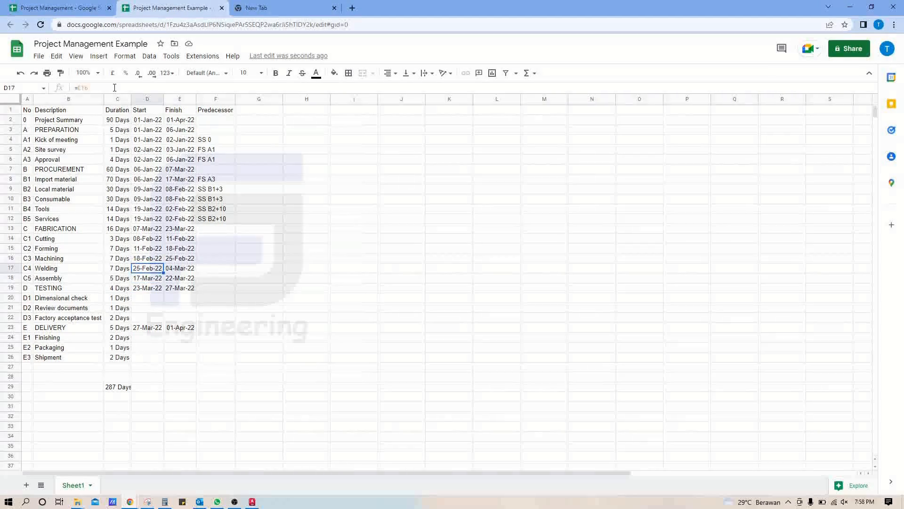
key(Left)
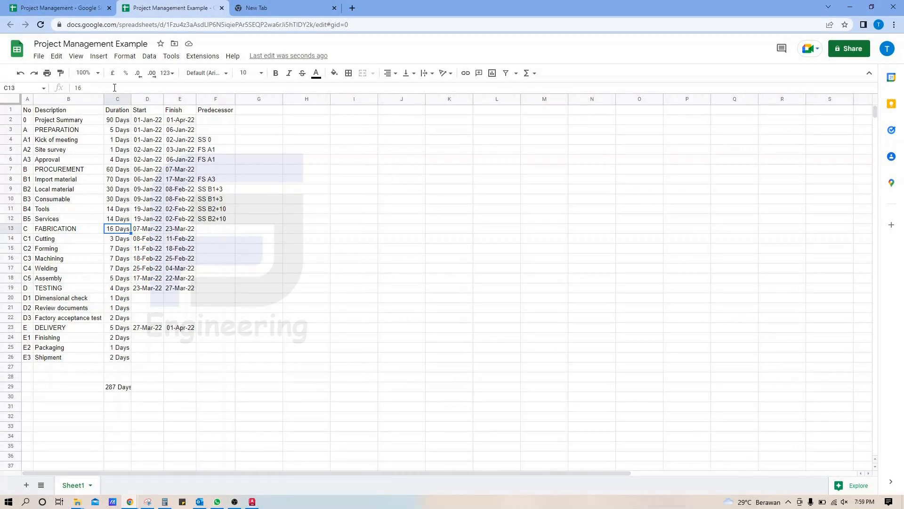
key(Down)
key(Down)
key(Down)
key(Down)
key(Down)
key(Down)
key(Down)
key(Down)
key(Down)
key(Down)
key(Right)
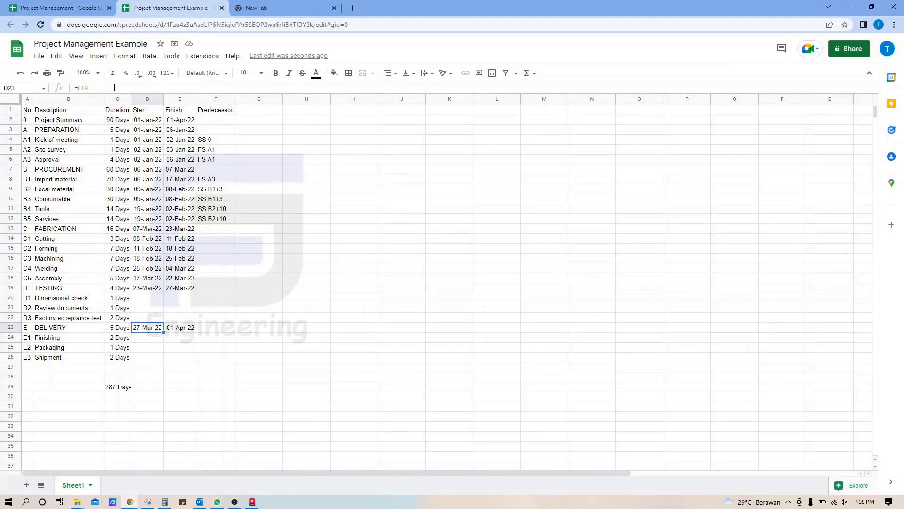
key(Left)
text(=)
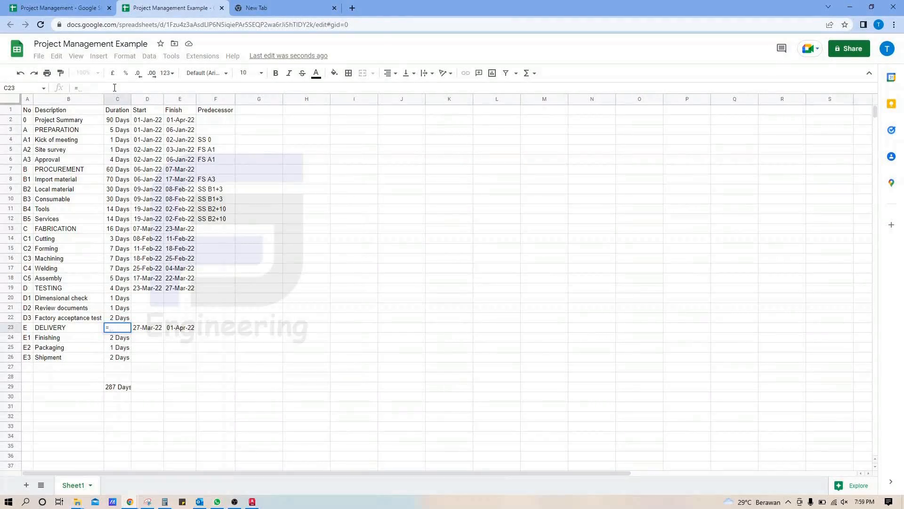
key(Right)
key(Right)
text(-)
key(Left)
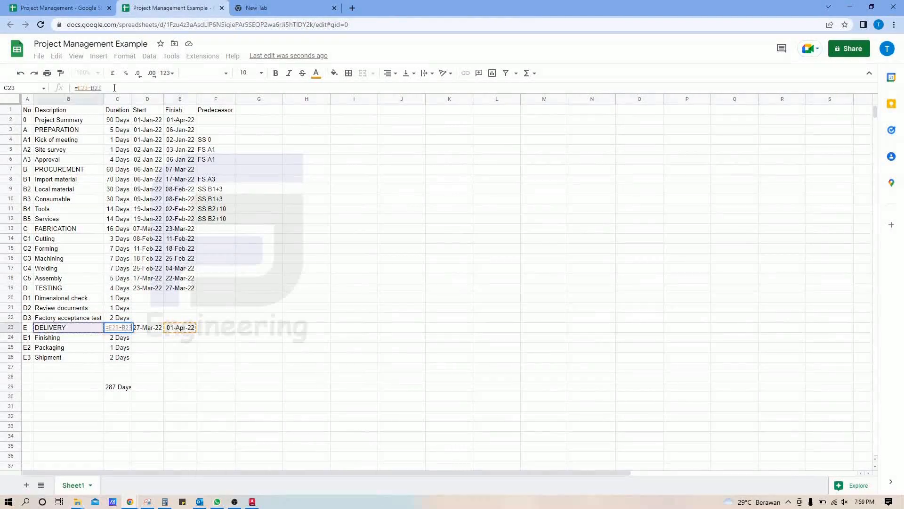
key(Right)
key(Right)
key(Return)
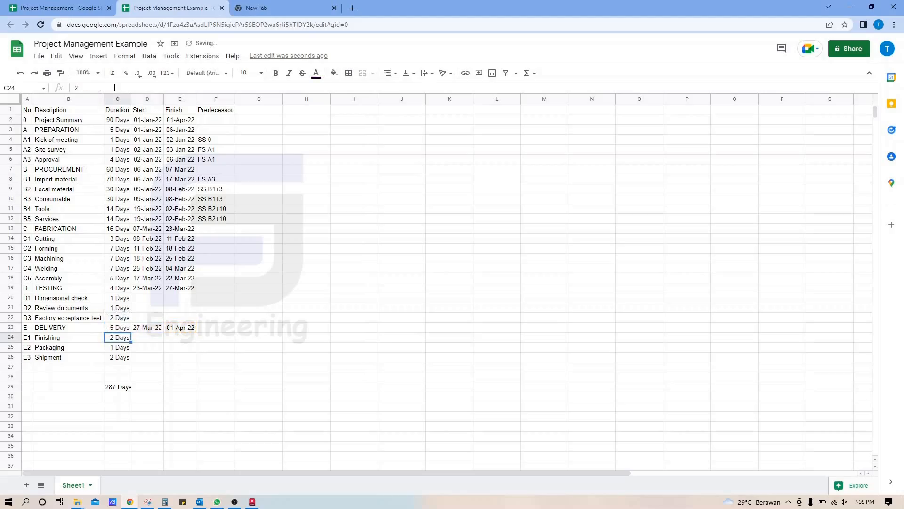
Set the FABRICATION duration in C13 to 15 days.
key(Up)
key(Up)
key(Up)
key(Up)
key(Up)
key(Up)
key(Up)
key(Up)
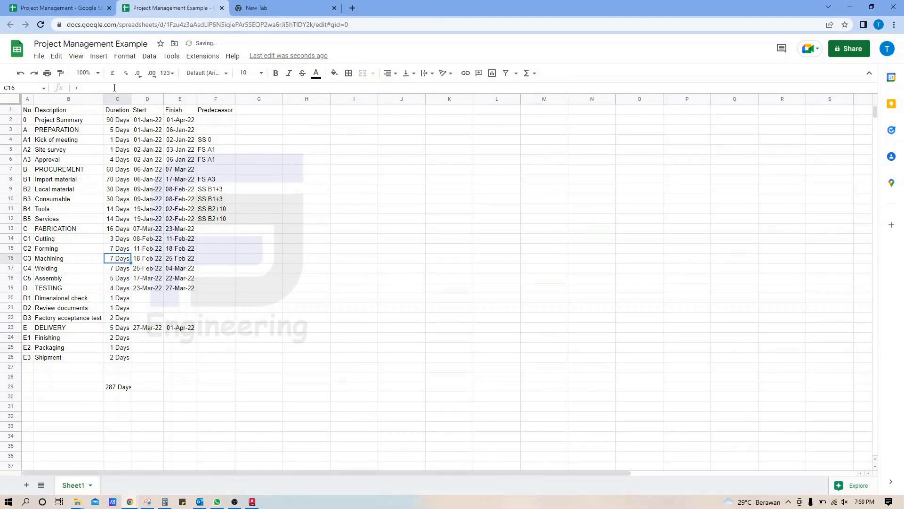
key(Up)
key(Up)
key(Up)
key(Down)
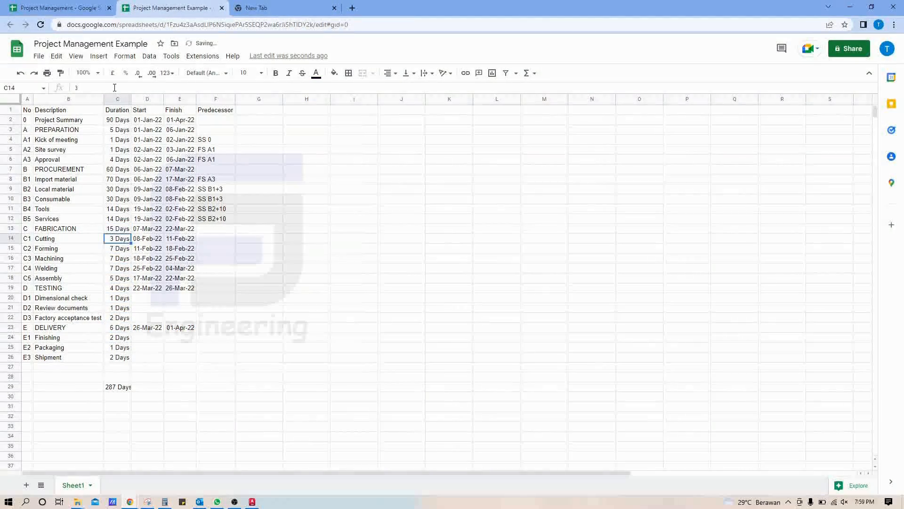
key(Down)
key(Down)
key(Down)
key(Down)
key(Down)
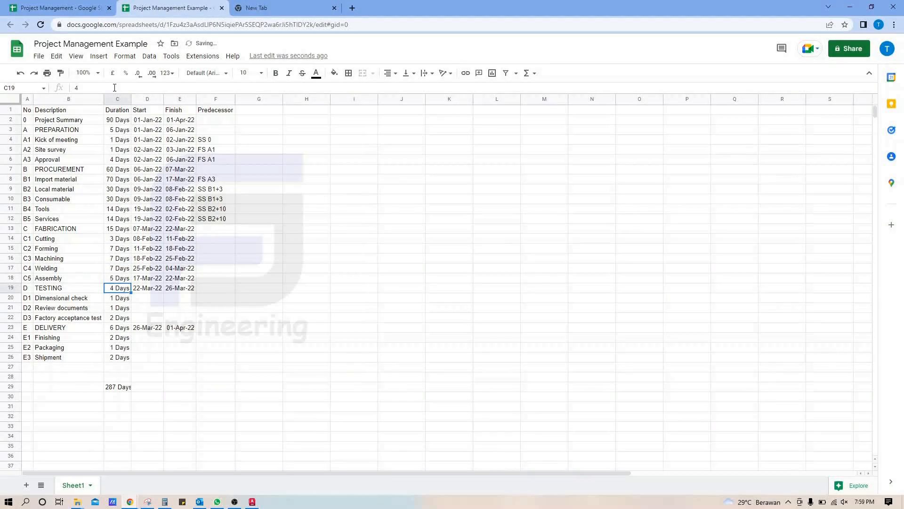
key(Down)
key(Right)
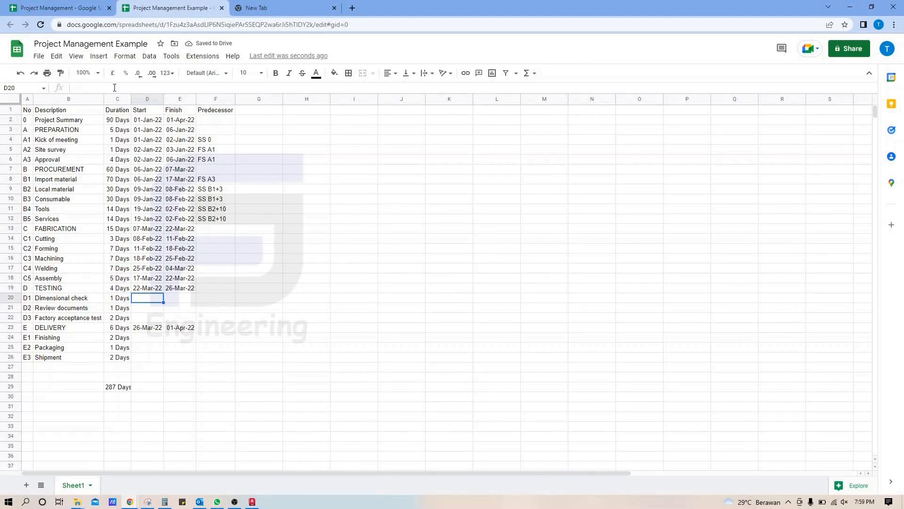
Enter the predecessors FS B2 for Cutting in F14 and FS C1 for Forming in F15.
key(Up)
key(Up)
key(Up)
key(Up)
key(Up)
key(Up)
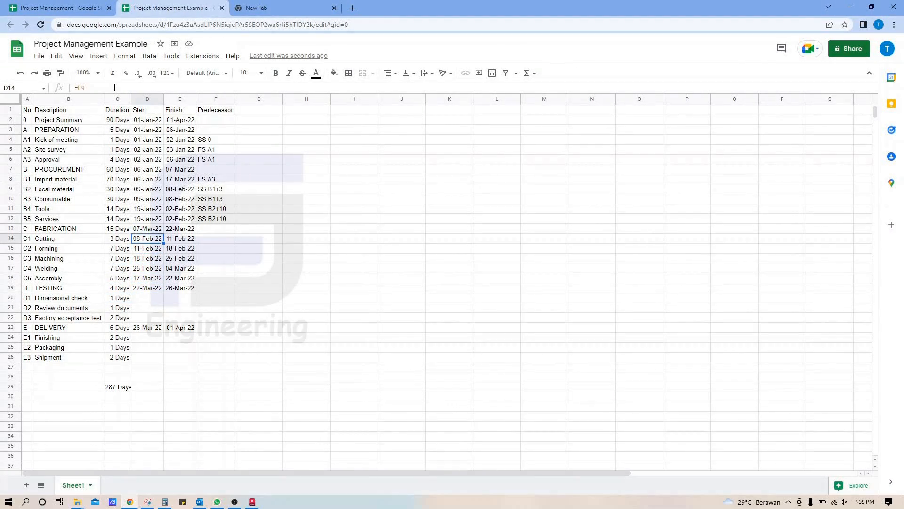
key(Right)
key(Right)
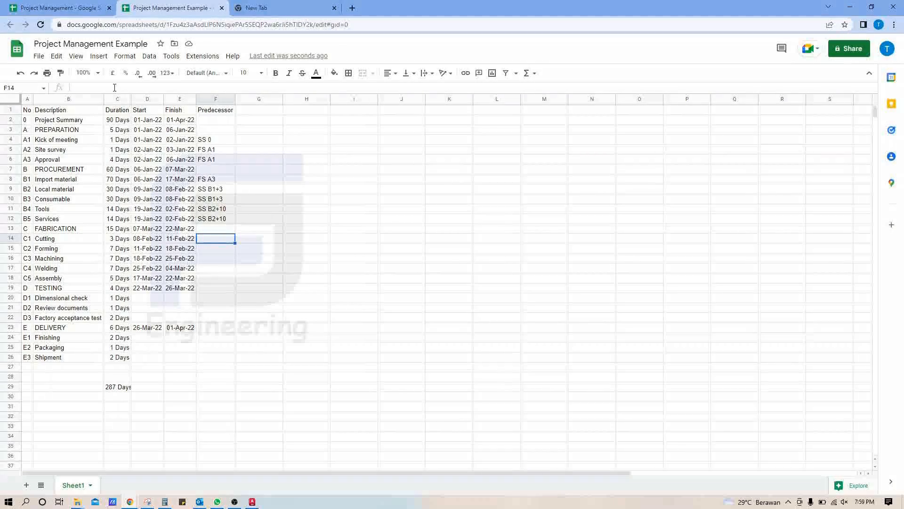
text(FS B2)
key(Return)
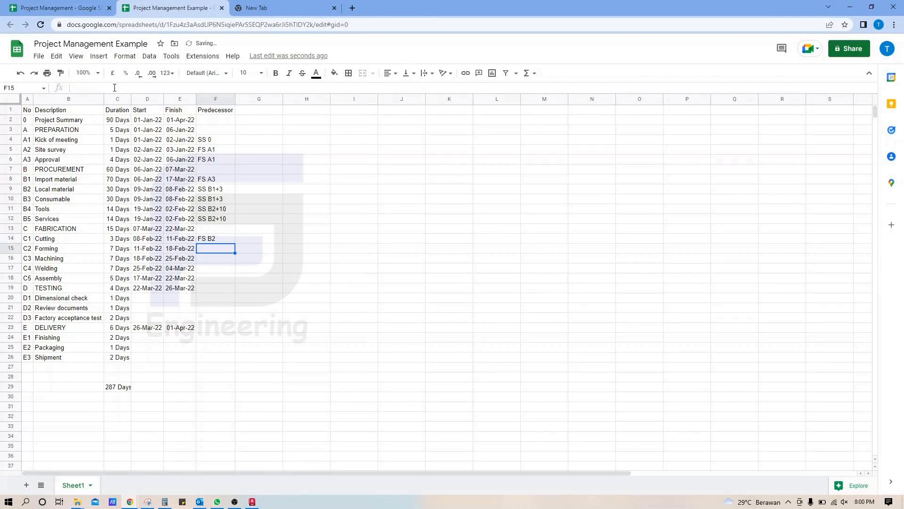
text(FS C1)
key(Return)
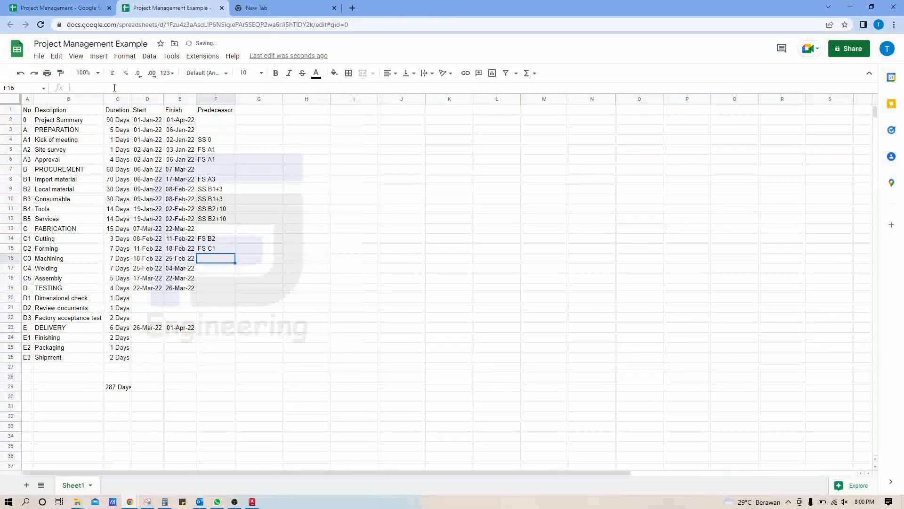
Enter the predecessors FS C2 for Machining in F16 and FS C3 for Welding in F17.
text(FS)
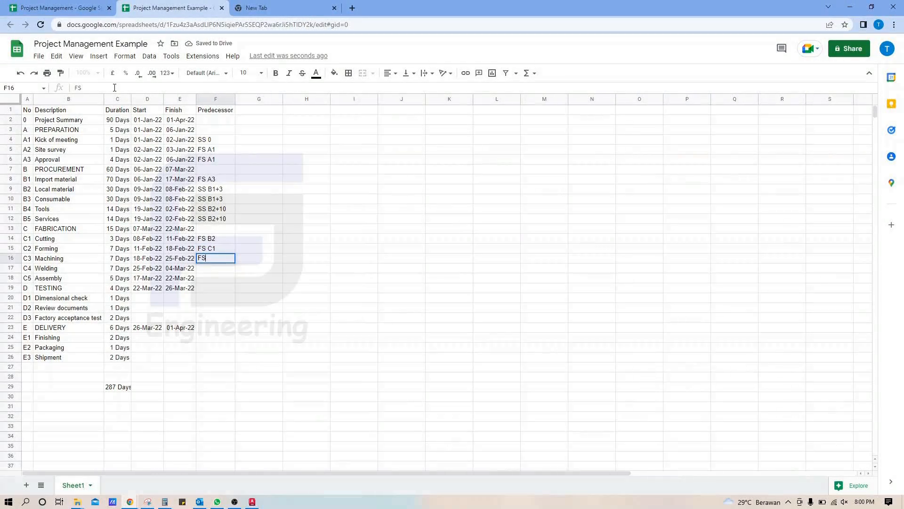
text( C2)
key(Return)
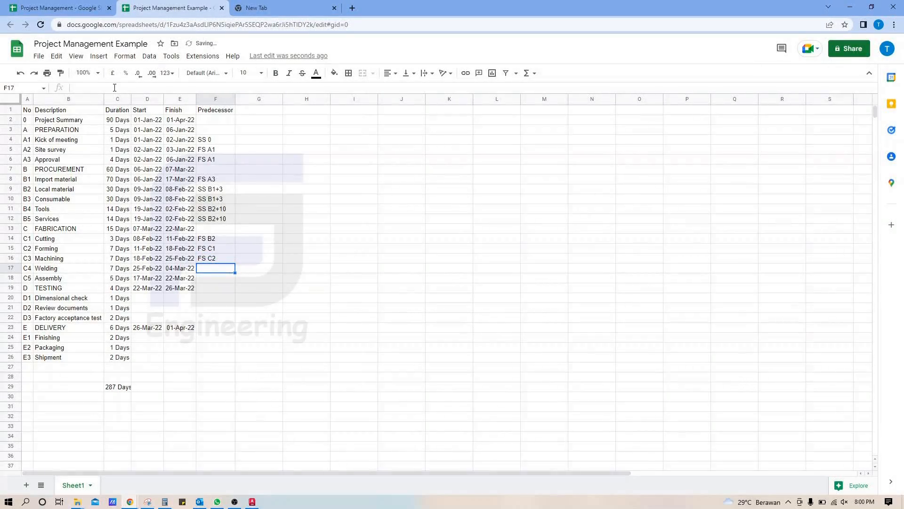
text(FS C3)
key(Return)
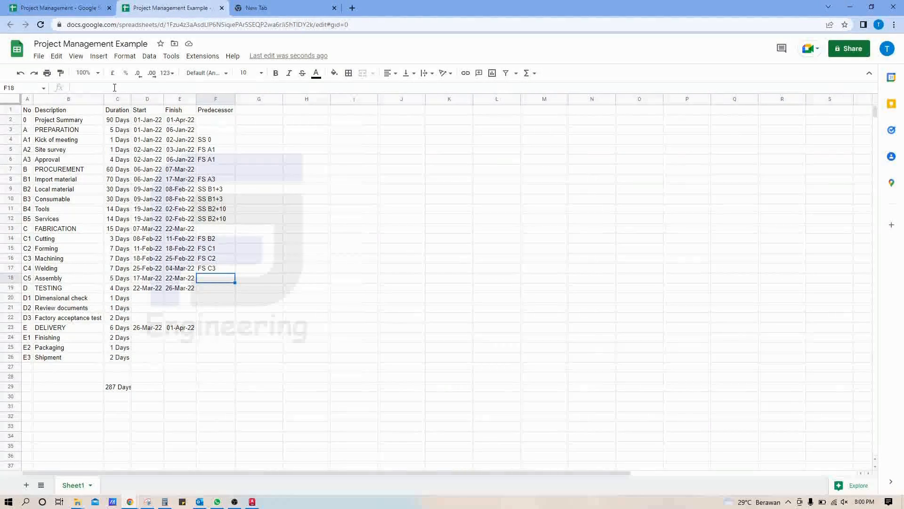
Enter FS Max(C4,B1) as the Assembly predecessor in F18.
text(FS Max()
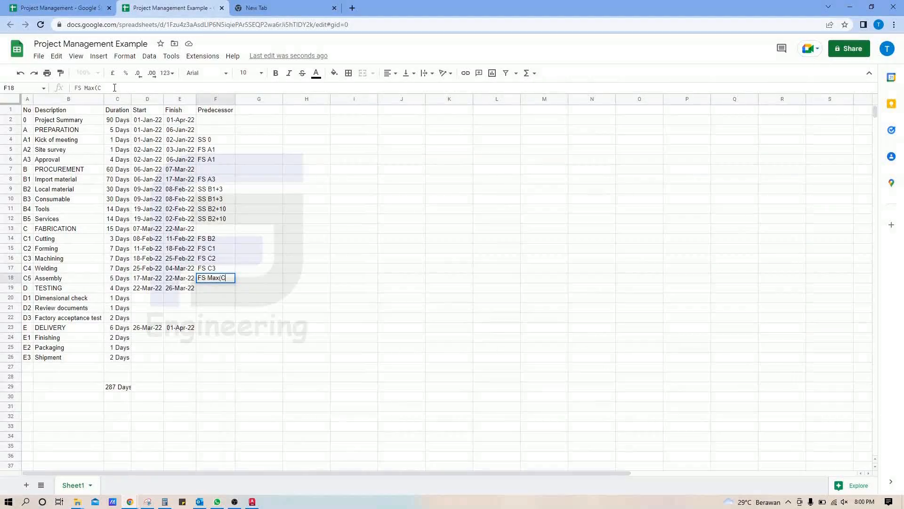
text(C4,B1))
key(Return)
Auto-fit the column widths of the whole sheet to their contents.
key(ctrl+a)
double_click(235, 99)
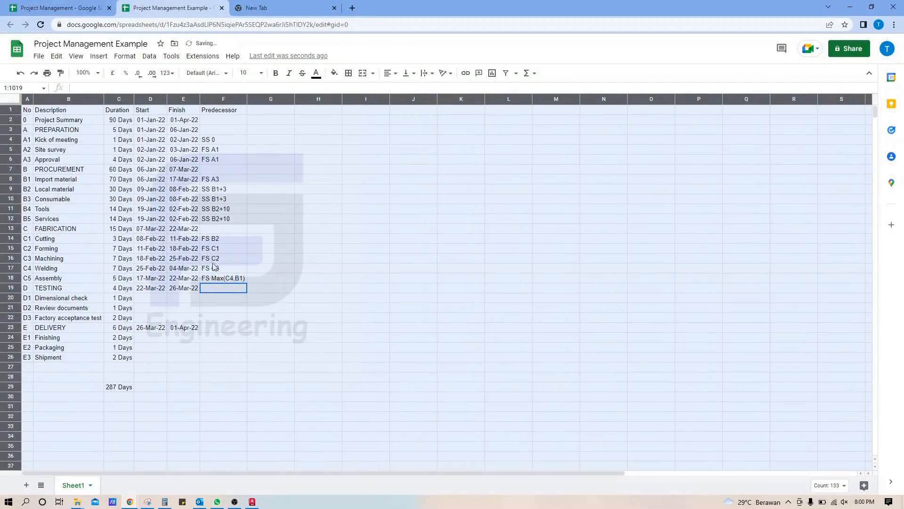
click(217, 271)
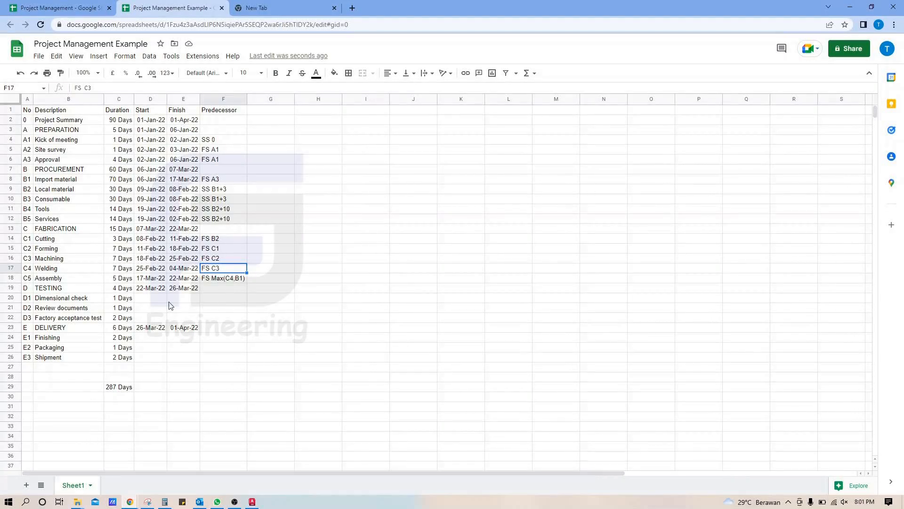
Link the Dimensional check start date in D20 to the Assembly finish date with =E18.
click(154, 300)
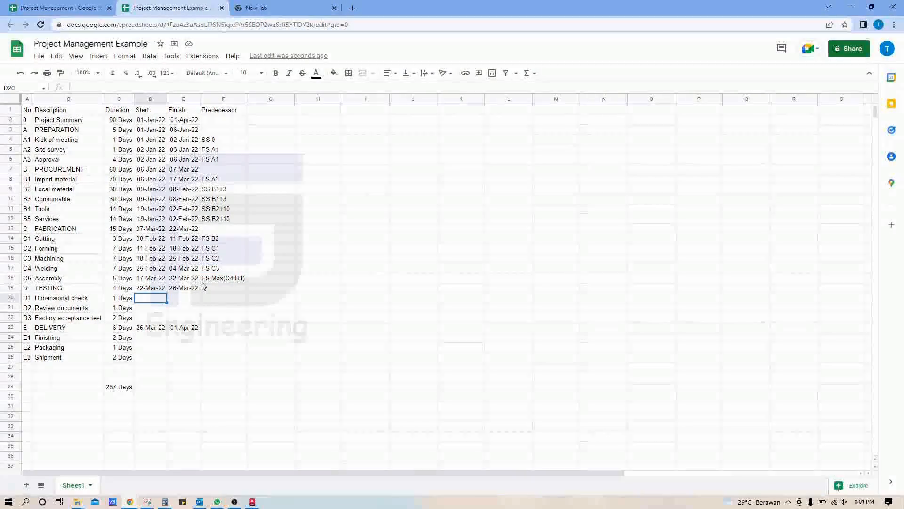
text(=)
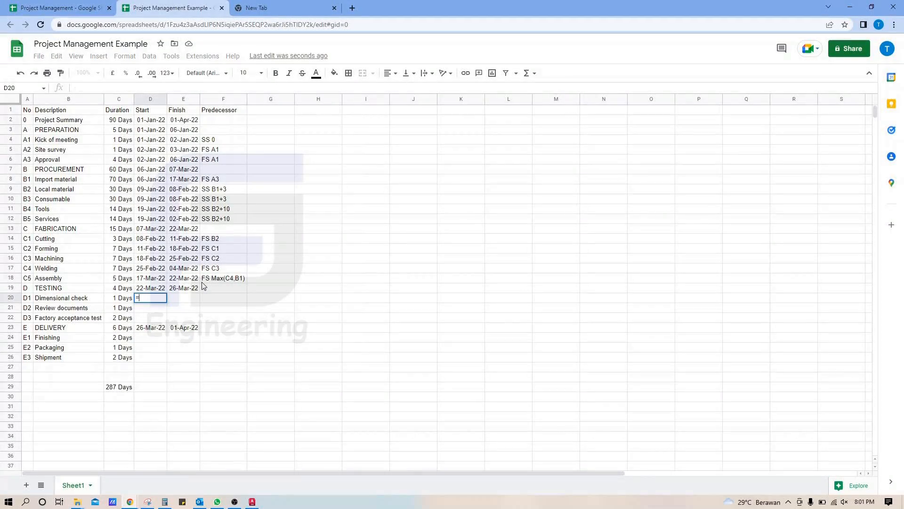
text(E18)
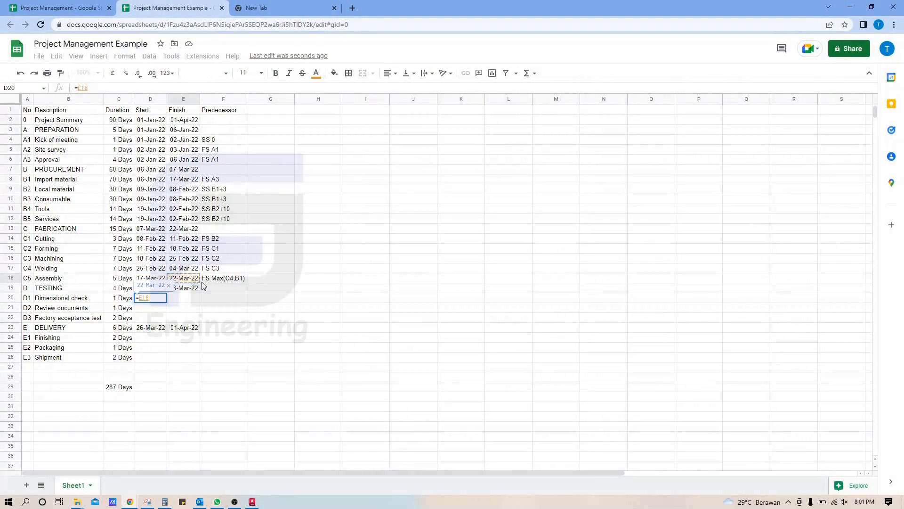
key(Return)
Copy the TESTING finish date formula from E19 to Dimensional check in E20.
key(Up)
key(Right)
key(Up)
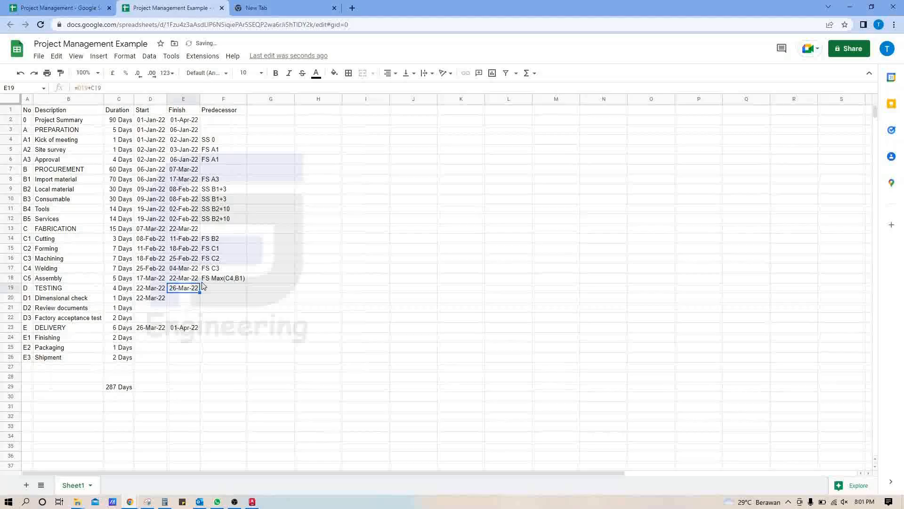
key(Down)
text(23-Mar-22)
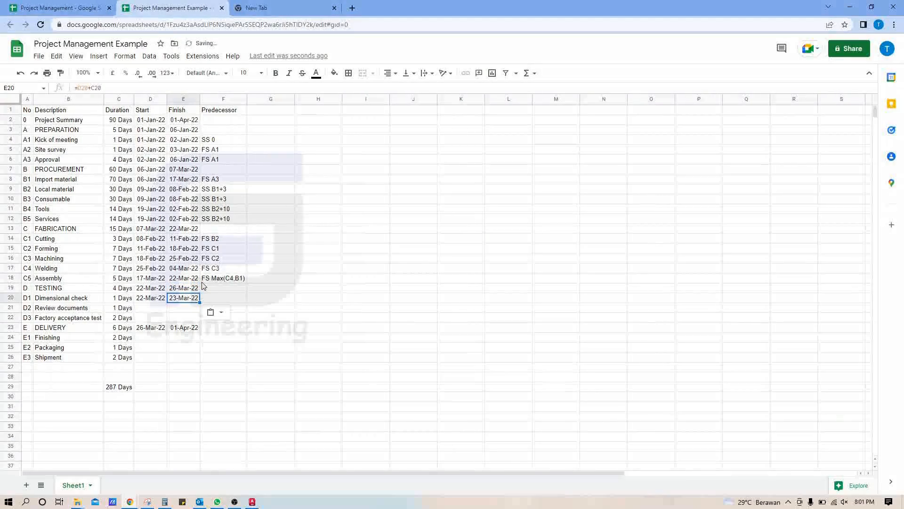
Link the Review documents start date in D21 to the Dimensional check finish date with =E20.
key(Down)
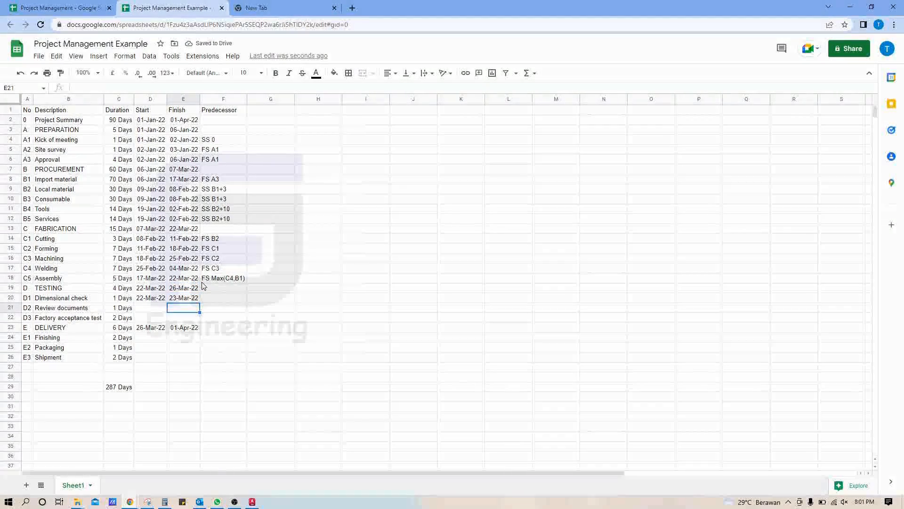
key(Left)
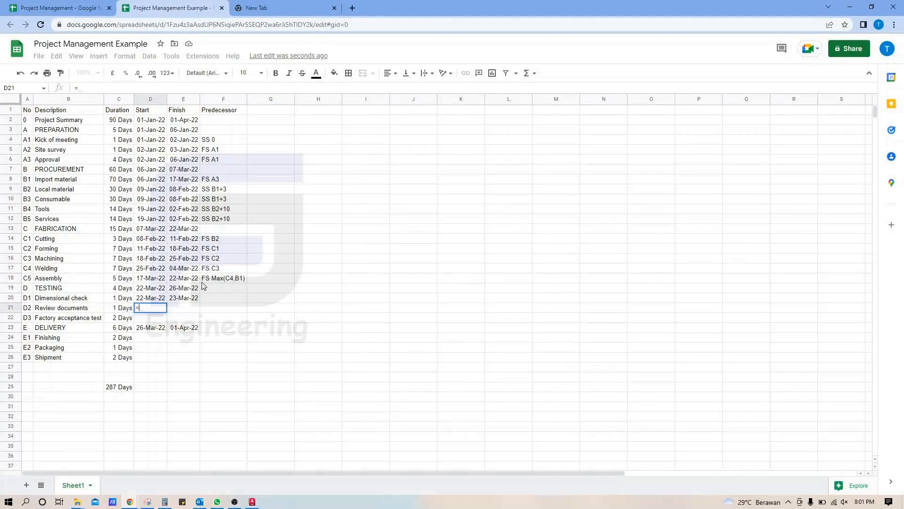
text(=)
key(Up)
key(Right)
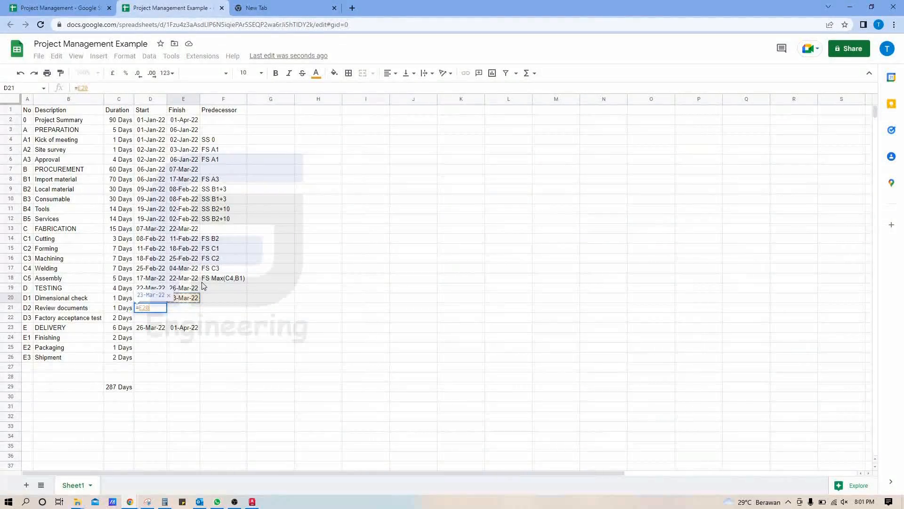
key(Return)
Copy the Dimensional check finish date formula from E20 to Review documents in E21.
key(Up)
key(Right)
key(Up)
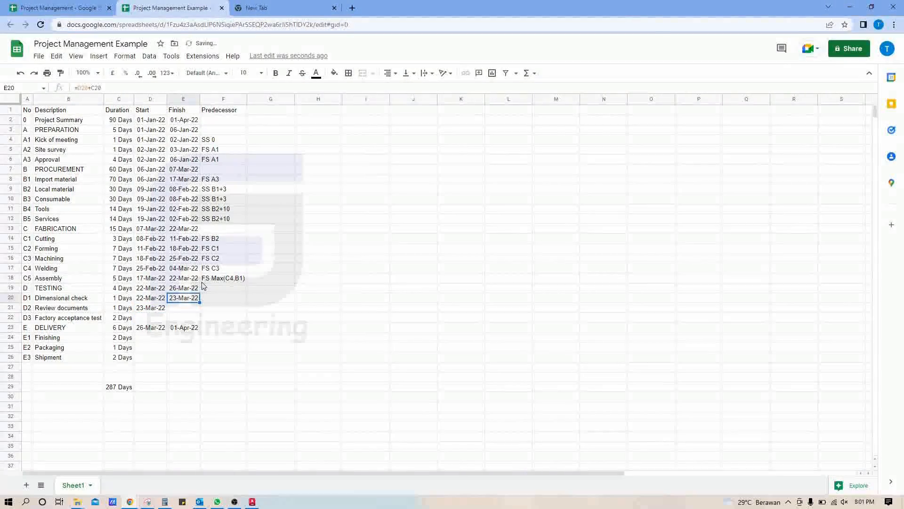
key(ctrl+c)
key(Down)
key(ctrl+v)
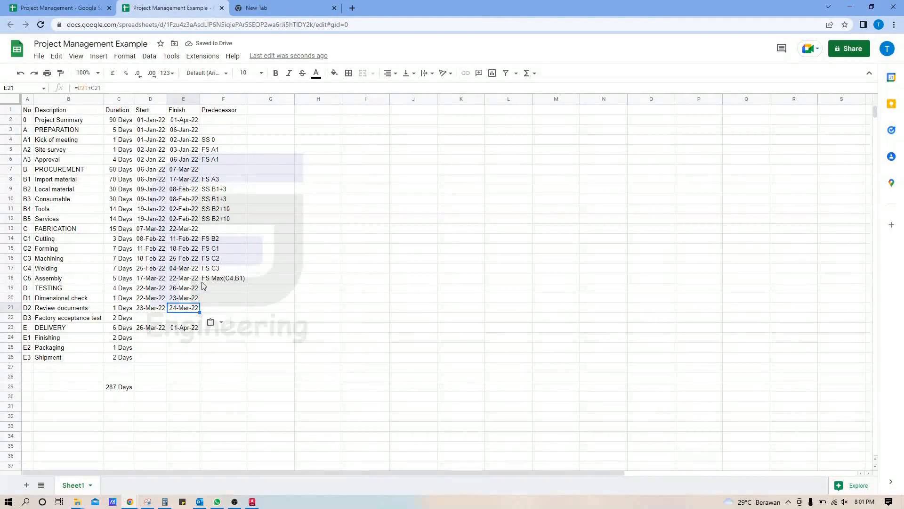
Set the Factory acceptance test start date in D22 to the later of the Dimensional check and Review documents finish dates with =max(E20,E21).
key(Left)
key(Down)
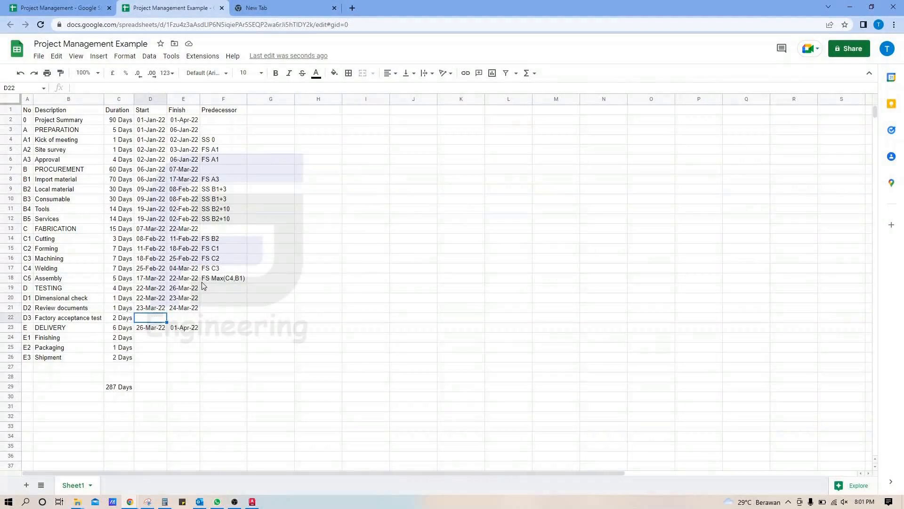
text(=max)
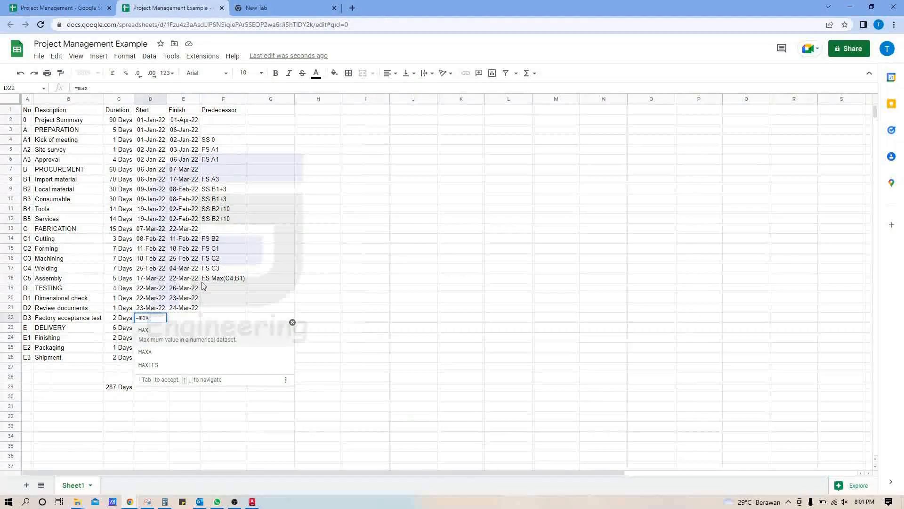
text(()
key(Up)
key(Up)
key(Right)
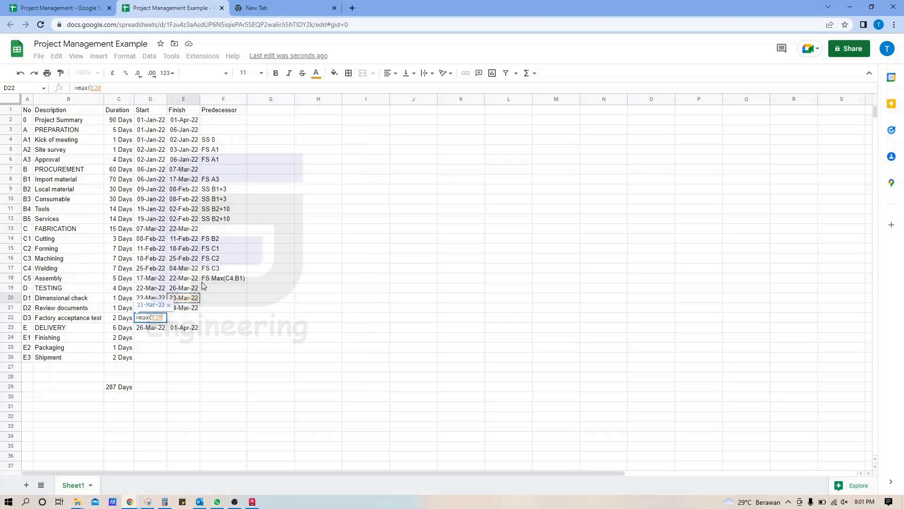
text(,)
key(Up)
key(Up)
key(Right)
key(Down)
text())
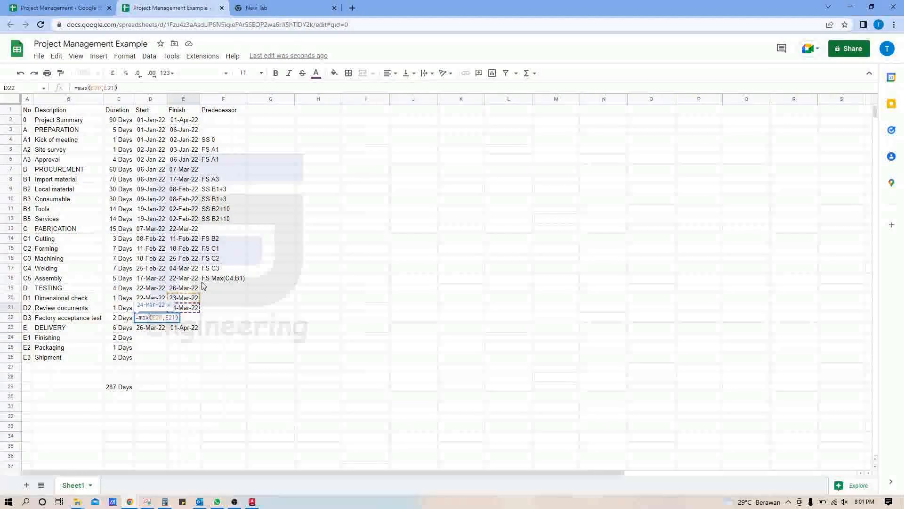
key(Return)
Paste the copied finish date formula into E22 for the Factory acceptance test.
key(Right)
key(Up)
key(Up)
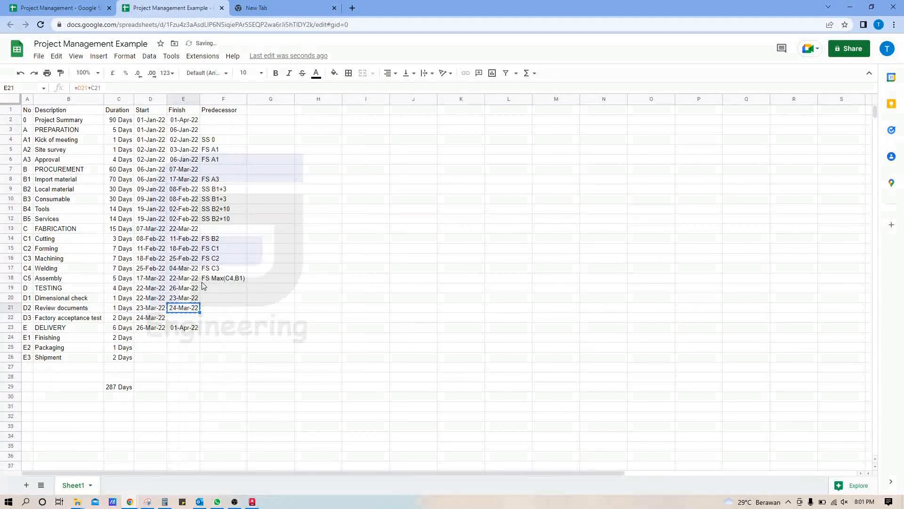
key(Down)
key(ctrl+v)
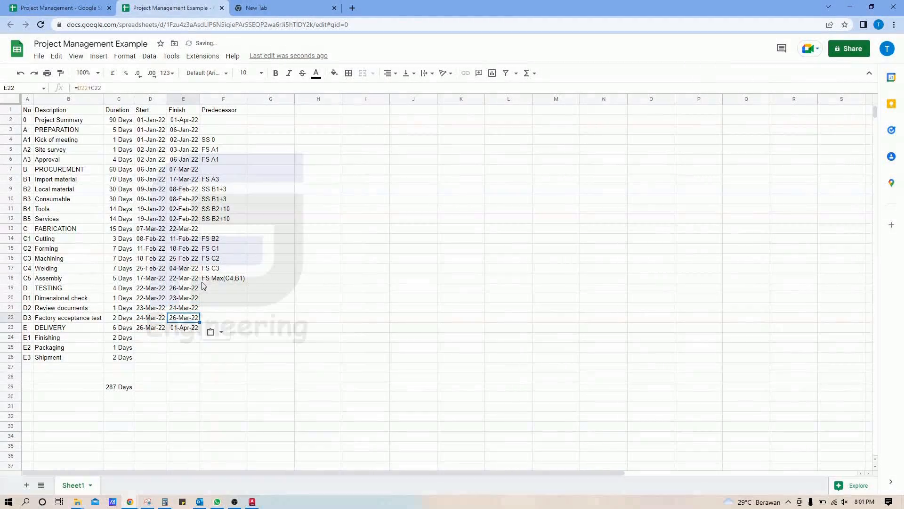
Enter the predecessors FS C5 for Dimensional check in F20 and FS D1 for Review documents in F21.
key(Up)
key(Up)
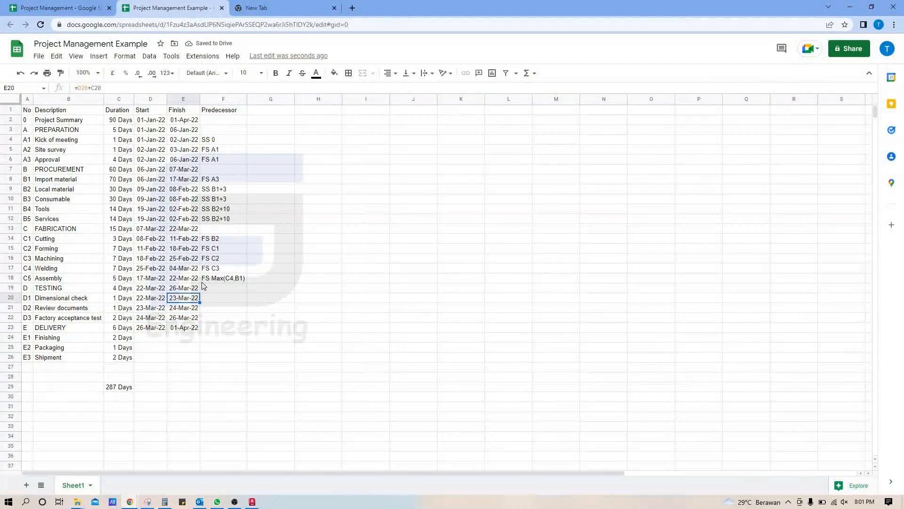
key(Right)
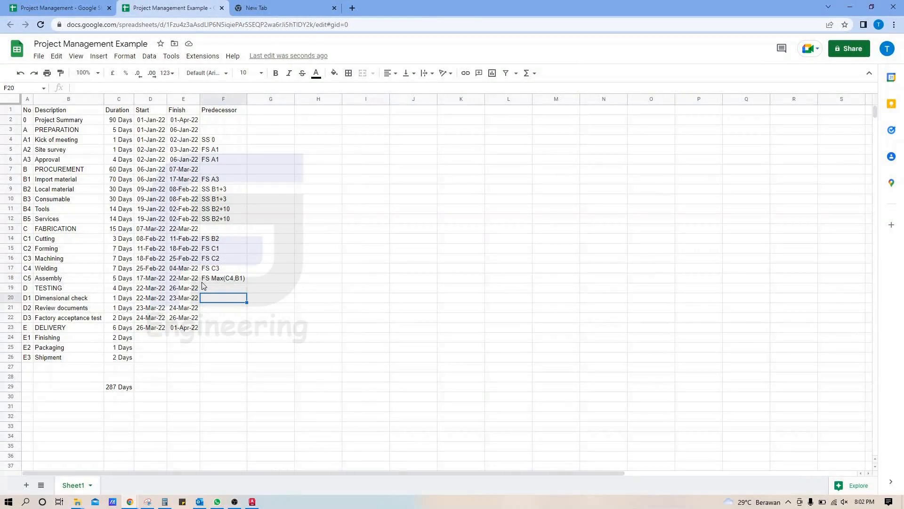
text(FS C)
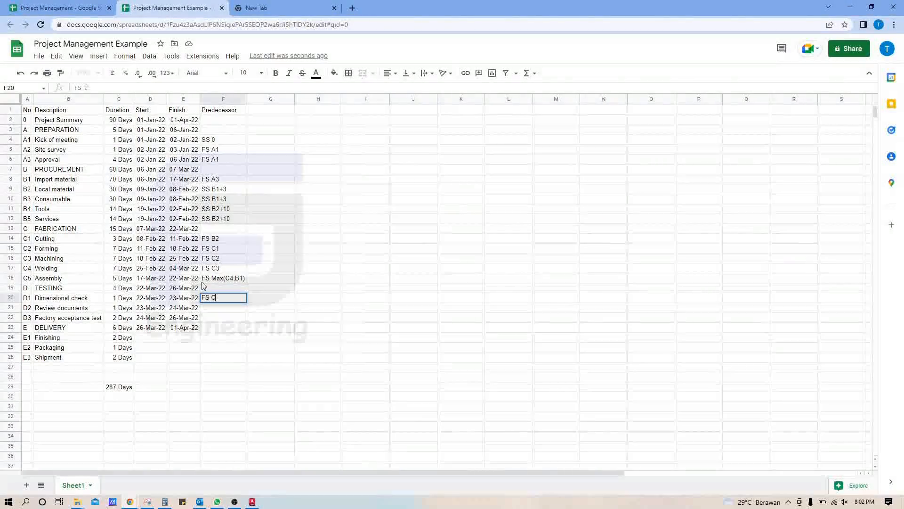
text(5)
key(Return)
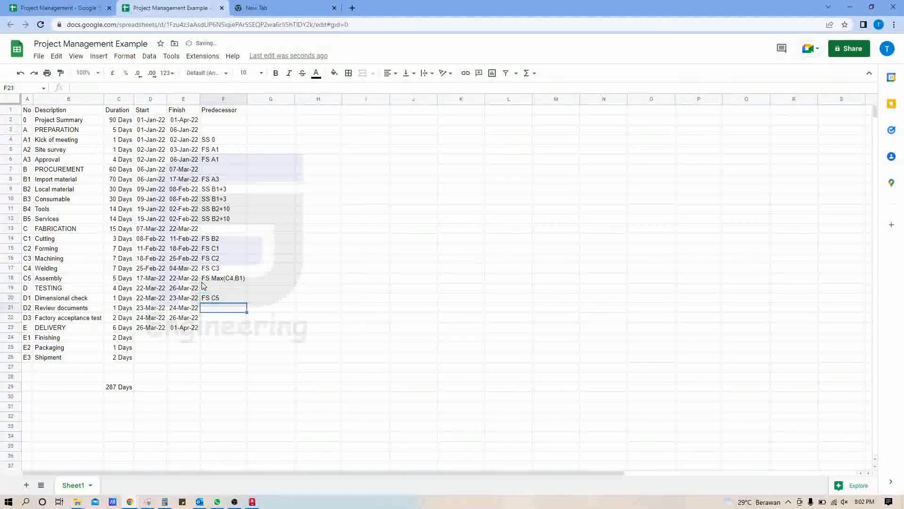
text(FS)
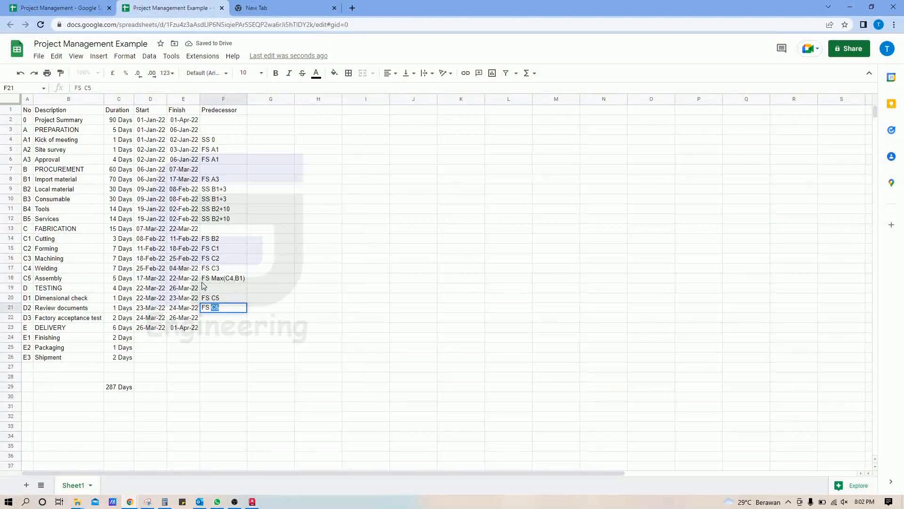
text( D1)
key(Return)
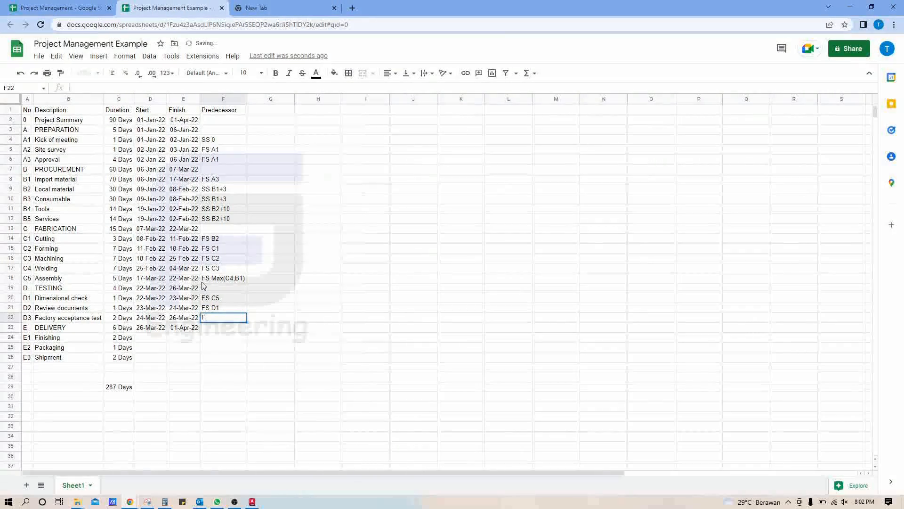
Start the Factory acceptance test predecessor in F22 with FS Max(.
text(FS Max()
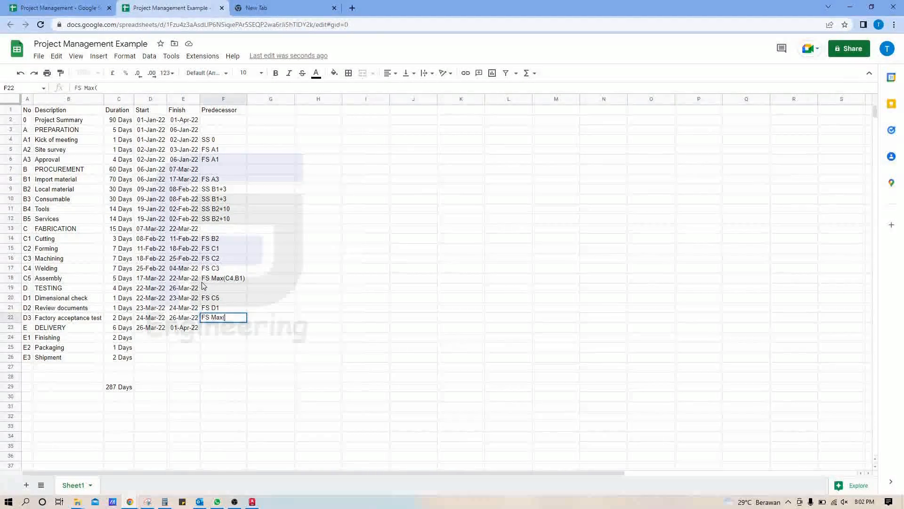
Complete the Factory acceptance test's predecessor as FS Max(D1, D2).
text(, D2))
key(Return)
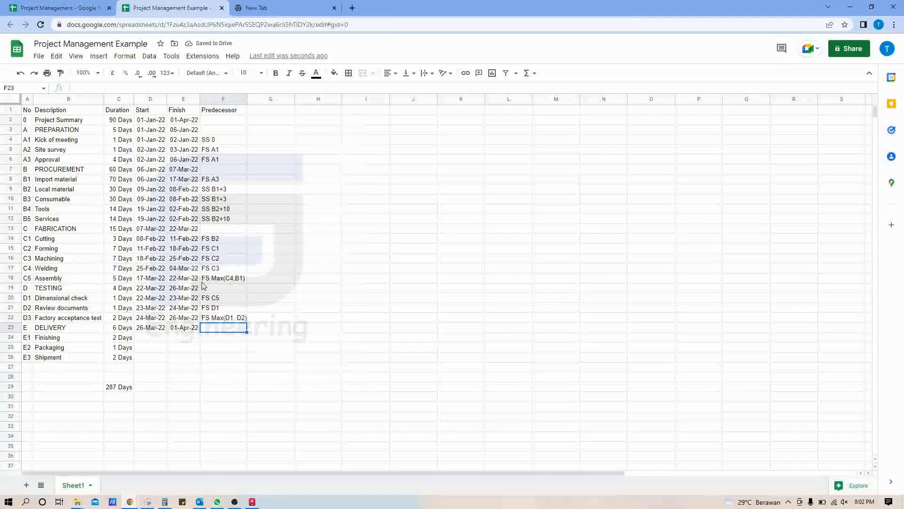
Set the Start of Finishing to the Factory acceptance test's finish date with the formula =E22.
key(Down)
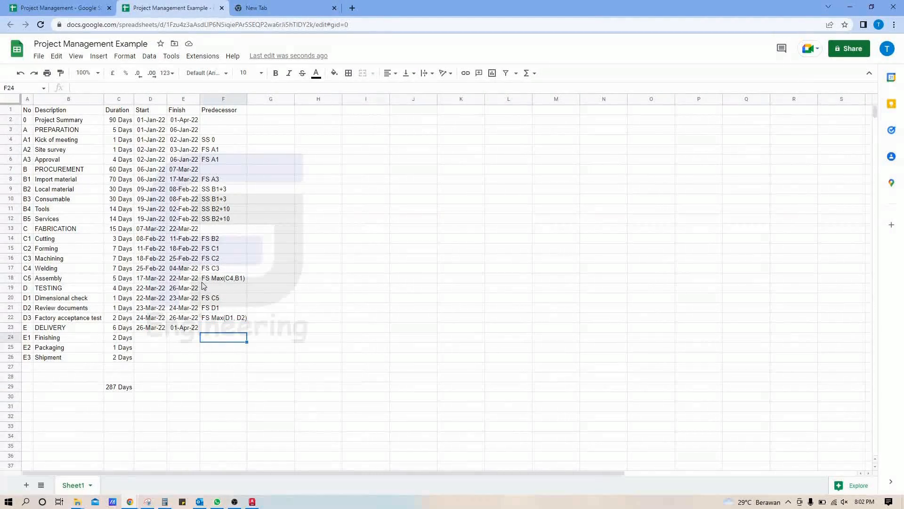
key(Left)
key(Left)
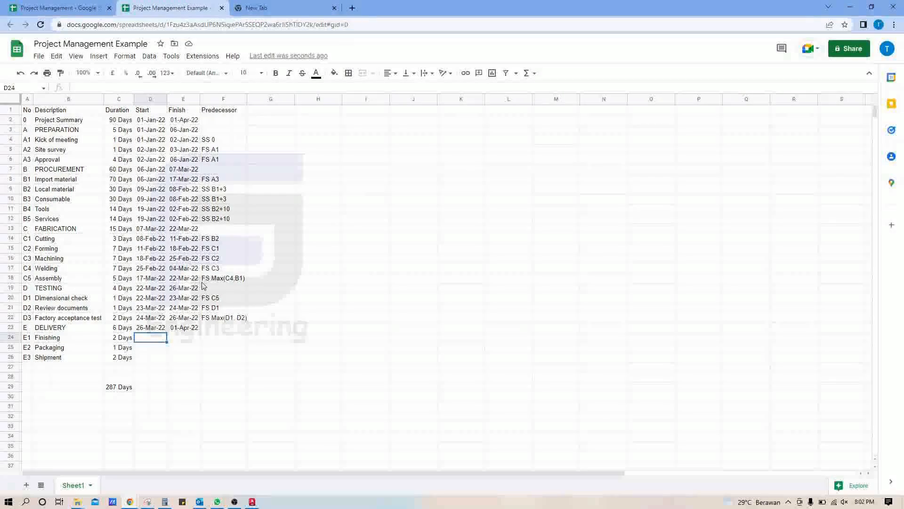
text(=)
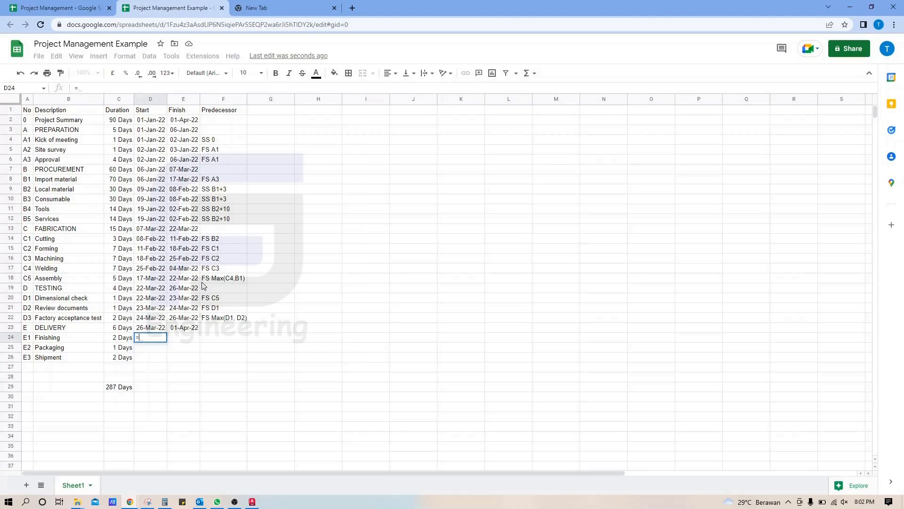
key(Up)
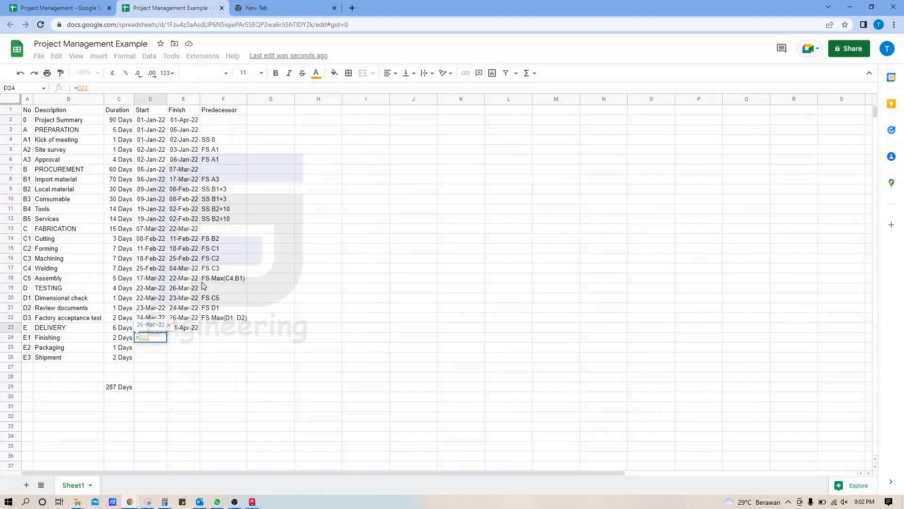
key(Up)
key(Right)
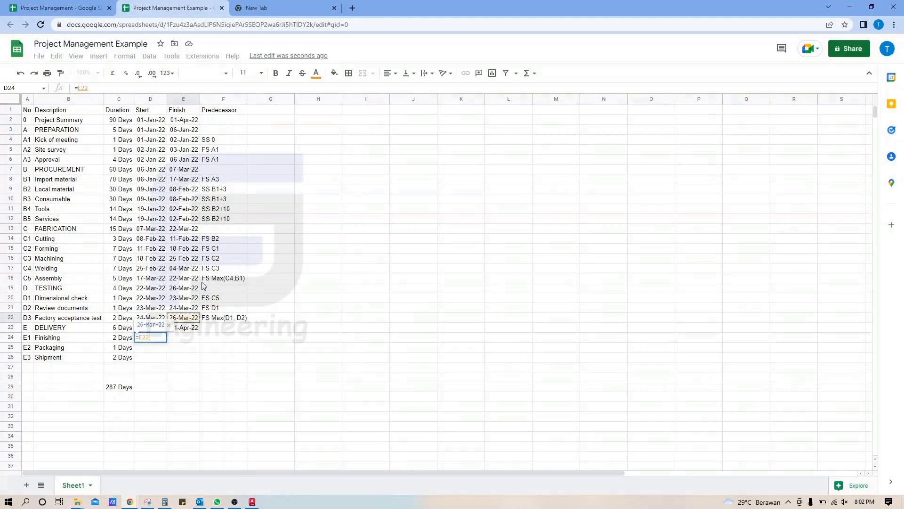
key(Return)
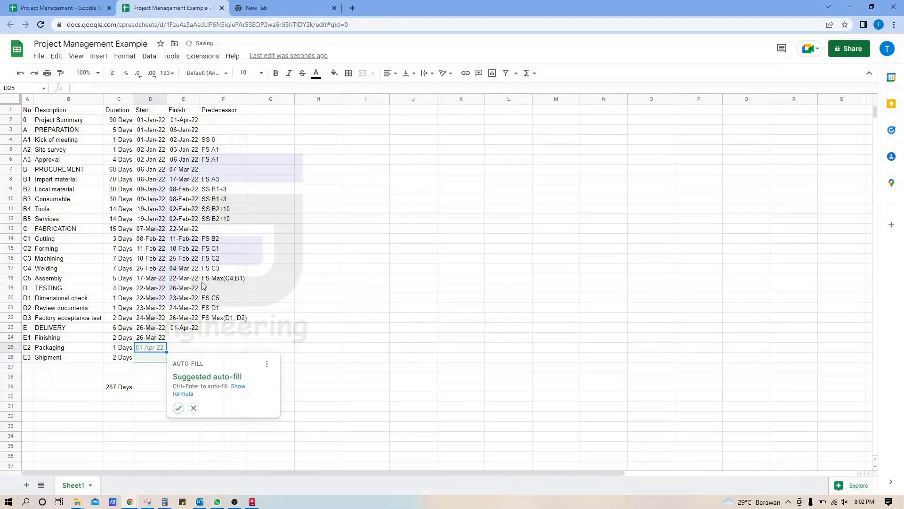
Copy the DELIVERY row's finish formula into the Finish cell of Finishing.
key(Right)
key(Up)
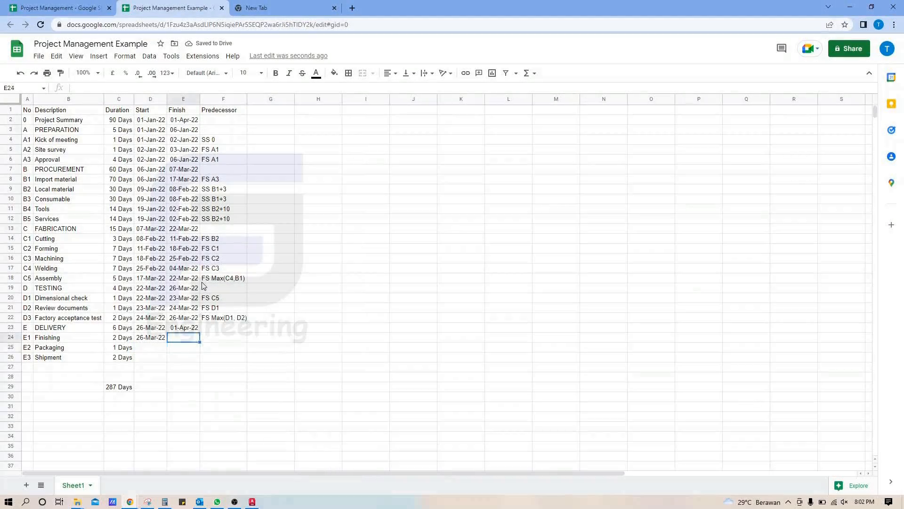
key(Up)
key(ctrl+c)
key(Down)
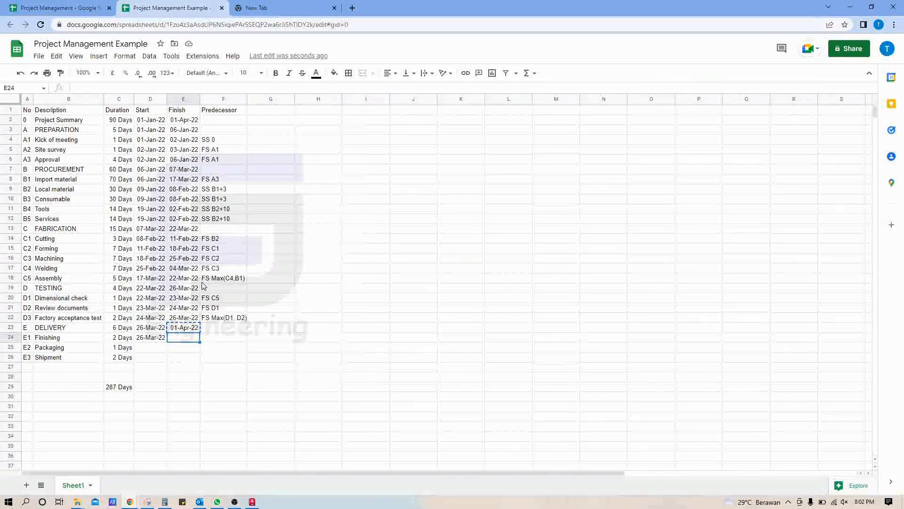
key(ctrl+v)
Set the Start of Packaging to the finish date of Finishing with the formula =E24.
key(Down)
key(Left)
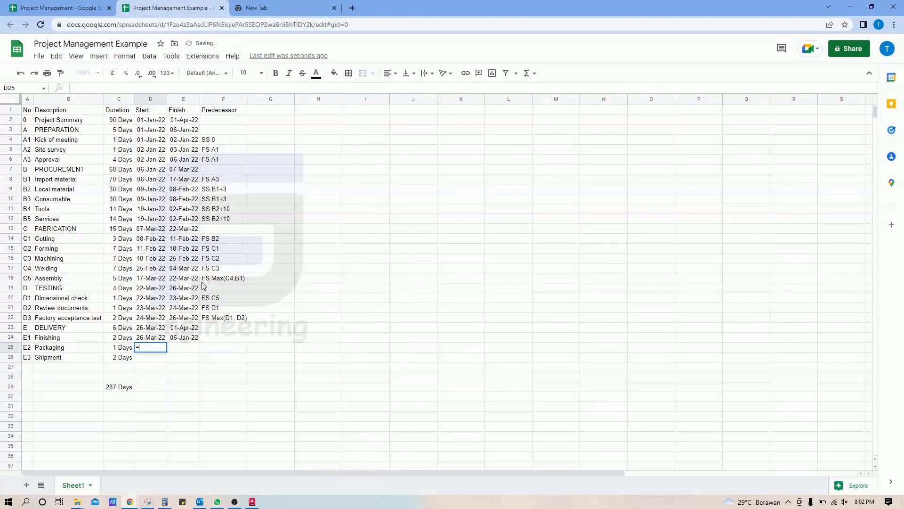
text(=E24)
key(Return)
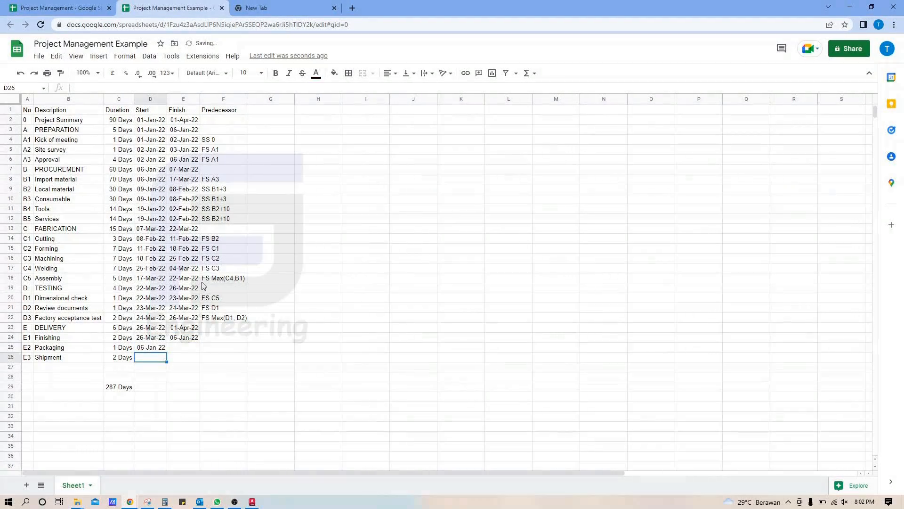
Copy the finish formula of Finishing into the Finish cell of Packaging.
key(Up)
key(Right)
key(Up)
key(ctrl+c)
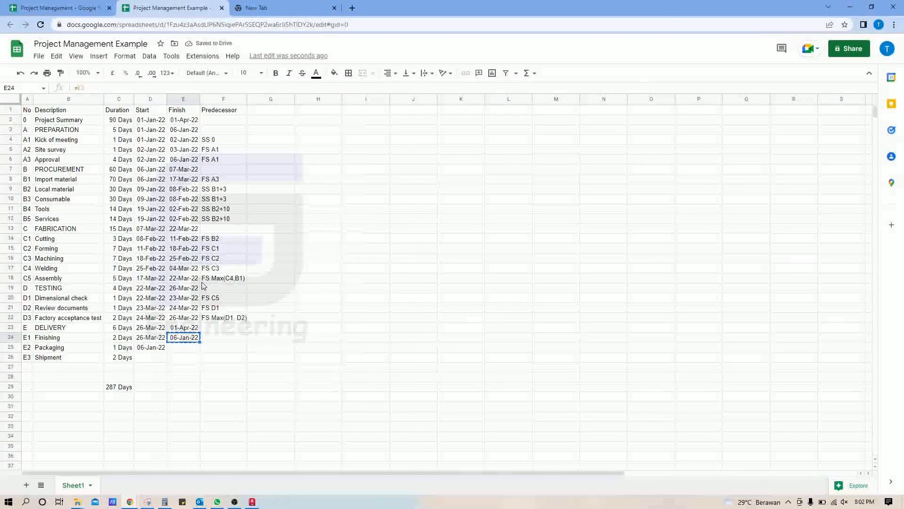
key(Down)
key(ctrl+v)
Set the Start of Shipment to the finish date of Packaging with the formula =E25.
key(Left)
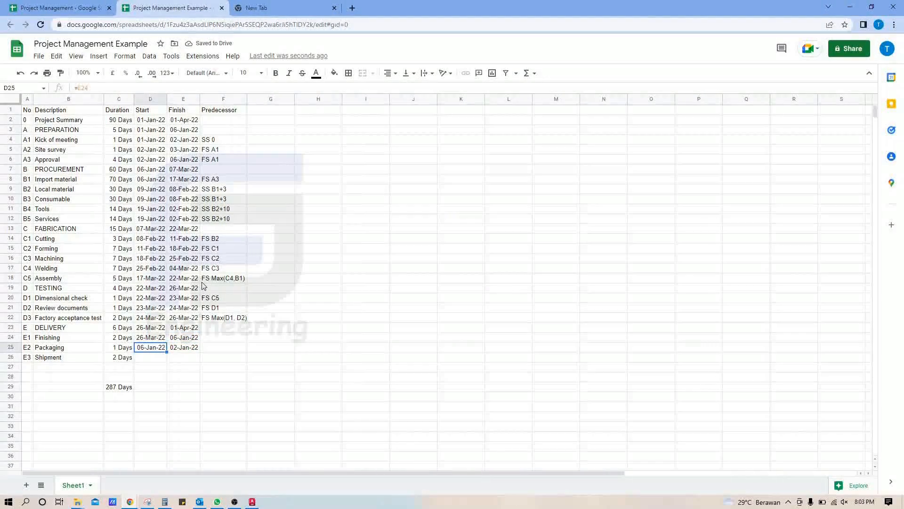
key(Down)
text(=)
key(Up)
key(Right)
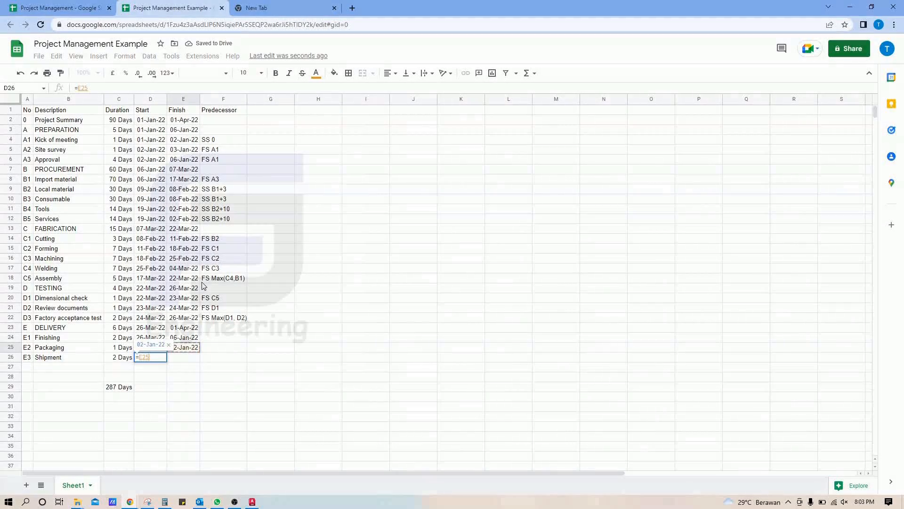
key(Return)
Copy the Factory acceptance test's start-plus-duration finish formula from E22 into the Finish cells of Finishing and Packaging.
key(Up)
key(Up)
key(Up)
key(Right)
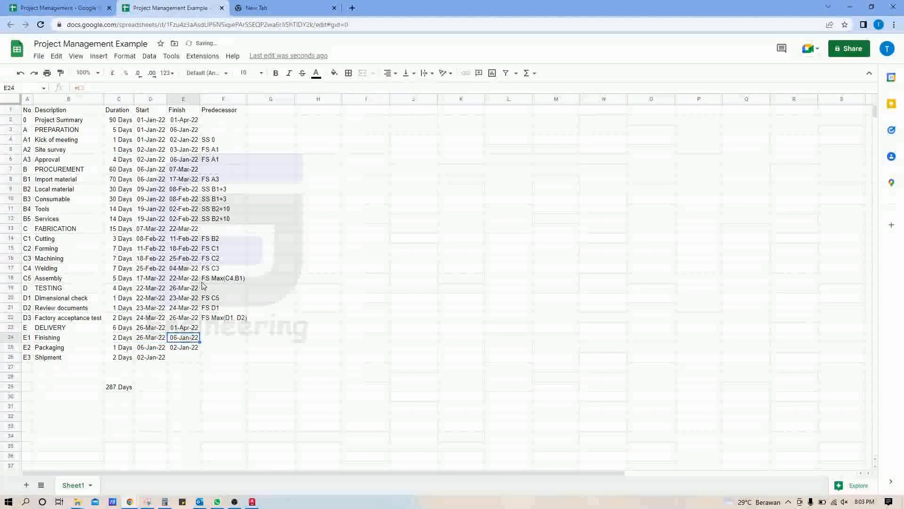
key(Up)
key(Up)
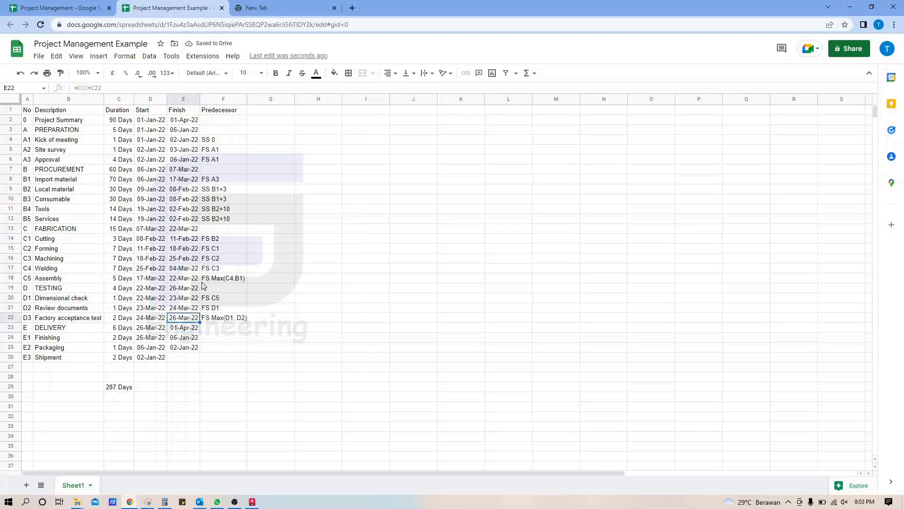
key(ctrl+c)
key(Down)
key(Down)
key(ctrl+v)
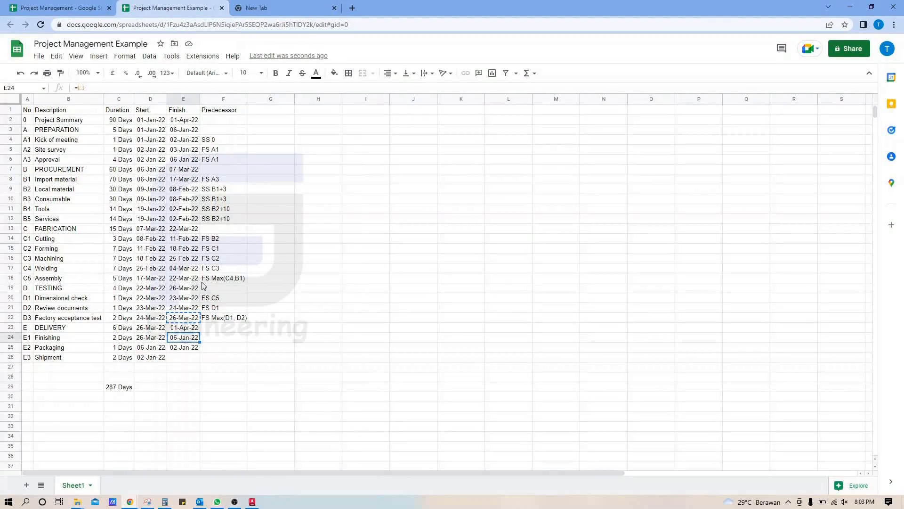
key(Down)
key(ctrl+v)
Set the Finish of Shipment to the Project Summary's finish date with the formula =E2.
key(Down)
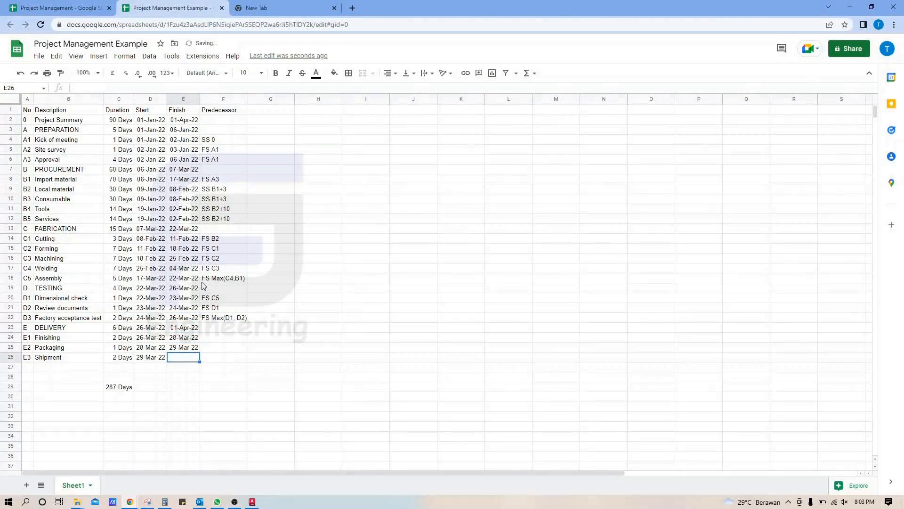
text(=E24)
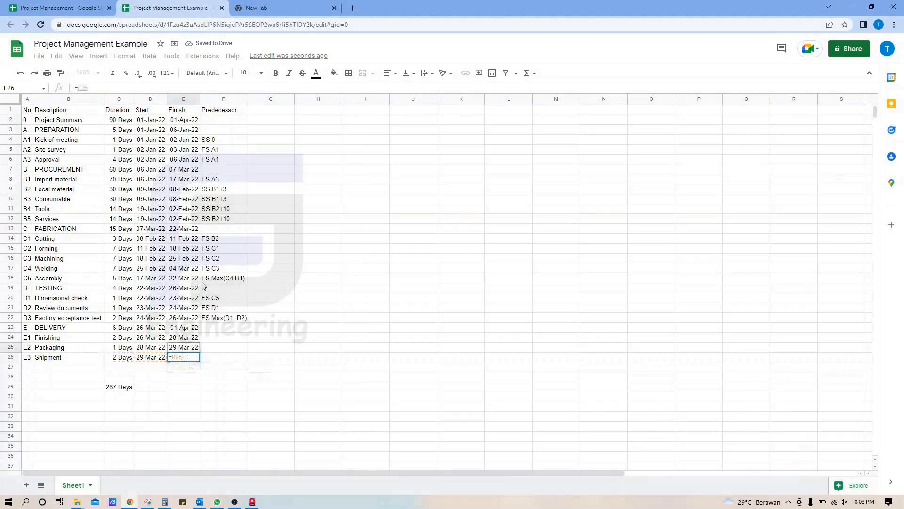
key(Up)
key(Up)
key(Up)
key(Up)
key(Up)
key(Up)
key(Up)
key(Up)
key(Up)
key(Up)
key(Up)
key(Up)
key(Up)
key(Up)
key(Up)
key(Up)
key(Up)
key(Up)
key(Up)
key(Up)
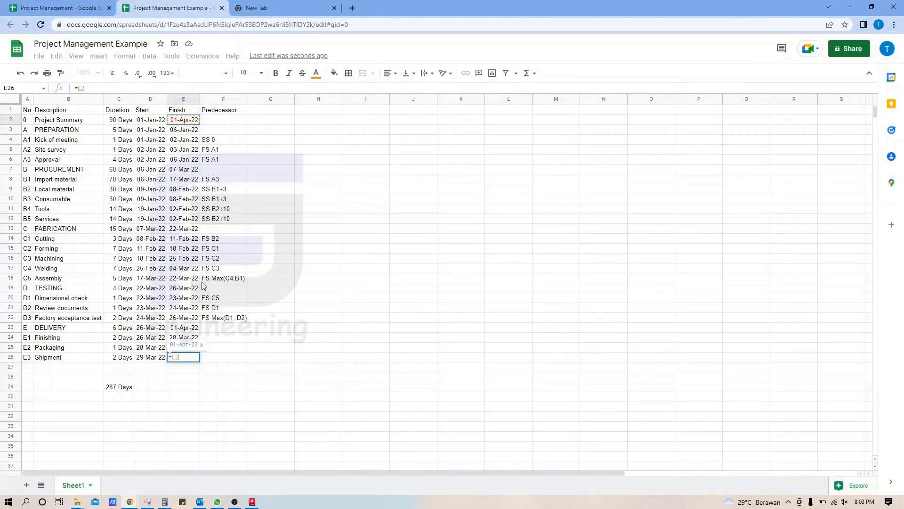
key(Return)
Enter FS D3 as the predecessor of Finishing.
key(Up)
key(Up)
key(Right)
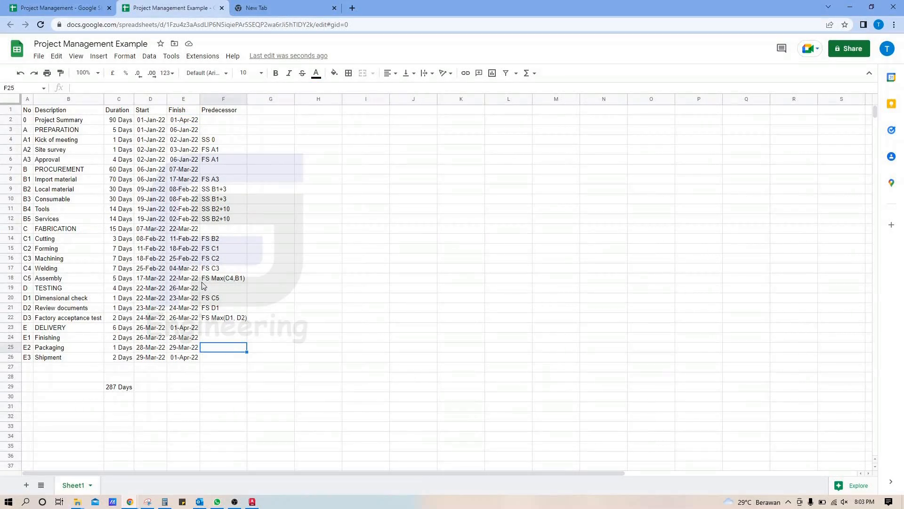
key(Up)
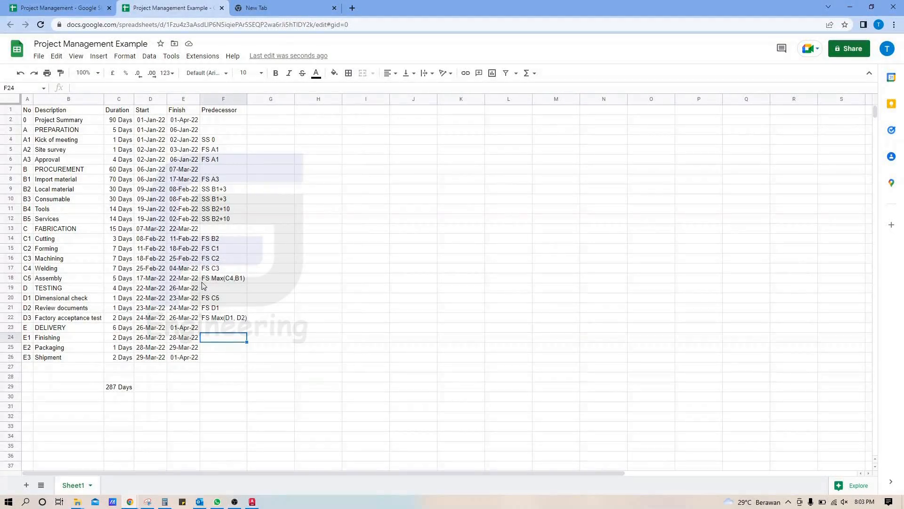
text(FS D3)
key(Return)
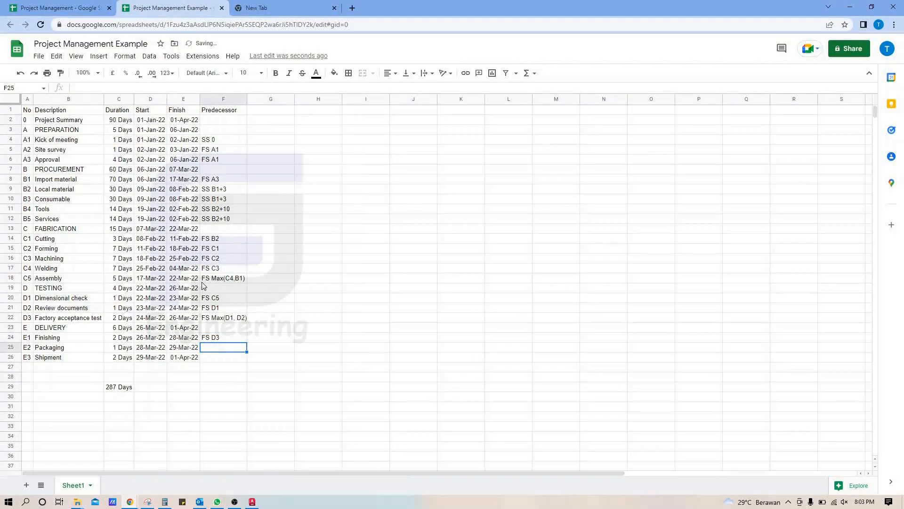
Enter FS E1 as the predecessor of Packaging and FS E3 as the predecessor of Shipment.
text(FS)
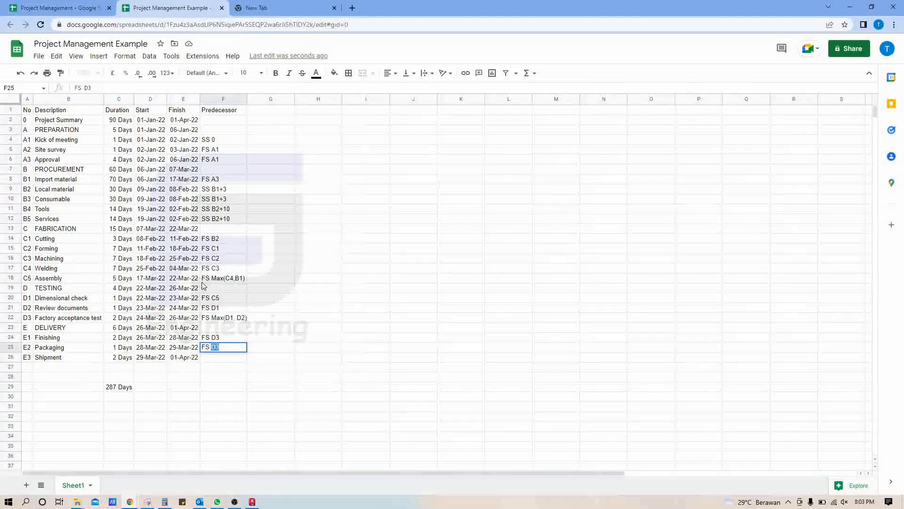
text( E1)
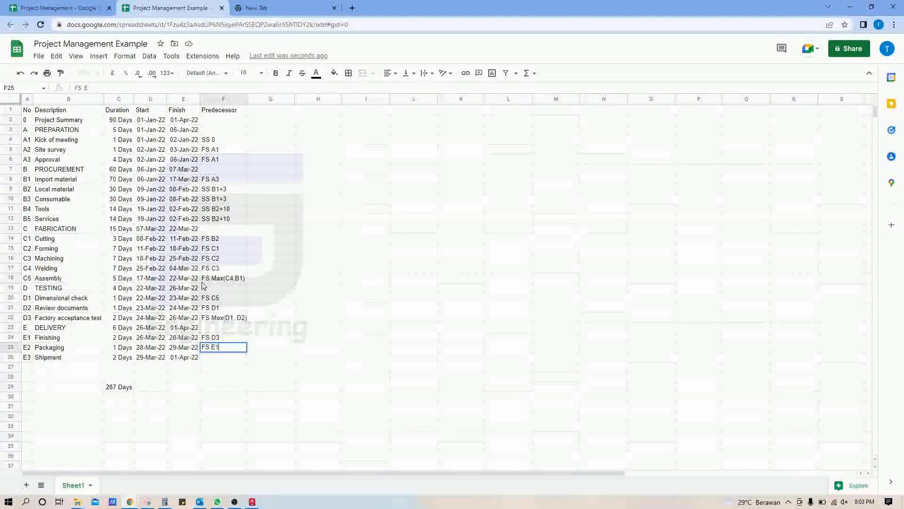
key(Return)
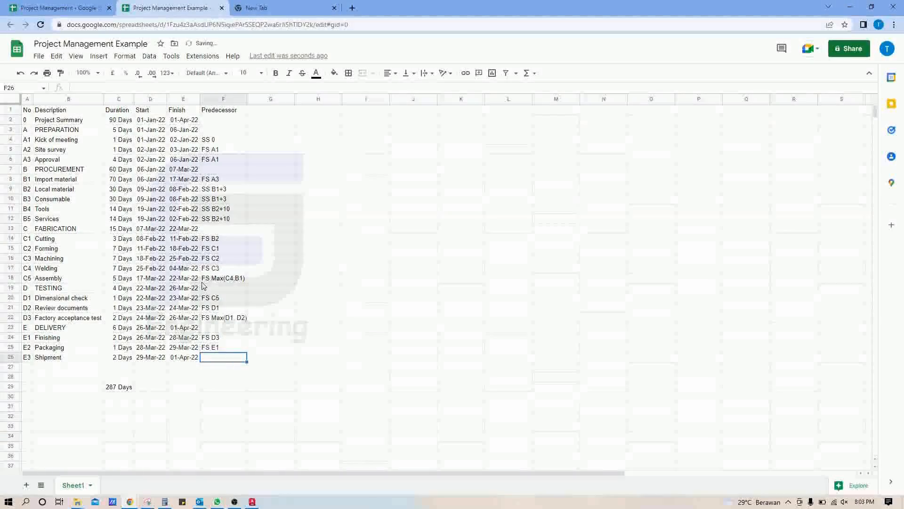
text(FS )
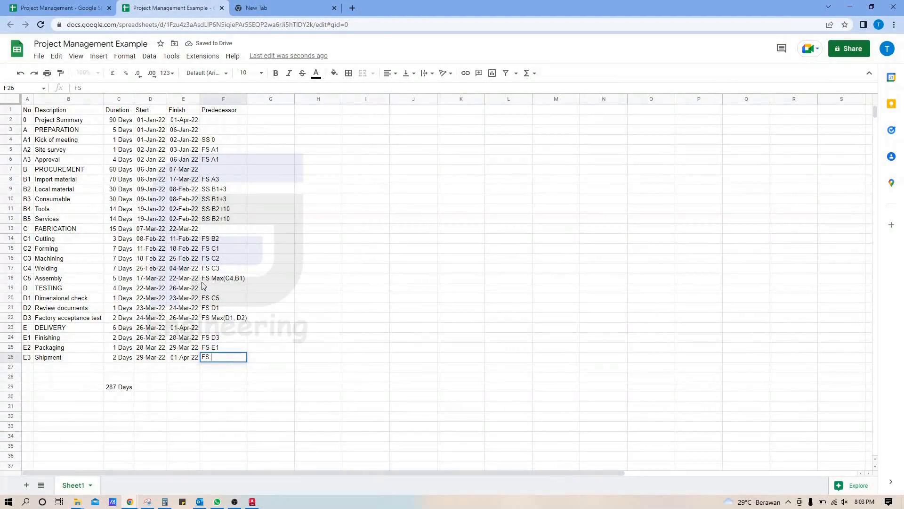
text(E3)
key(Return)
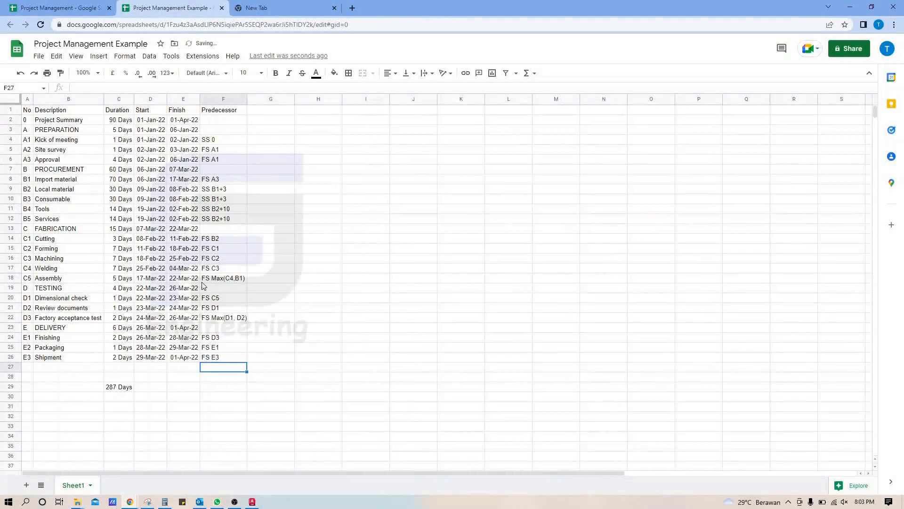
Clear the start, finish and duration values of the PREPARATION summary row.
click(156, 132)
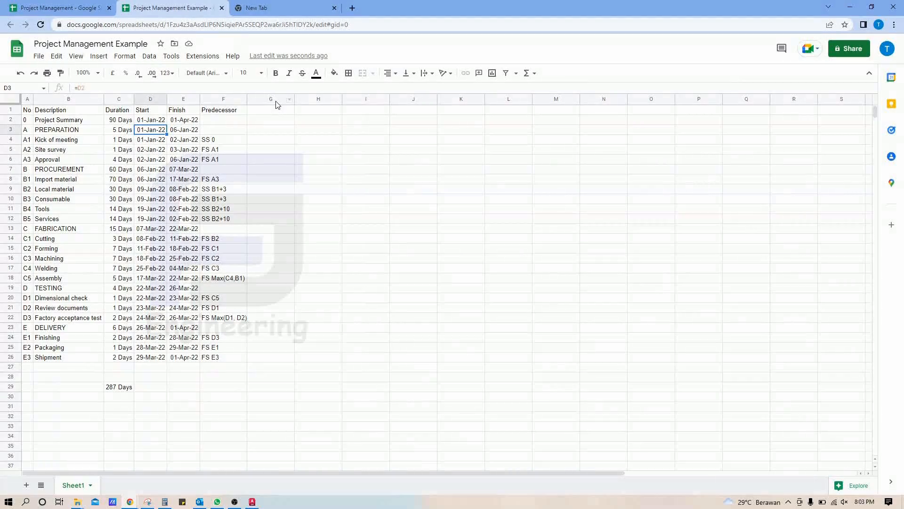
key(shift+Right)
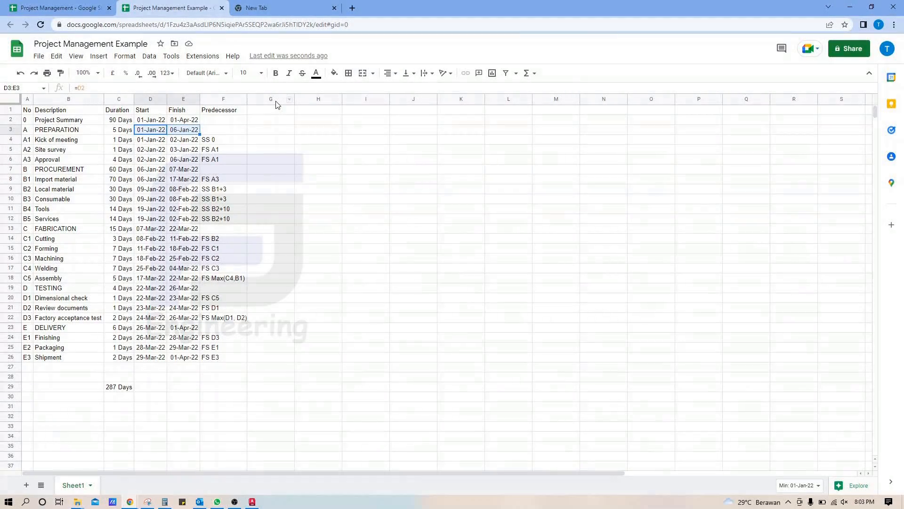
key(Delete)
key(Left)
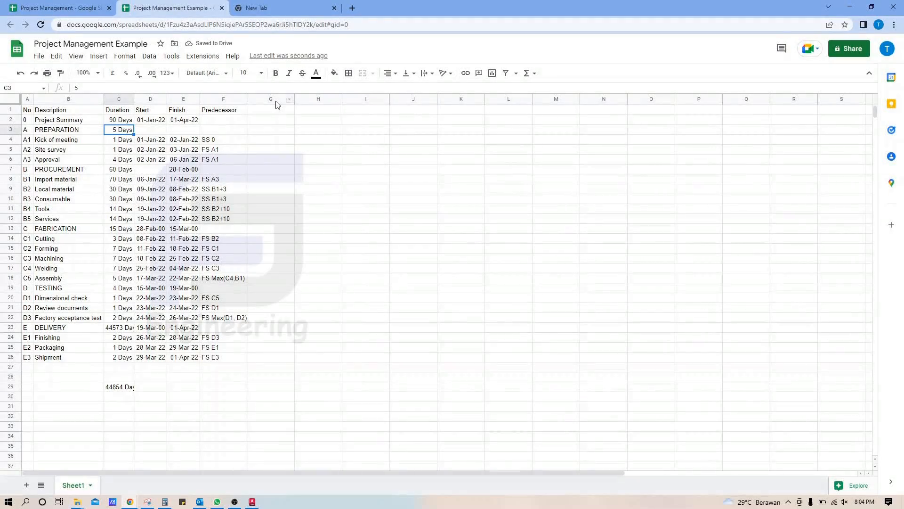
key(Delete)
Clear the duration, start and finish values of the PROCUREMENT summary row.
key(Down)
key(Down)
key(Down)
key(Down)
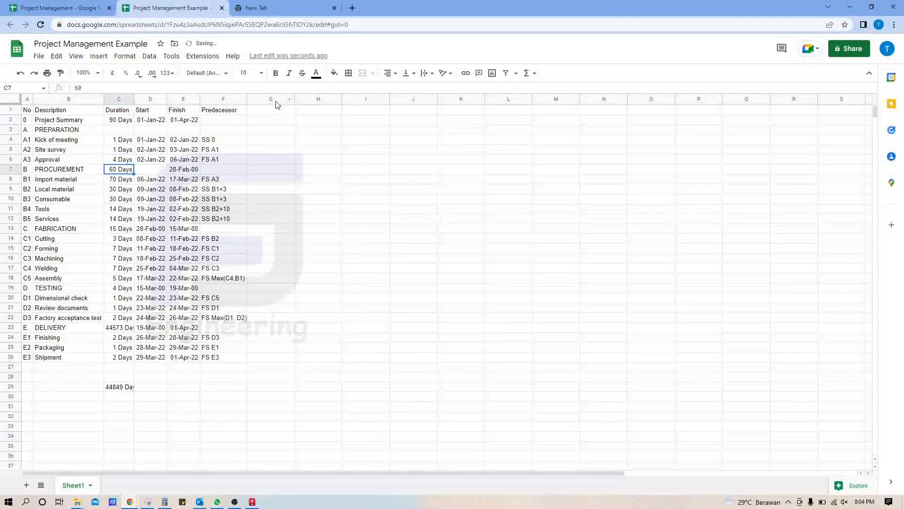
key(shift+Right)
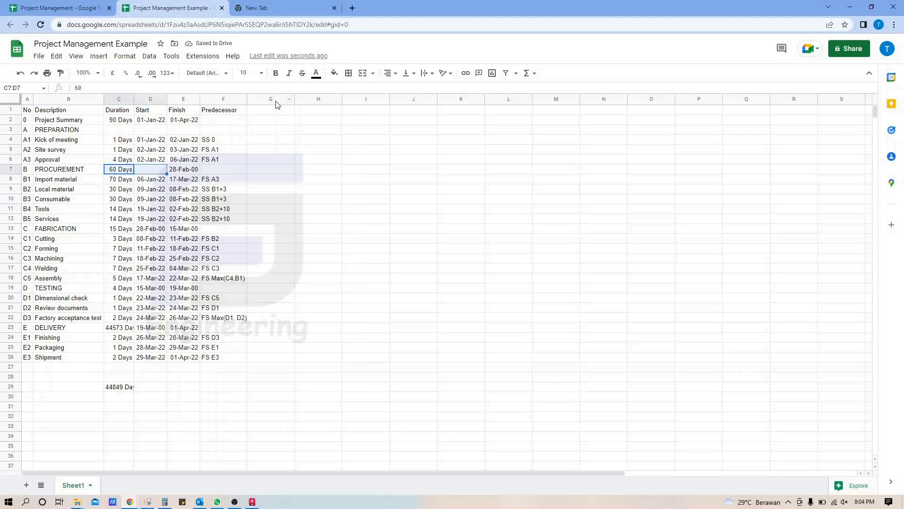
key(shift+Right)
key(shift+Right)
key(shift+Left)
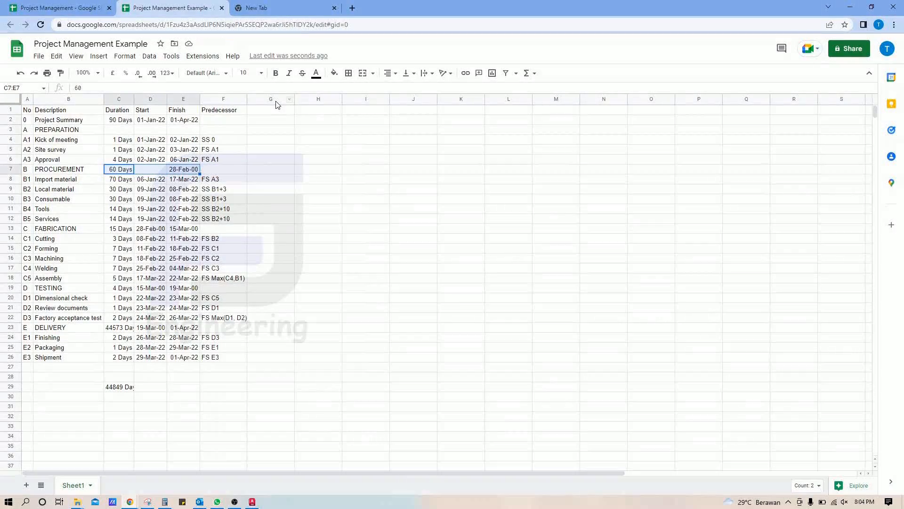
key(Delete)
Clear the duration, start and finish values of the FABRICATION summary row.
key(Down)
key(Down)
key(Down)
key(Down)
key(Down)
key(Down)
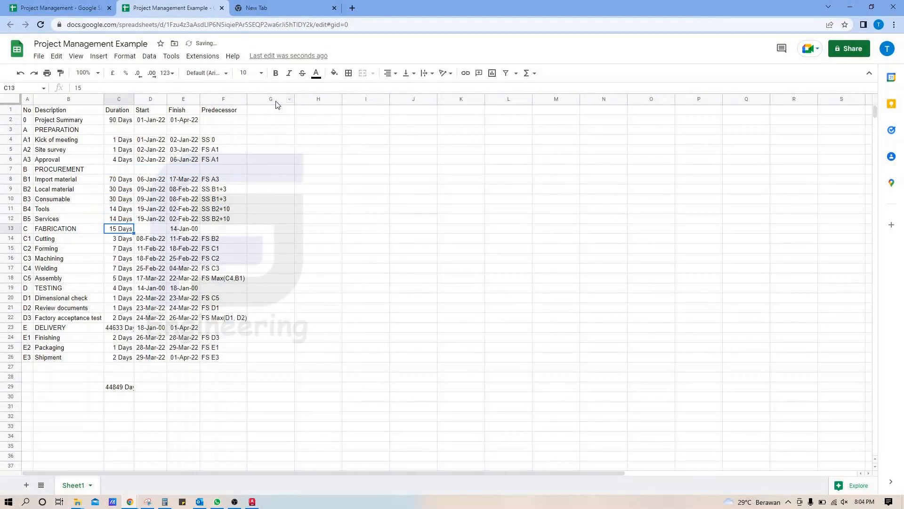
key(shift+Right)
key(shift+Right)
key(Delete)
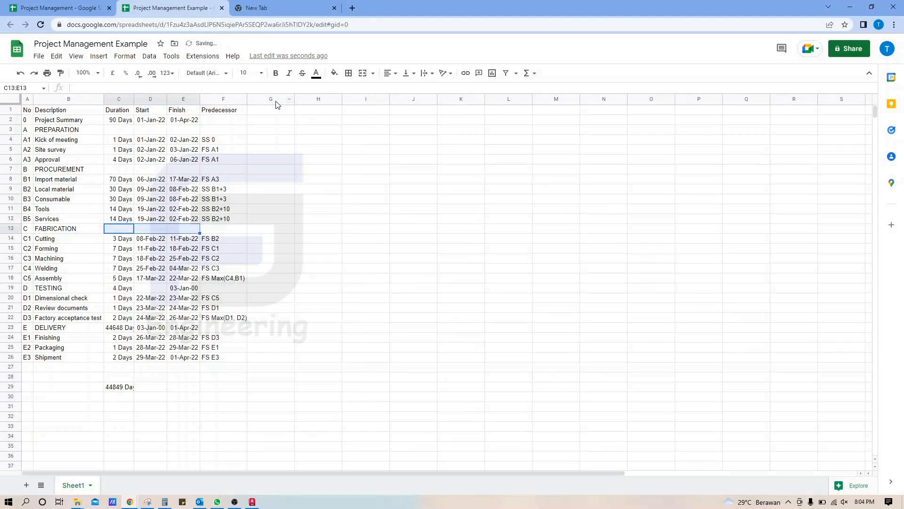
Clear the duration, start and finish values of the TESTING summary row.
key(Down)
key(Down)
key(Down)
key(Down)
key(Down)
key(Down)
key(shift+Right)
key(shift+Right)
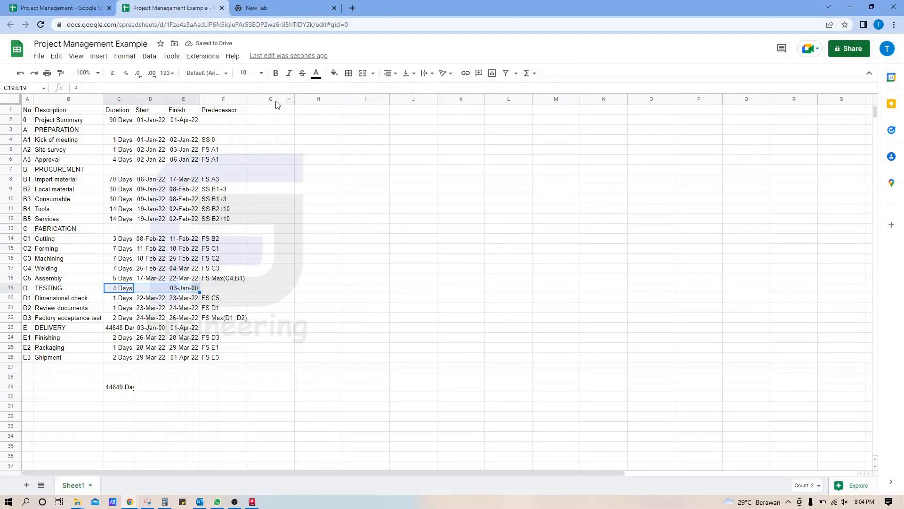
key(Delete)
Clear the duration, start and finish values of the DELIVERY summary row.
key(Down)
key(Down)
key(Down)
key(Down)
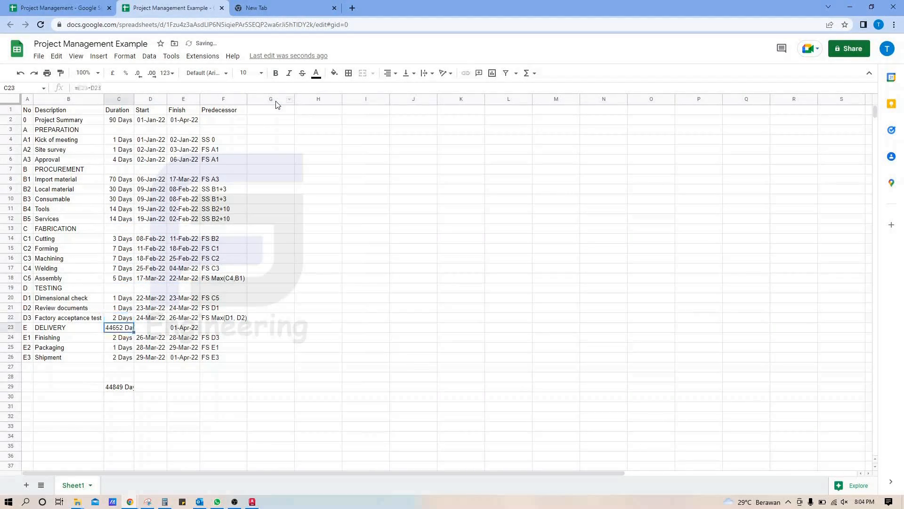
key(shift+Right)
key(shift+Right)
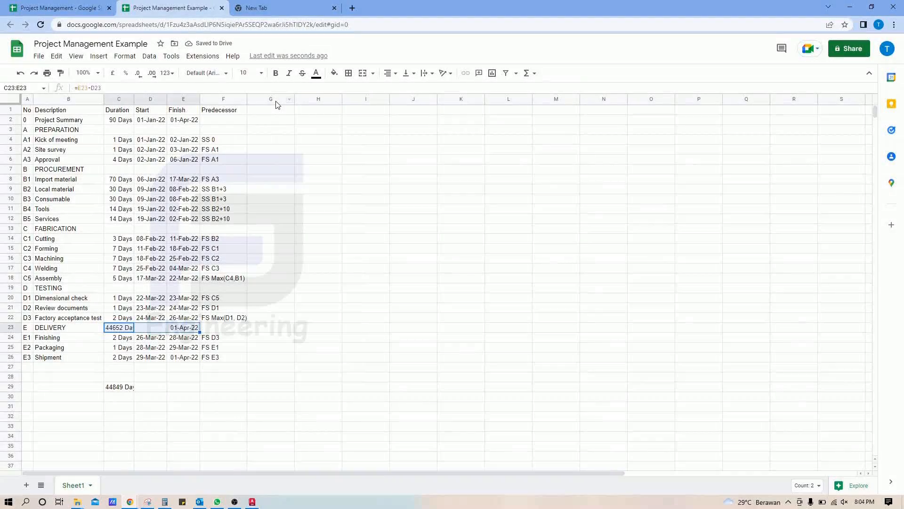
key(Delete)
click(342, 250)
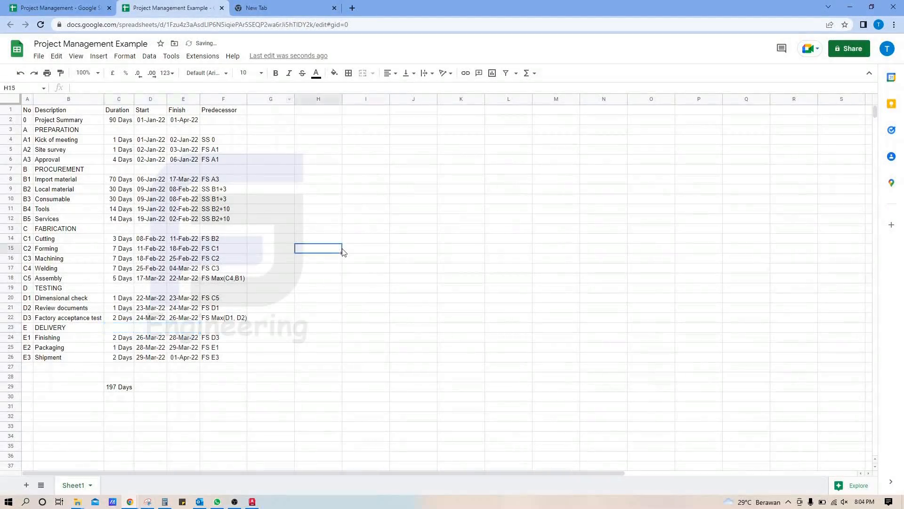
Freeze the sheet up to row 1 so the column headings stay fixed.
click(8, 110)
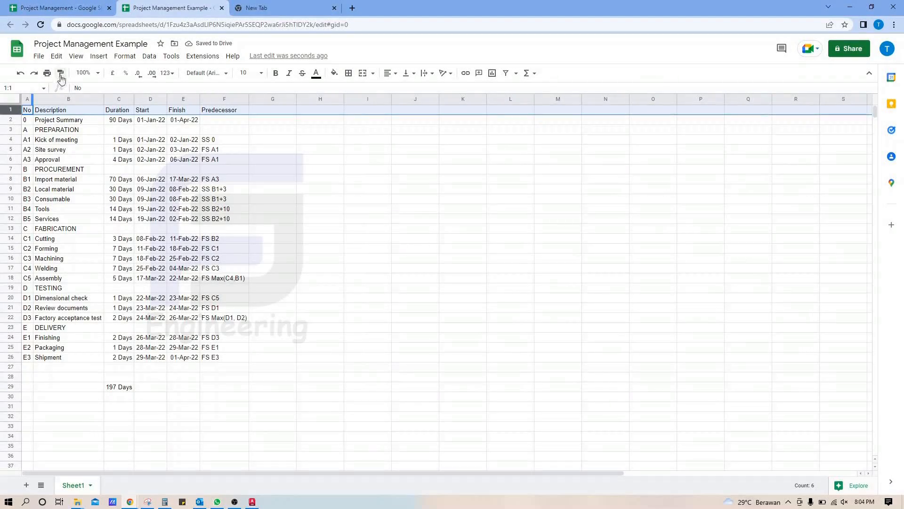
click(76, 56)
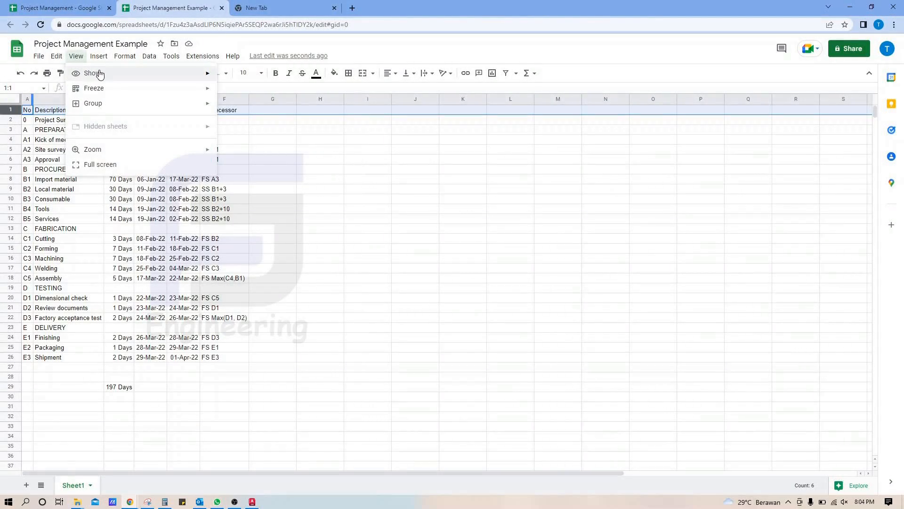
mouse_move(122, 92)
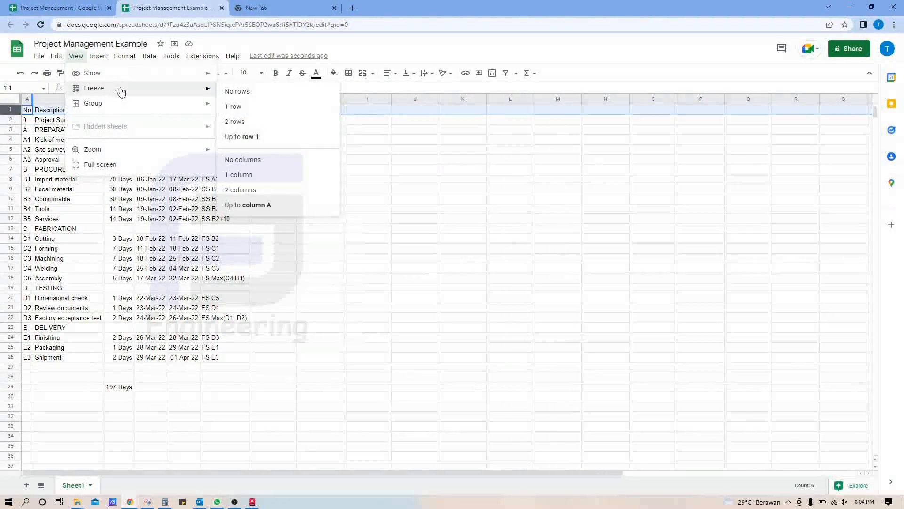
click(264, 136)
Delete the duration sum formula in C29 below the task table.
click(101, 122)
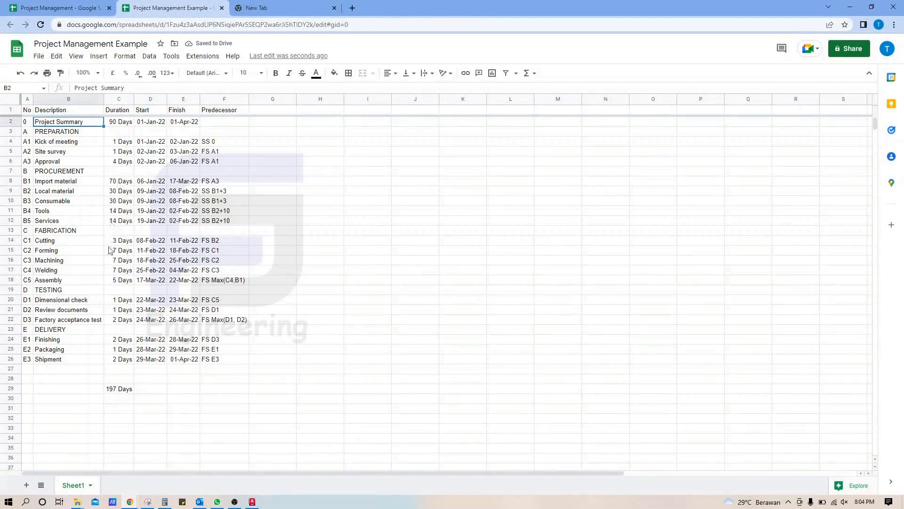
click(117, 392)
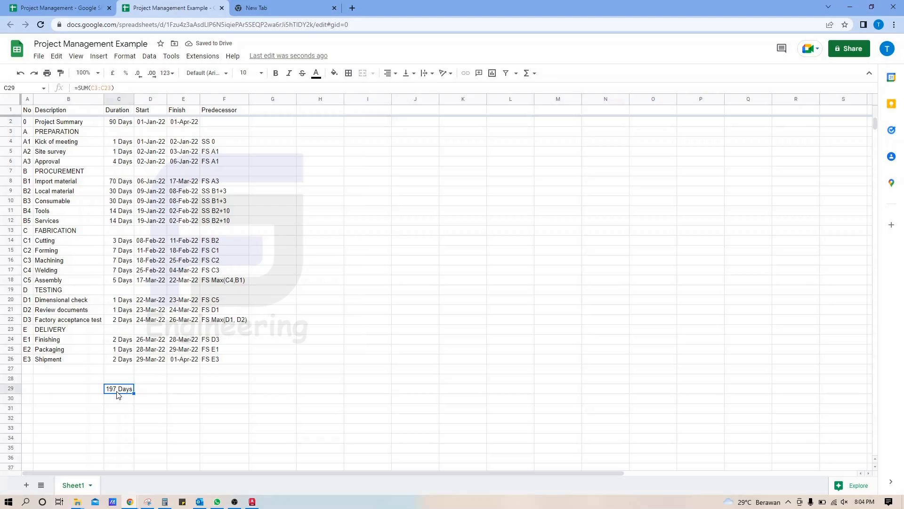
key(Delete)
Add a conditional formatting rule to the whole Duration column for values less than 0.
click(118, 100)
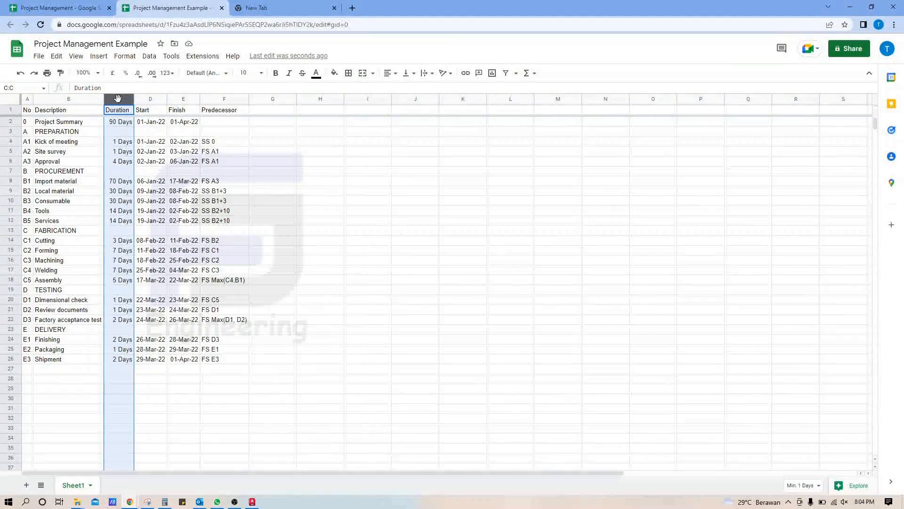
click(124, 56)
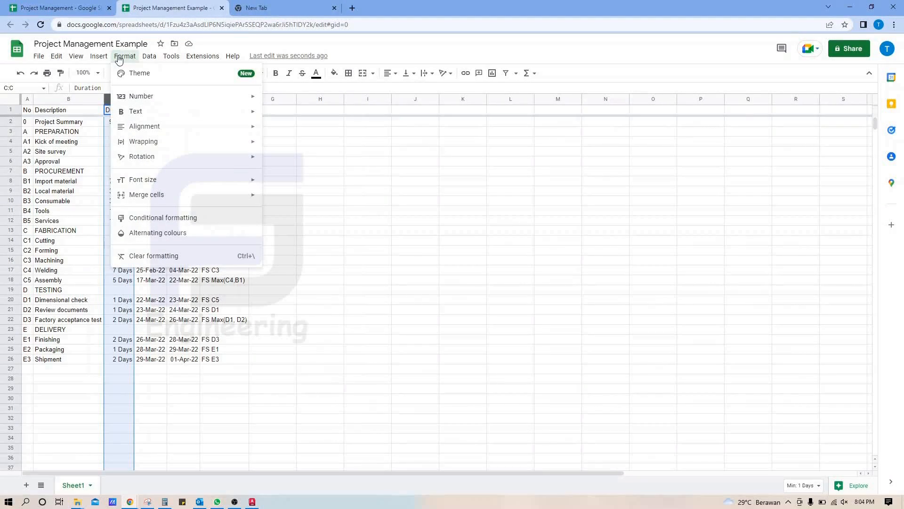
click(160, 218)
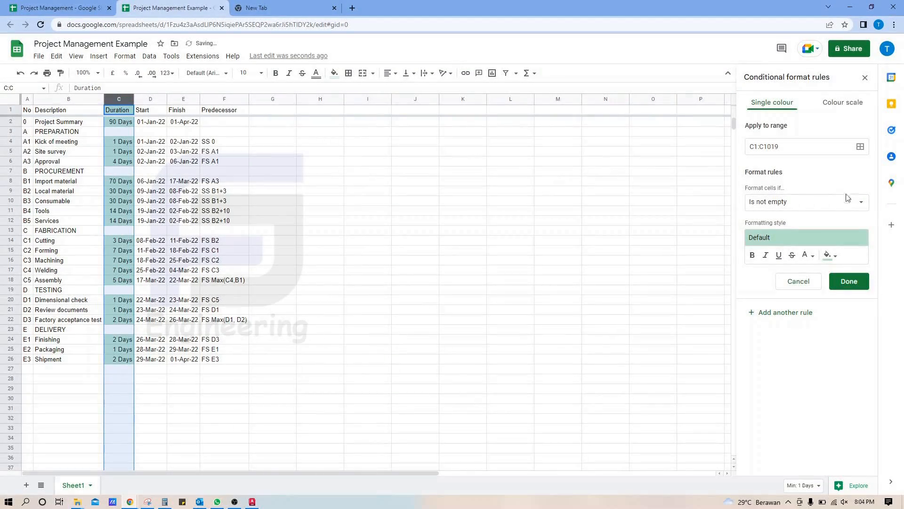
click(836, 204)
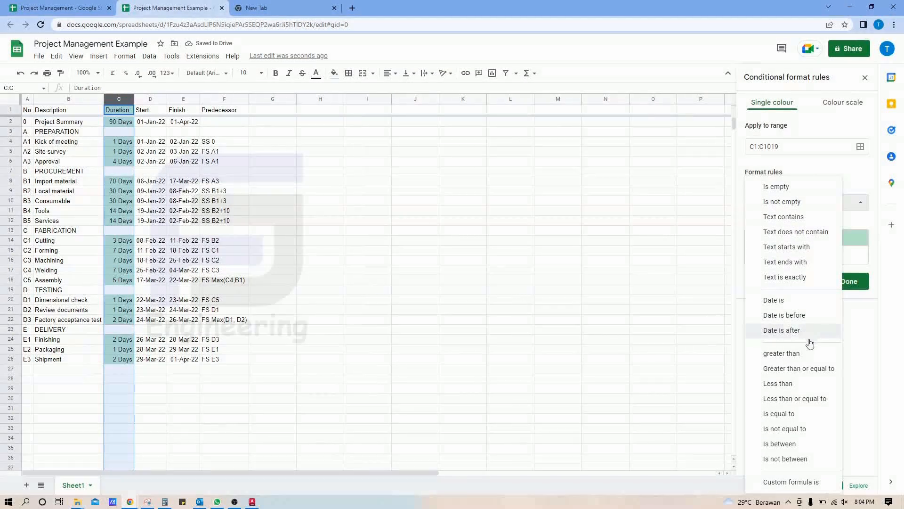
click(807, 382)
click(779, 222)
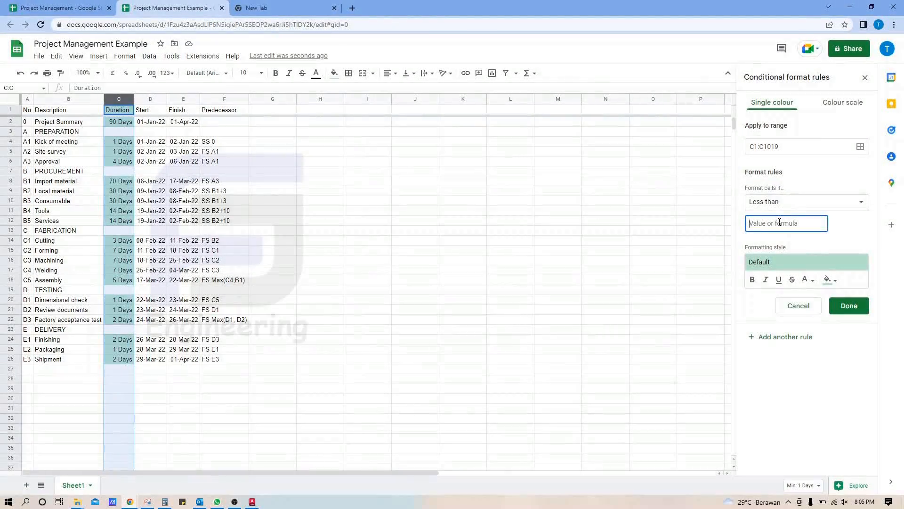
text(0)
Format the less-than-0 rule with a red fill and white text.
click(827, 282)
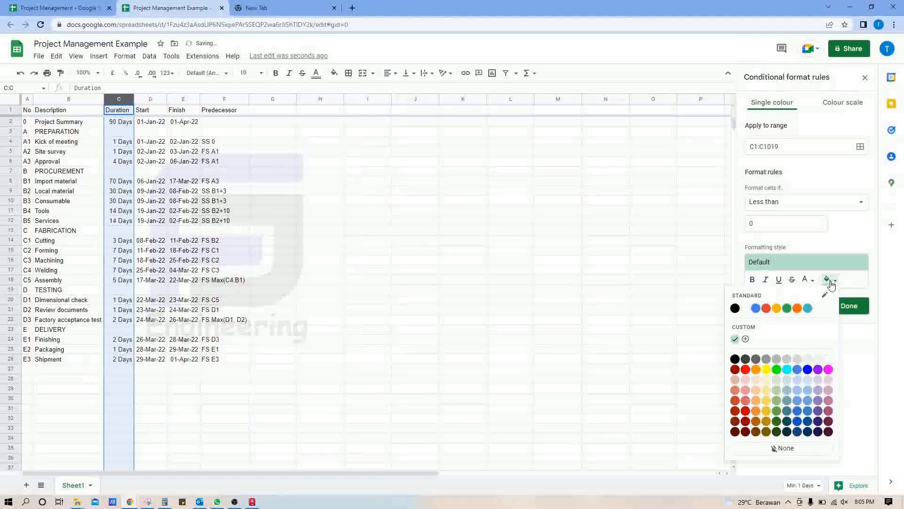
click(746, 370)
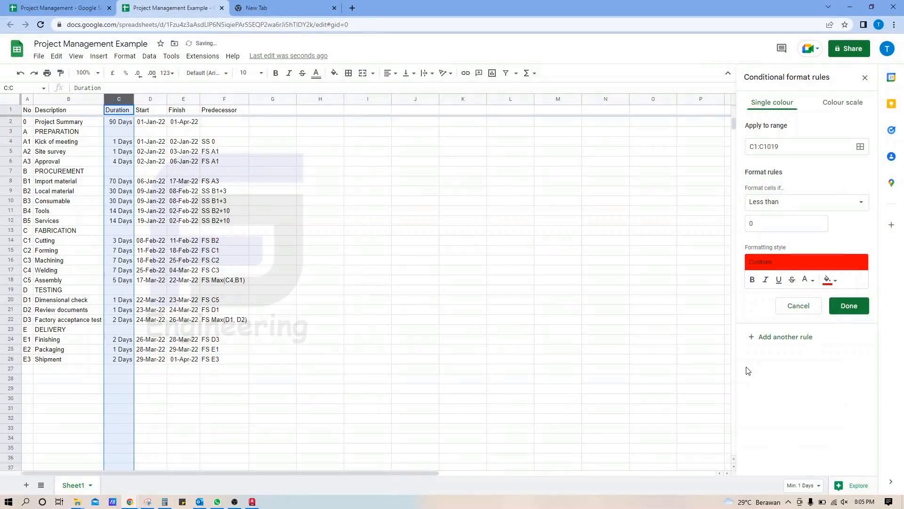
click(812, 281)
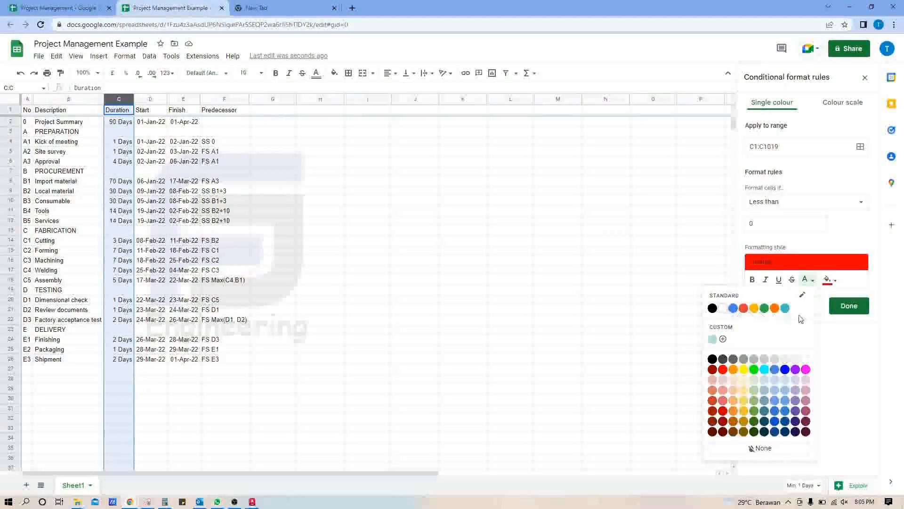
Set the Finishing task's duration to 7 days to test the schedule.
click(133, 341)
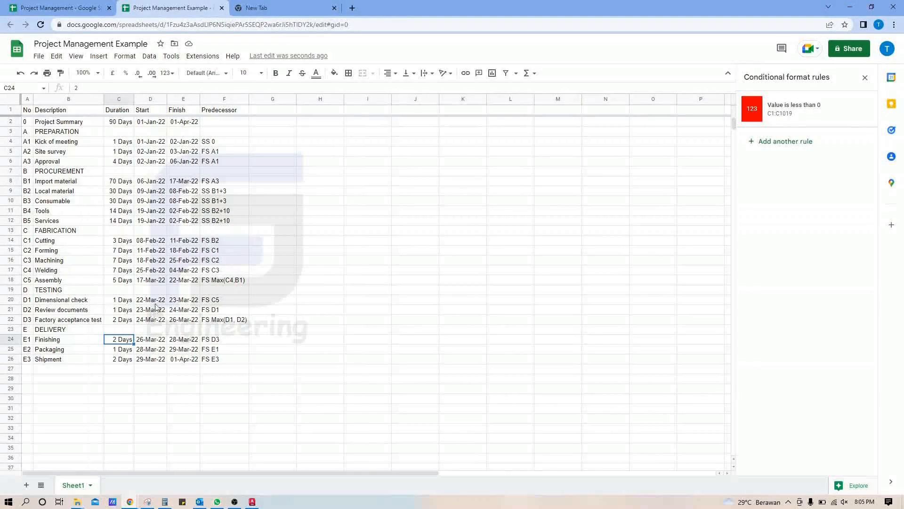
text(7)
key(Return)
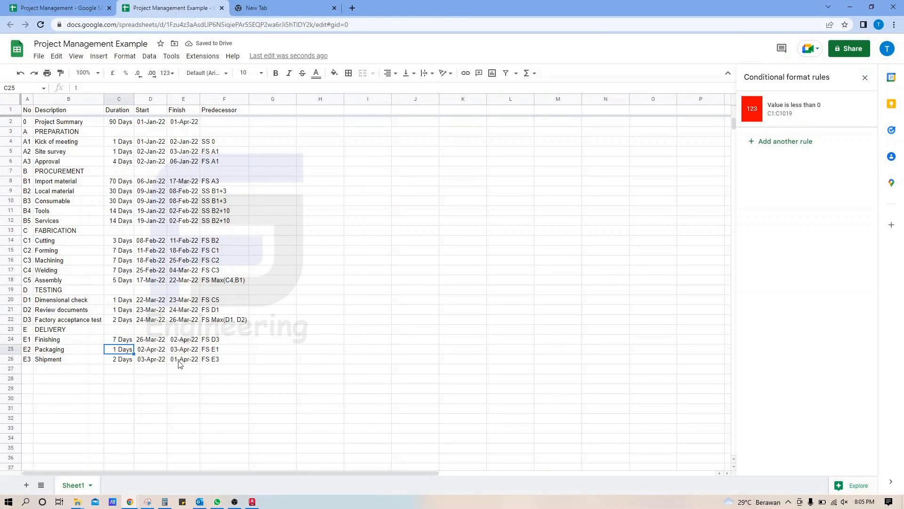
Calculate the Shipment task's duration from its finish minus start date with the formula =E26-D26.
click(153, 362)
click(125, 364)
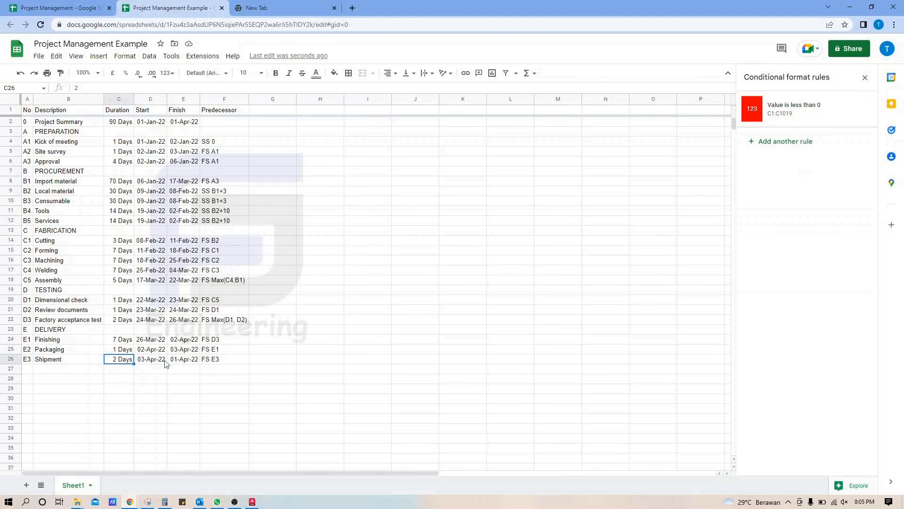
click(171, 362)
click(131, 362)
text(=)
click(185, 363)
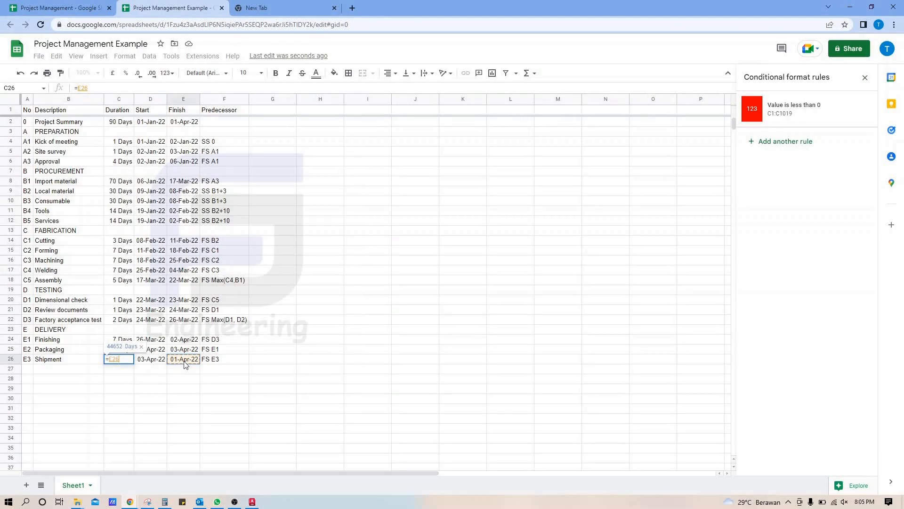
text(-)
click(160, 362)
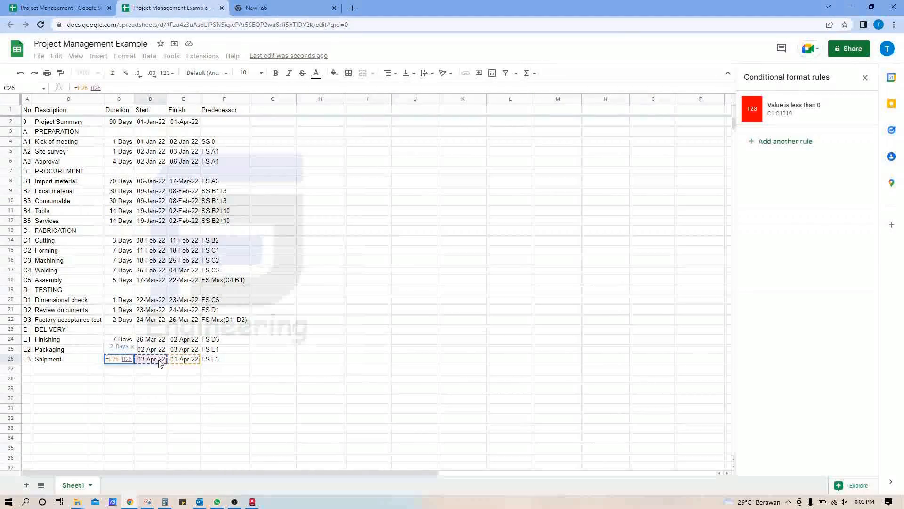
key(Return)
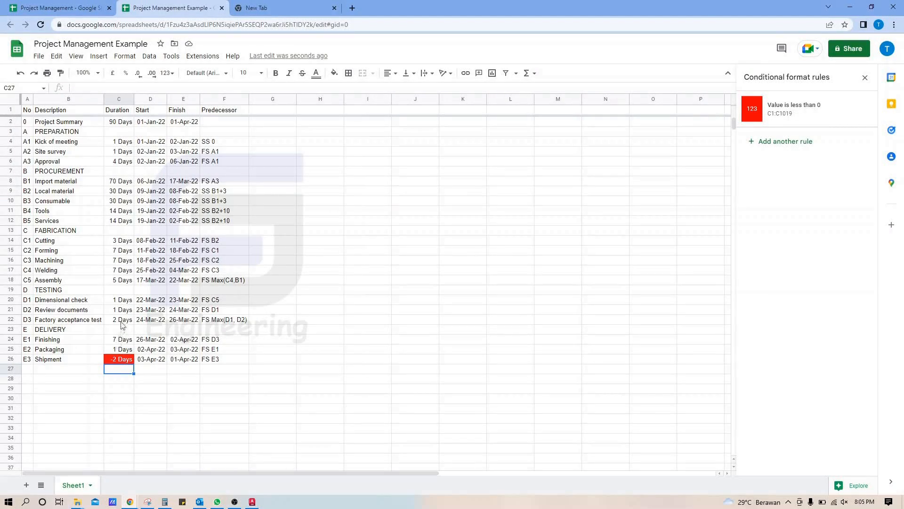
Set the Finishing task's duration back to 2 days.
click(123, 341)
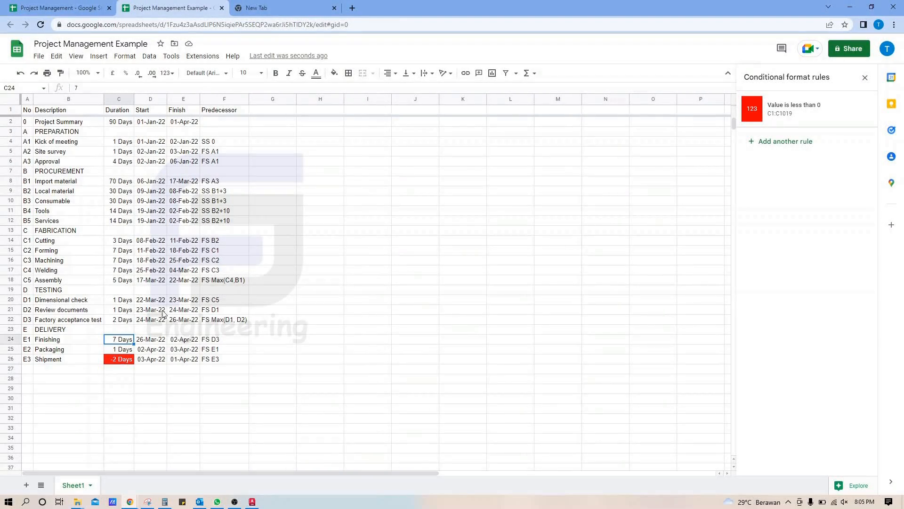
text(2)
key(Return)
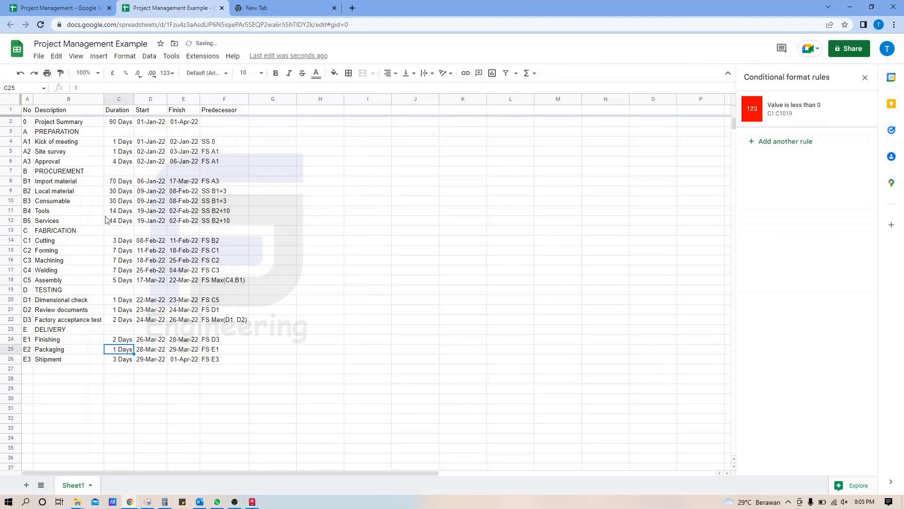
Try a duration of 90 days for Import material, and restore it to 70 days.
click(116, 183)
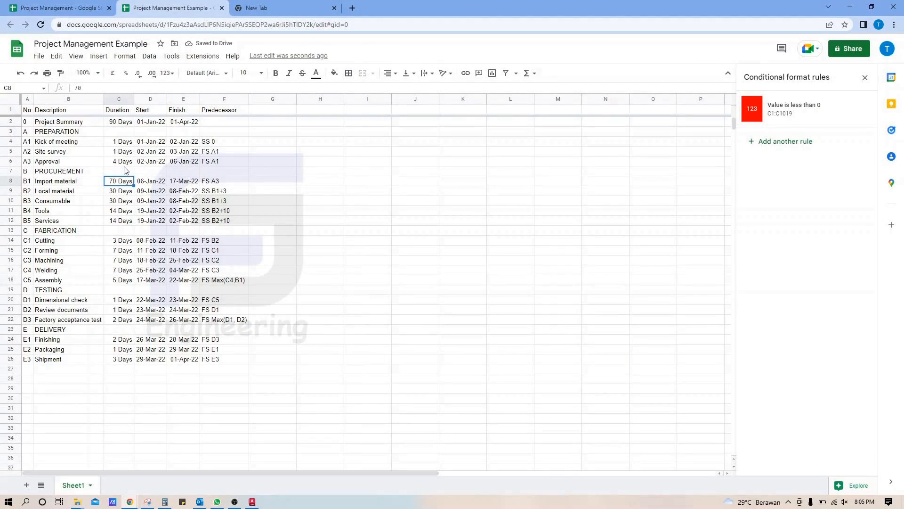
text(90)
key(Return)
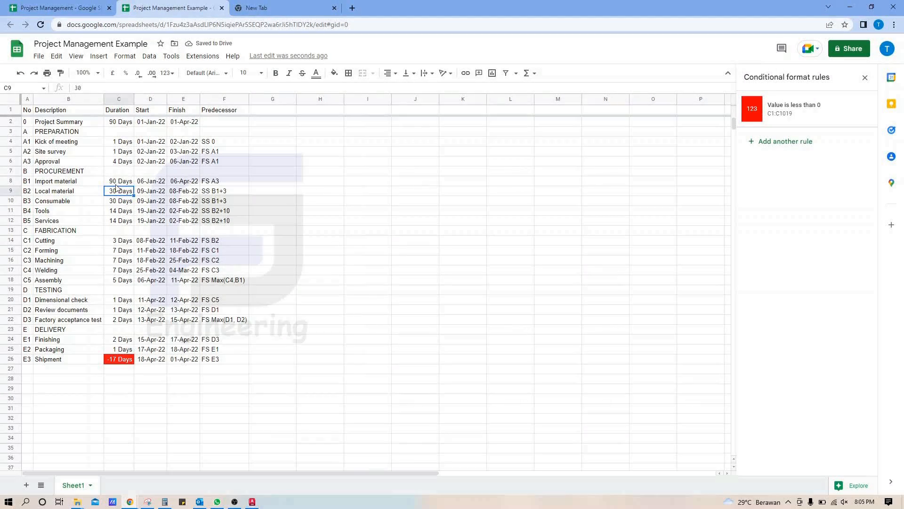
key(Up)
text(70)
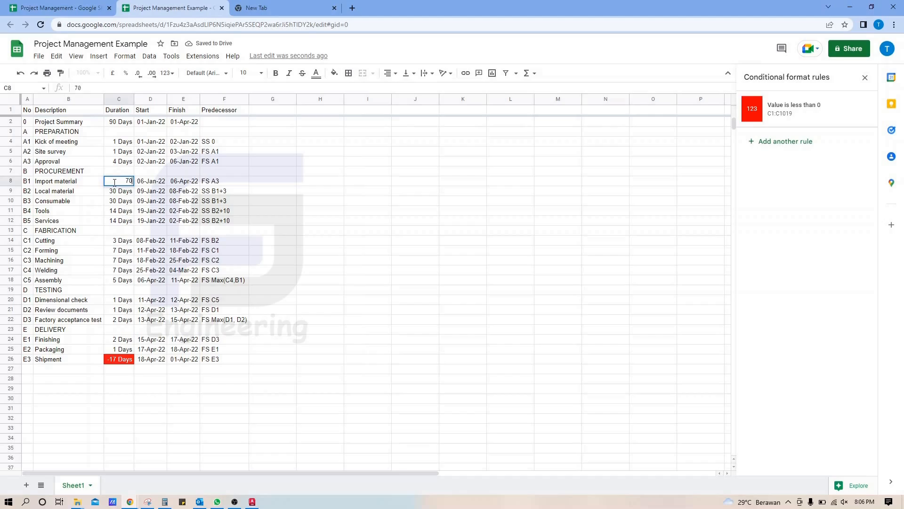
key(Return)
Try a duration of 75 days for Import material, and return it to 70 days.
click(114, 181)
text(75)
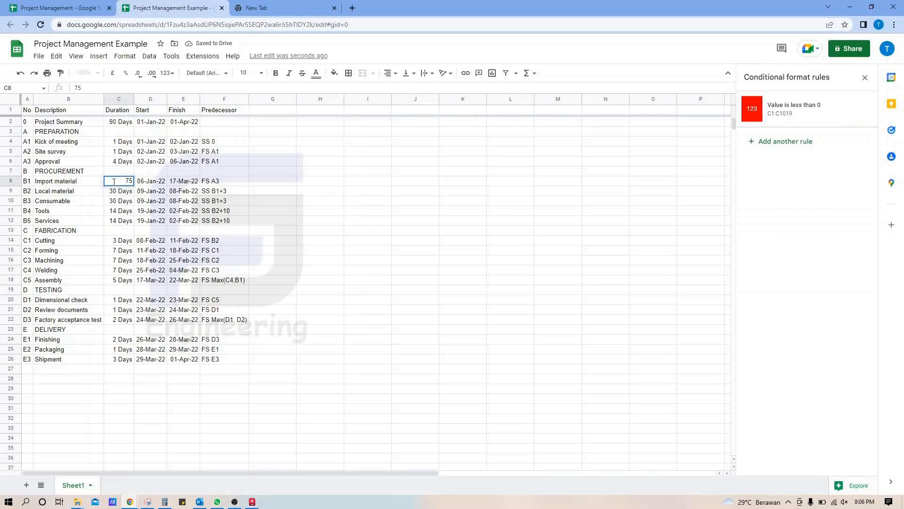
key(Return)
key(Up)
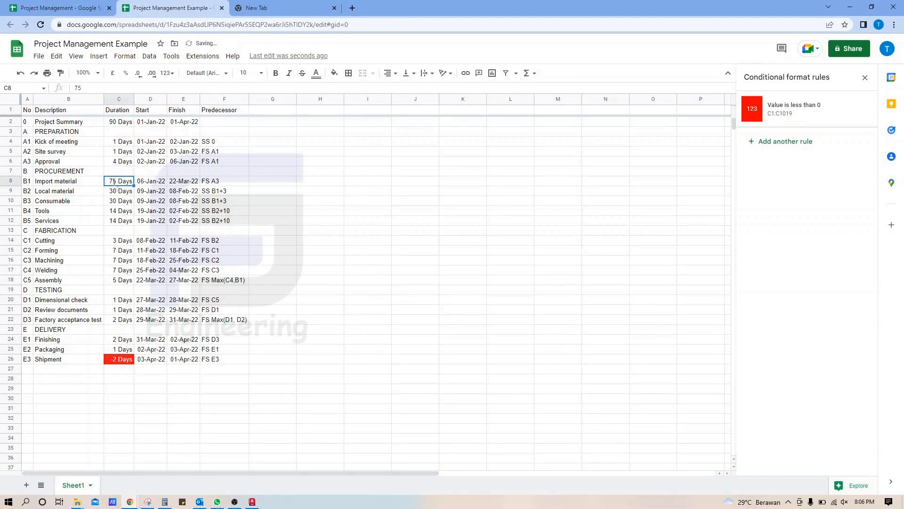
text(70)
key(Return)
key(Up)
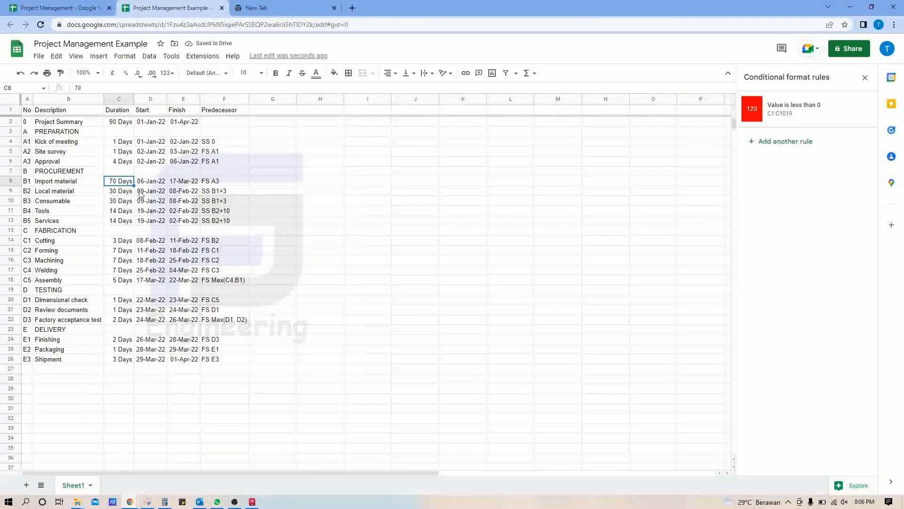
Rename Sheet1 as Schedule.
double_click(74, 485)
text(Schdeul)
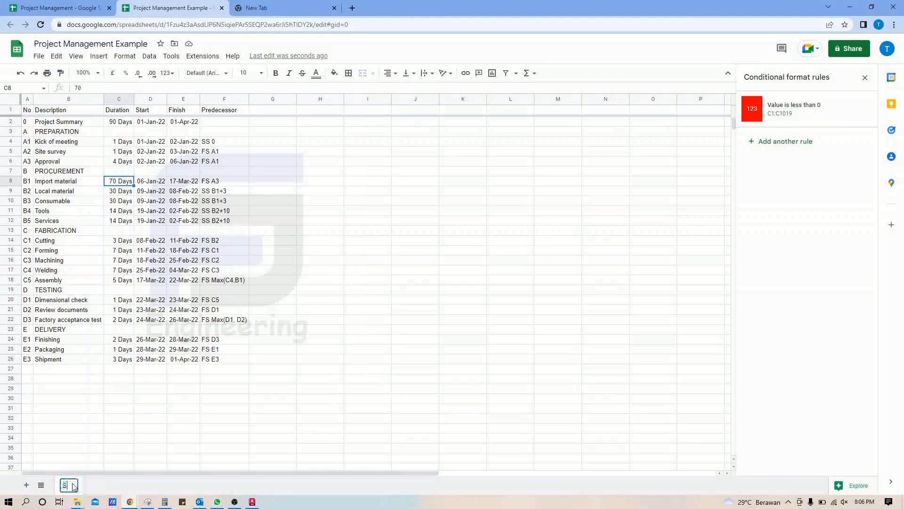
key(BackSpace)
key(BackSpace)
key(BackSpace)
key(BackSpace)
text(edule)
key(Return)
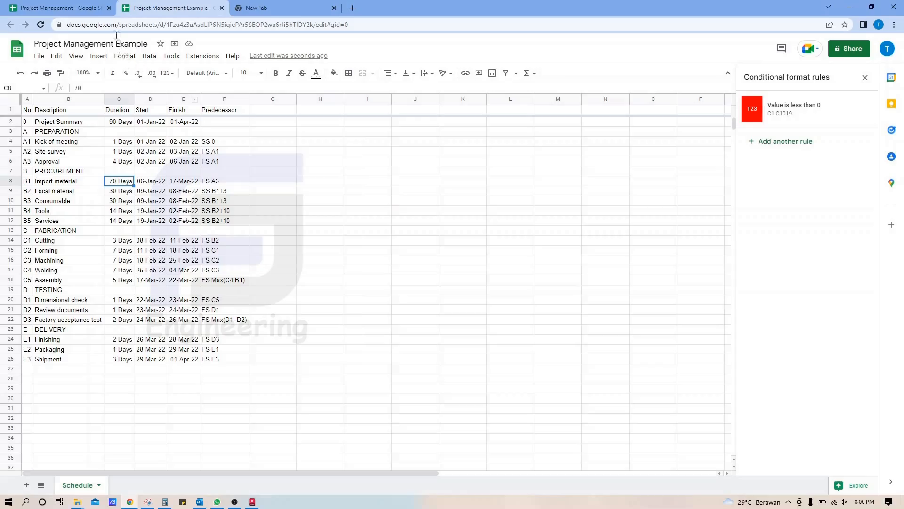
In the Project Management spreadsheet, open the GanttChart sheet and set the project start date in D1 to 1 Feb.
click(75, 8)
click(134, 485)
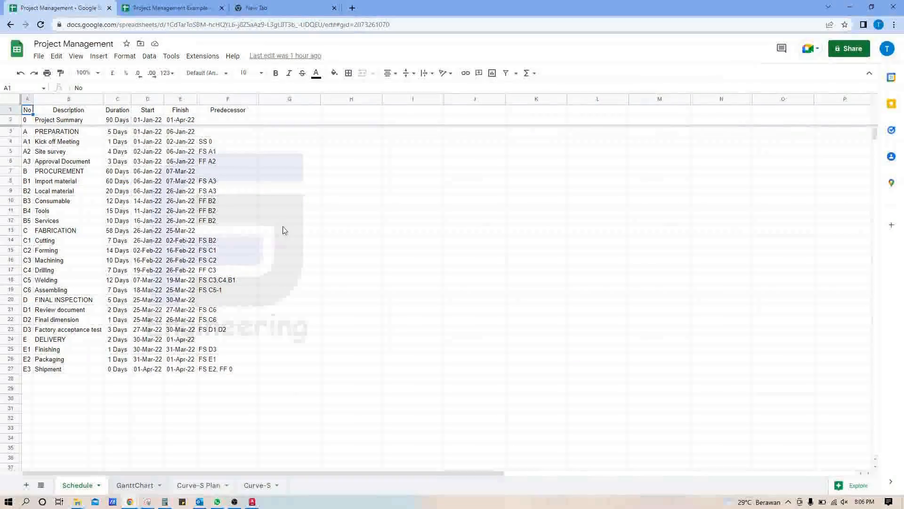
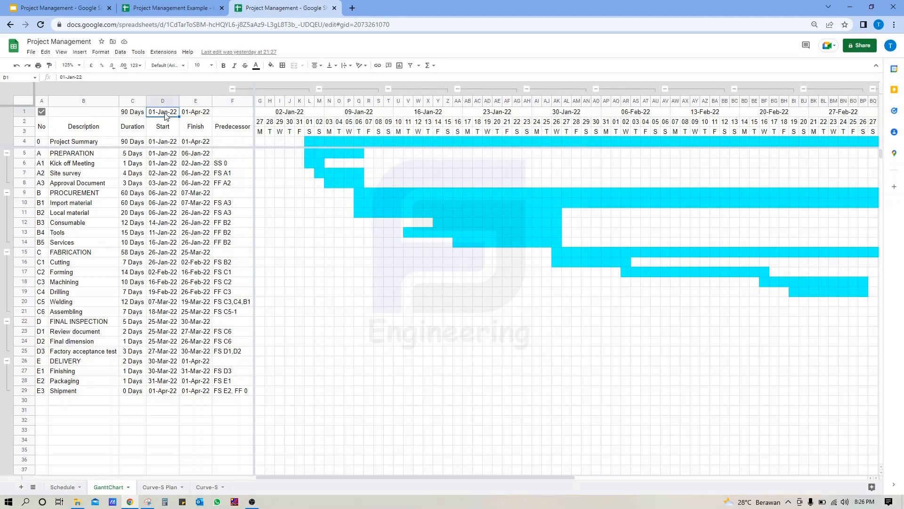
text(1feb)
key(Return)
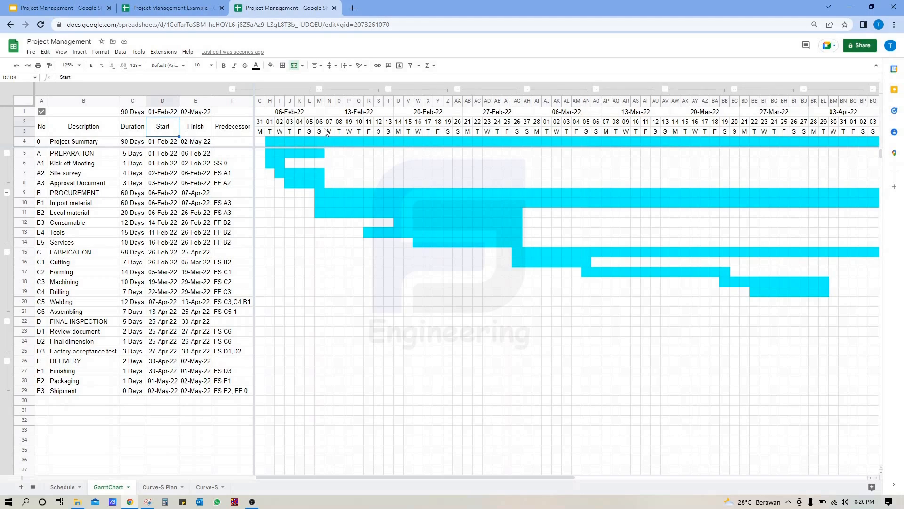
In the Project Management Example spreadsheet, duplicate the Schedule sheet and name the copy GanttChart.
click(192, 4)
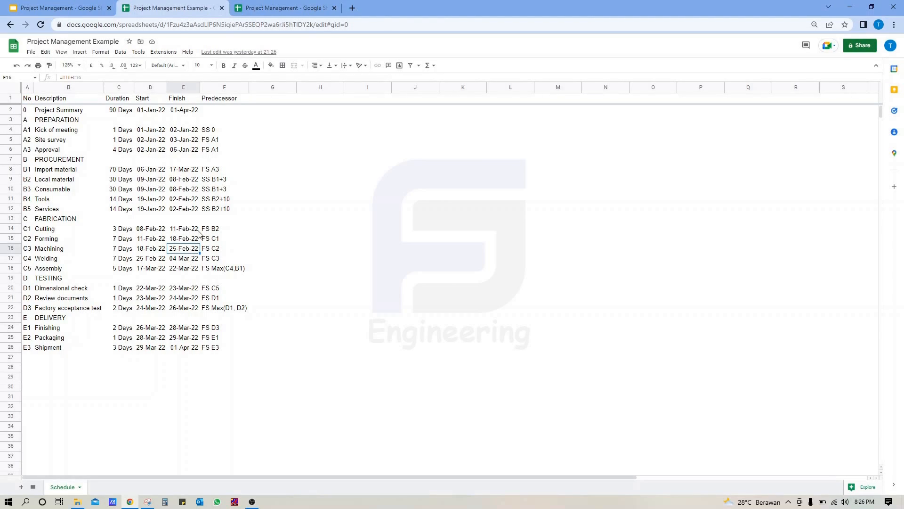
right_click(62, 489)
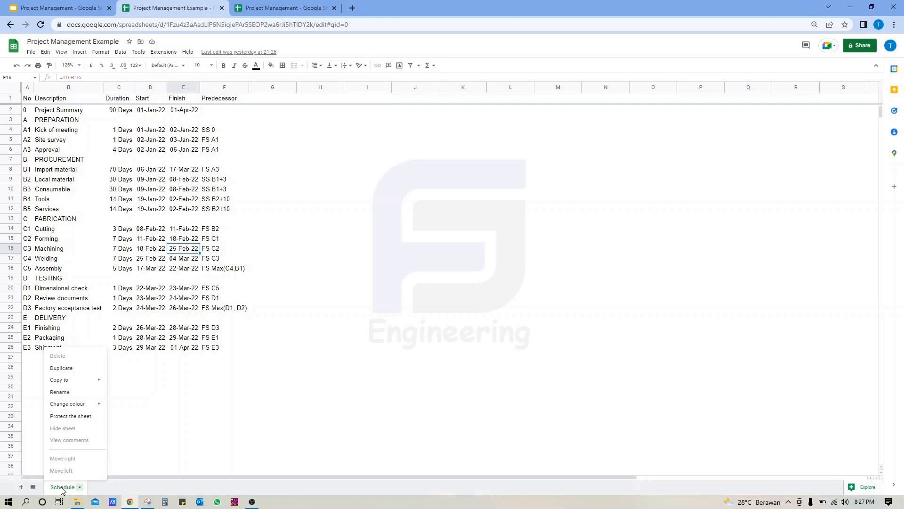
mouse_move(83, 384)
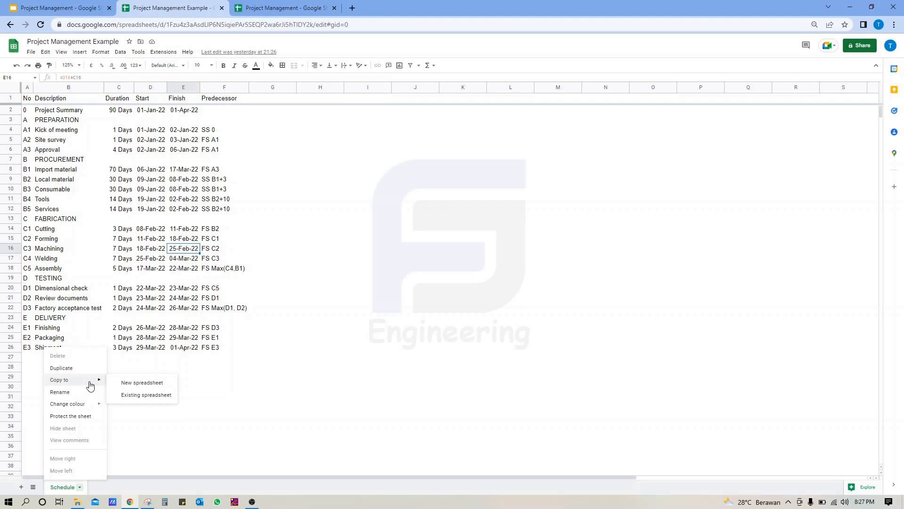
click(84, 369)
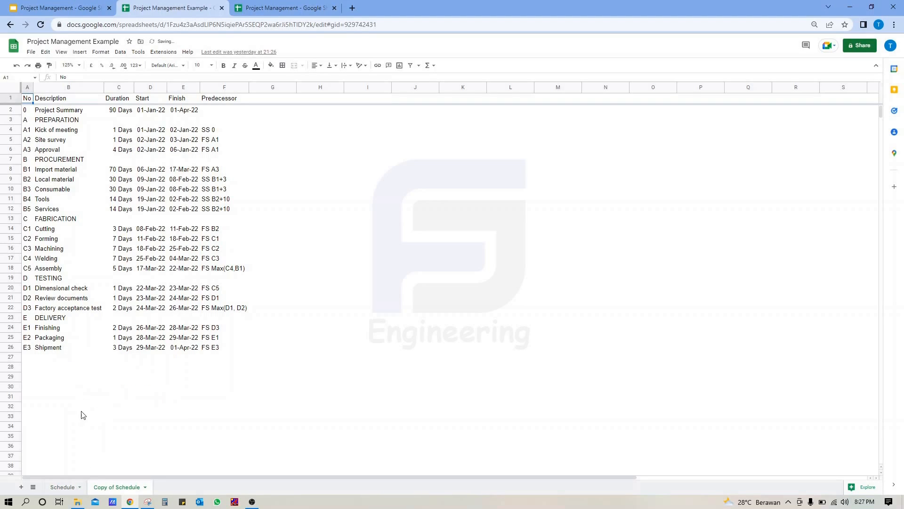
double_click(115, 488)
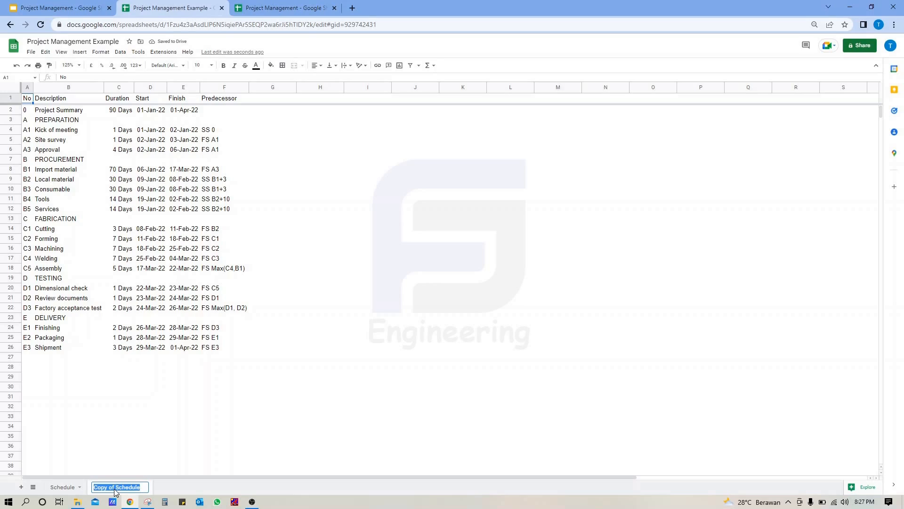
text(Ganntt)
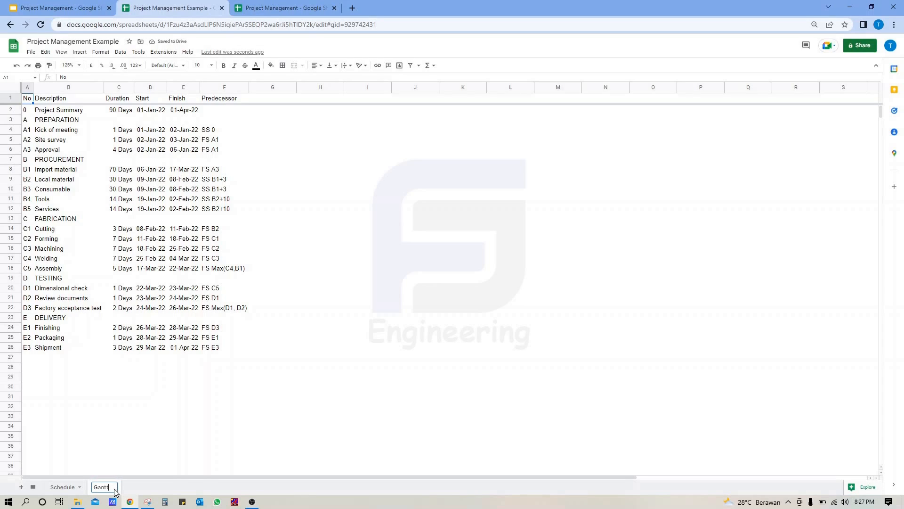
text(Chart)
key(Return)
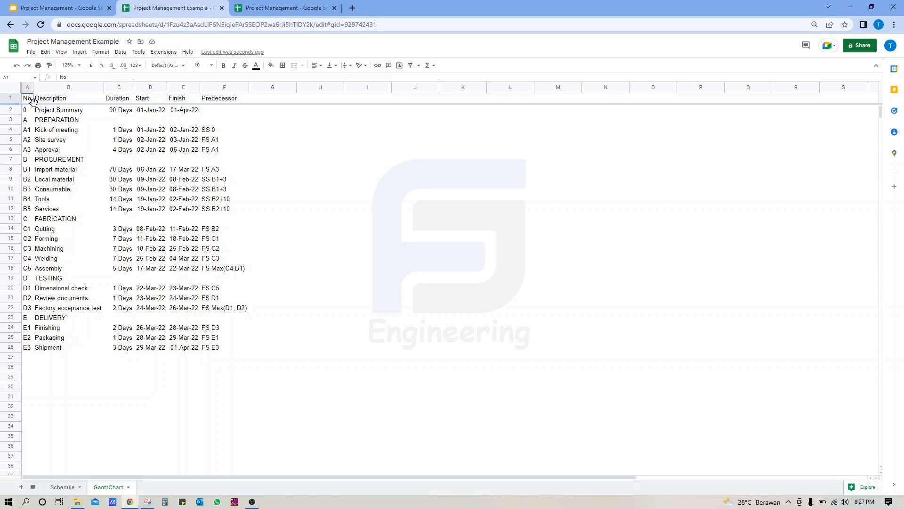
Insert two blank rows above the header row of the GanttChart sheet.
right_click(13, 99)
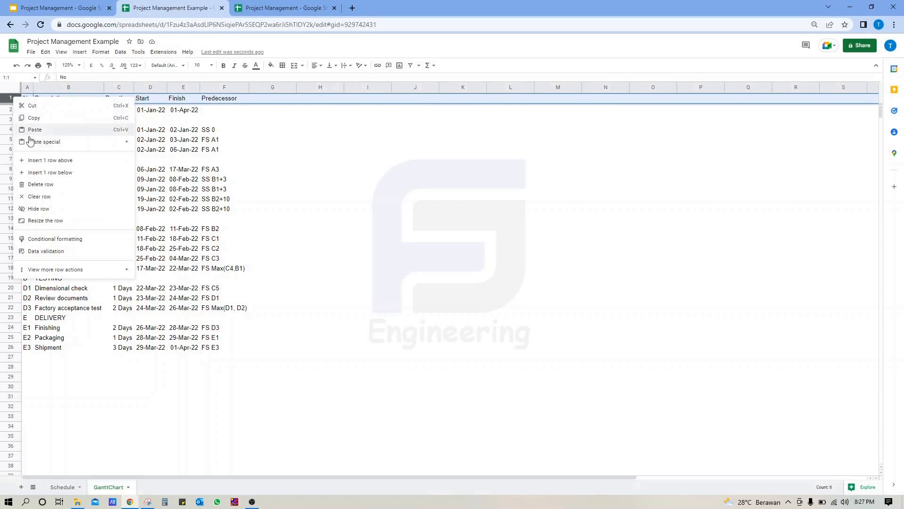
click(60, 163)
right_click(14, 100)
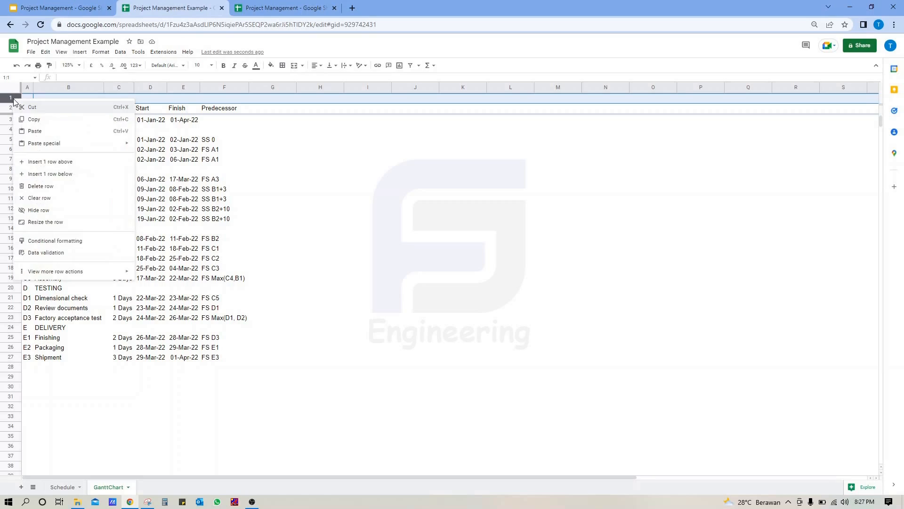
click(51, 160)
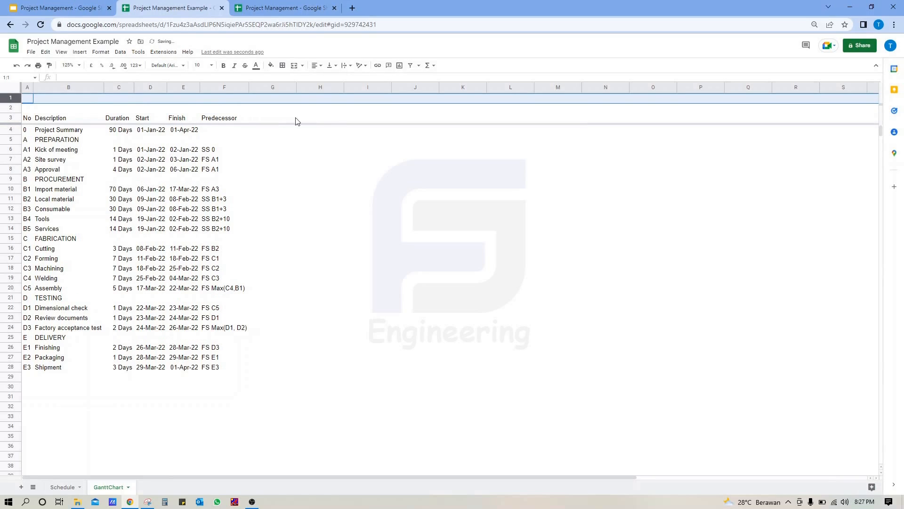
click(283, 100)
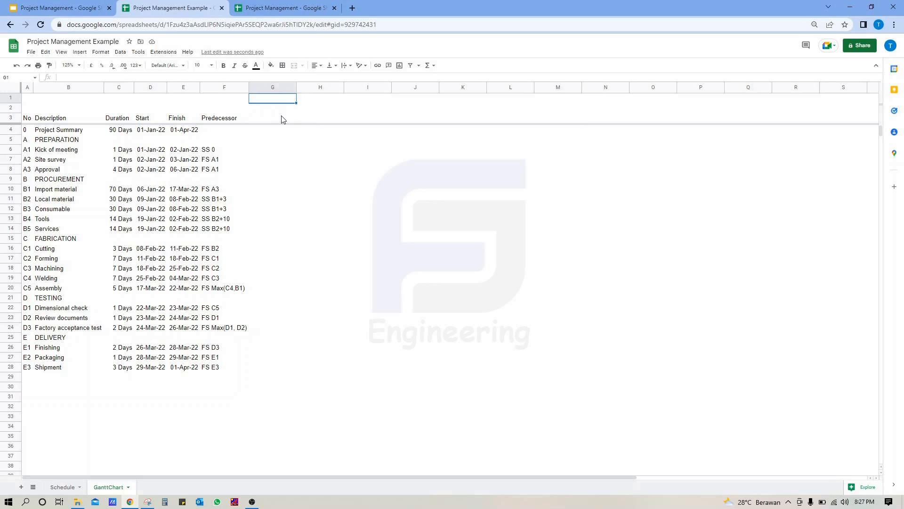
click(283, 120)
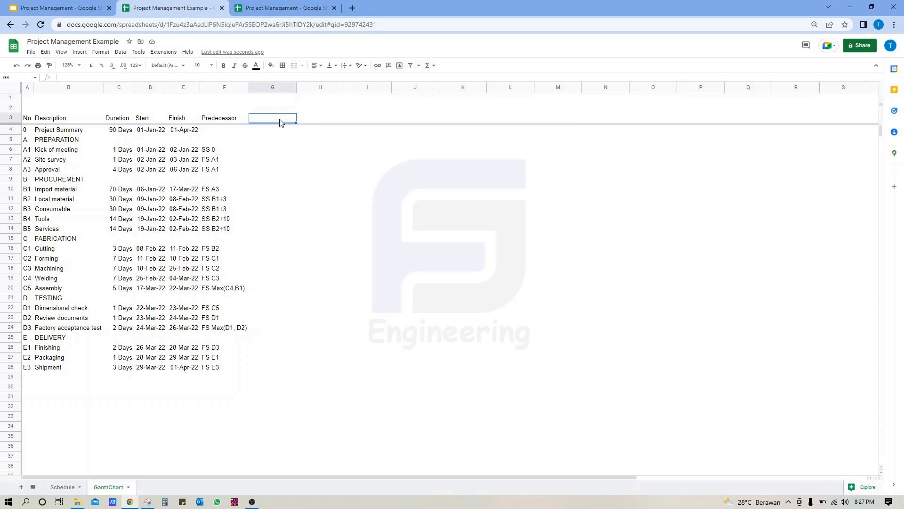
Fill row 2 above the headers with start date 1 Jan in D2, duration 90 in C2 and finish formula =D2+C2 in E2.
click(152, 112)
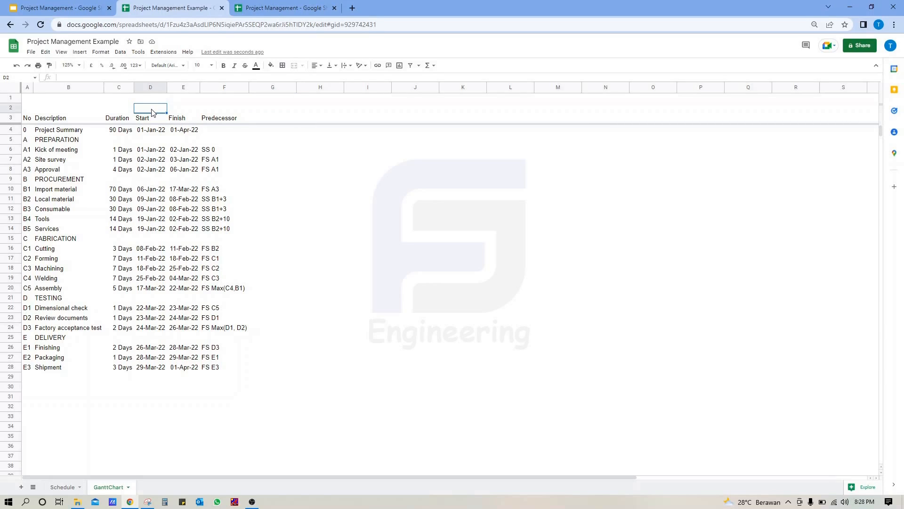
text(1jan)
key(Tab)
key(Left)
key(Left)
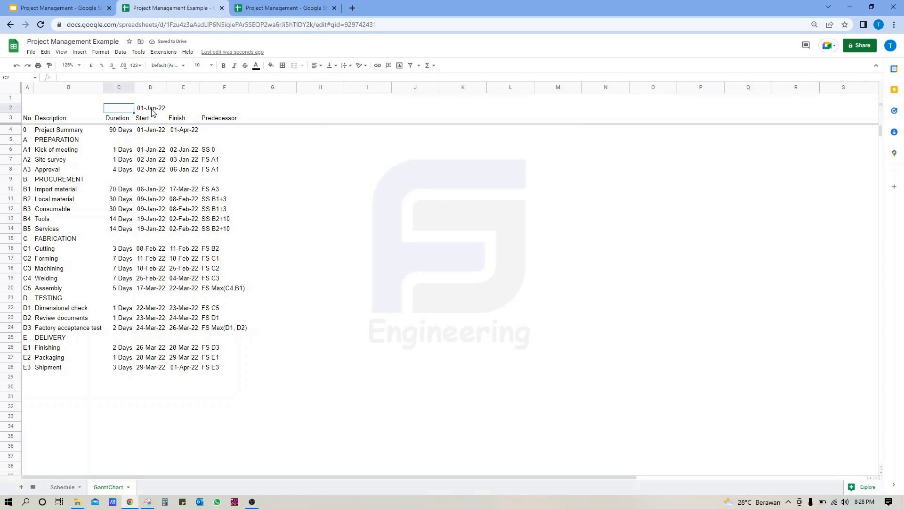
text(90)
key(Tab)
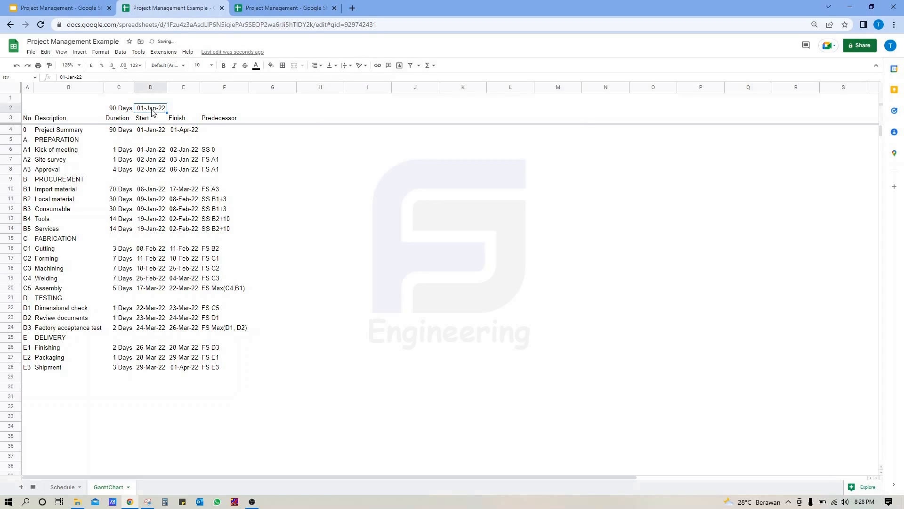
key(Right)
text(=D2+C2)
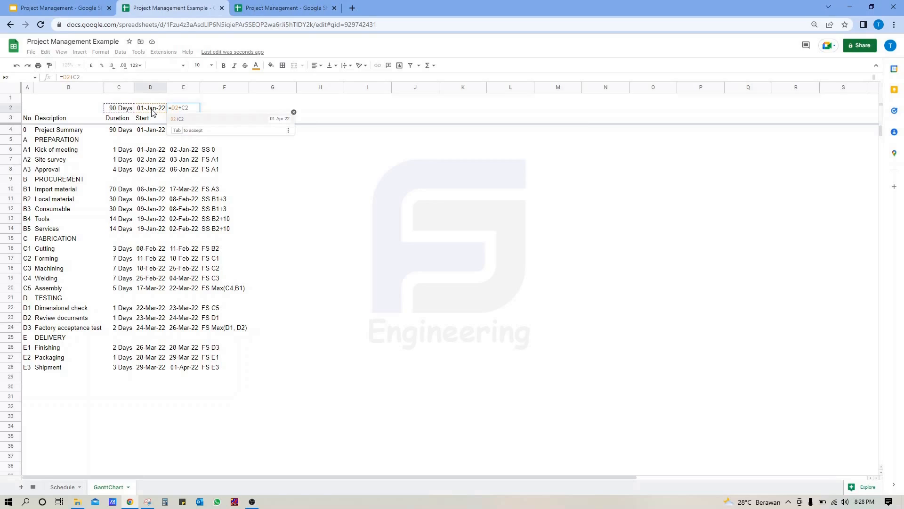
key(Return)
Start the timeline in column G with =D2 in G2 and the weekday initial formula =left(text(G2,"ddd"),1) in G3.
click(257, 112)
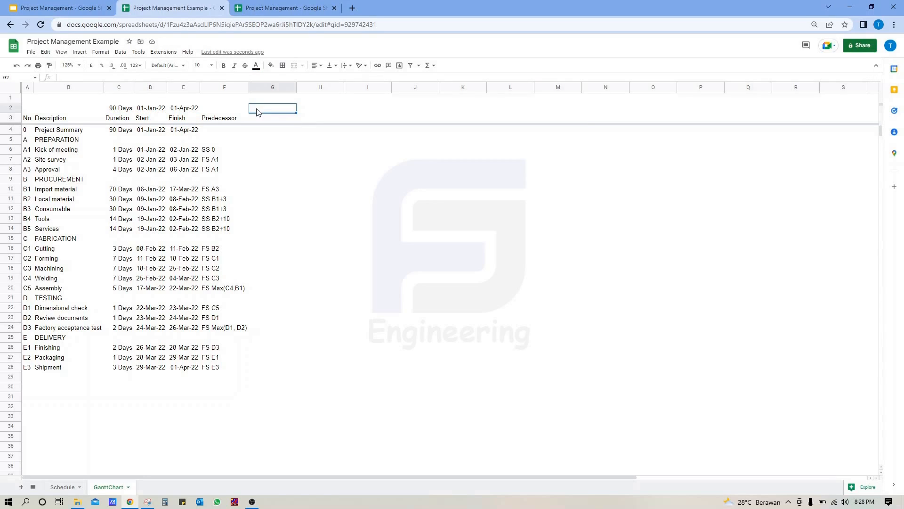
text(=)
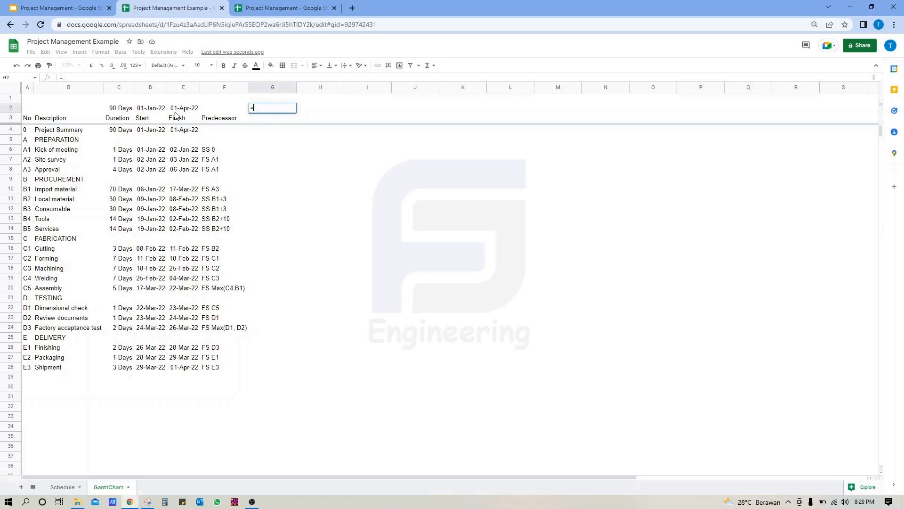
click(150, 108)
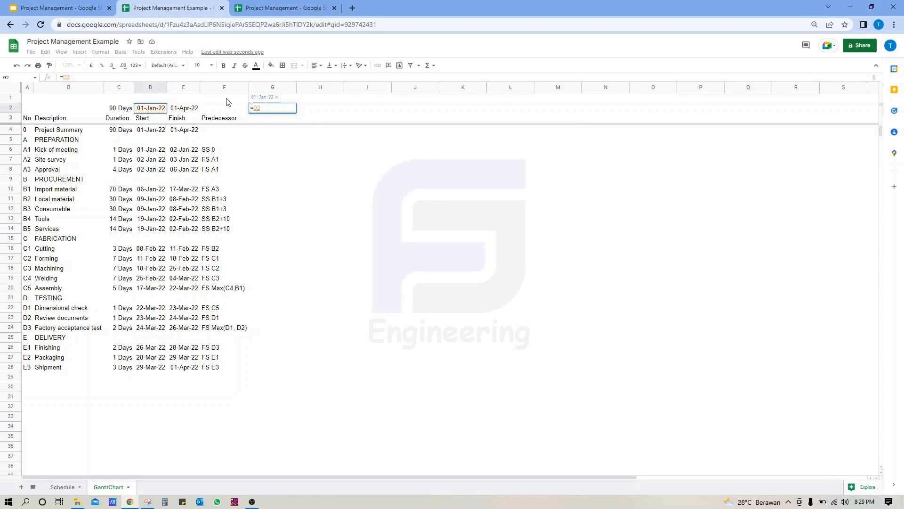
key(Return)
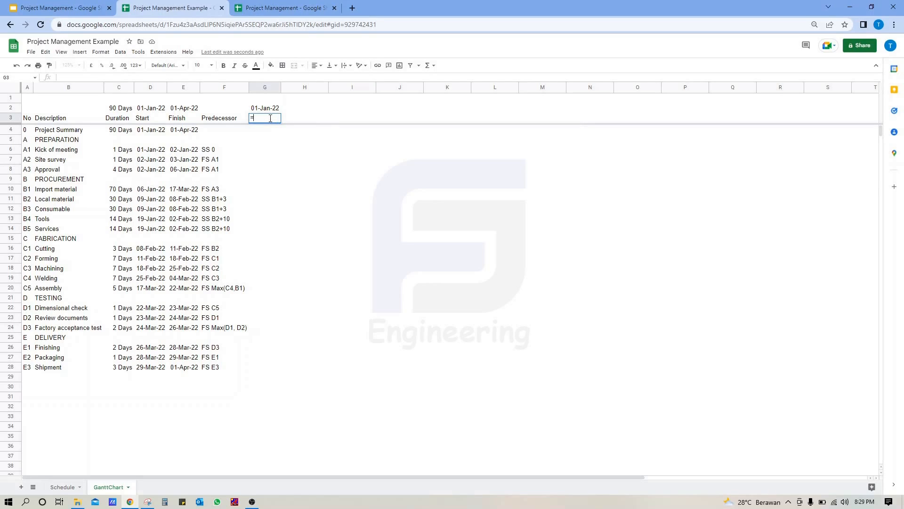
text(=left)
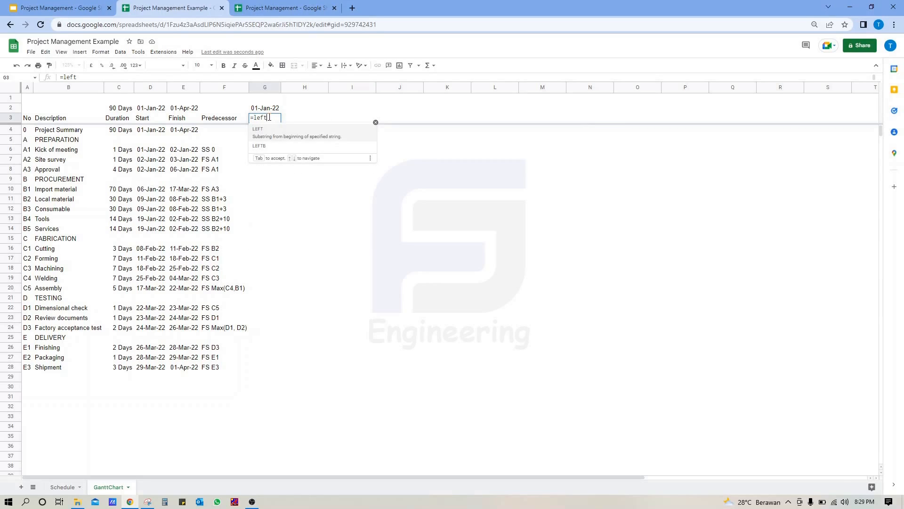
text((text(G2,"ddd"),1))
key(Return)
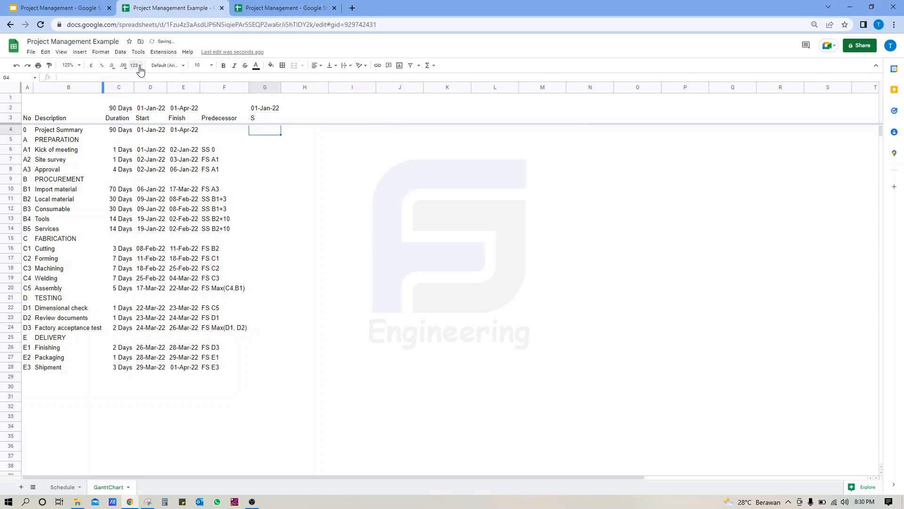
Enter =G2+1 in H2 as the timeline's second date and reject the suggested auto-fill.
click(312, 108)
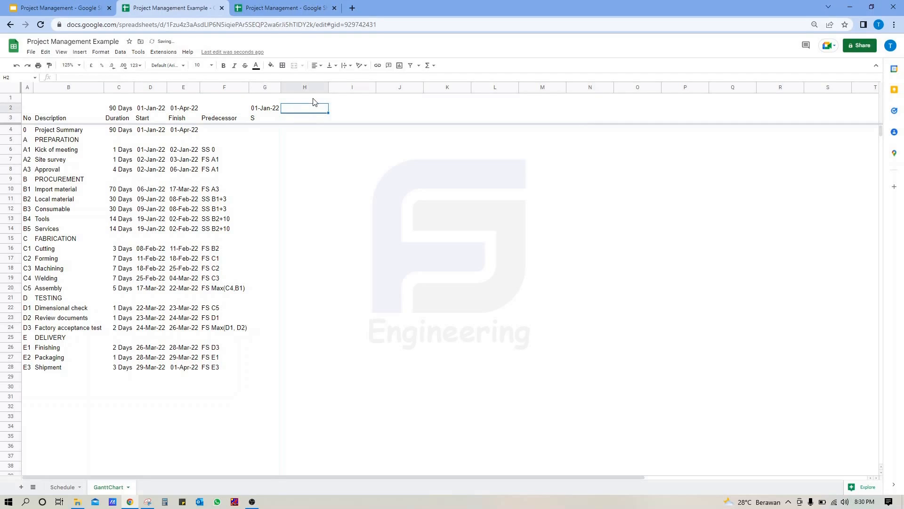
text(=G2+)
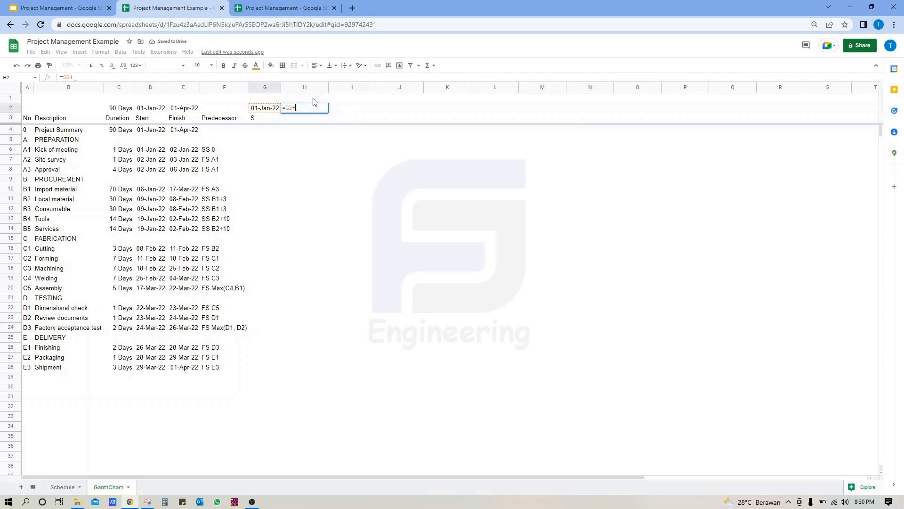
text(1)
key(Return)
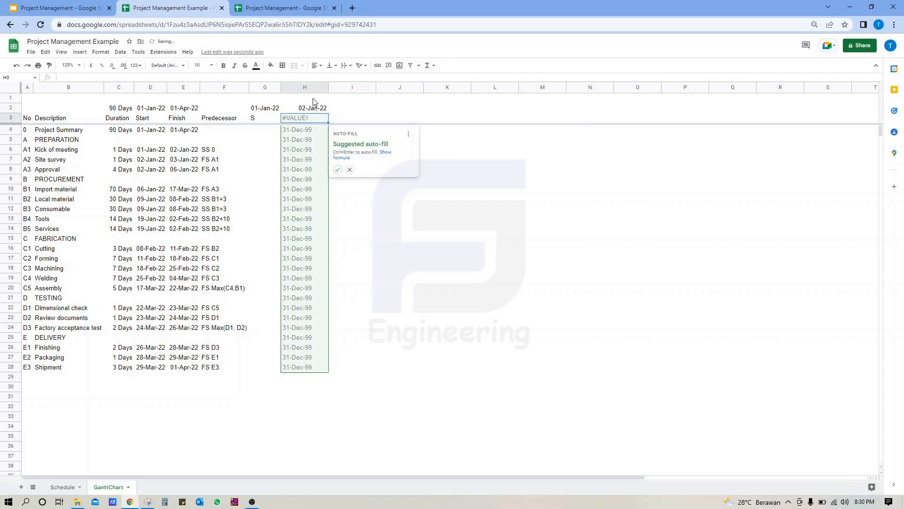
click(350, 169)
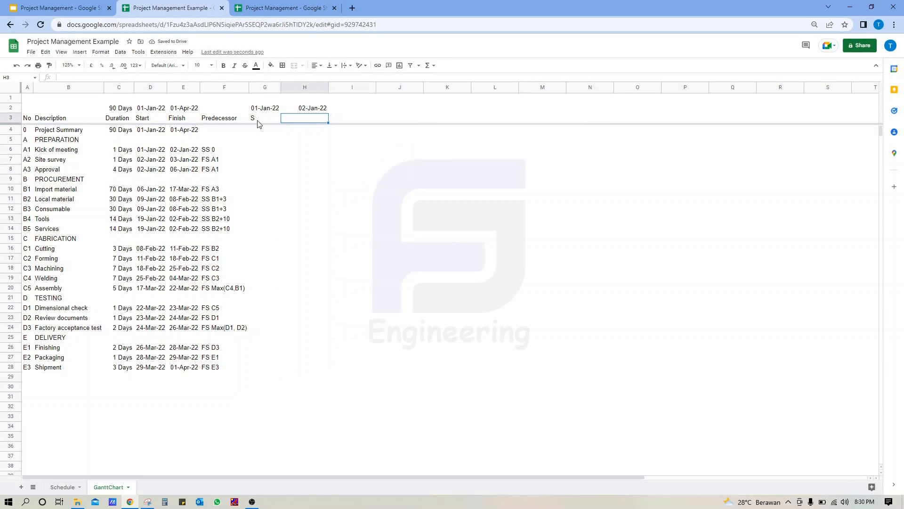
Copy the weekday formula from G3 to H3, and copy the date and weekday cells H2:H3 into I2:I3.
click(257, 121)
key(ctrl+c)
click(292, 121)
key(ctrl+v)
drag(311, 109, 311, 117)
key(ctrl+c)
click(344, 111)
key(ctrl+v)
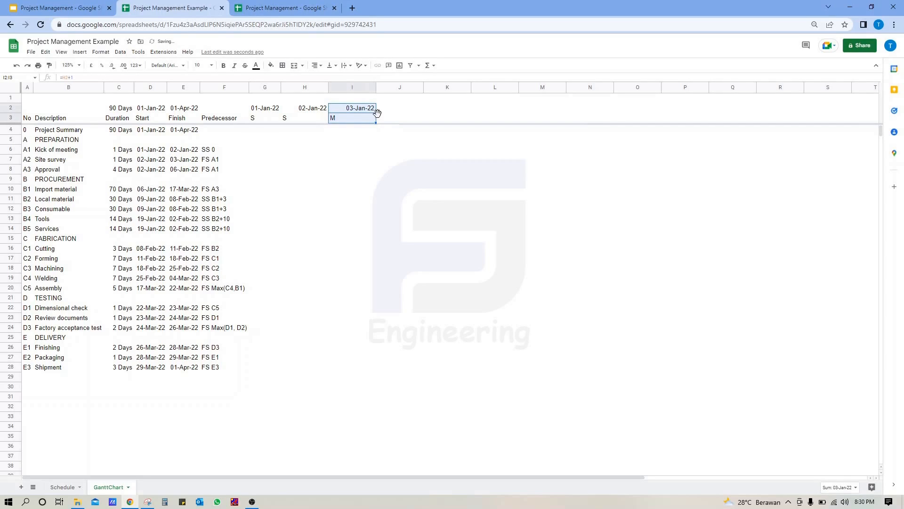
click(379, 118)
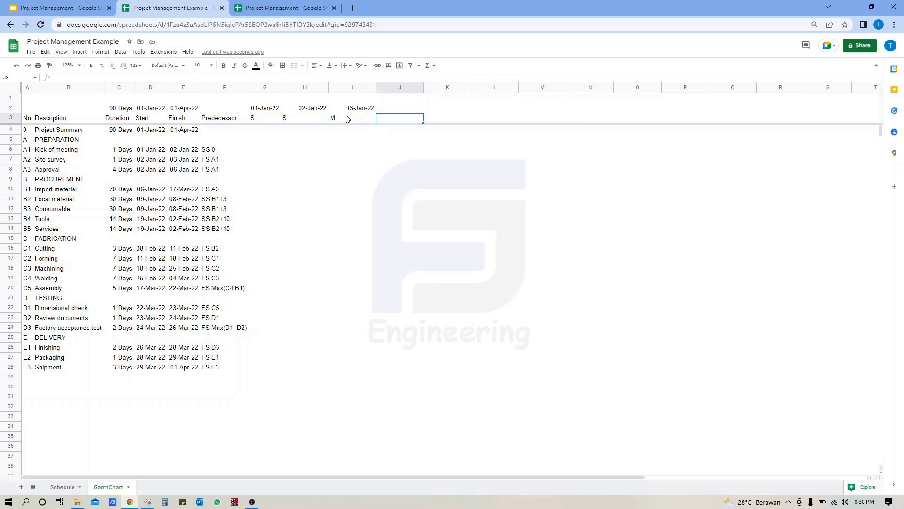
Change the timeline's first date formula in G2 to =D2-weekday().
click(258, 110)
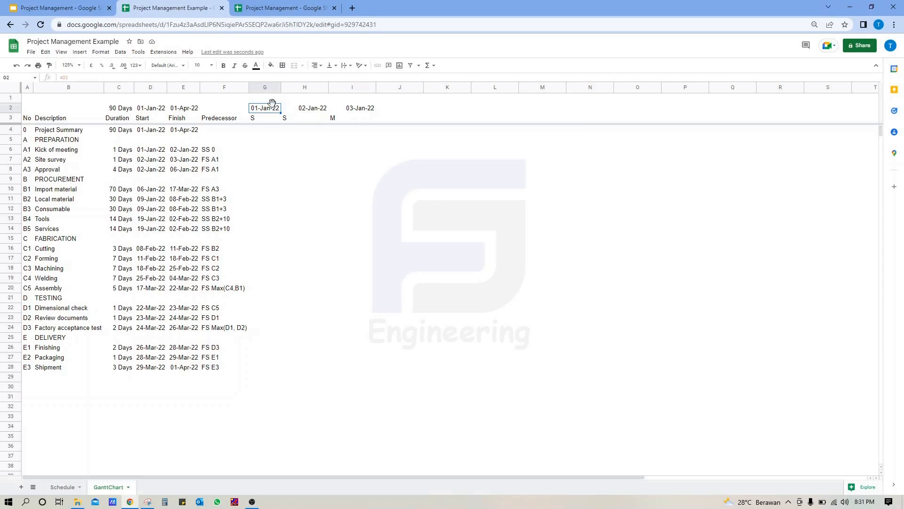
key(F2)
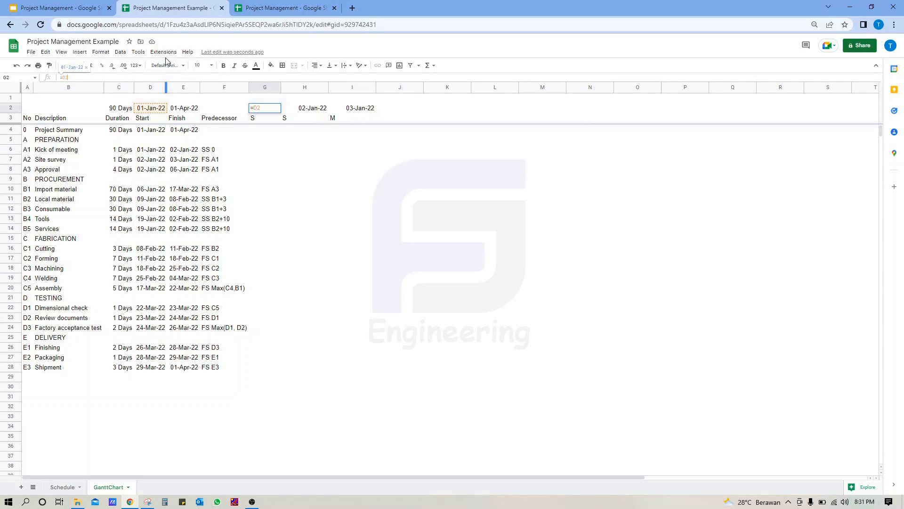
text(+)
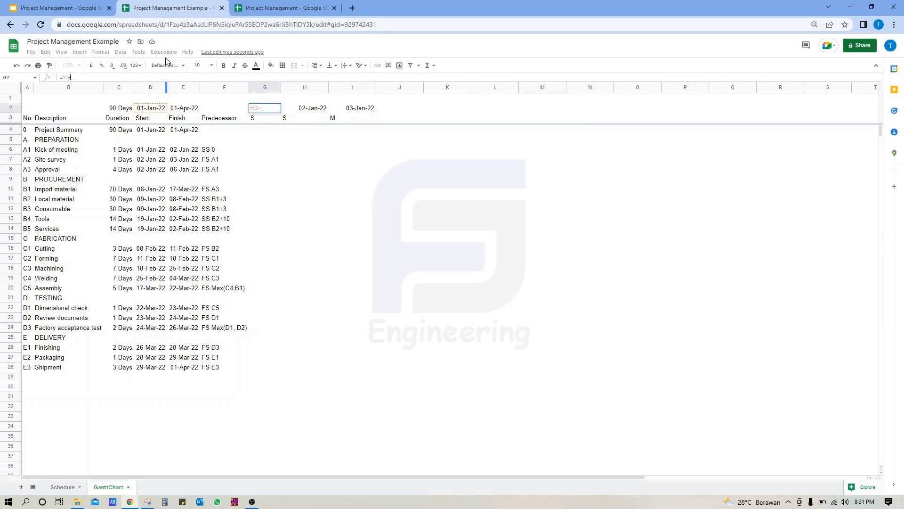
key(Return)
Supply D2 as the date argument of the WEEKDAY function in the G2 formula.
click(68, 65)
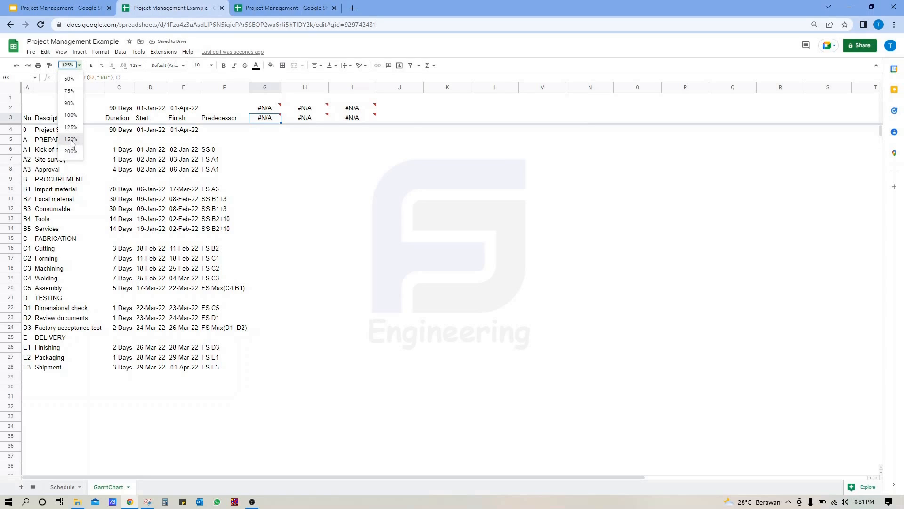
click(70, 139)
click(323, 116)
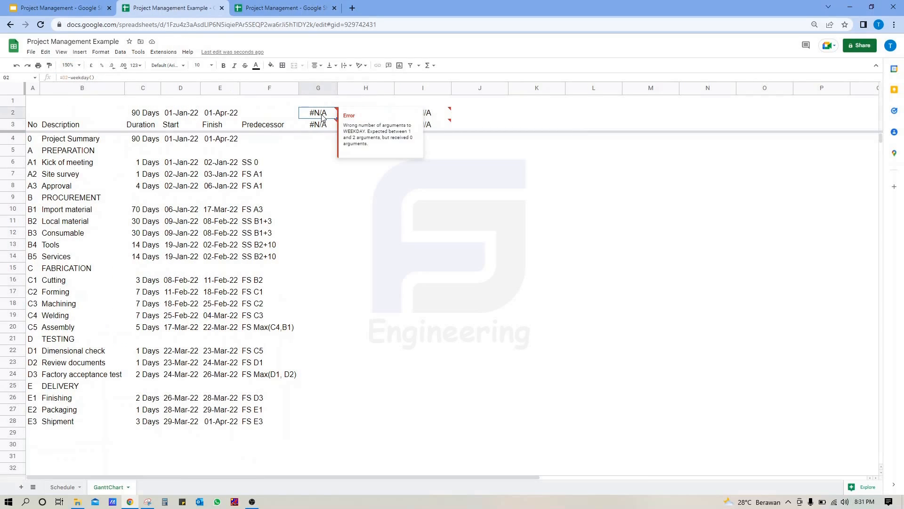
click(98, 77)
key(BackSpace)
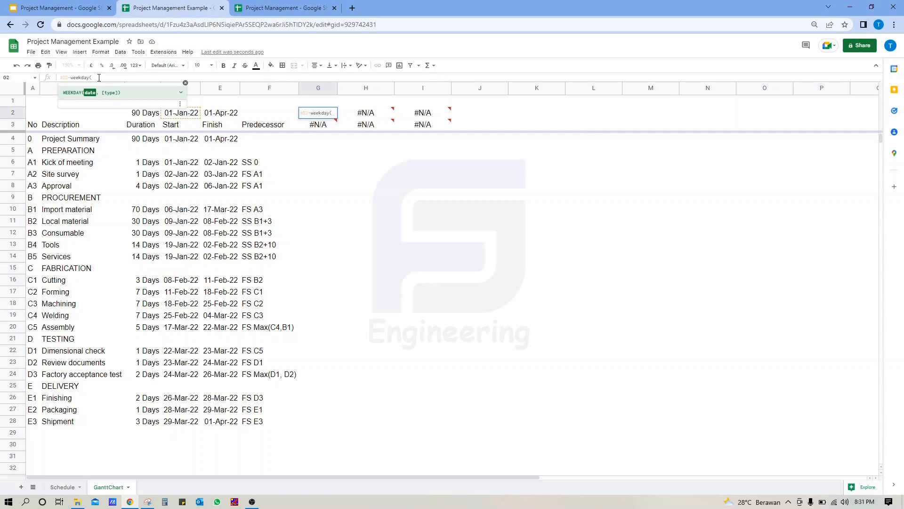
text(d2,)
Look up the WEEKDAY type options in the function's help article and complete the G2 formula as =D2-weekday(D2,3).
click(180, 93)
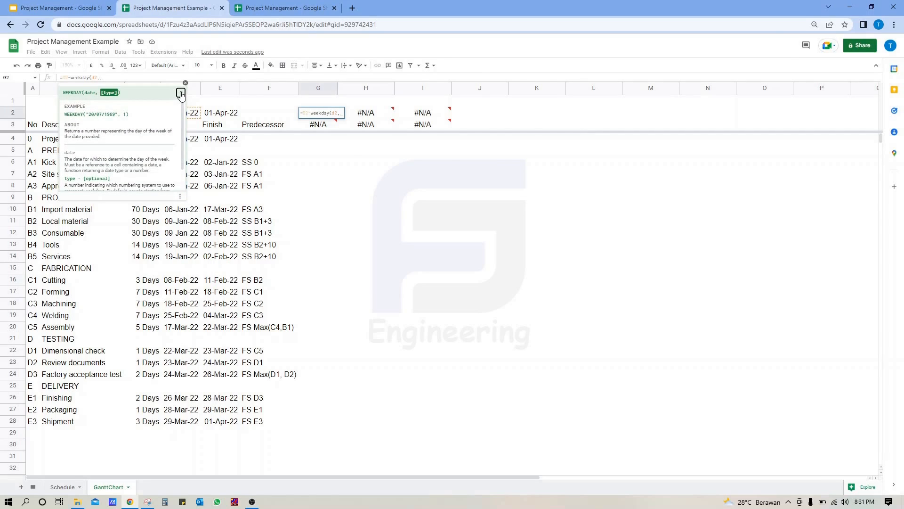
key(ctrl+equal)
key(ctrl+equal)
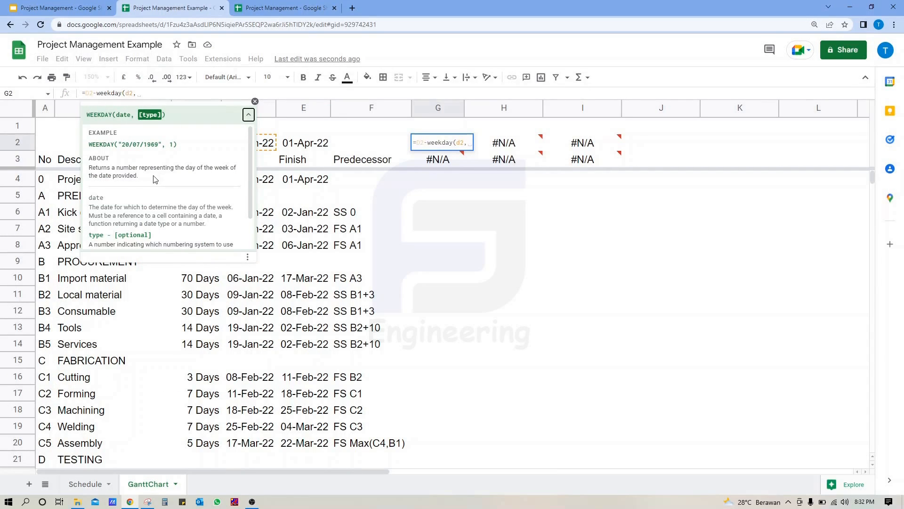
scroll(159, 180, down, 2)
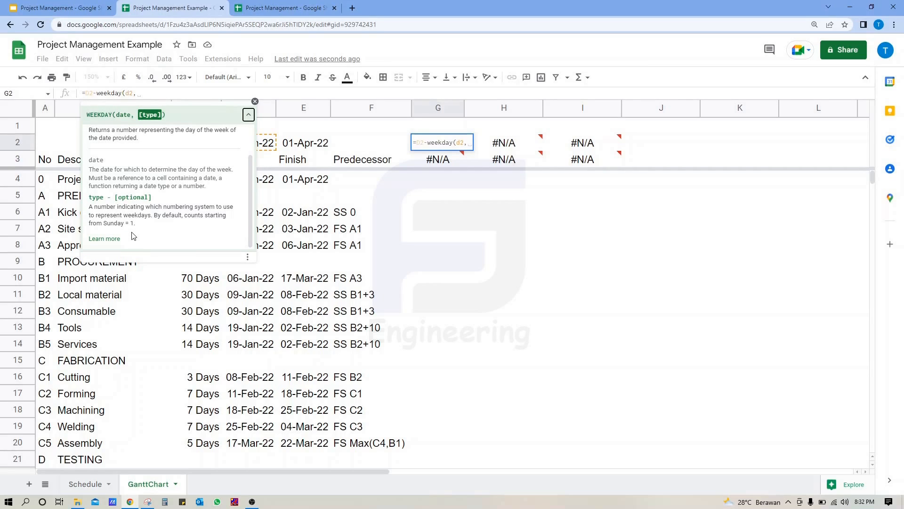
click(111, 238)
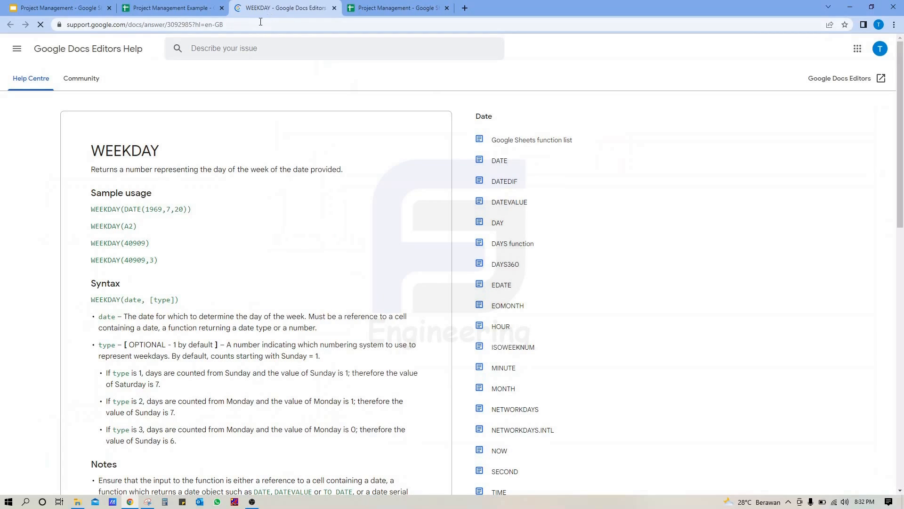
scroll(137, 328, down, 1)
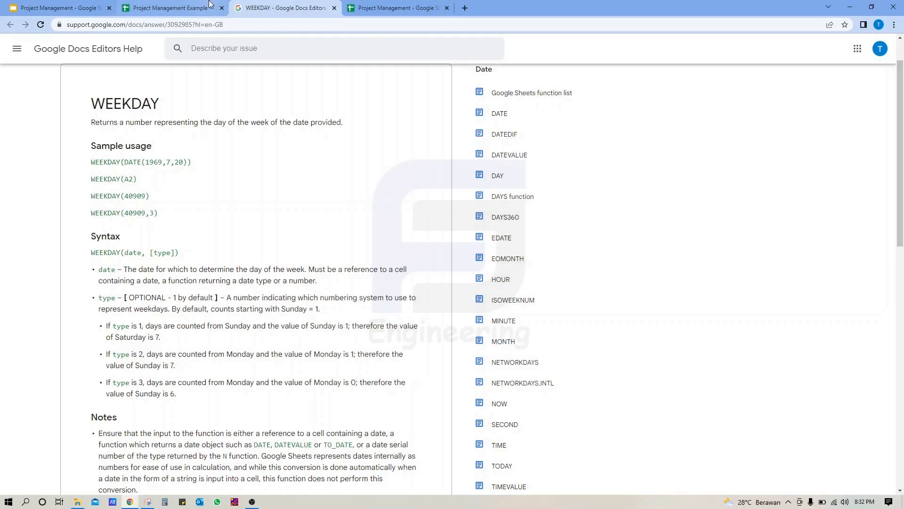
click(179, 8)
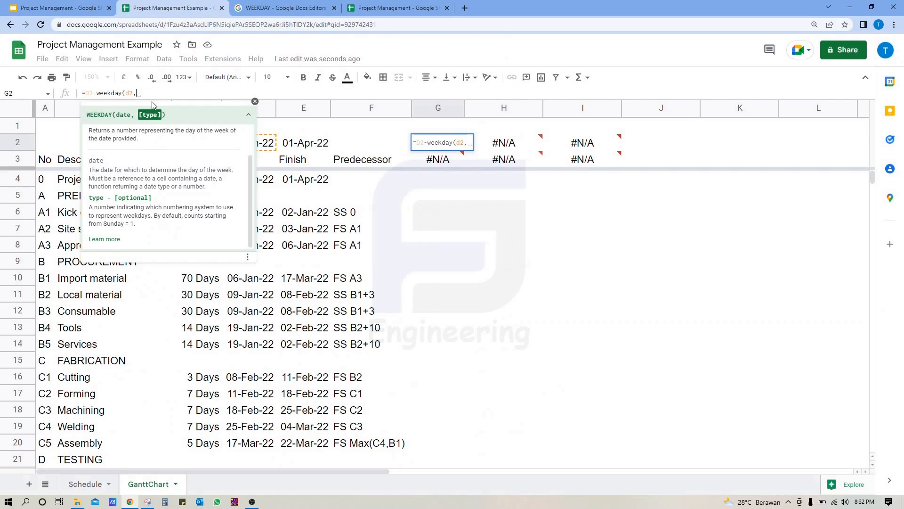
text(3)
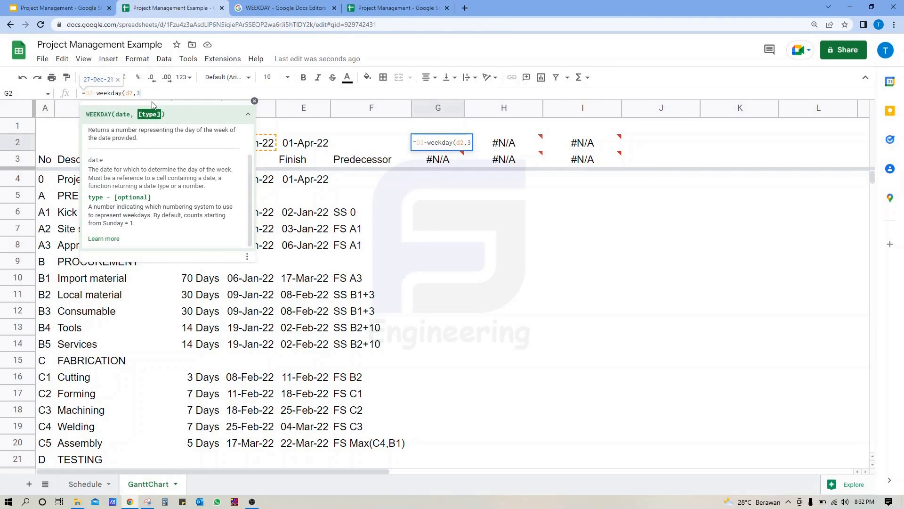
text())
key(Return)
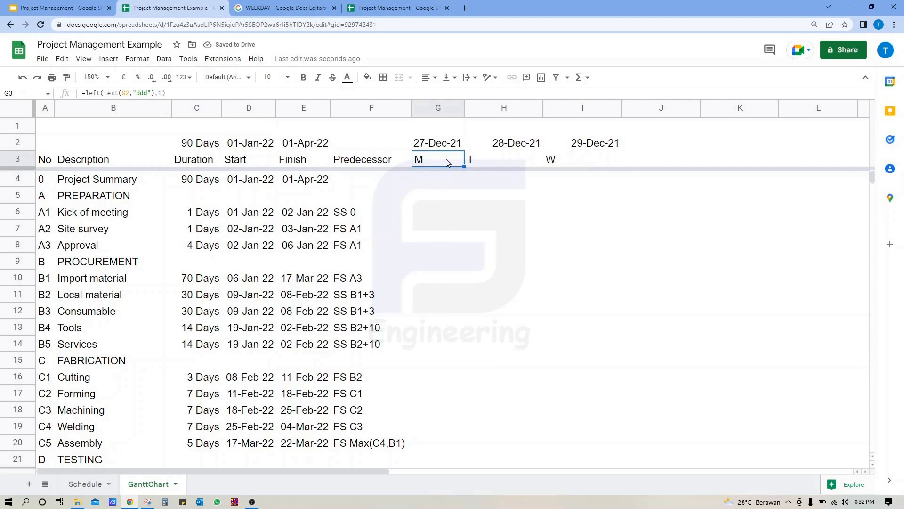
Apply a custom date format to G2:I2 that shows only the two-digit day, without month and year.
click(453, 148)
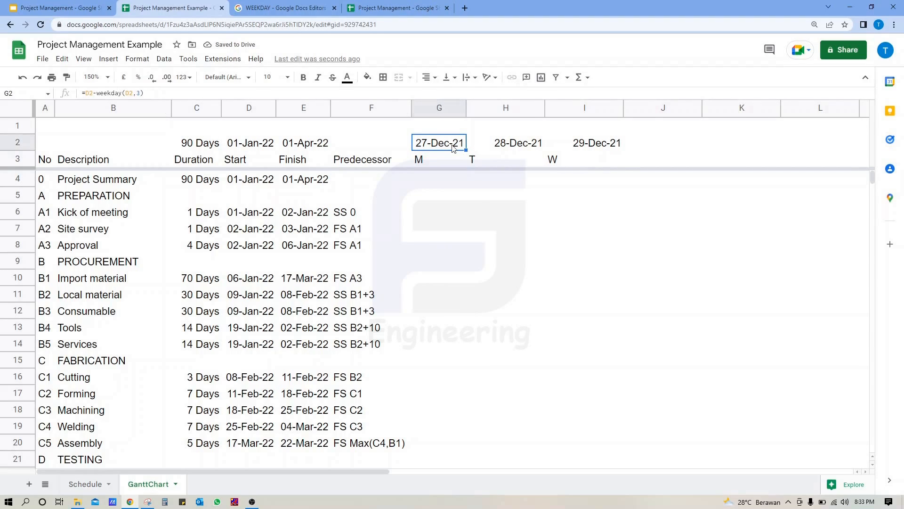
key(shift+Right)
key(shift+Right)
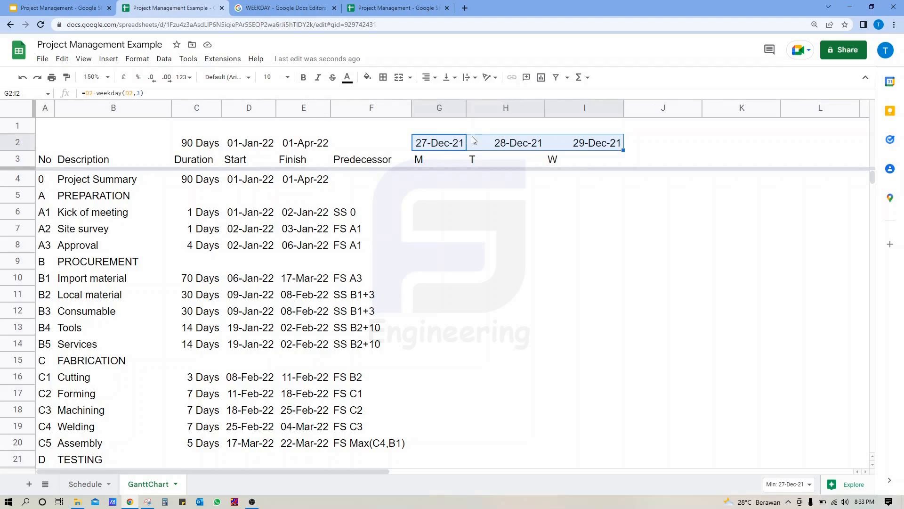
click(134, 59)
mouse_move(188, 104)
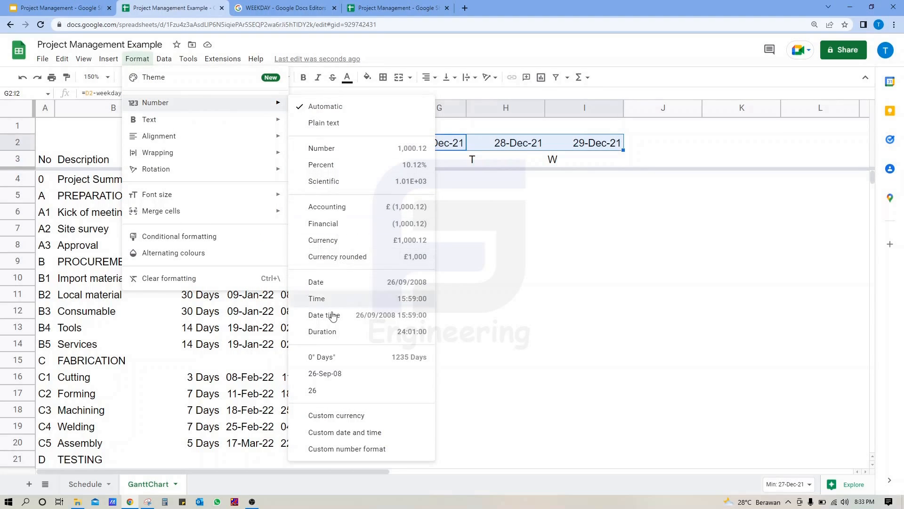
click(365, 432)
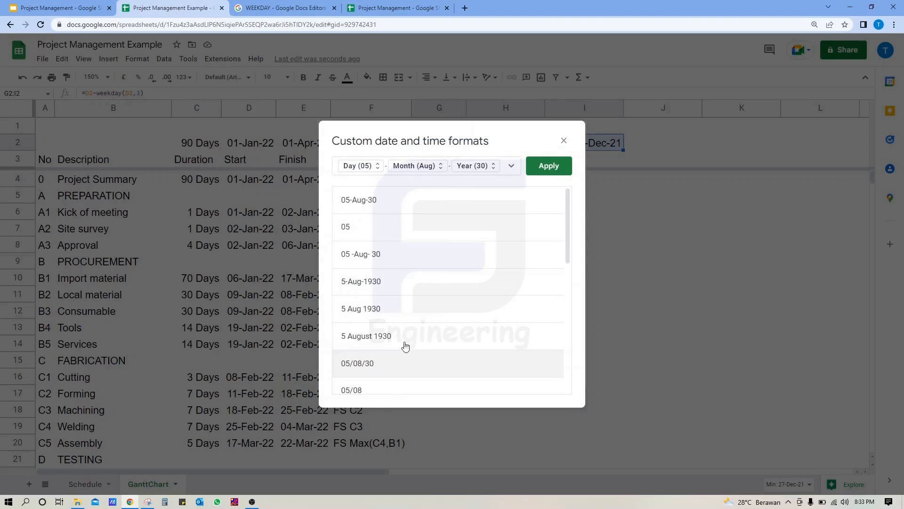
click(426, 166)
click(428, 233)
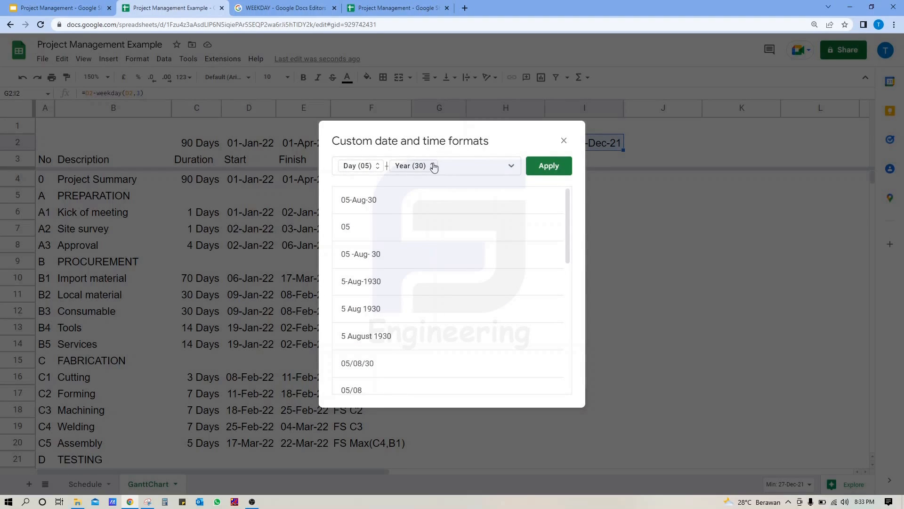
click(434, 165)
click(430, 213)
click(537, 167)
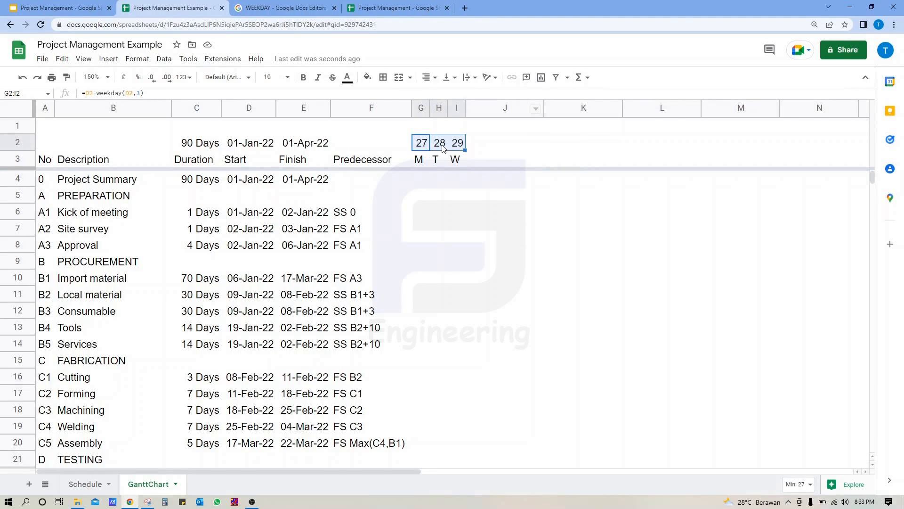
Check the date formulas in H2 and I2, and copy the one in I2 across J2:M2.
click(443, 148)
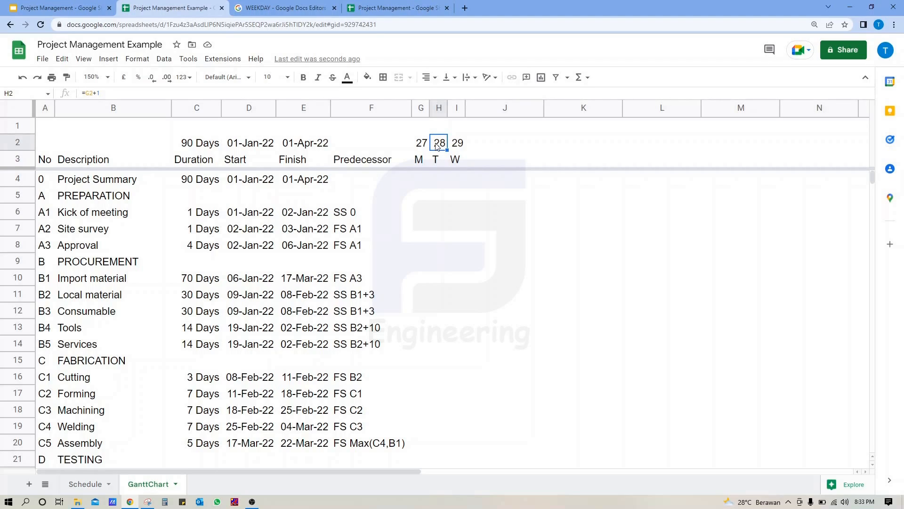
click(456, 147)
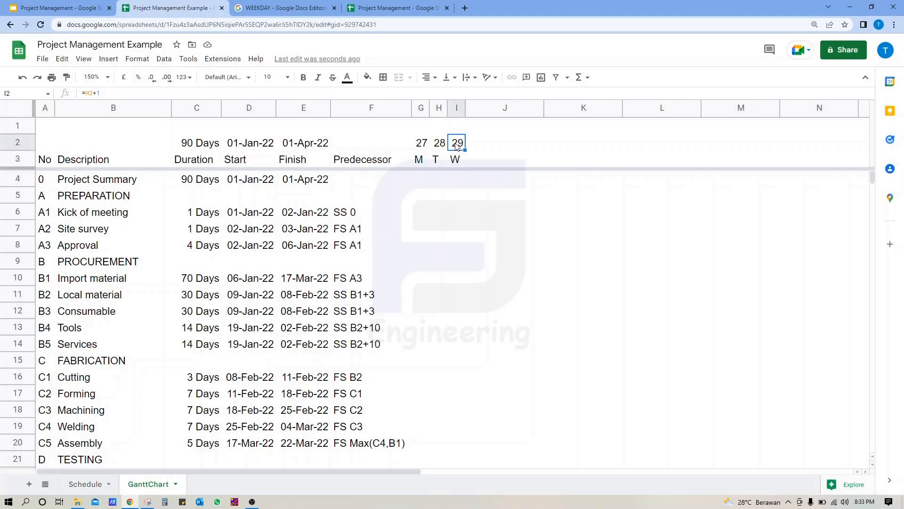
drag(476, 146, 727, 150)
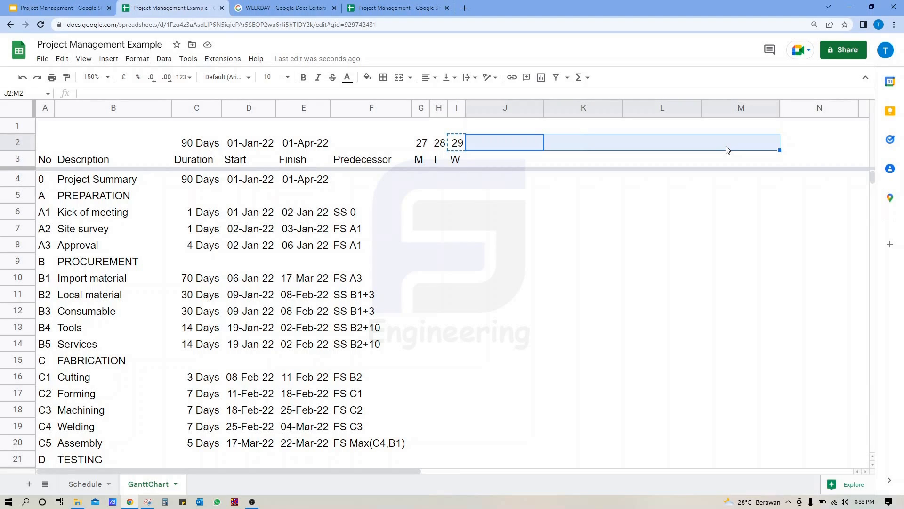
text(30	31	01	02)
Copy the weekday initial formula from I3 into J3:M3.
click(459, 162)
key(ctrl+c)
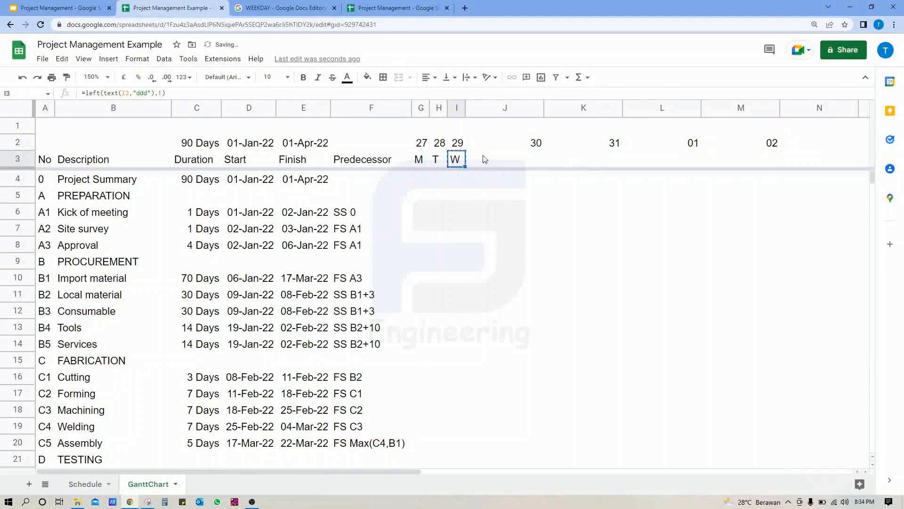
click(486, 160)
shift+click(737, 161)
key(ctrl+v)
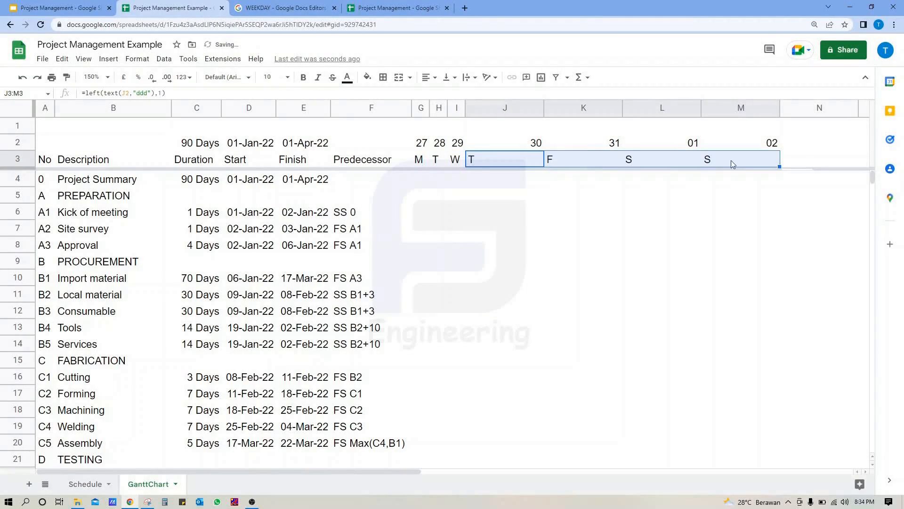
Fit all column widths of the GanttChart sheet to their contents.
click(427, 149)
key(ctrl+a)
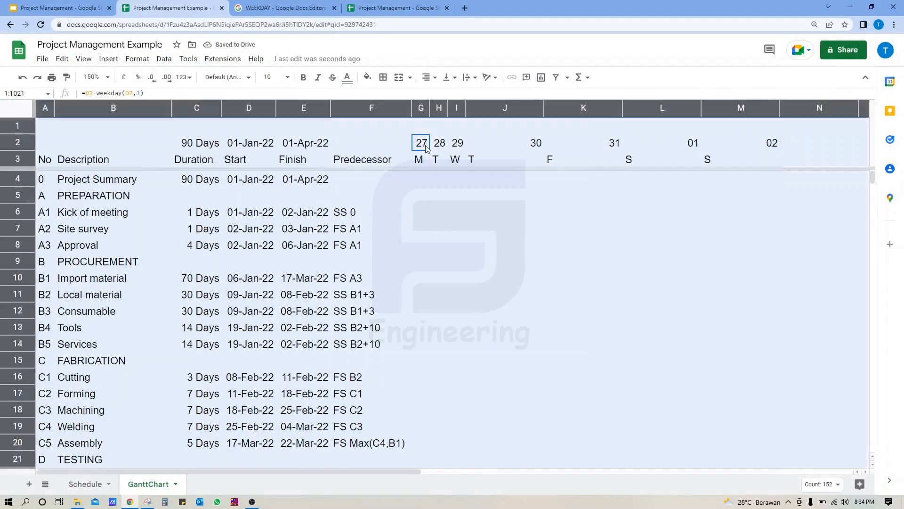
double_click(413, 109)
Merge G1:M1 above the first week and enter =M2 in the merged cell.
drag(417, 125, 523, 126)
click(398, 76)
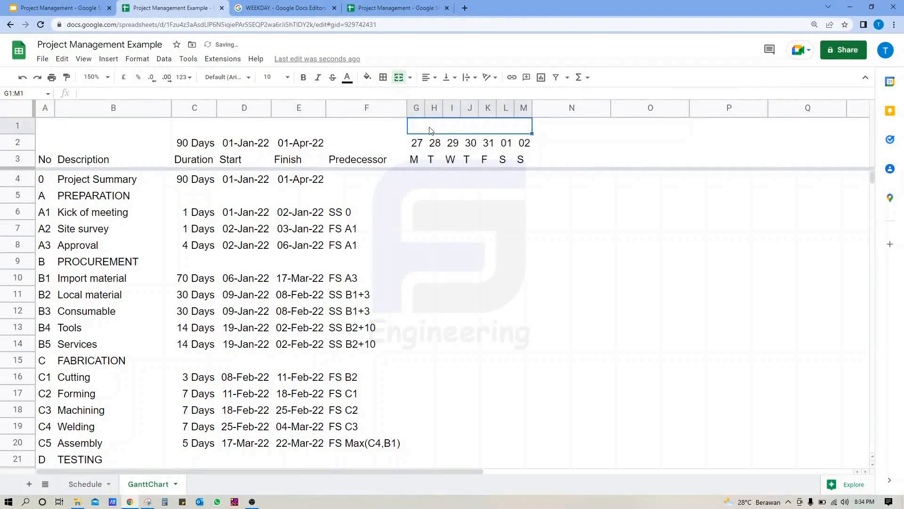
text(=)
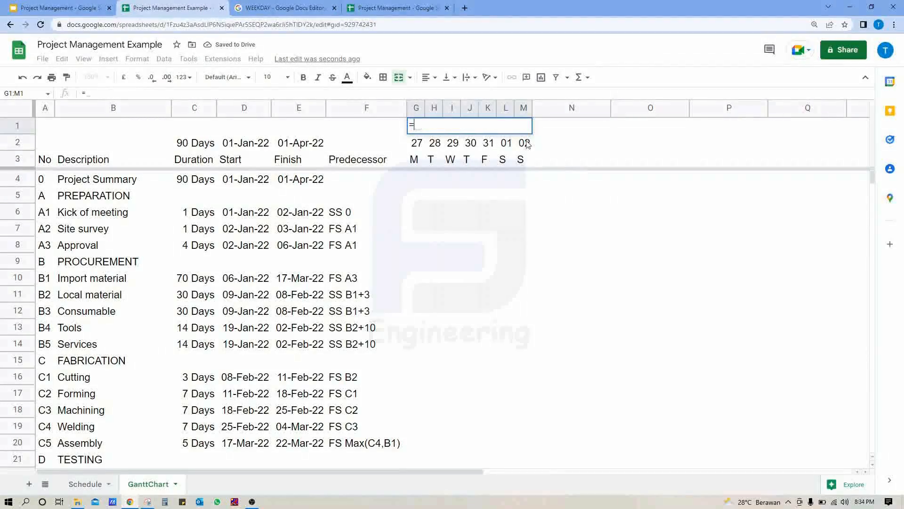
click(524, 143)
key(Return)
key(Up)
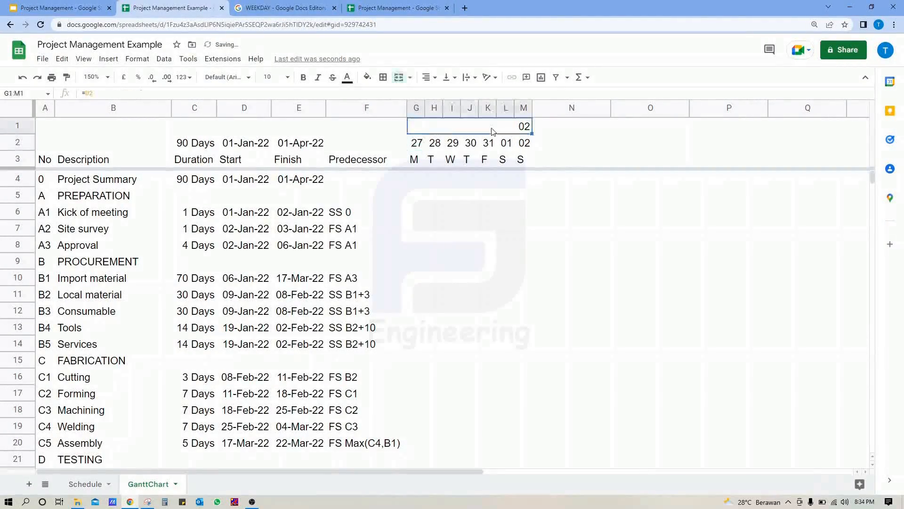
Format the merged week cell G1:M1 with the 26-Sep-08 style date format.
click(137, 59)
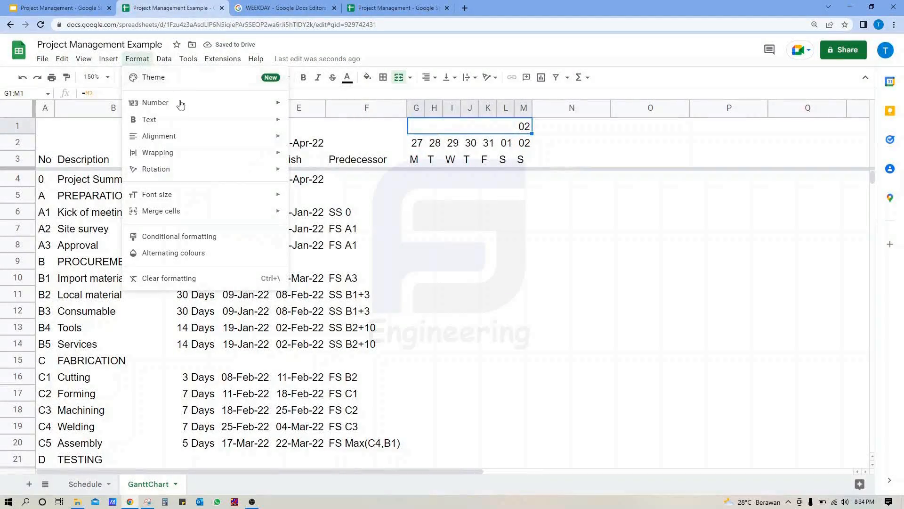
mouse_move(181, 102)
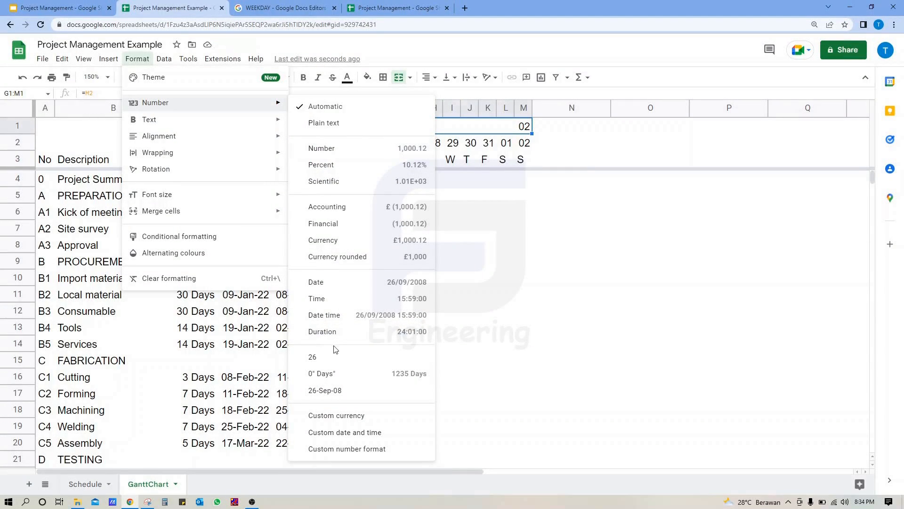
click(326, 390)
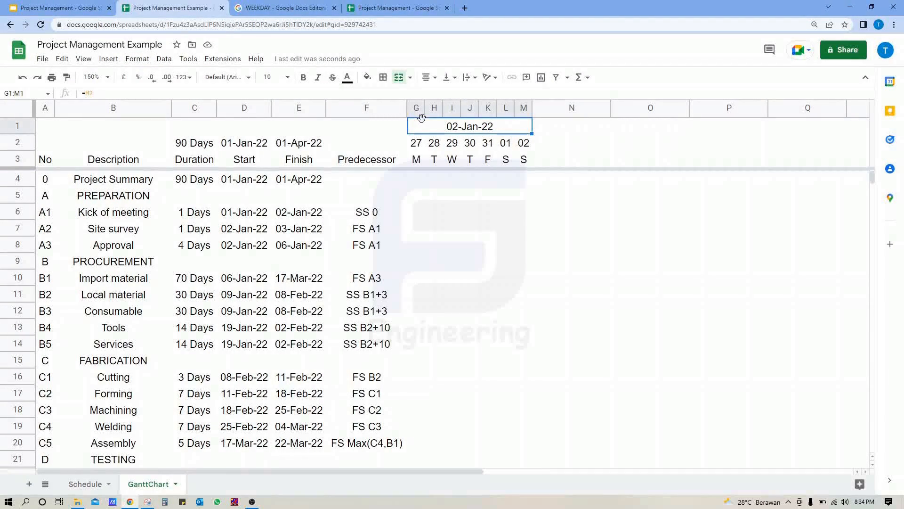
Group columns G to L of the first timeline week.
click(414, 104)
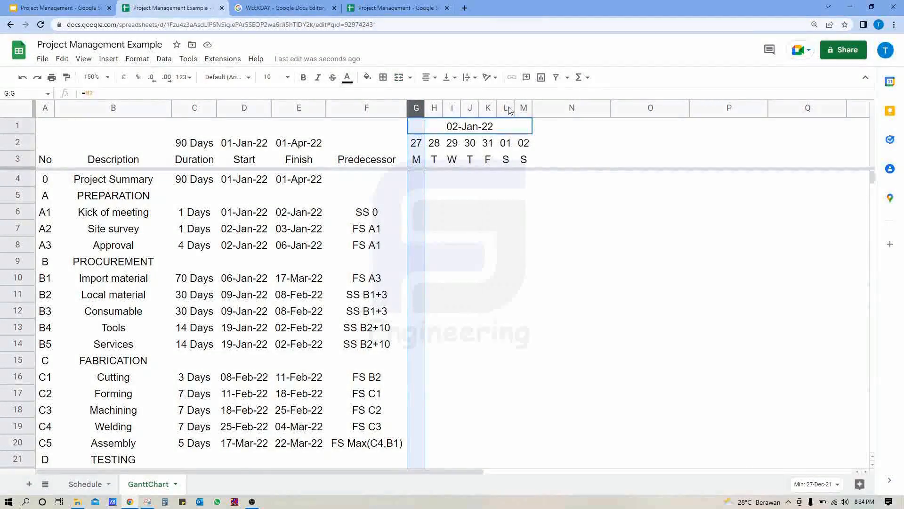
shift+click(509, 110)
right_click(509, 110)
mouse_move(578, 421)
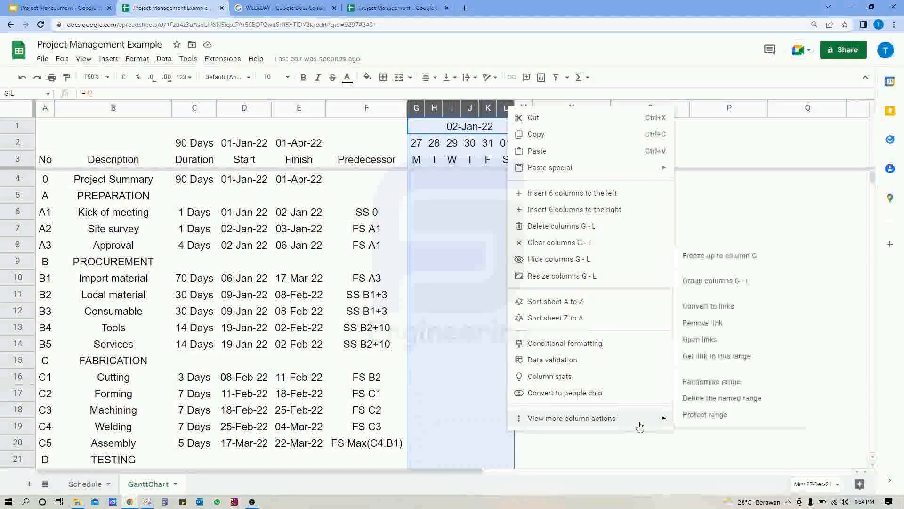
click(697, 280)
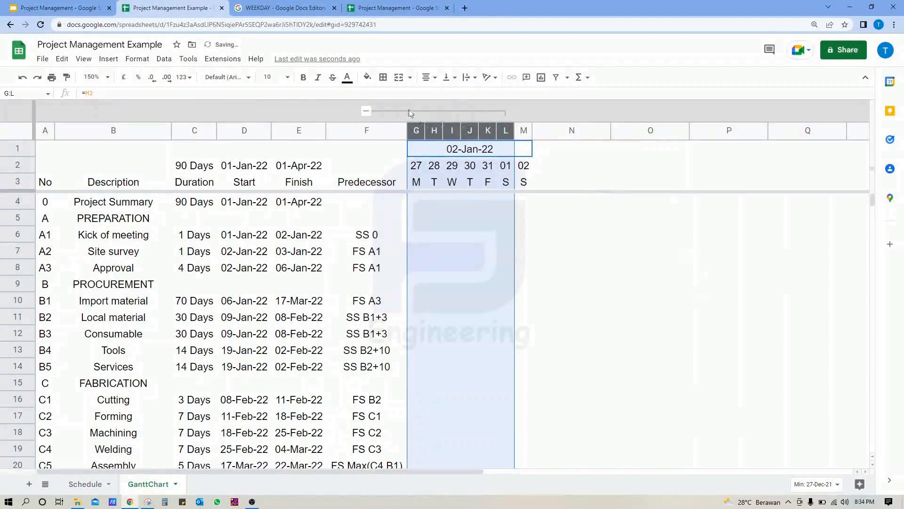
Collapse and re-expand the first week's column group to check the grouping.
click(367, 111)
click(367, 110)
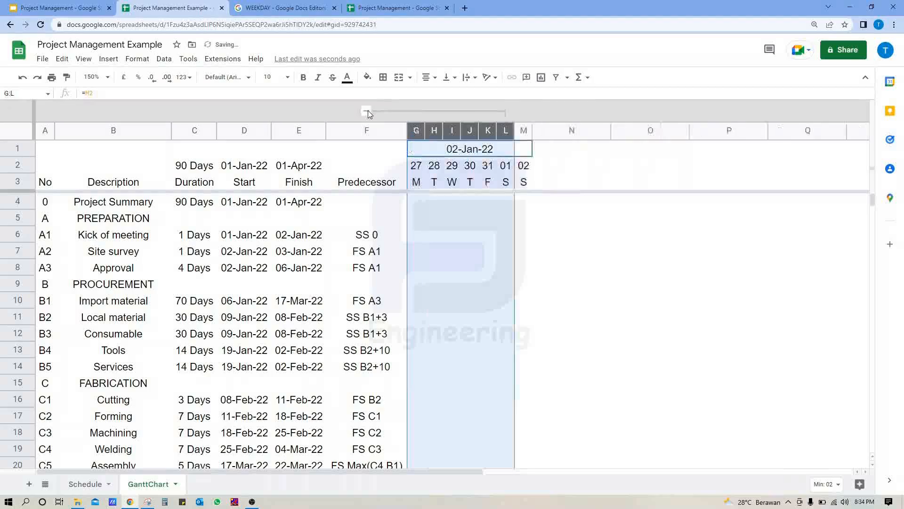
Copy the first week's next-day date formulas into N2:S2 to continue the daily dates.
click(433, 166)
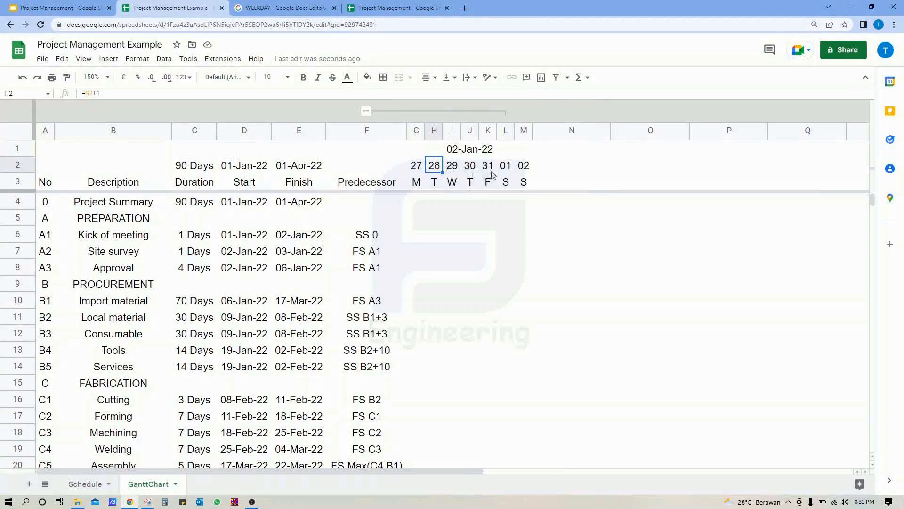
click(571, 166)
key(ctrl+v)
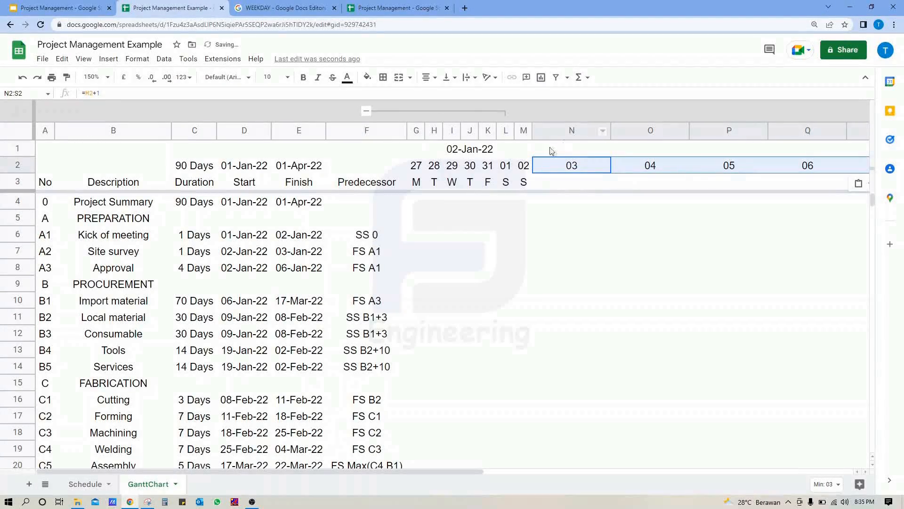
Freeze the columns of the GanttChart sheet up to column B.
click(416, 131)
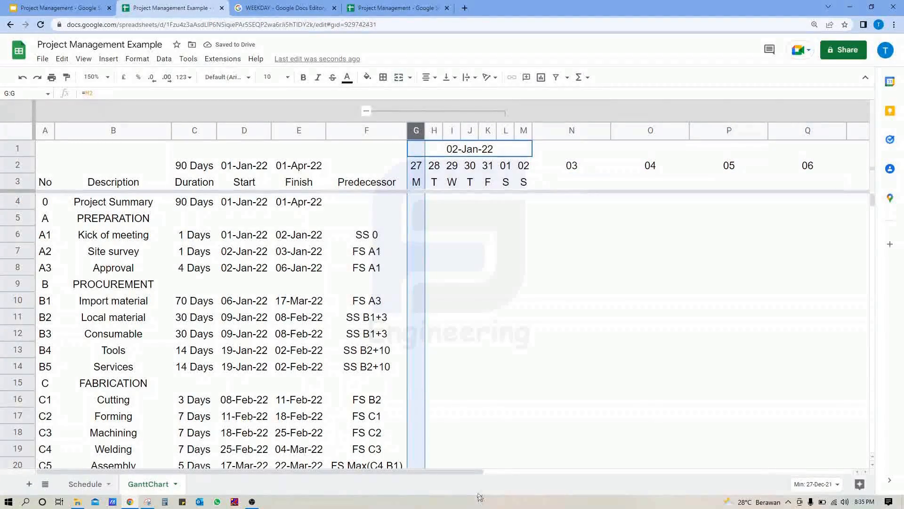
click(113, 130)
click(84, 58)
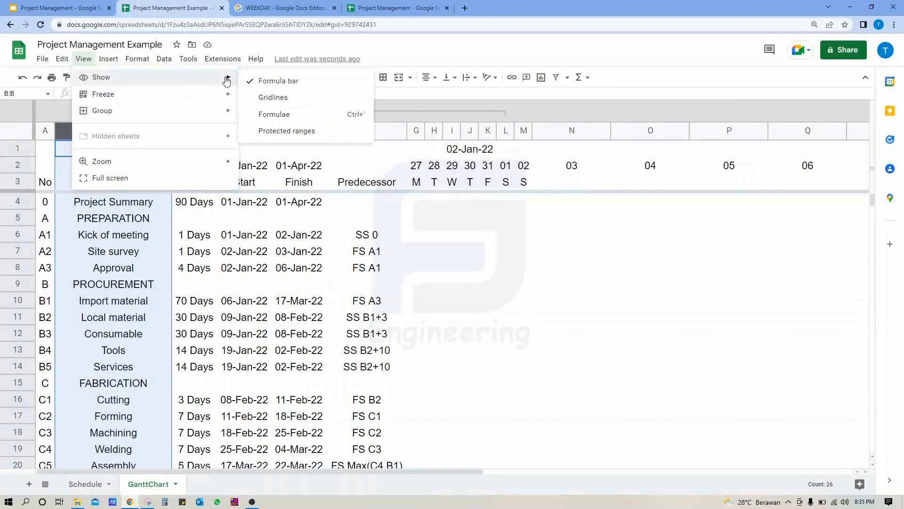
mouse_move(193, 103)
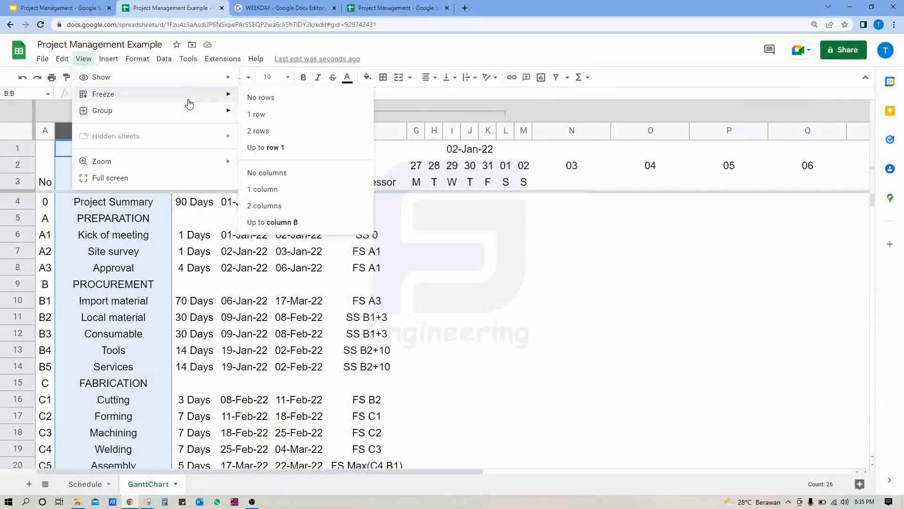
click(297, 224)
click(277, 275)
Insert 26 columns after column Z twice, extending the GanttChart sheet to column BZ.
scroll(278, 275, right, 10)
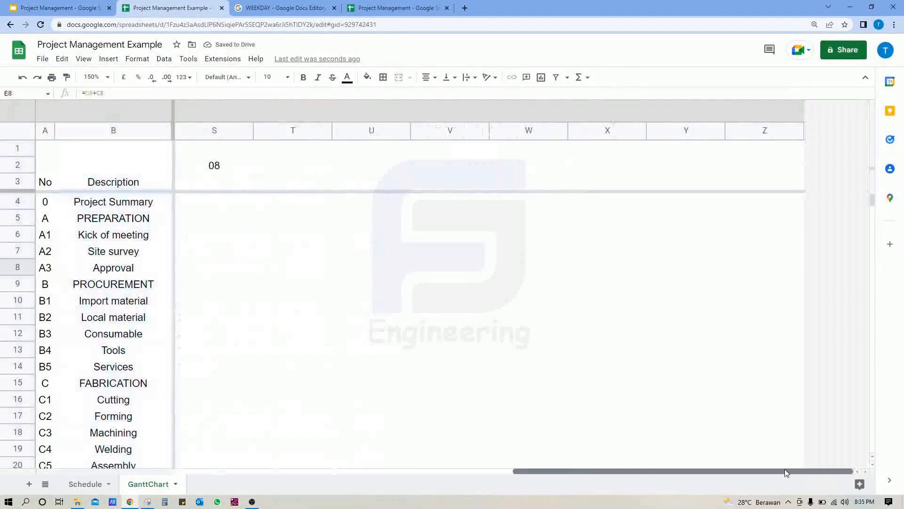
click(738, 124)
drag(615, 471, 277, 471)
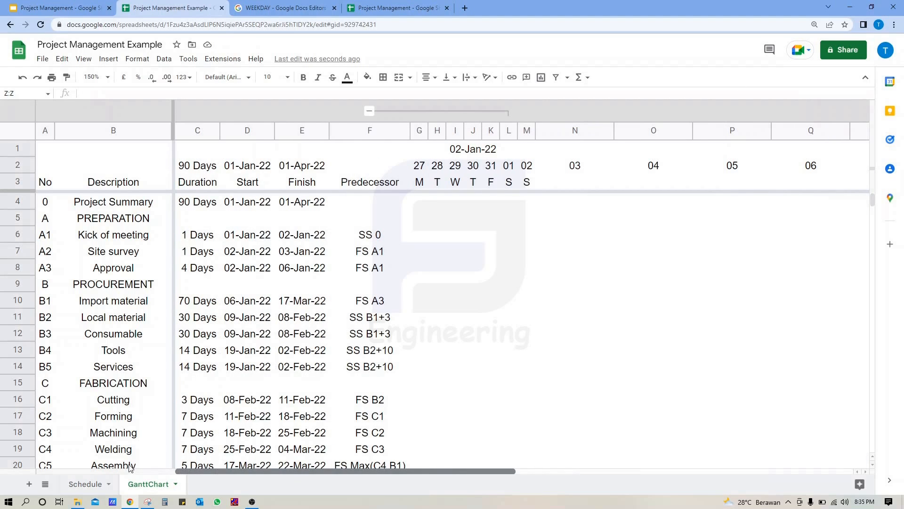
shift+click(45, 131)
right_click(45, 131)
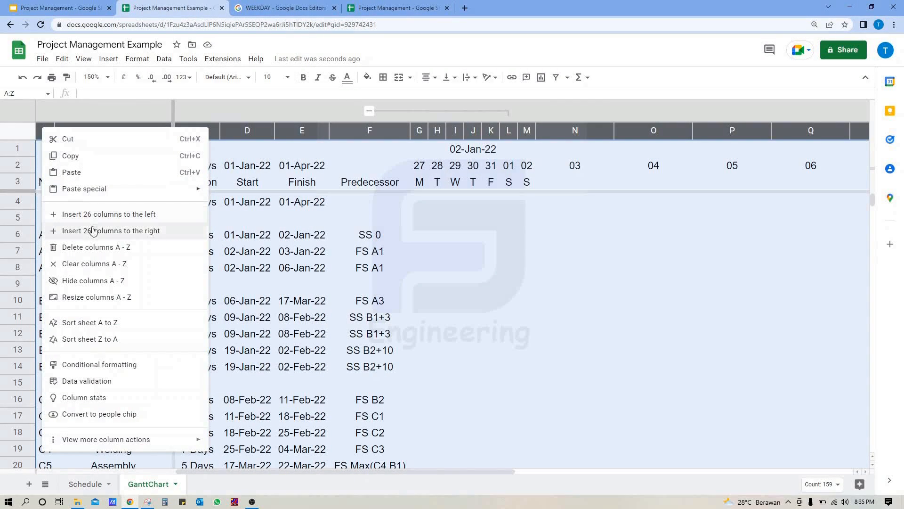
click(100, 232)
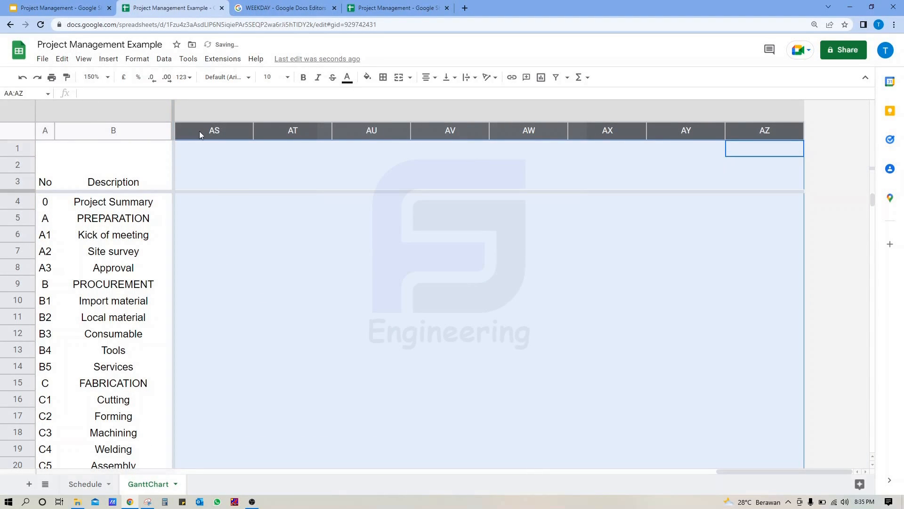
right_click(200, 132)
click(262, 234)
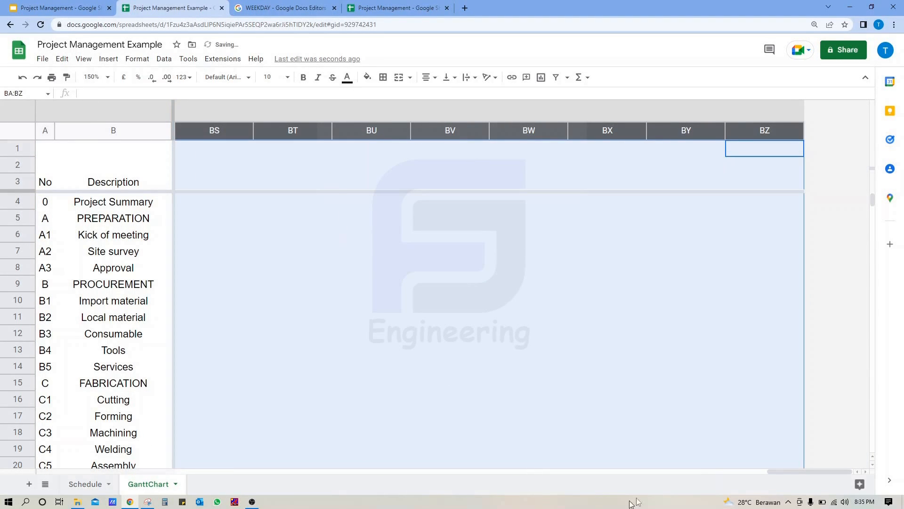
Set the width of timeline columns G to BZ to 25 pixels.
drag(788, 472, 195, 471)
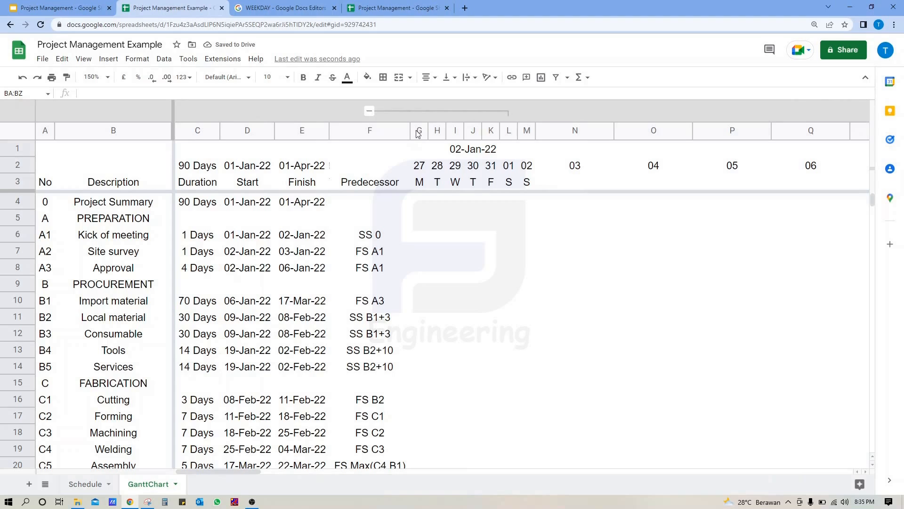
click(419, 131)
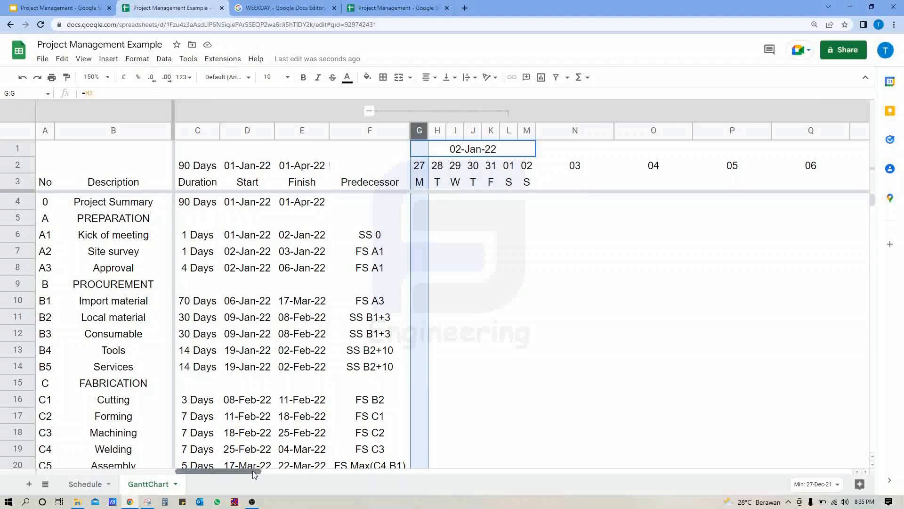
drag(253, 471, 847, 472)
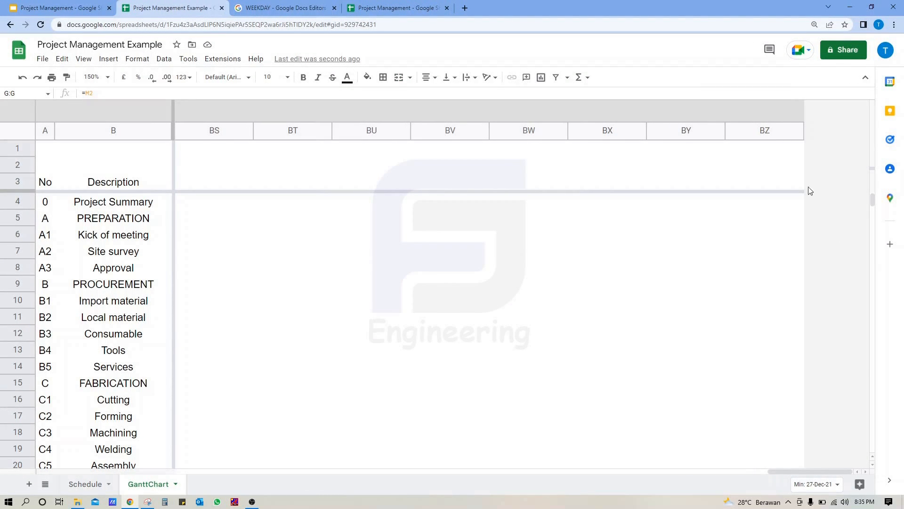
shift+click(760, 130)
right_click(760, 130)
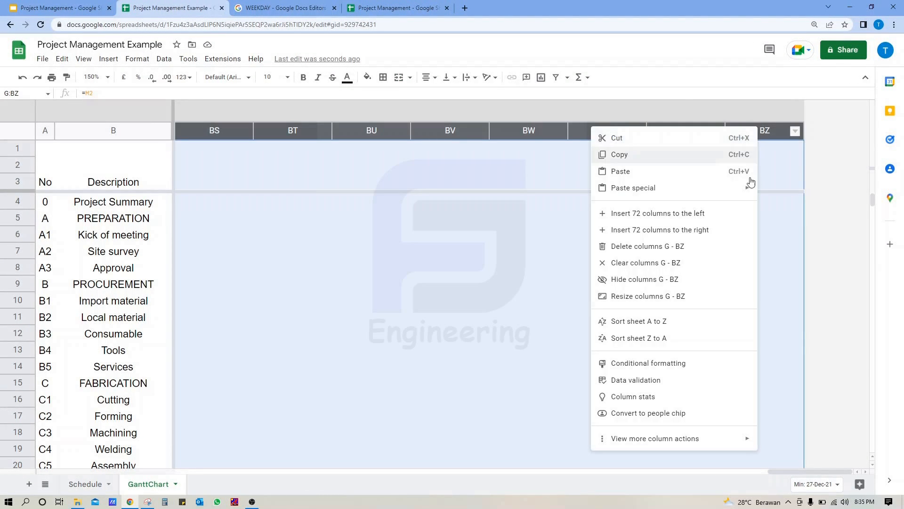
click(652, 297)
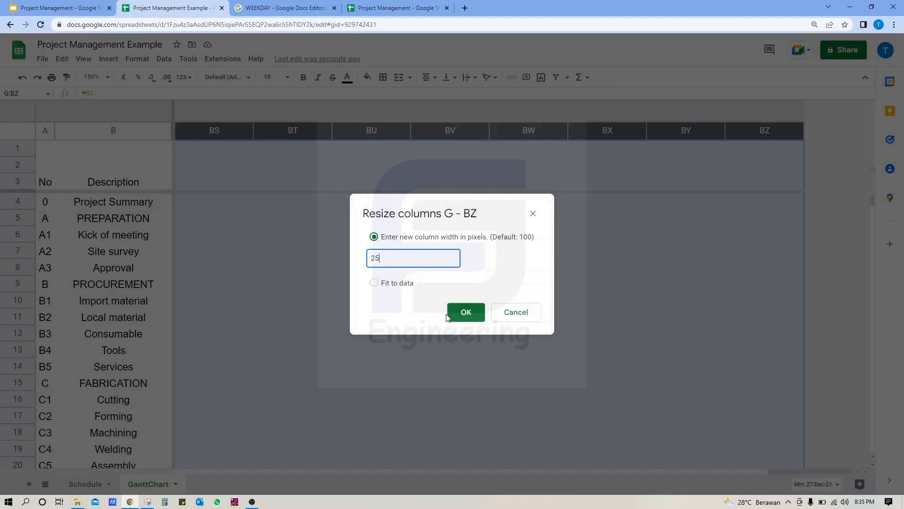
click(458, 313)
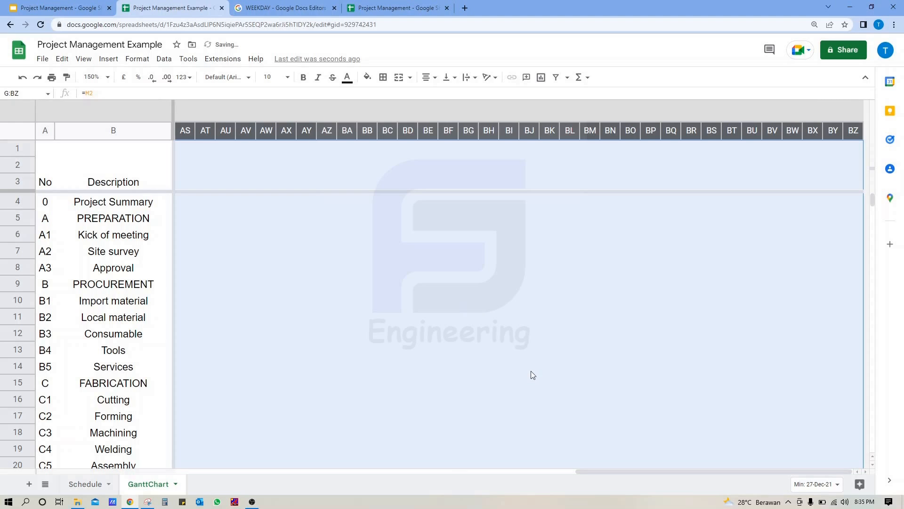
click(531, 368)
Copy the weekday formula from M3 across N3:S3 and extend the date and weekday into column T.
click(460, 472)
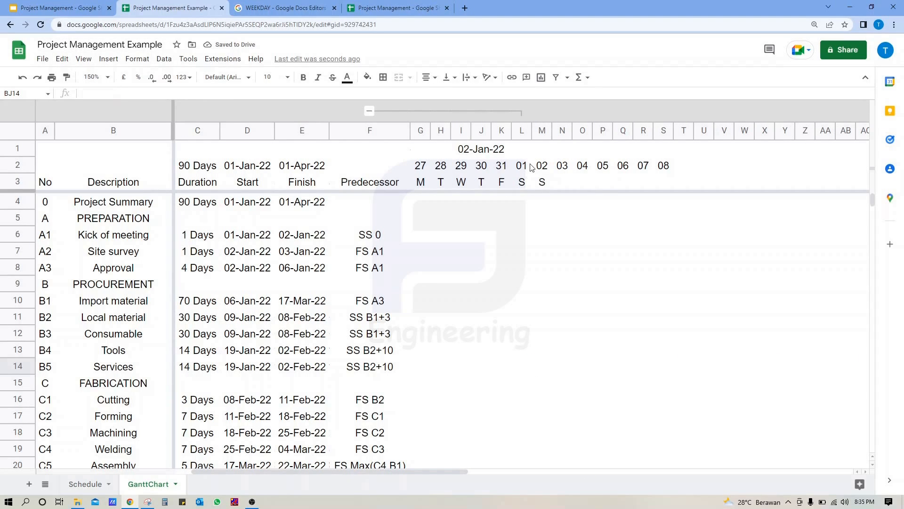
click(558, 168)
click(495, 156)
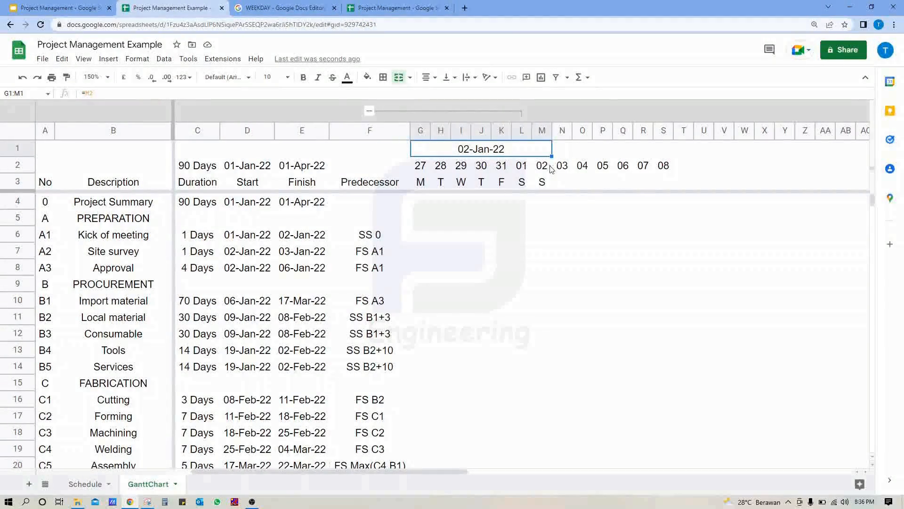
click(562, 167)
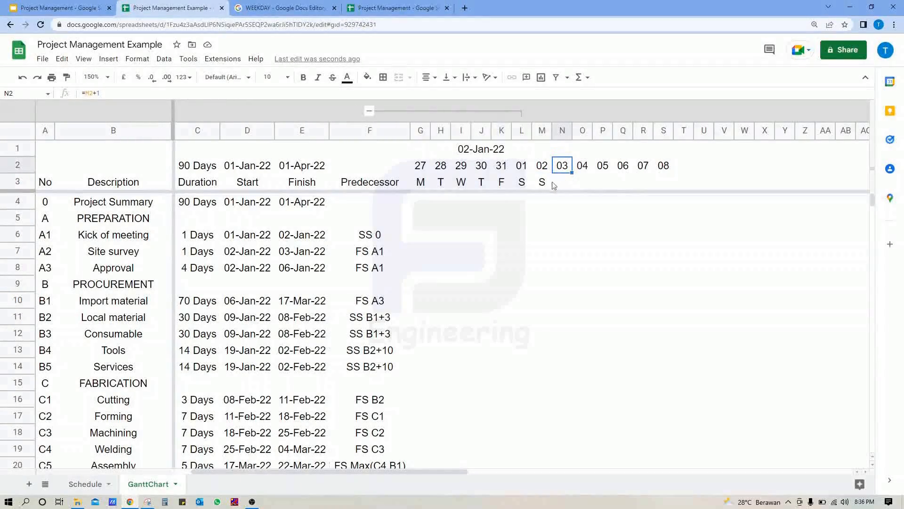
click(543, 185)
click(565, 185)
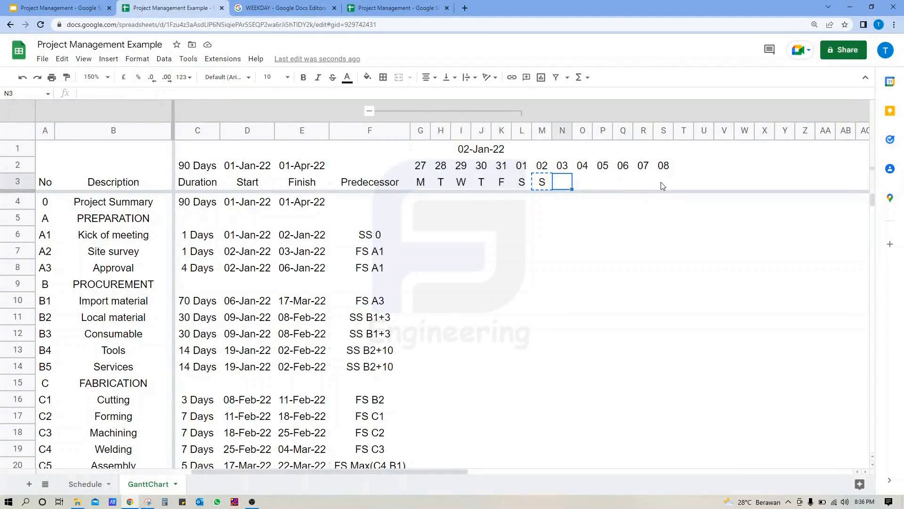
shift+click(662, 182)
key(ctrl+v)
click(663, 169)
shift+click(664, 181)
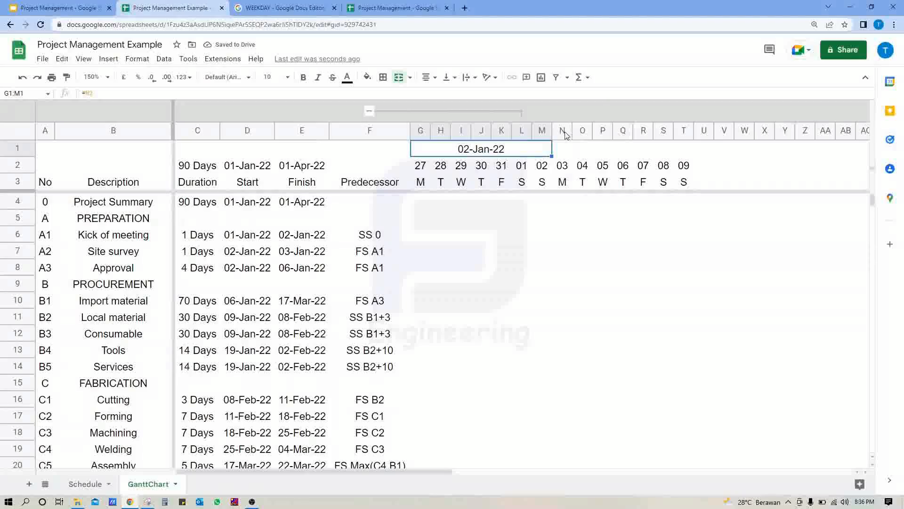
Group columns N to S of the second timeline week.
click(563, 130)
shift+click(663, 131)
right_click(663, 131)
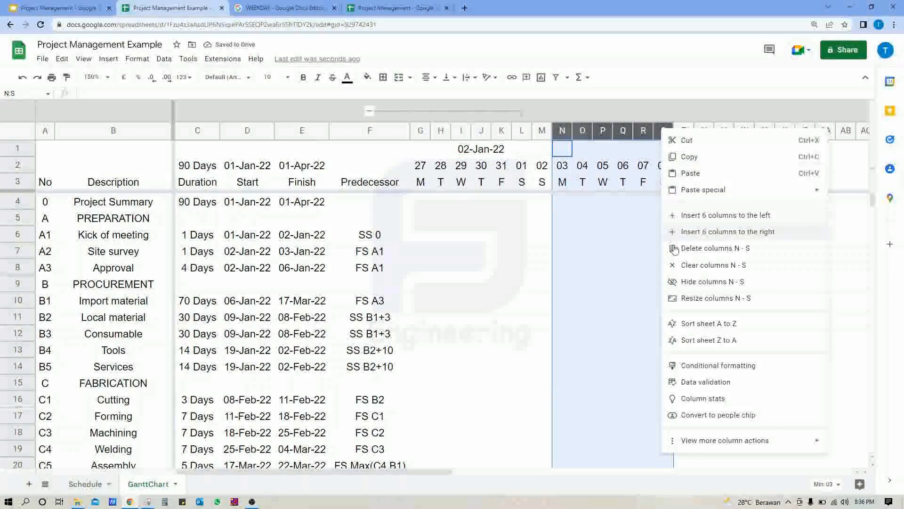
mouse_move(728, 440)
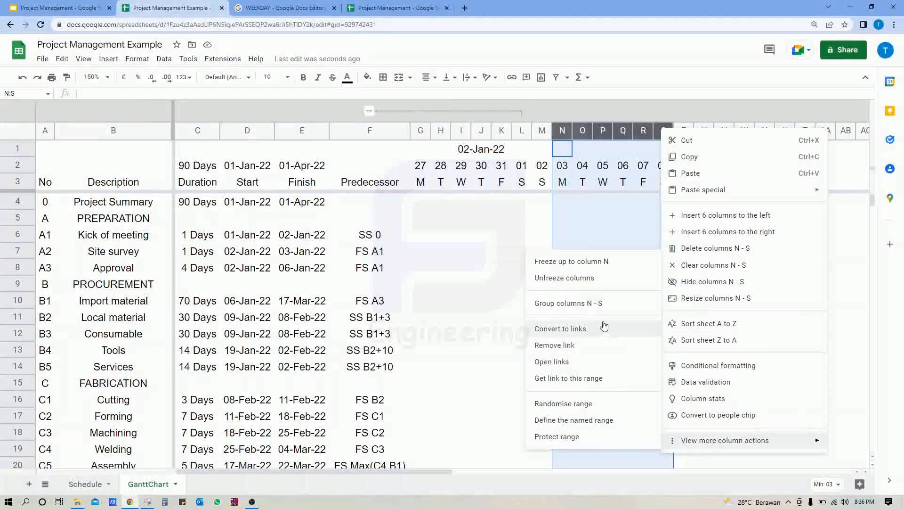
click(599, 304)
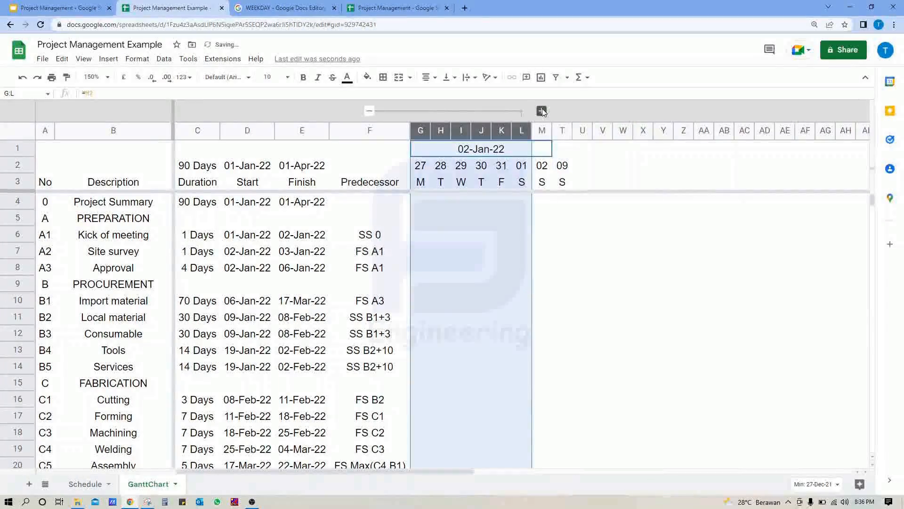
click(587, 152)
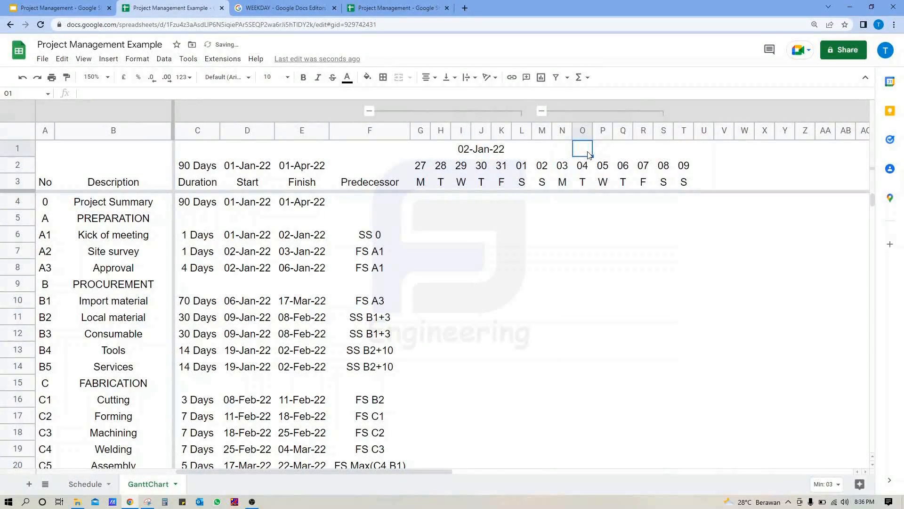
Copy the merged week-ending date cell G1:M1 to N1 above the second week.
click(563, 135)
click(622, 148)
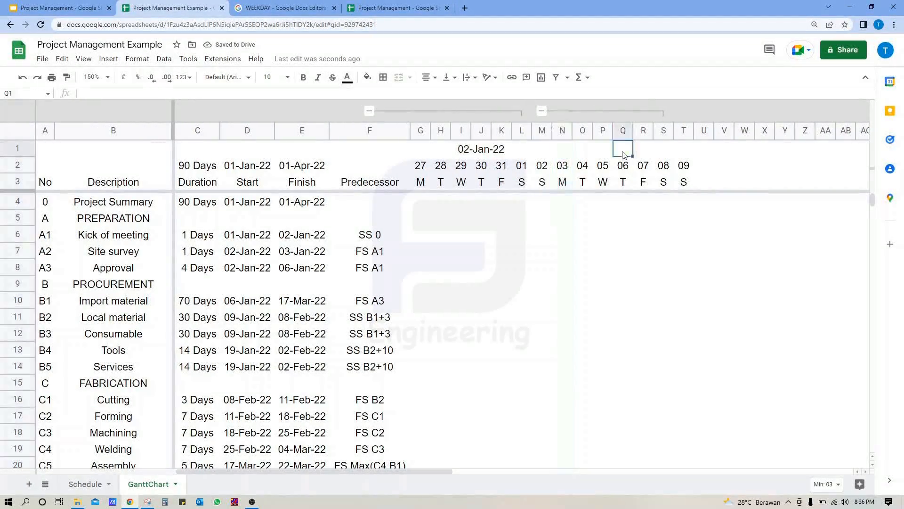
click(503, 152)
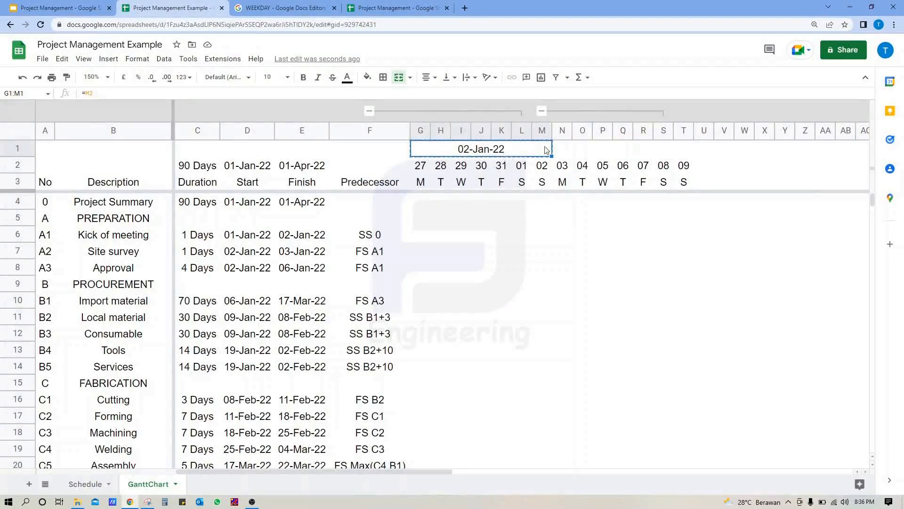
click(564, 149)
key(ctrl+v)
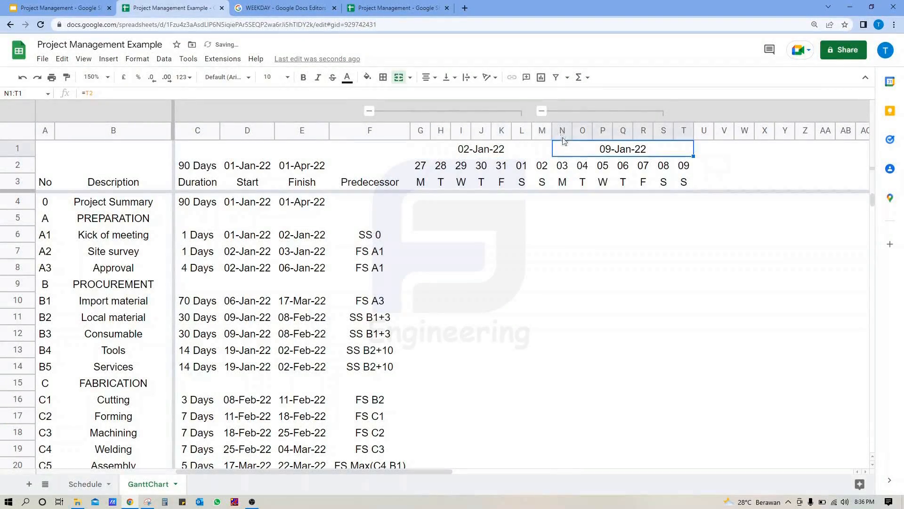
Duplicate the second-week columns N to T into columns U to AA as the third week.
key(ctrl+c)
click(562, 130)
shift+click(683, 130)
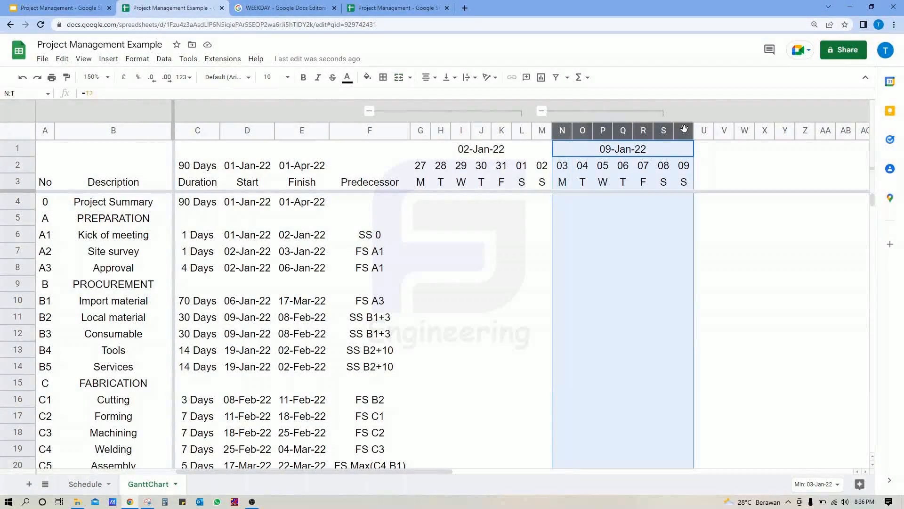
key(ctrl+c)
click(712, 148)
key(ctrl+v)
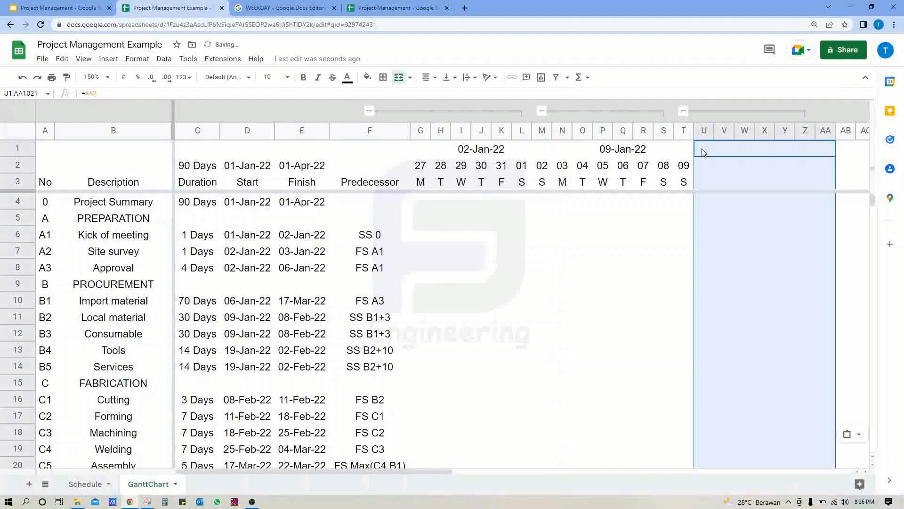
Duplicate the weekly timeline columns N to AA twice, filling columns AB to AO and AP to BC.
click(91, 77)
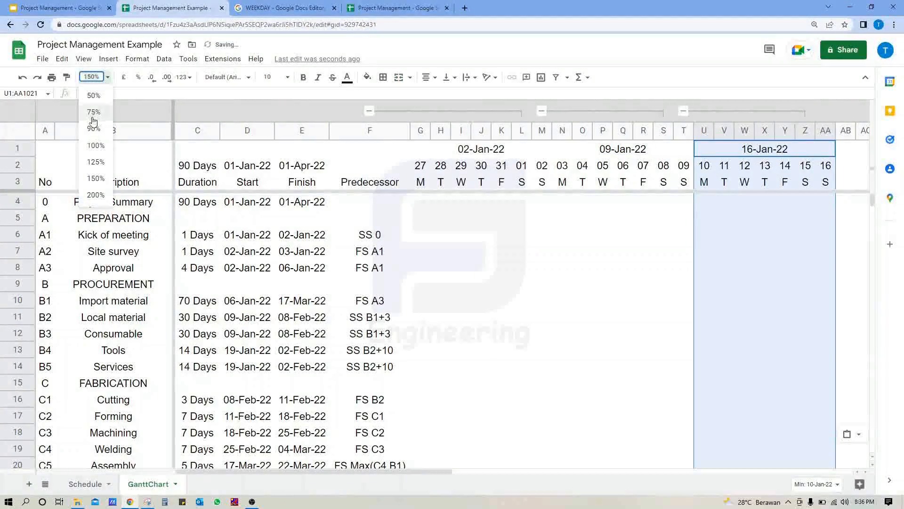
click(95, 162)
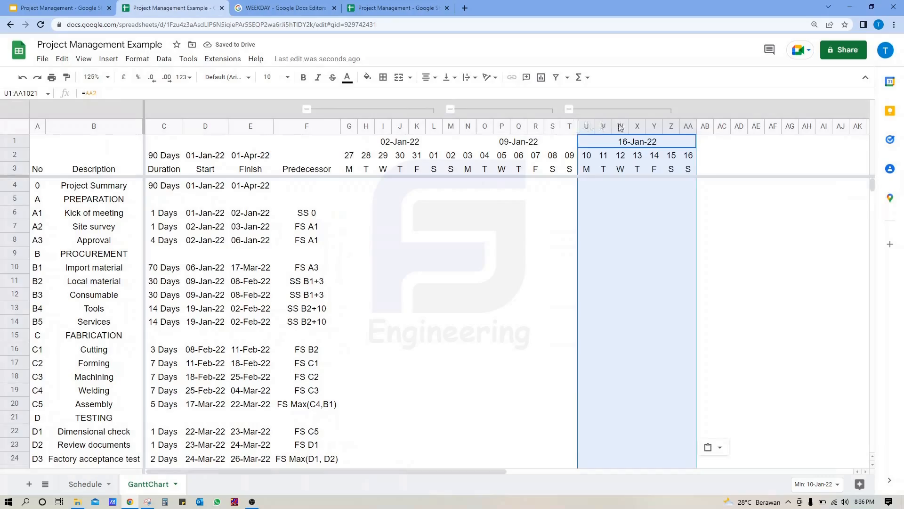
click(497, 144)
click(468, 125)
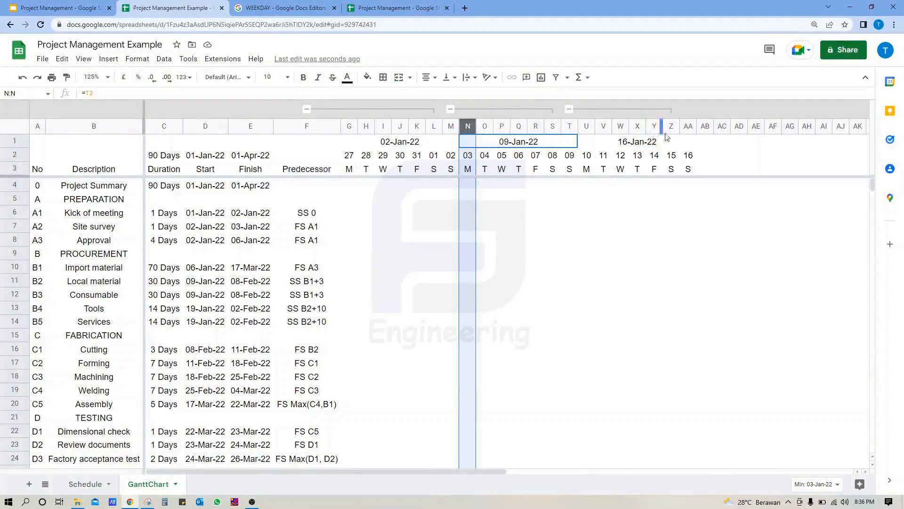
shift+click(688, 126)
key(ctrl+c)
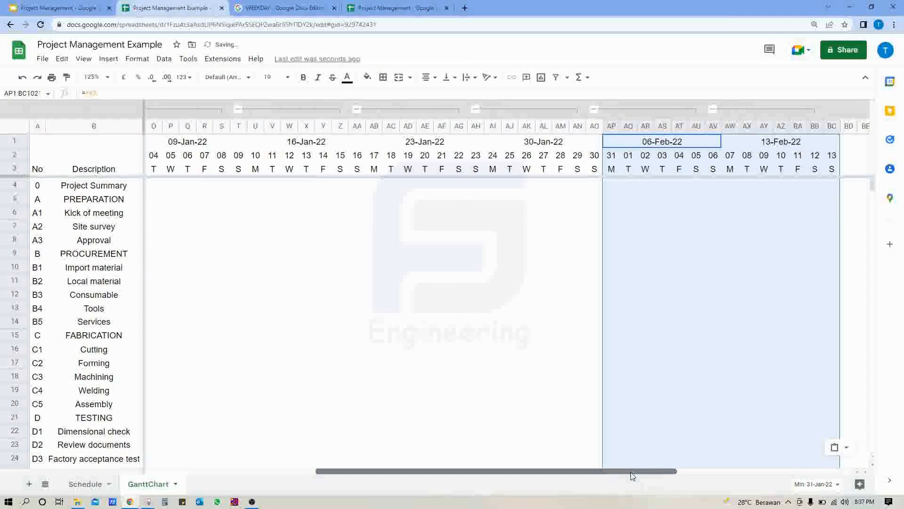
Duplicate the four weeks in columns AB to BC into columns BD to CE.
click(374, 126)
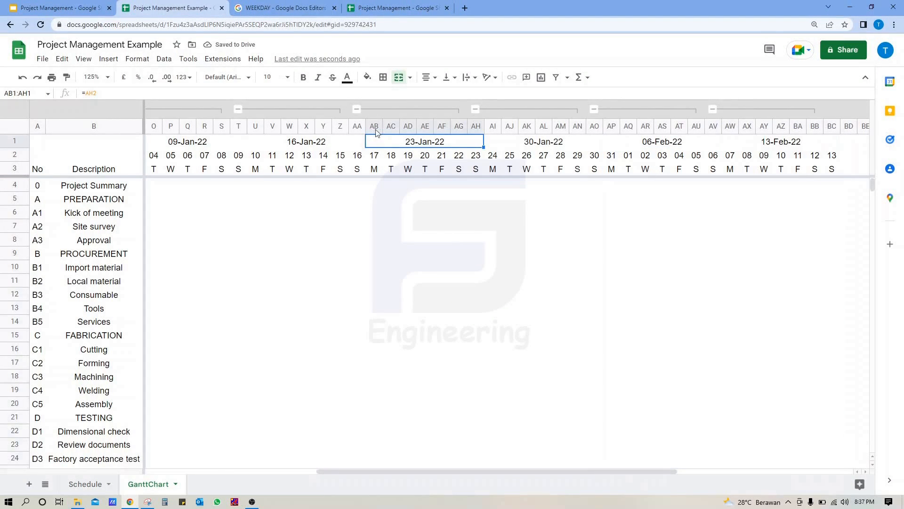
shift+click(829, 128)
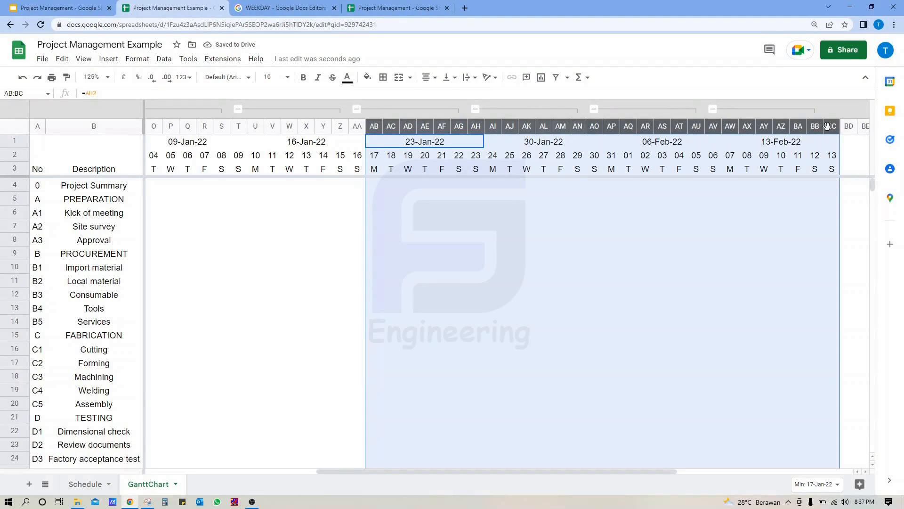
key(ctrl+c)
drag(648, 468, 826, 463)
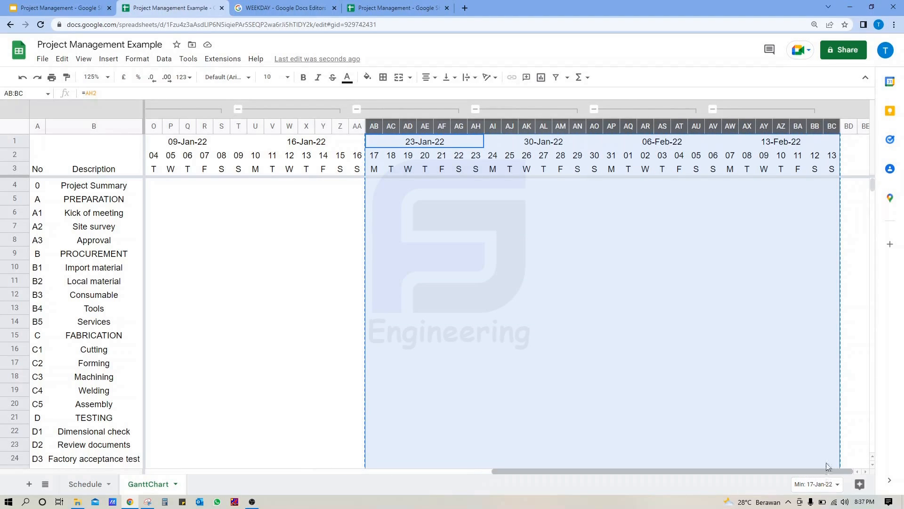
click(851, 146)
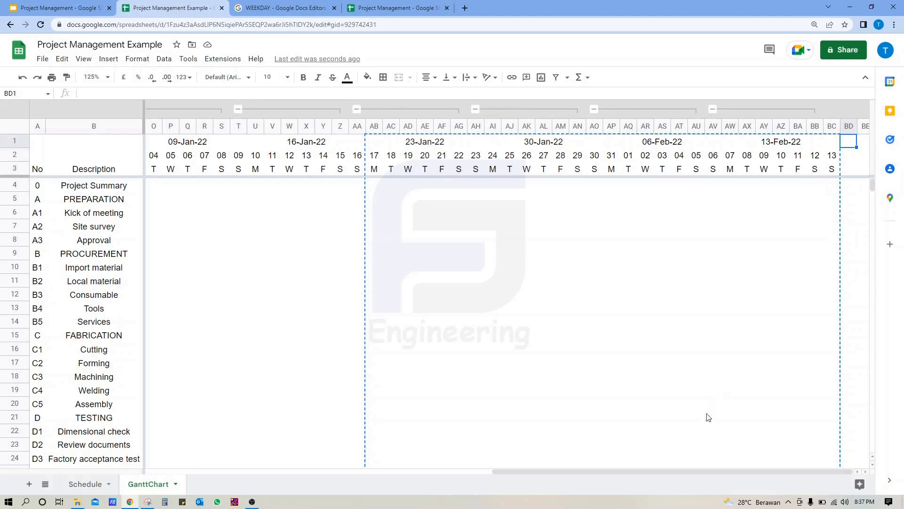
key(ctrl+v)
drag(614, 470, 849, 465)
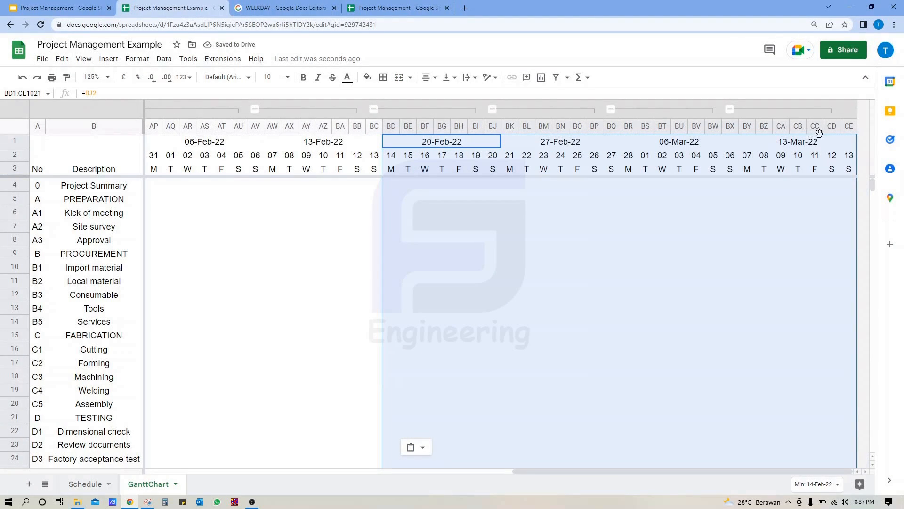
Insert 28 columns to the right of columns BD to CE, followed by another 28 columns beyond those.
click(780, 126)
right_click(781, 126)
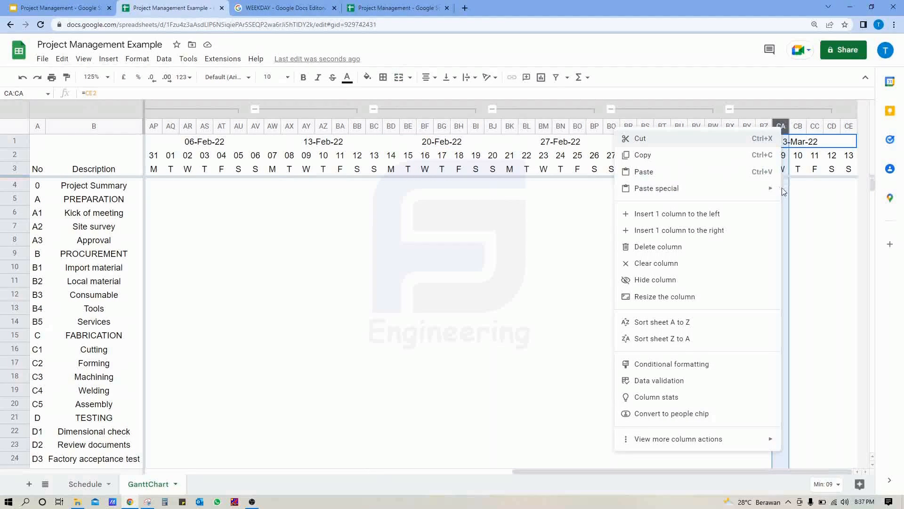
click(846, 128)
shift+click(392, 126)
right_click(394, 127)
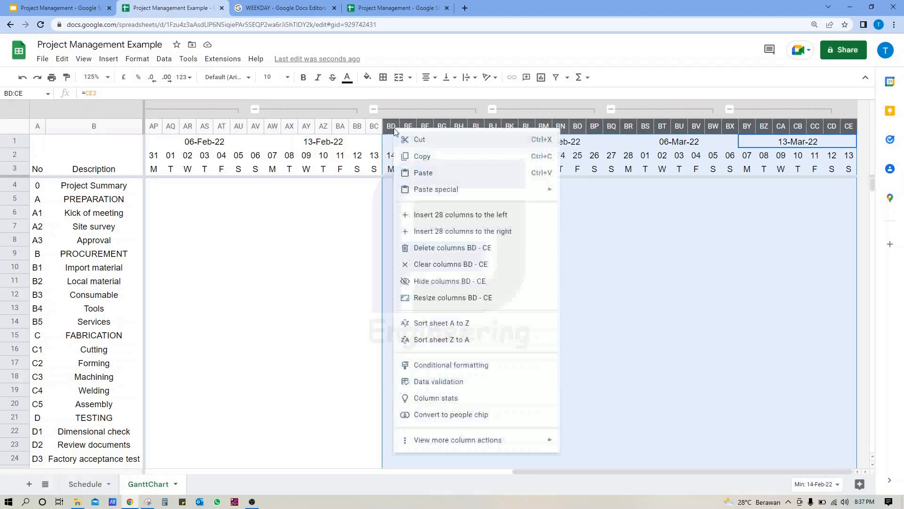
click(462, 231)
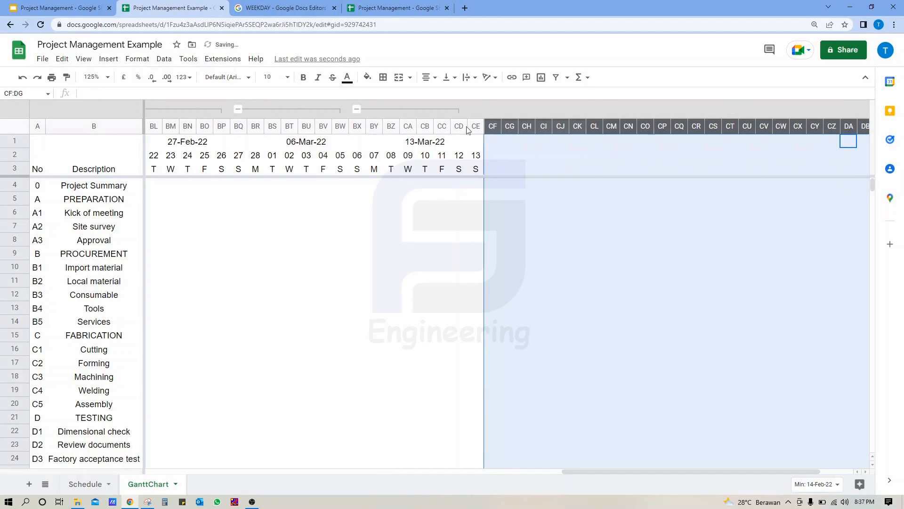
right_click(493, 125)
click(546, 230)
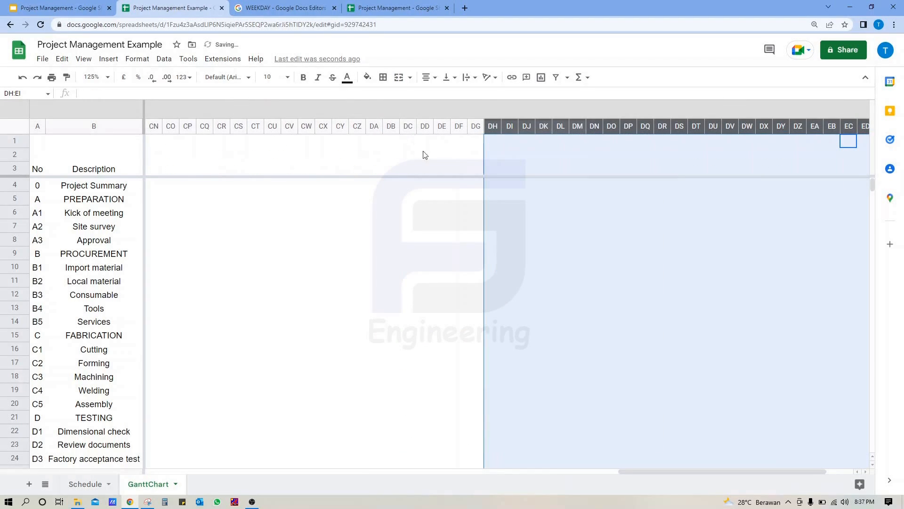
Copy the four weekly blocks in columns BD to CE into the blank columns CF to DG.
drag(627, 470, 400, 461)
click(768, 138)
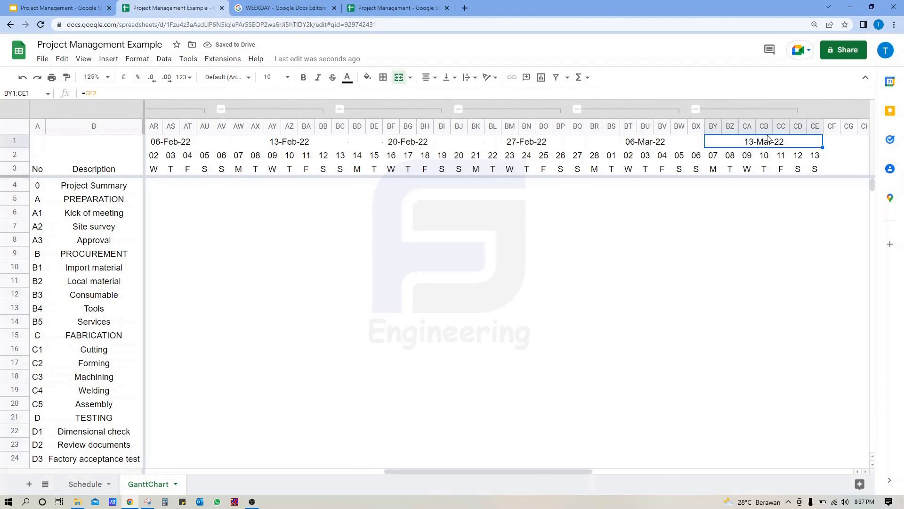
click(810, 128)
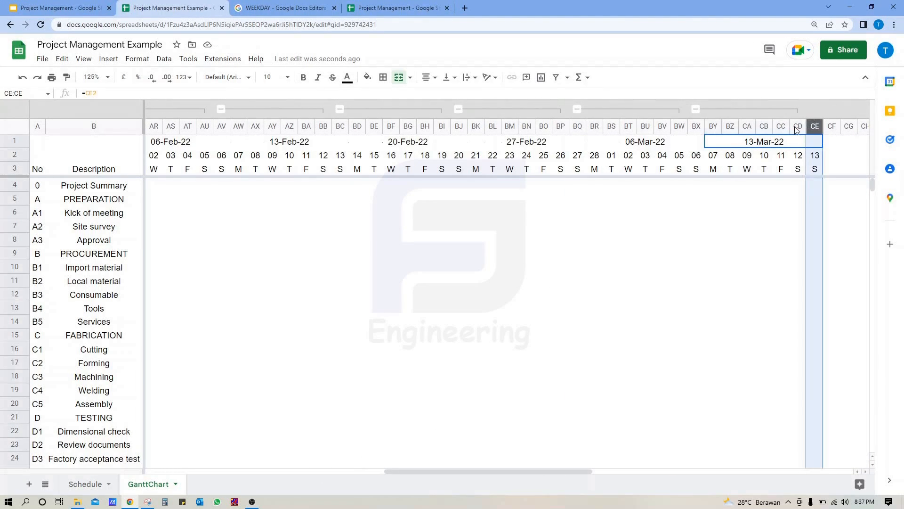
click(368, 147)
click(359, 128)
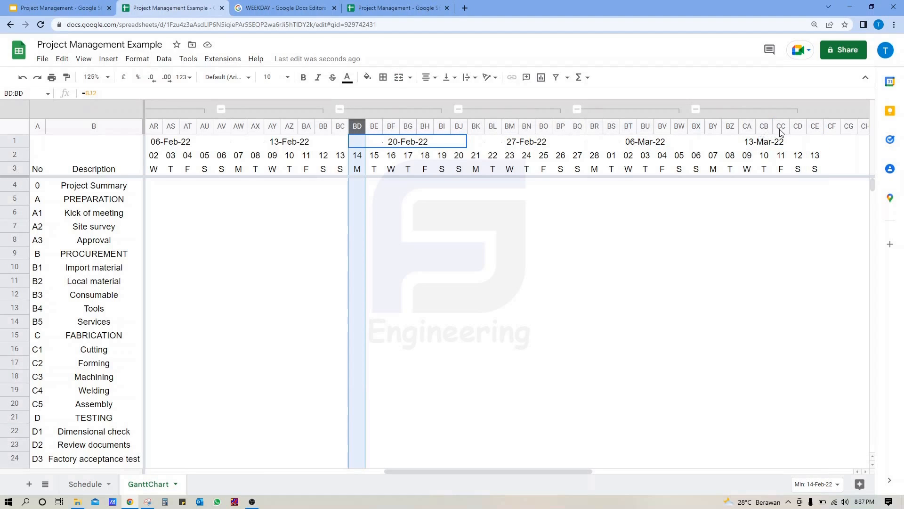
shift+click(816, 128)
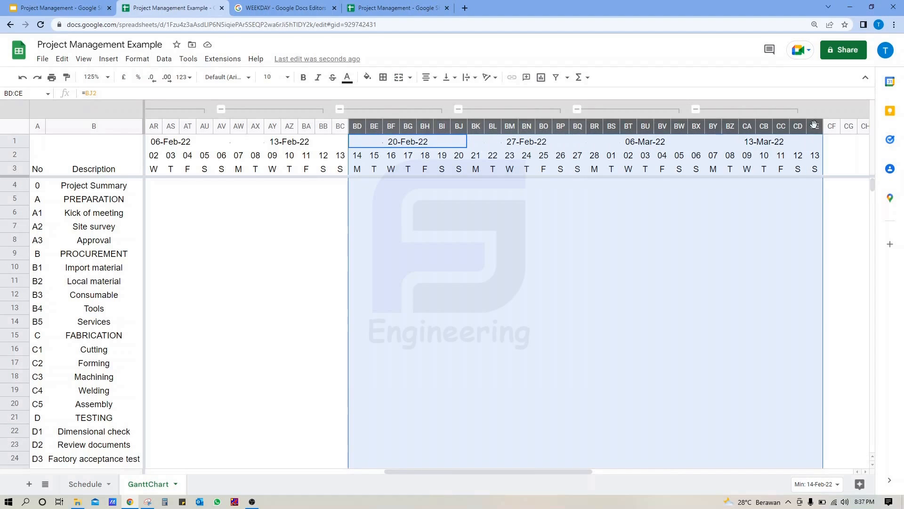
click(835, 147)
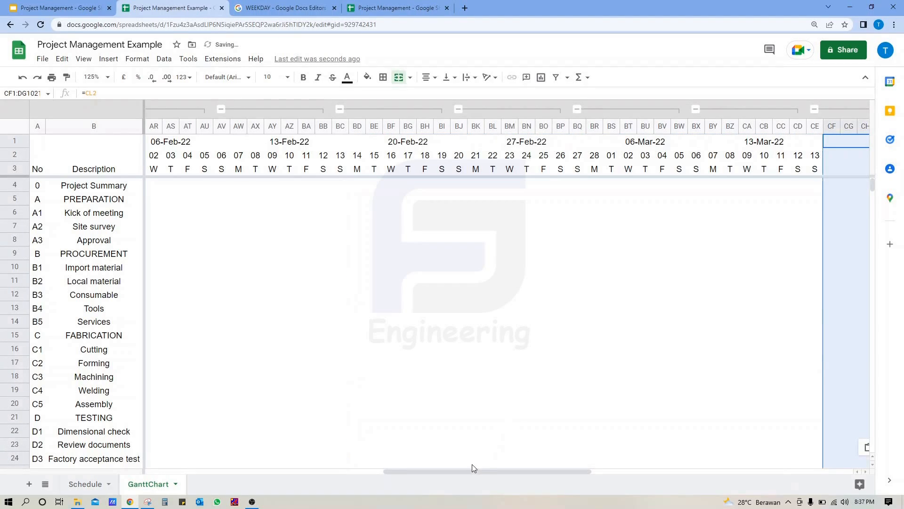
key(ctrl+v)
drag(471, 468, 659, 470)
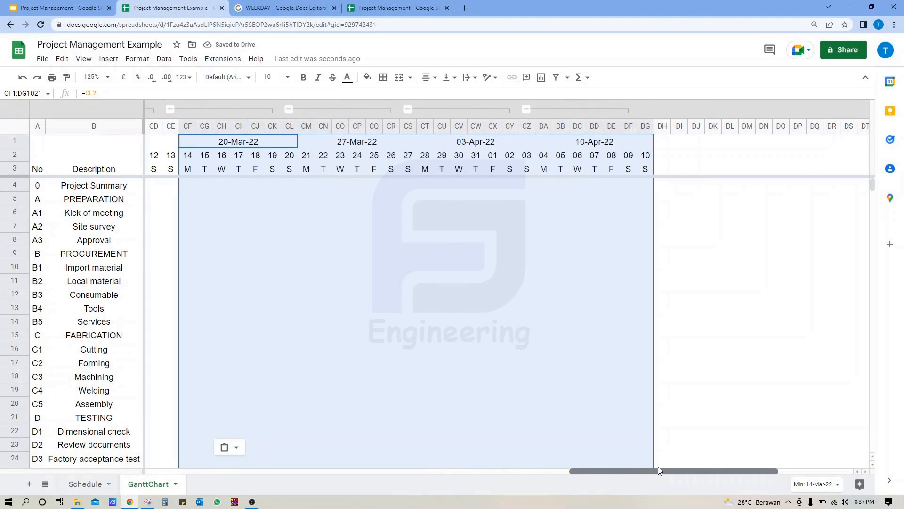
Collapse all the weekly column groups of the timeline.
drag(658, 470, 262, 426)
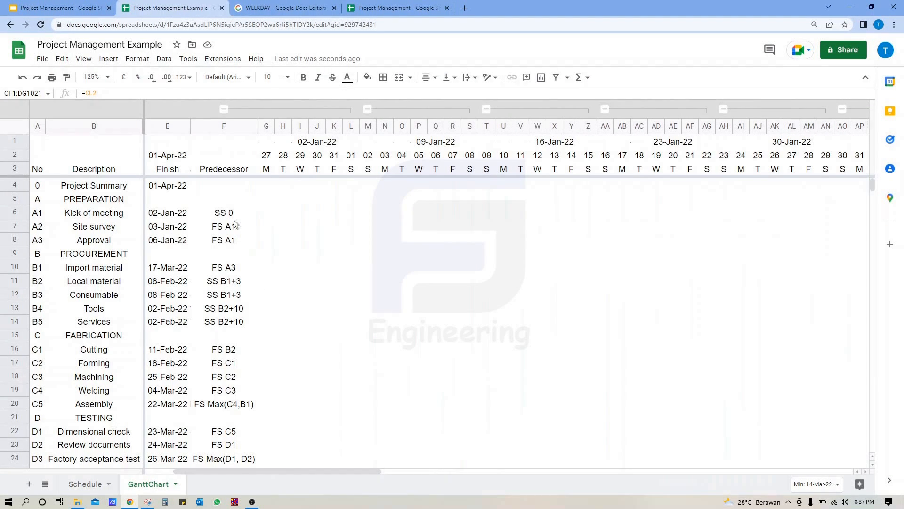
drag(284, 469, 256, 469)
right_click(275, 116)
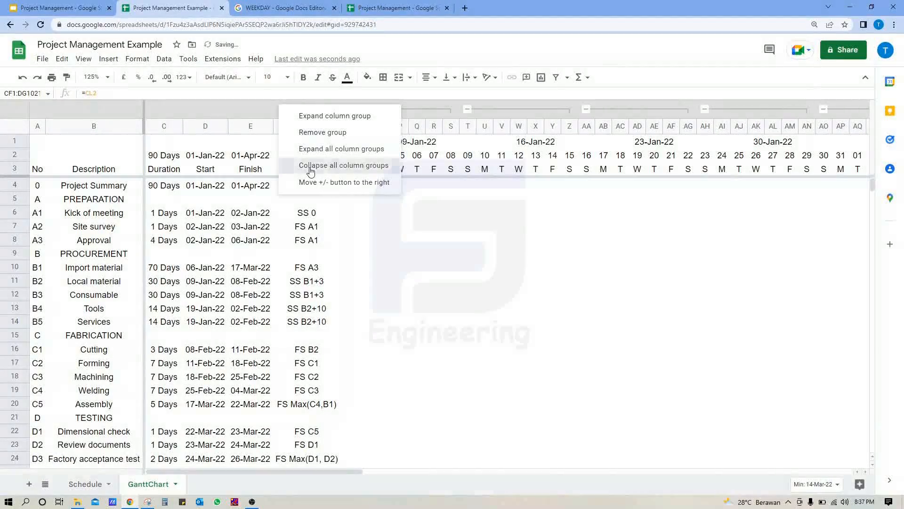
click(315, 161)
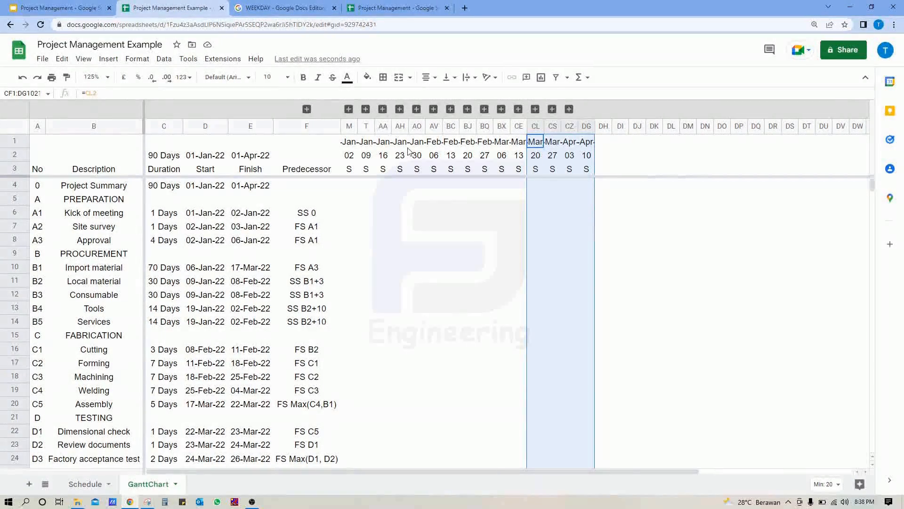
Review the Gantt Chart Overview slide, the WEEKDAY help page and the duration bars in the finished Project Management spreadsheet.
click(81, 213)
click(73, 9)
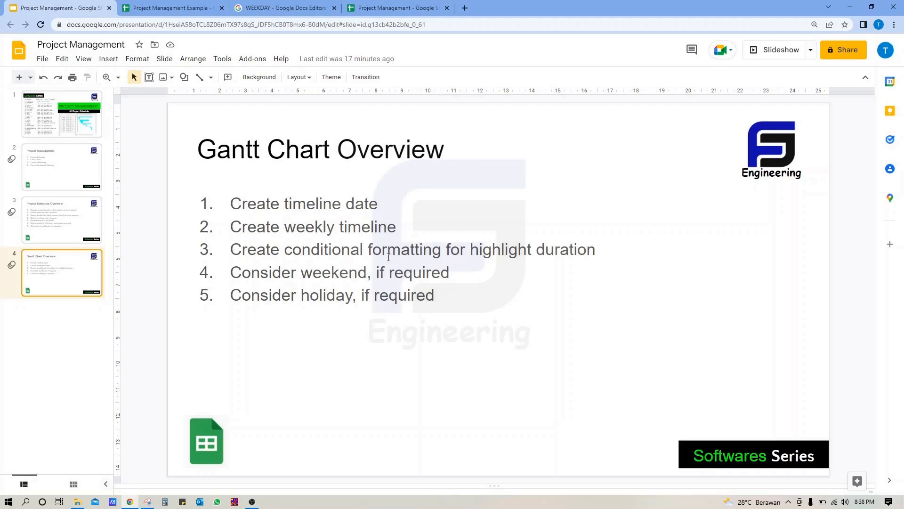
click(290, 8)
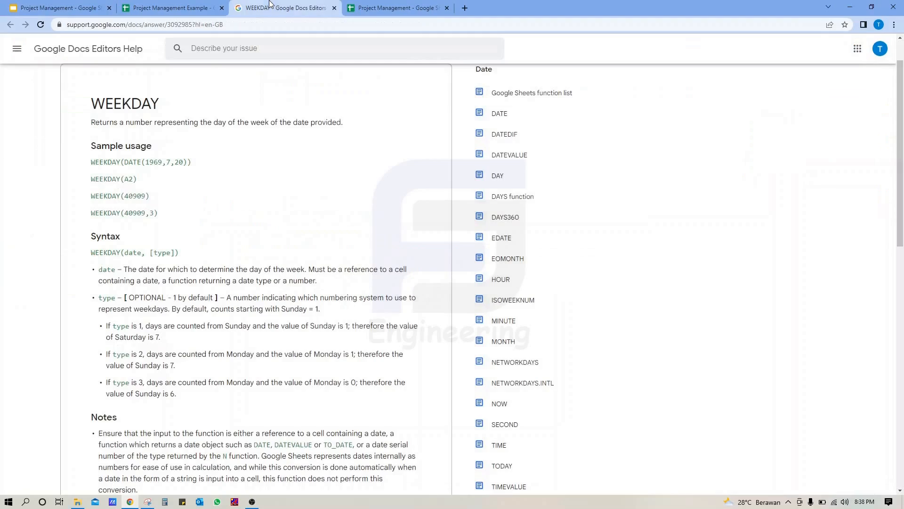
click(395, 8)
click(372, 198)
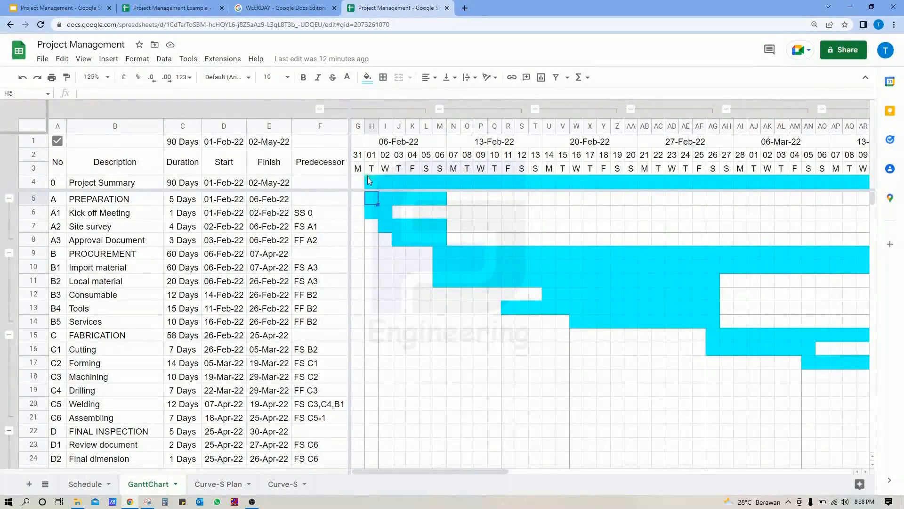
click(371, 182)
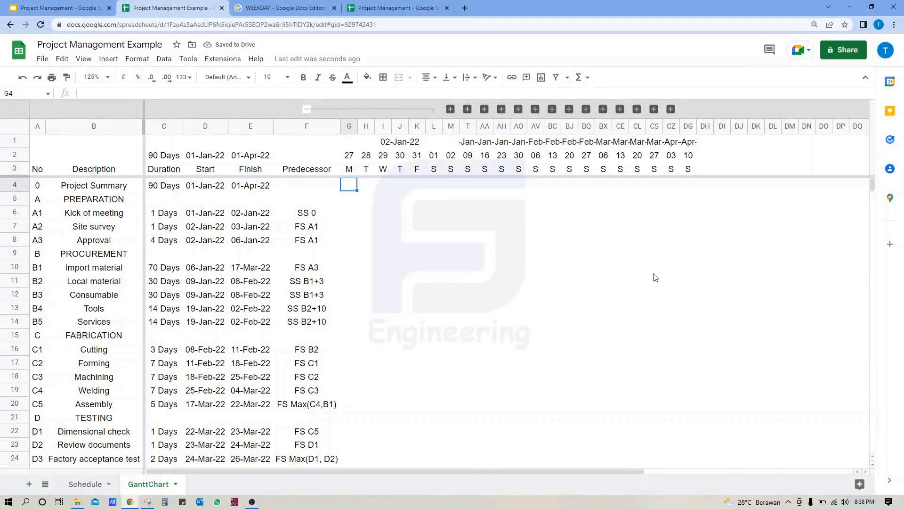
Start a conditional formatting rule for the timeline range G4:DG29.
scroll(685, 379, down, 2)
scroll(414, 232, down, 2)
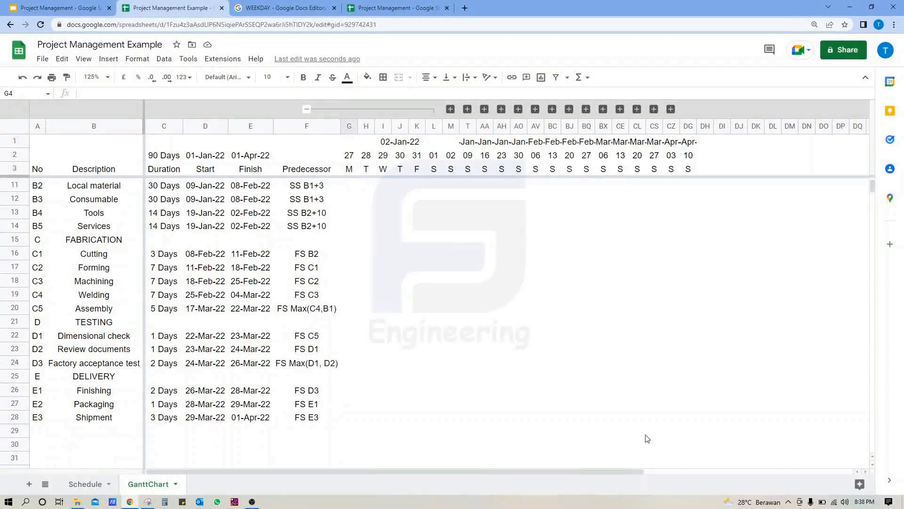
shift+click(687, 431)
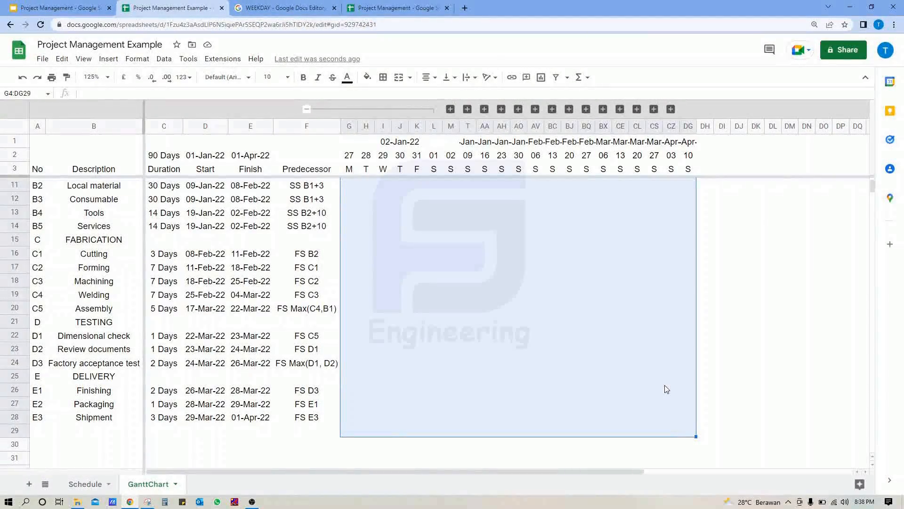
scroll(666, 389, up, 2)
click(137, 59)
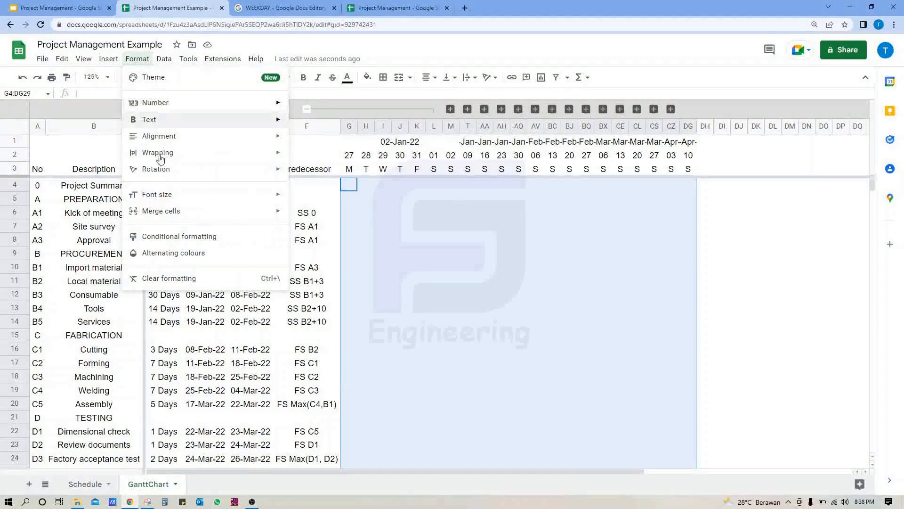
click(173, 240)
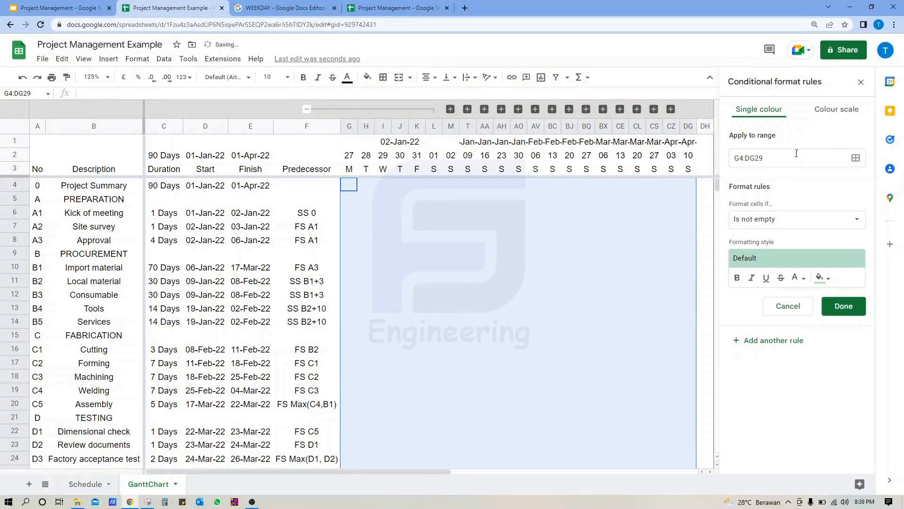
Set the rule's condition to a custom formula and enter =if(D3<=G2,E3<=g2).
click(798, 219)
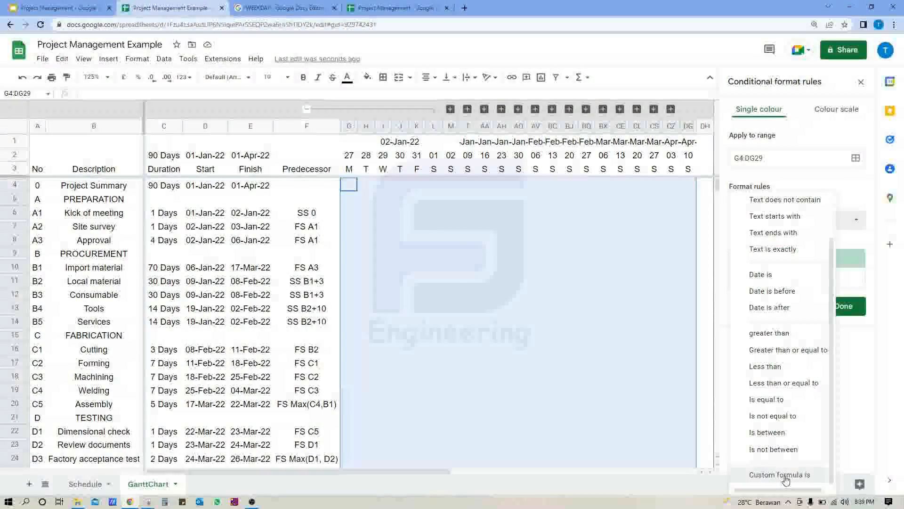
click(786, 476)
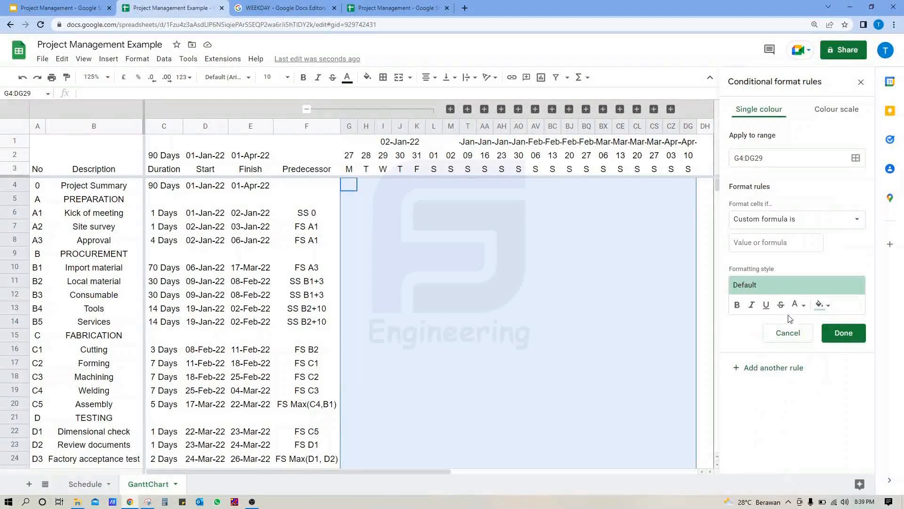
click(763, 243)
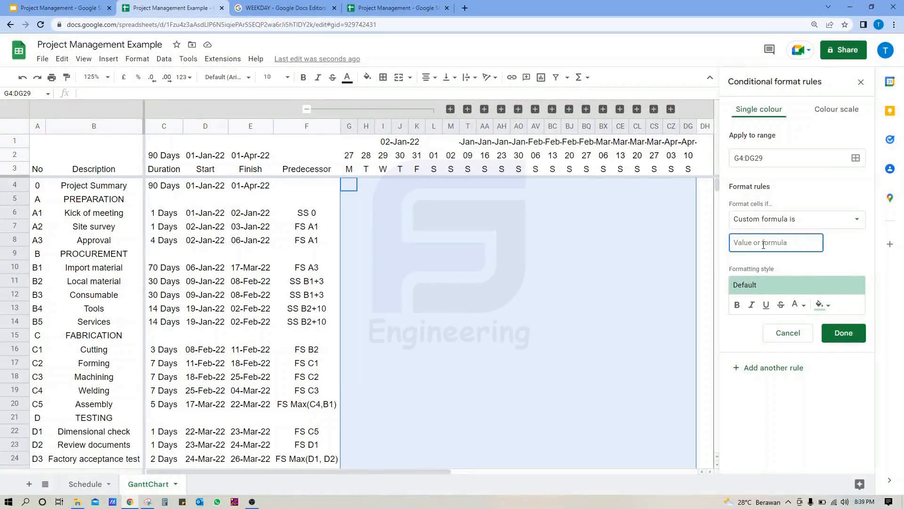
text(=if()
text(D2=G2)
text(3<=G2,E)
text(3)
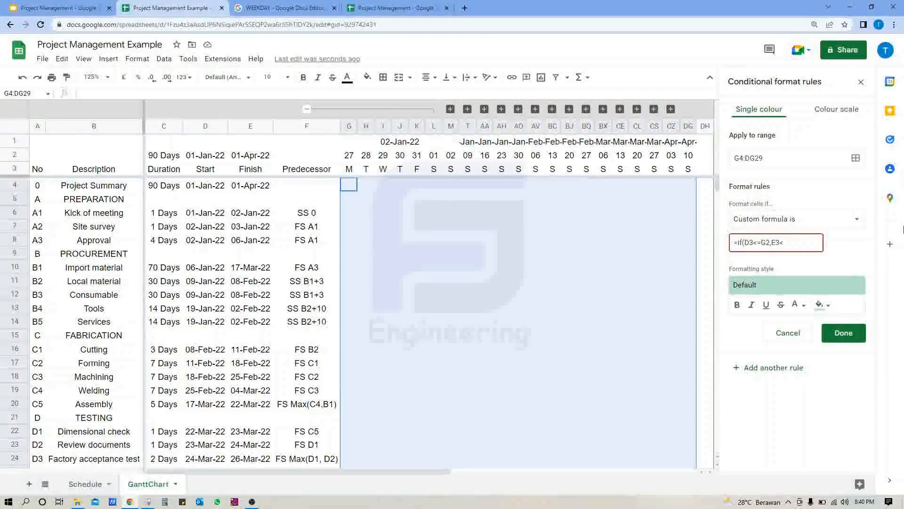
text(<=g2)
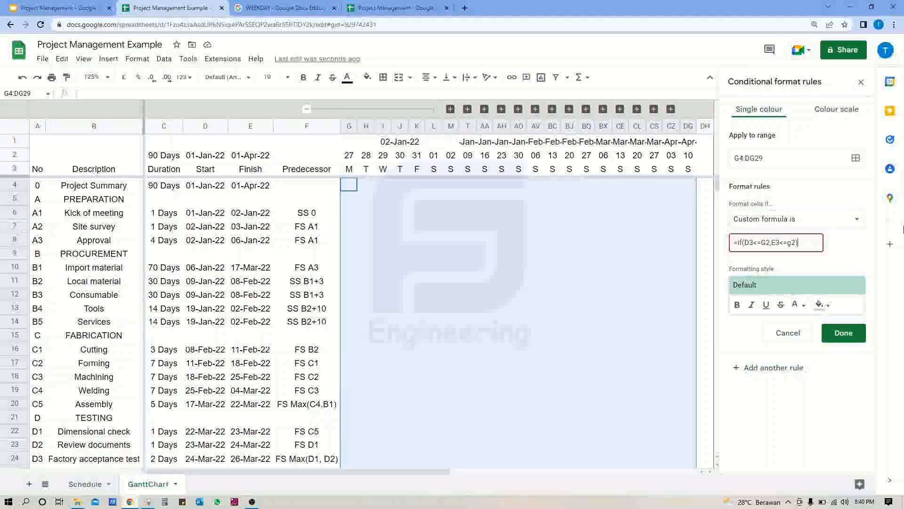
text())
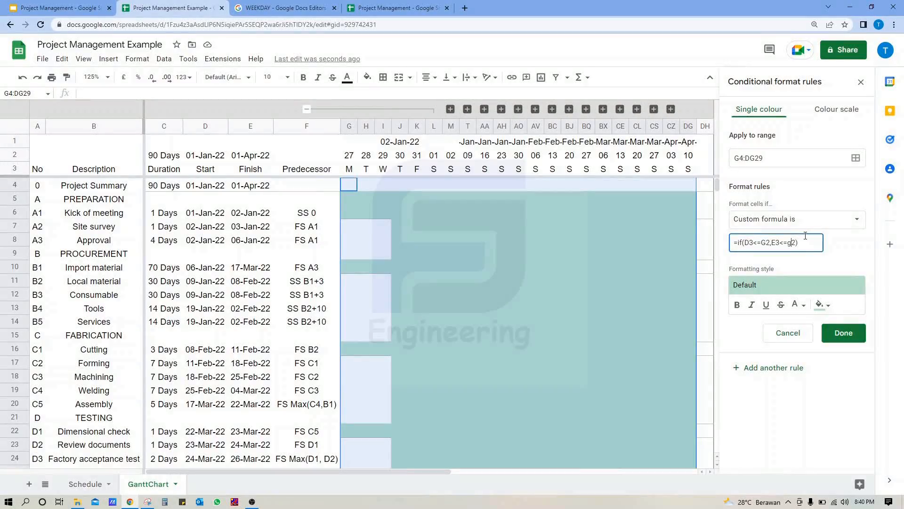
Anchor the references in the rule's formula so it reads =if($D3<=G$2,$E3<=g$2).
click(791, 242)
text($)
click(764, 242)
text($)
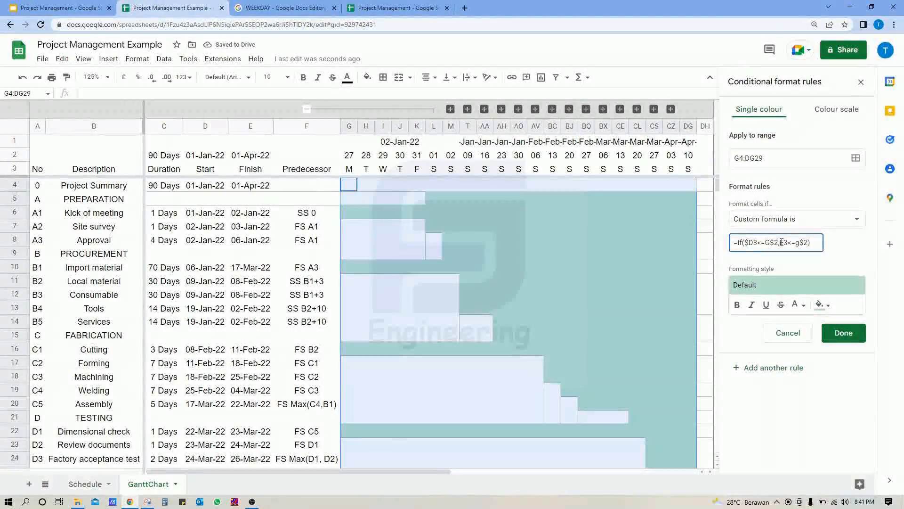
click(781, 242)
text($)
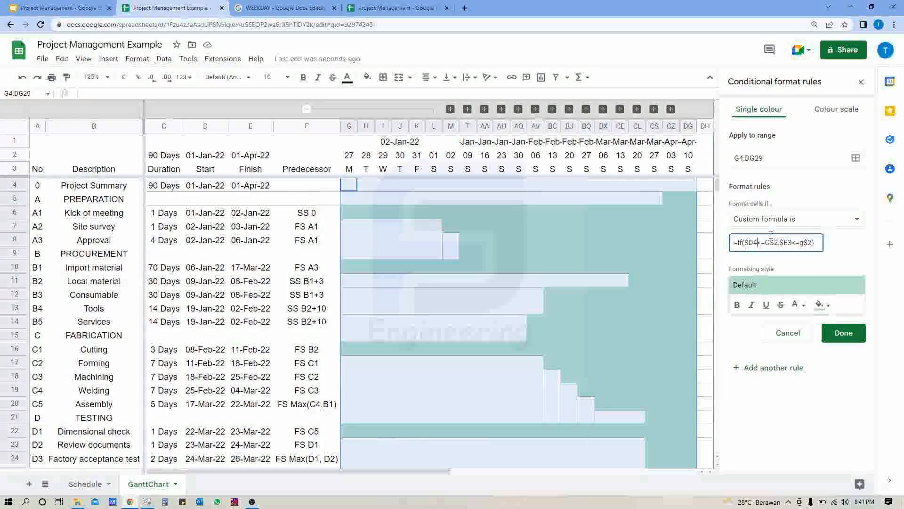
Correct the rule's formula to =if($D4<=G$2,$E4>=g$2) and save the rule.
key(BackSpace)
text(4)
click(791, 243)
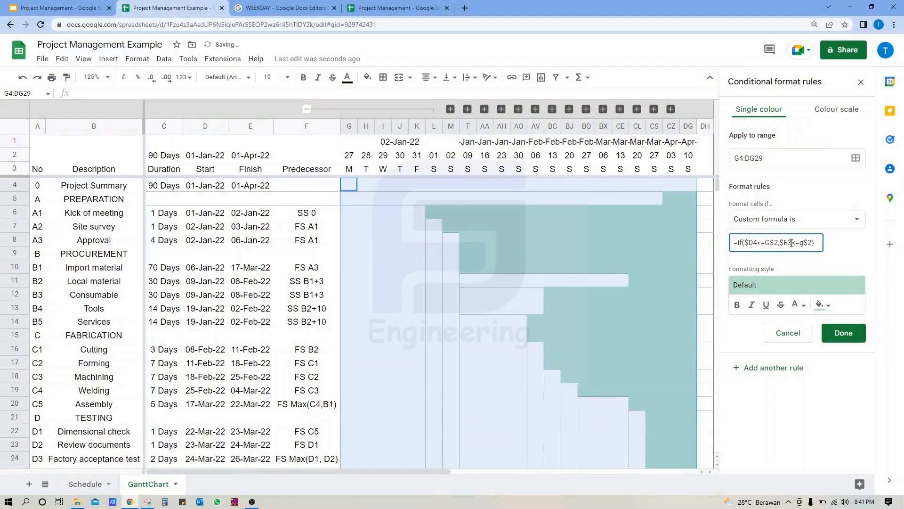
key(BackSpace)
text(4)
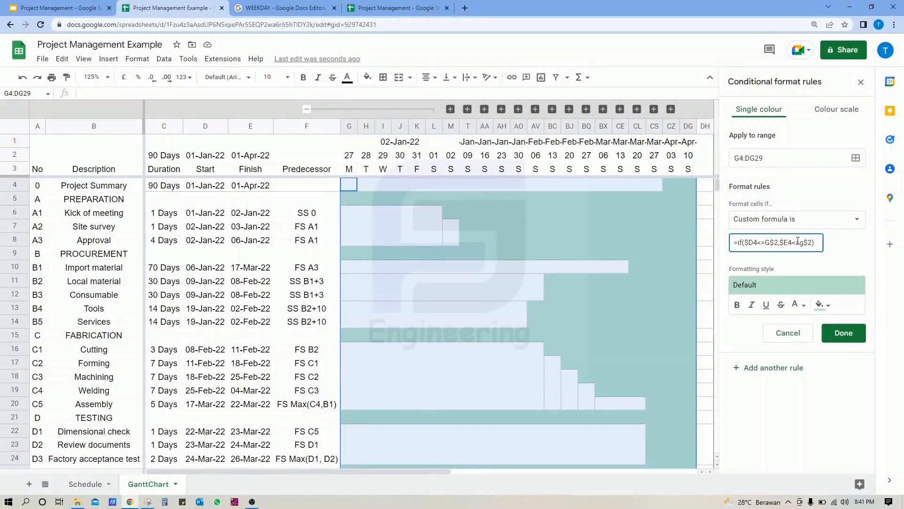
click(798, 242)
key(BackSpace)
text(>)
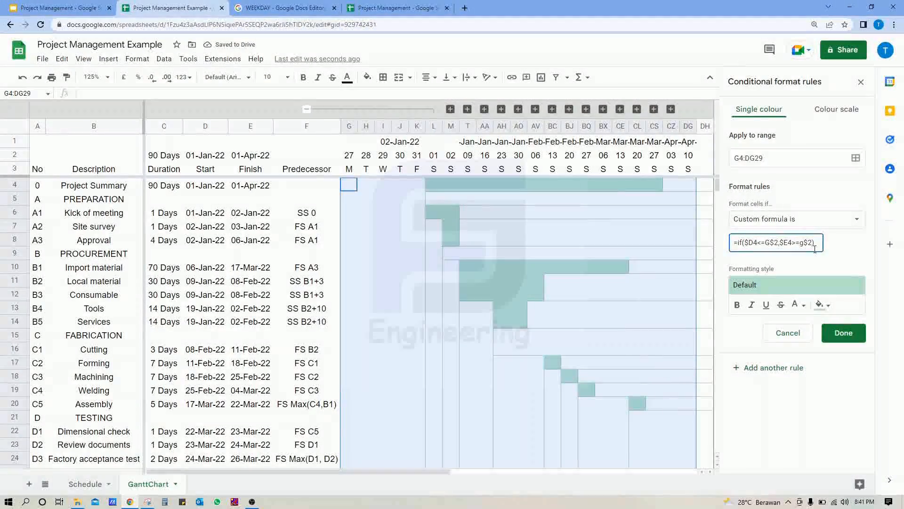
click(835, 339)
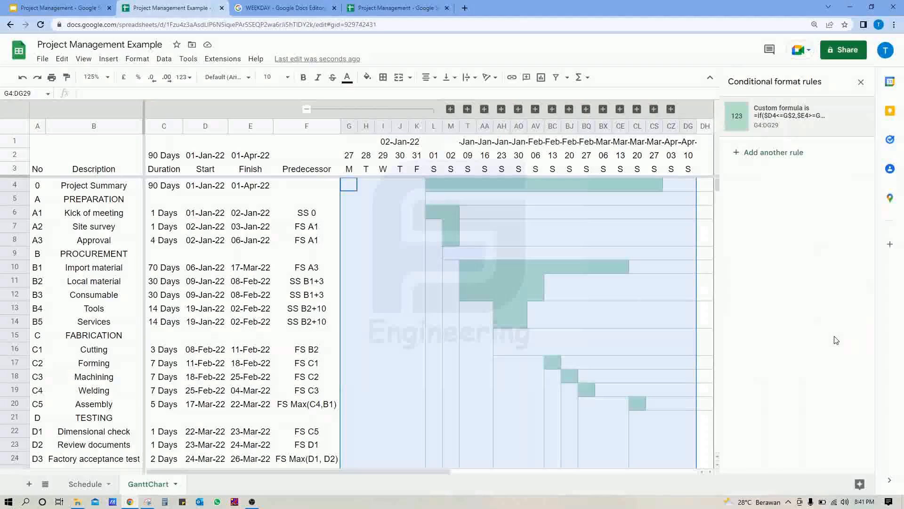
Expand all the weekly column groups of the timeline and check the duration bars against the task list.
click(861, 82)
right_click(262, 111)
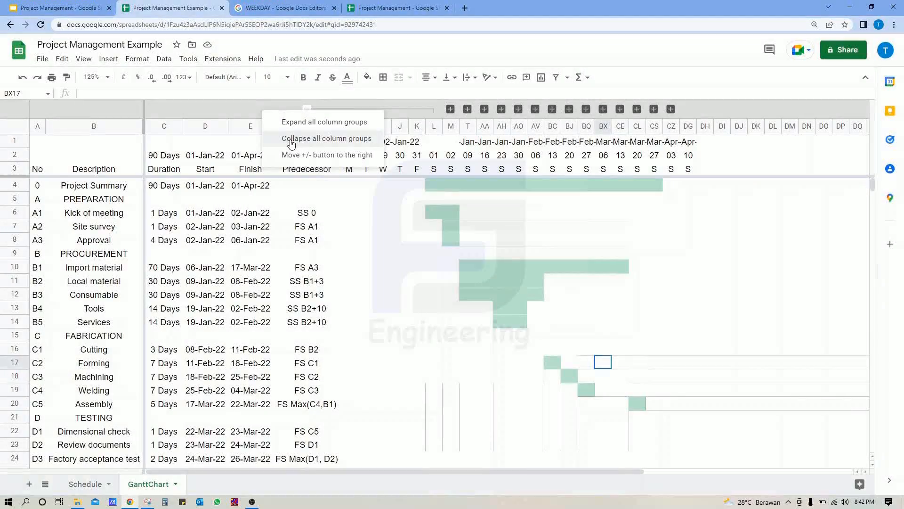
click(312, 126)
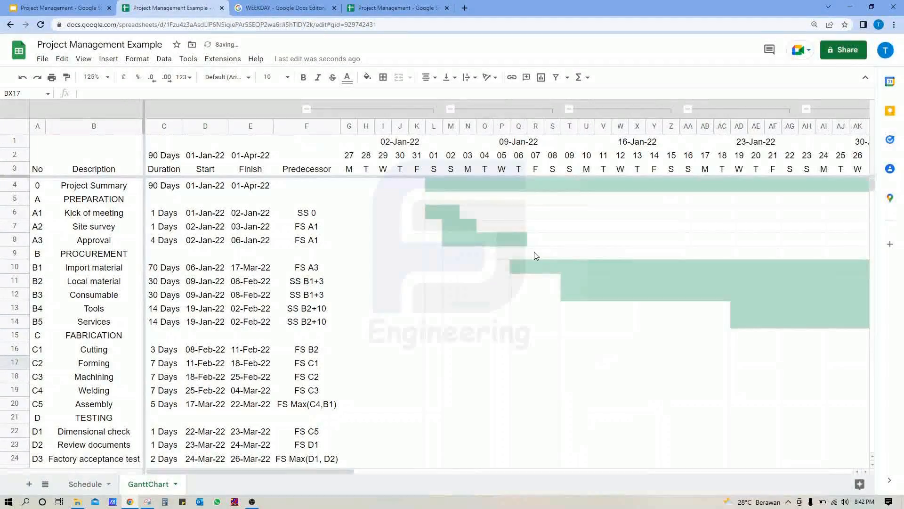
scroll(511, 239, down, 1)
click(518, 267)
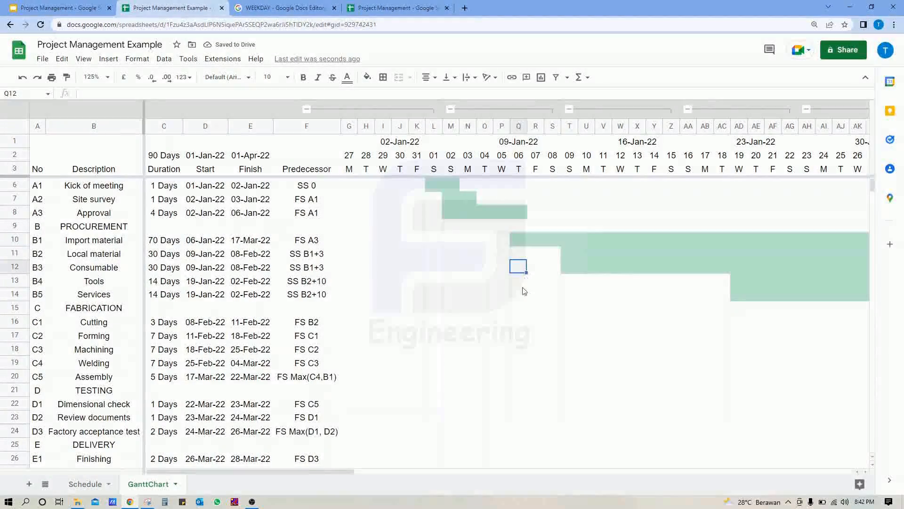
scroll(522, 294, down, 5)
scroll(521, 295, up, 6)
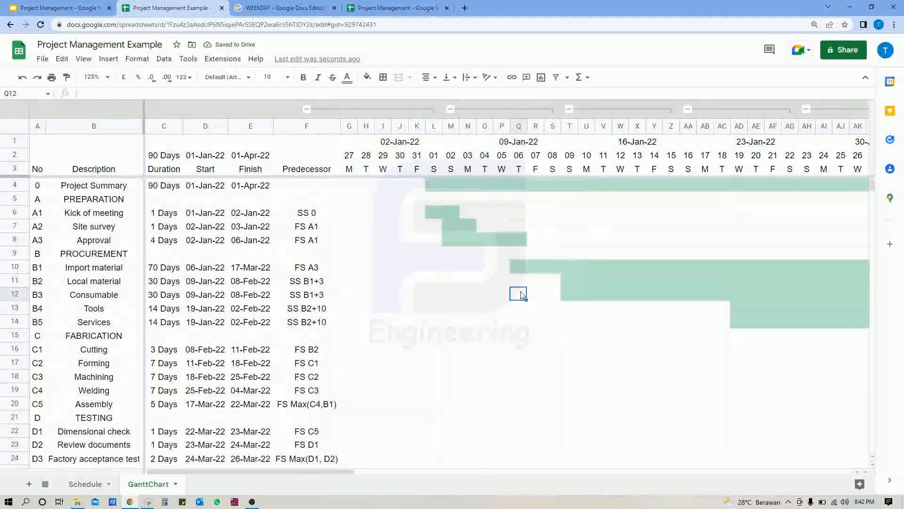
click(438, 211)
scroll(456, 226, down, 3)
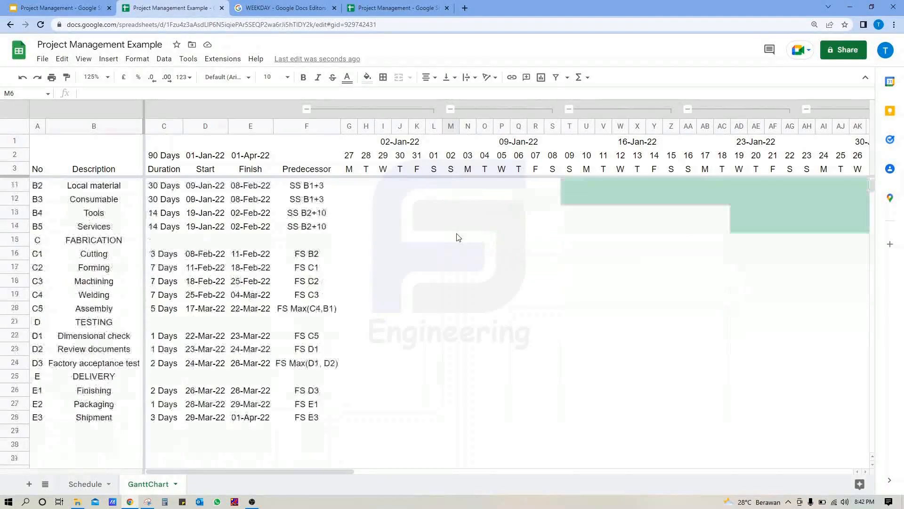
scroll(456, 233, up, 3)
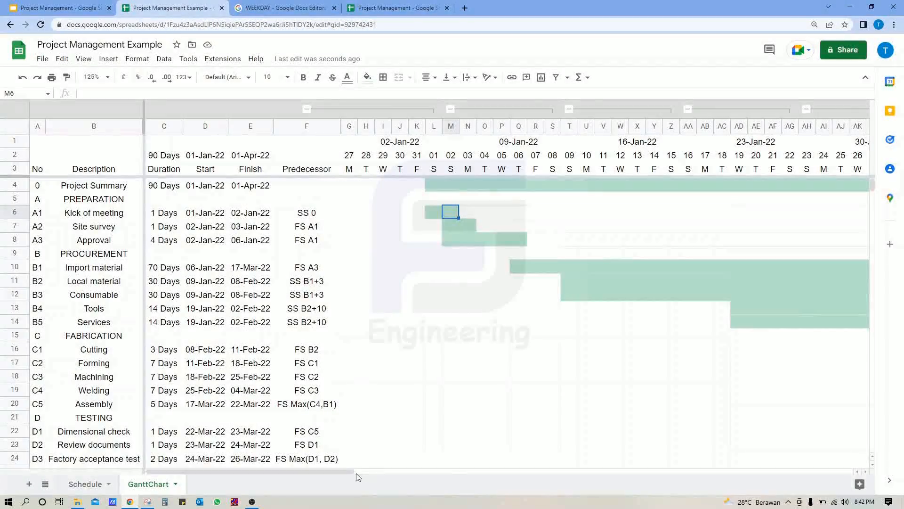
Freeze the GanttChart sheet's columns up to column E and check the timeline across its full width.
click(254, 126)
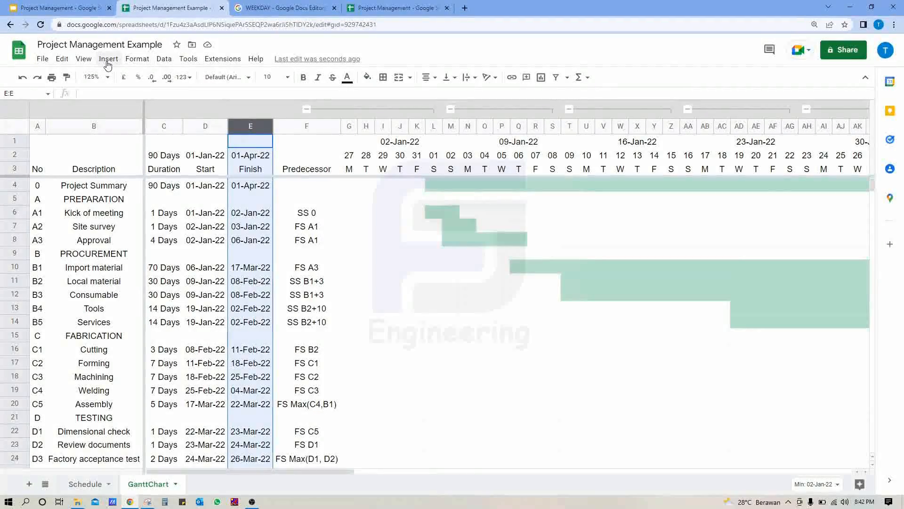
click(137, 59)
mouse_move(97, 59)
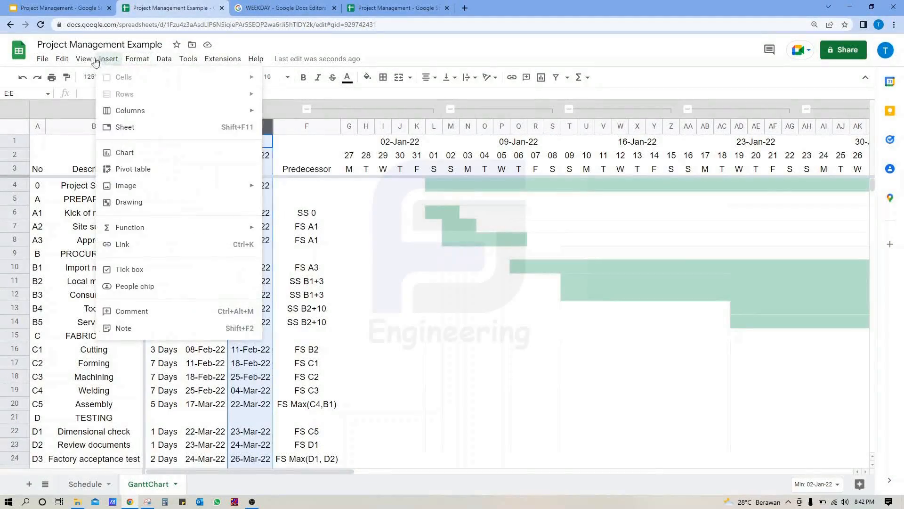
mouse_move(121, 93)
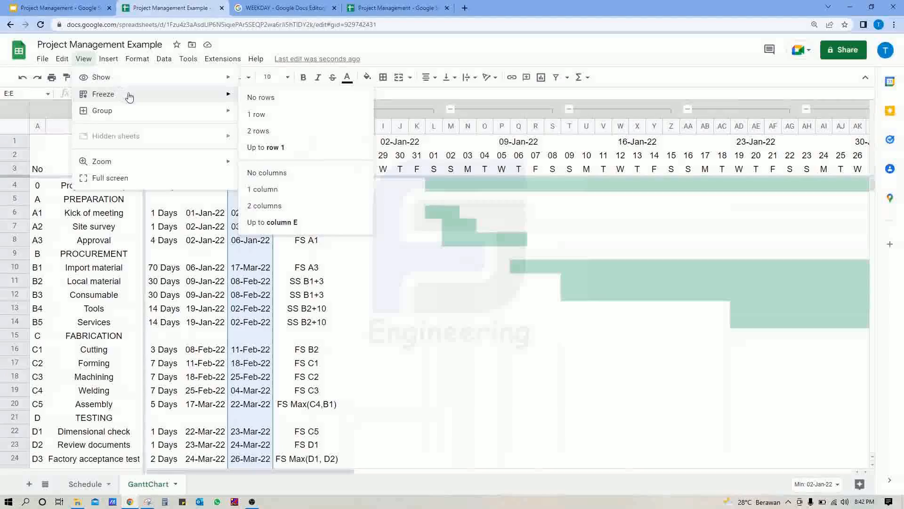
click(268, 222)
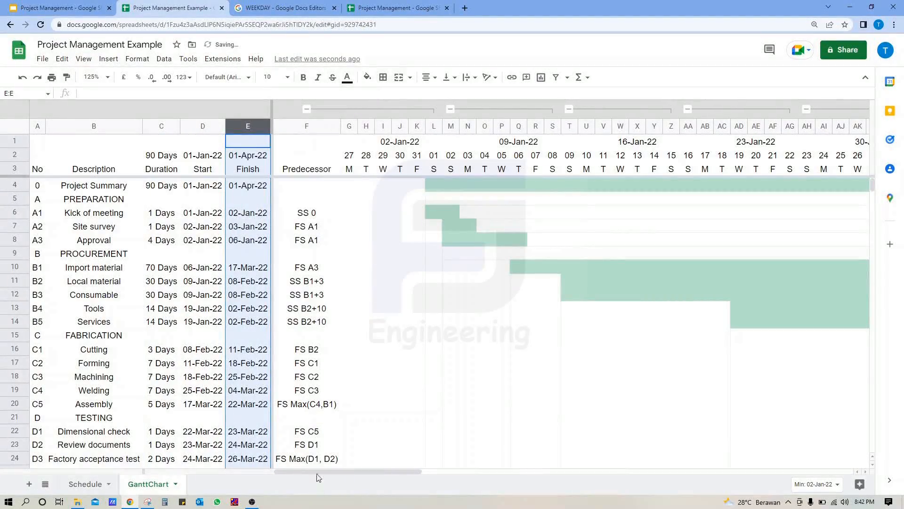
drag(318, 477, 748, 468)
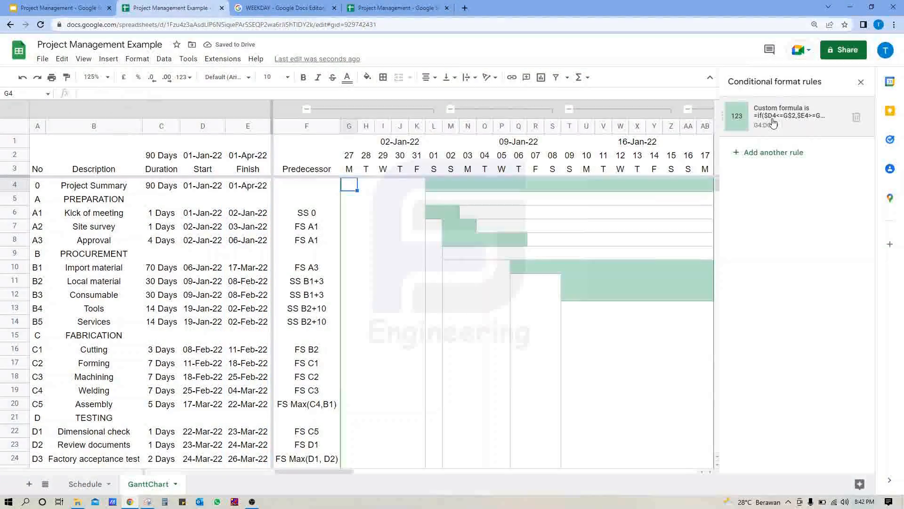
Change the duration-bar rule's formatting to a bright green fill with white text and save it.
click(769, 123)
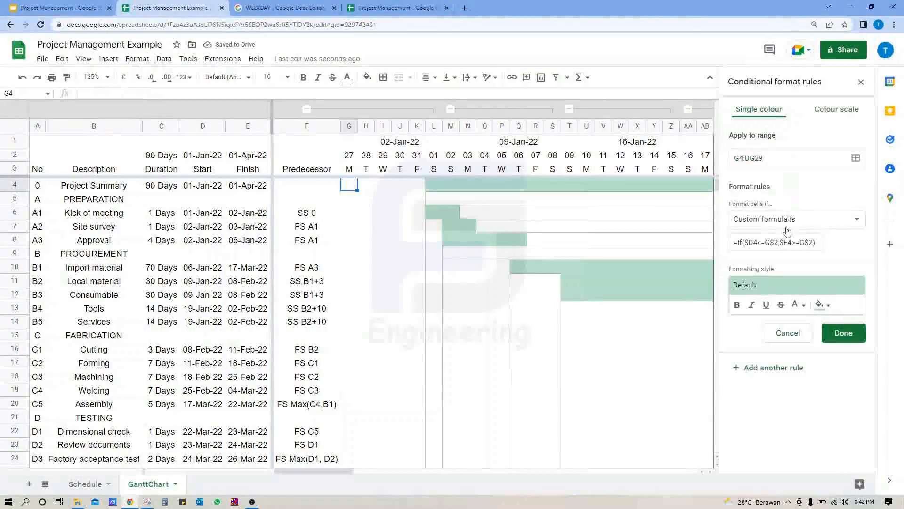
click(821, 304)
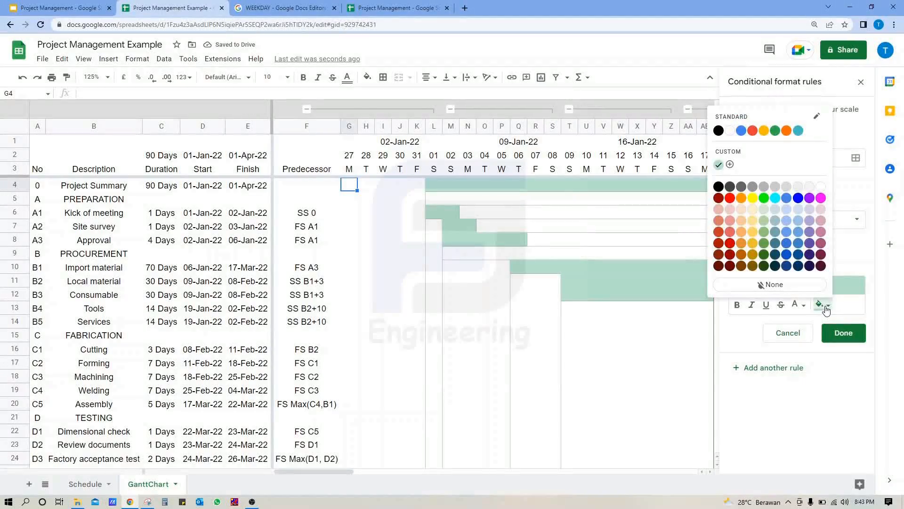
click(764, 198)
click(798, 305)
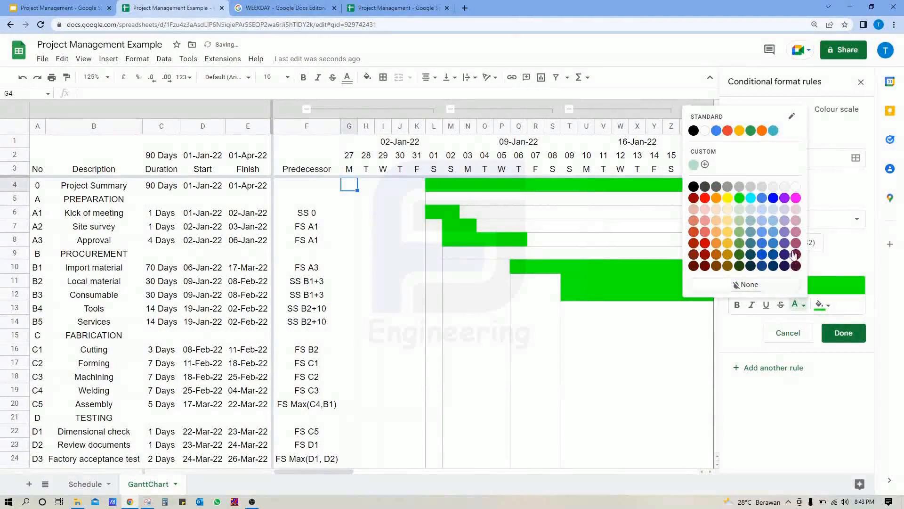
click(796, 187)
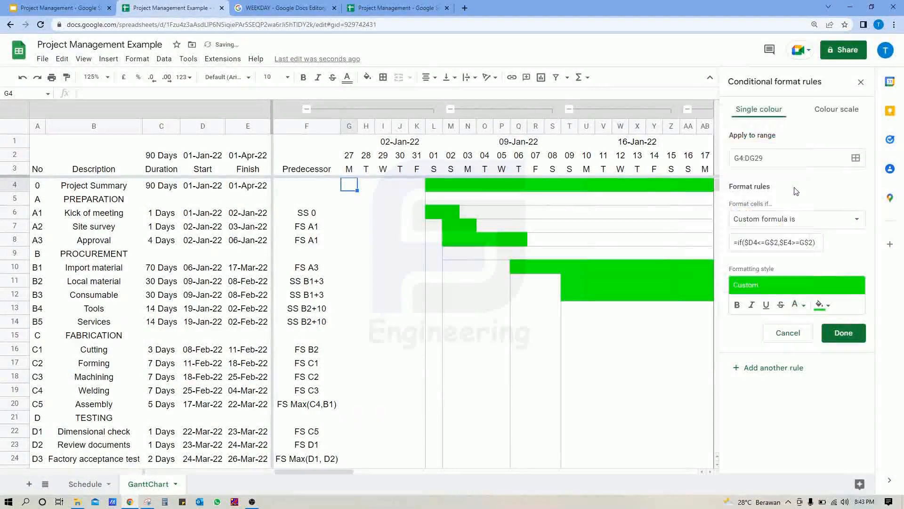
click(839, 335)
click(532, 230)
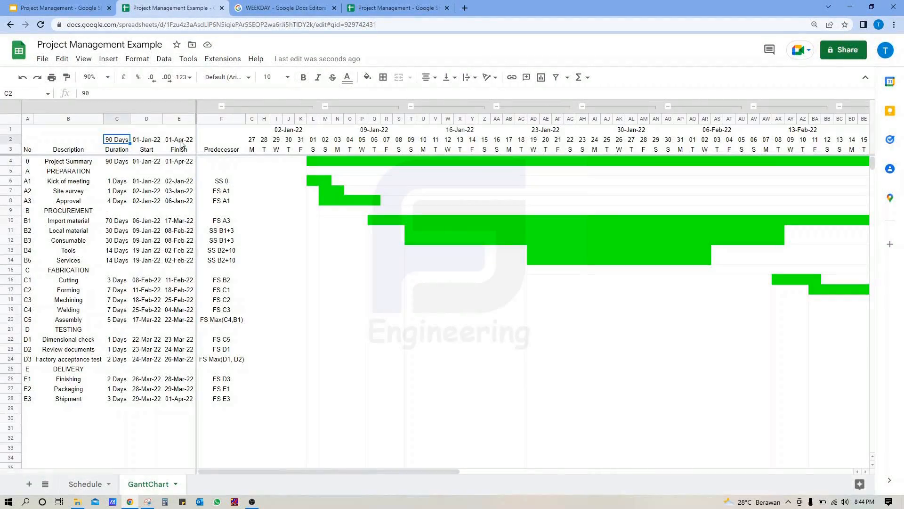
Move the project duration, start and finish values from C2:E2 up to C1:E1.
shift+click(181, 139)
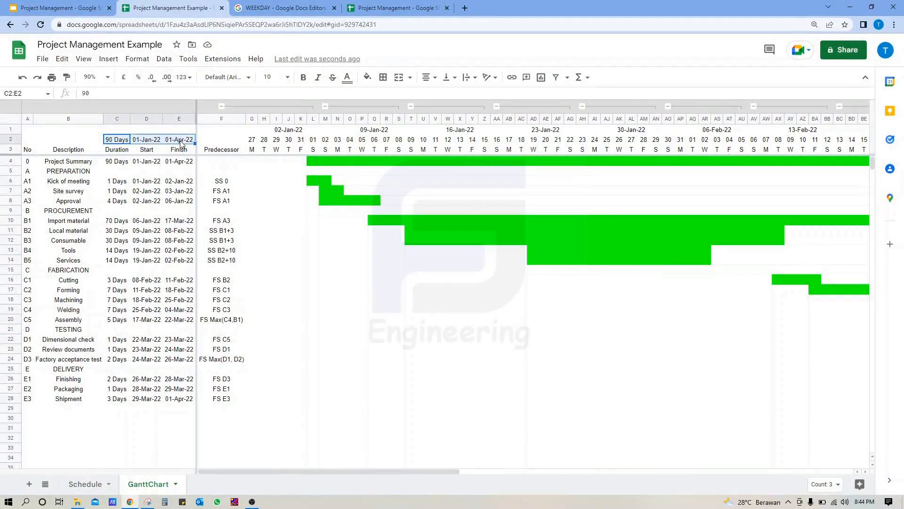
key(ctrl+c)
click(115, 130)
key(ctrl+v)
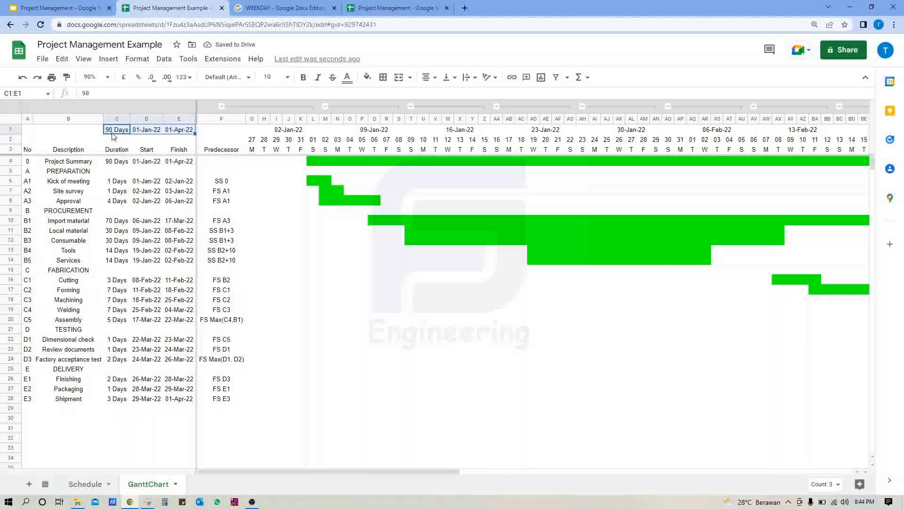
Insert a tick box in cell A1.
click(27, 132)
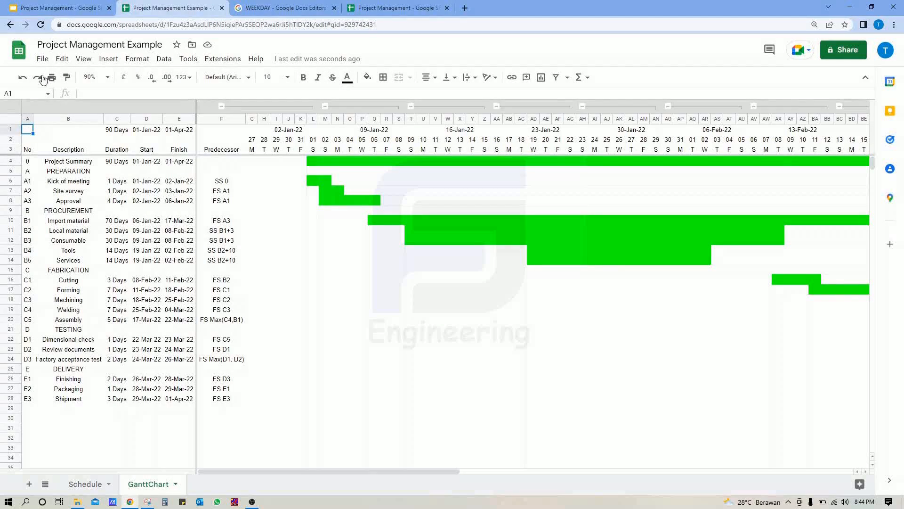
click(108, 60)
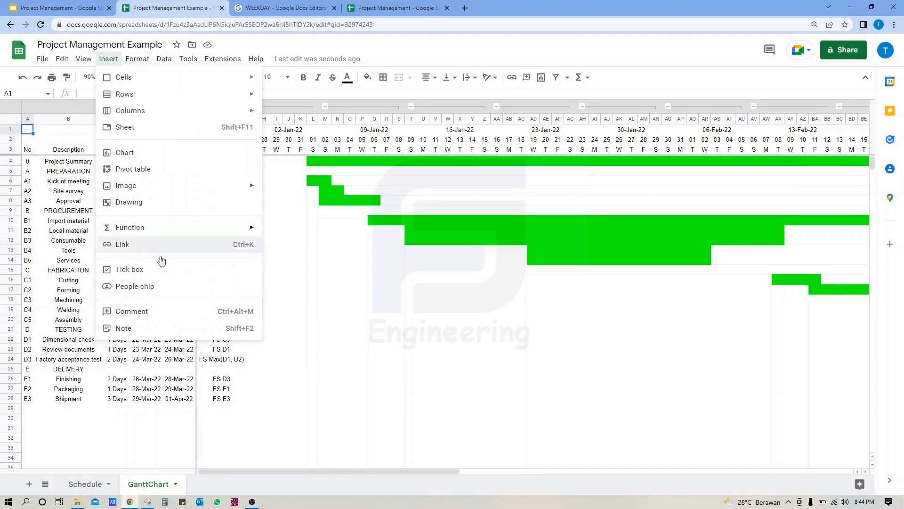
click(164, 273)
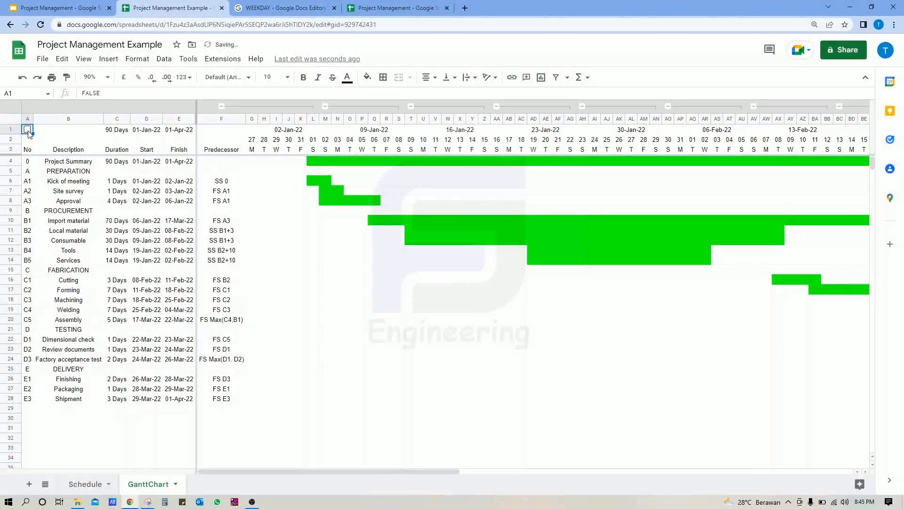
click(119, 134)
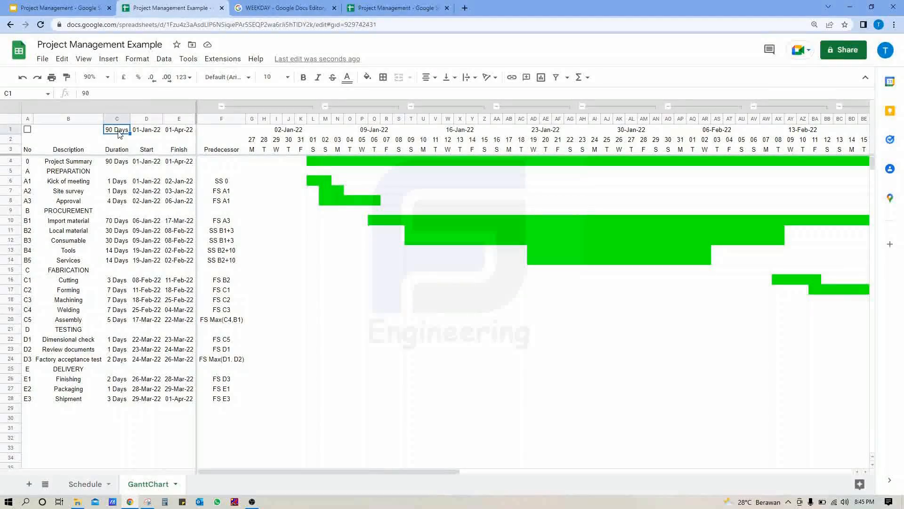
click(214, 130)
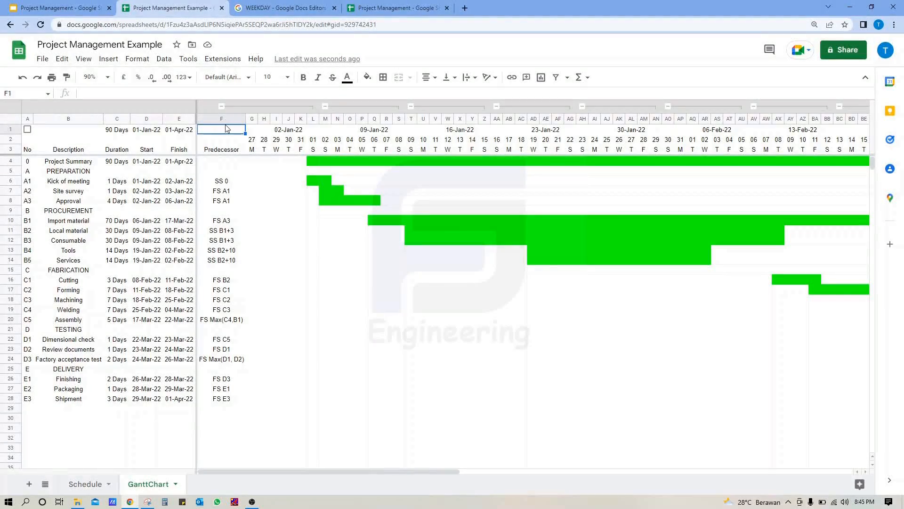
Calculate the working days between the start date D1 and finish date E1 in F1 with NETWORKDAYS.
drag(85, 93, 141, 96)
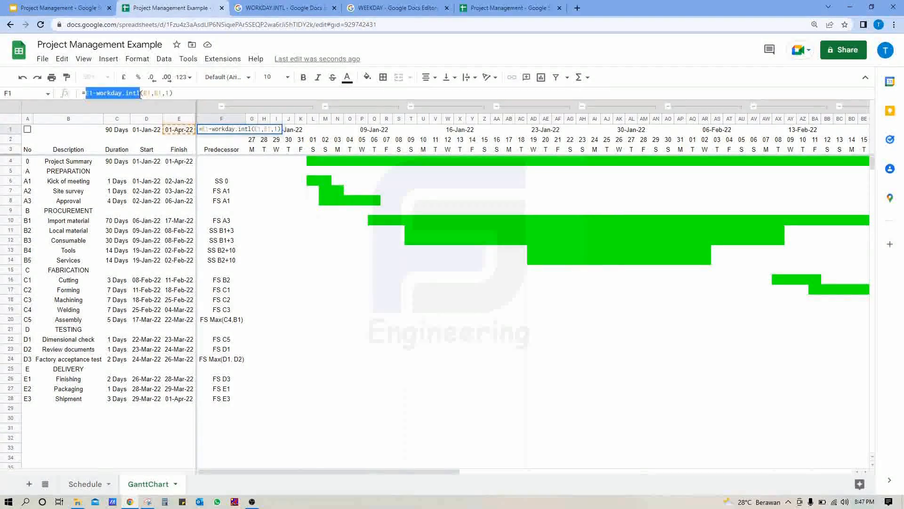
text(netw)
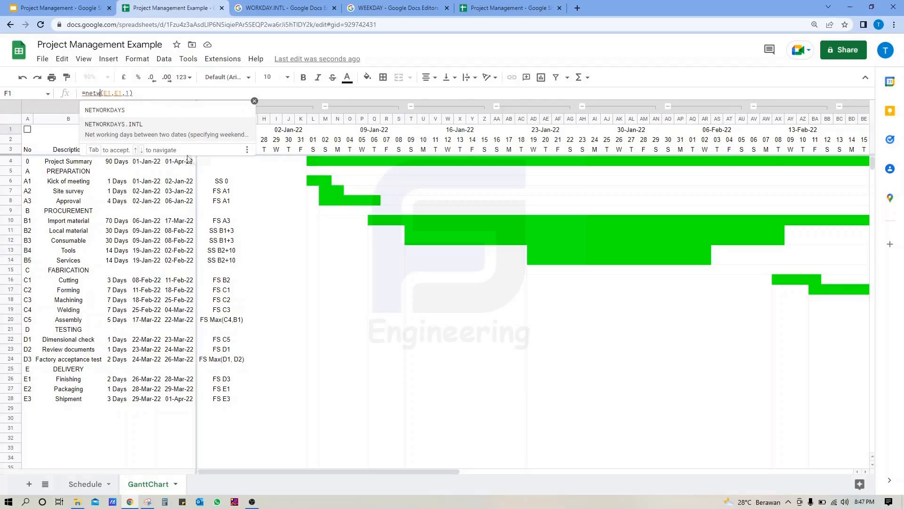
click(113, 111)
key(Delete)
text(d)
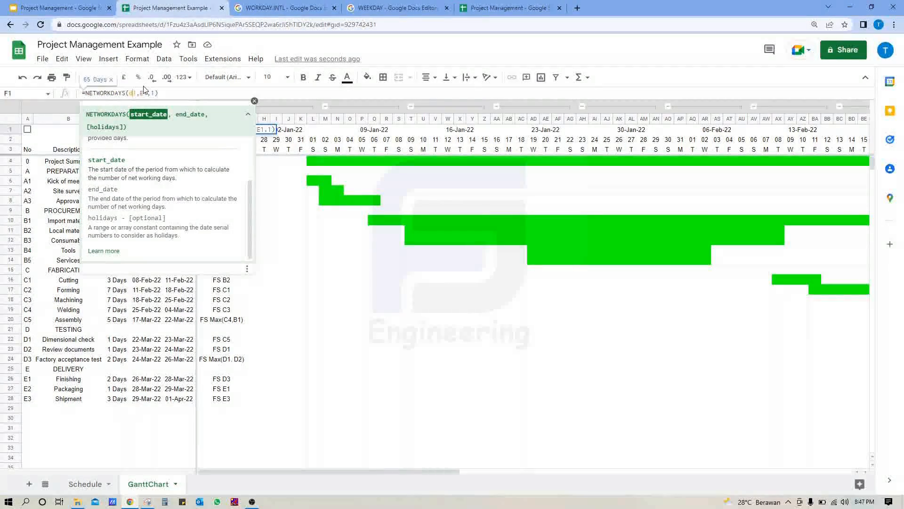
key(Return)
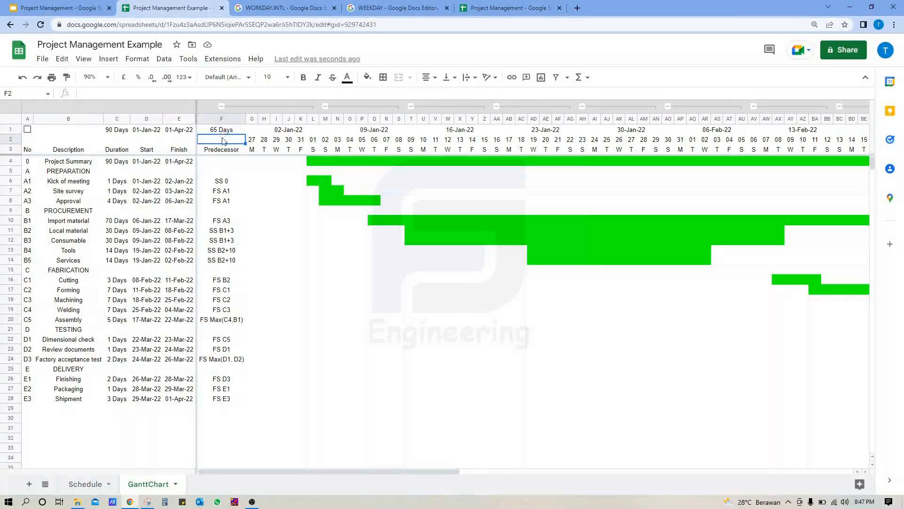
Toggle the tick box in A1 on and off and inspect the timeline date formulas in G2 and H2.
click(28, 129)
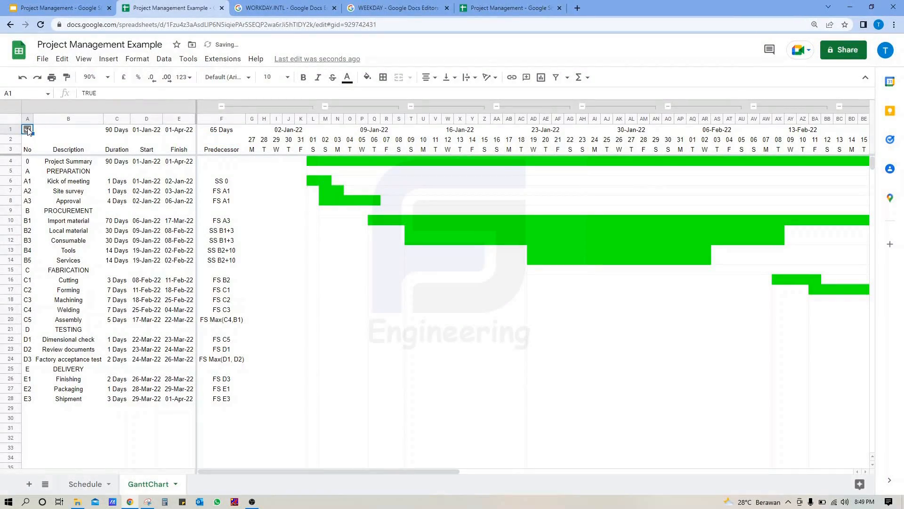
click(28, 130)
click(251, 139)
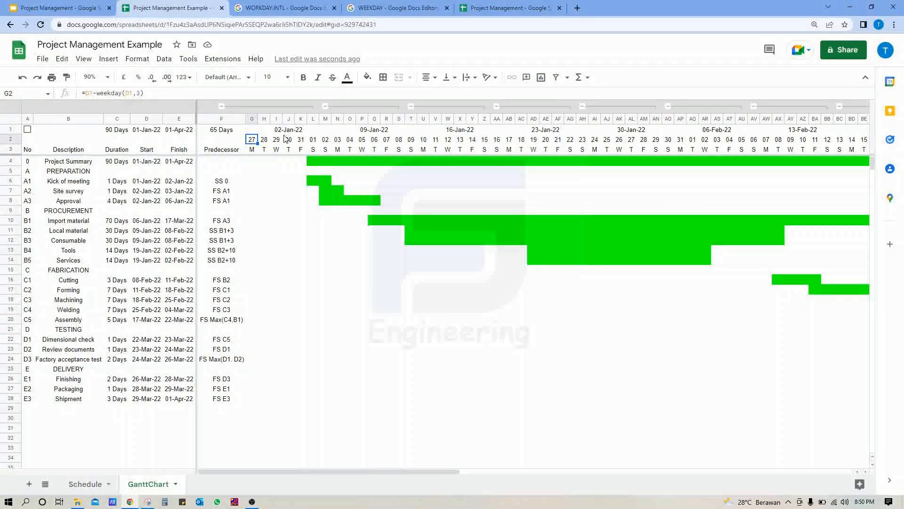
key(Right)
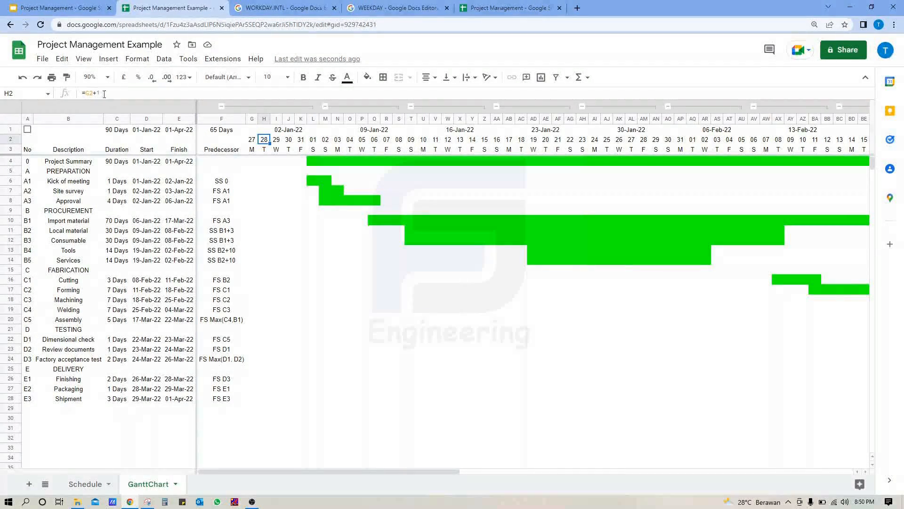
Wrap H2's formula in an IF with $A$1 as the condition and G2+1 as the value if true.
click(85, 92)
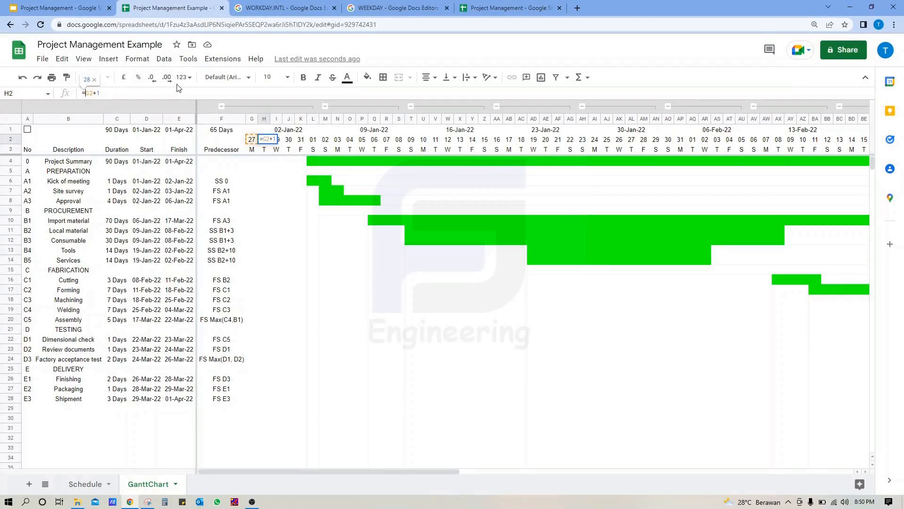
text(if()
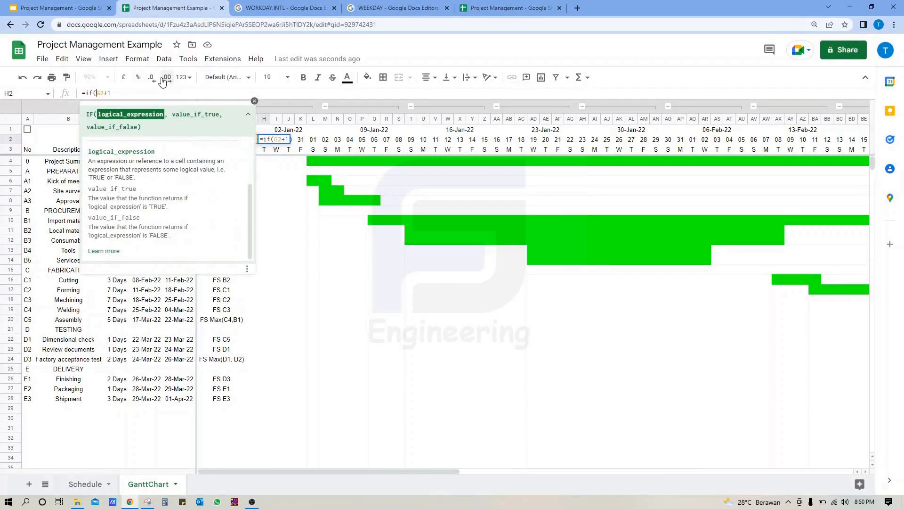
click(27, 129)
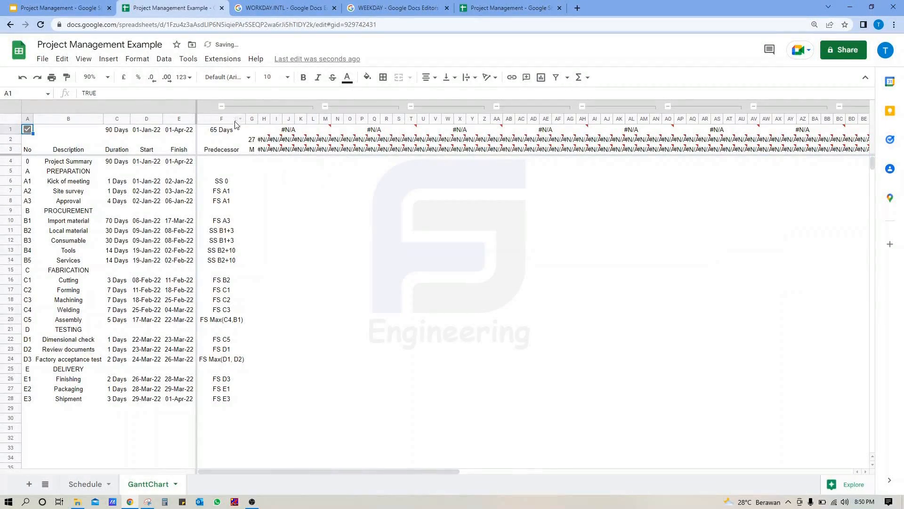
click(254, 139)
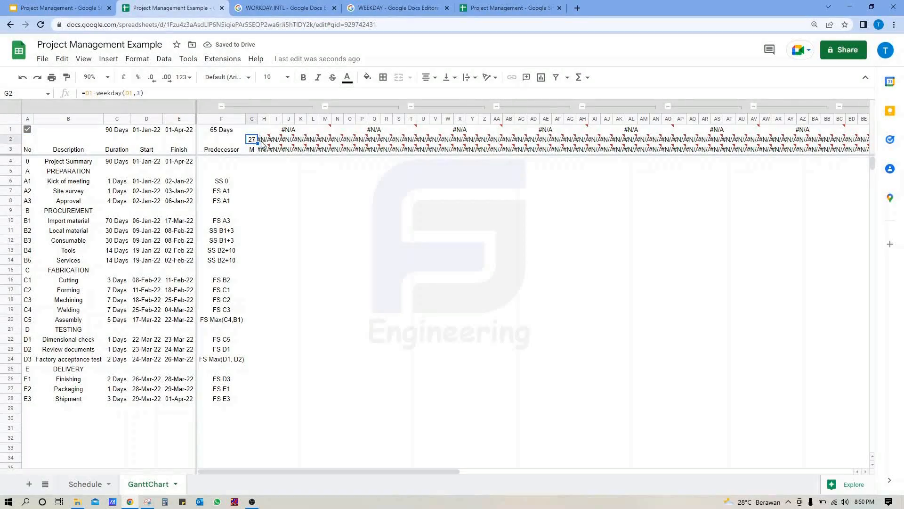
click(263, 142)
click(97, 94)
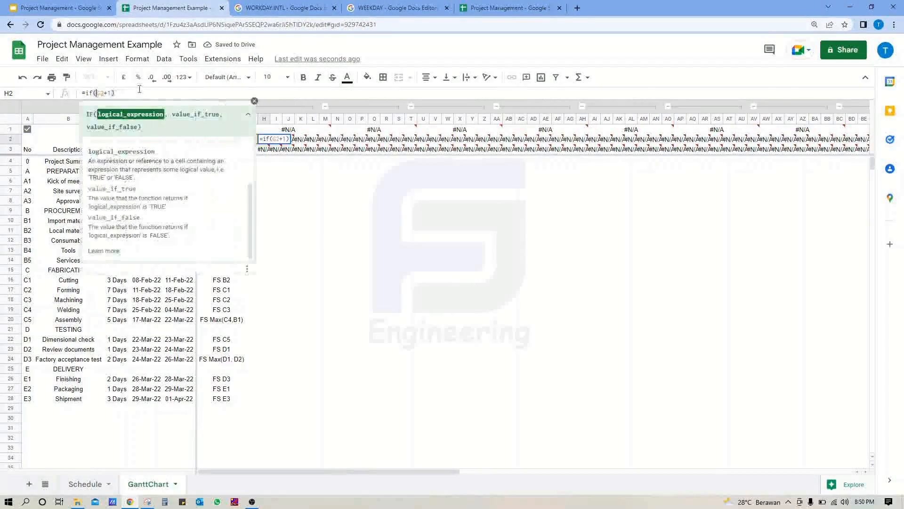
text(A1)
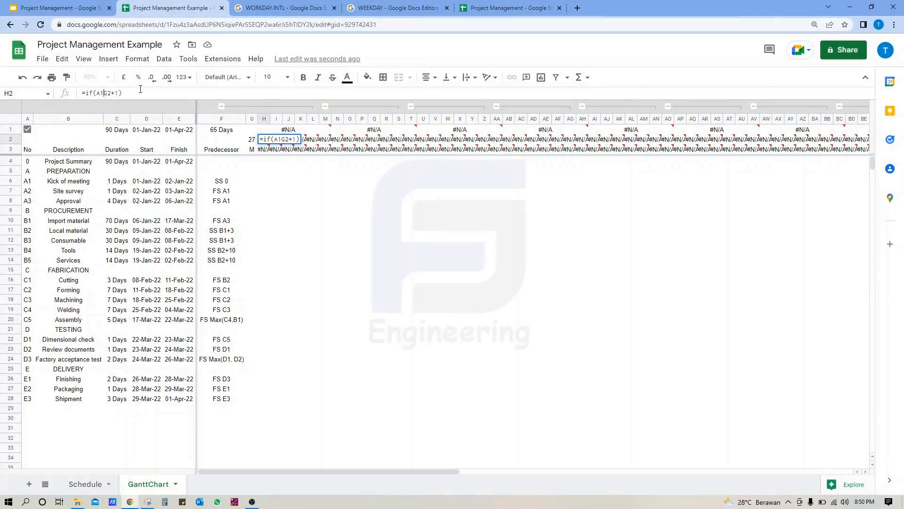
text(,)
key(F4)
key(F4)
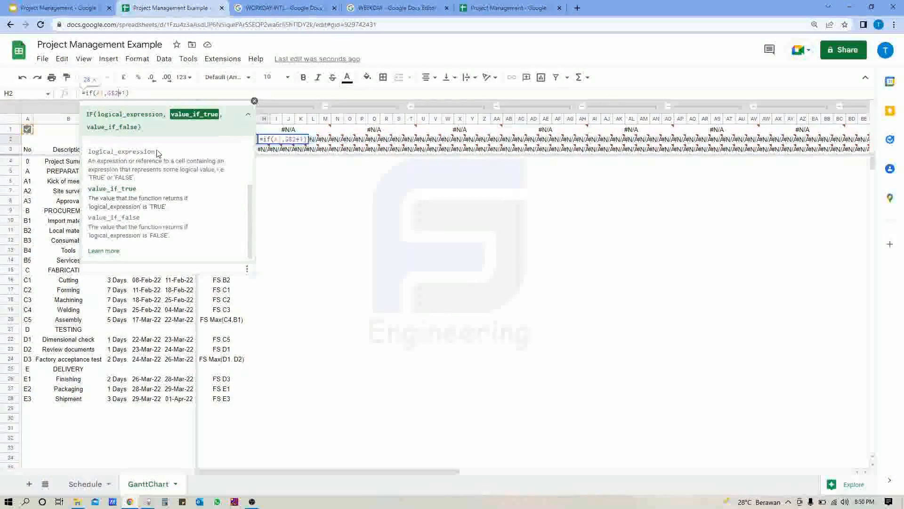
key(F4)
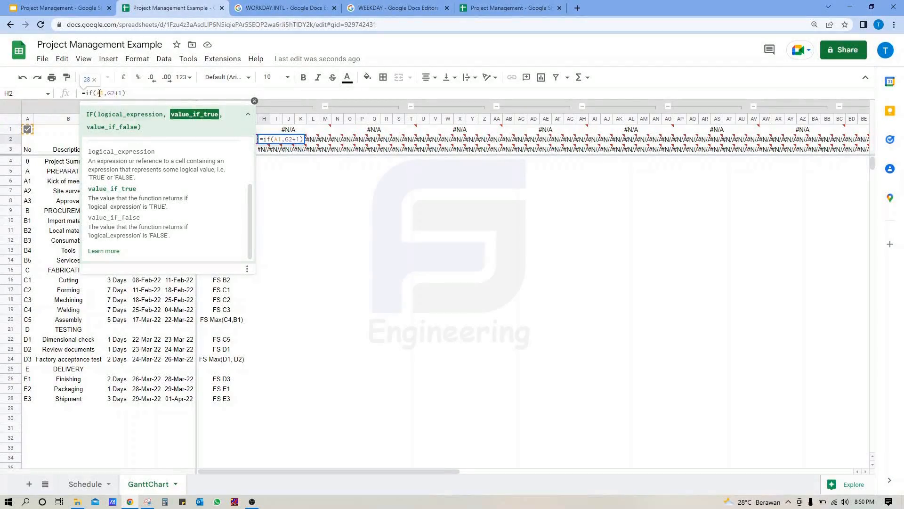
click(99, 93)
key(F4)
Add WORKDAY.INTL as the value if false in H2's IF formula, with G2 as start date and 1 as number of days.
click(130, 93)
text(,work)
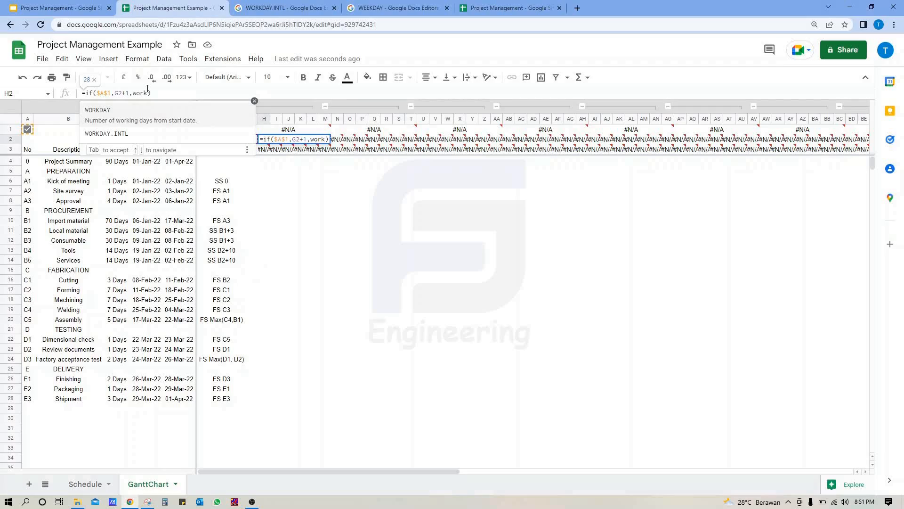
text(day)
text(.intl)
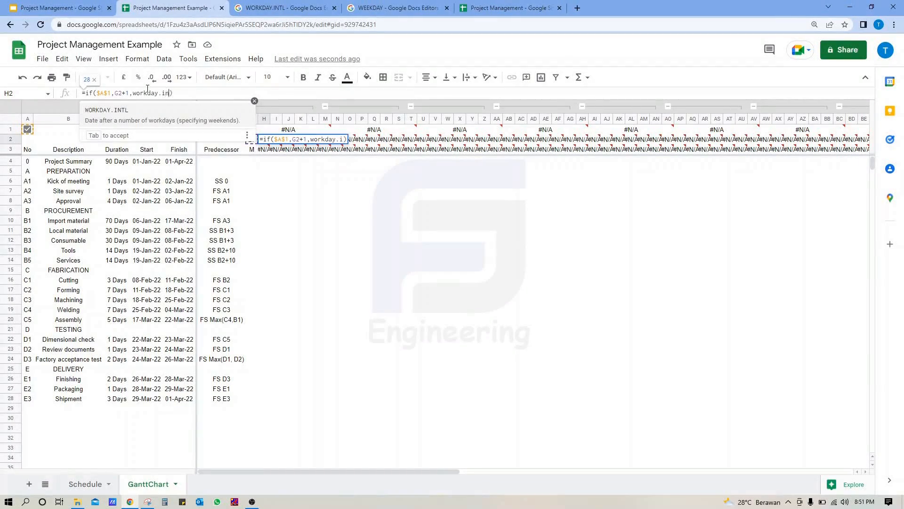
text(()
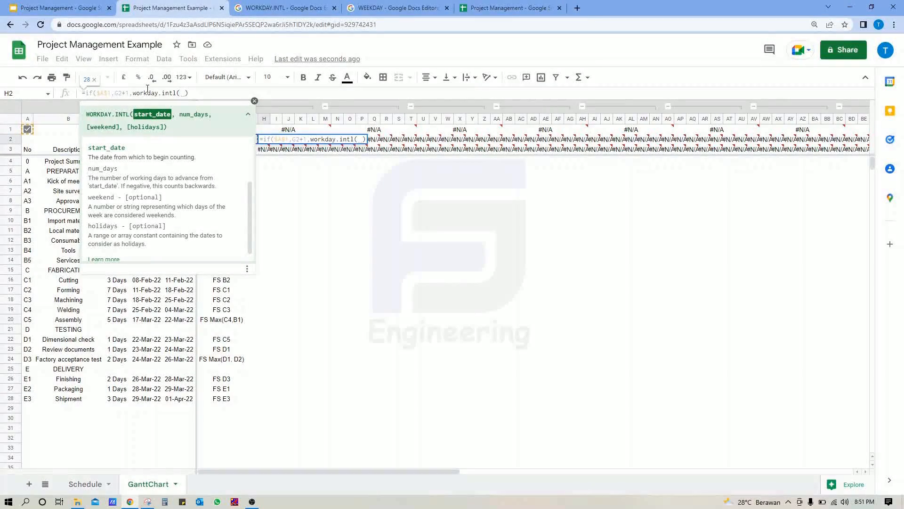
text(g2)
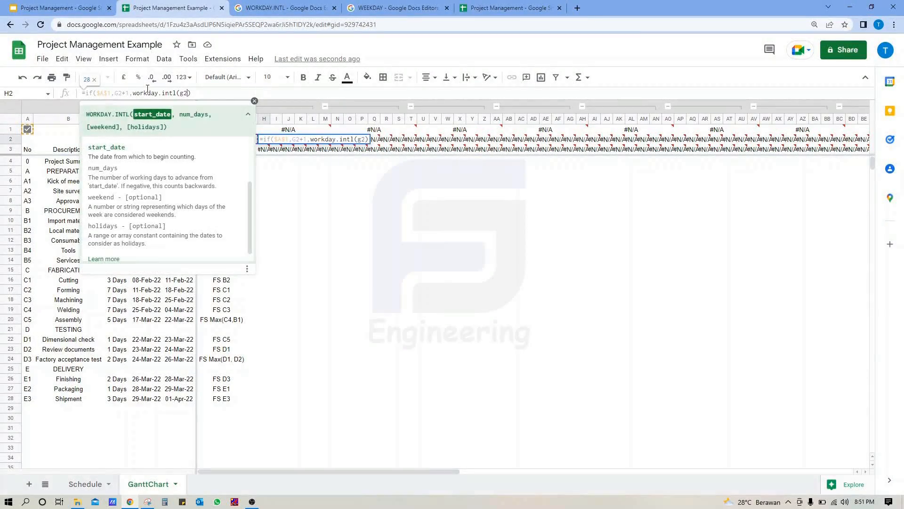
text(+1)
text(,1,)
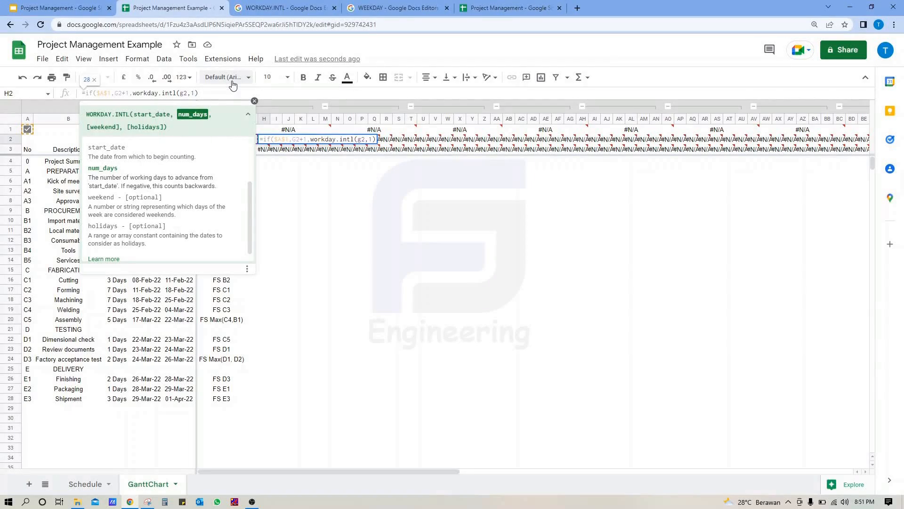
Look up the WORKDAY.INTL weekend codes in its help page and complete H2's formula with weekend code 1.
click(104, 259)
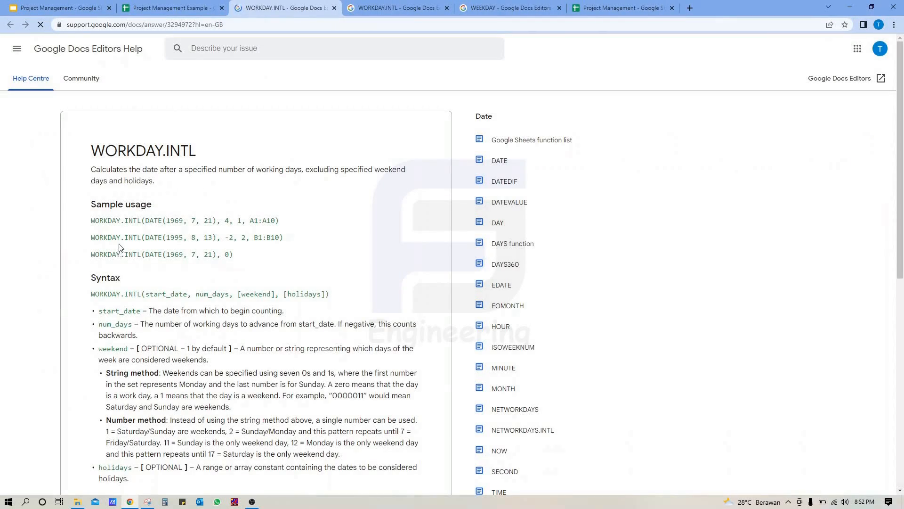
scroll(200, 287, down, 3)
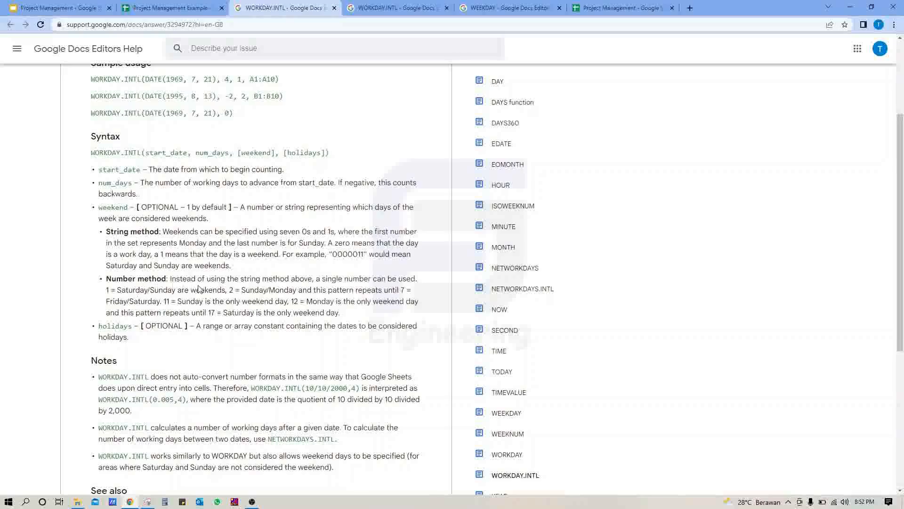
click(172, 8)
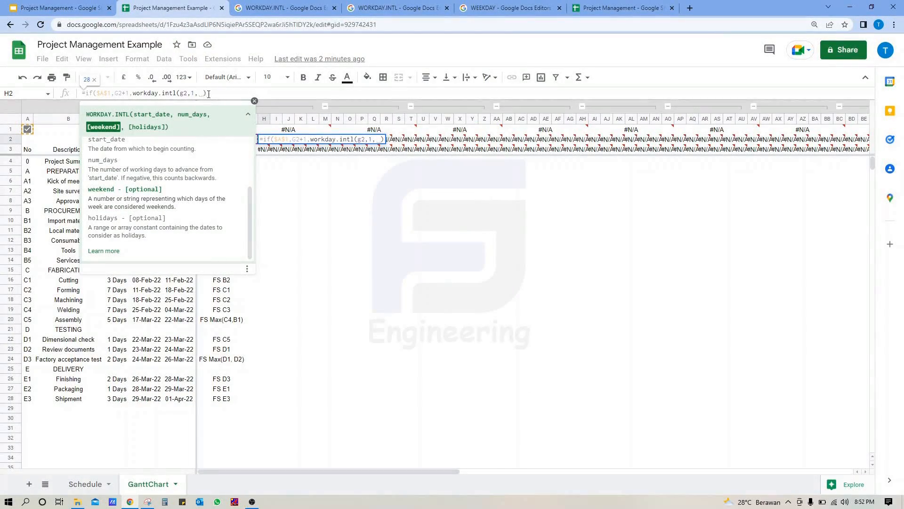
text(1))
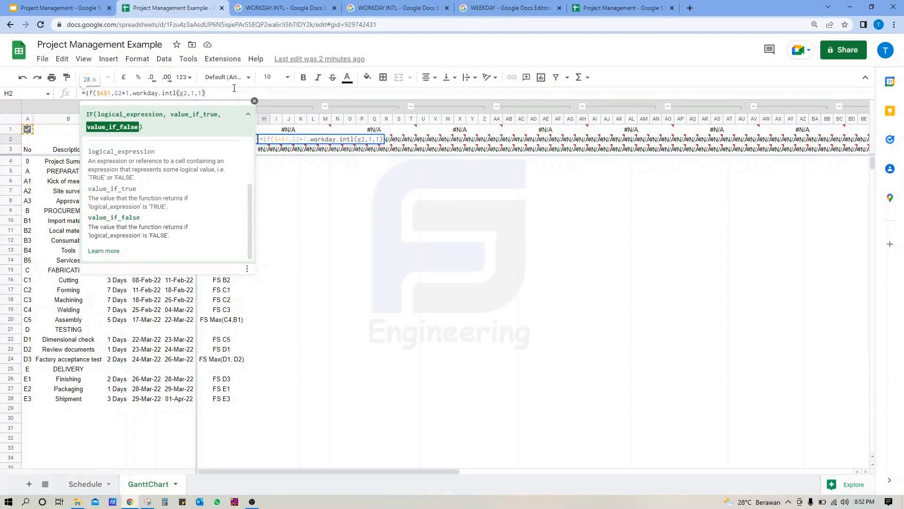
key(Return)
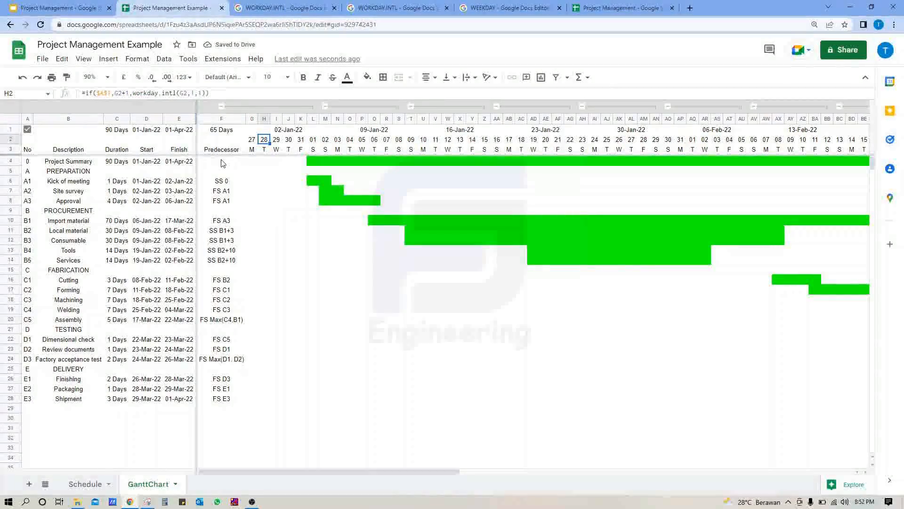
Copy H2's IF formula across the rest of the timeline dates in I2:DG2.
click(277, 141)
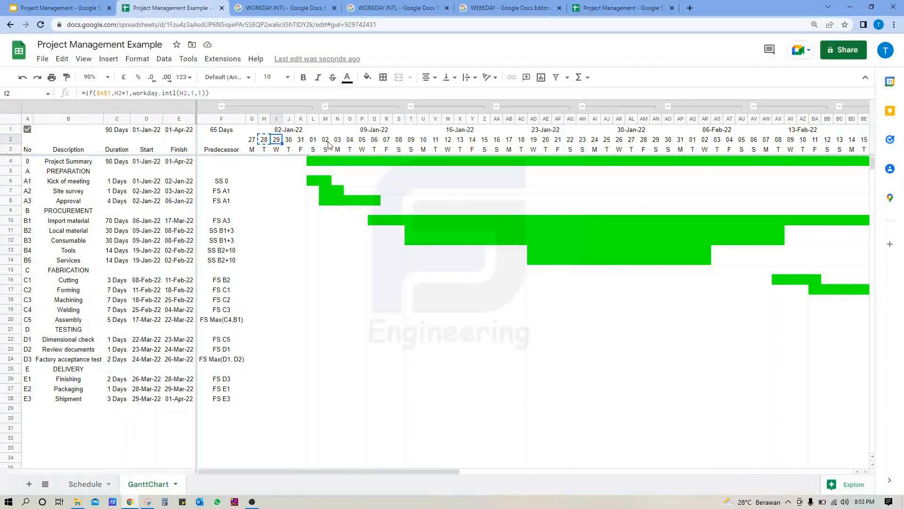
key(ctrl+shift+Right)
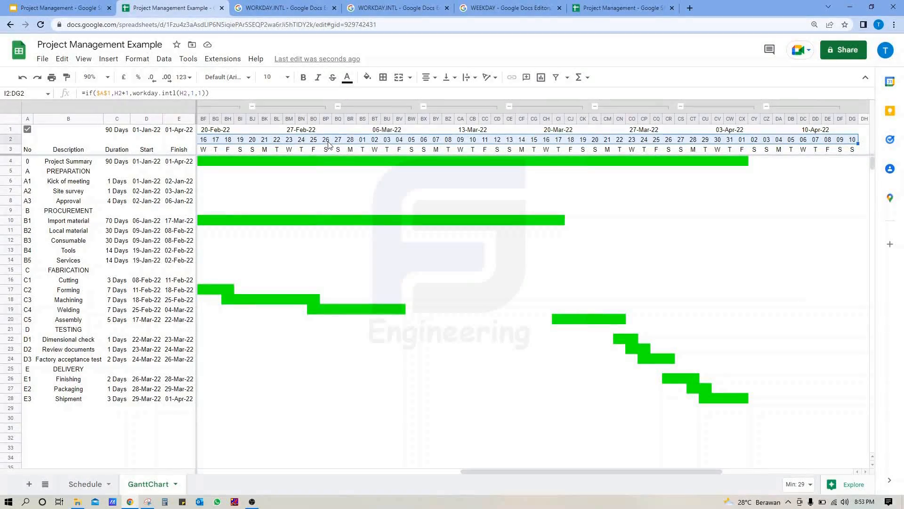
text(=if($A$1,H2+1,workday.intl(H2,1,1)))
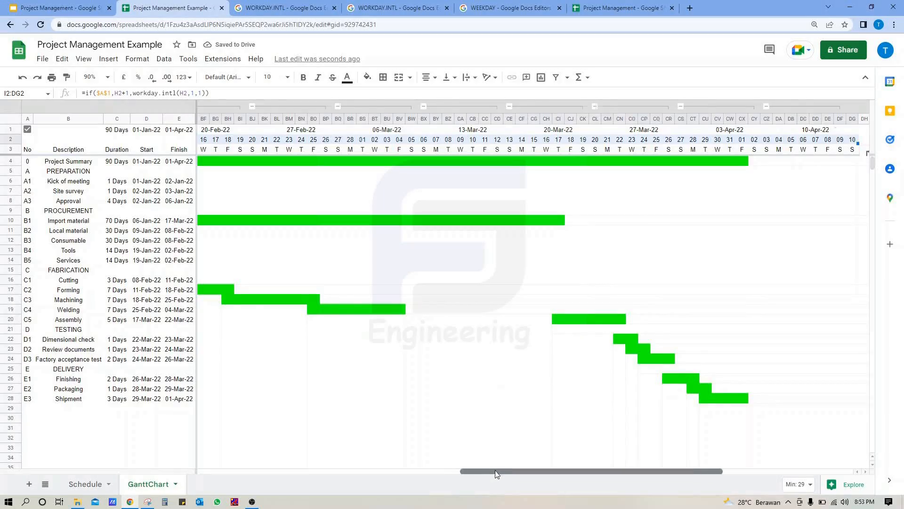
Untick and re-tick A1 to compare the timeline without and with weekends.
drag(497, 474, 211, 441)
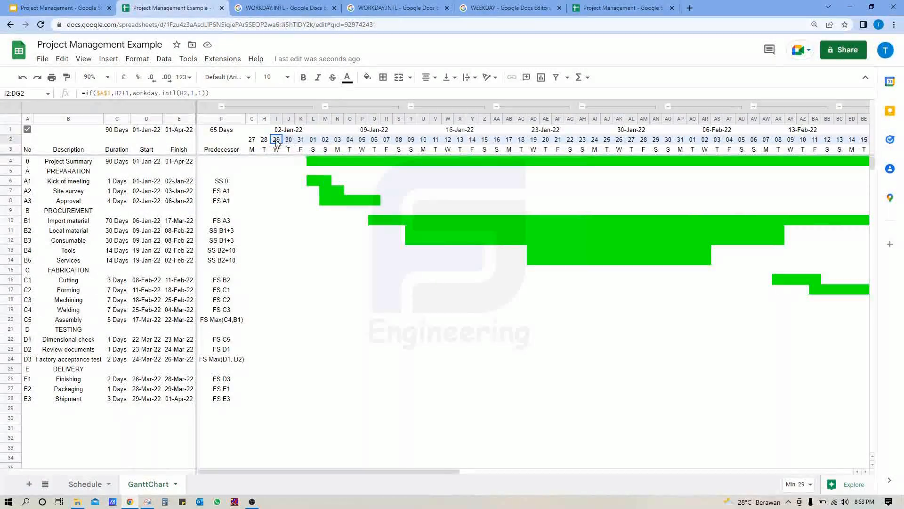
click(28, 130)
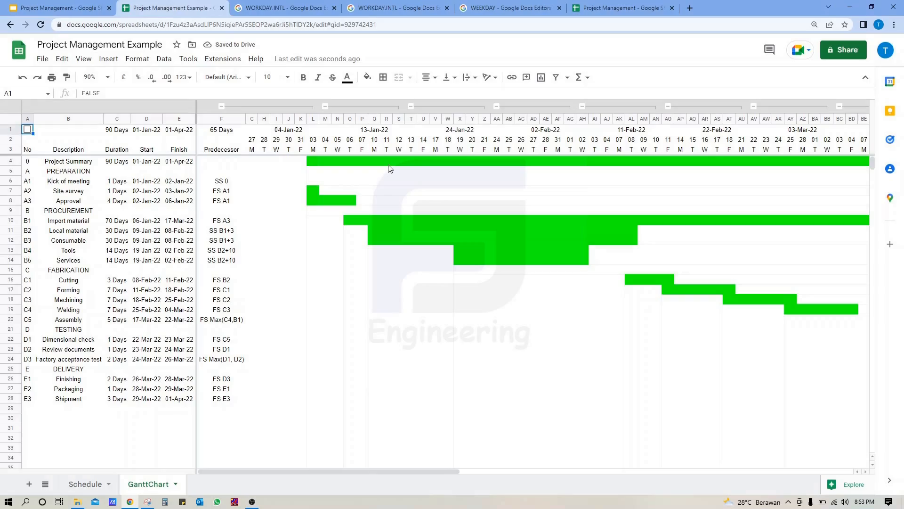
click(28, 132)
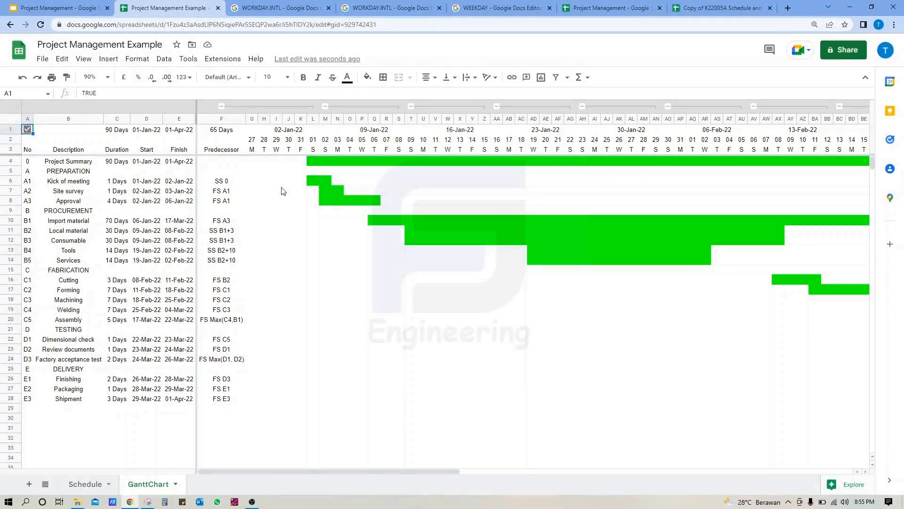
Add a conditional formatting rule for the timeline range G2:DG29 that uses a custom formula as its condition.
click(253, 142)
key(ctrl+shift+End)
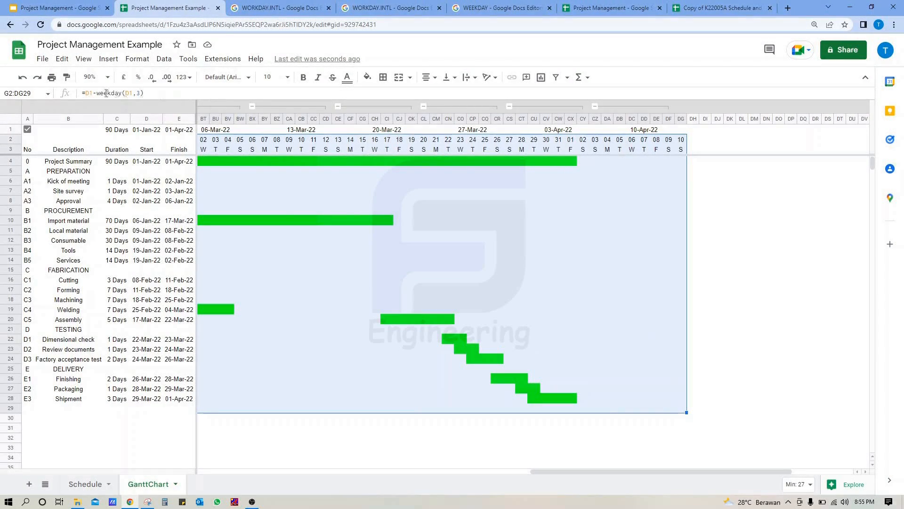
click(137, 58)
click(179, 239)
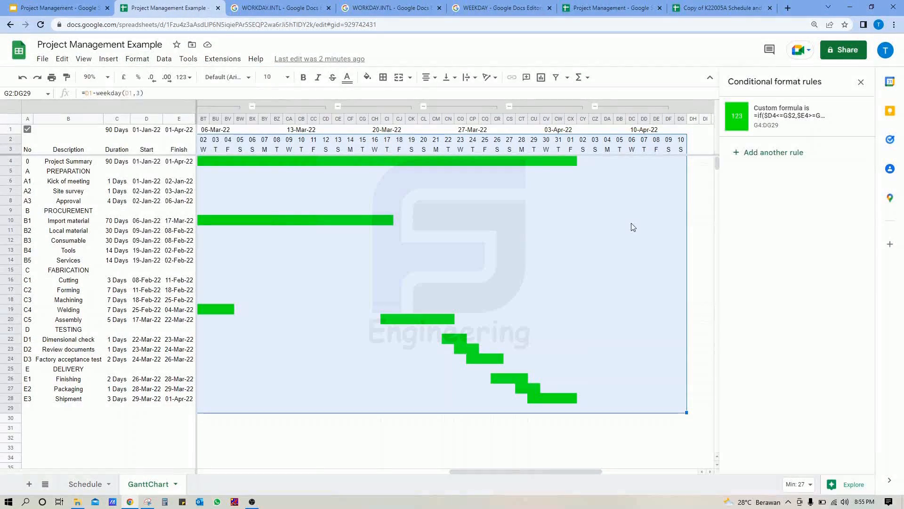
click(760, 152)
click(772, 219)
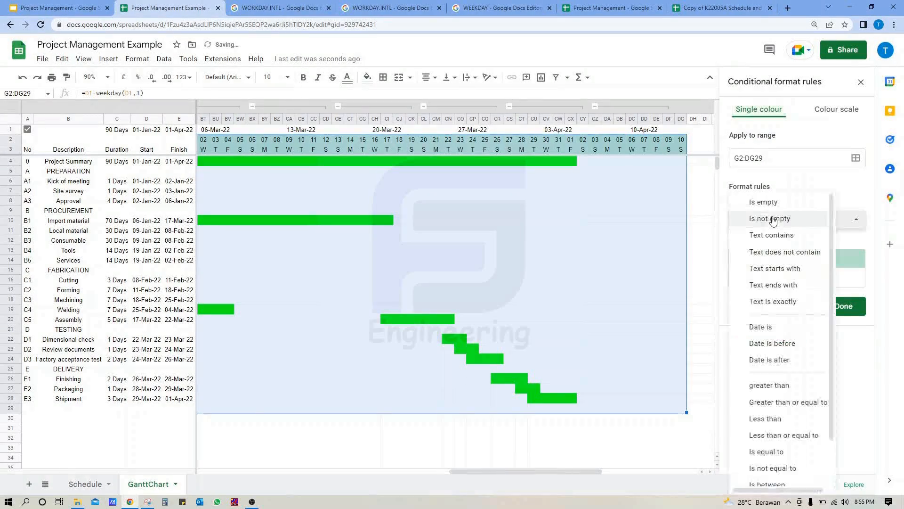
scroll(769, 358, down, 2)
click(783, 479)
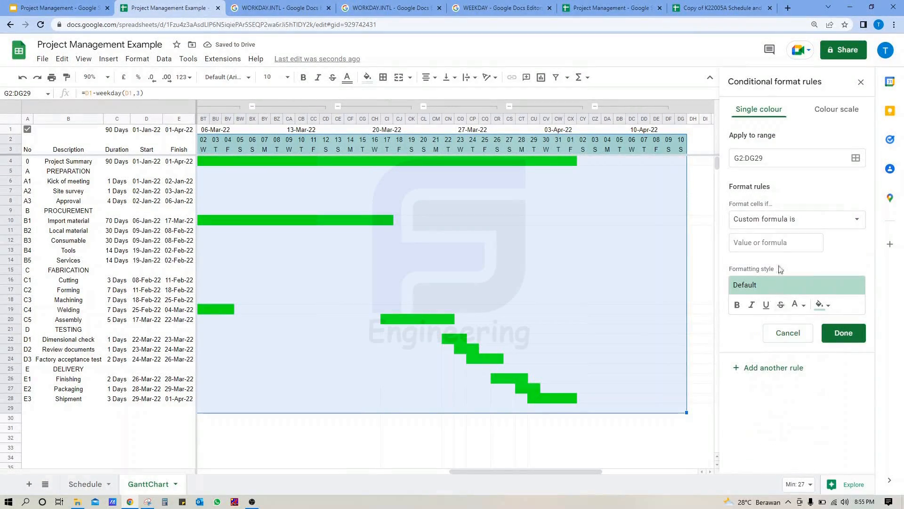
Enter =networkdays(G$3,G$3)=0 as the new rule's custom formula.
click(771, 243)
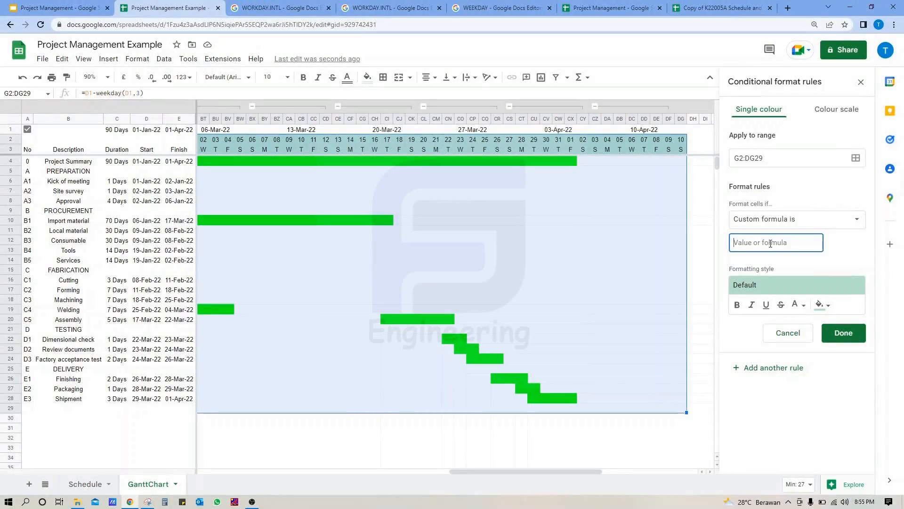
text(=networkdays(G$3,G$3)=0)
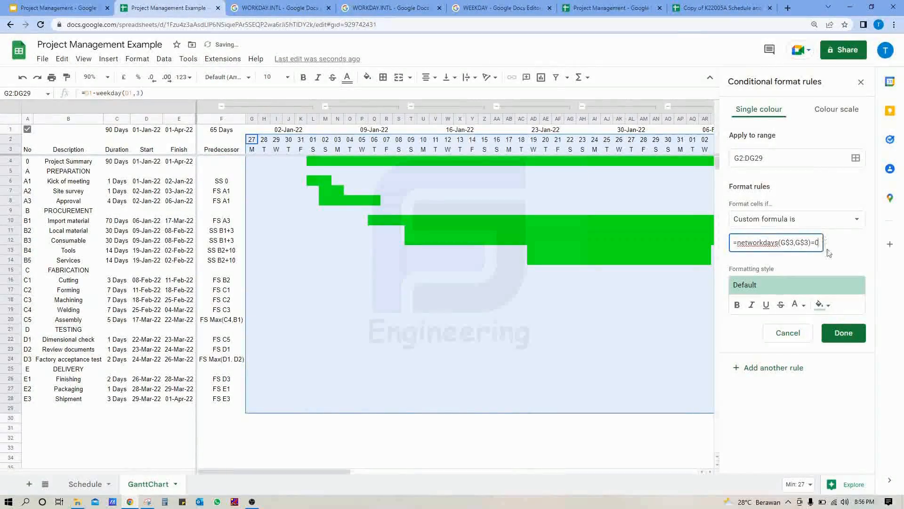
click(843, 267)
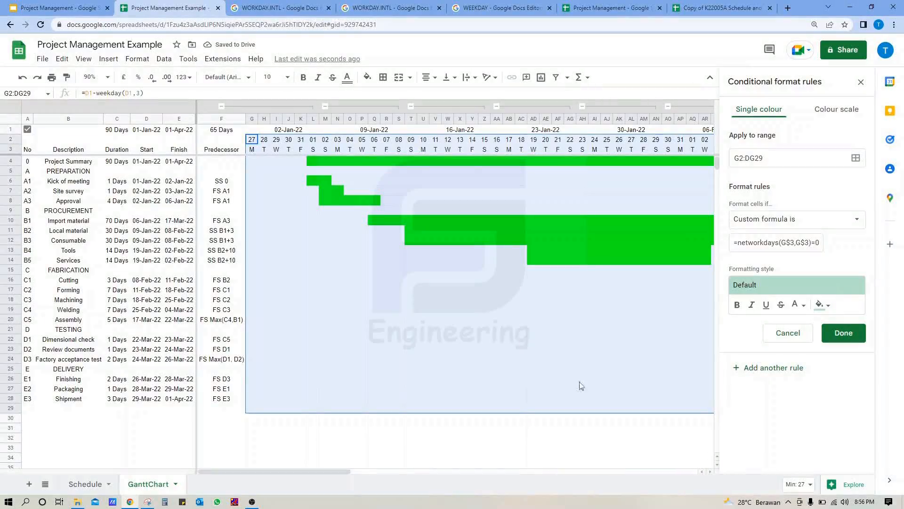
drag(350, 470, 332, 476)
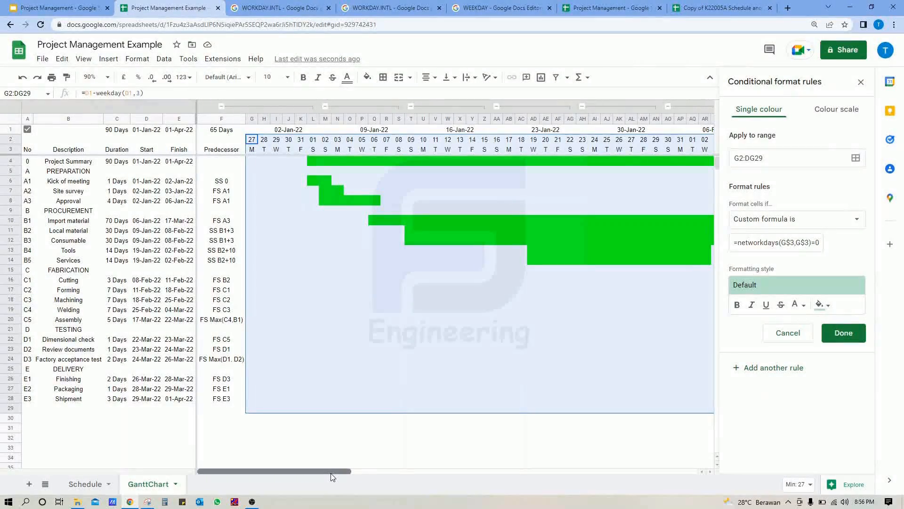
Correct both references in the rule's formula so it reads =networkdays(G$2,G$2)=0.
click(792, 243)
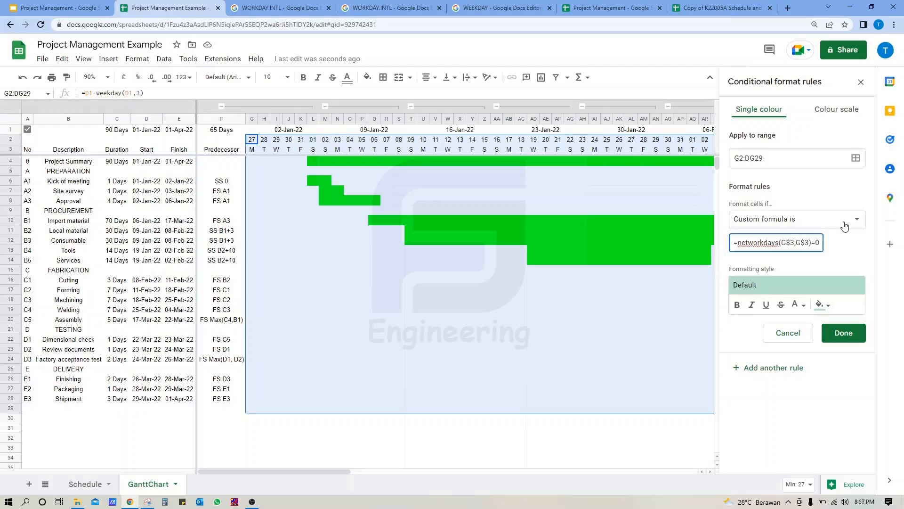
key(BackSpace)
key(BackSpace)
key(Right)
key(Right)
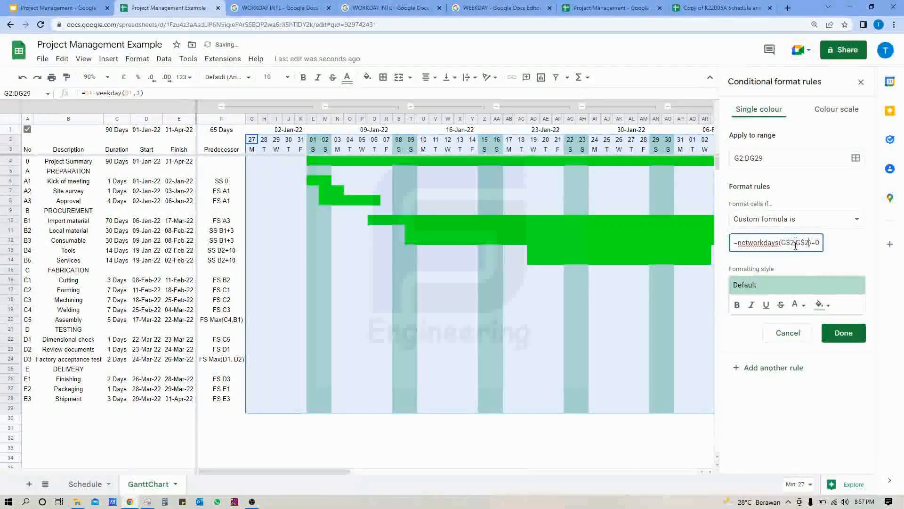
Give the NETWORKDAYS rule a light grey fill, save it and close the conditional format rules.
click(822, 305)
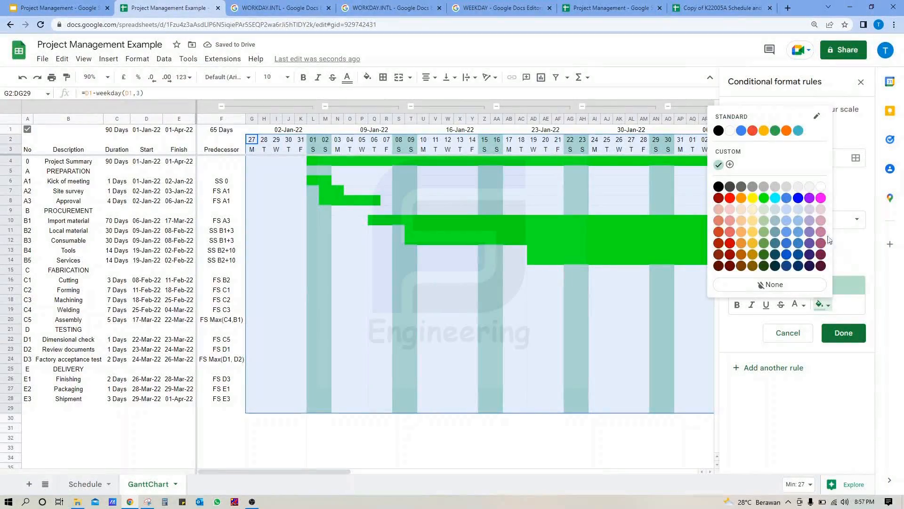
click(798, 188)
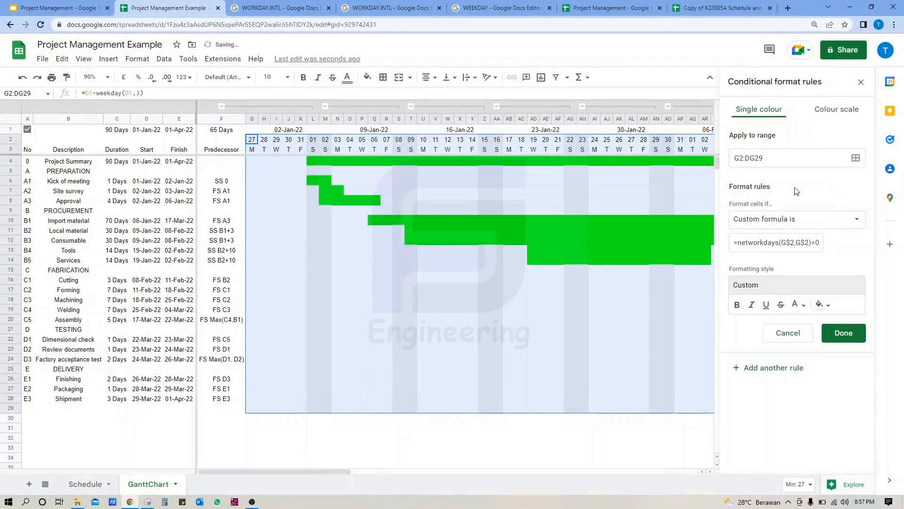
click(830, 306)
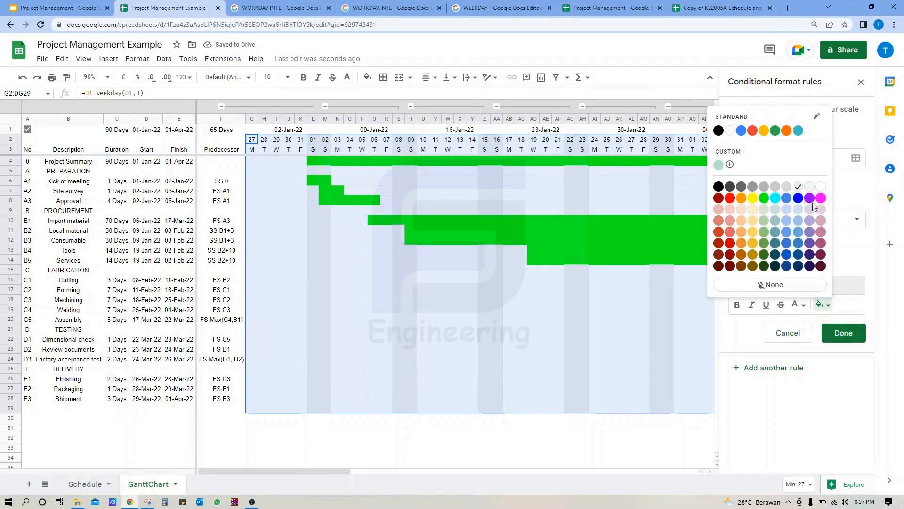
click(788, 189)
click(843, 333)
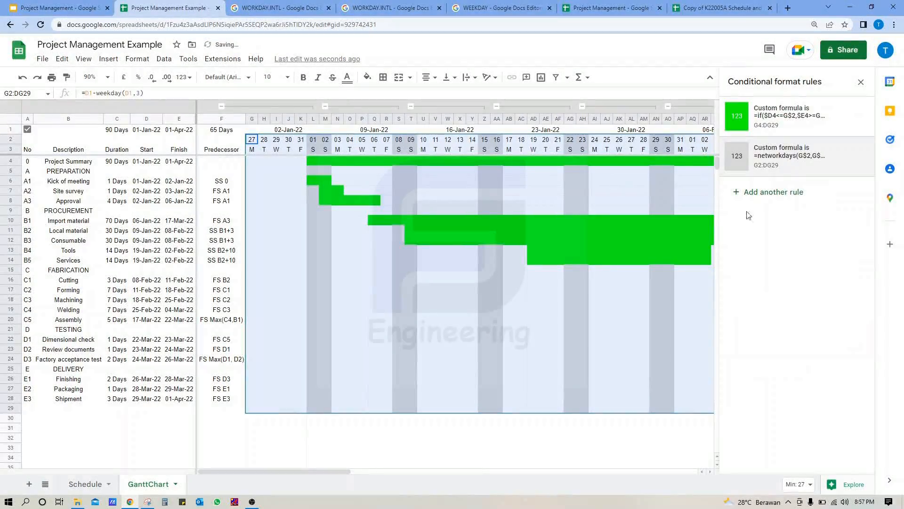
click(861, 82)
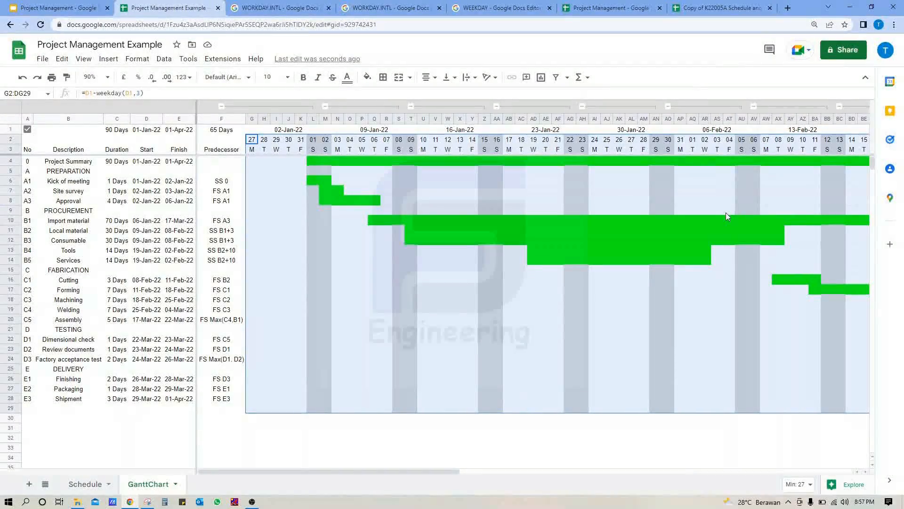
Check the grey weekend shading down the chart, unticking and re-ticking A1 to compare both timeline modes.
scroll(613, 278, down, 2)
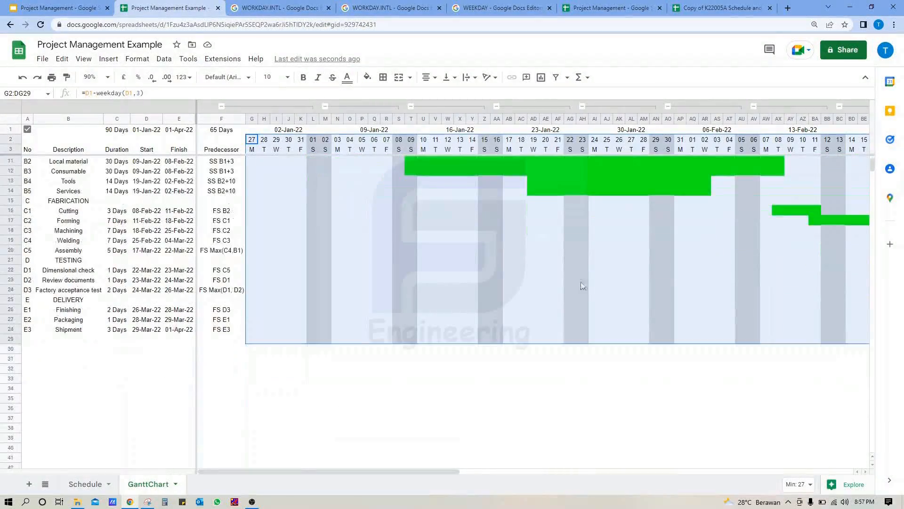
scroll(586, 283, up, 2)
click(31, 130)
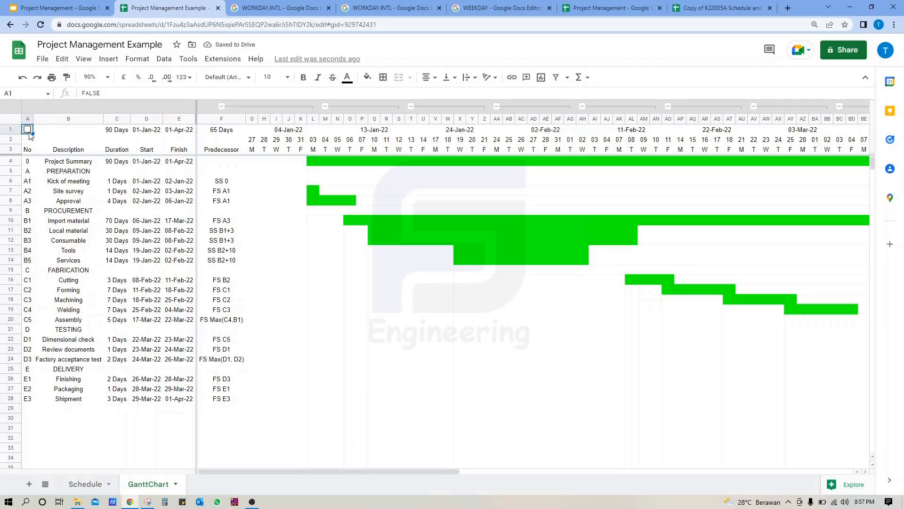
click(27, 131)
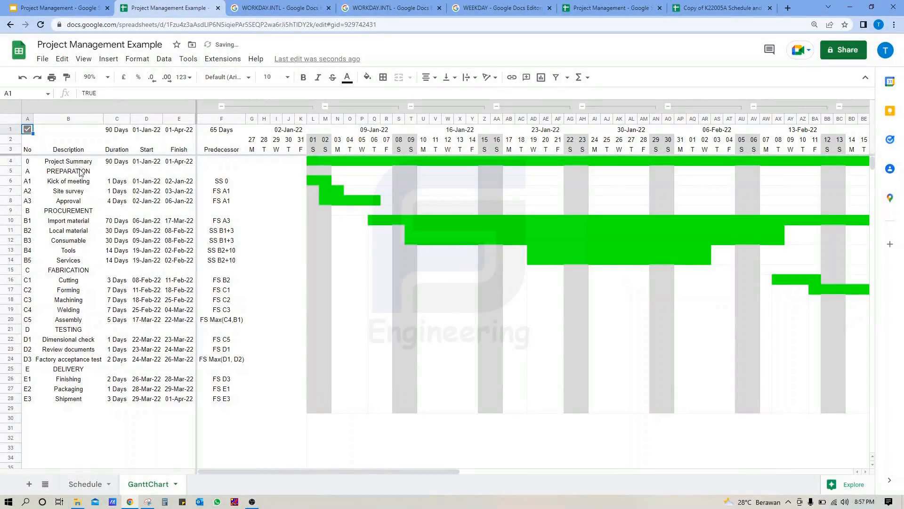
Merge rows 2 and 3 of each header column from No in A to Predecessor in F, and close the copied schedule spreadsheet.
click(73, 150)
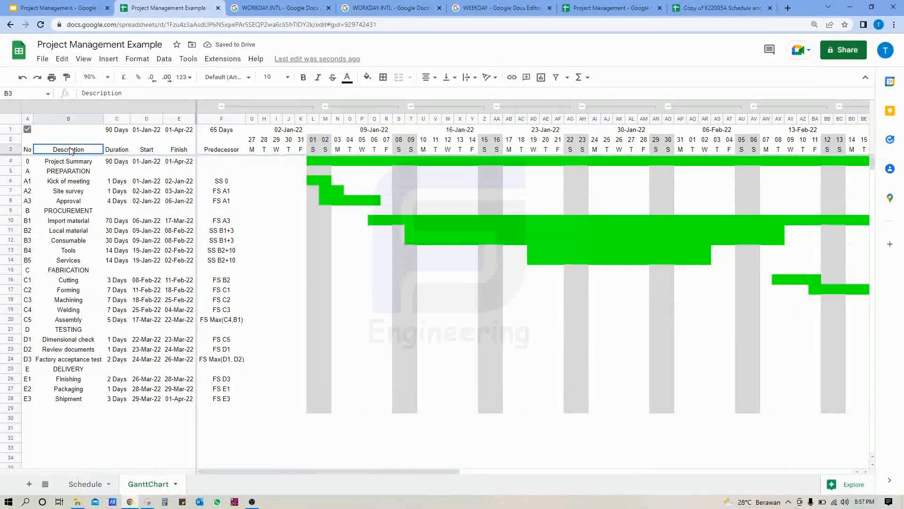
click(107, 143)
drag(29, 141, 230, 152)
click(399, 77)
click(399, 76)
click(399, 77)
click(402, 79)
click(399, 77)
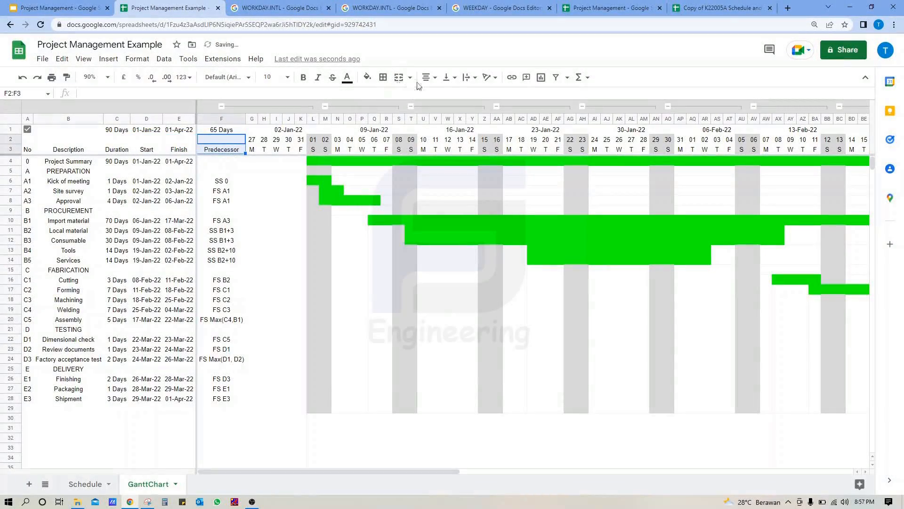
click(399, 77)
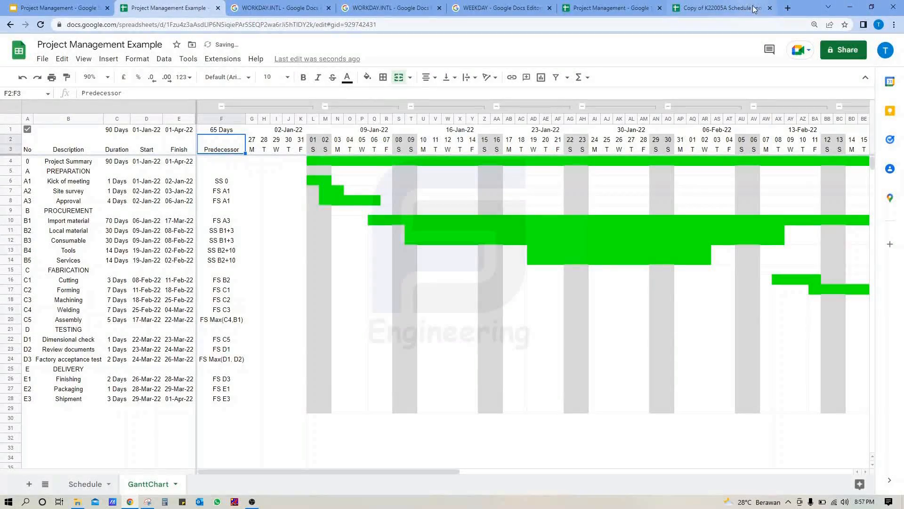
click(769, 8)
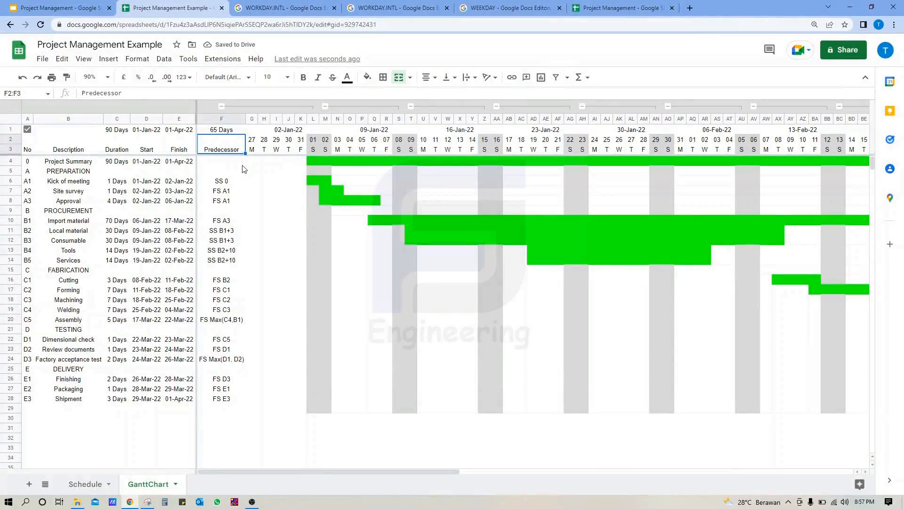
Review the conditional format rules that apply to timeline cell G3 and to the chart area below it.
click(253, 149)
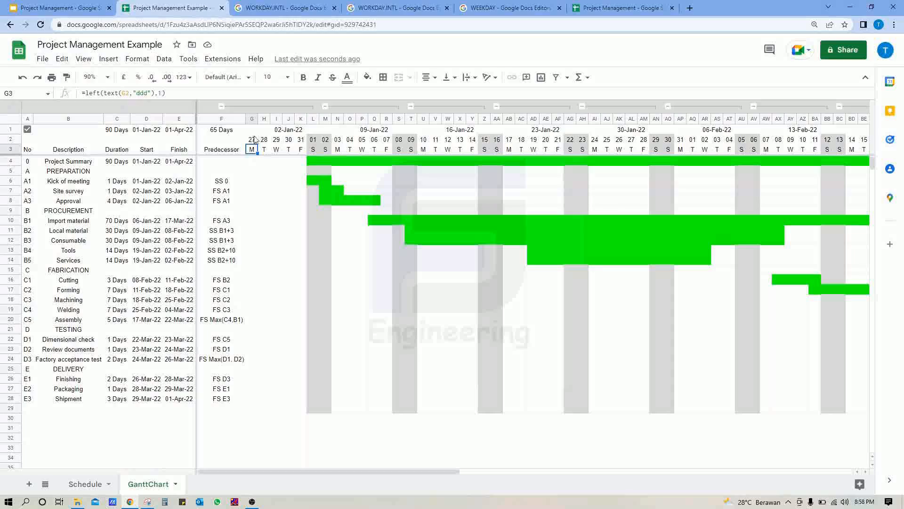
click(137, 58)
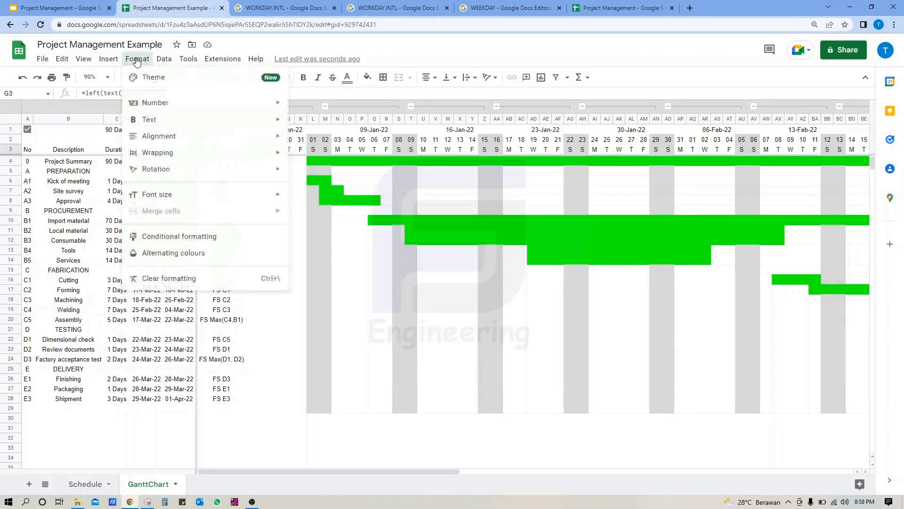
click(165, 237)
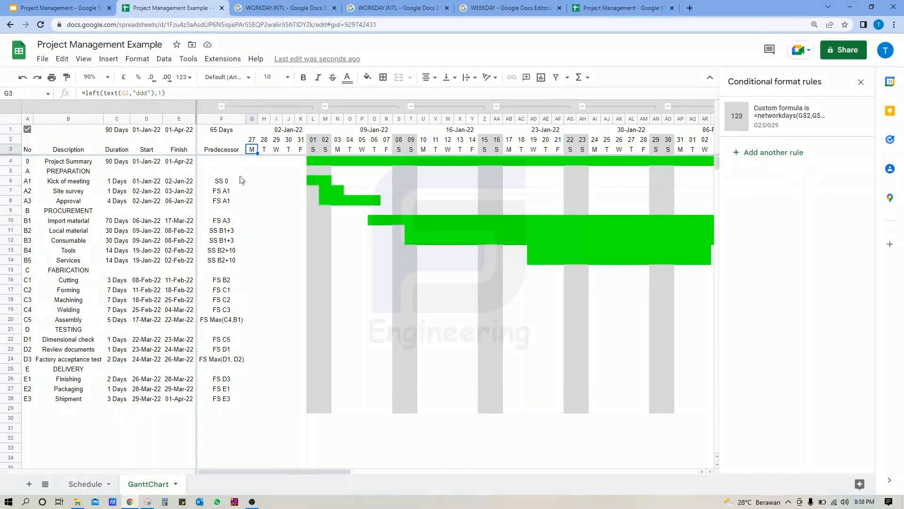
click(254, 170)
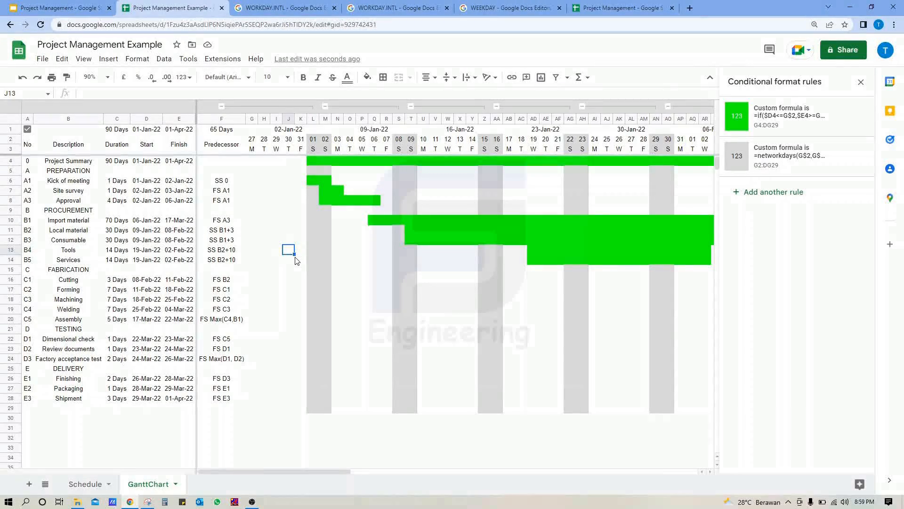
click(258, 503)
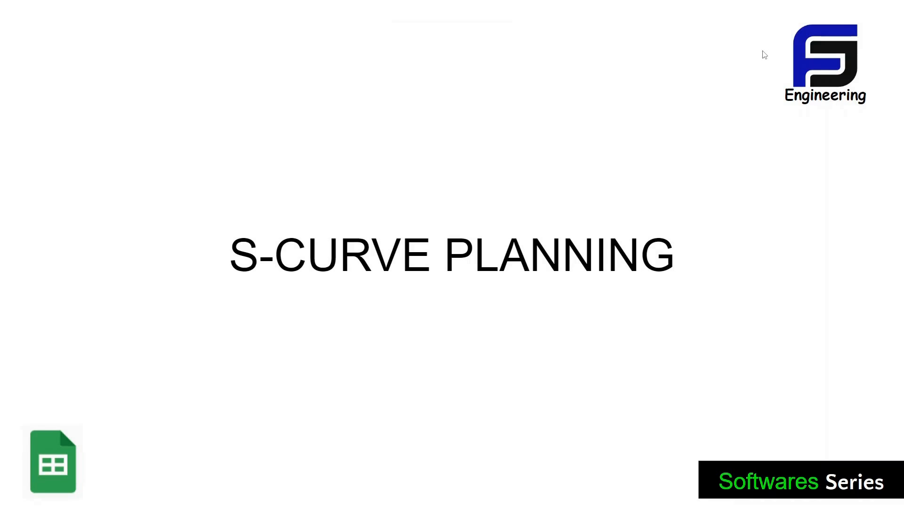
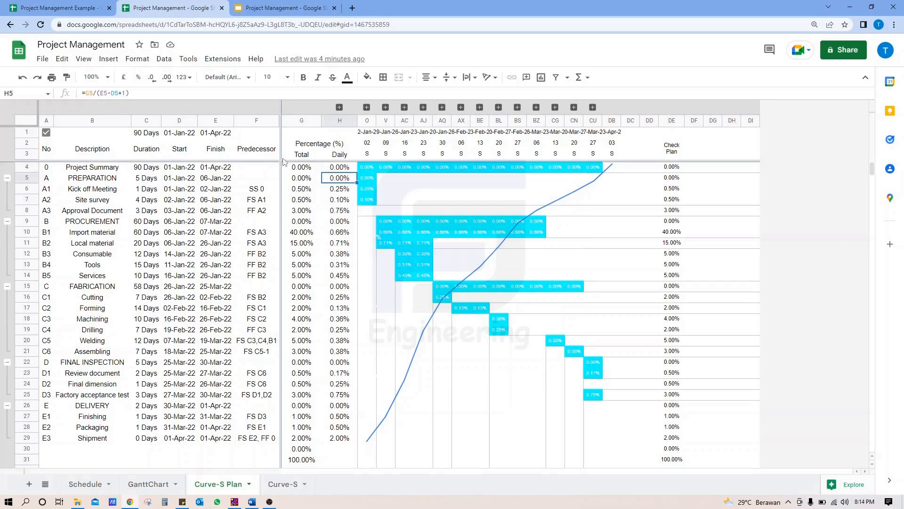
Examine the finished Curve-S Plan sheet: its weekly columns, plan and cumulative rows, S-curve chart and percentage columns.
click(367, 121)
scroll(358, 282, down, 3)
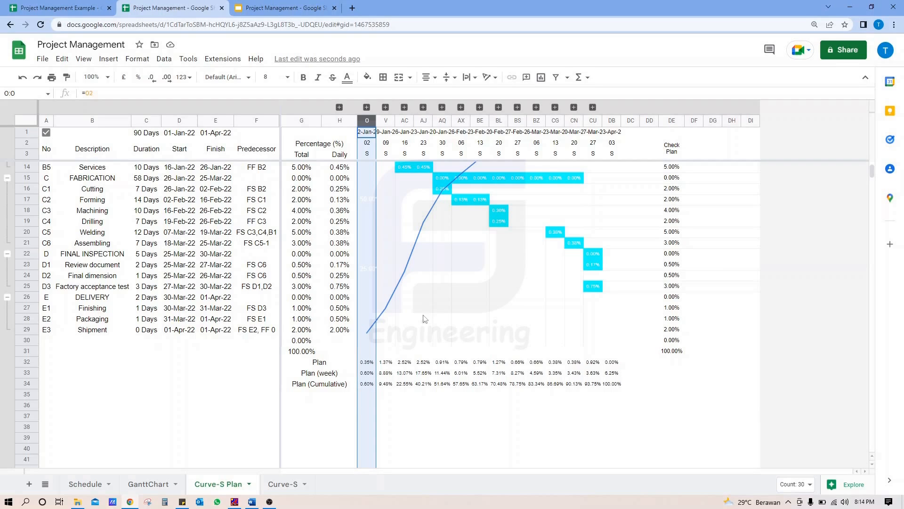
scroll(452, 279, up, 3)
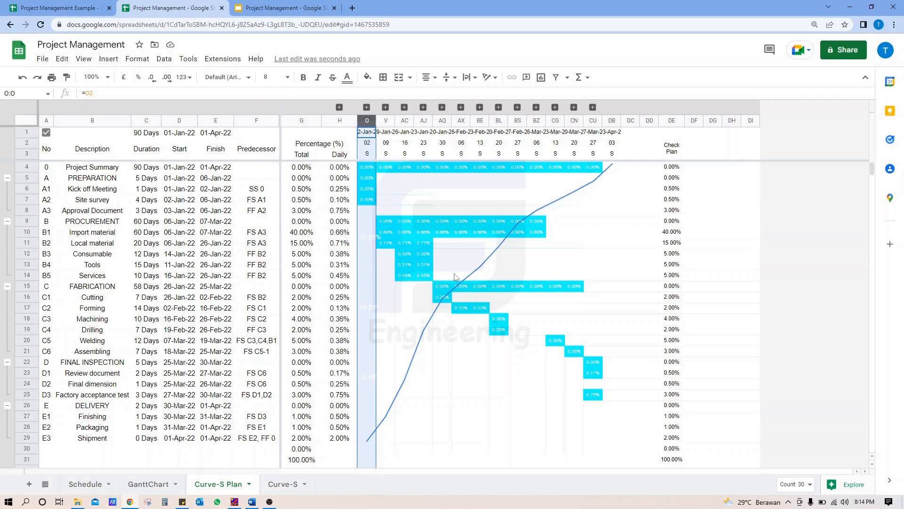
click(559, 200)
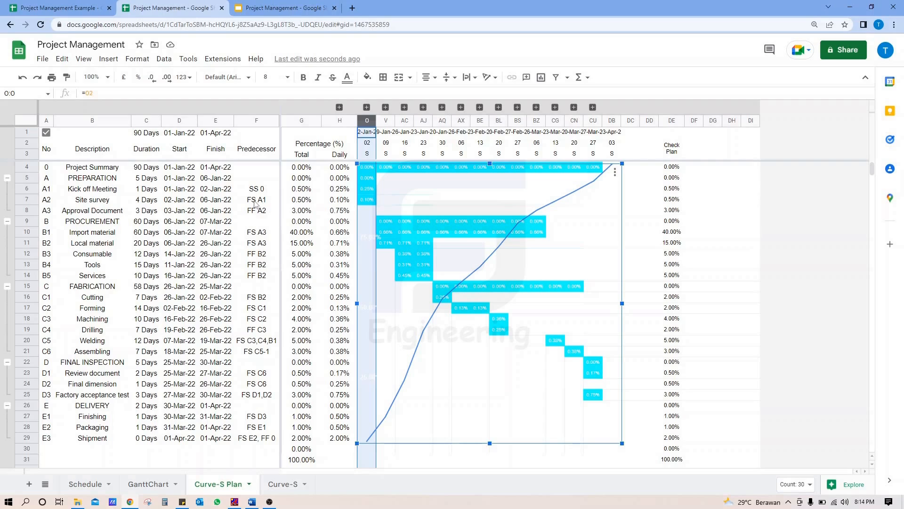
click(253, 207)
key(Right)
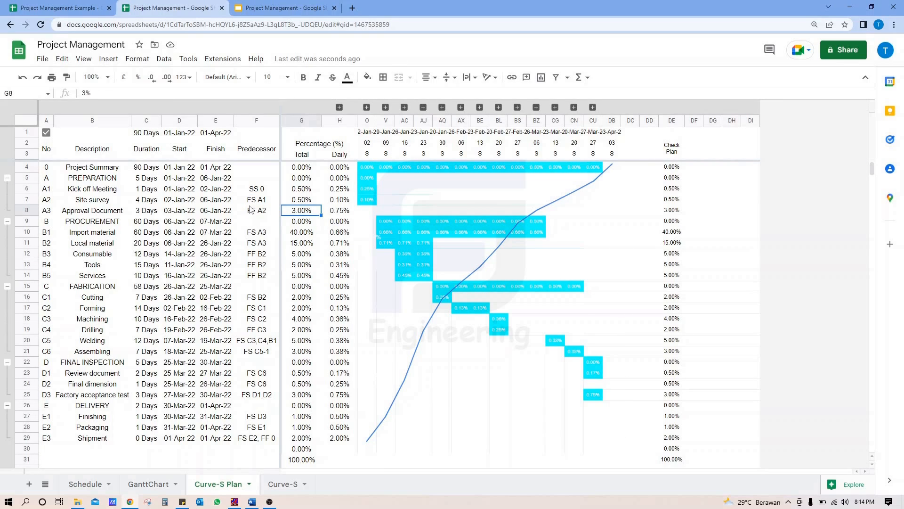
In the Project Management Example spreadsheet, duplicate the GanttChart sheet and name the copy S-Curve Planning.
click(72, 7)
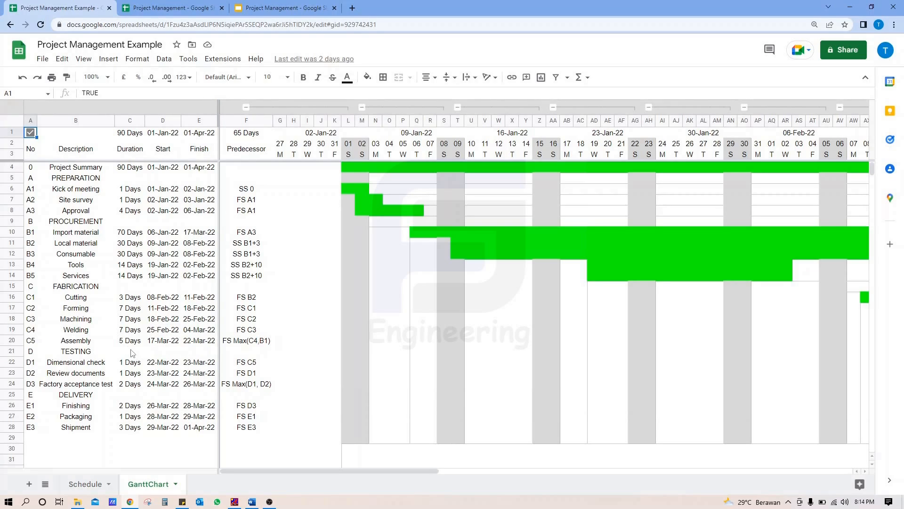
right_click(155, 487)
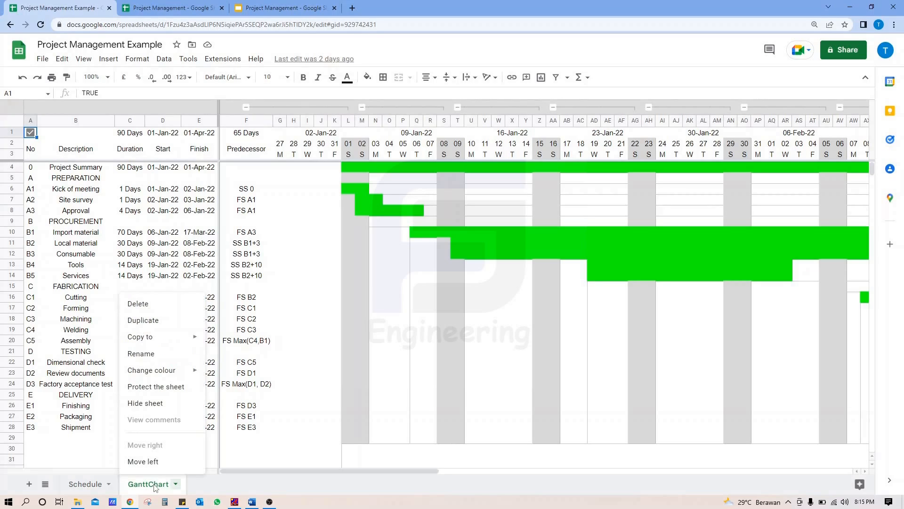
mouse_move(164, 338)
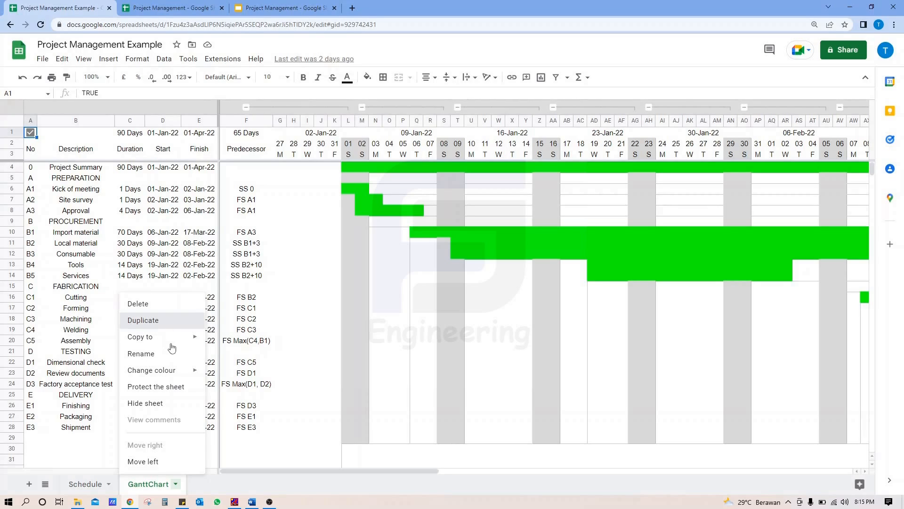
click(169, 325)
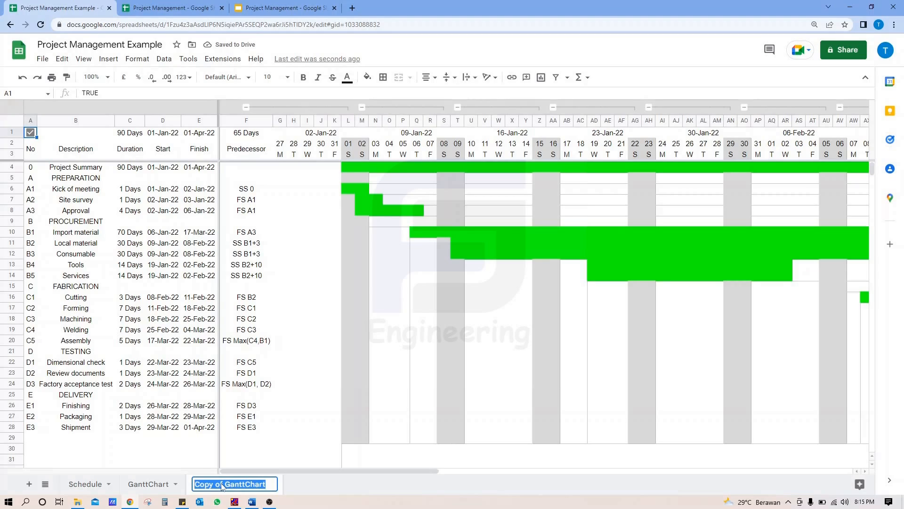
text(S-C)
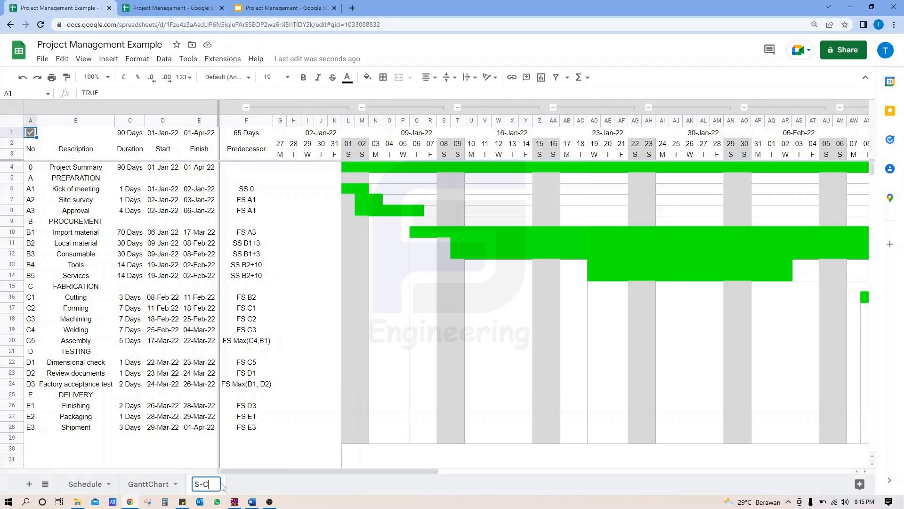
text(urve Planning)
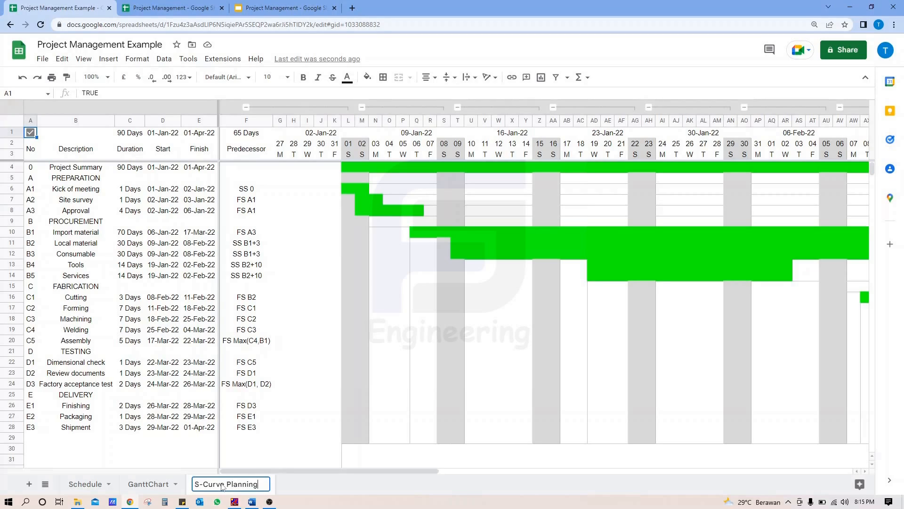
key(Return)
Insert two blank columns after the Predecessor column F, ahead of the timeline.
click(294, 121)
click(246, 121)
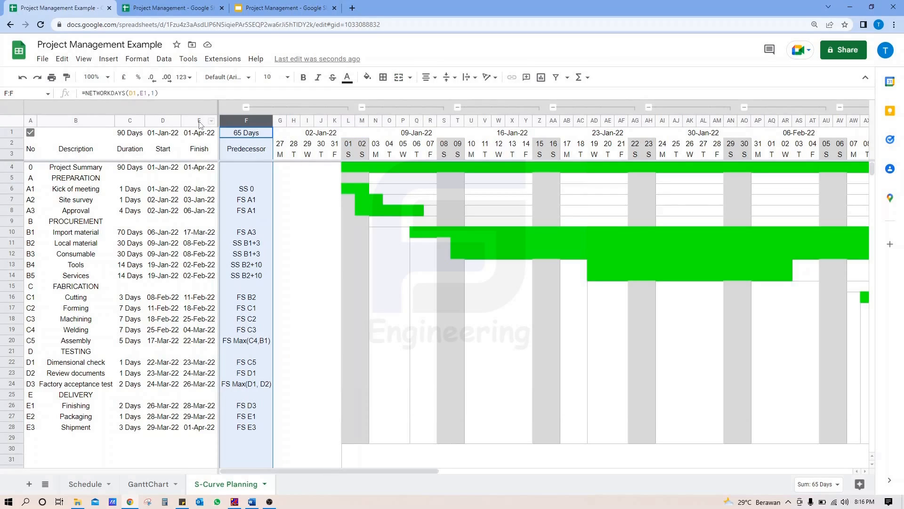
shift+click(199, 122)
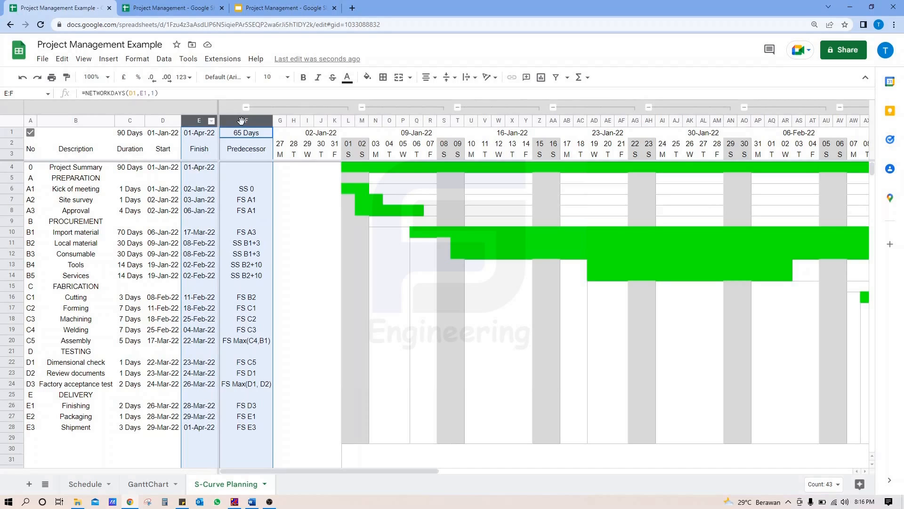
right_click(242, 121)
click(288, 225)
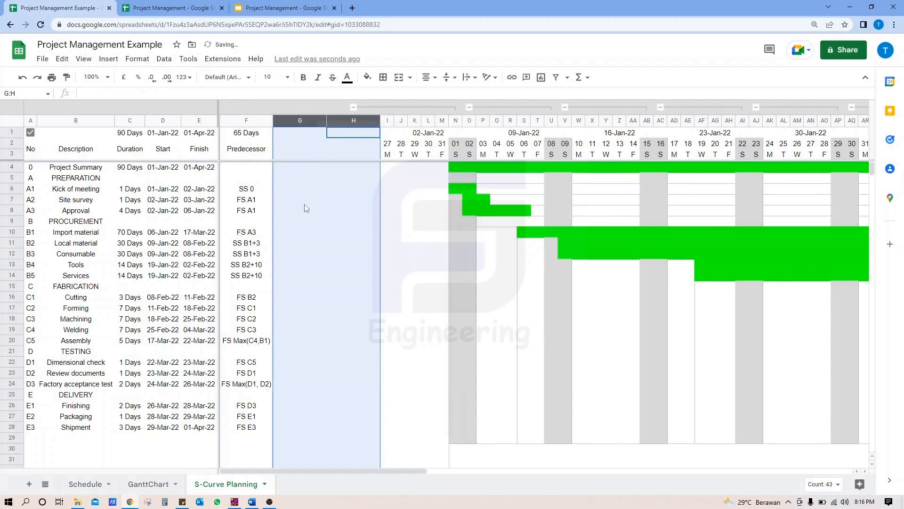
Enter the header Percentage (%) in G2, with the subheaders Total in G3 and Daily in H3.
click(292, 141)
text(Perc)
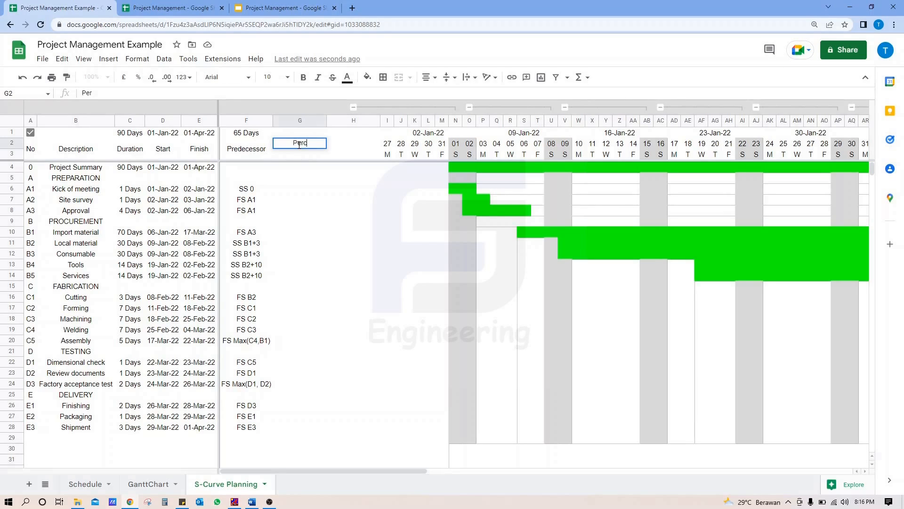
text(entage (%))
key(Return)
text(Total)
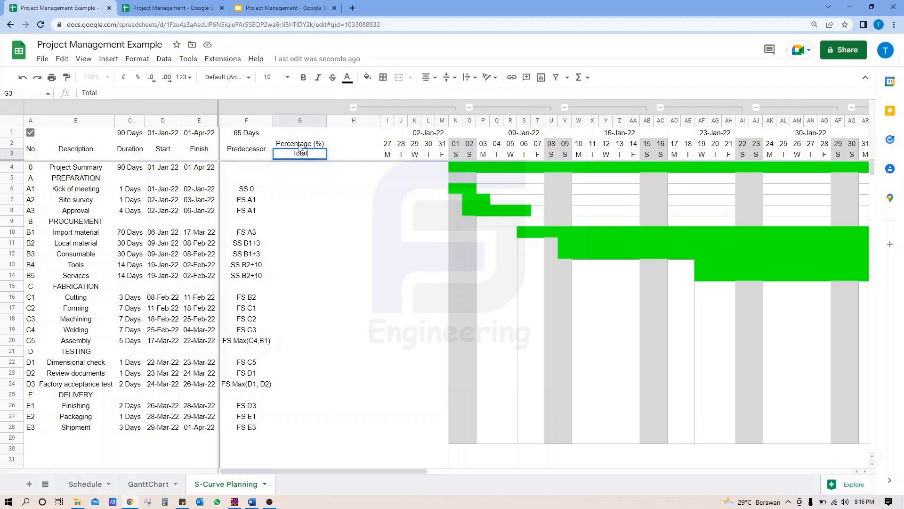
key(Tab)
text(Daily)
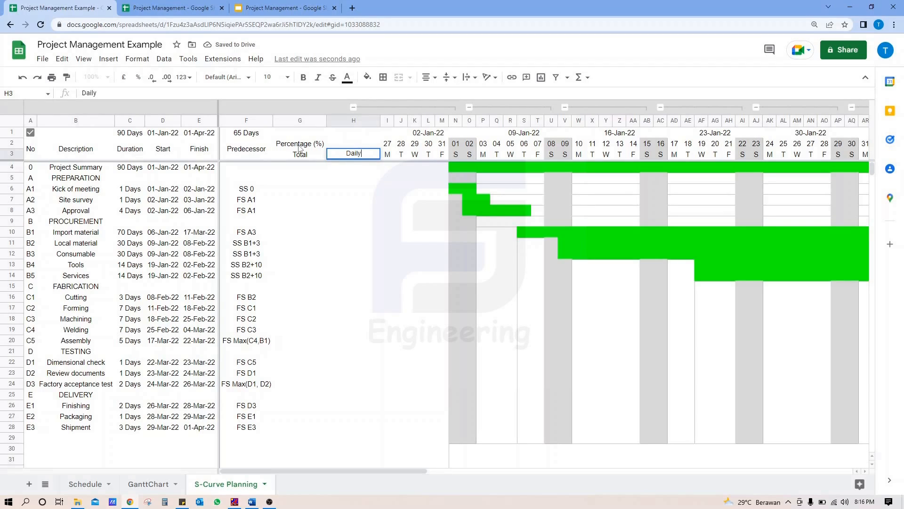
Finish the percentage header block with Daily in H3, Percentage (%) merged across G2:H2, and a narrower column H.
key(Return)
drag(300, 145, 328, 147)
key(ctrl+y)
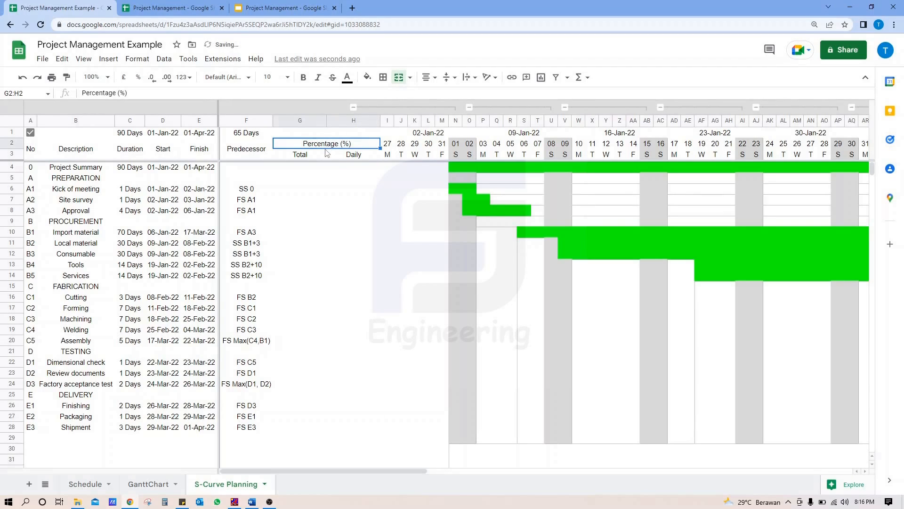
drag(380, 120, 346, 120)
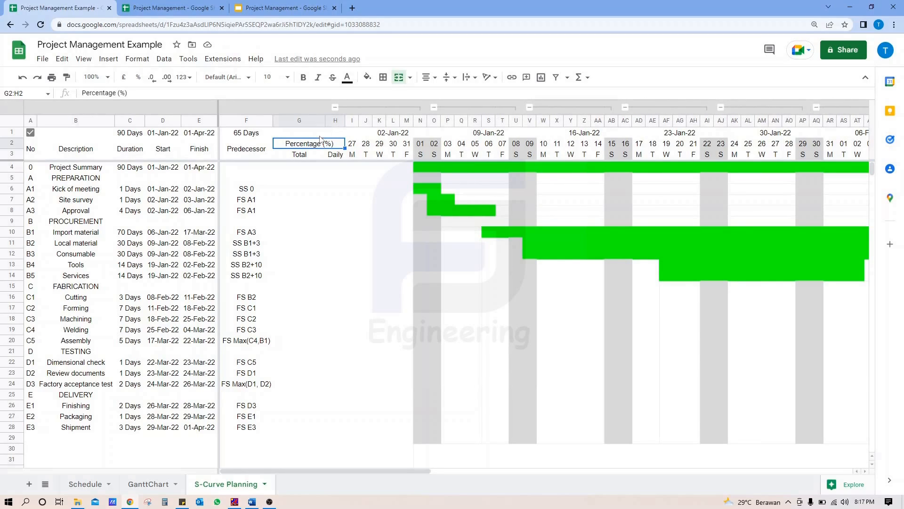
Format column G as a percentage and set the PREPARATION total to 5%.
click(293, 180)
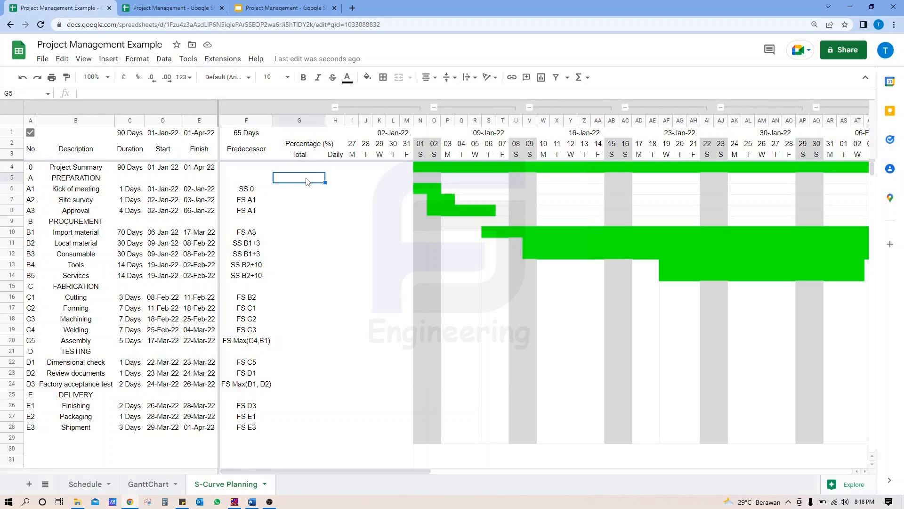
text(5)
key(Return)
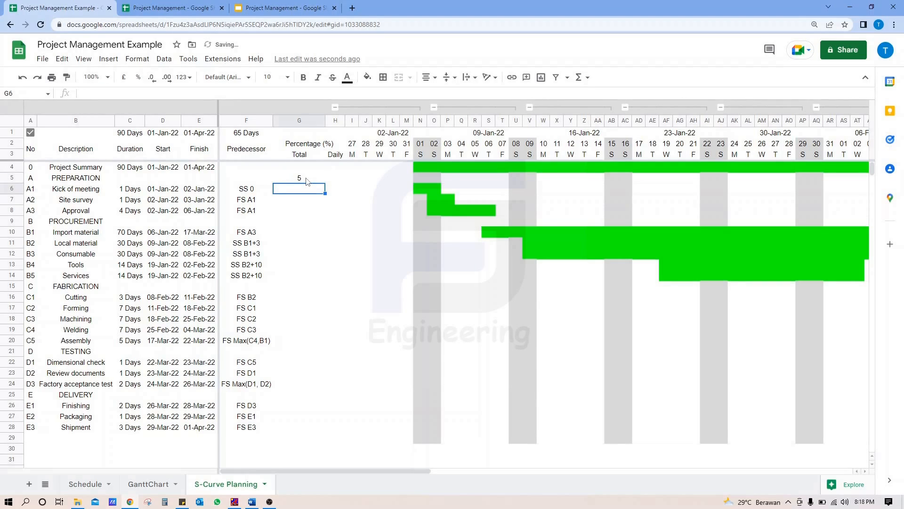
click(283, 119)
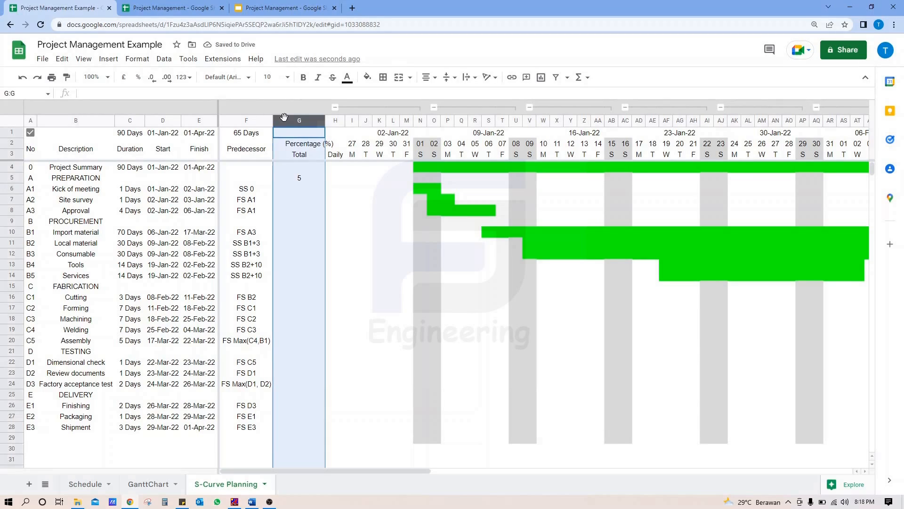
click(137, 77)
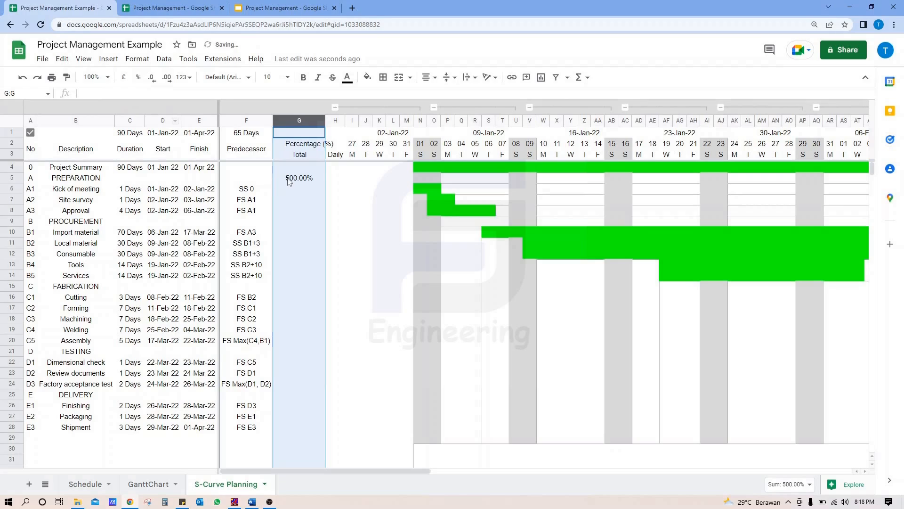
click(323, 179)
text(5)
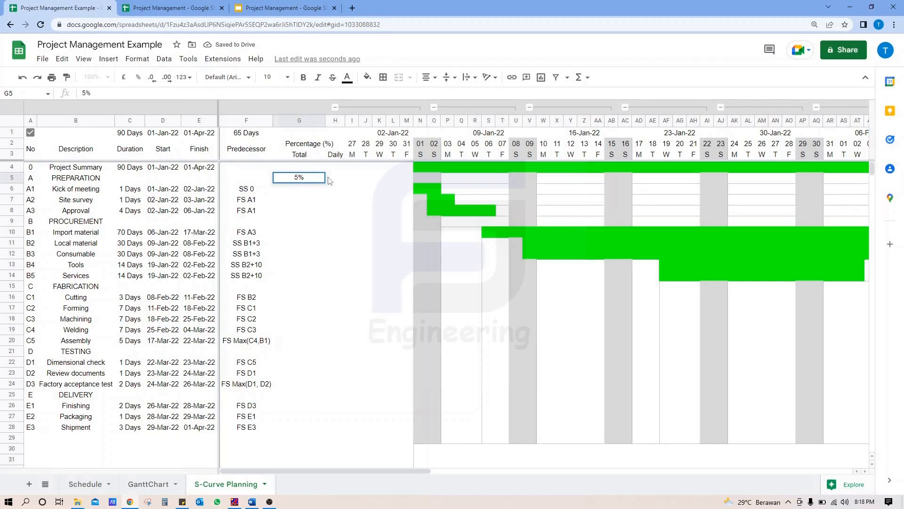
key(Return)
Enter the category totals of 70% for PROCUREMENT and 15% for FABRICATION in column G.
key(Down)
key(Down)
key(Down)
text(70)
key(Return)
key(Down)
key(Down)
key(Down)
key(Down)
key(Down)
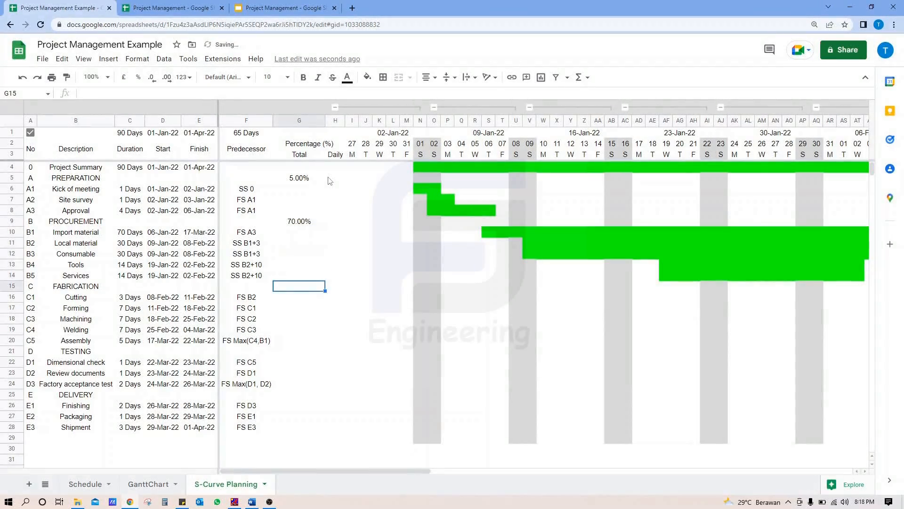
text(15)
key(Return)
Enter category totals of 5% each for TESTING and DELIVERY in column G.
key(Down)
key(Down)
key(Down)
key(Down)
key(Down)
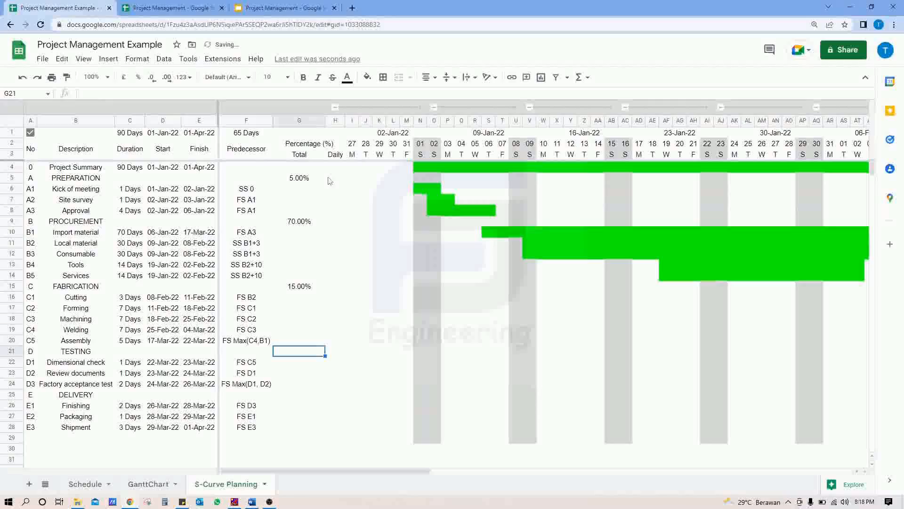
text(5)
key(Return)
key(Down)
key(Down)
key(Down)
text(5)
key(Return)
Add a SUM formula in G30 covering the Total percentages from G4 to G28.
key(Down)
key(Down)
key(Down)
key(Down)
key(Down)
key(Up)
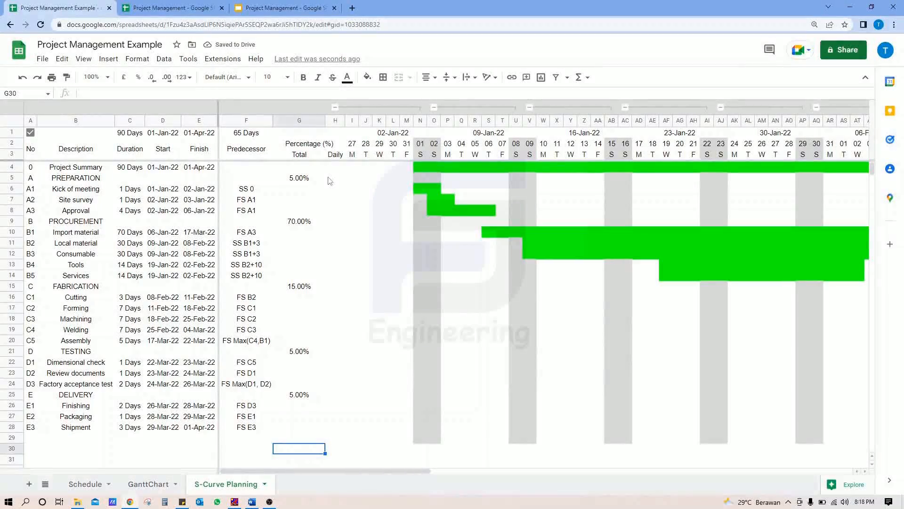
key(Return)
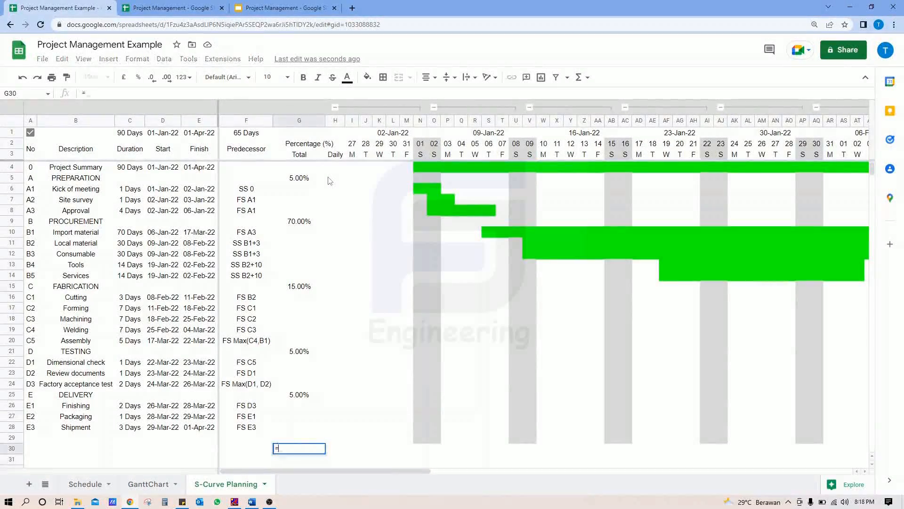
text(=sum)
key(Tab)
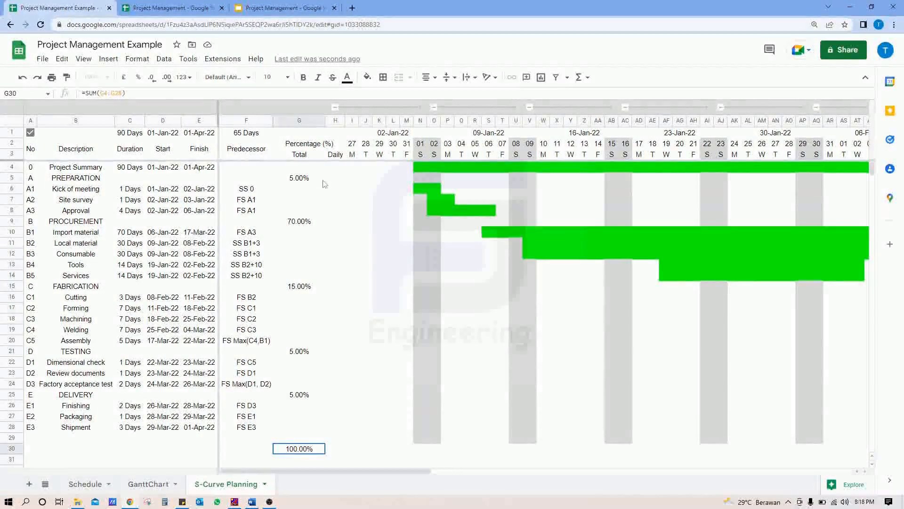
Enter preparation item percentages of 0.5% for Kick of meeting, 1% for Site survey and 3.5% for Approval.
click(295, 193)
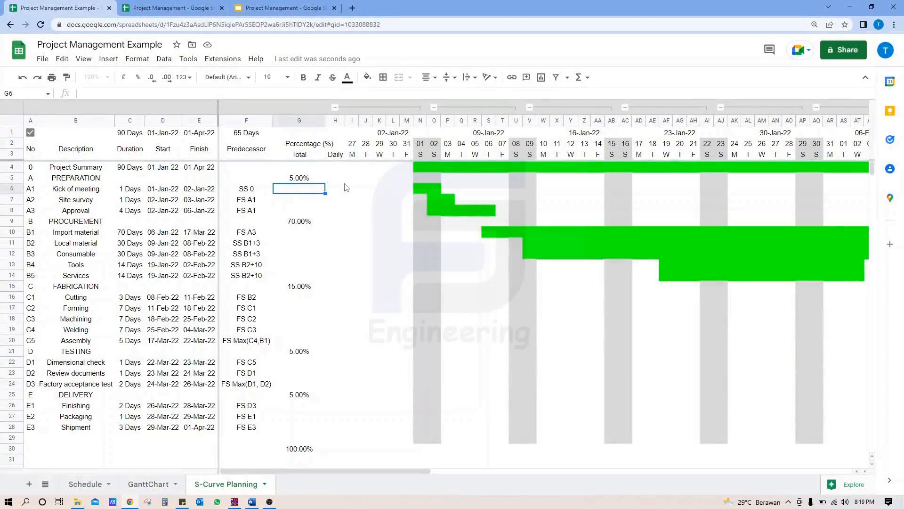
text(0.5%)
key(Return)
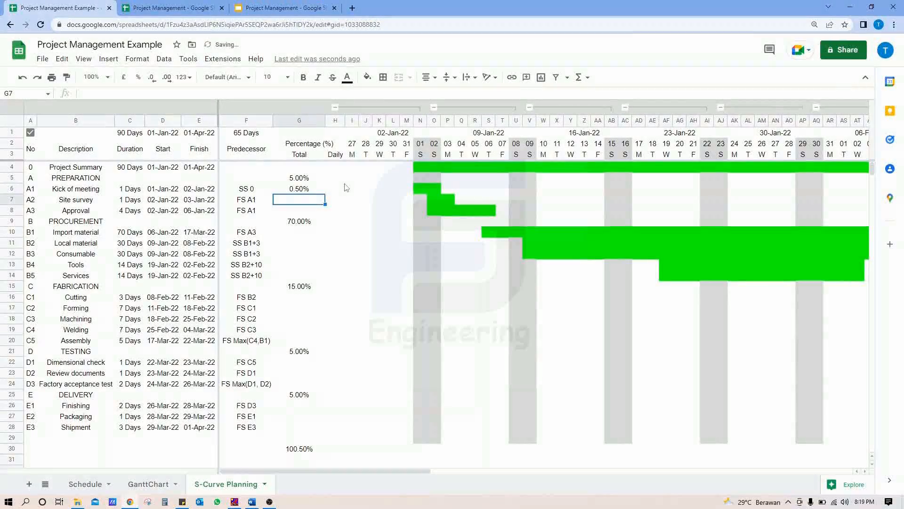
text(1%)
key(Return)
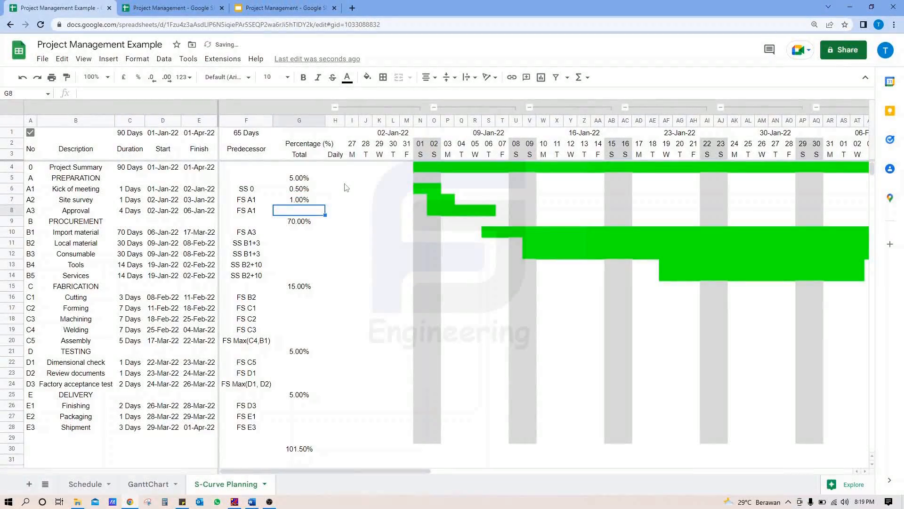
text(3.5%)
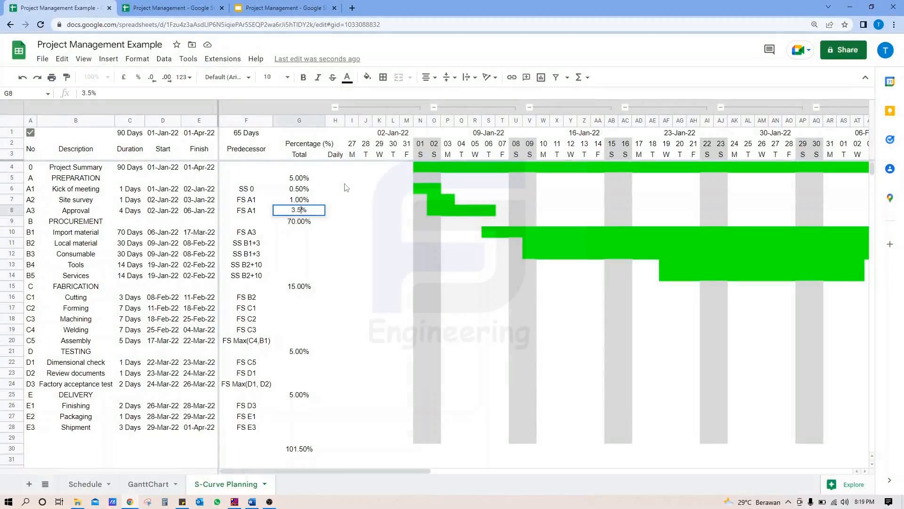
key(Return)
Clear the PREPARATION category total from G5.
key(Up)
key(Up)
key(Up)
key(Up)
key(Delete)
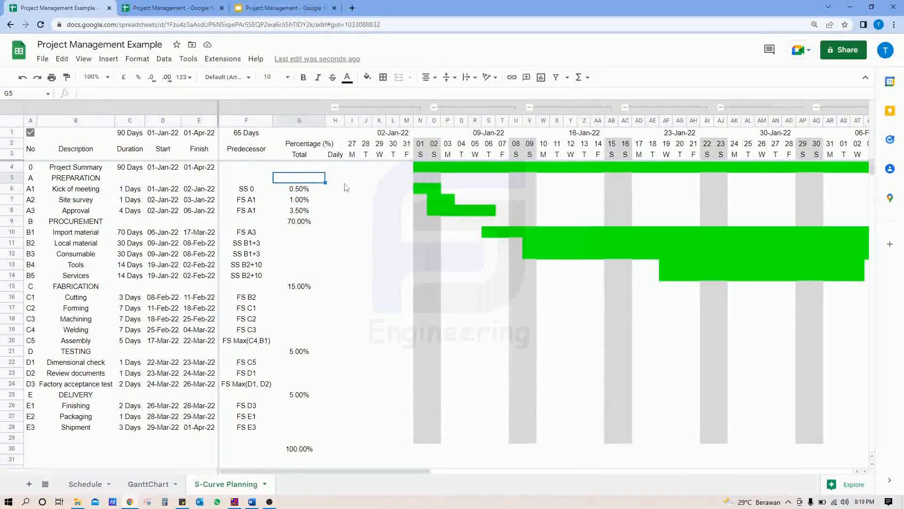
Enter procurement percentages: Import material 40%, Local material 15%, Consumable 10%, Tools 5% and Services 5%.
key(Down)
key(Down)
key(Down)
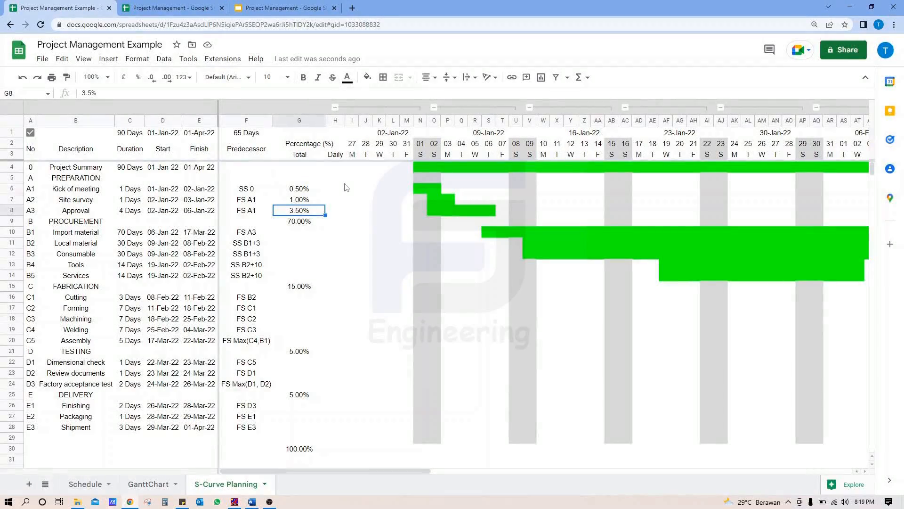
key(Down)
key(Down)
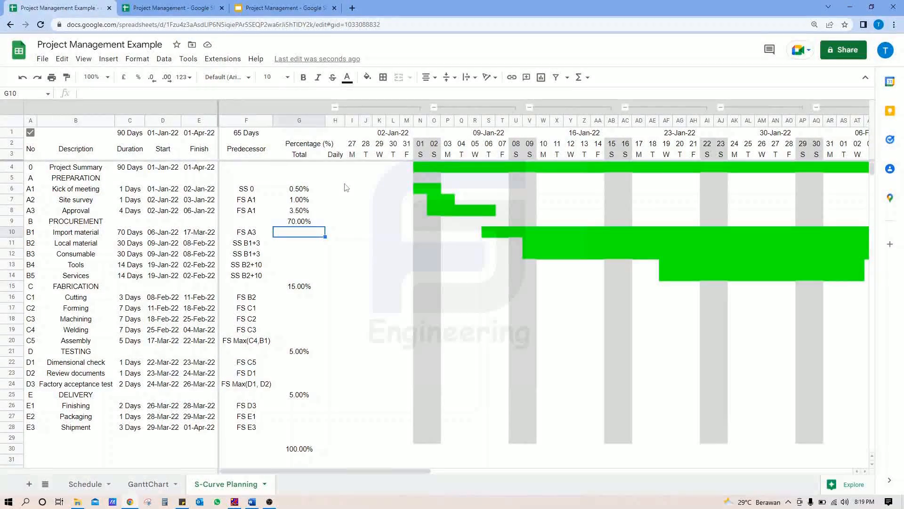
text(40%)
key(Return)
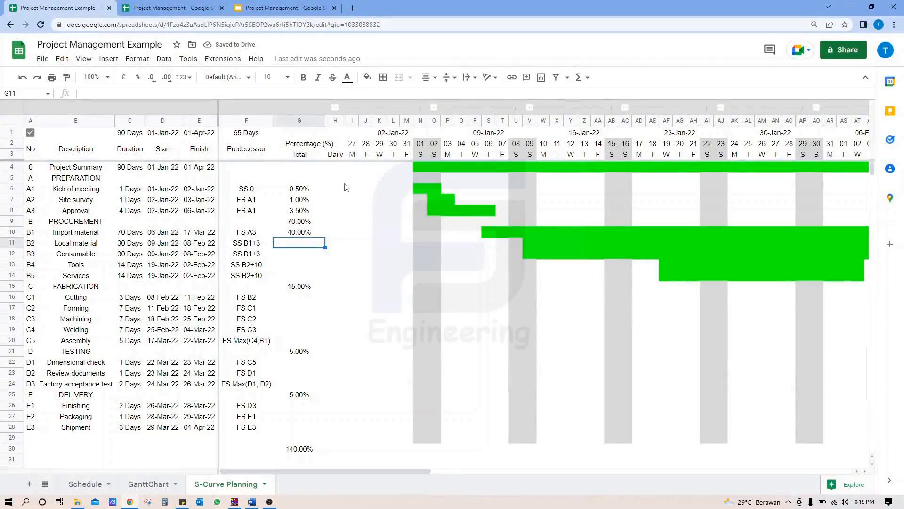
text(15)
key(Return)
text(10)
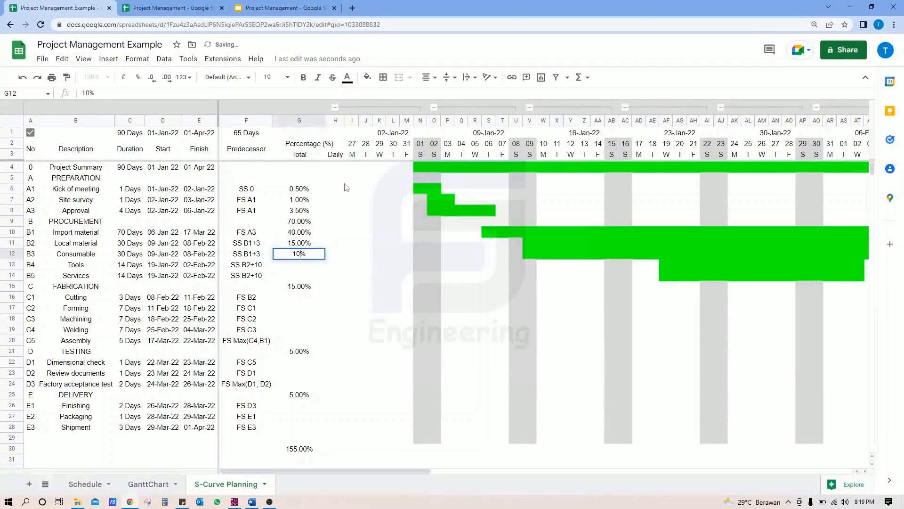
text(5)
key(Return)
text(5)
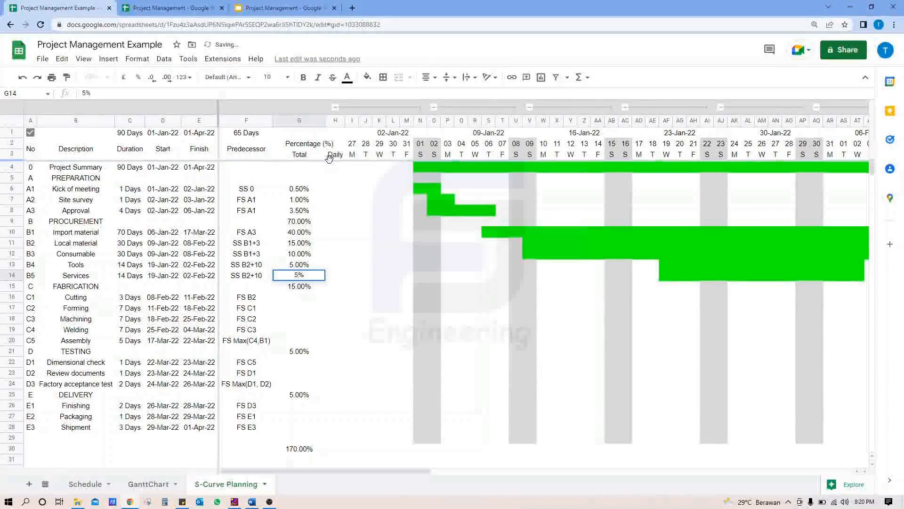
Check the sum of the procurement items, and set Local material to 12%, Tools to 4% and Services to 4%.
key(Up)
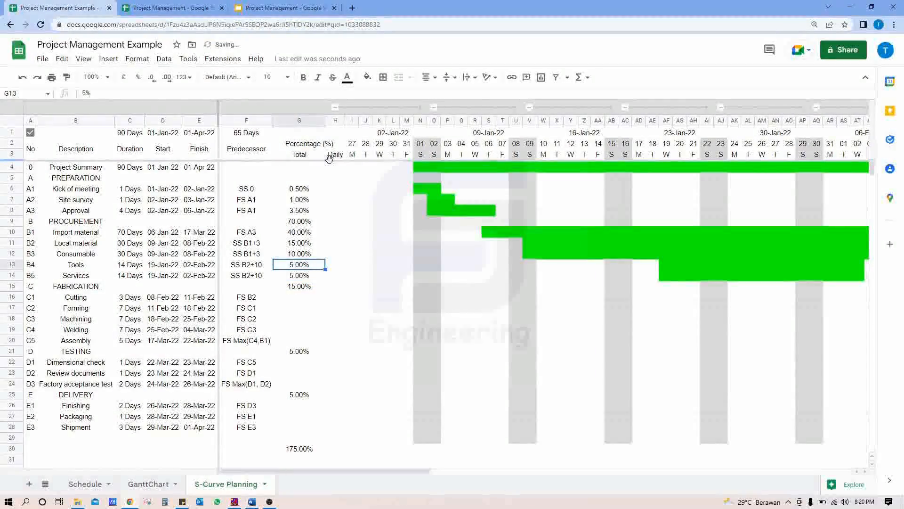
key(shift+Up)
key(shift+Up)
key(shift+Up)
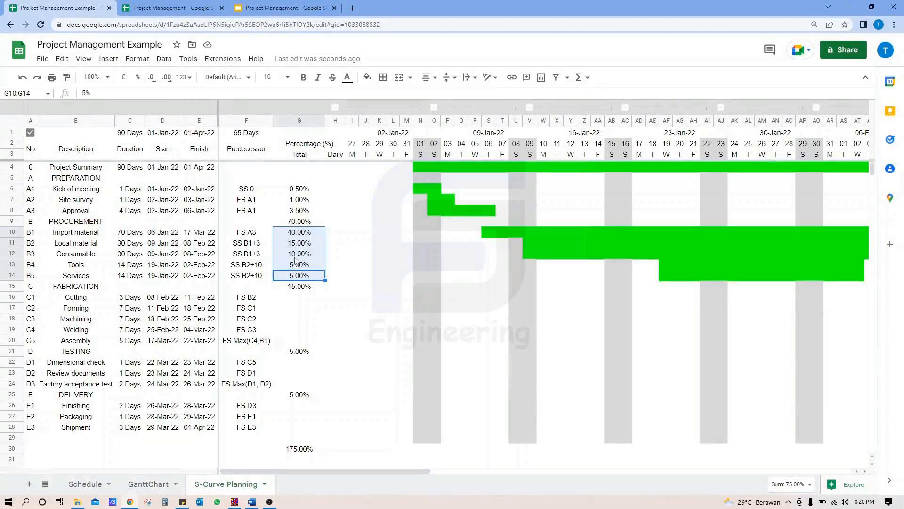
click(306, 244)
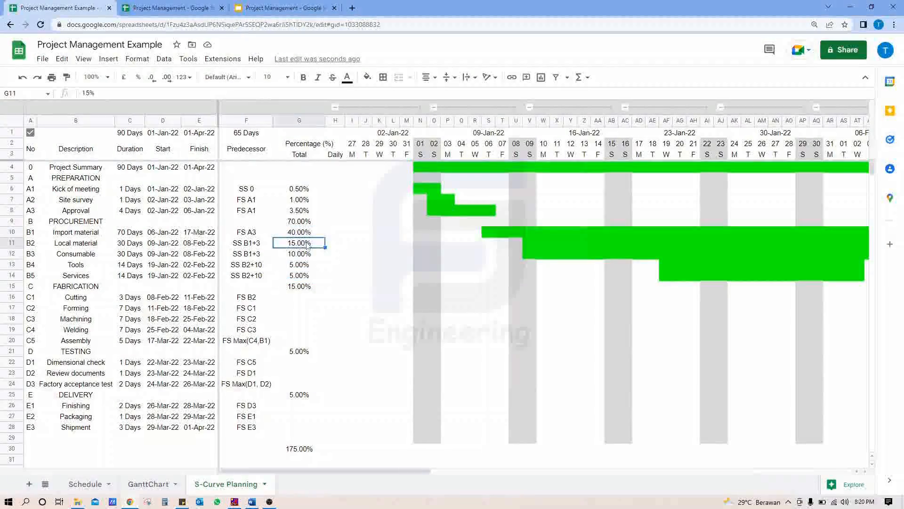
key(Down)
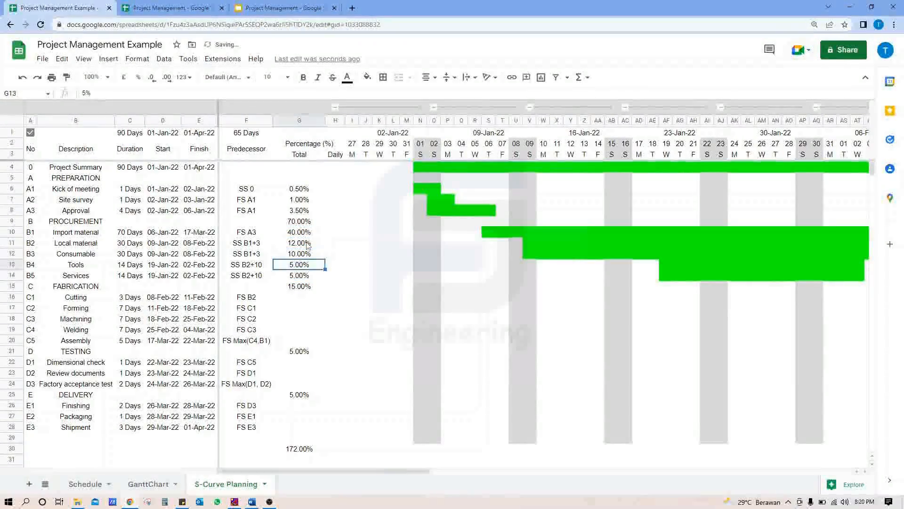
text(4)
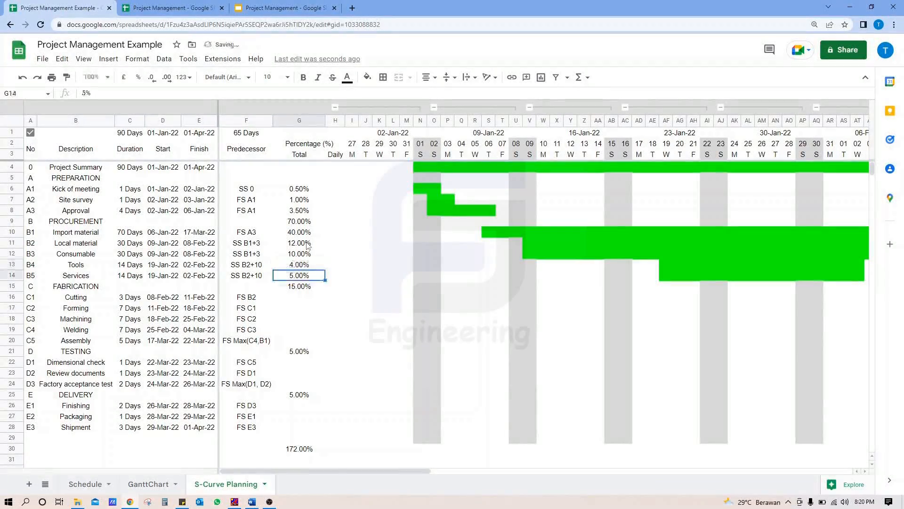
Recheck the sum of the procurement items in G10:G14 and clear the PROCUREMENT category total from G9.
key(shift+Up)
key(shift+Up)
key(shift+Up)
key(shift+Up)
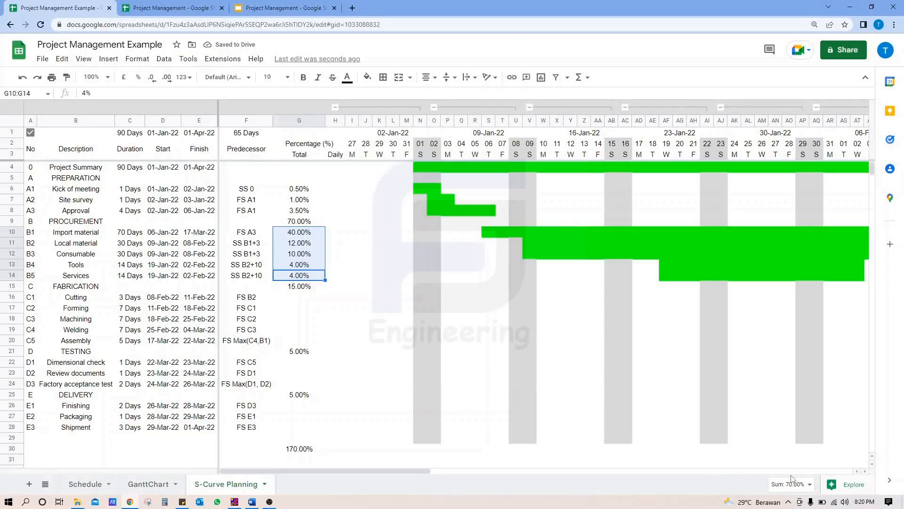
click(288, 221)
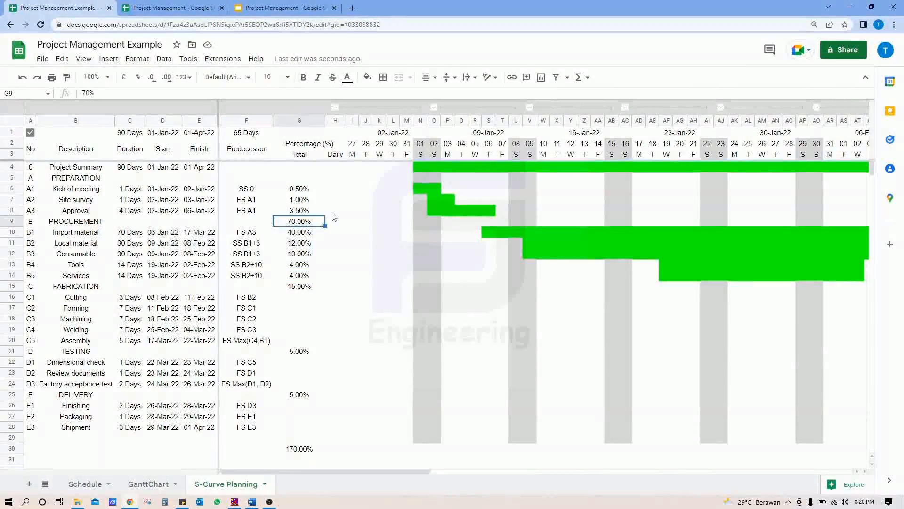
key(Delete)
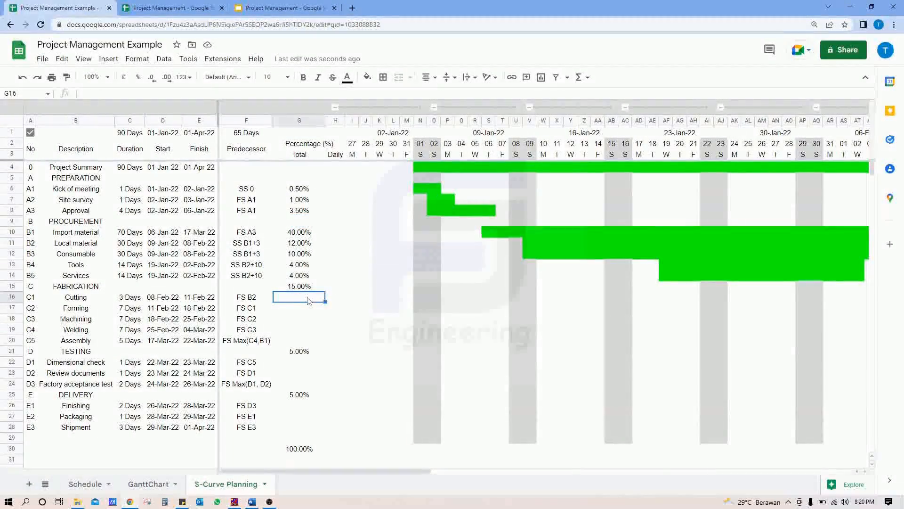
Enter fabrication percentages: Cutting 3%, Forming 3%, Machining 5%, Welding 5% and Assembly 5%.
text(3%)
key(Return)
text(3)
key(Return)
text(5)
key(Return)
text(5)
key(Return)
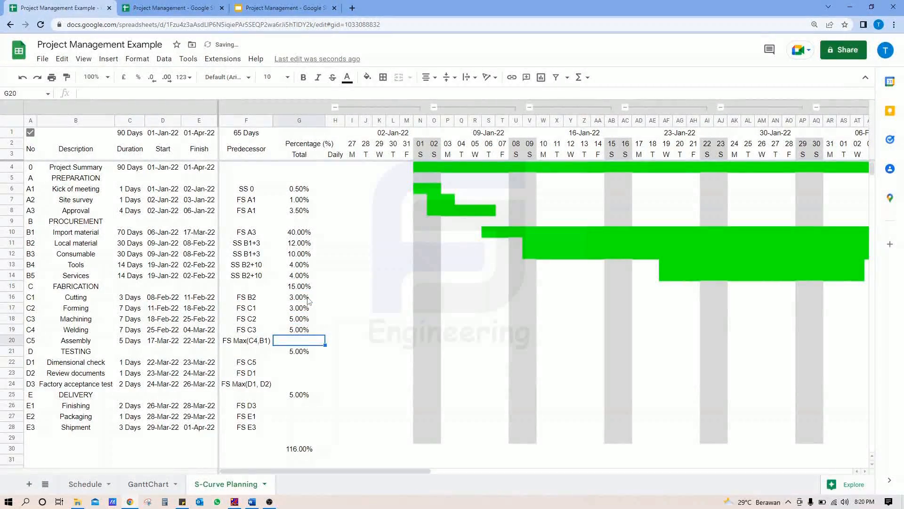
text(5%)
key(Return)
Check the sum of the fabrication items, and set the category totals to TESTING 4%, DELIVERY 4% and FABRICATION 17%.
key(Up)
key(shift+Up)
key(shift+Up)
key(shift+Up)
key(shift+Up)
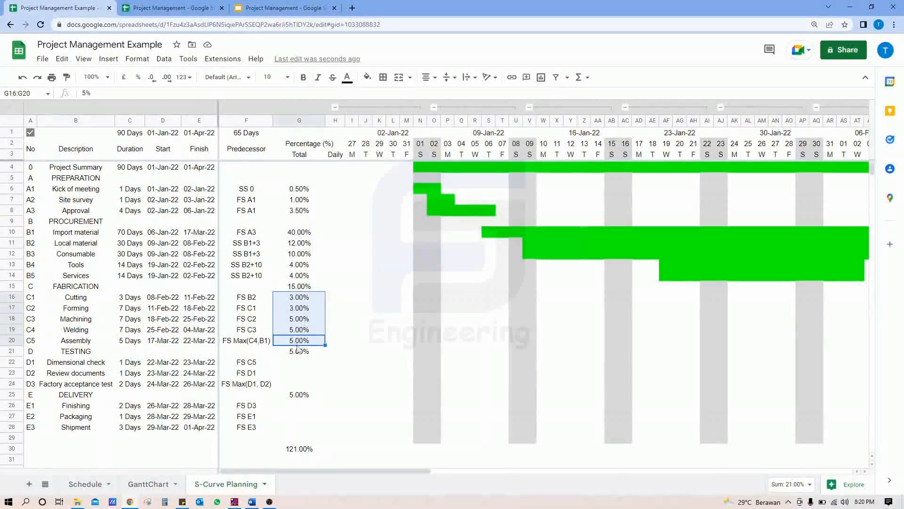
click(306, 354)
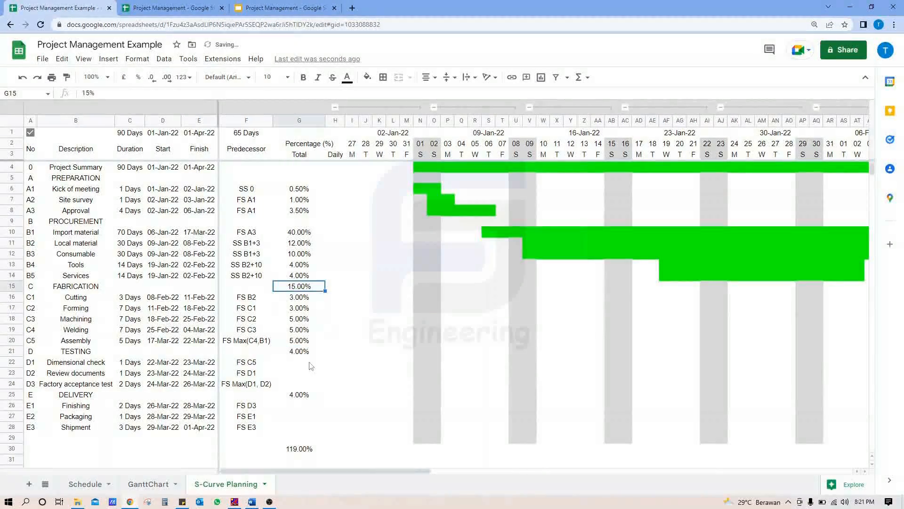
text(17%)
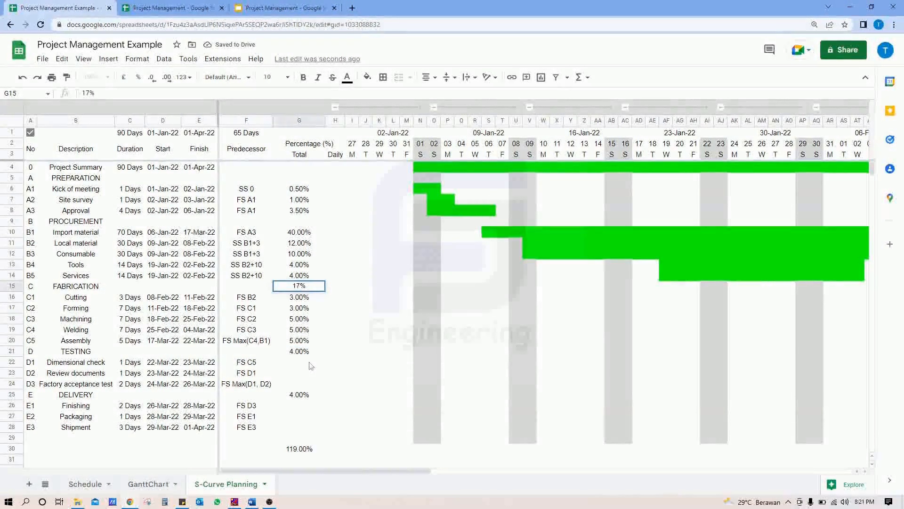
key(Return)
Adjust the fabrication percentages: Forming 2%, Machining 3%, Welding 5% and Assembly 4%.
key(Down)
key(Down)
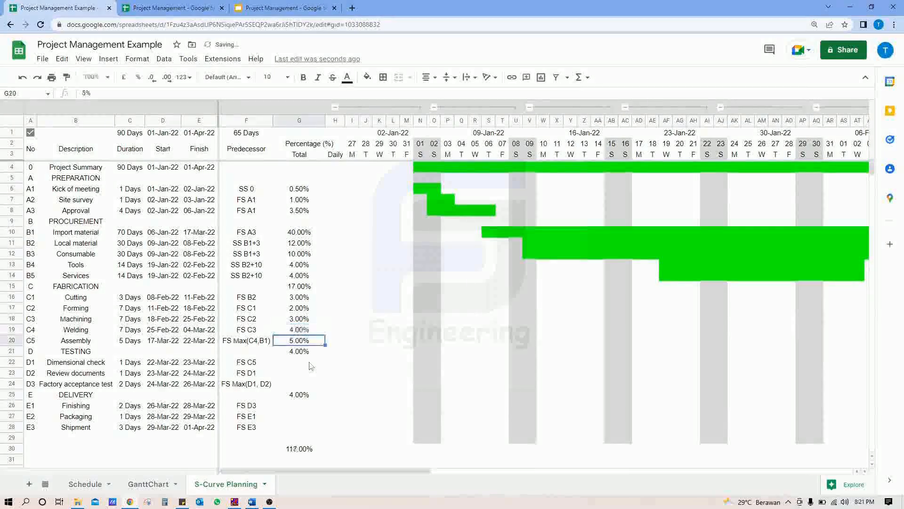
text(4)
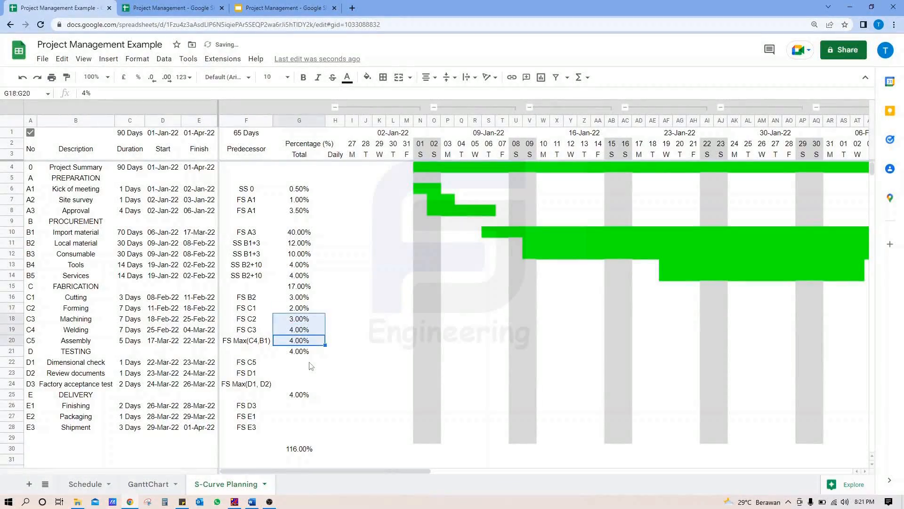
click(310, 366)
key(Up)
key(Up)
key(Up)
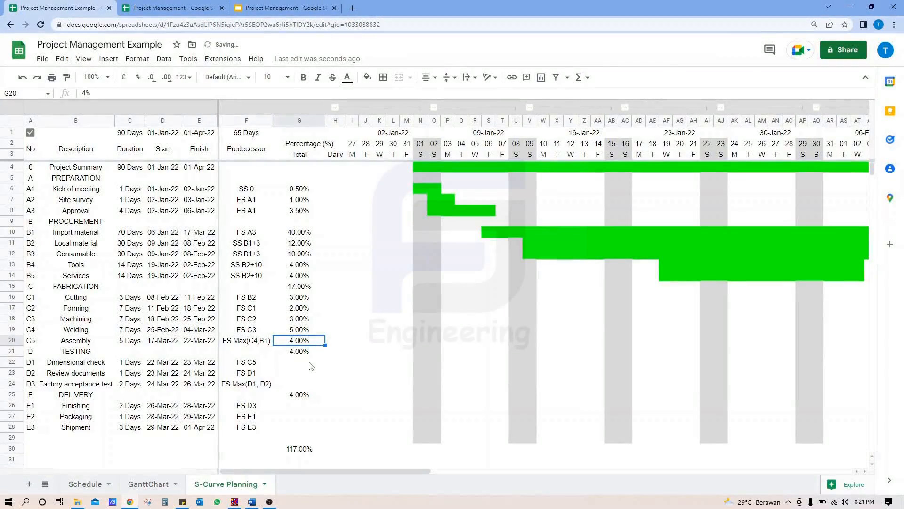
Check the sum of the fabrication items and clear the FABRICATION category total from G15.
key(shift+Up)
key(shift+Up)
key(shift+Up)
key(shift+Up)
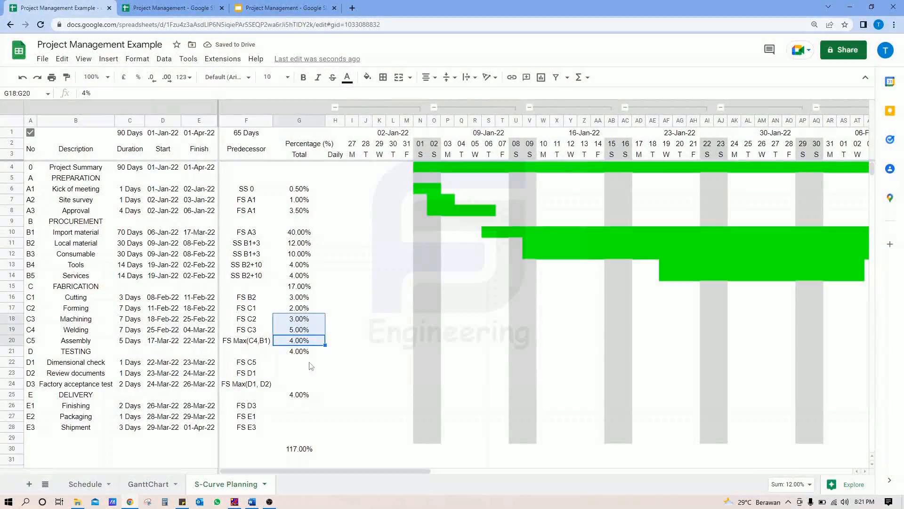
key(Up)
key(Up)
key(Up)
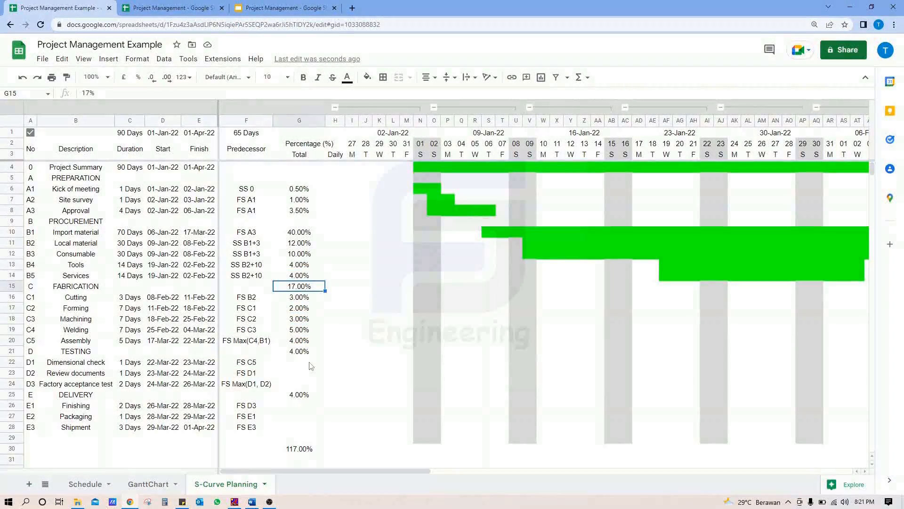
key(Delete)
key(Down)
key(Down)
key(Down)
key(Down)
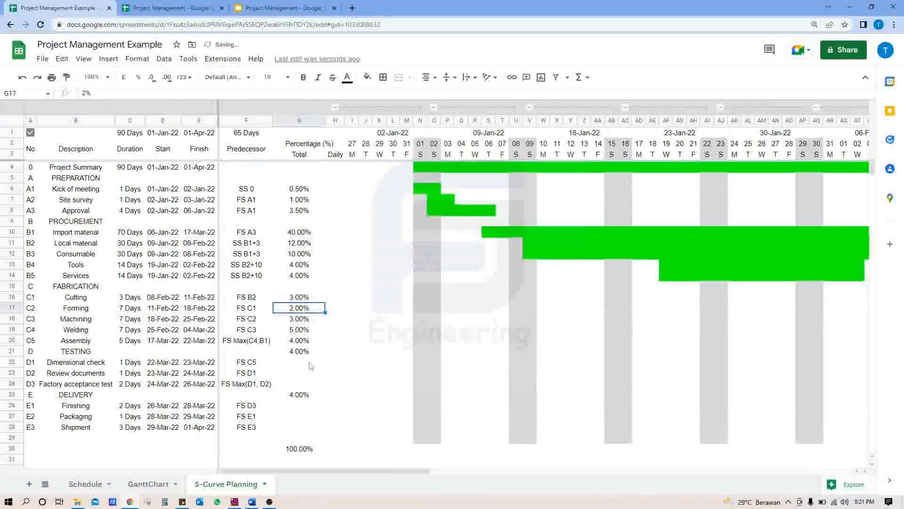
Enter testing percentages of 0.5% for Dimensional check, 1% for Review documents and 2.5% for Factory acceptance test, and clear the TESTING total.
click(306, 366)
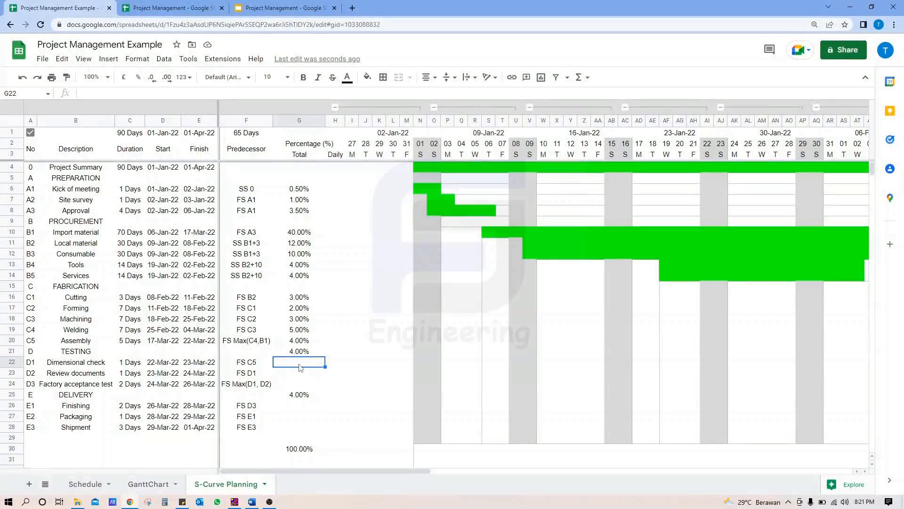
text(0.5%)
key(Return)
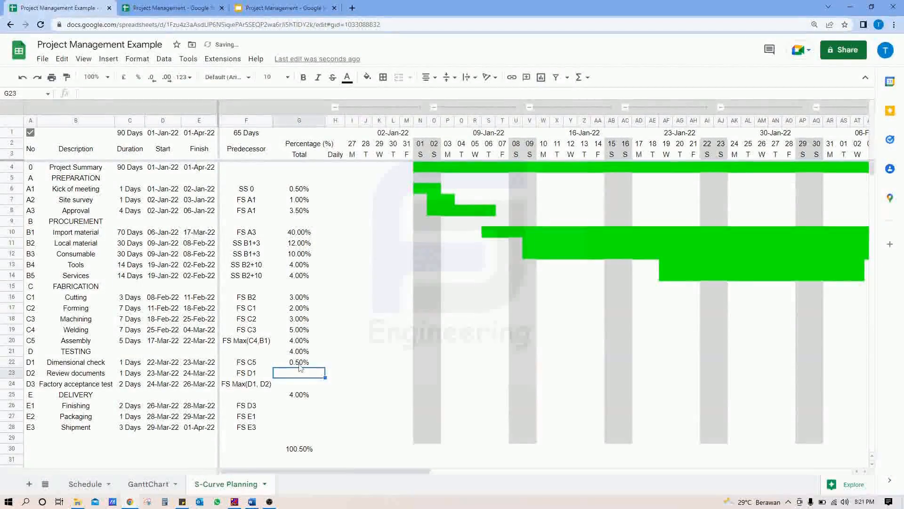
key(Return)
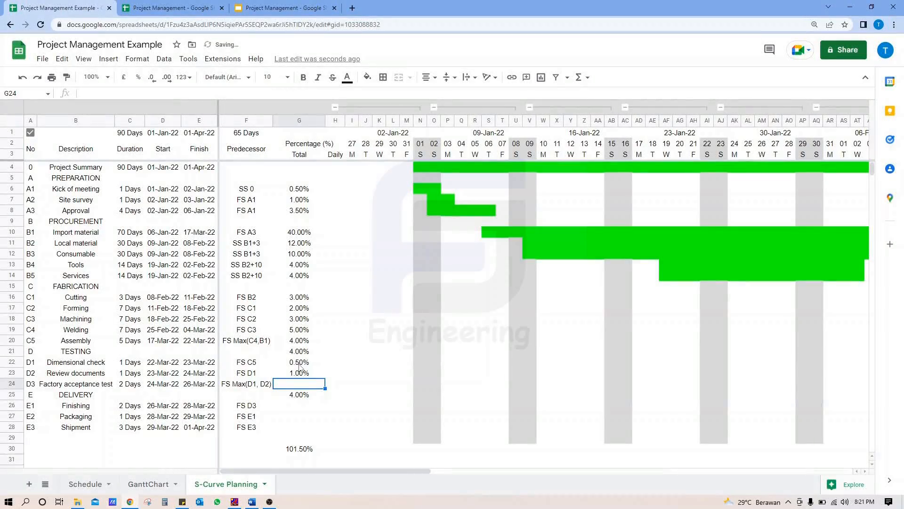
text(2.50)
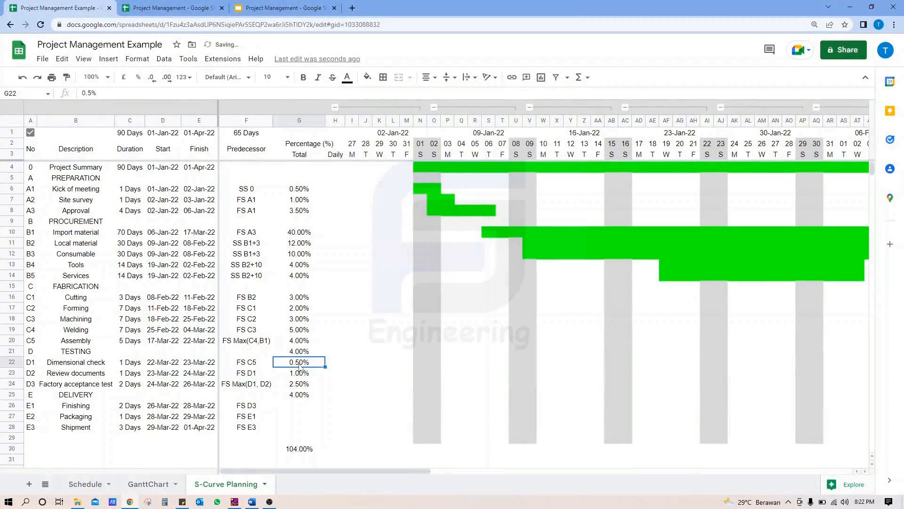
key(Up)
key(Delete)
Enter delivery percentages of 1% for Finishing, 0.5% for Packaging and 2.5% for Shipment, and clear the DELIVERY category total from G25.
key(Down)
key(Down)
key(Down)
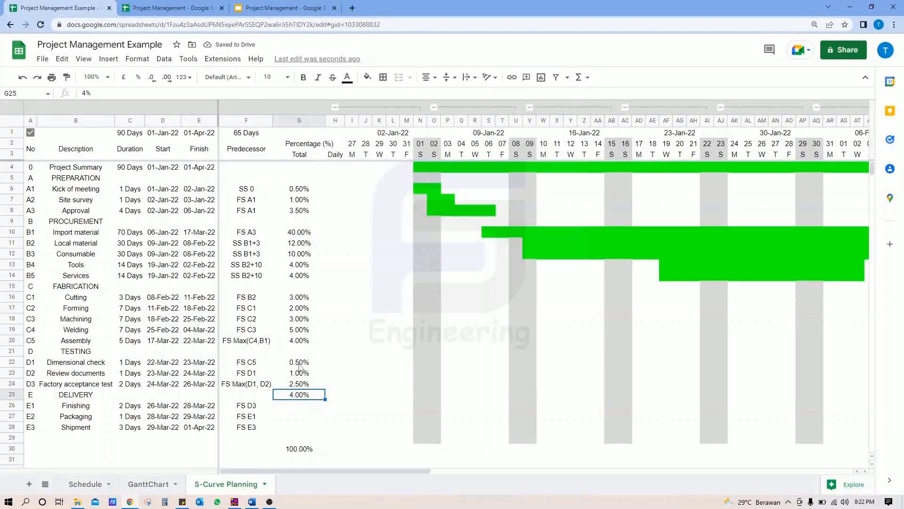
key(Down)
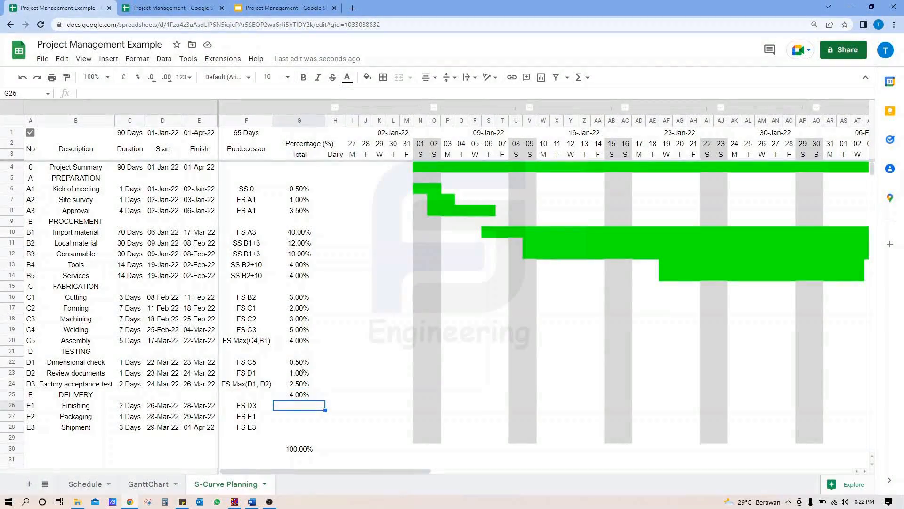
text(0.)
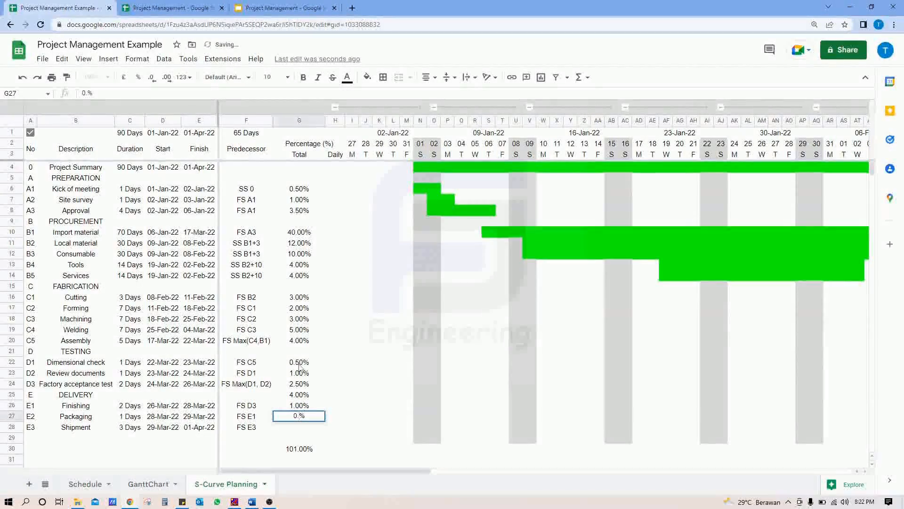
text(5)
key(Return)
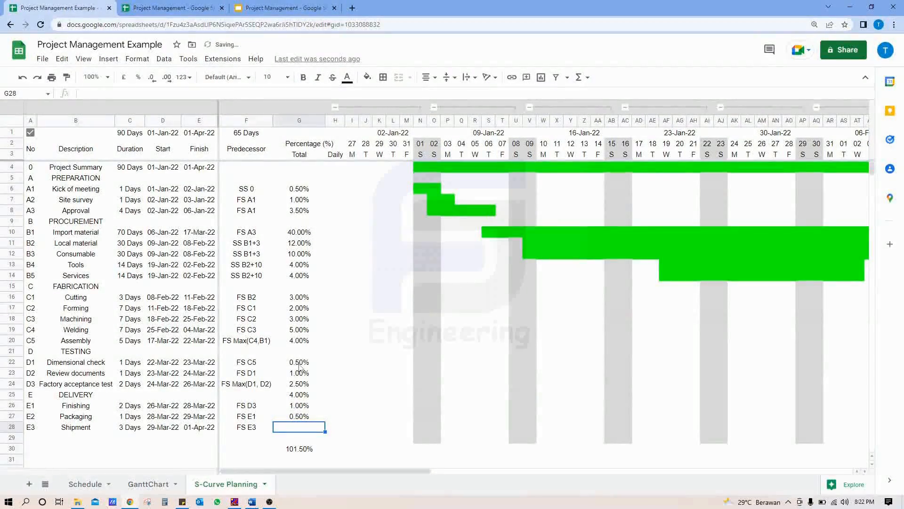
text(2.5)
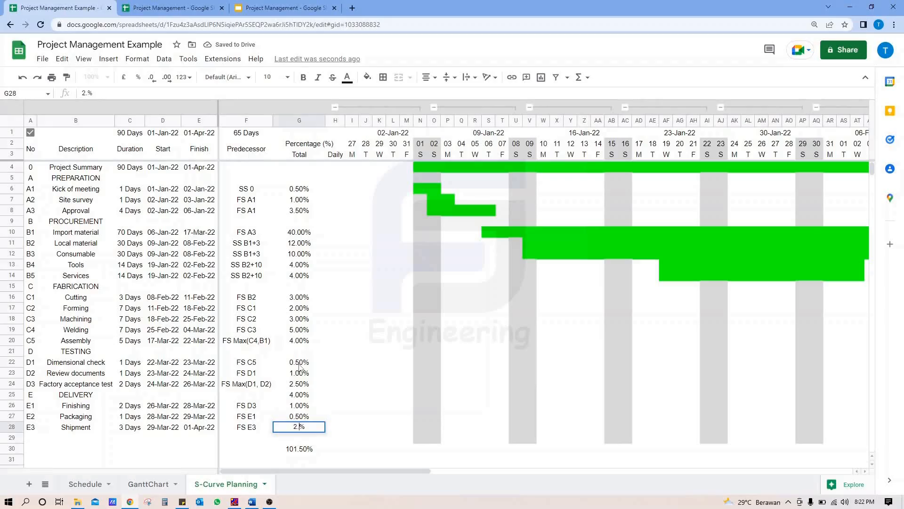
key(Up)
key(Up)
key(Up)
key(Delete)
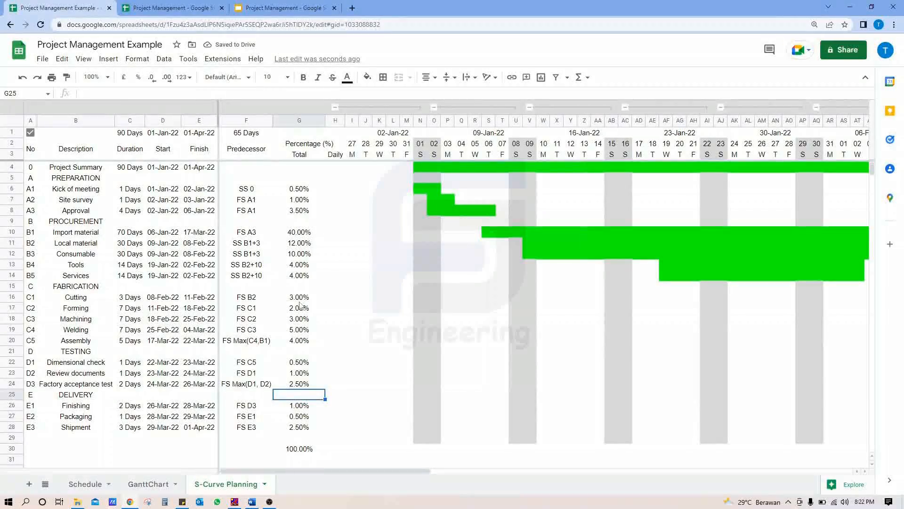
Calculate the daily percentage in H6 with =G6/(C6+1) and accept the suggested auto-fill for the remaining tasks.
click(324, 191)
click(336, 190)
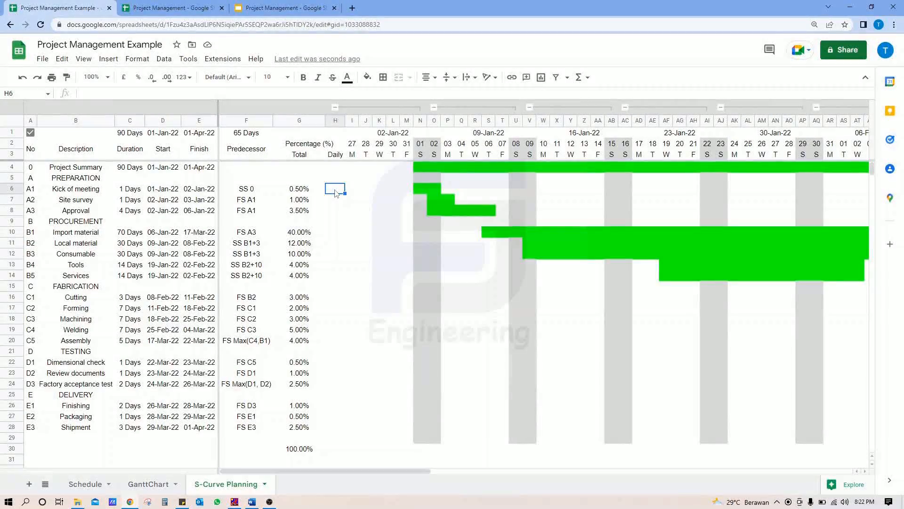
text(=)
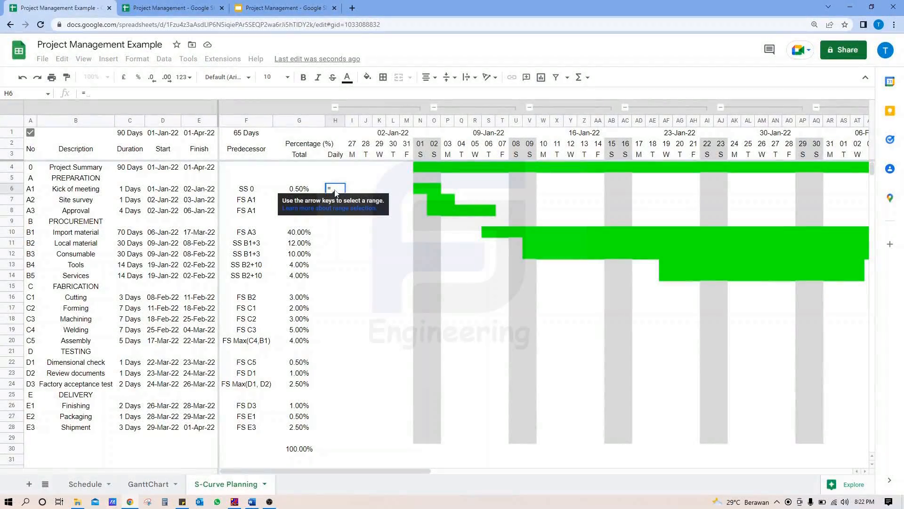
key(Left)
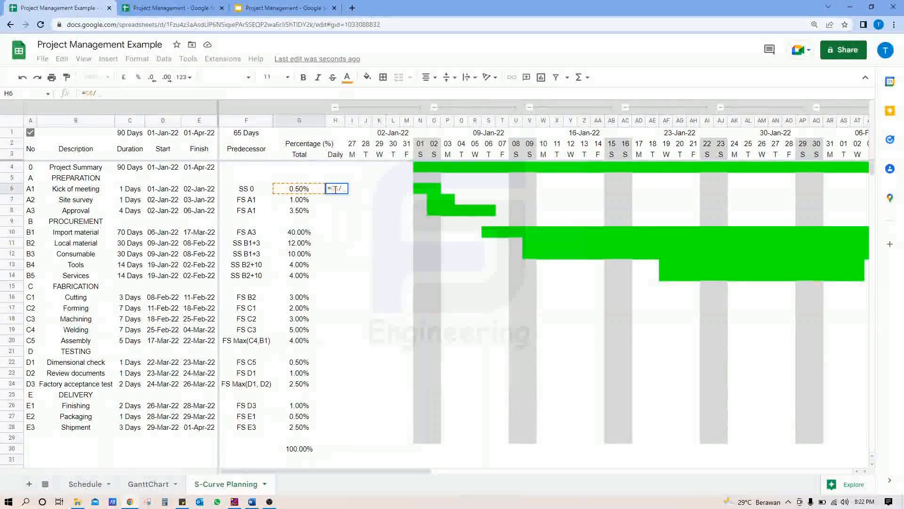
text(/()
click(133, 189)
text(+1))
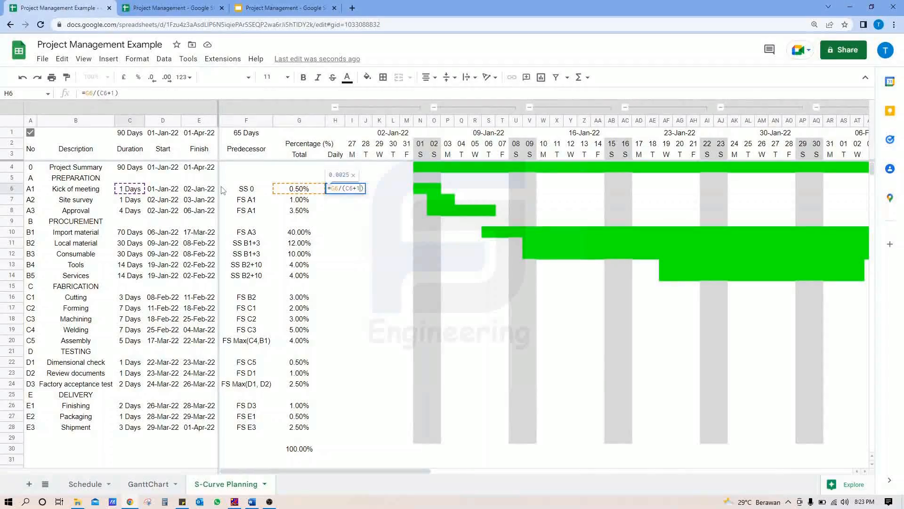
key(Return)
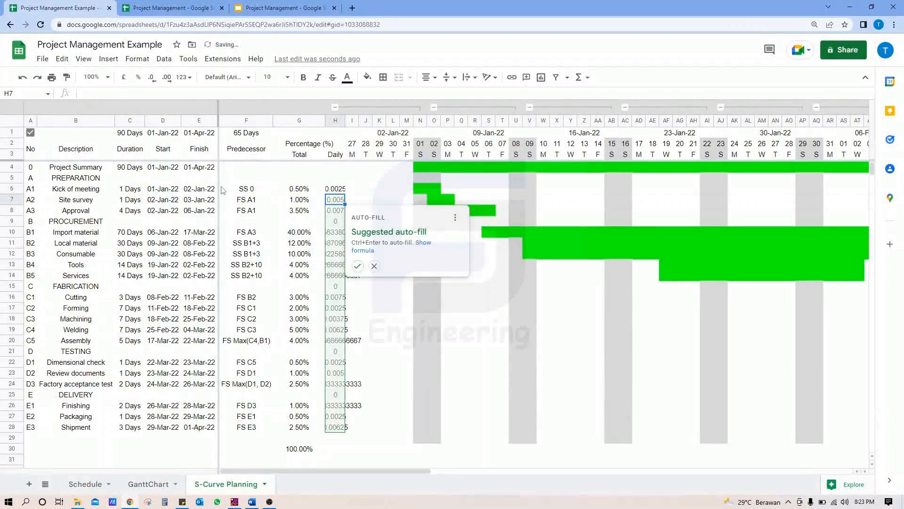
click(357, 266)
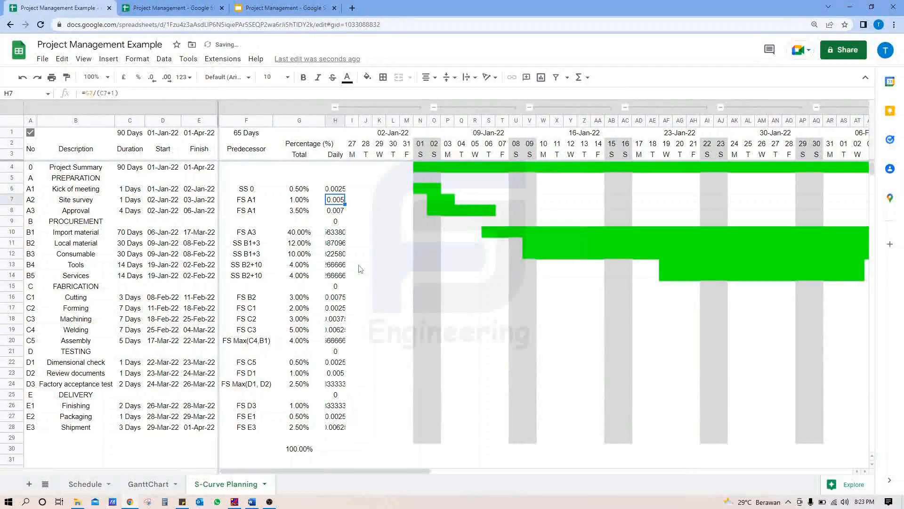
Format the Daily column H as percentages and widen it slightly.
click(336, 121)
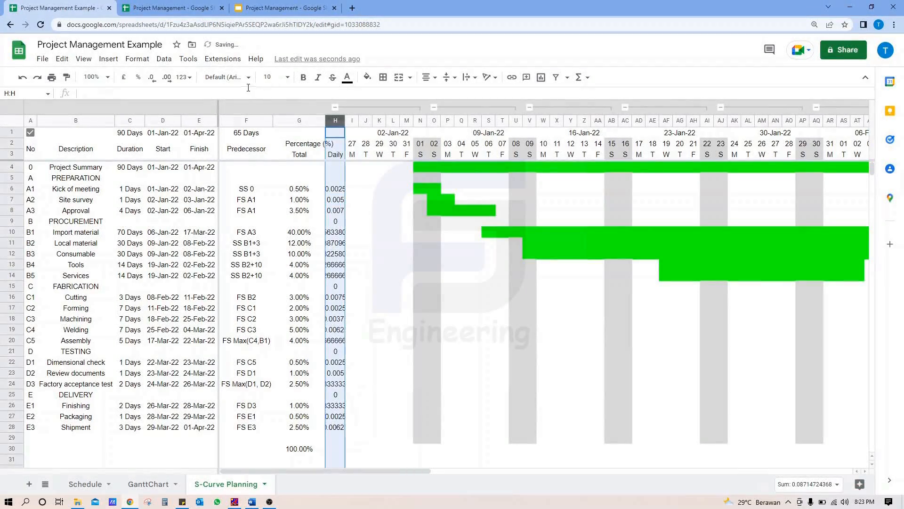
click(138, 77)
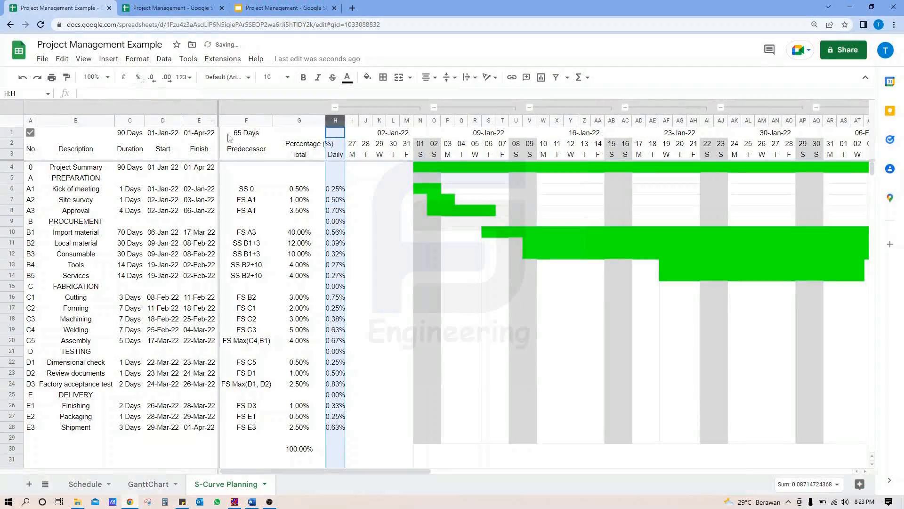
click(336, 200)
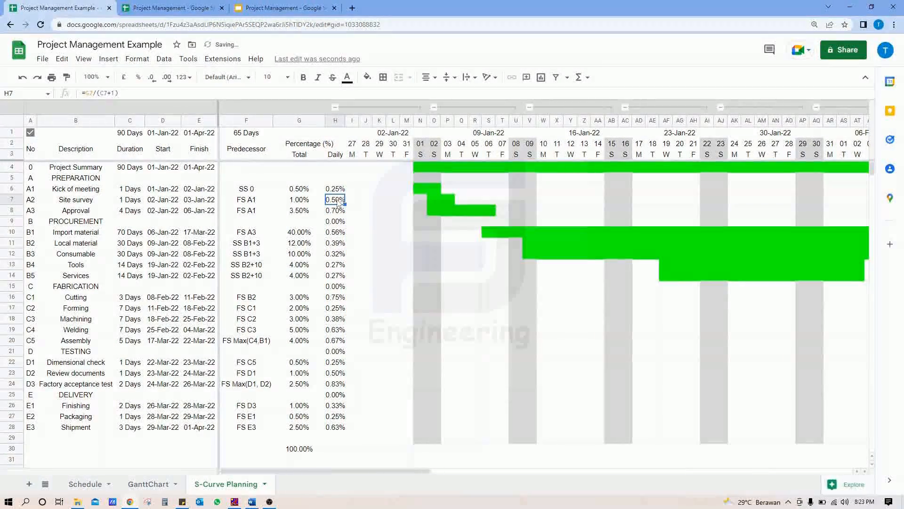
key(Up)
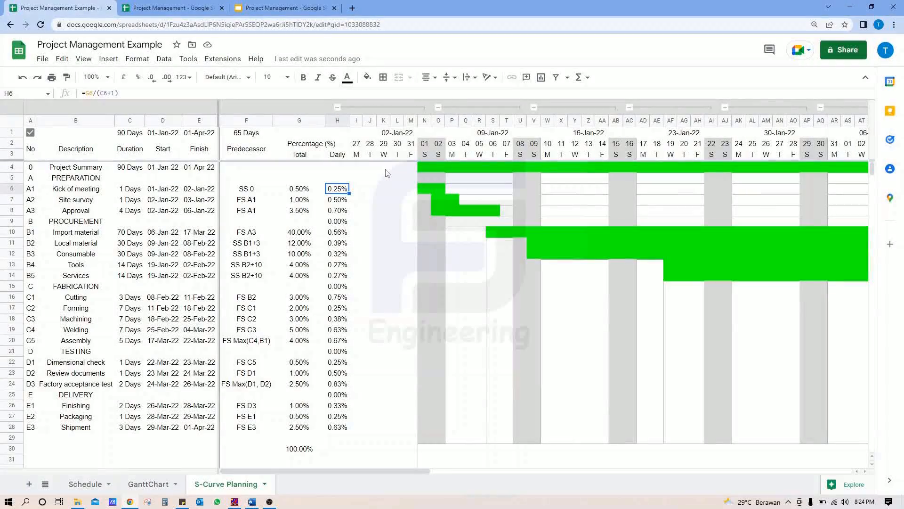
Copy the custom formula =if($D4<=I$2,$E4>=I$2) from the green conditional formatting rule for I4:DI29, leaving the rule as it is.
click(359, 167)
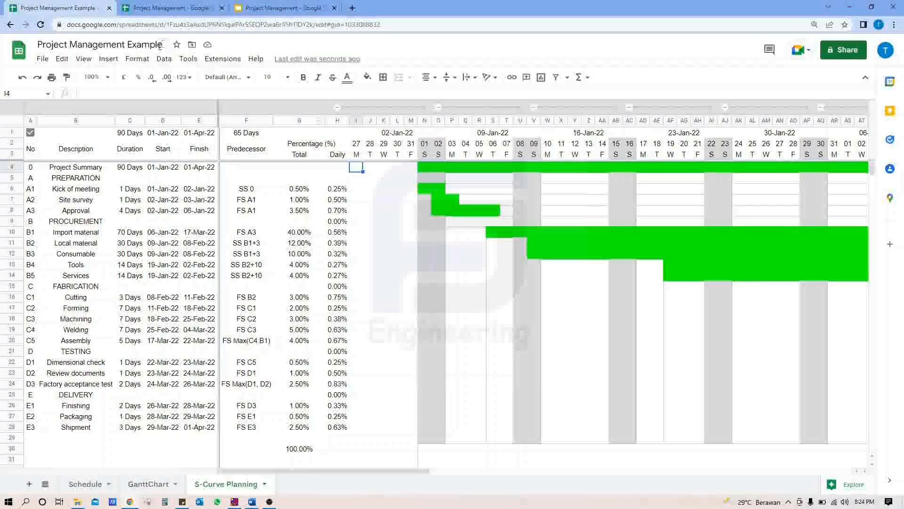
click(137, 60)
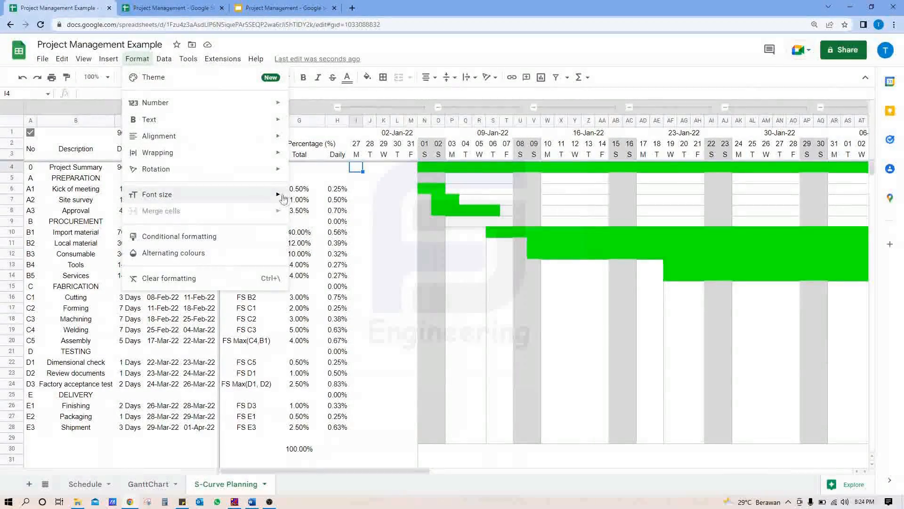
click(215, 240)
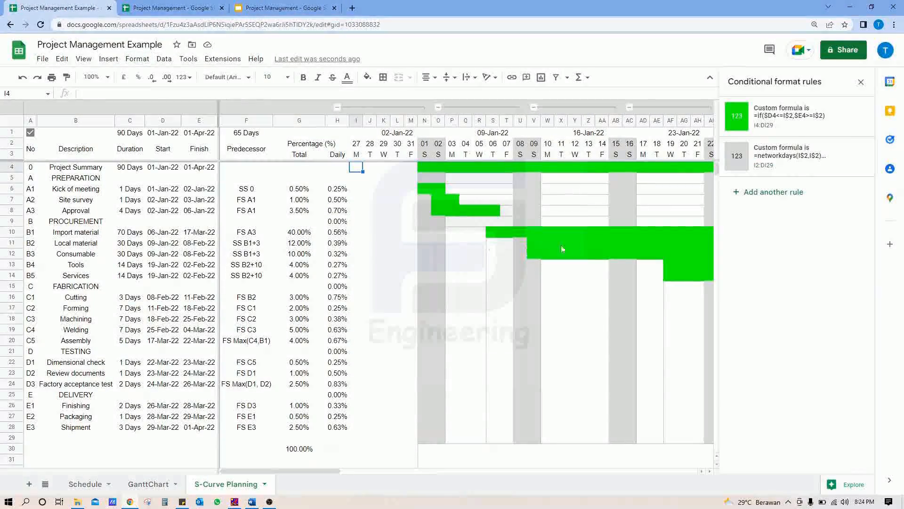
click(789, 134)
click(776, 243)
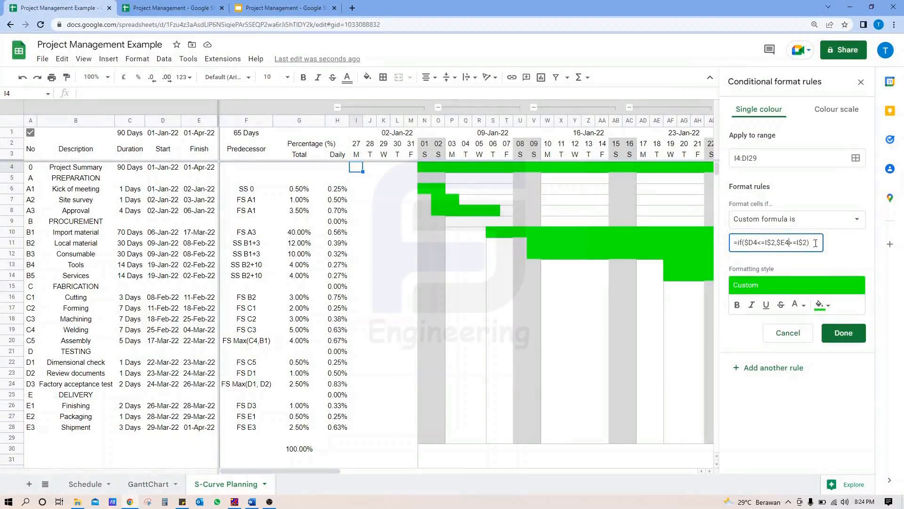
drag(815, 244, 702, 242)
key(ctrl+c)
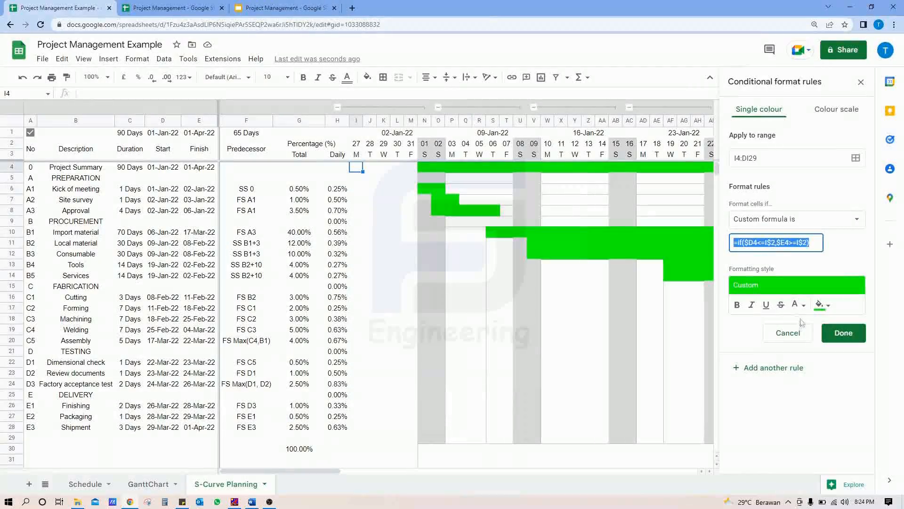
click(788, 332)
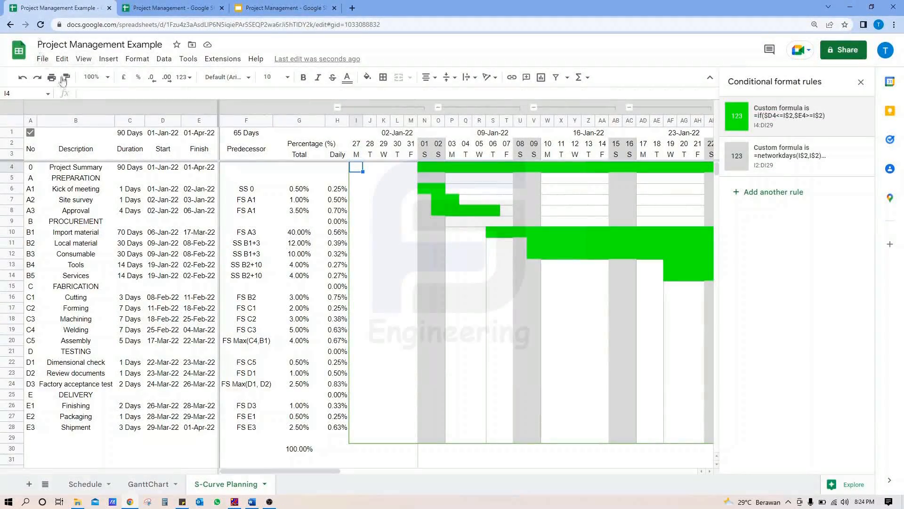
Enter the formula =if(and($D4<=I$2,$E4>=I$2),H4,"") in I4, building it from the copied conditional formatting formula.
click(179, 93)
key(ctrl+v)
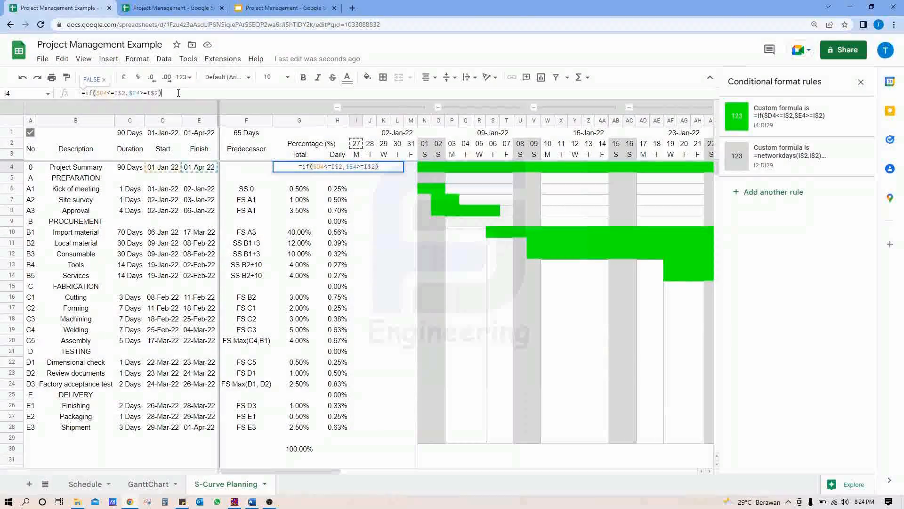
text(and)
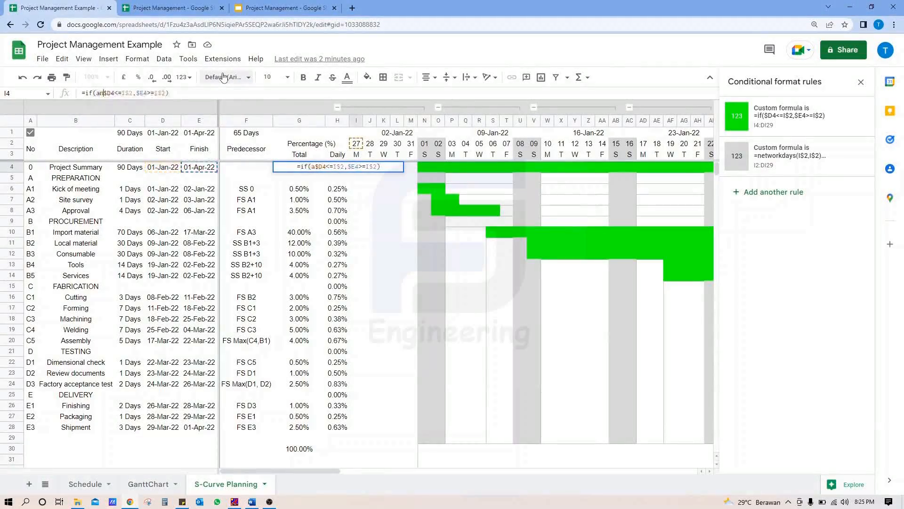
text(()
click(182, 93)
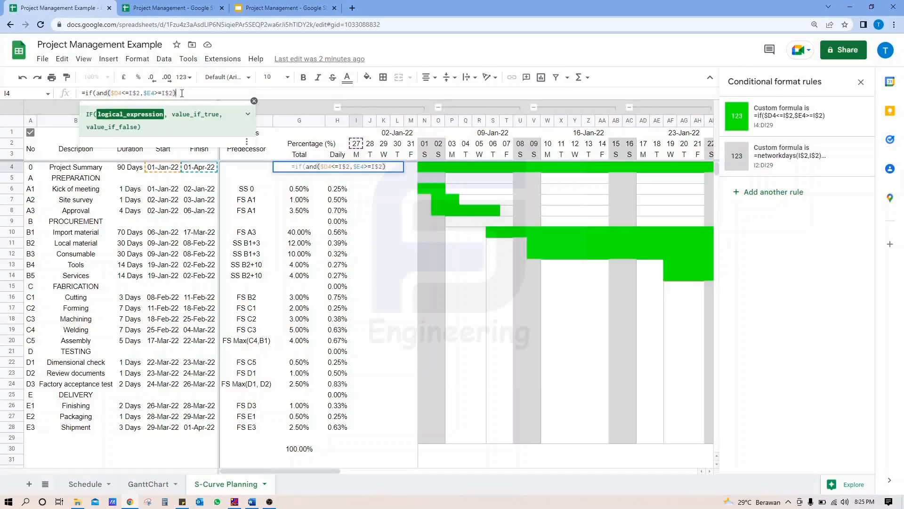
text(,H5)
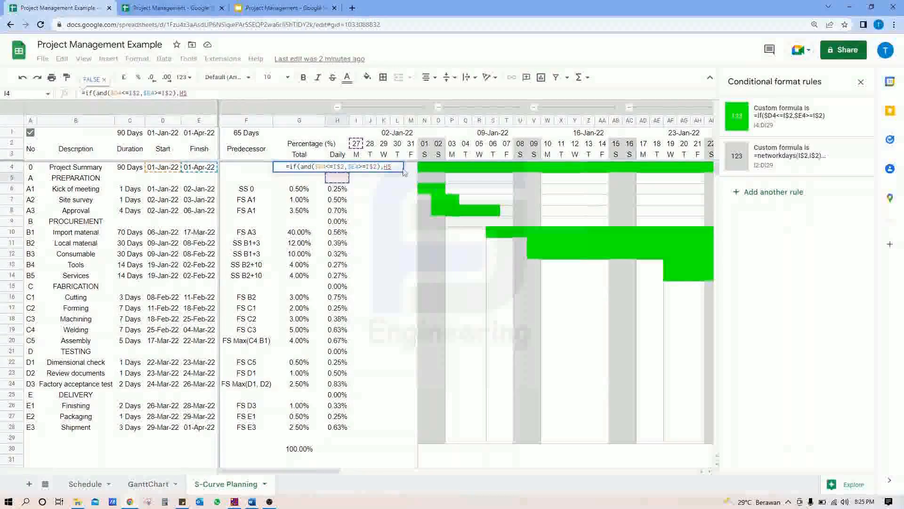
key(BackSpace)
text(4,)
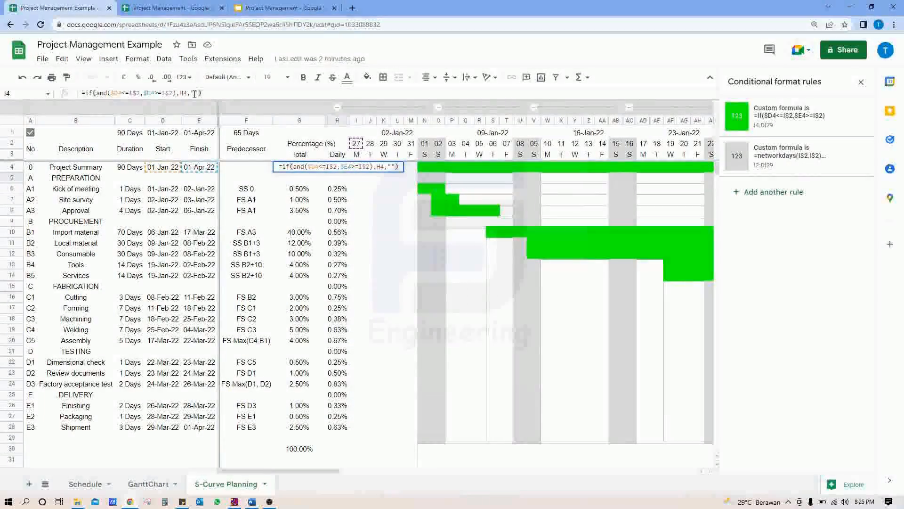
key(Return)
key(Up)
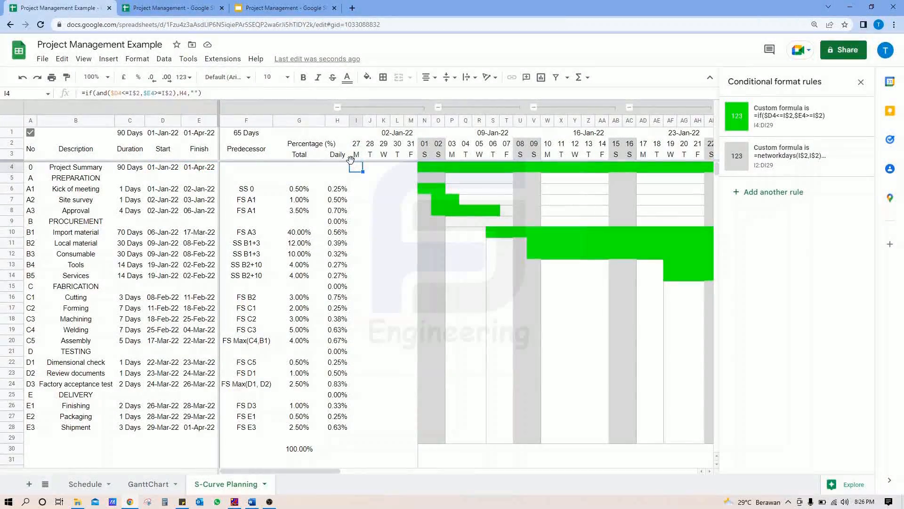
Lock the column of the H4 reference in the I4 formula so it reads $H4.
click(120, 93)
click(184, 93)
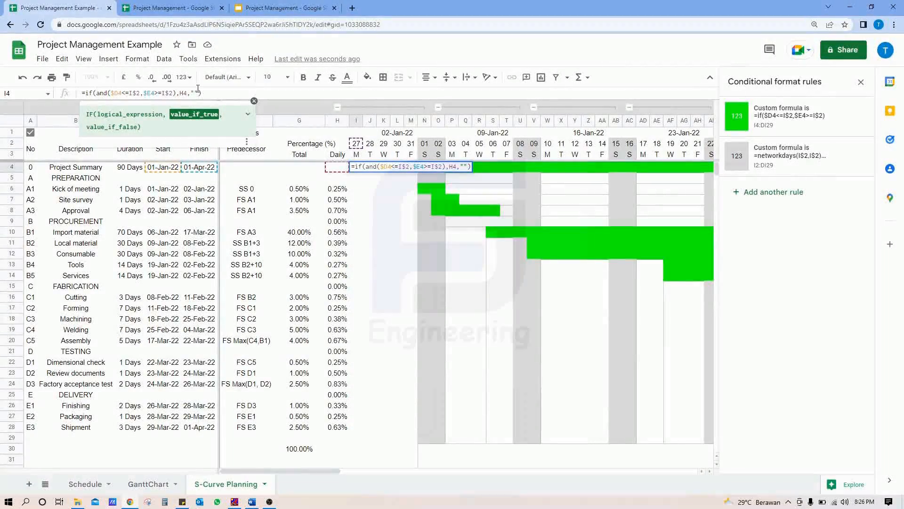
key(F4)
key(F4)
key(Return)
key(Up)
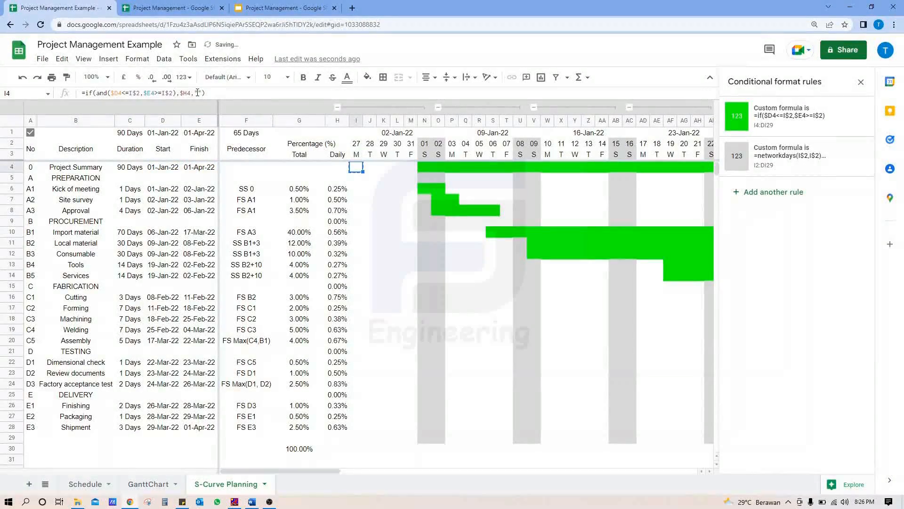
Test the I4 formula by copying it to J4 and checking which cells it references there.
key(Right)
key(ctrl+v)
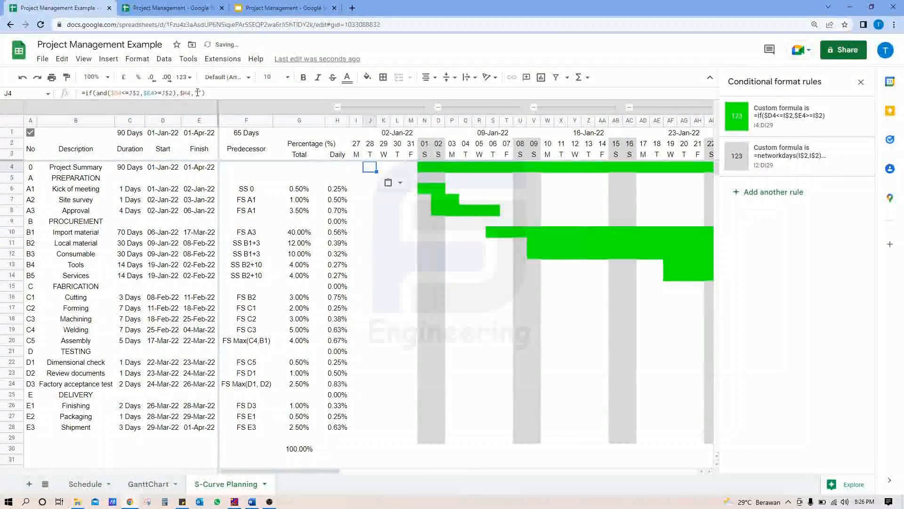
click(220, 93)
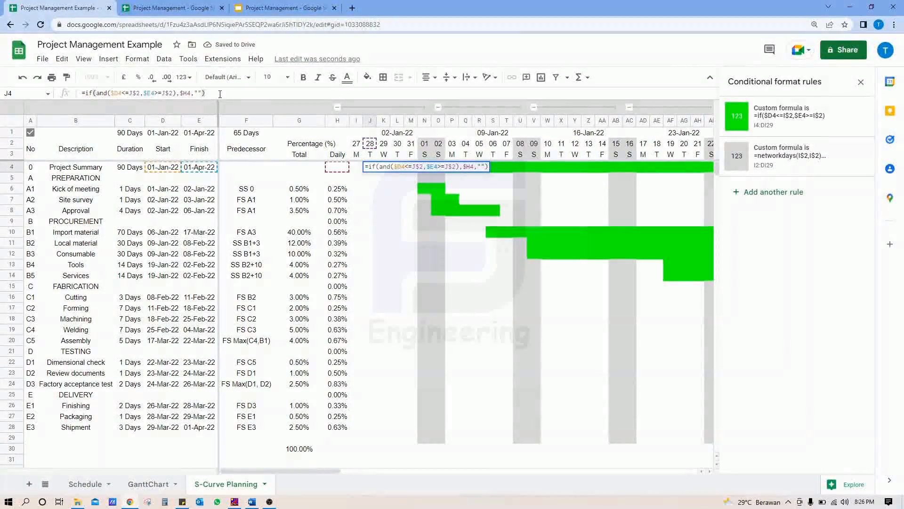
key(Return)
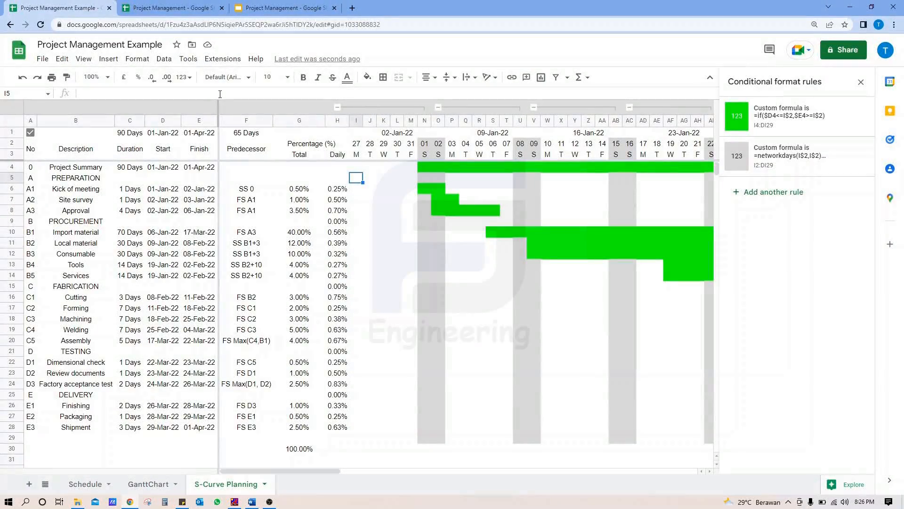
click(360, 191)
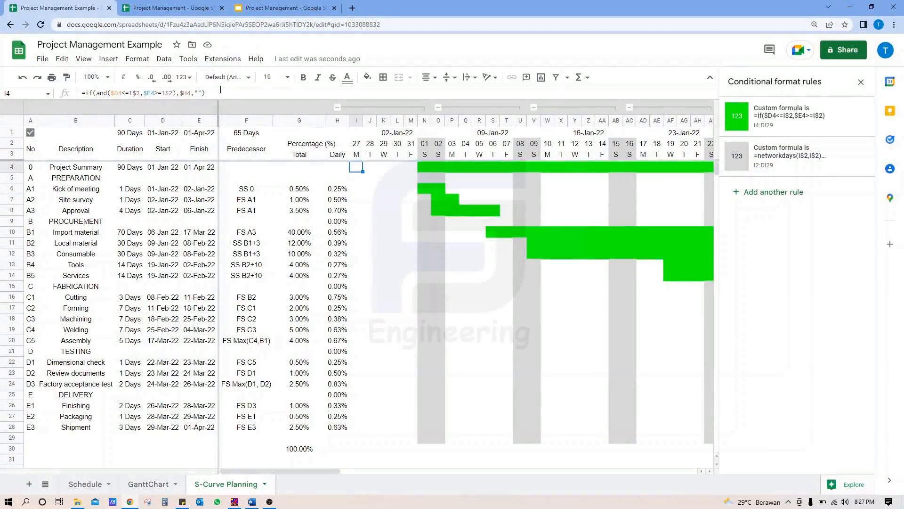
Collapse all the weekly column groups of the timeline, then expand the first group again.
click(439, 108)
click(452, 107)
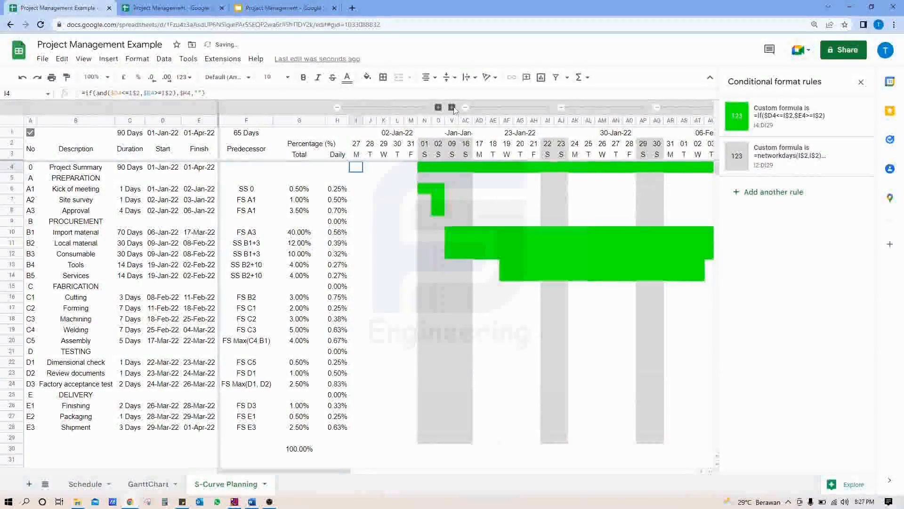
right_click(302, 111)
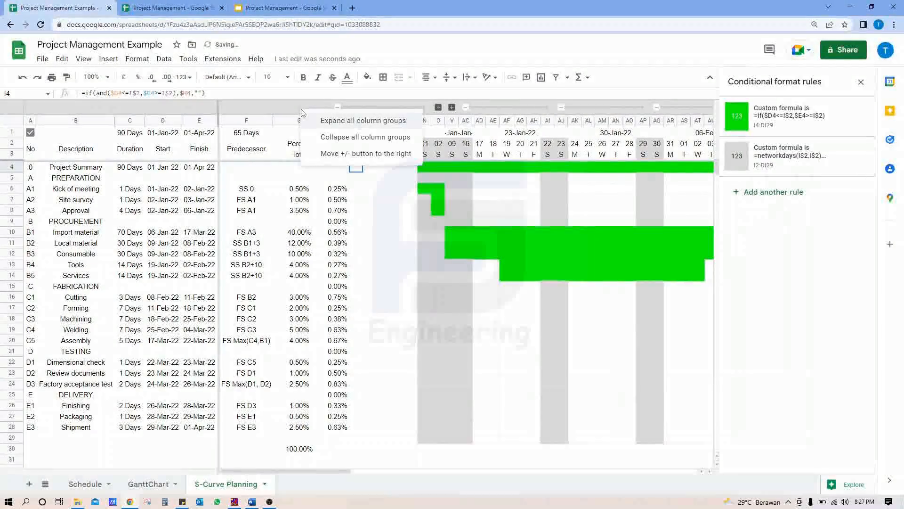
click(327, 137)
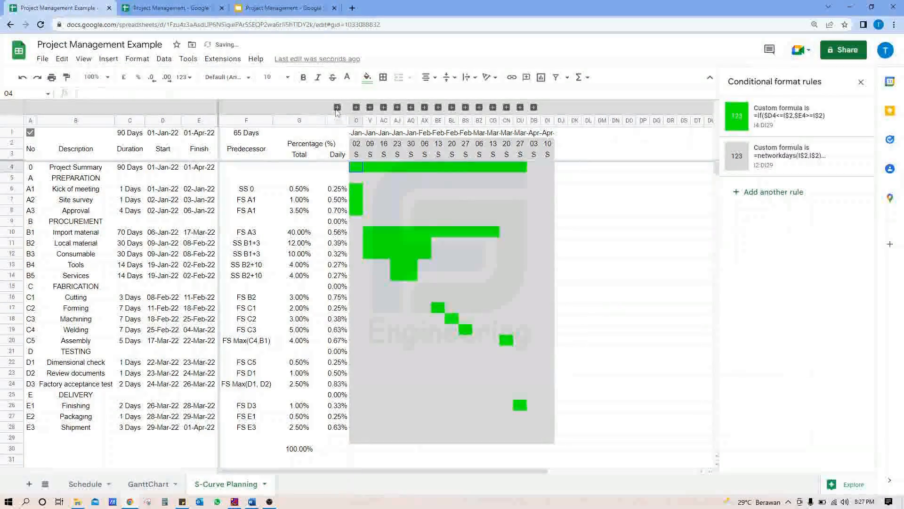
click(337, 108)
Copy the I4 formula across the Project Summary row to J4:DI4.
click(374, 169)
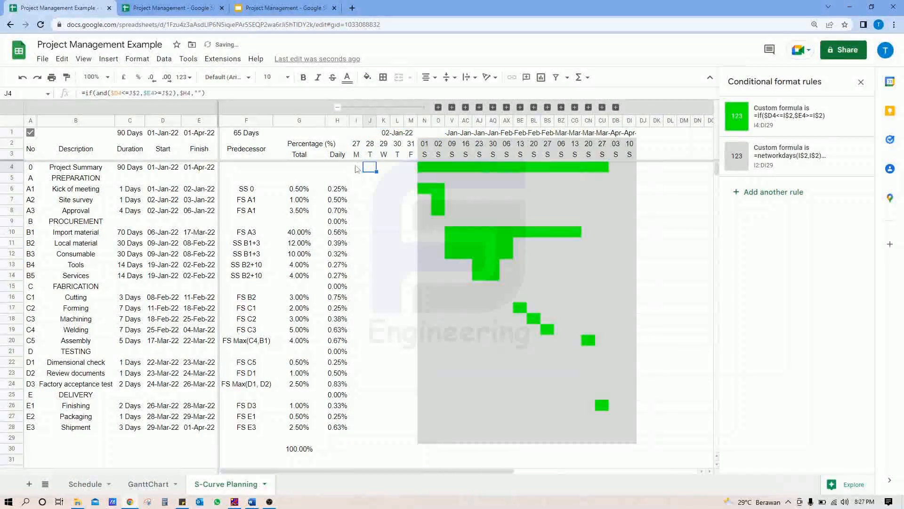
key(ctrl+c)
click(370, 169)
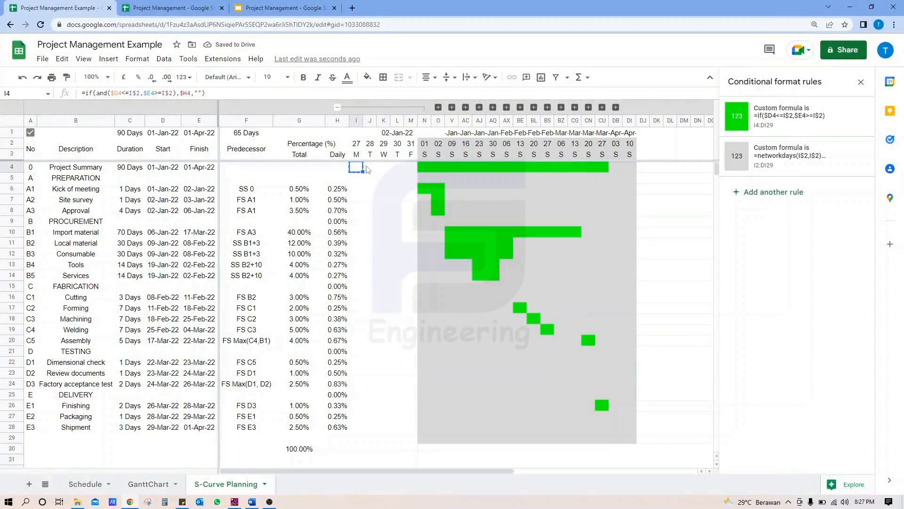
shift+click(634, 172)
key(ctrl+v)
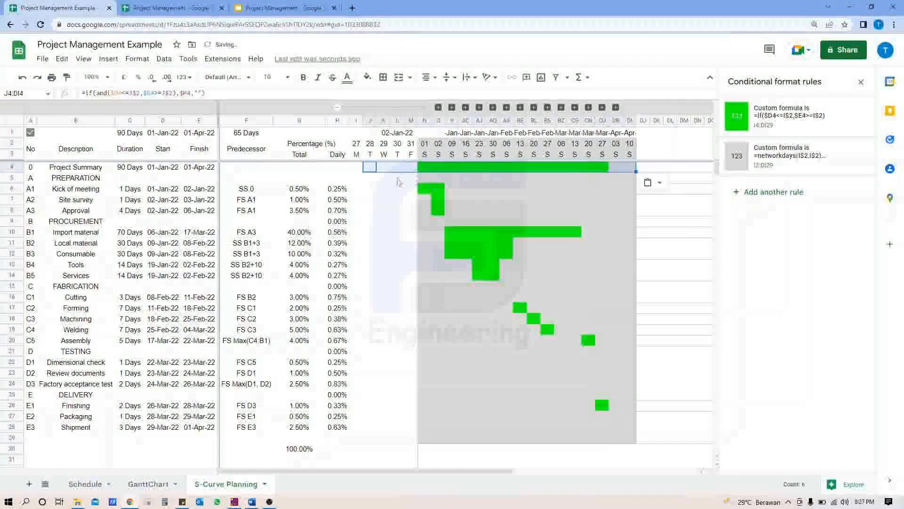
Copy the row formulas from I4:DI4 down to all task rows in I5:DI28.
click(356, 178)
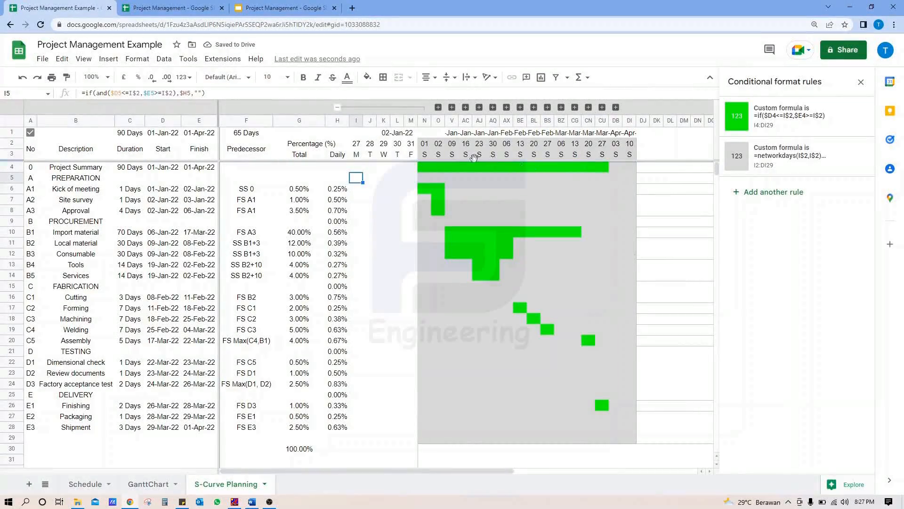
key(ctrl+shift+Right)
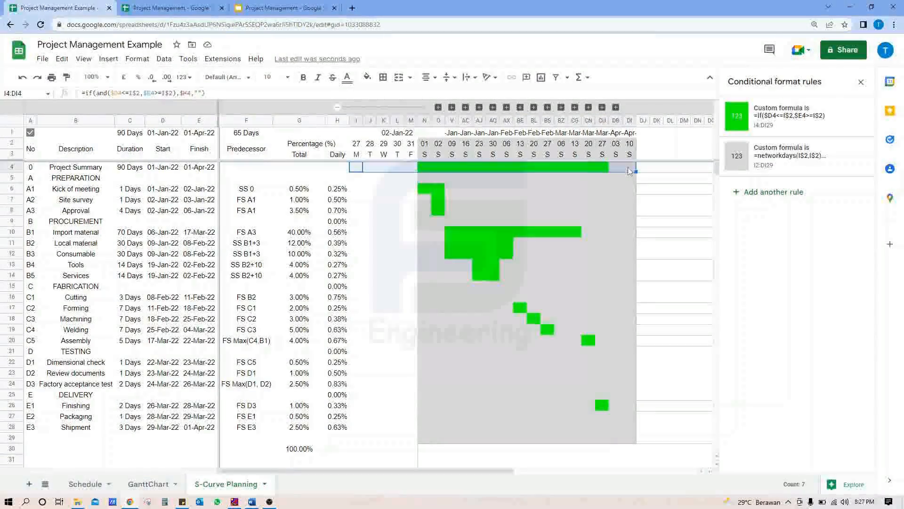
key(Down)
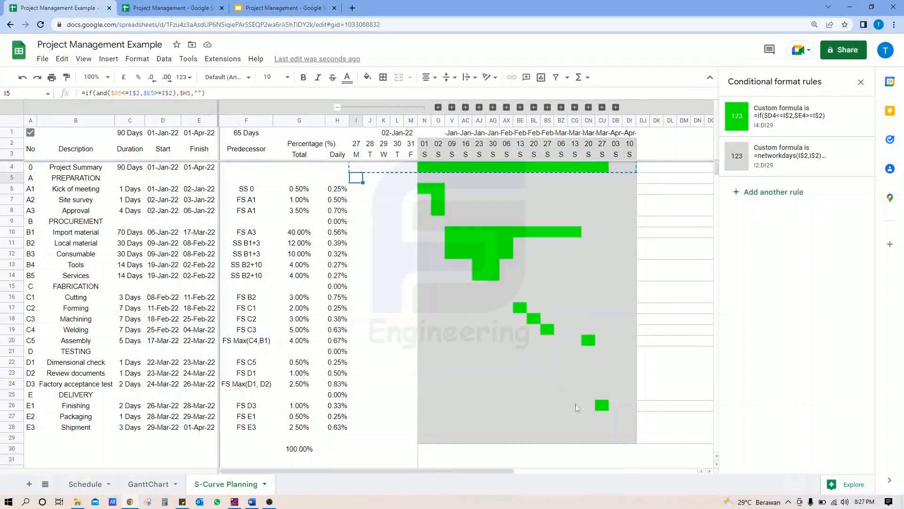
shift+click(629, 428)
key(ctrl+v)
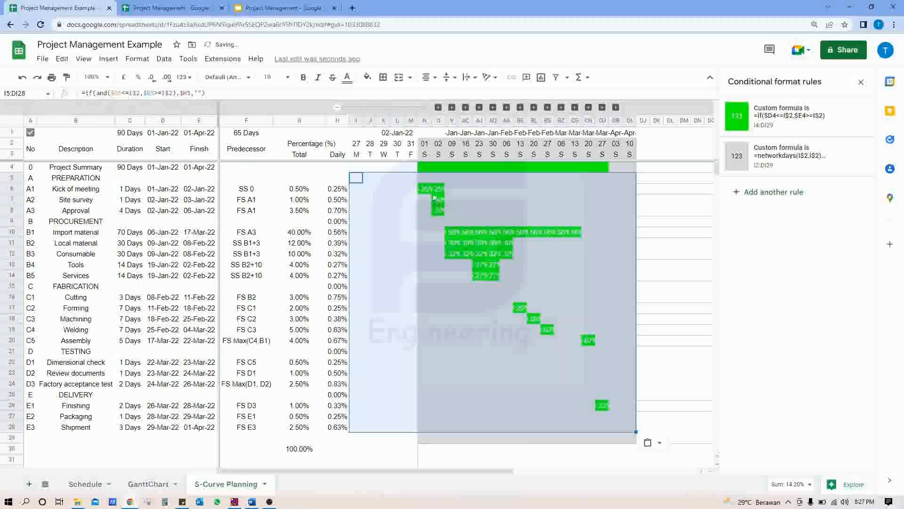
Examine the formulas in O6 and N6 of the Kick of meeting row, leaving them as they are.
click(440, 191)
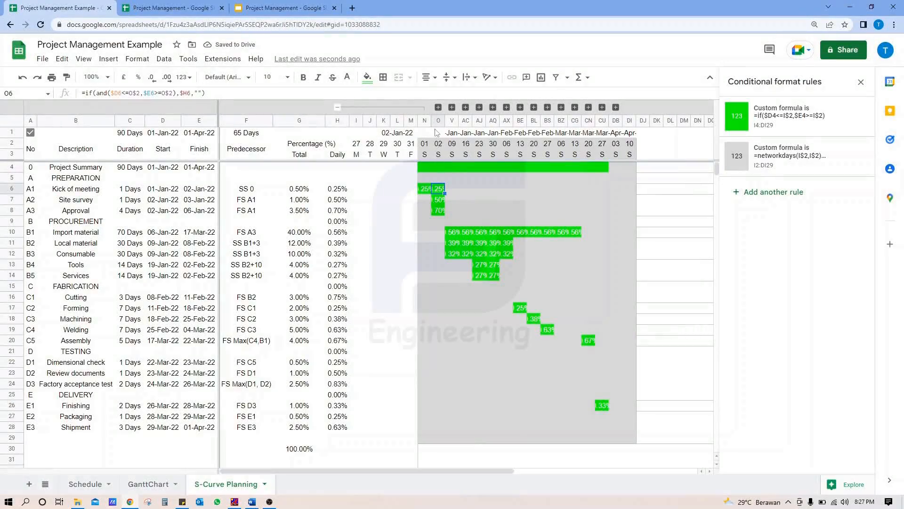
click(424, 188)
click(233, 93)
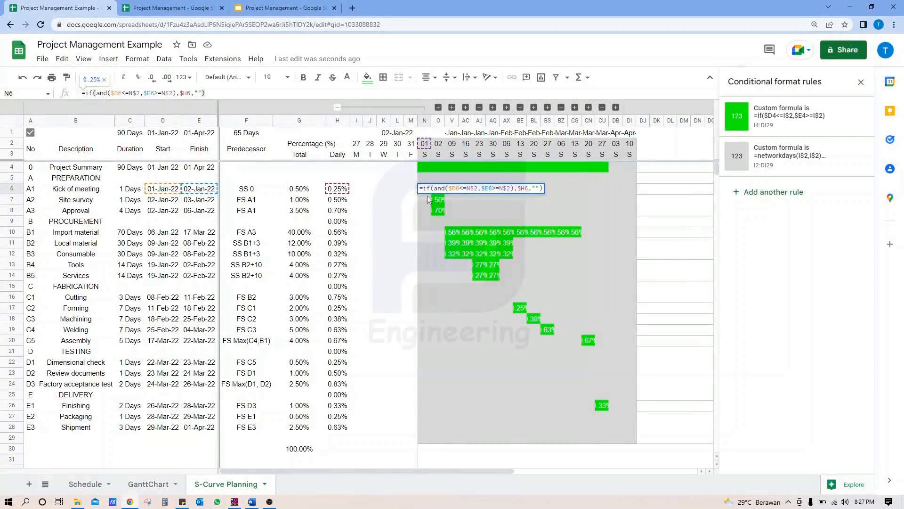
key(Return)
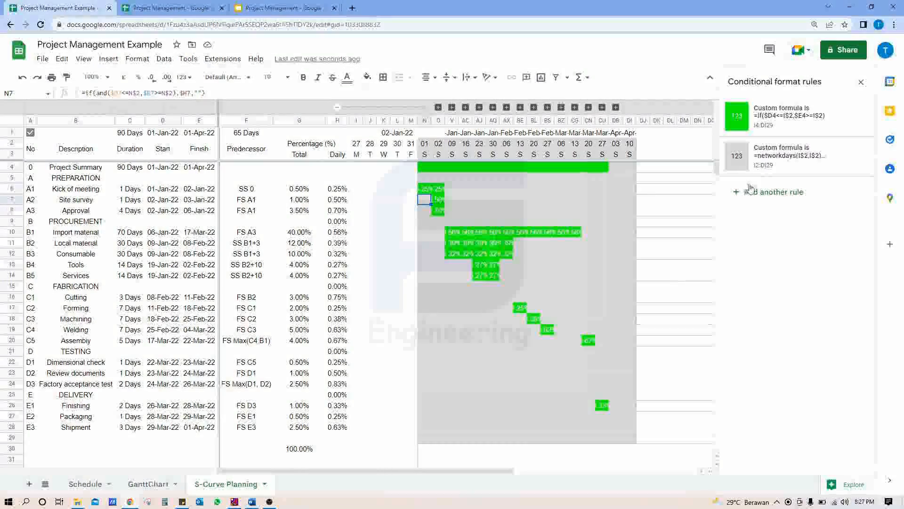
Add up the Project Summary row's timeline values in DK4 with =sum(I4:DI4).
click(669, 169)
key(Left)
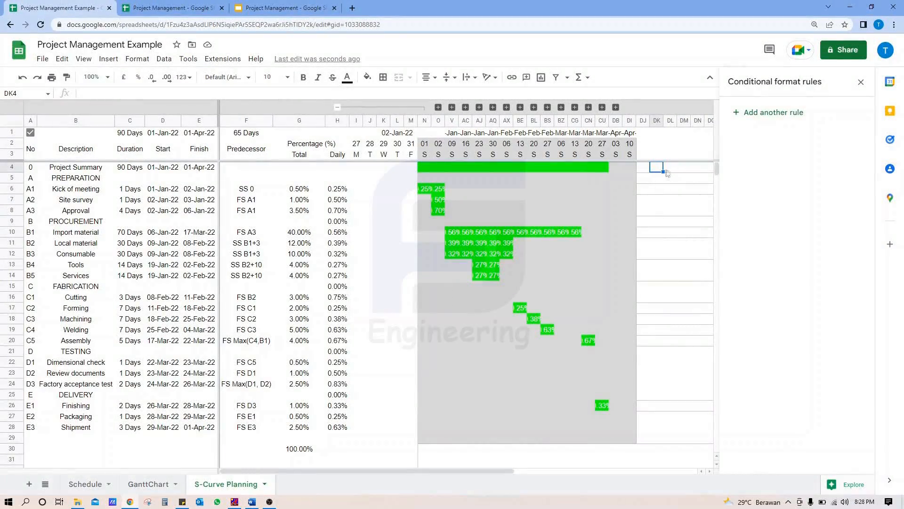
text(=sum()
key(Left)
key(Left)
key(shift+Left)
key(shift+Left)
key(shift+Left)
key(shift+Left)
key(shift+Left)
key(shift+Left)
key(shift+Left)
key(shift+Left)
key(shift+Left)
key(shift+Left)
key(shift+Left)
key(shift+Left)
key(shift+Left)
key(shift+Left)
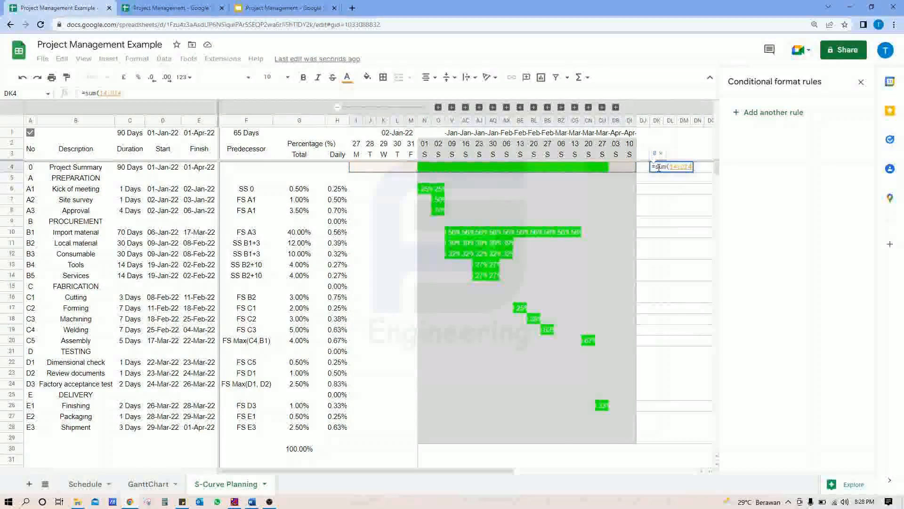
key(Return)
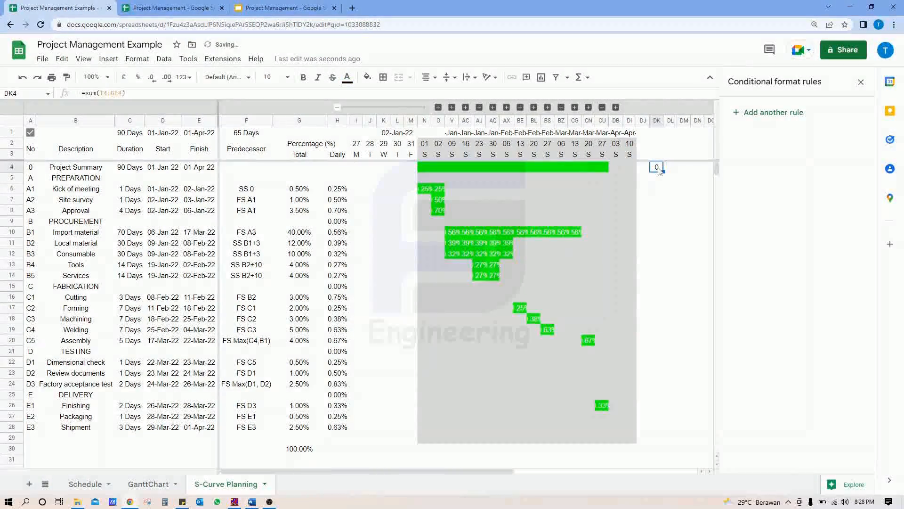
Format column DK as percentages and widen it slightly.
click(655, 118)
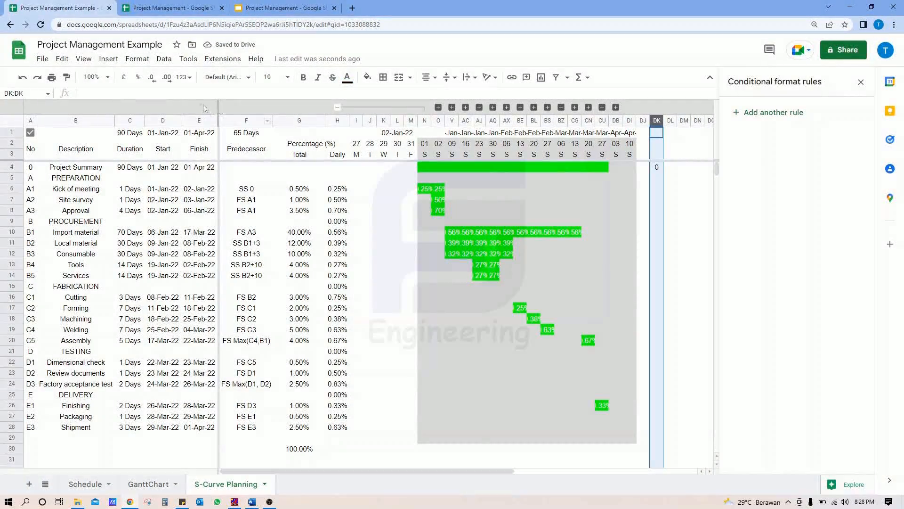
click(137, 77)
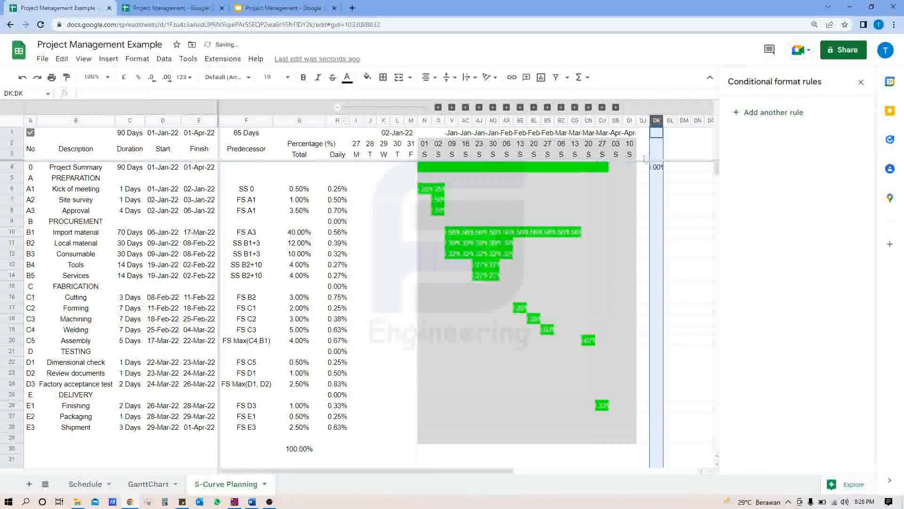
drag(662, 121, 673, 121)
Copy the row-sum formula from DK4 down to DK5:DK28.
click(664, 168)
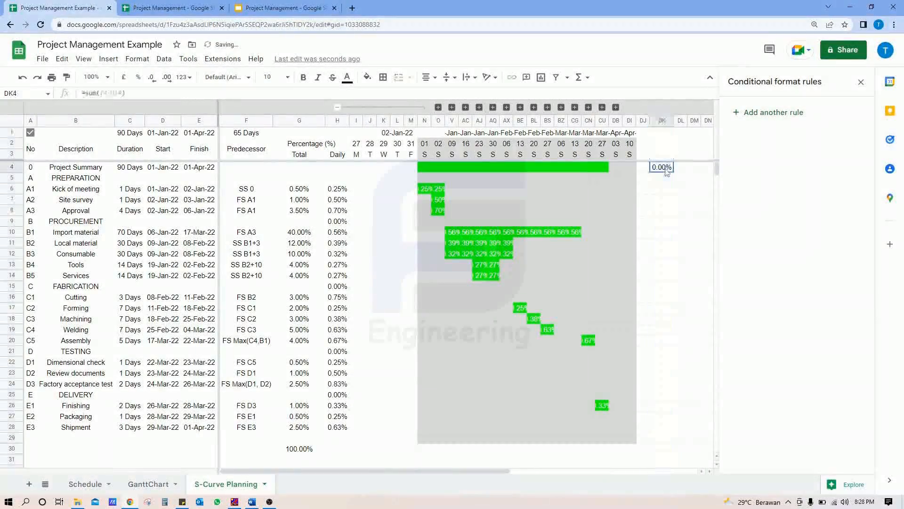
key(ctrl+c)
drag(666, 179, 667, 438)
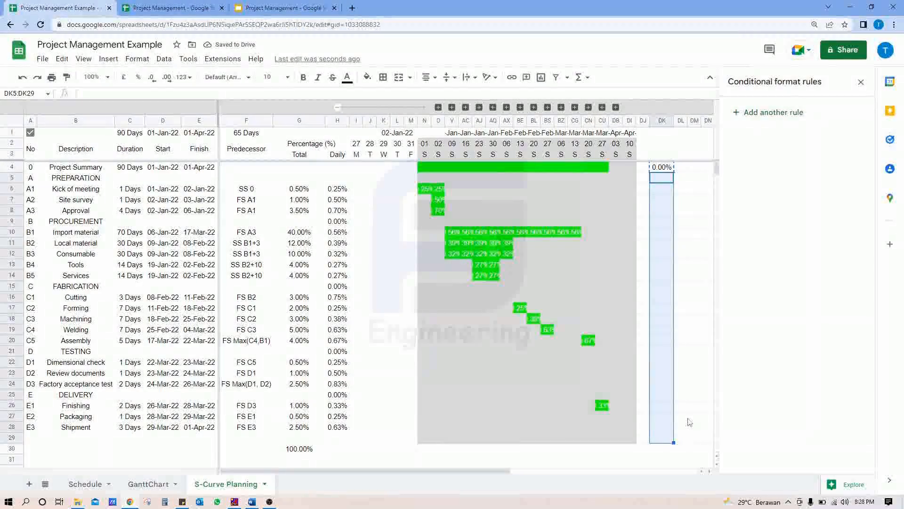
shift+click(671, 430)
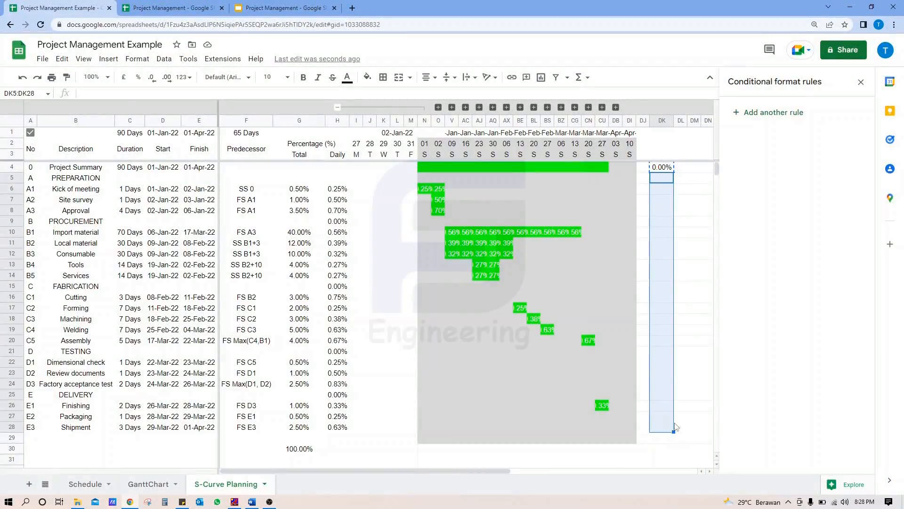
key(ctrl+v)
Copy the column total formula from G30 to DK30 and fit column DK's width to its contents.
click(663, 439)
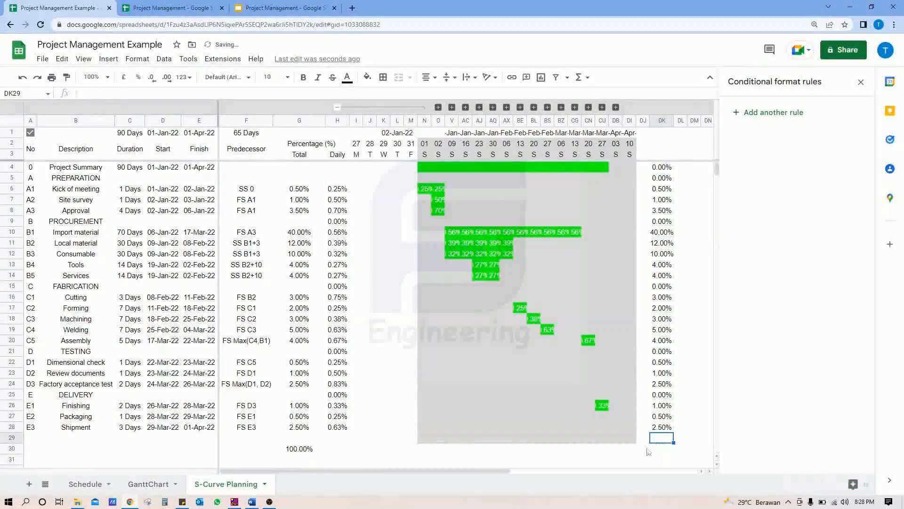
key(ctrl+c)
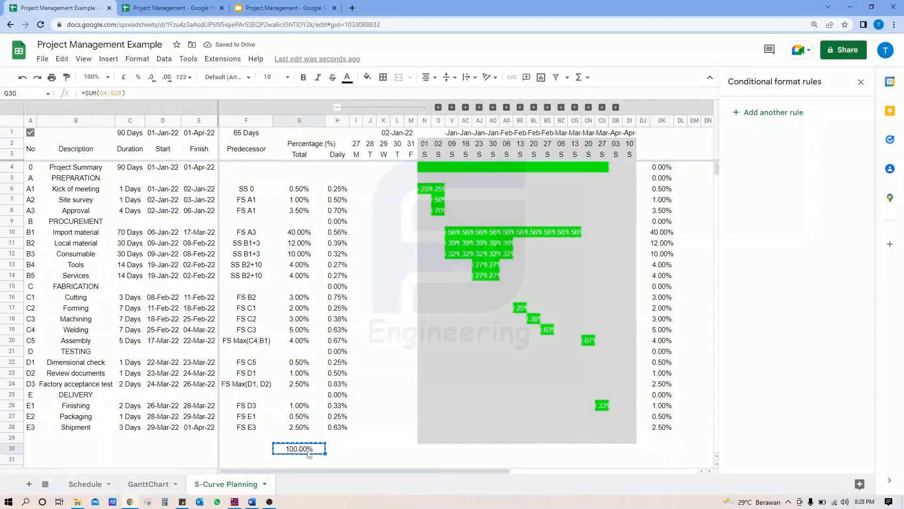
click(661, 448)
key(ctrl+v)
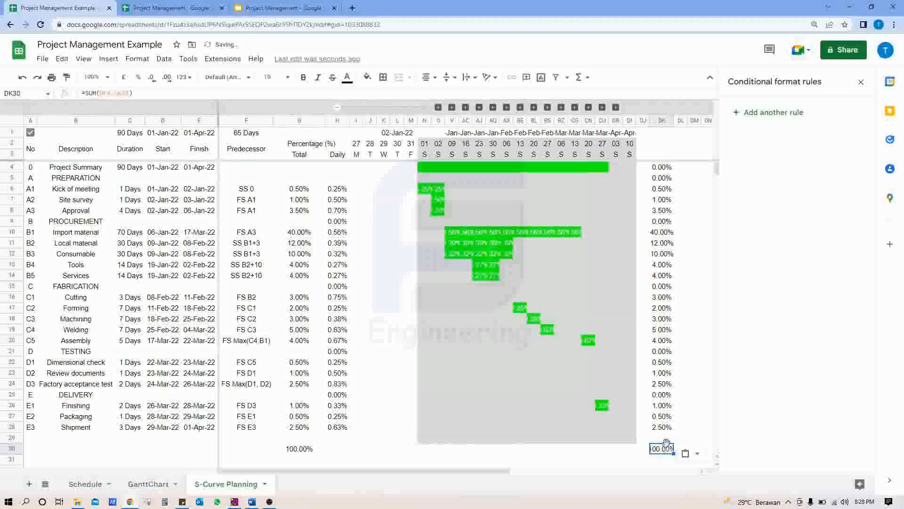
double_click(674, 121)
Close the conditional format rules and enter =exact(DK4,G4) in DL4 to compare the row sum with the assigned total.
click(685, 170)
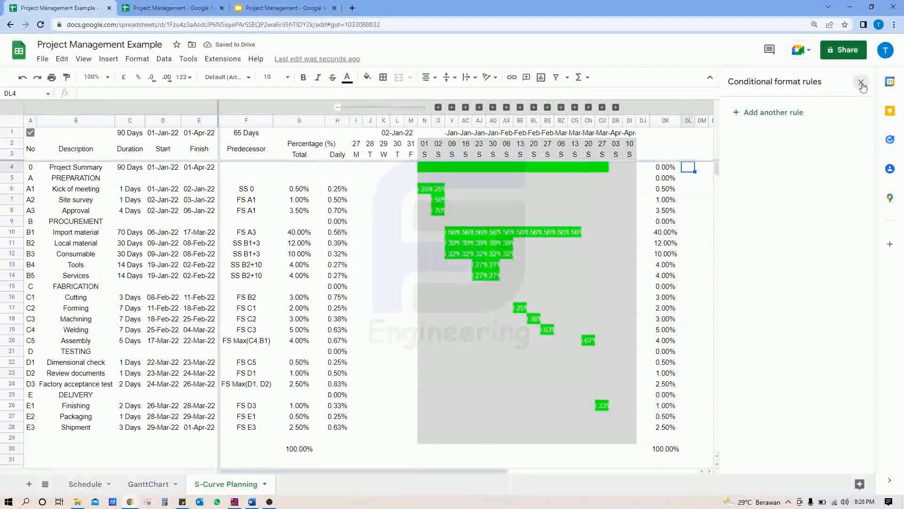
click(861, 83)
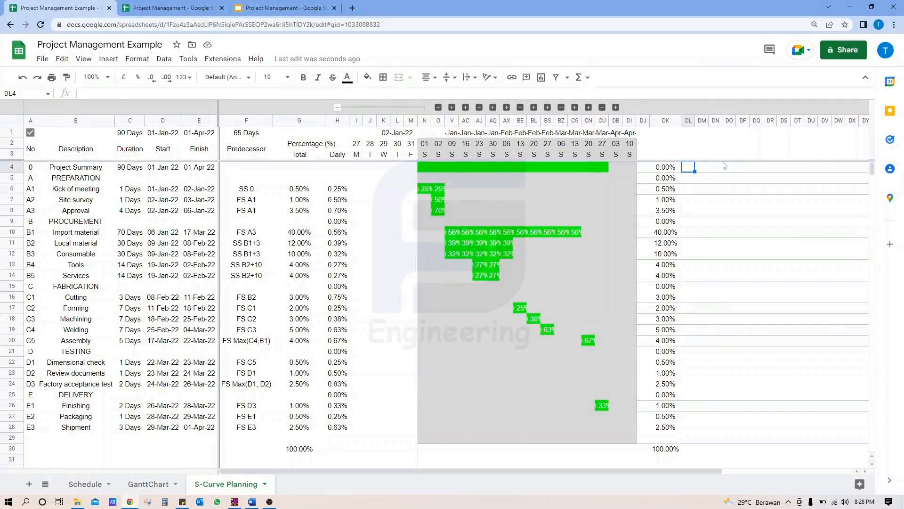
text(=exa)
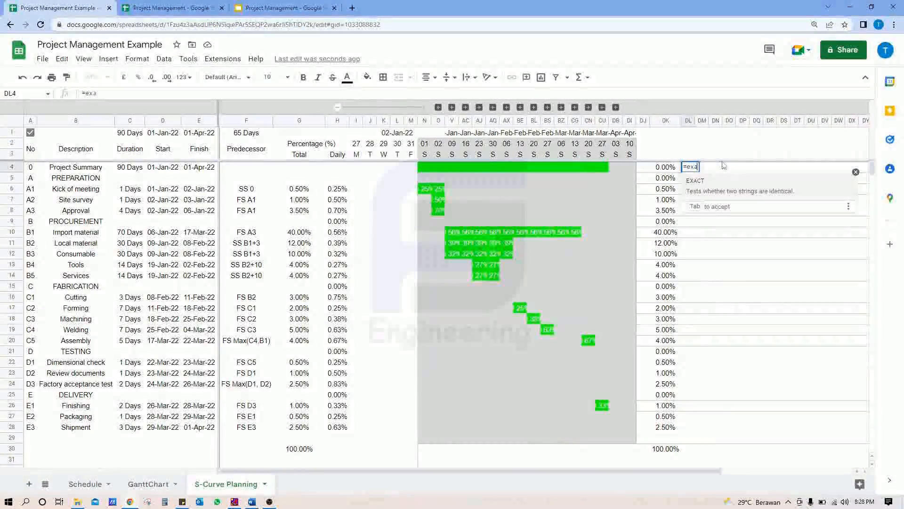
text(ct()
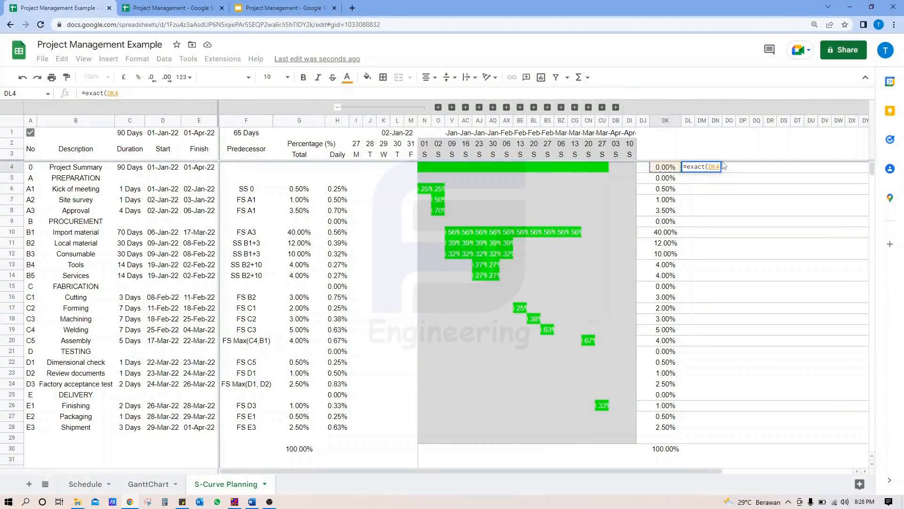
text(,)
click(305, 173)
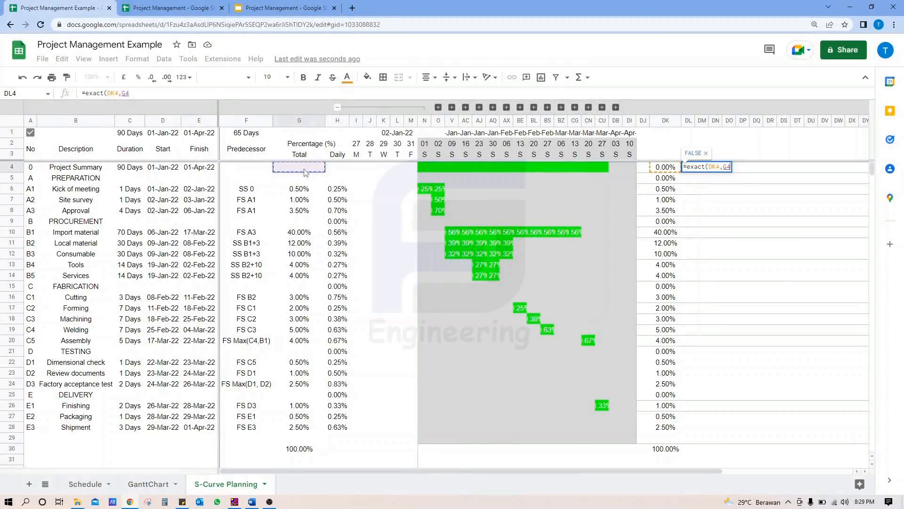
click(139, 92)
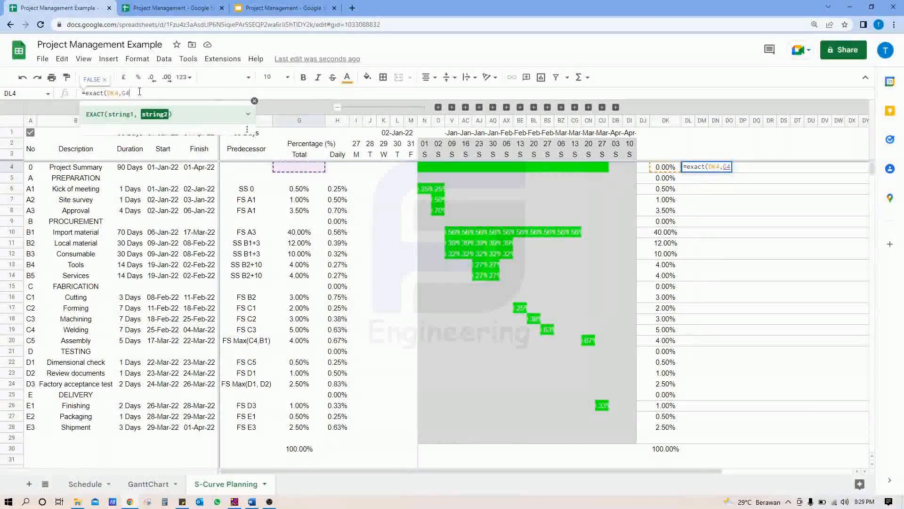
text())
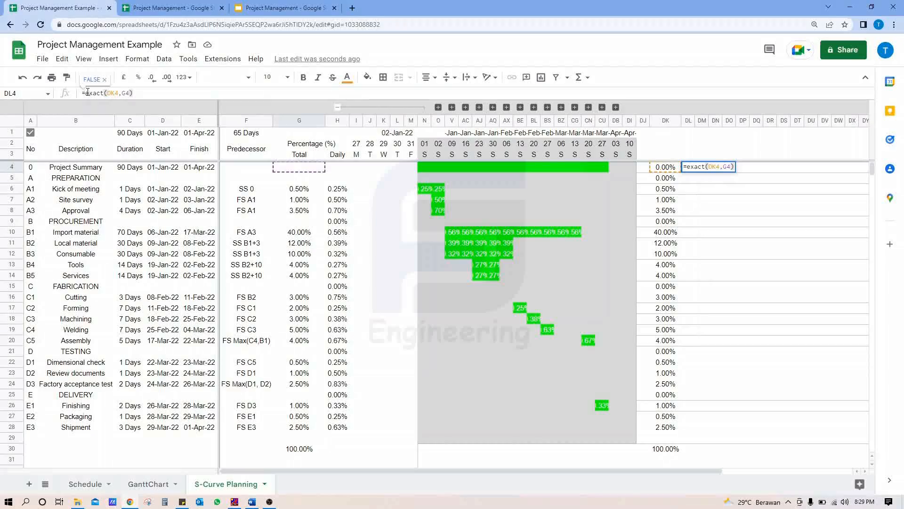
Wrap the DL4 comparison in an IF that leaves blank weights empty: =if(g4="","",exact(DK4,G4)).
text(if()
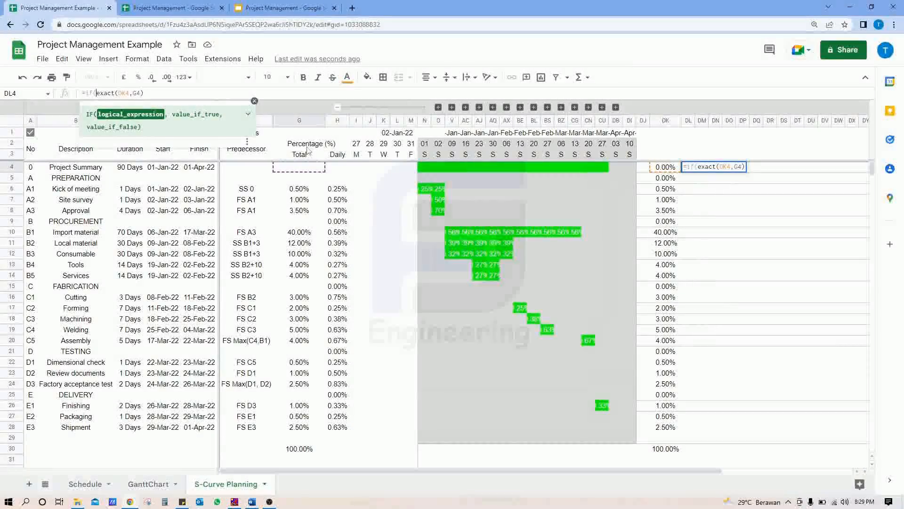
text(g4)
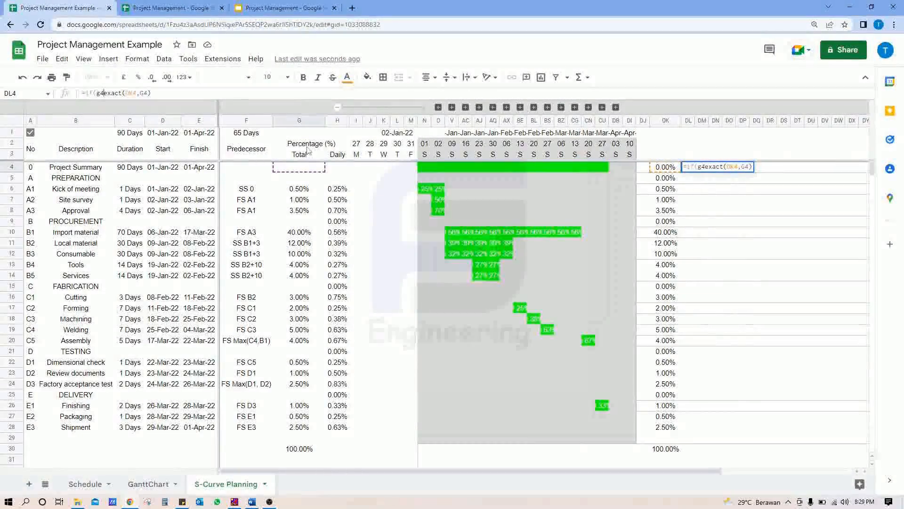
text(=)
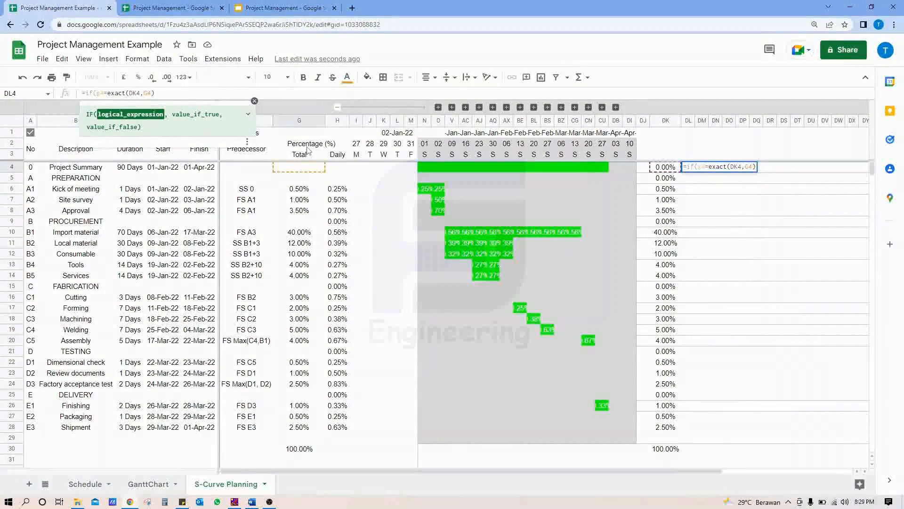
text("",)
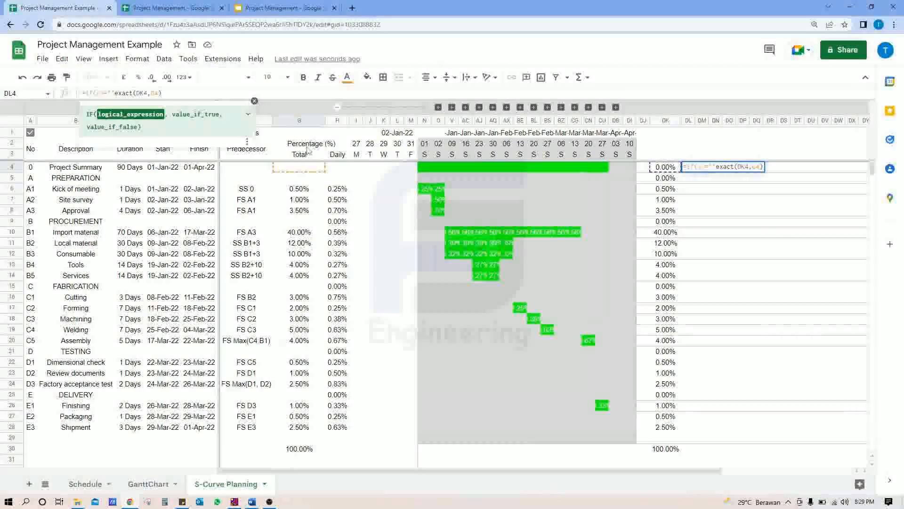
text("")
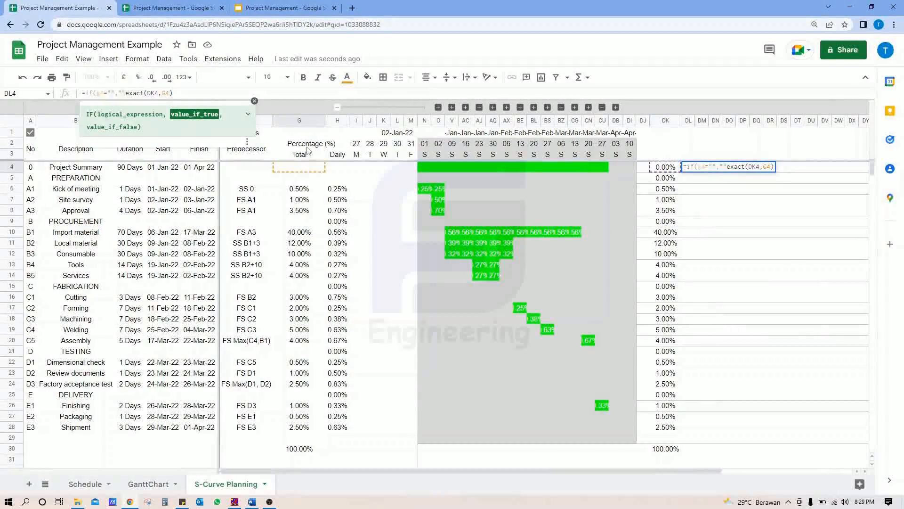
text(,)
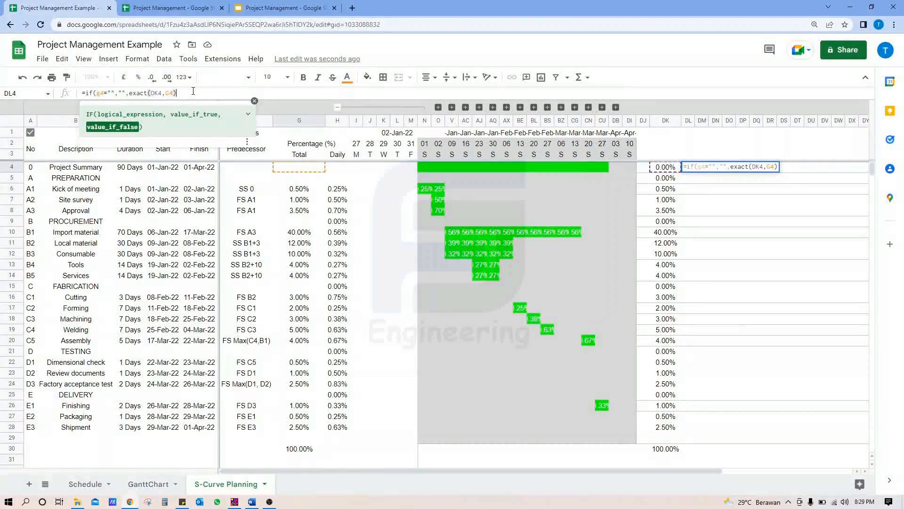
text())
key(Return)
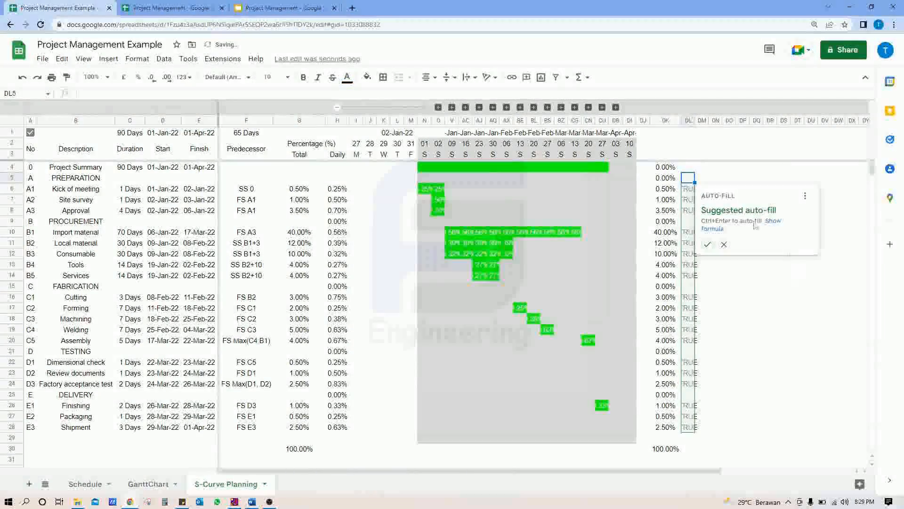
Fill the comparison formula down to DL28 with the suggested auto-fill and fit column DL's width to its contents.
click(706, 245)
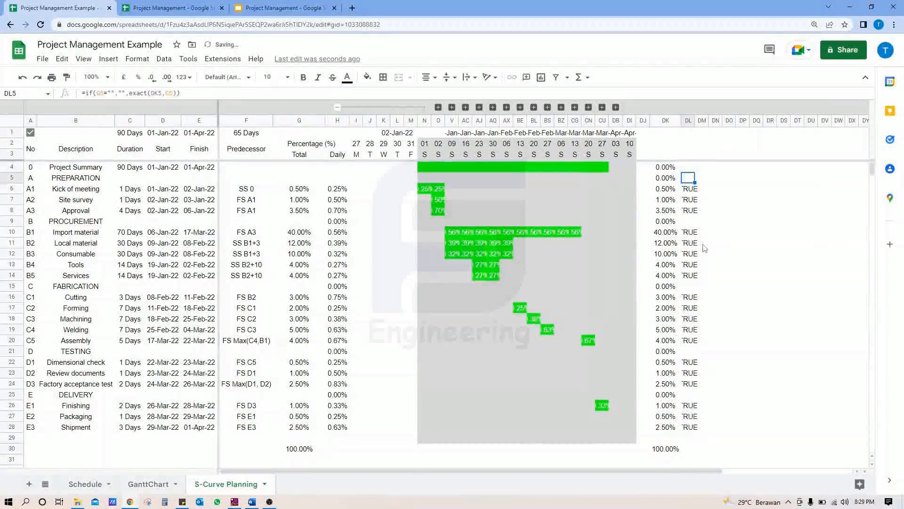
double_click(694, 120)
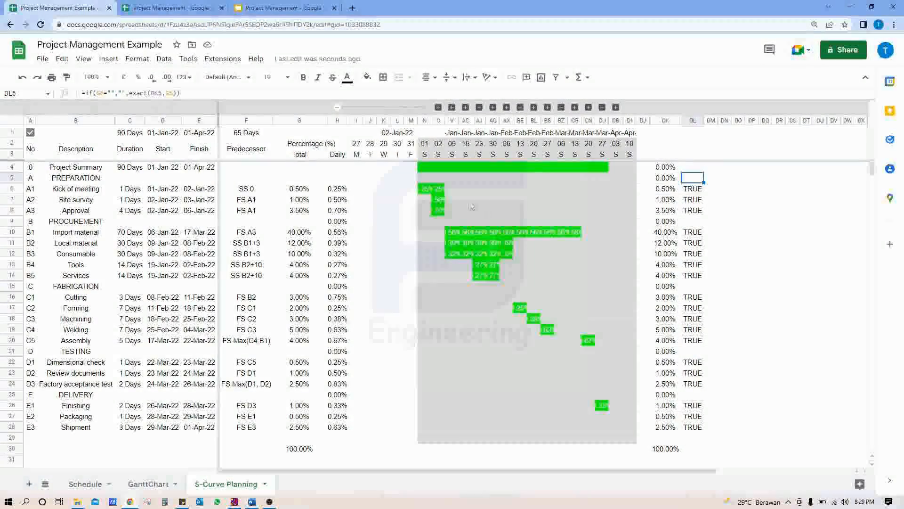
click(387, 179)
Label G31, just below the 100.00% total, "Plan (%)".
scroll(403, 214, down, 1)
scroll(403, 215, down, 2)
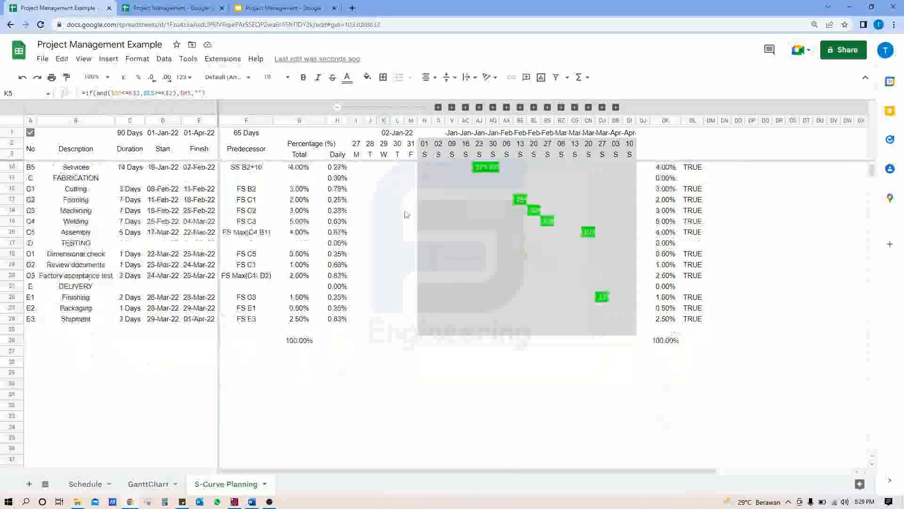
scroll(404, 215, up, 3)
scroll(405, 214, down, 2)
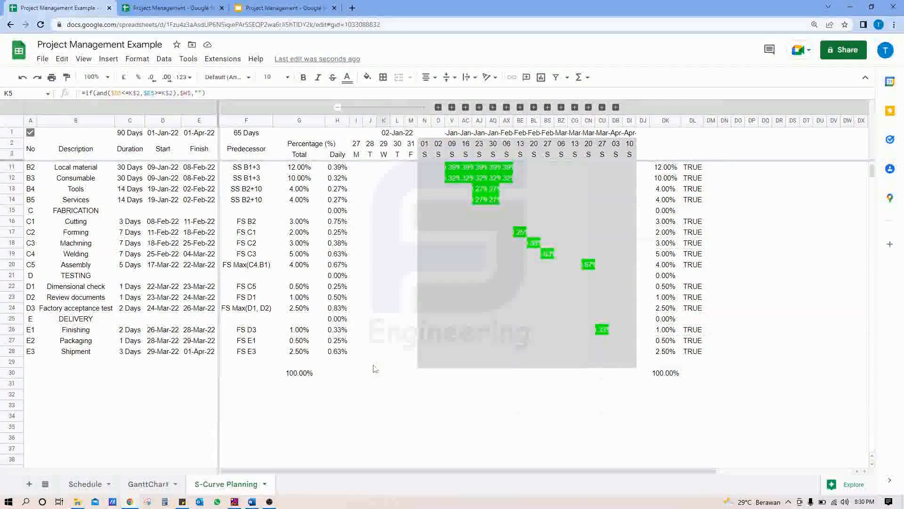
click(340, 385)
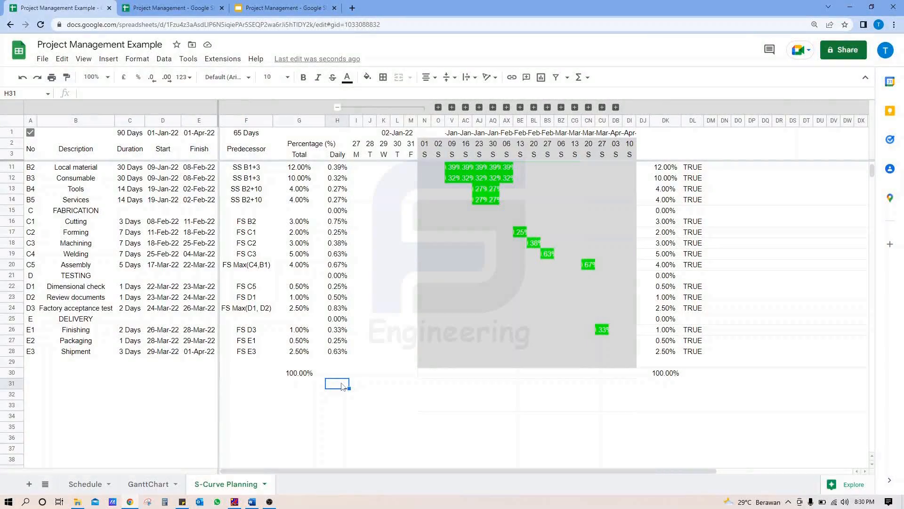
key(Left)
text(Plan )
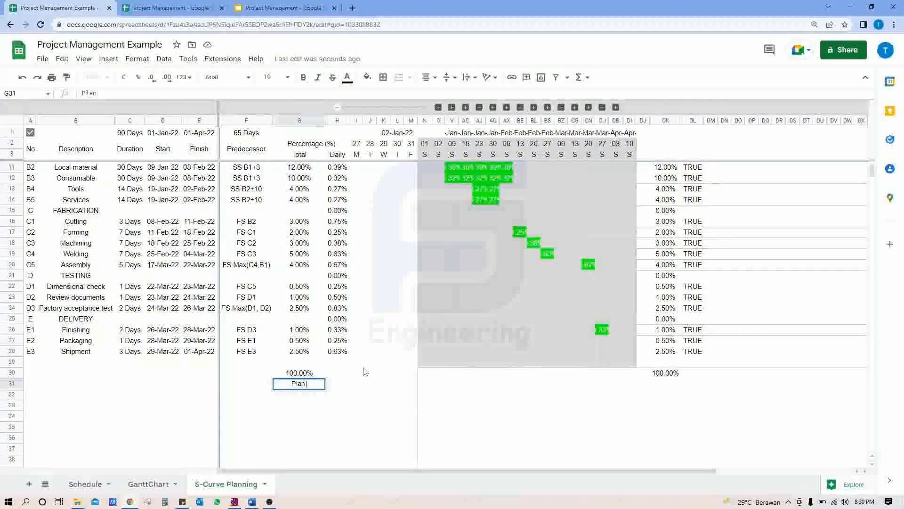
text((%))
key(Return)
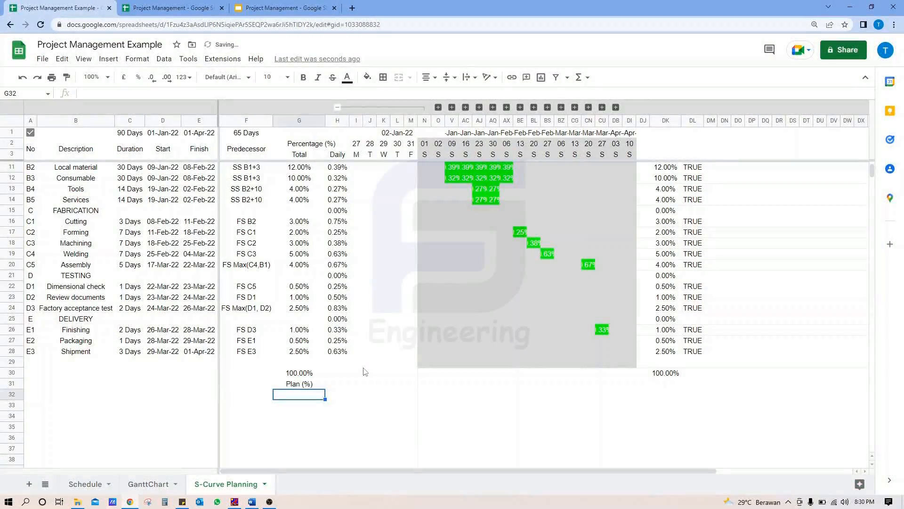
Label G32 "Weekly Plan (%)" and G33 "Cumulative Plan (%)".
text(Weekly)
key(BackSpace)
key(BackSpace)
key(BackSpace)
text(Plan)
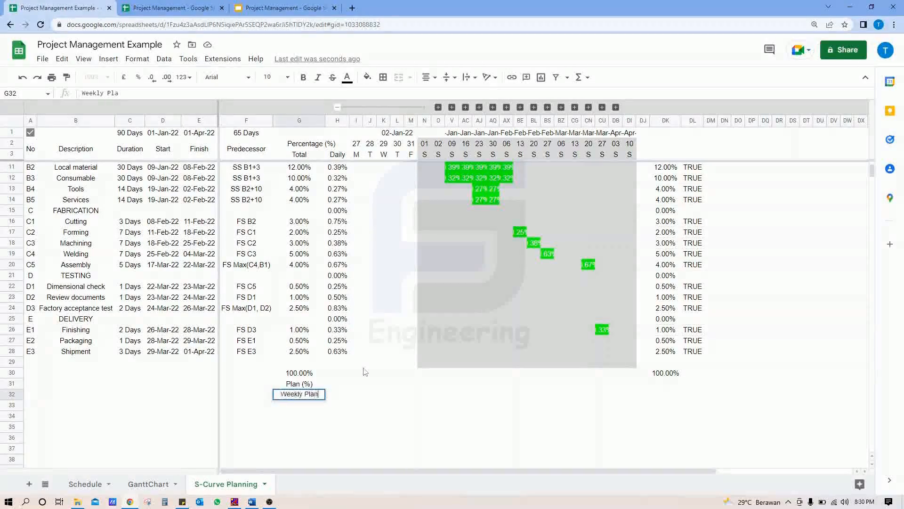
text(%))
key(Return)
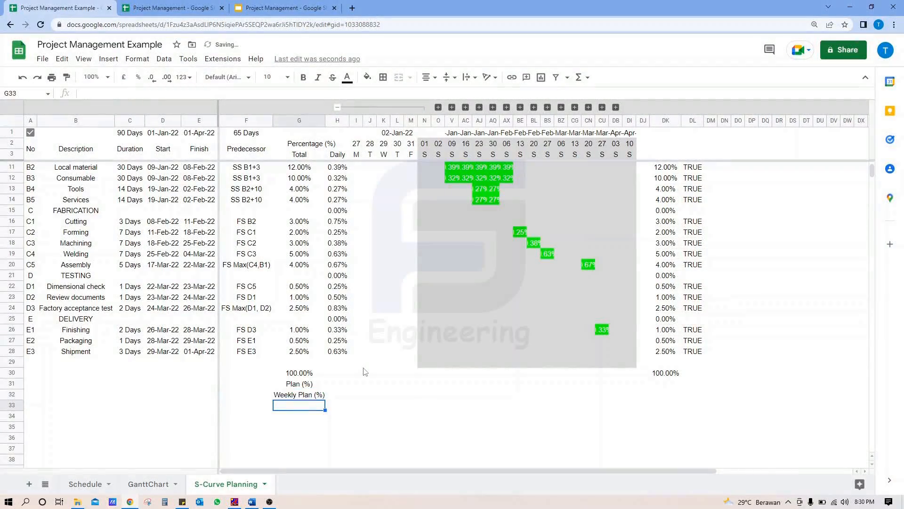
text(Cumulat)
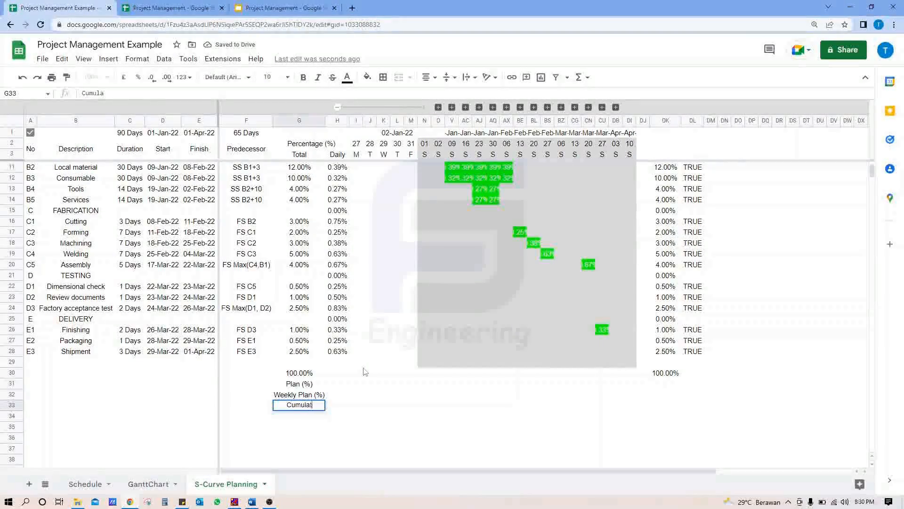
text(ive Plan (%)
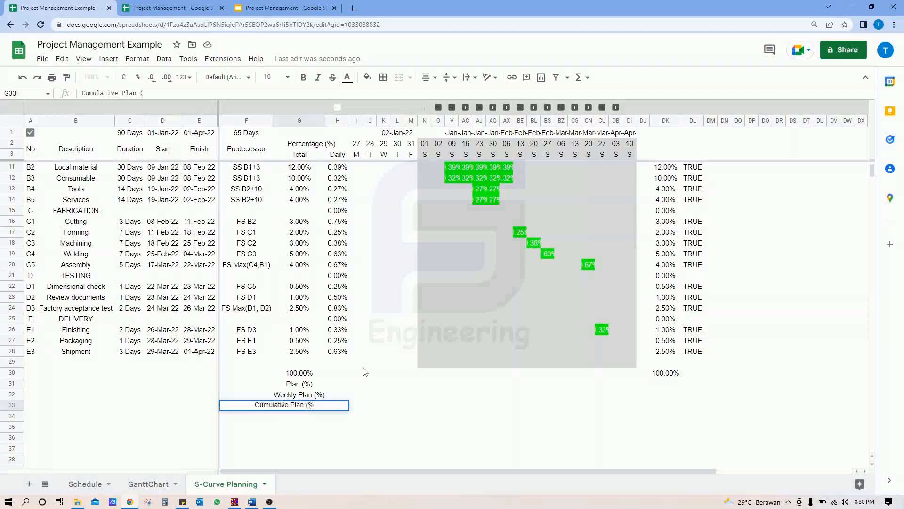
text())
key(Return)
Merge columns G and H separately in rows 31, 32 and 33 for the three plan labels.
drag(292, 383, 339, 383)
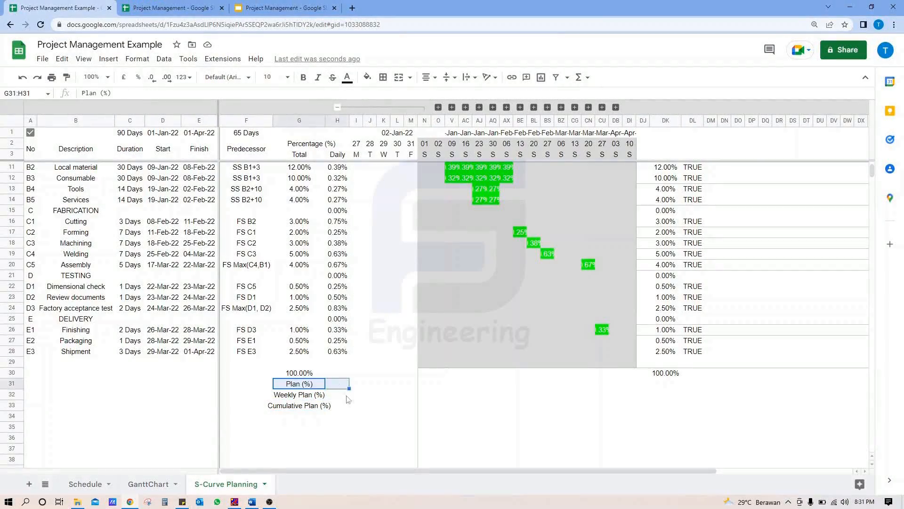
click(399, 78)
key(Down)
key(shift+Right)
click(398, 77)
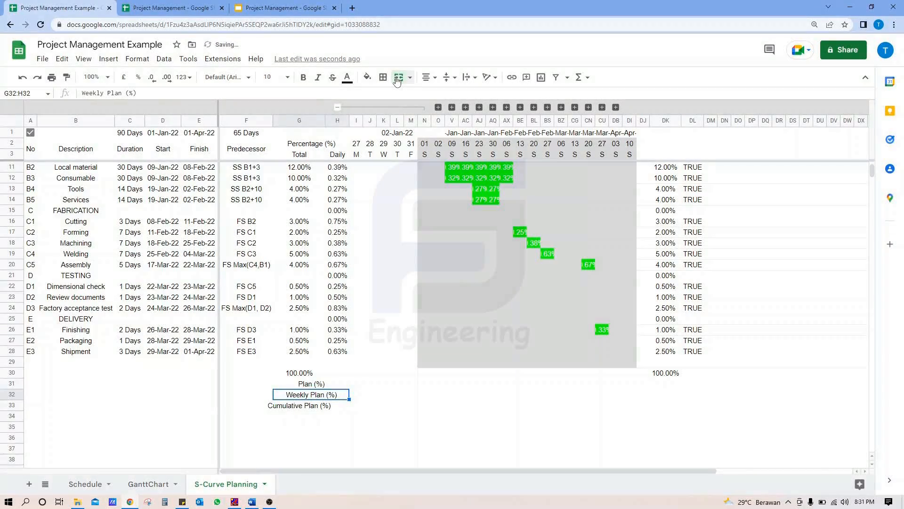
key(shift+Right)
key(Down)
key(shift+Right)
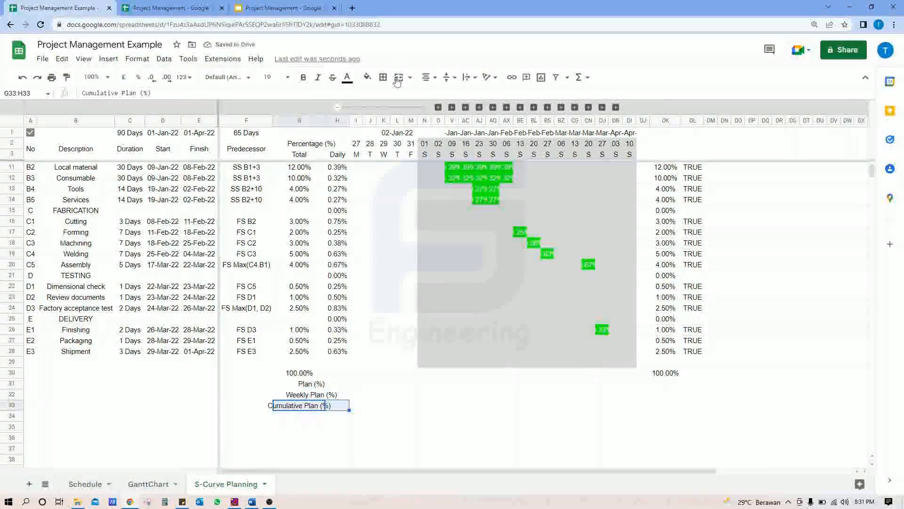
click(398, 77)
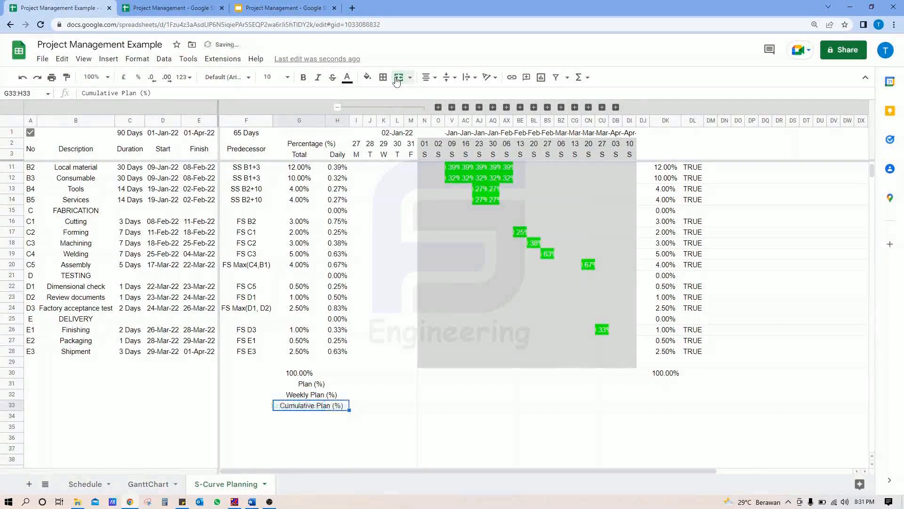
Enter the formula =sum(I5:I29) in I31 to total the first day's plan percentages.
click(360, 385)
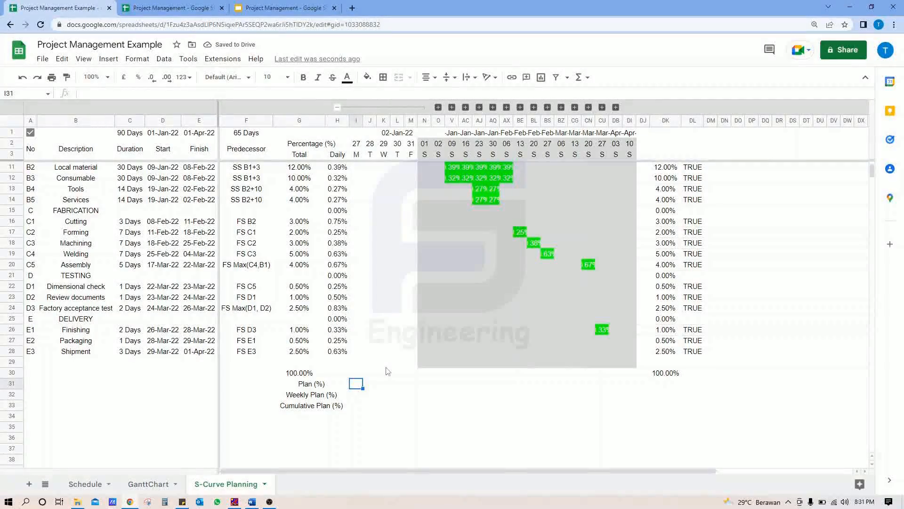
text(=()
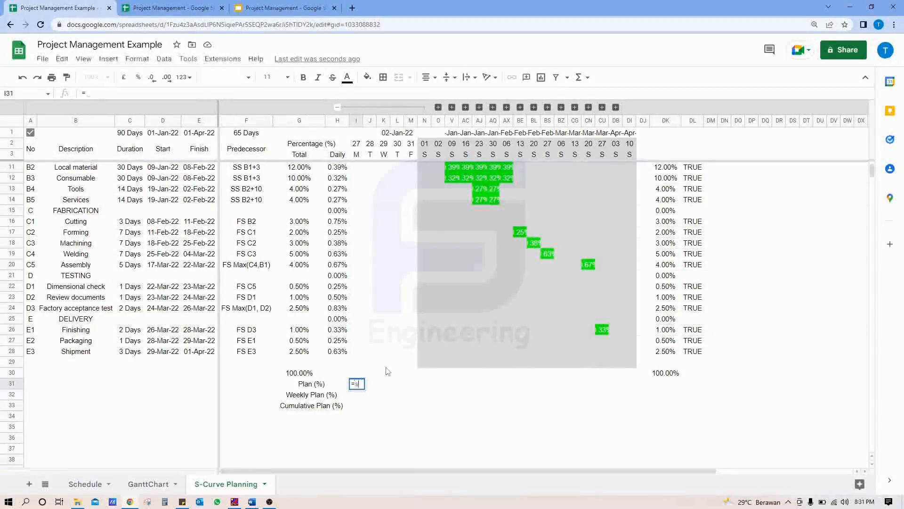
text(sum()
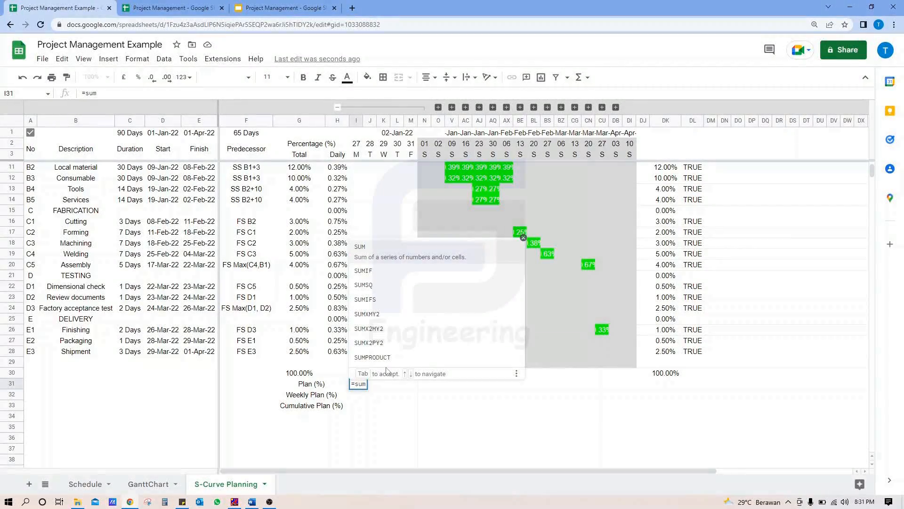
key(Up)
key(Up)
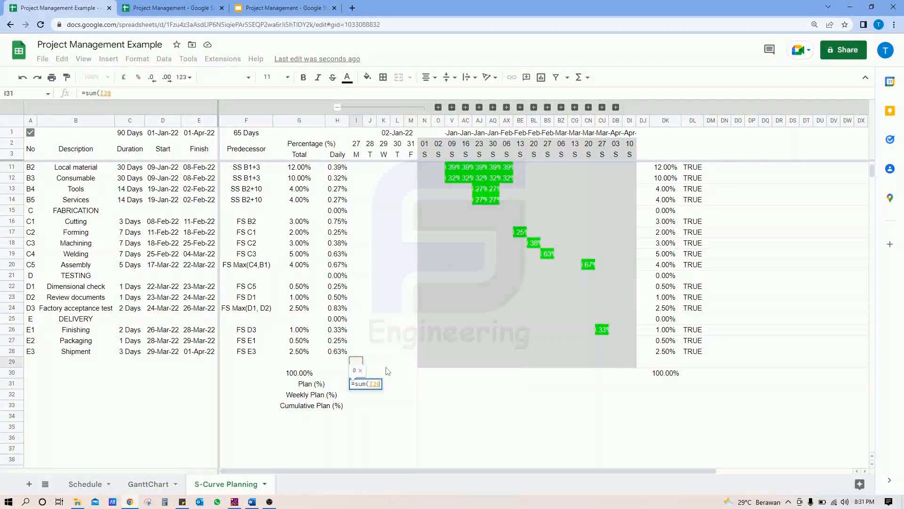
key(ctrl+shift+Up)
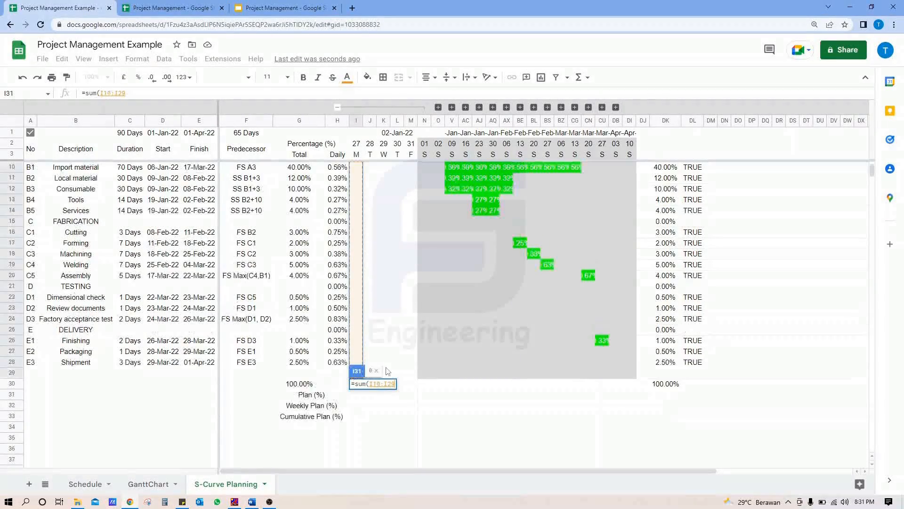
key(ctrl+shift+Up)
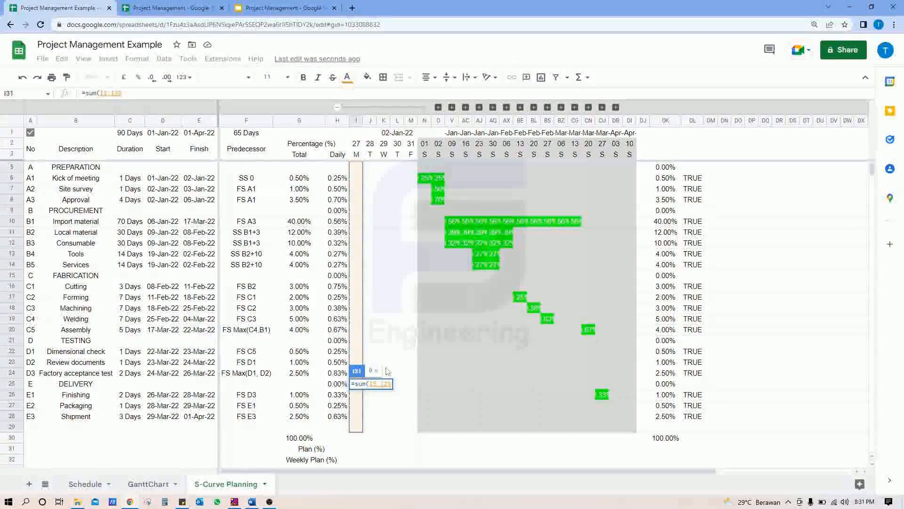
key(Return)
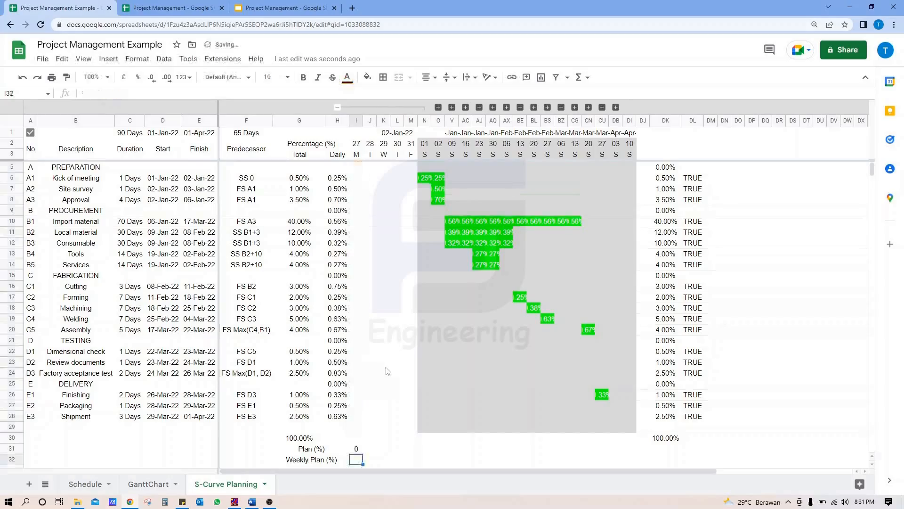
Hide the menus and format the plan rows I31:DI33 as percentages.
click(356, 450)
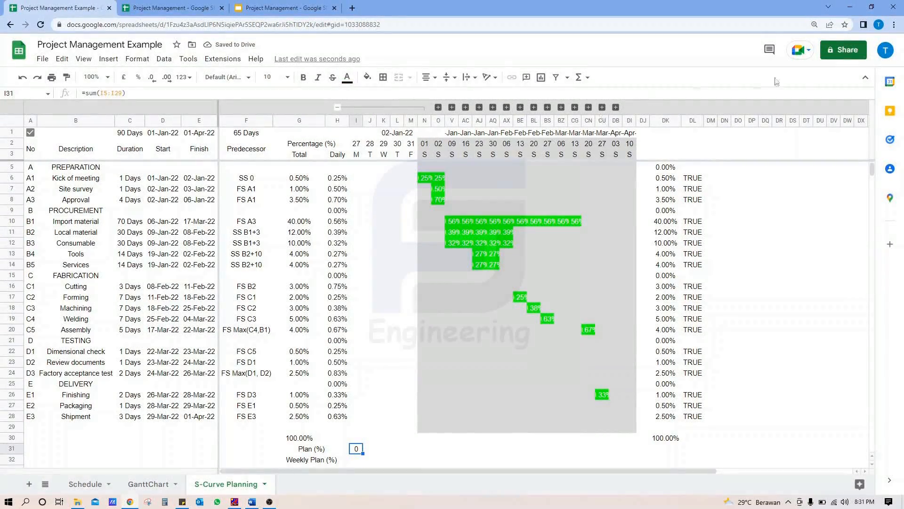
click(865, 79)
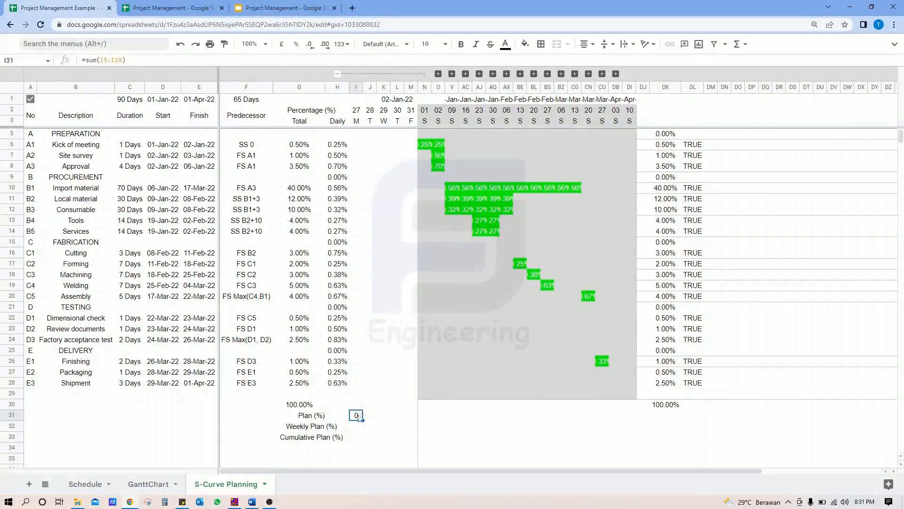
shift+click(632, 438)
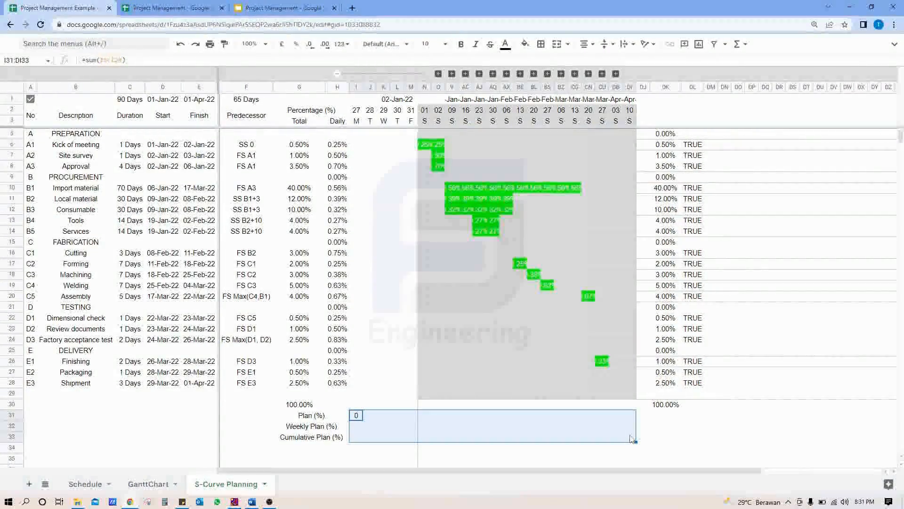
click(296, 44)
click(370, 298)
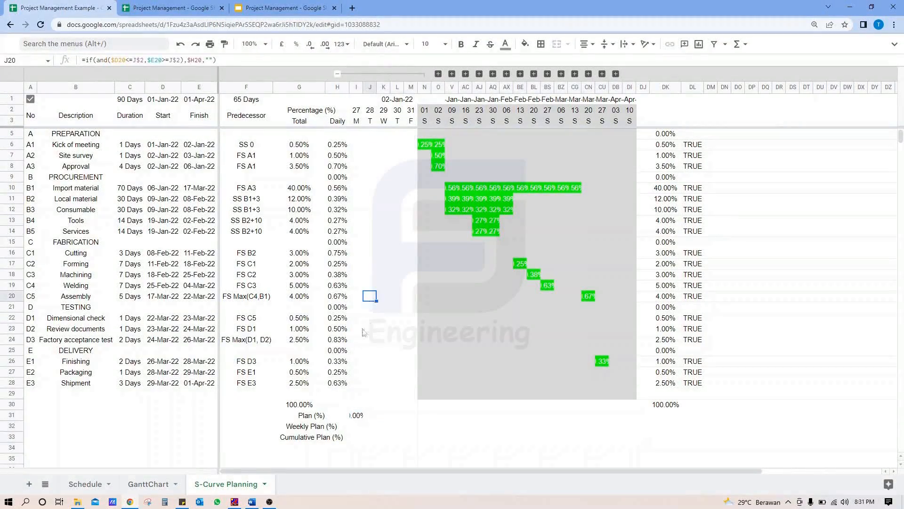
Set the width of date columns I through DI to 45 pixels.
click(358, 416)
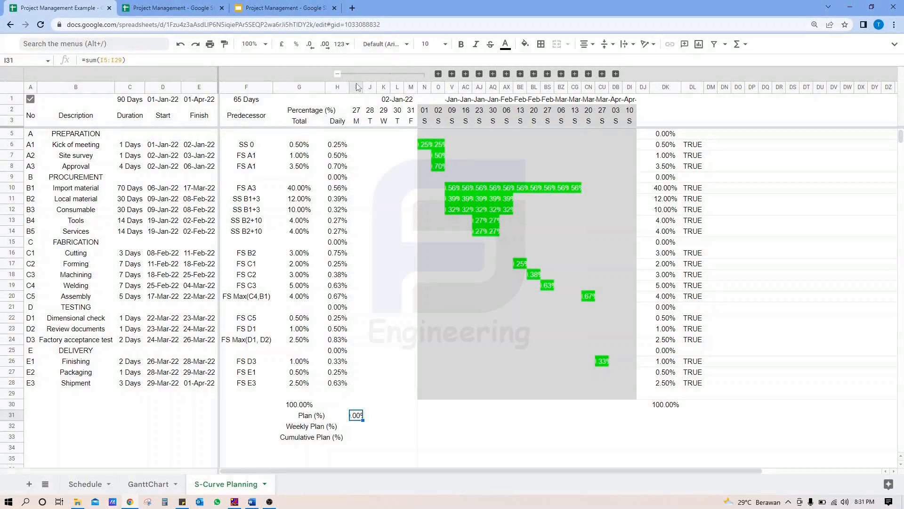
shift+click(630, 87)
right_click(630, 88)
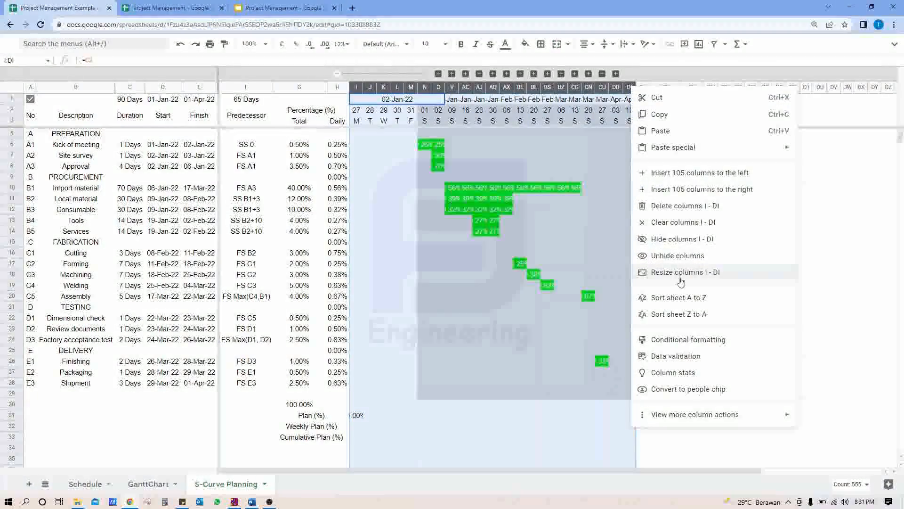
click(685, 272)
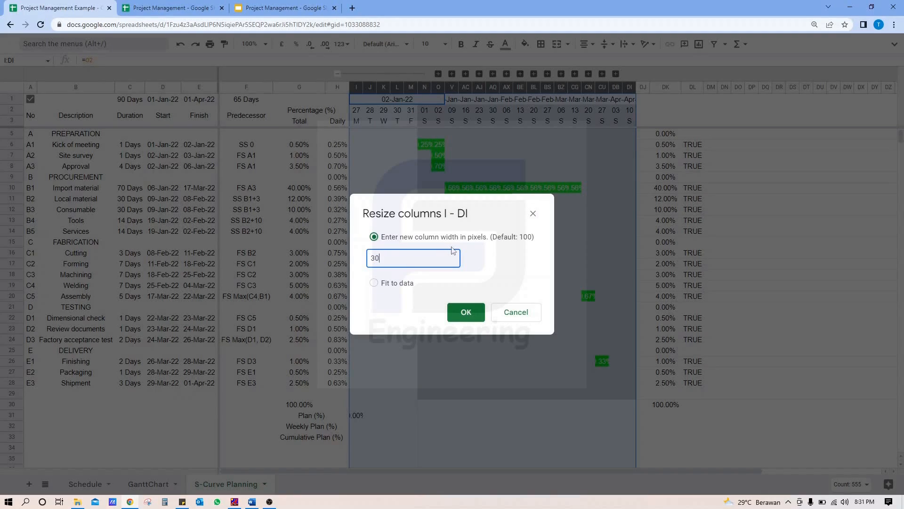
click(465, 313)
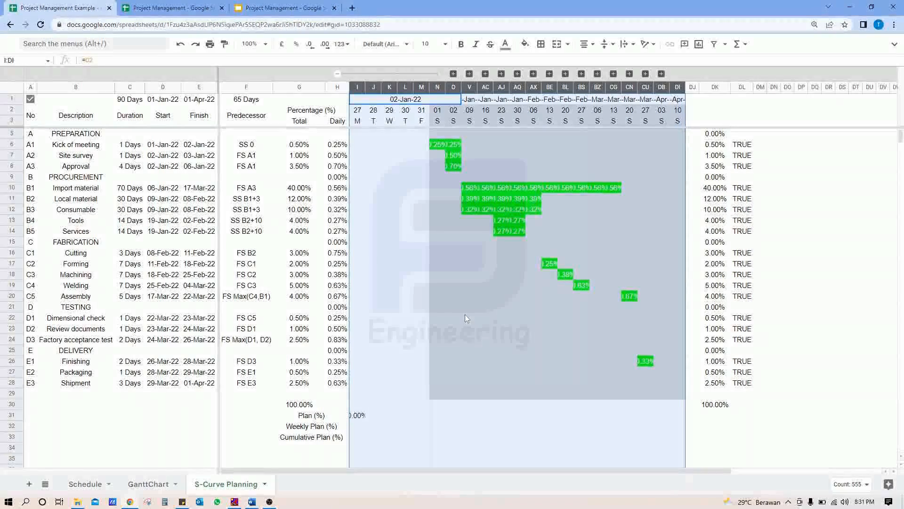
right_click(678, 88)
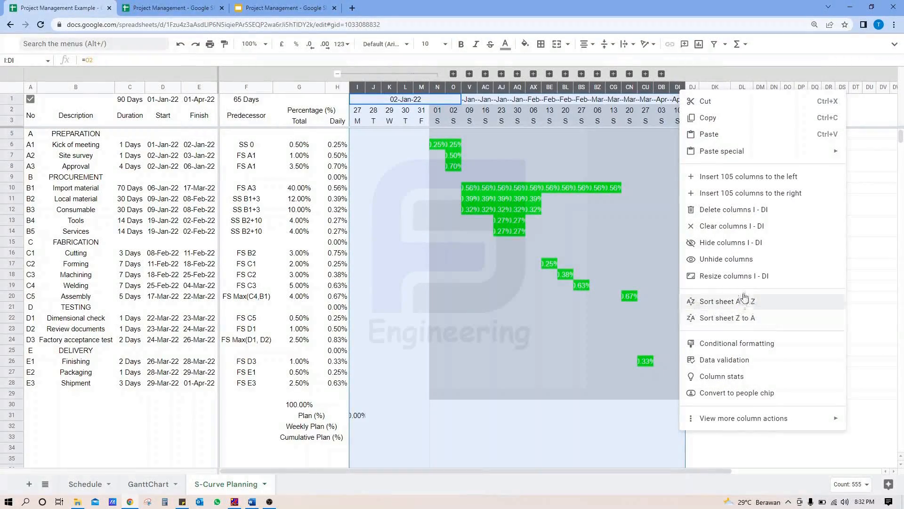
click(743, 277)
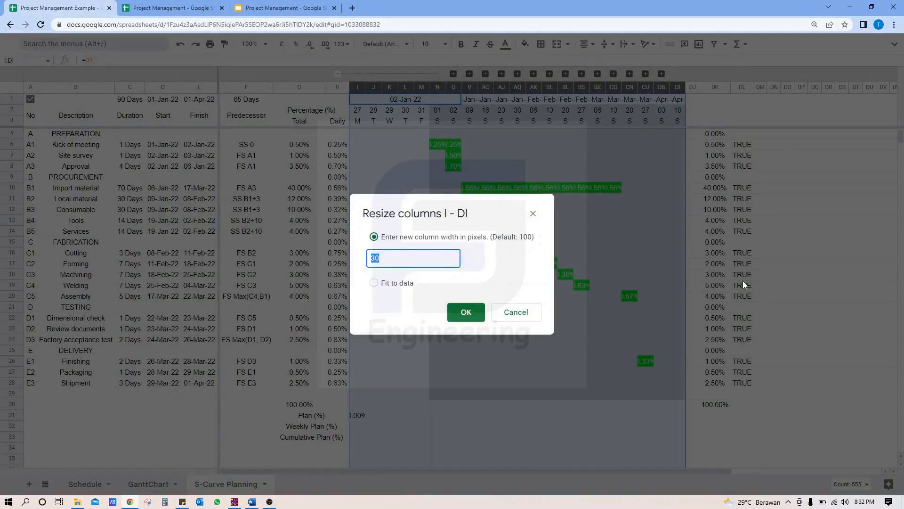
text(45)
key(Return)
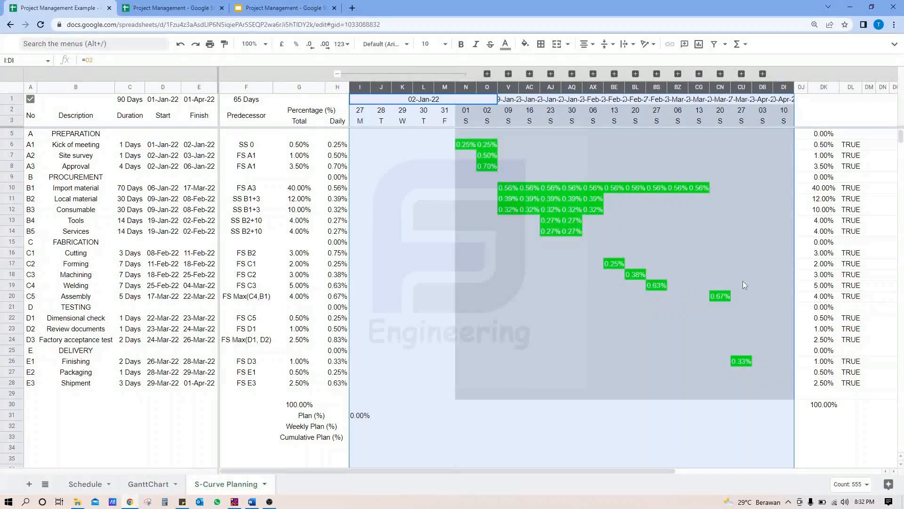
Copy the Plan (%) formula from I31 across J31:DI31.
click(359, 414)
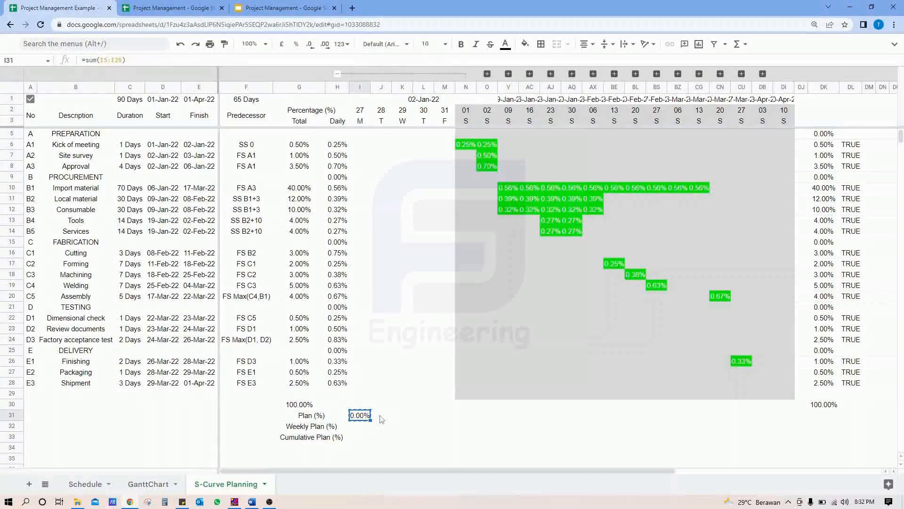
shift+click(792, 421)
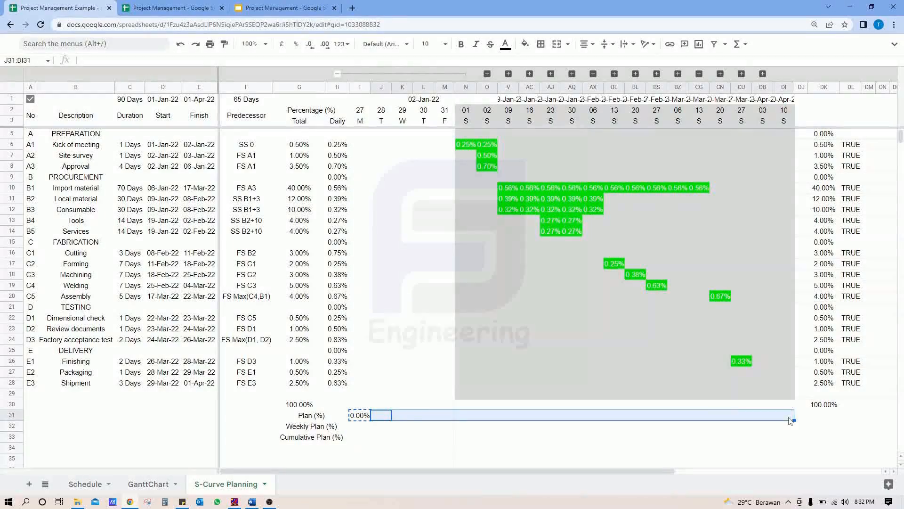
key(ctrl+v)
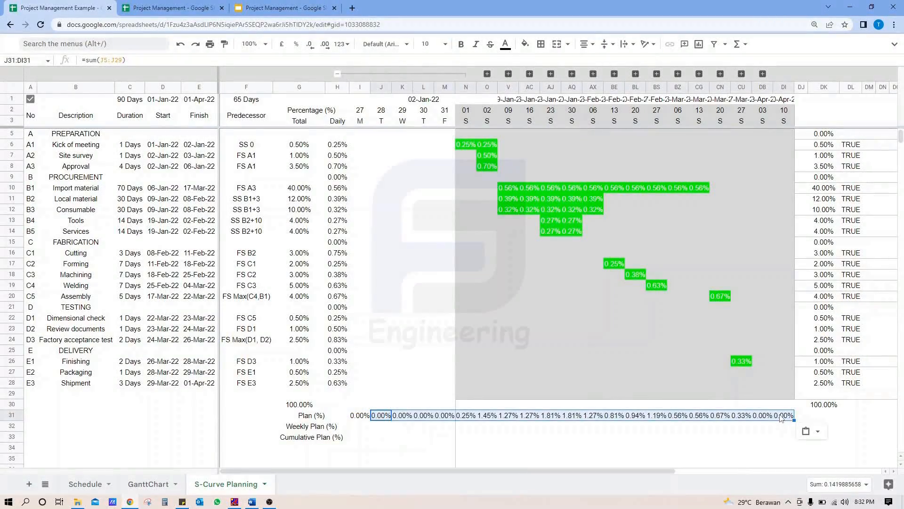
click(782, 417)
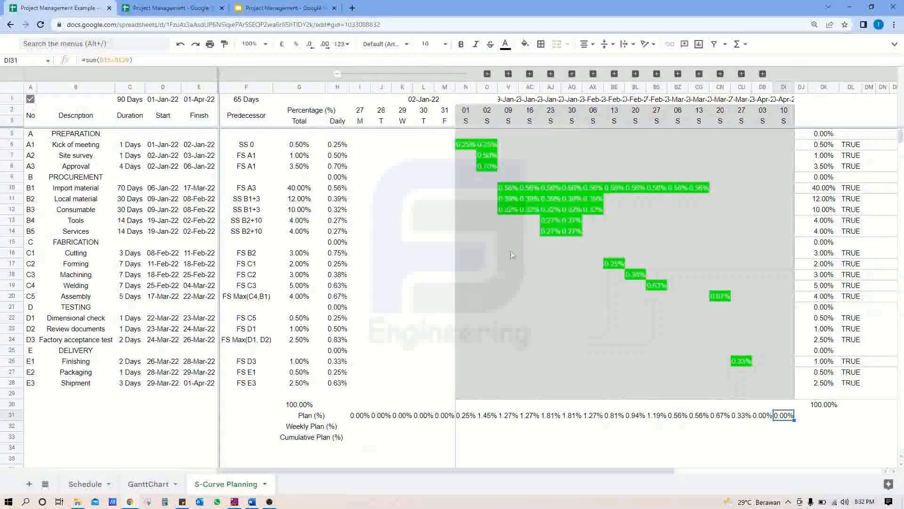
Expand the collapsed days of the 09-Jan-22 week and enter =sum(I31:O31) in I32 for the first week's plan.
click(487, 74)
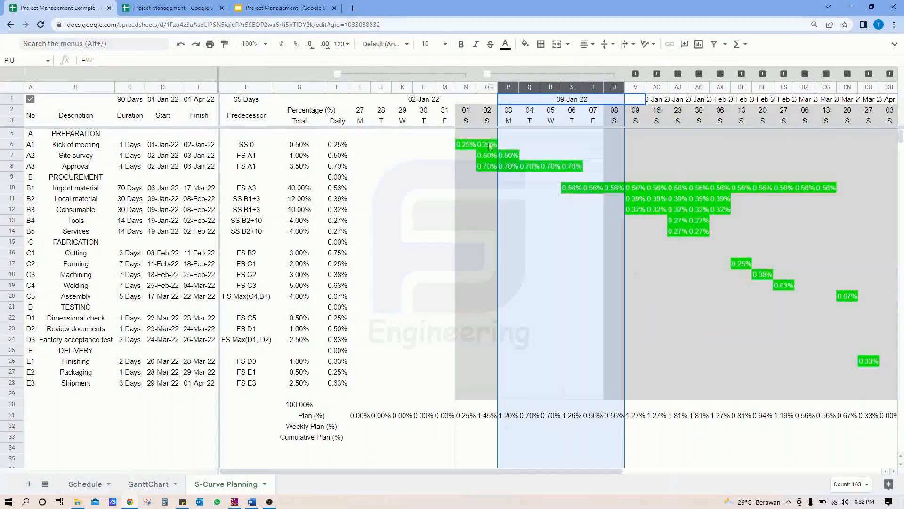
click(365, 427)
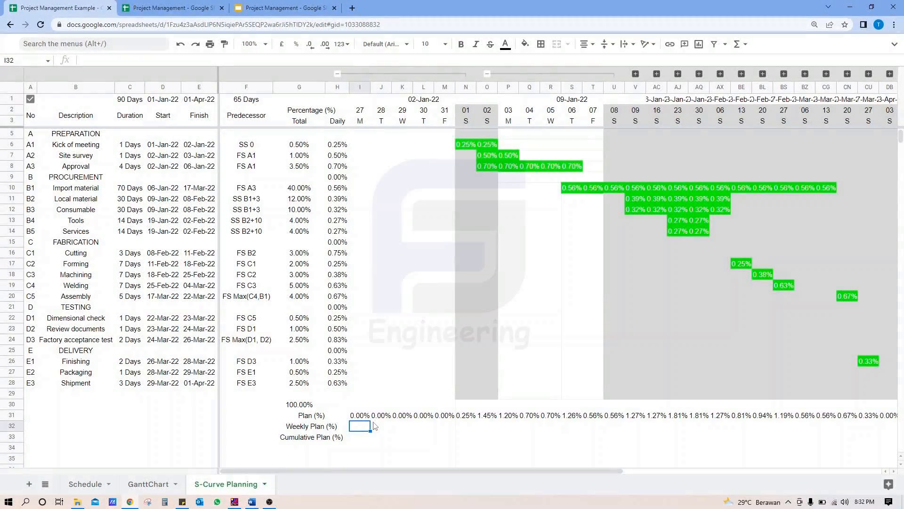
text(=sum)
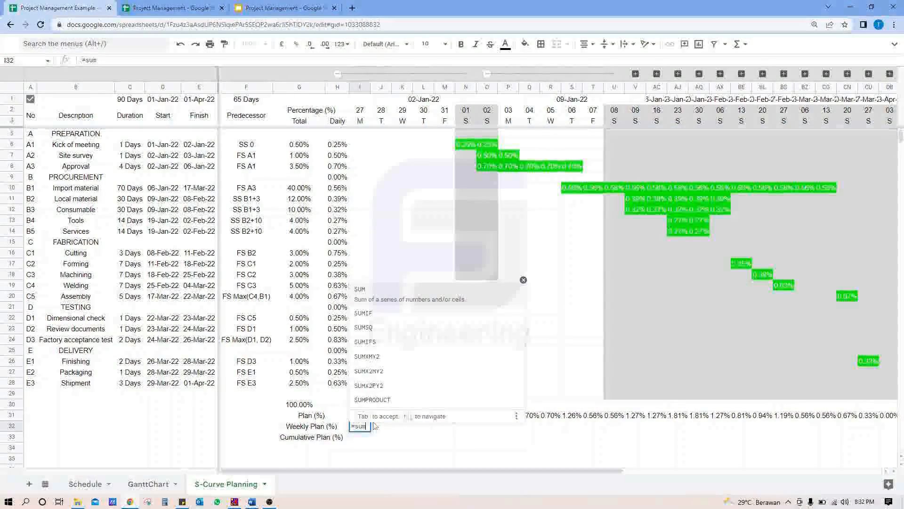
text(()
key(Up)
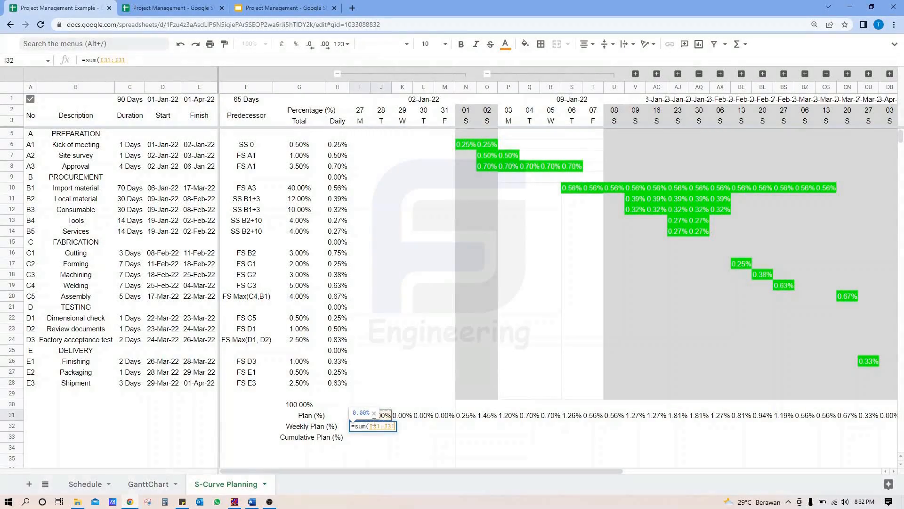
key(shift+Right)
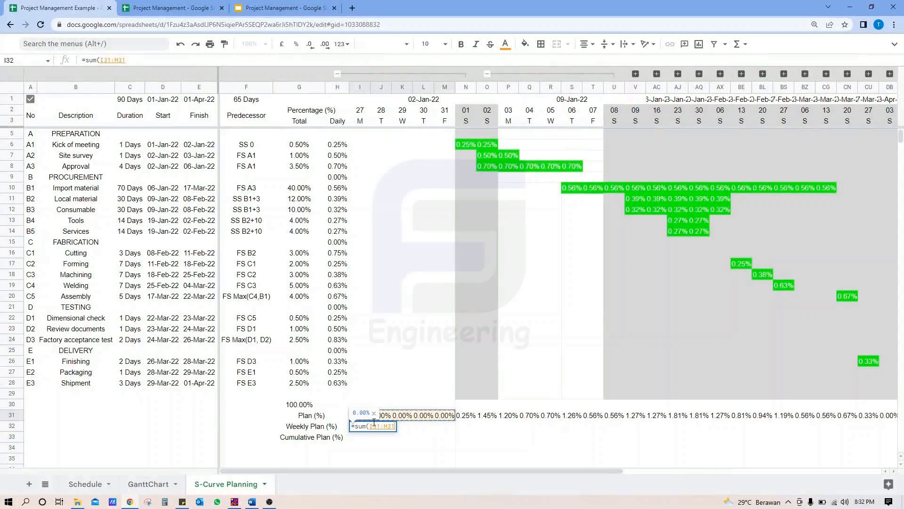
key(shift+Right)
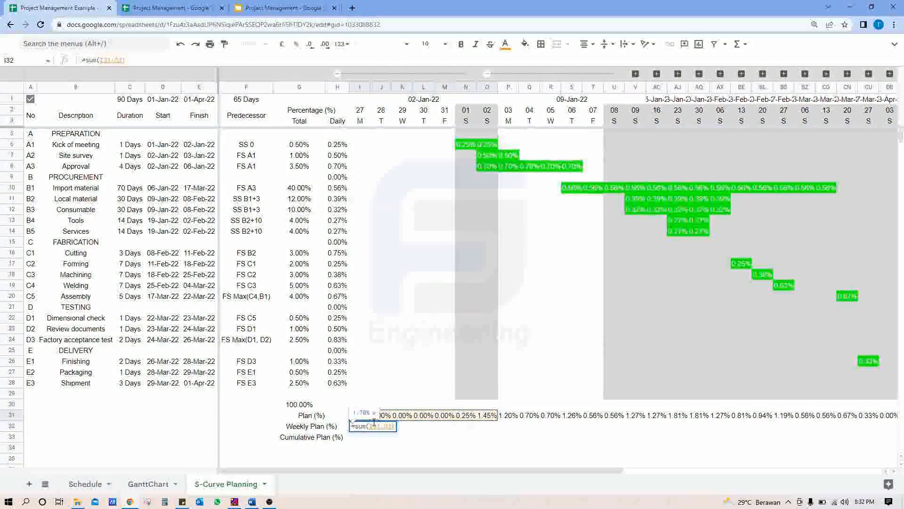
key(Return)
Merge I32:O32 so the first Weekly Plan (%) value spans its week.
key(Down)
key(Up)
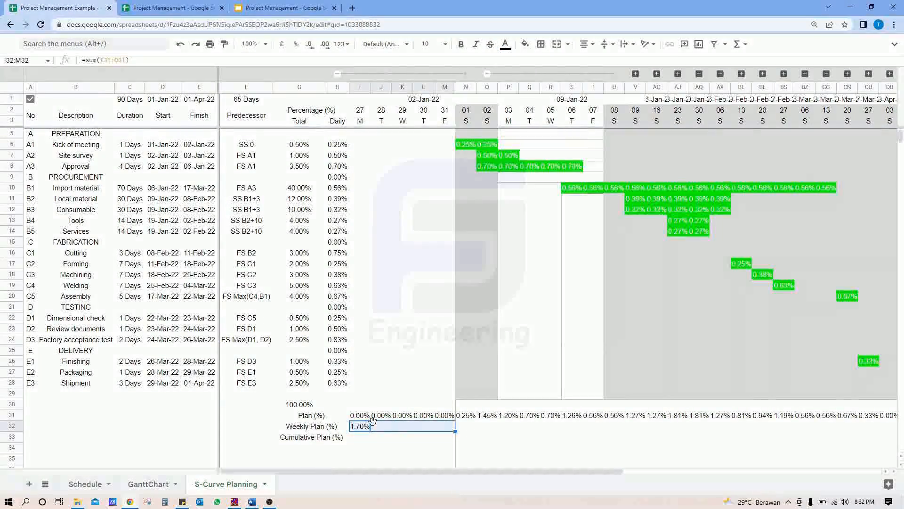
key(shift+Right)
key(shift+Right)
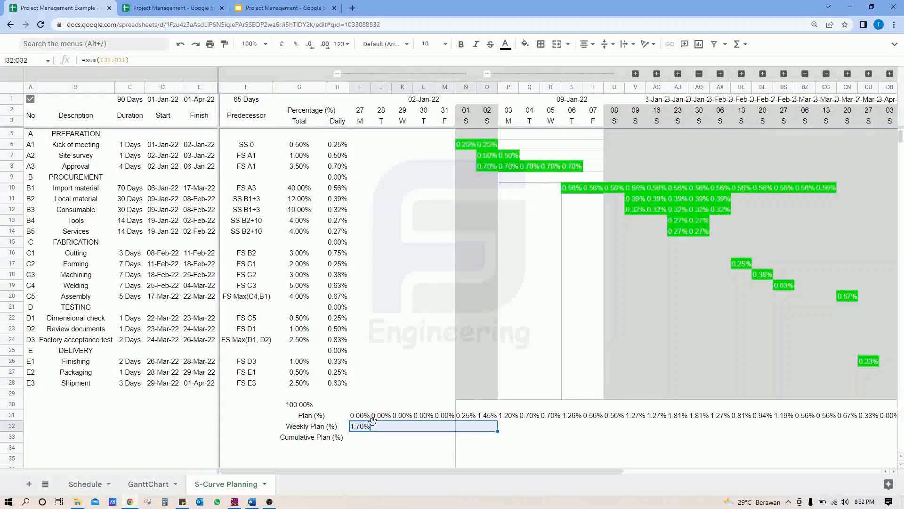
click(556, 44)
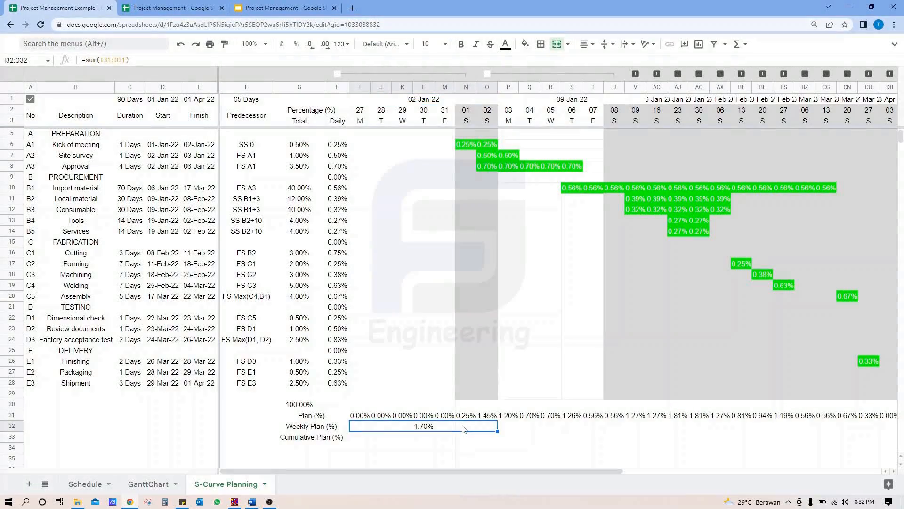
Copy the merged weekly sum from I32:O32 across P32:DI32 for the remaining weeks, then return to the row's start.
key(ctrl+c)
click(507, 426)
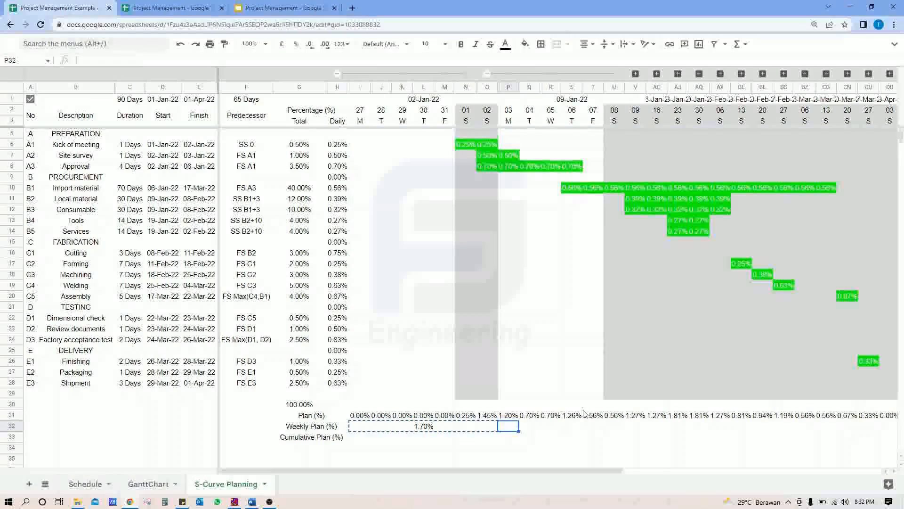
key(ctrl+shift+Right)
key(shift+Left)
key(shift+Left)
key(shift+Left)
key(shift+Left)
key(shift+Left)
key(shift+Left)
key(shift+Left)
key(shift+Left)
key(shift+Left)
key(shift+Left)
key(shift+Left)
key(shift+Left)
key(shift+Left)
key(shift+Left)
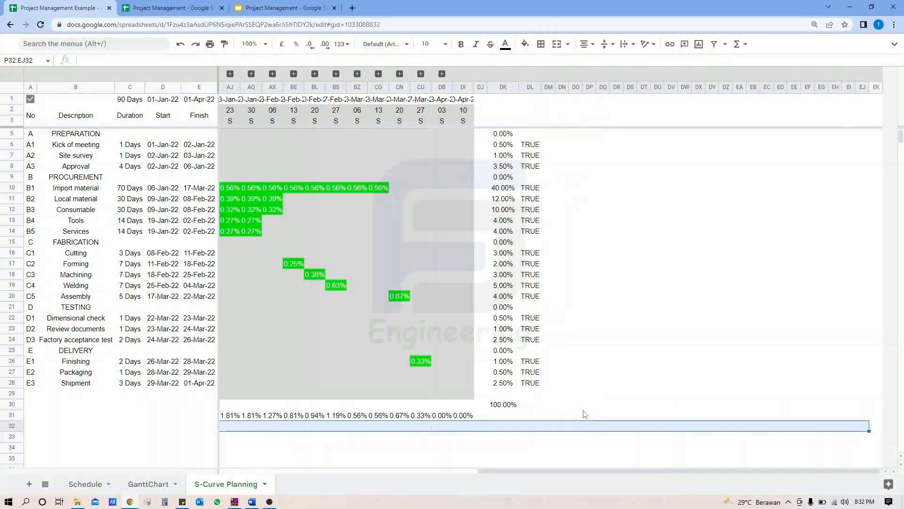
key(shift+Left)
key(shift+Left)
key(shift+Left)
key(shift+Left)
key(shift+Left)
key(shift+Left)
key(shift+Left)
key(shift+Left)
key(shift+Left)
key(shift+Left)
key(shift+Left)
key(shift+Left)
key(shift+Left)
key(shift+Left)
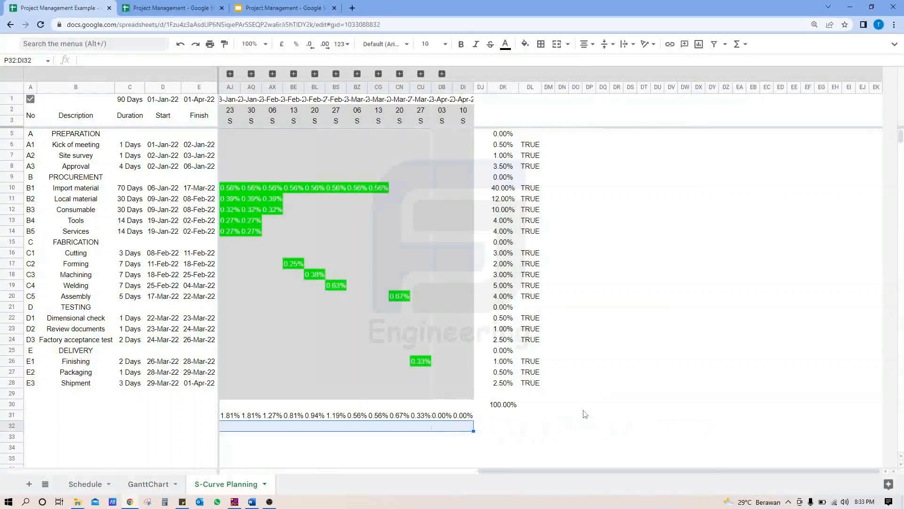
key(Left)
key(Left)
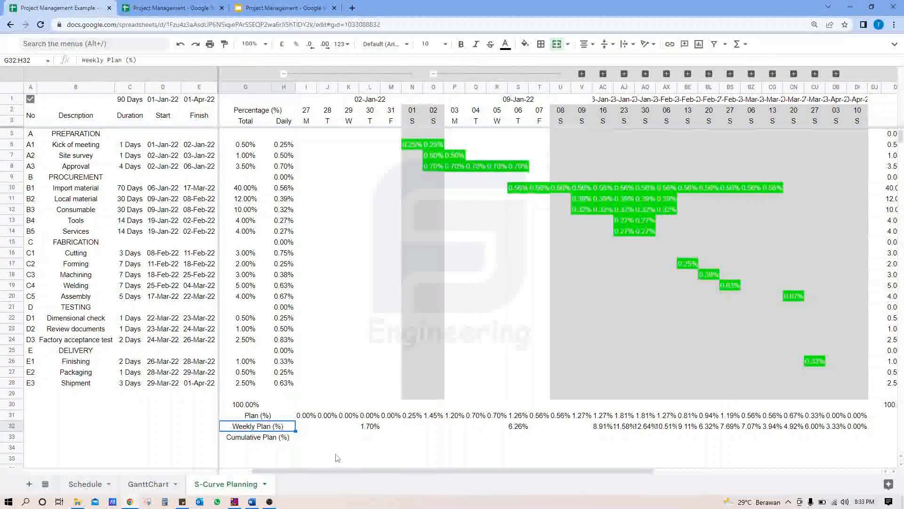
Start the Cumulative Plan (%) row with =I31 in I33, and in J33 add that day's plan to I33.
click(311, 438)
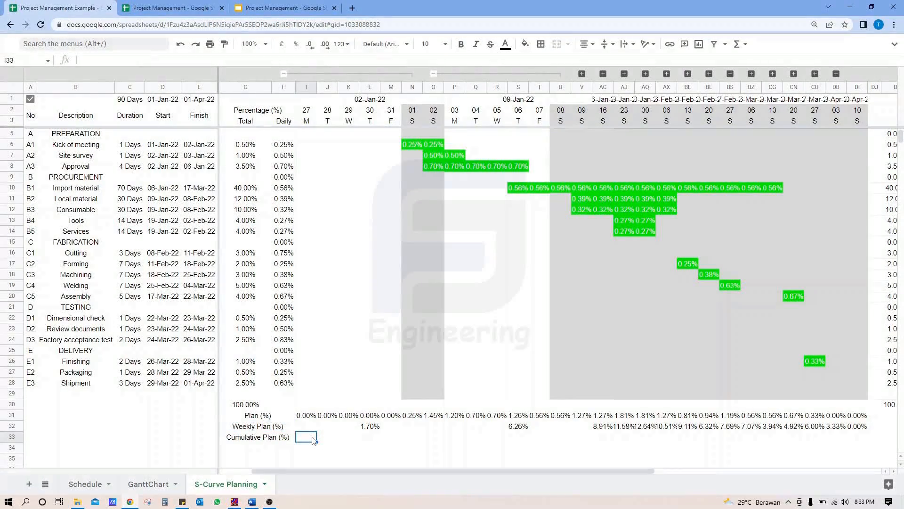
text(=I31)
key(Return)
key(Right)
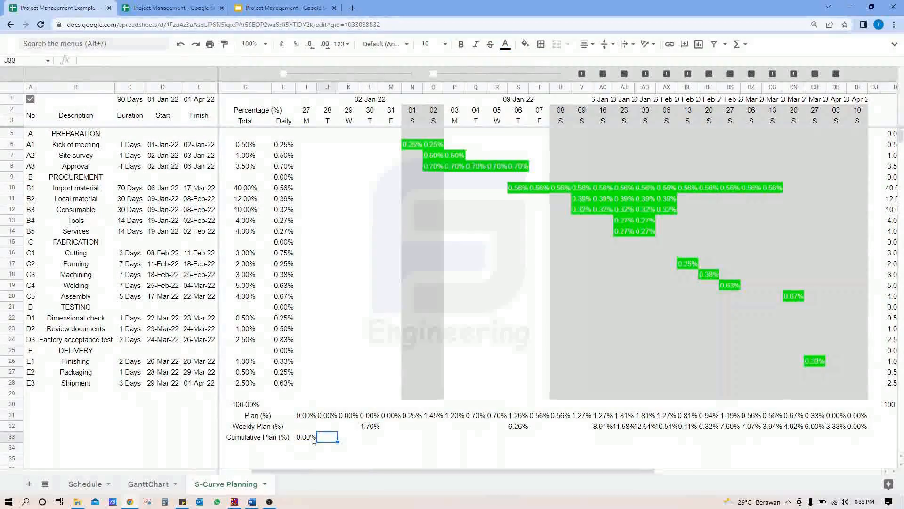
text(=)
click(313, 438)
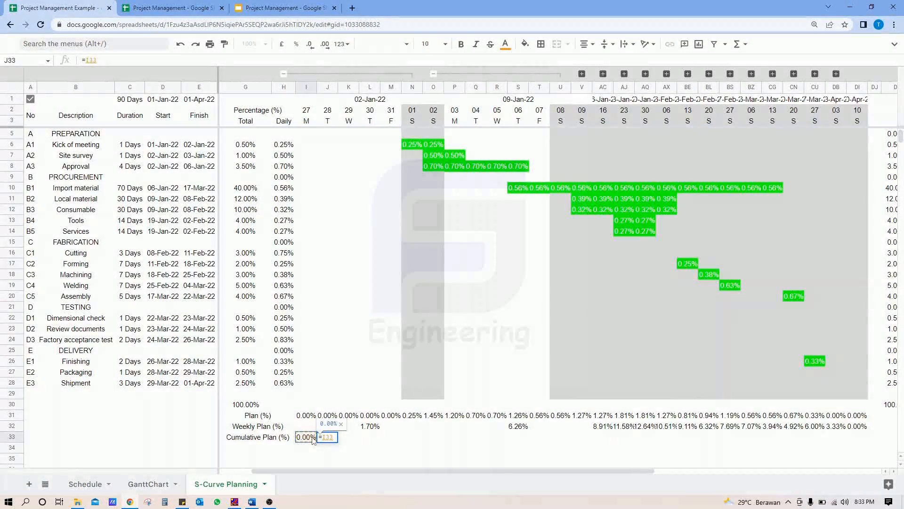
text(+)
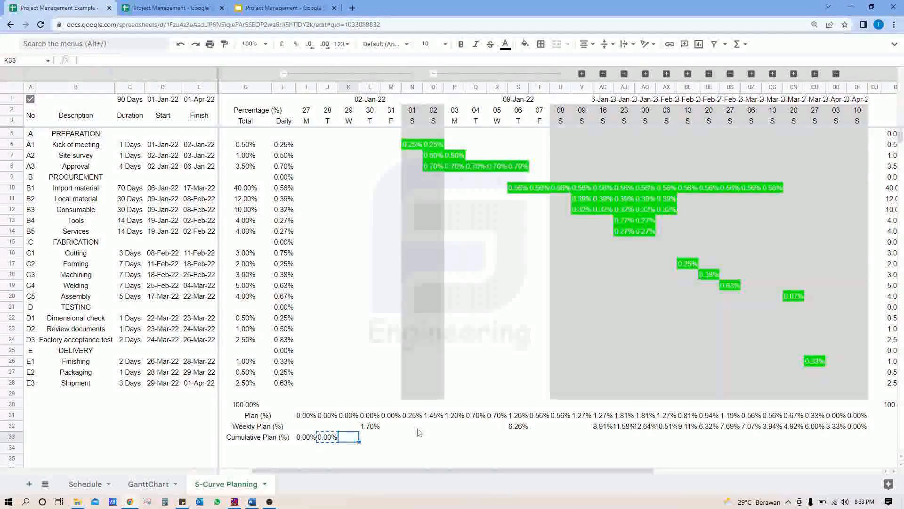
Copy the running-total formula from J33 across K33:DI33 to fill the Cumulative Plan (%) row.
key(shift+Right)
key(shift+Right)
key(shift+Right)
key(shift+Right)
key(shift+Right)
key(shift+Right)
key(shift+Right)
key(shift+Right)
key(shift+Right)
key(shift+Right)
key(shift+Right)
key(shift+Right)
key(shift+Right)
key(shift+Right)
key(shift+Right)
key(shift+Right)
key(shift+Right)
key(shift+Right)
key(shift+Right)
key(shift+Right)
key(shift+Right)
key(shift+Right)
key(shift+Right)
key(shift+Right)
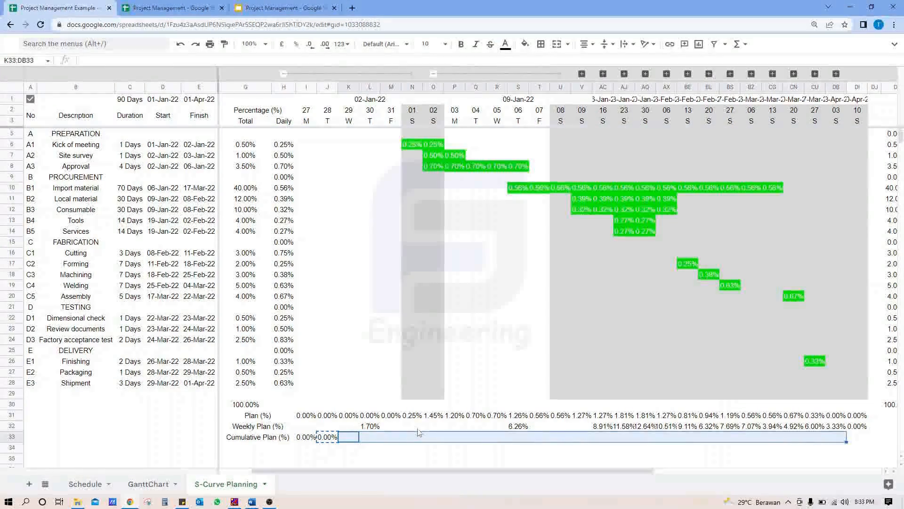
key(ctrl+v)
key(ctrl+Right)
drag(654, 475, 727, 475)
drag(386, 471, 323, 471)
click(304, 87)
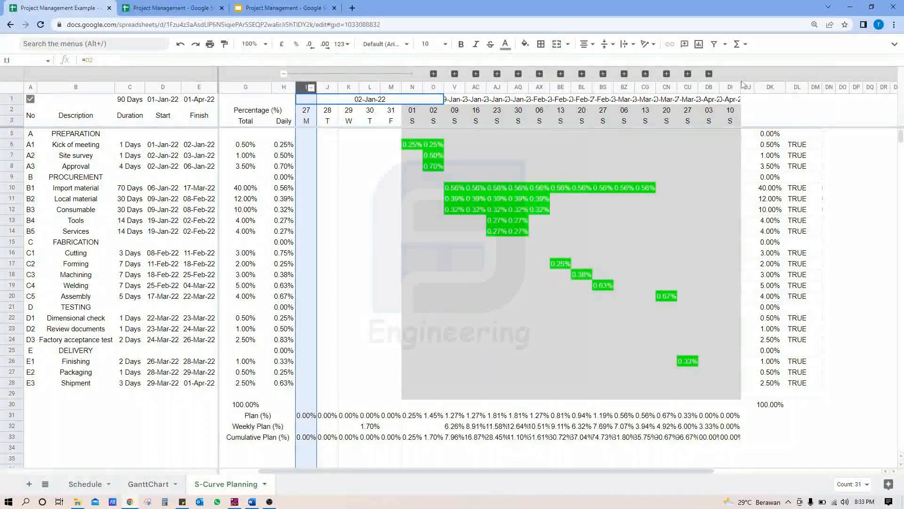
shift+click(729, 88)
right_click(730, 88)
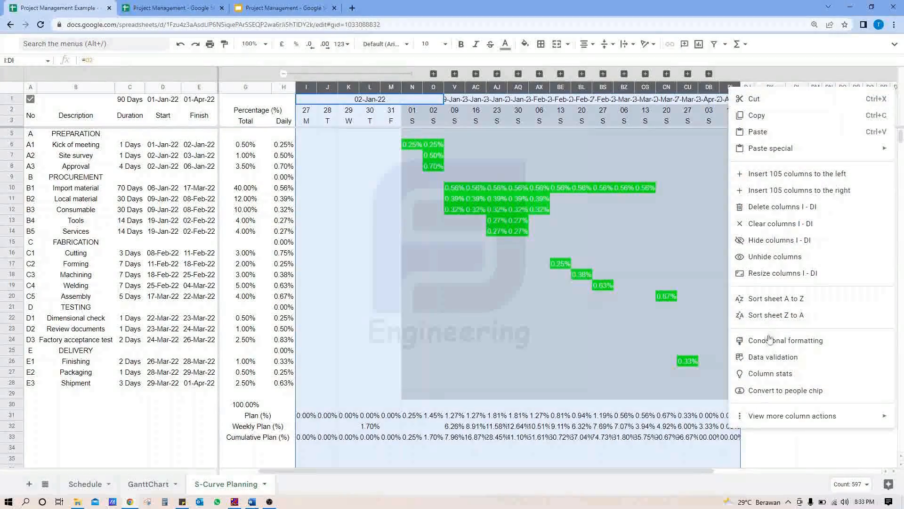
click(561, 253)
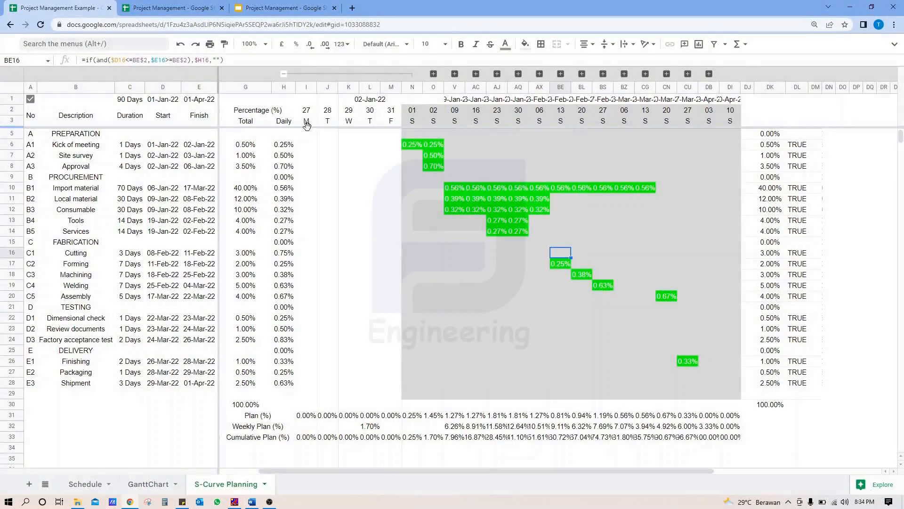
click(305, 135)
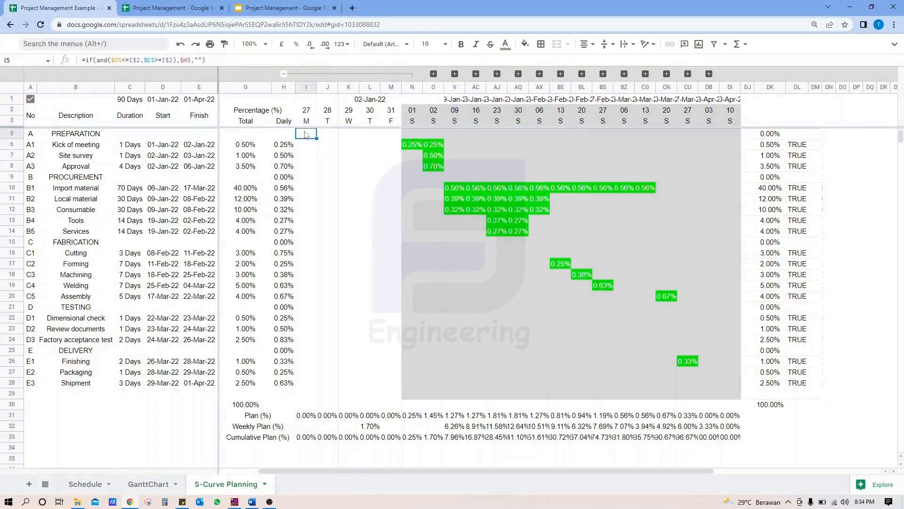
click(306, 100)
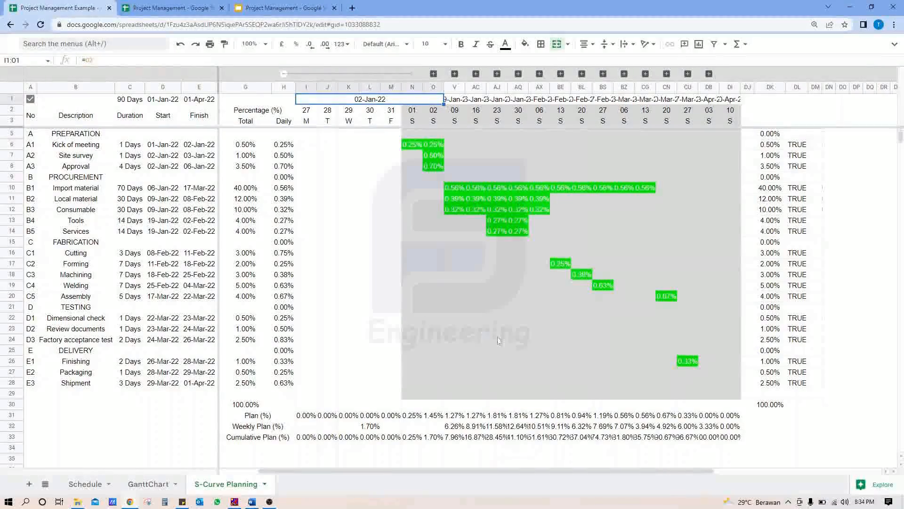
Set the font size of the daily distribution and plan rows, I5:DI33, to 8.
click(307, 135)
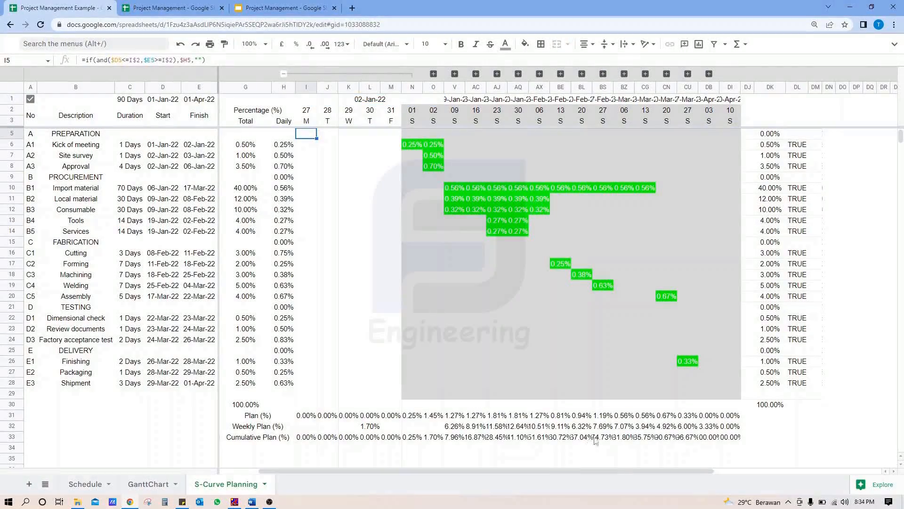
shift+click(734, 438)
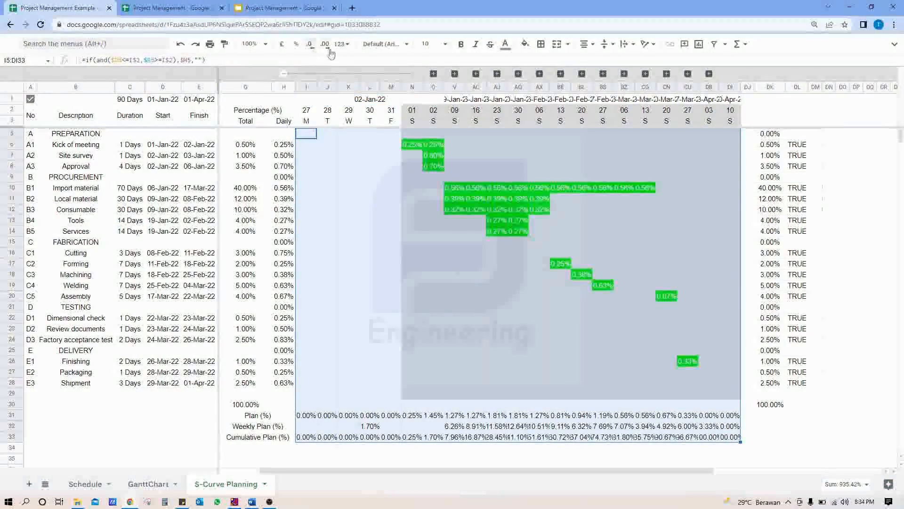
click(433, 45)
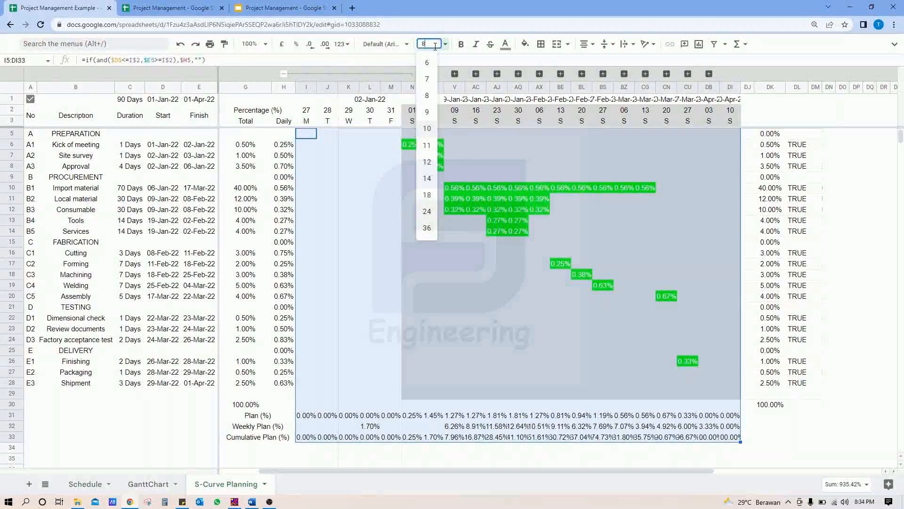
click(427, 95)
click(514, 308)
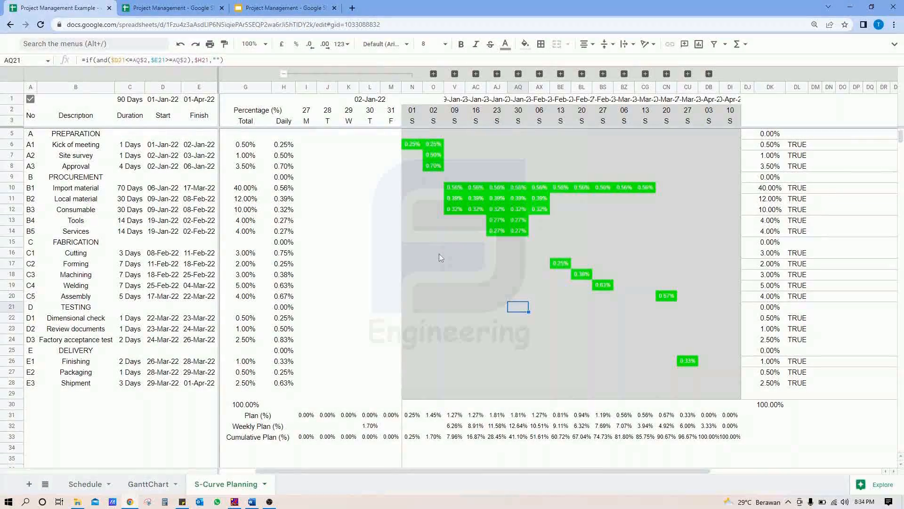
Collapse the 02-Jan-22 week and apply all borders to the three plan rows, G31:DI33.
click(284, 74)
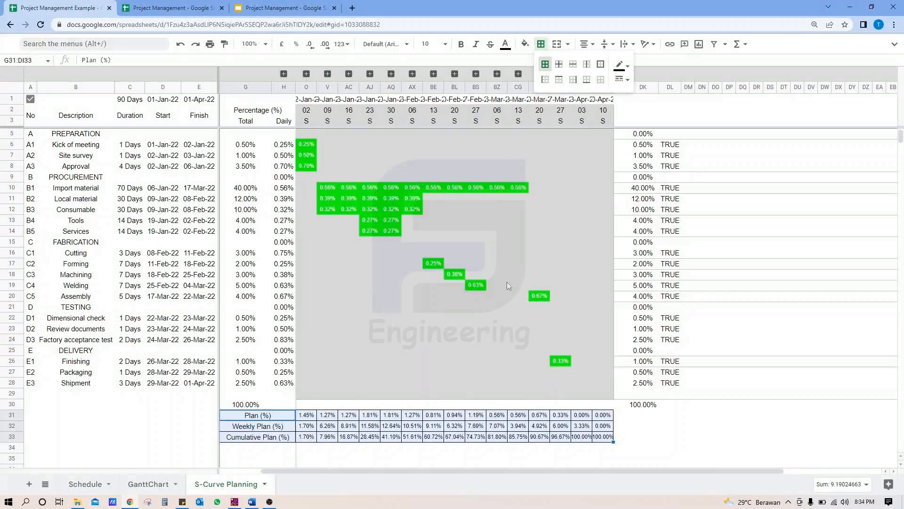
click(507, 284)
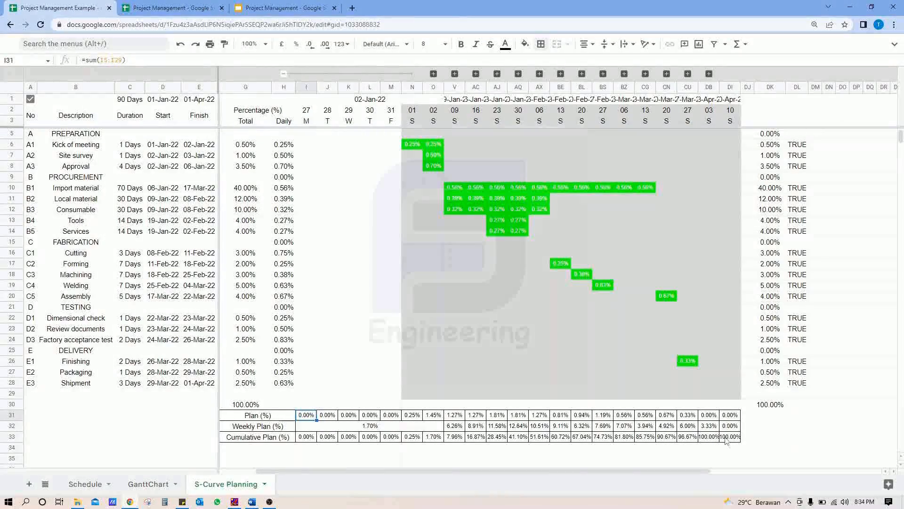
Insert a chart from I31:DI33 and change its type to a smooth line chart.
shift+click(728, 440)
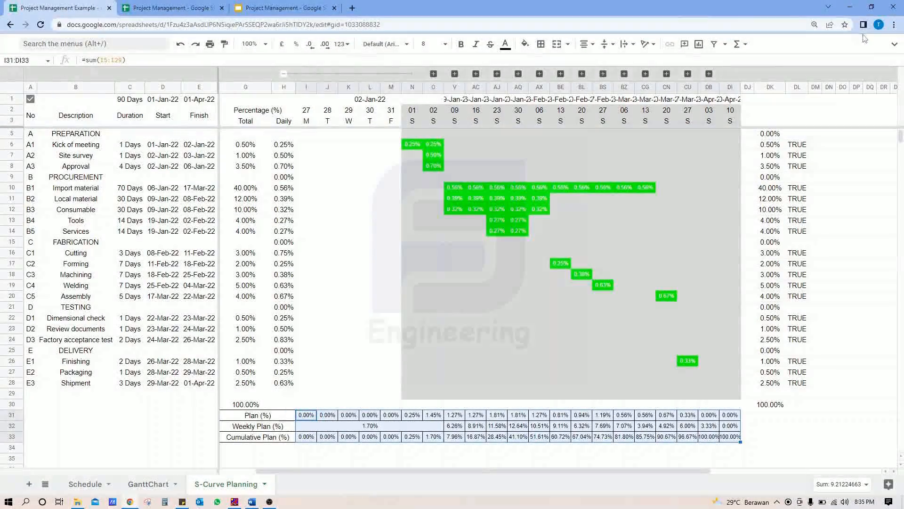
click(893, 46)
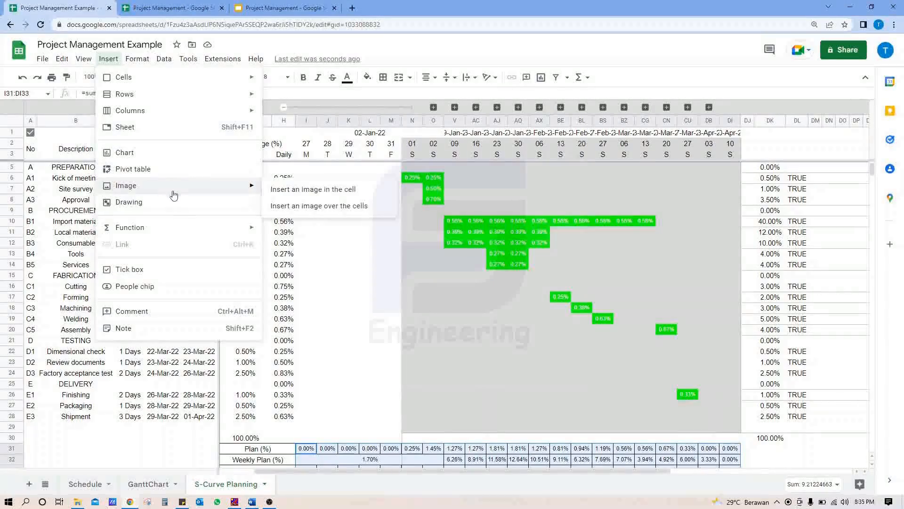
click(200, 160)
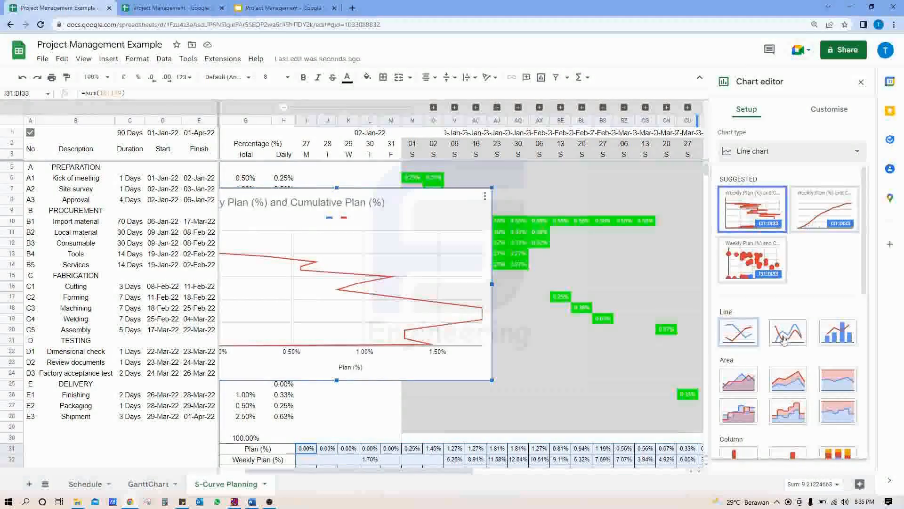
scroll(782, 291, down, 1)
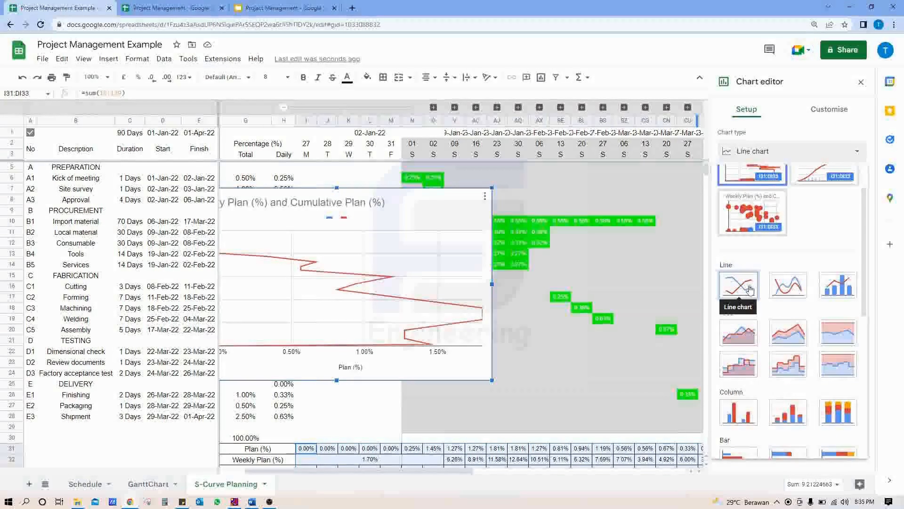
click(785, 286)
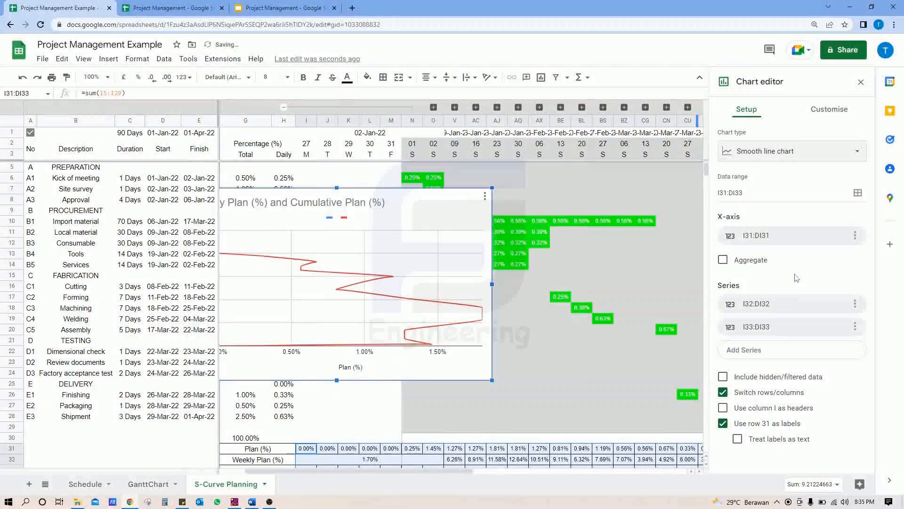
Remove the I31:DI31 X-axis and the I32:DI32 series from the chart, keeping only the I33:DI33 series.
drag(424, 198, 515, 188)
click(852, 237)
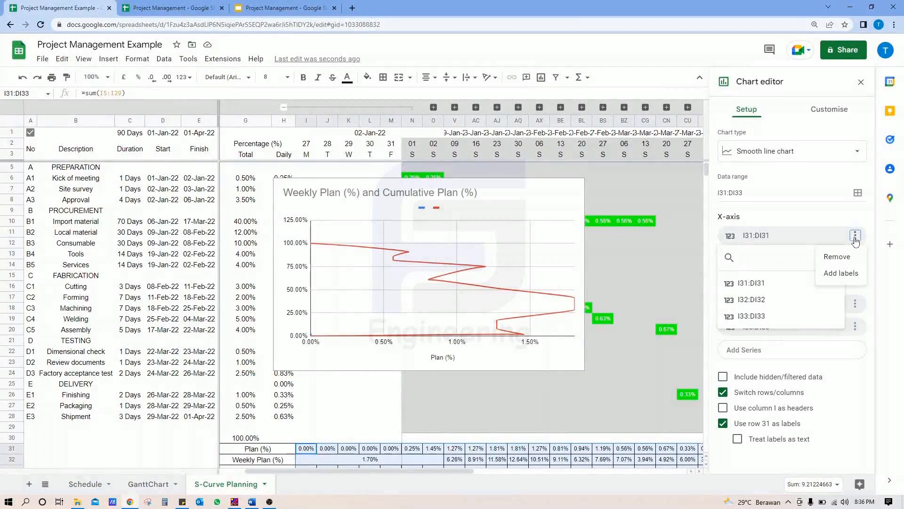
click(839, 257)
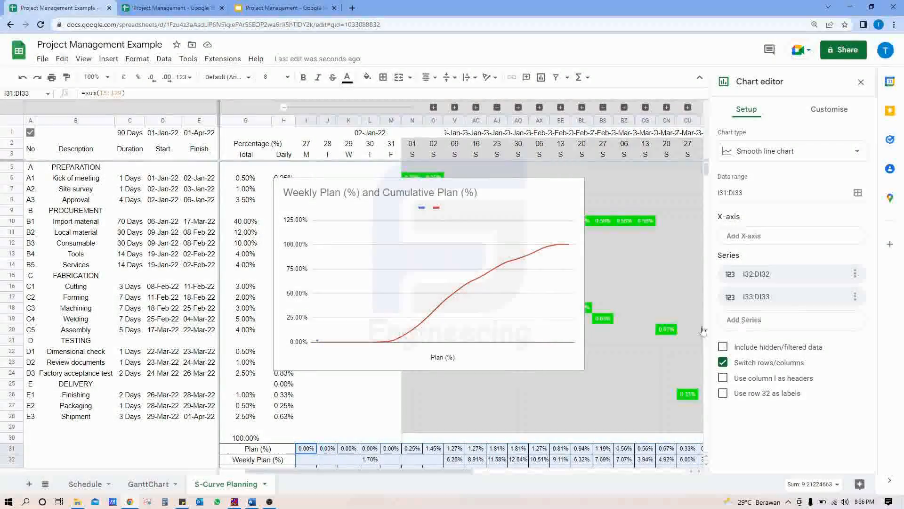
scroll(466, 385, down, 1)
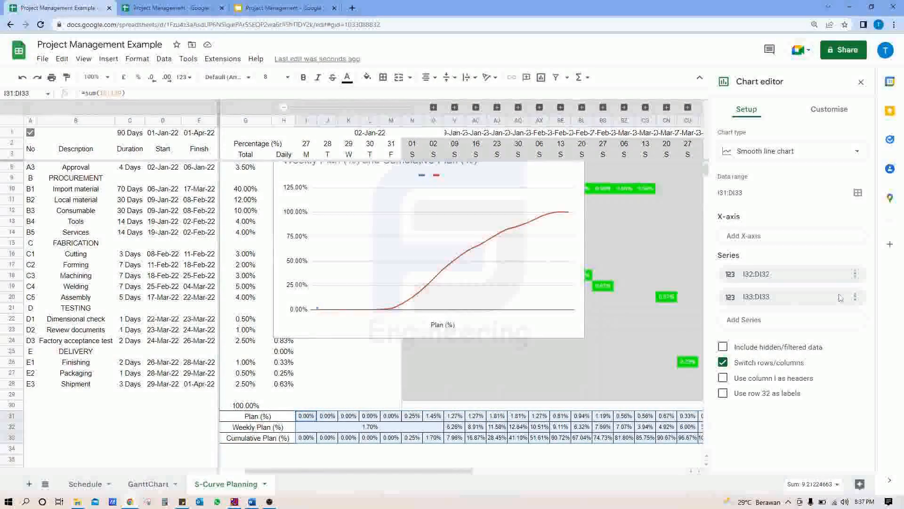
click(856, 273)
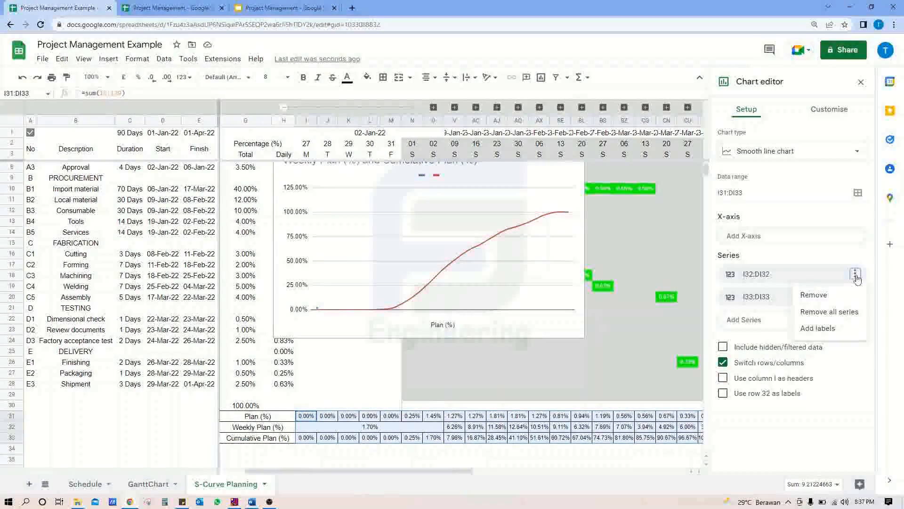
click(827, 301)
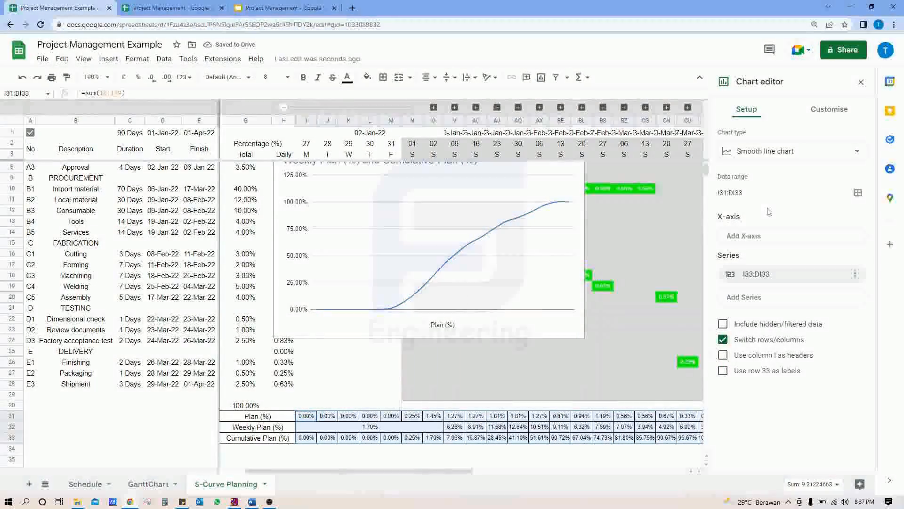
Move the chart over the daily distribution grid, just above the Plan (%) row.
click(505, 210)
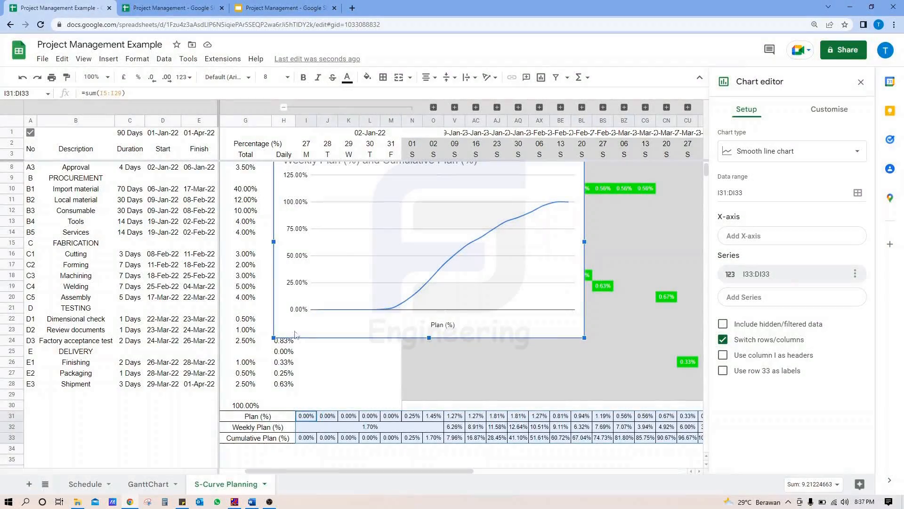
drag(300, 333, 332, 363)
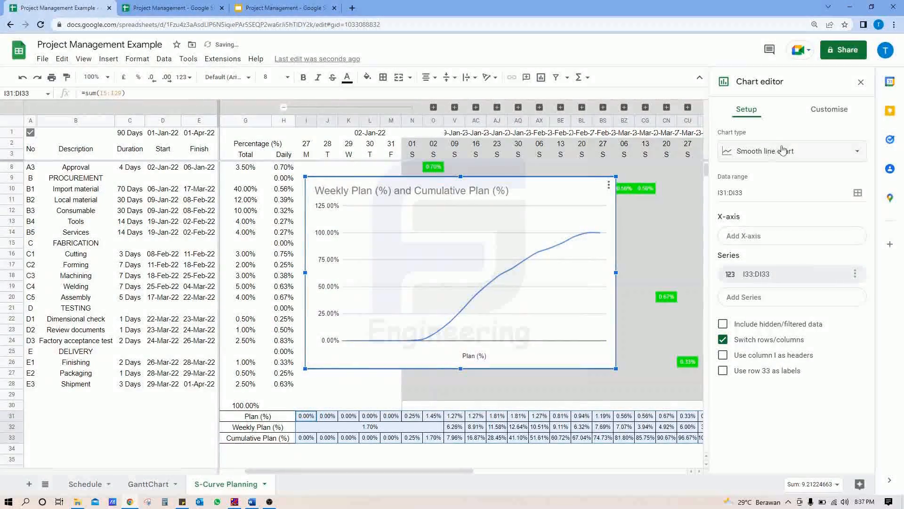
Make the chart's background transparent and set its border colour to None, with the chart stretched over the collapsed weekly columns.
click(827, 115)
click(755, 139)
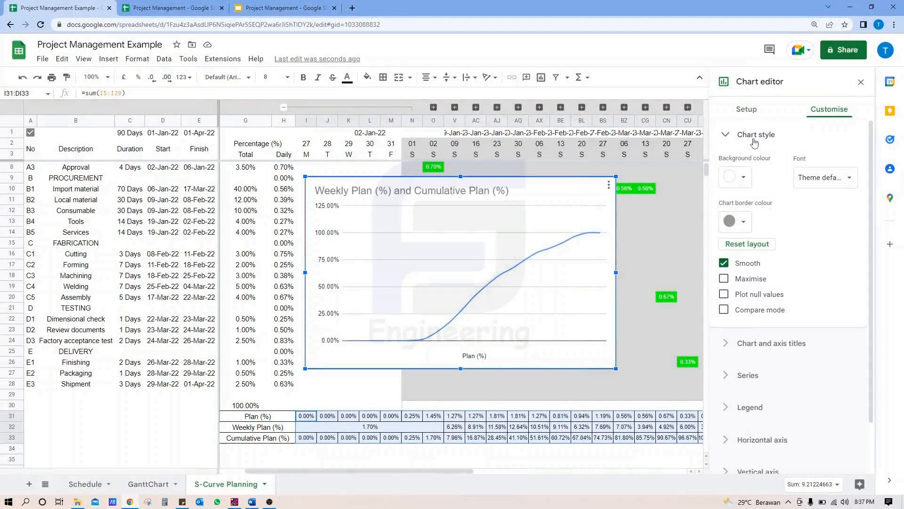
click(746, 183)
click(772, 366)
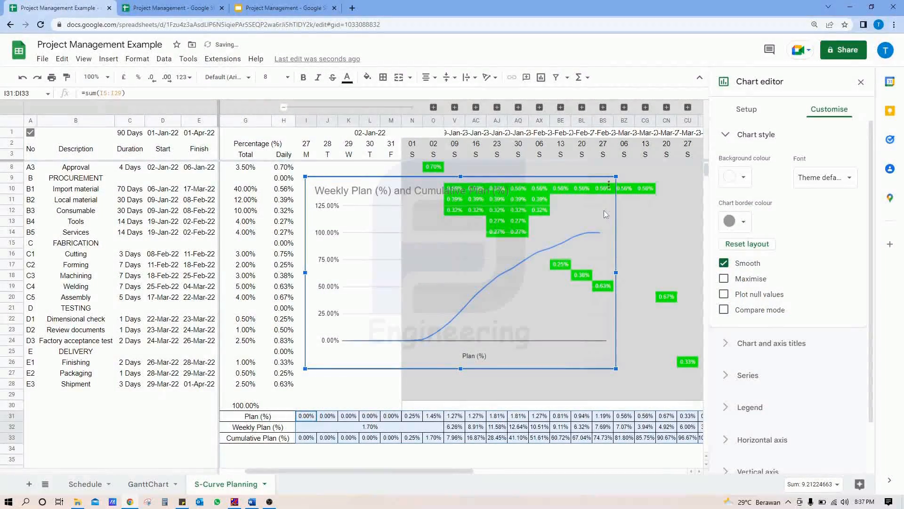
click(737, 222)
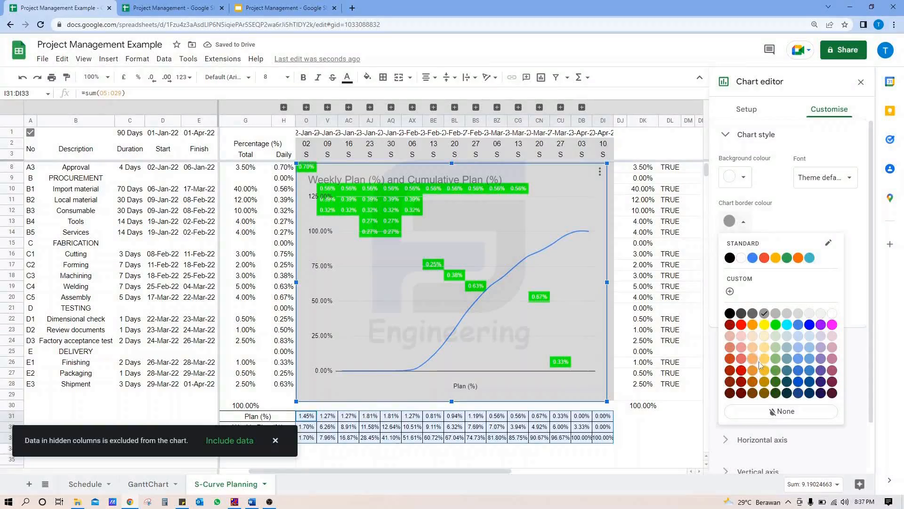
click(782, 411)
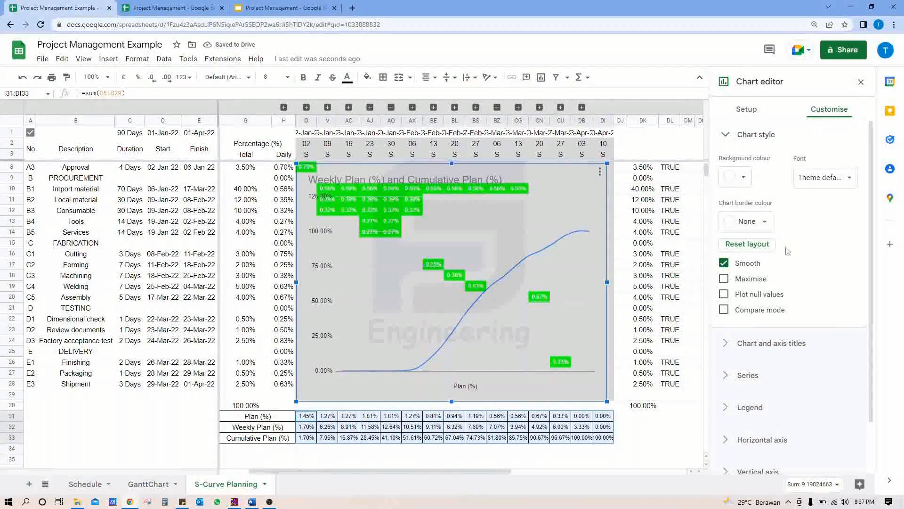
Try the chart with Maximise on and Smooth off, and restore both options.
click(724, 279)
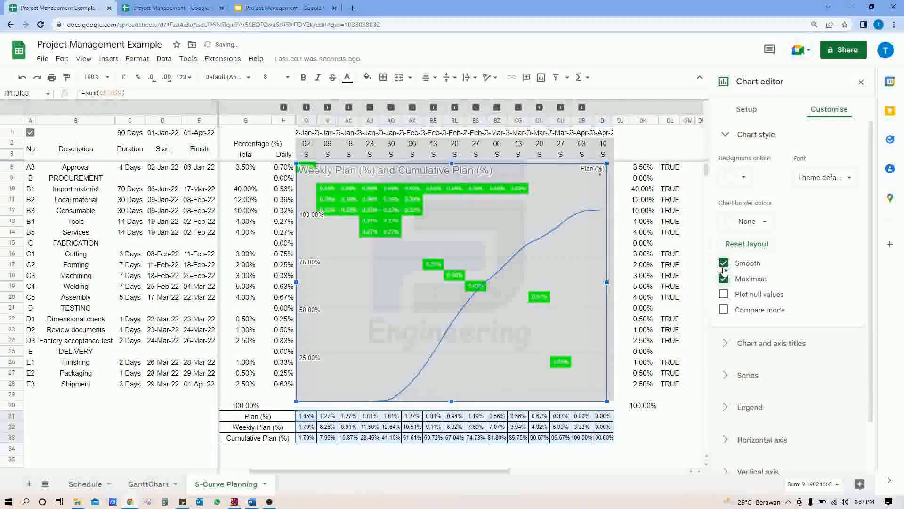
click(724, 264)
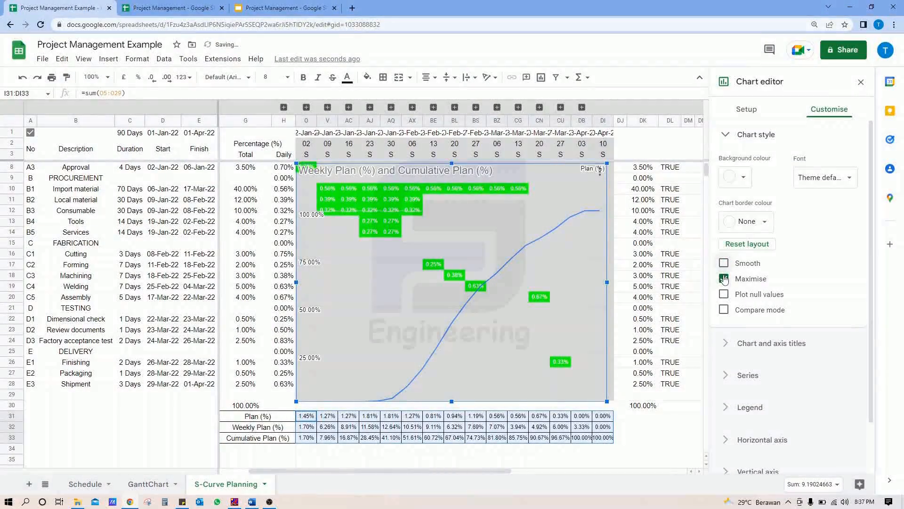
click(724, 263)
click(725, 279)
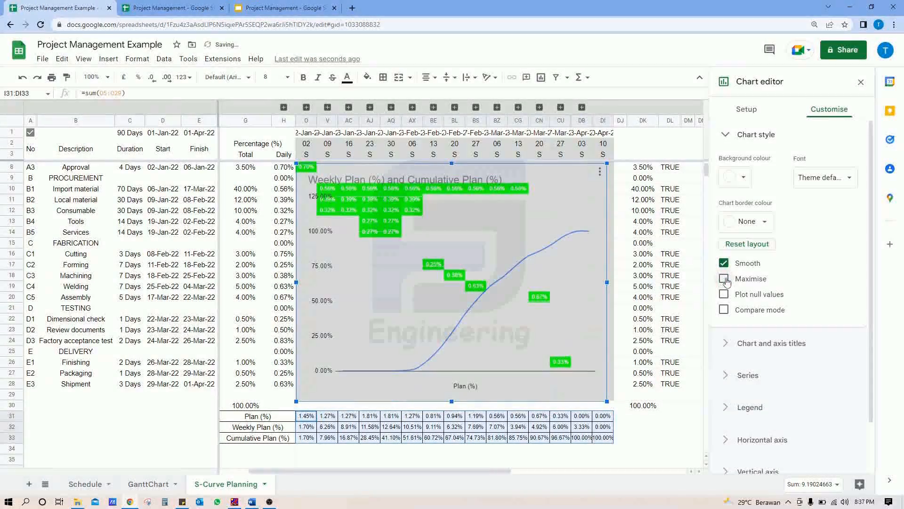
Maximise the plot within the chart area and remove the chart title.
click(725, 279)
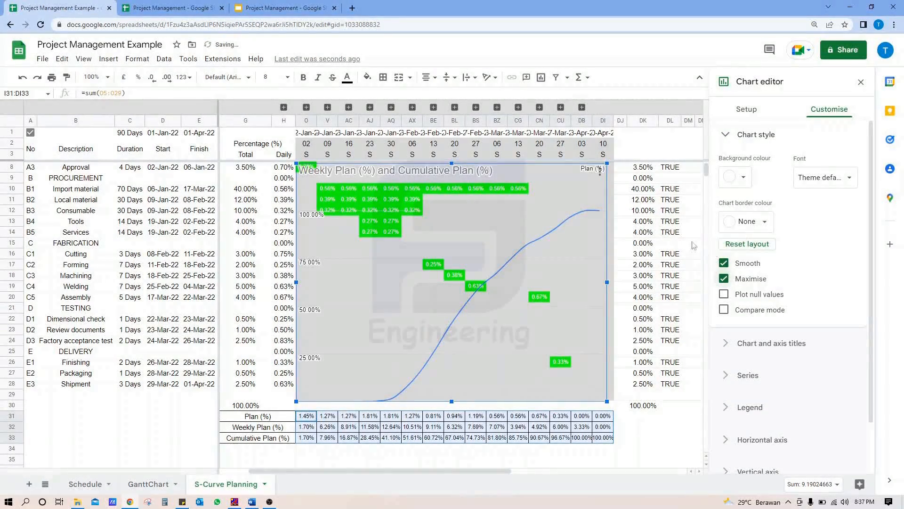
click(774, 343)
drag(724, 244, 865, 247)
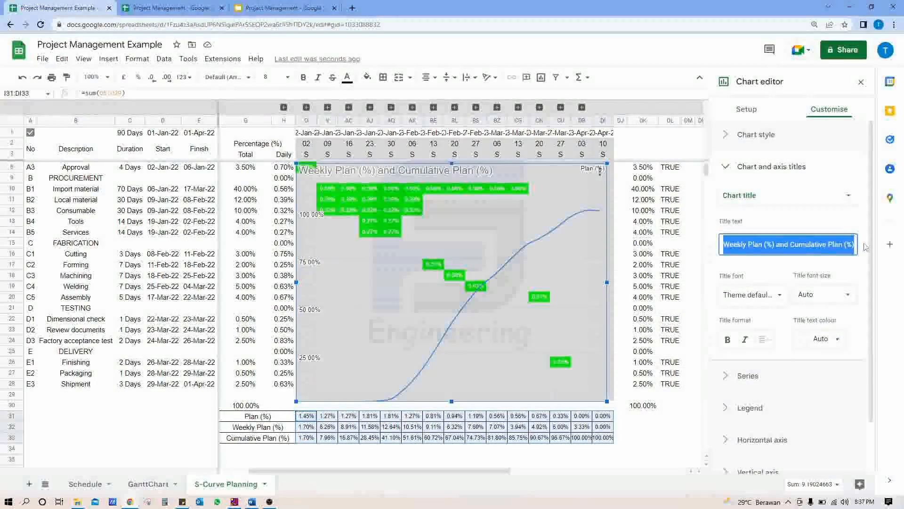
key(BackSpace)
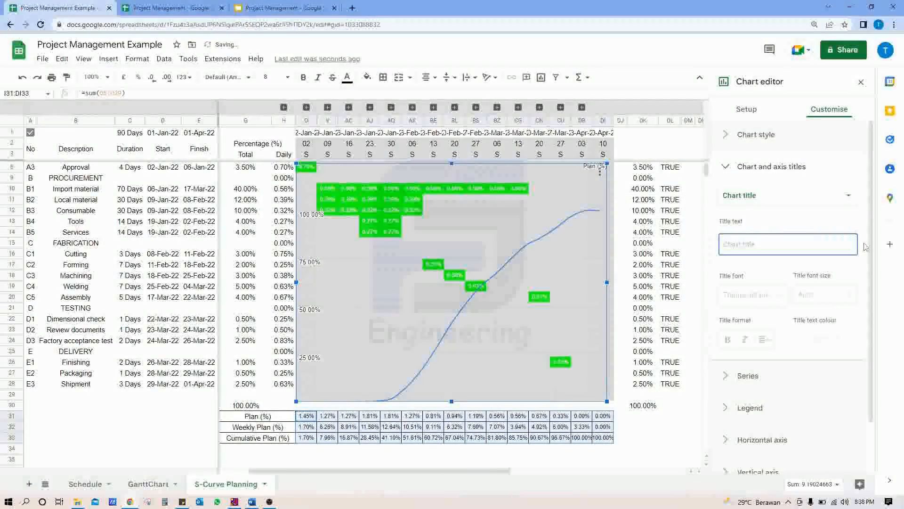
click(774, 273)
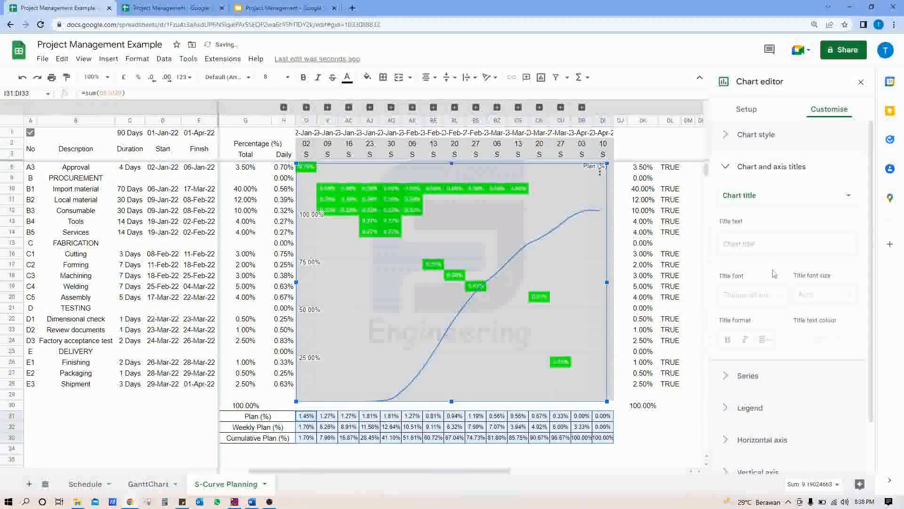
Try data labels, a trend line and error bars on the line series, with its point size at 10px.
scroll(767, 269, down, 2)
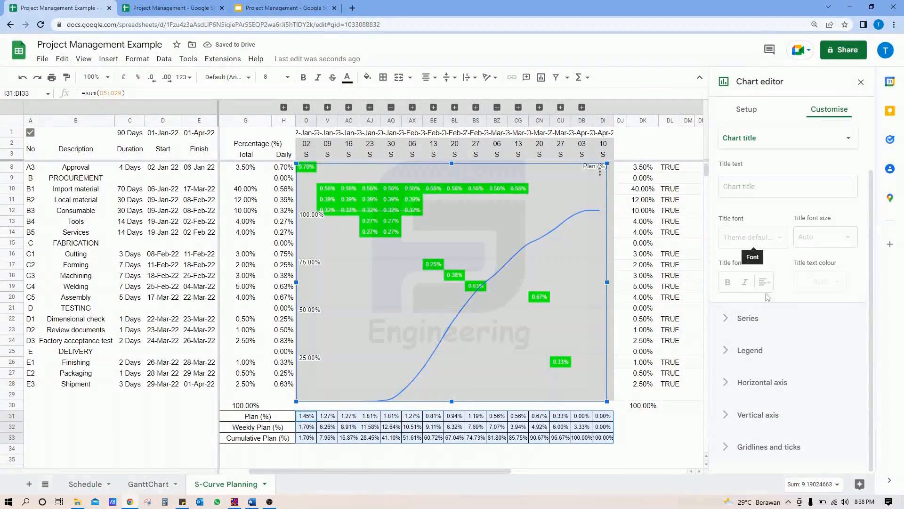
click(750, 318)
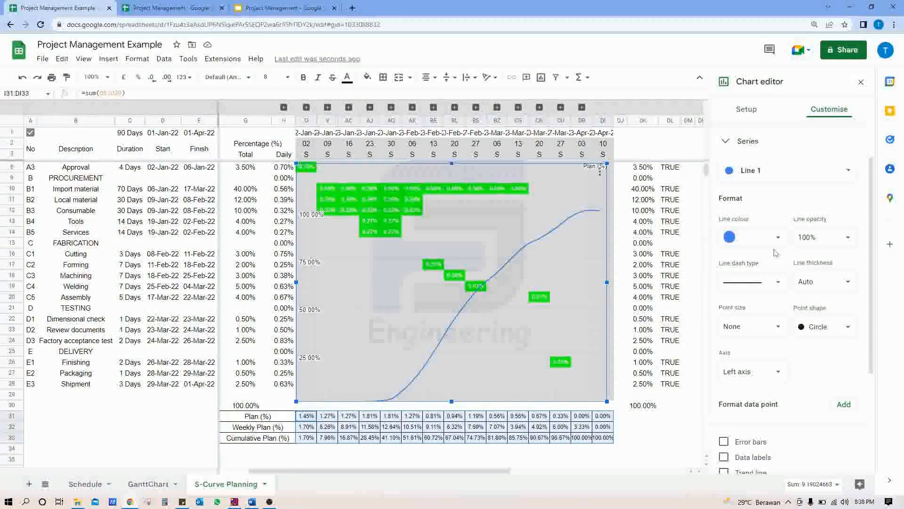
scroll(744, 233, down, 1)
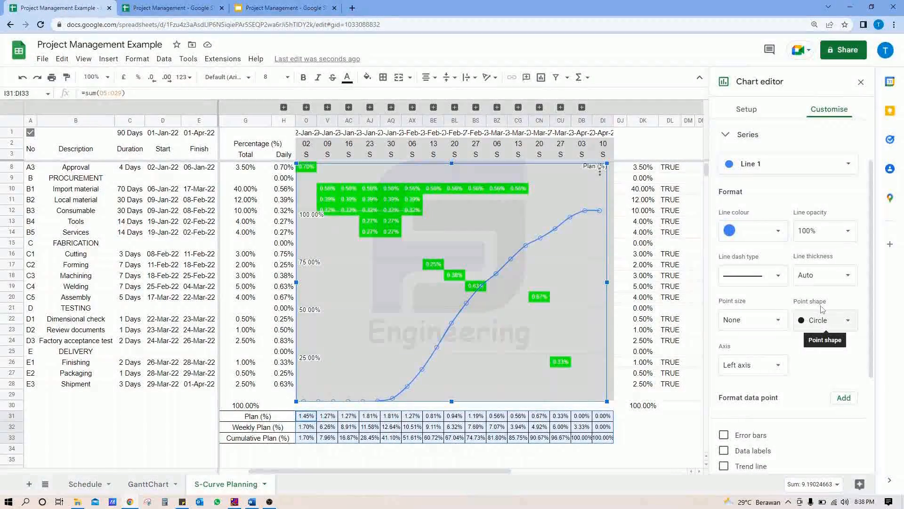
scroll(819, 311, down, 3)
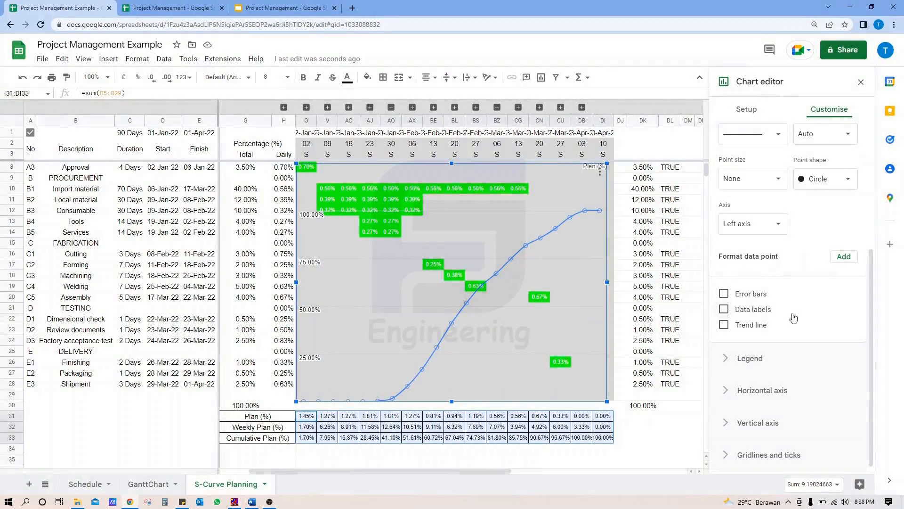
click(724, 309)
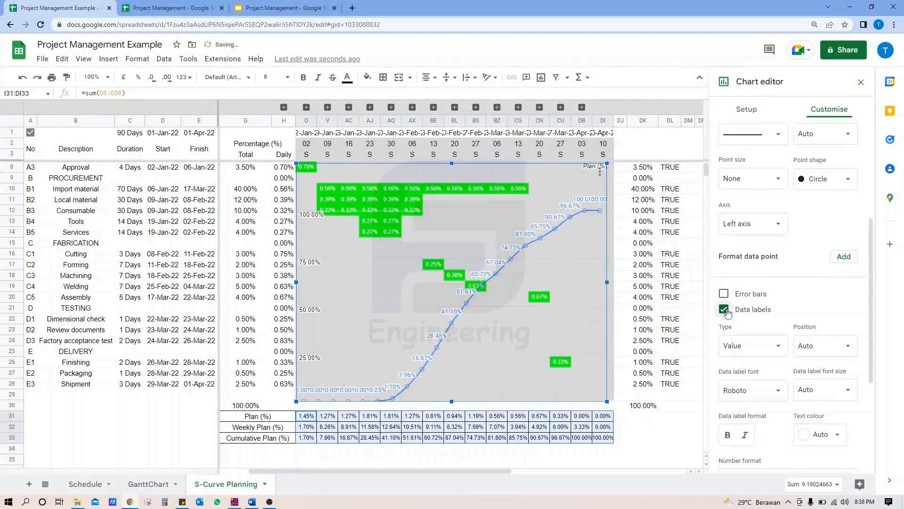
click(724, 308)
click(724, 325)
click(724, 325)
click(723, 293)
click(724, 294)
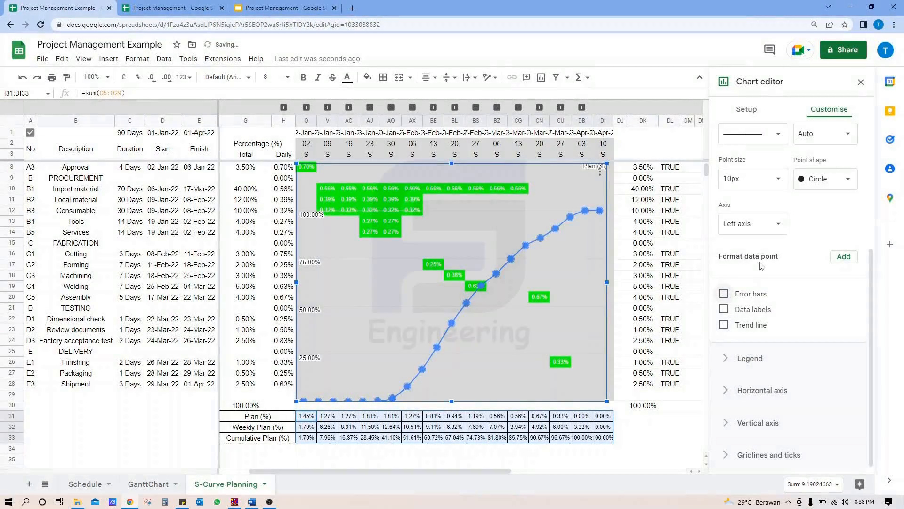
Review the chart's legend and series settings and try data labels on the line once more.
click(759, 356)
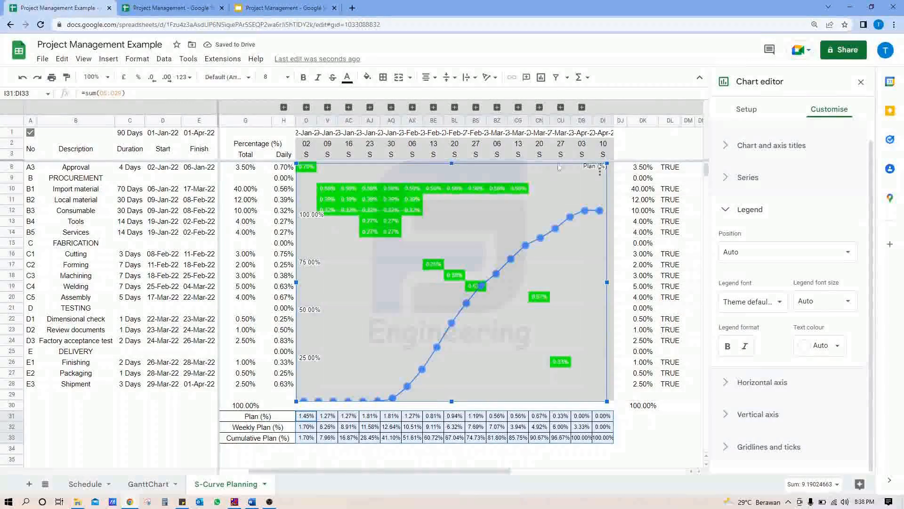
click(641, 148)
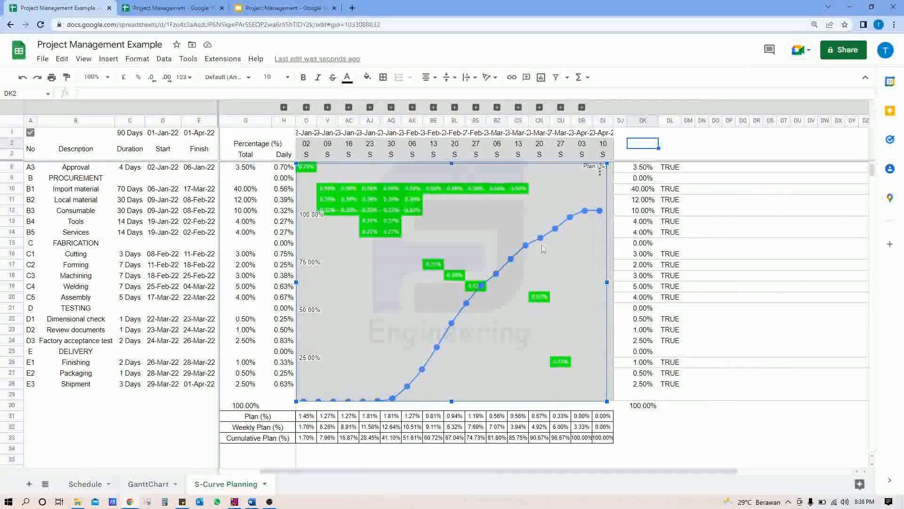
click(597, 170)
click(634, 187)
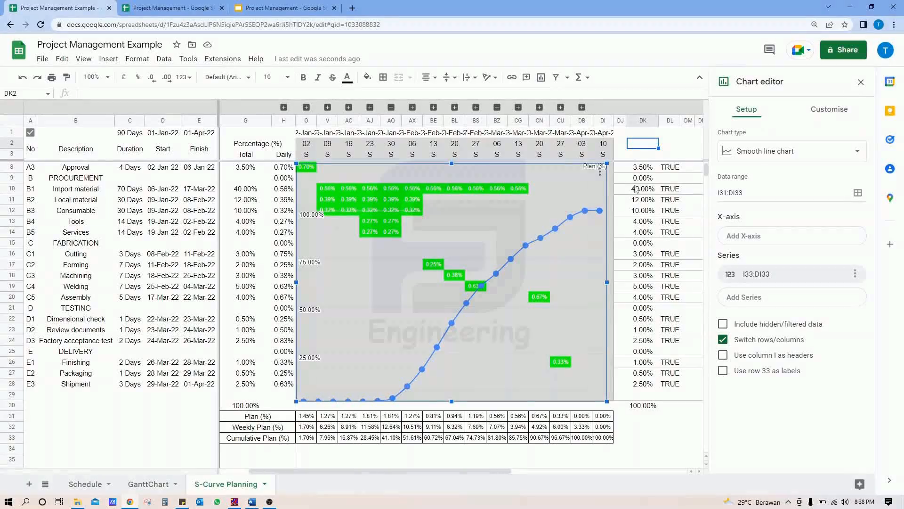
click(827, 111)
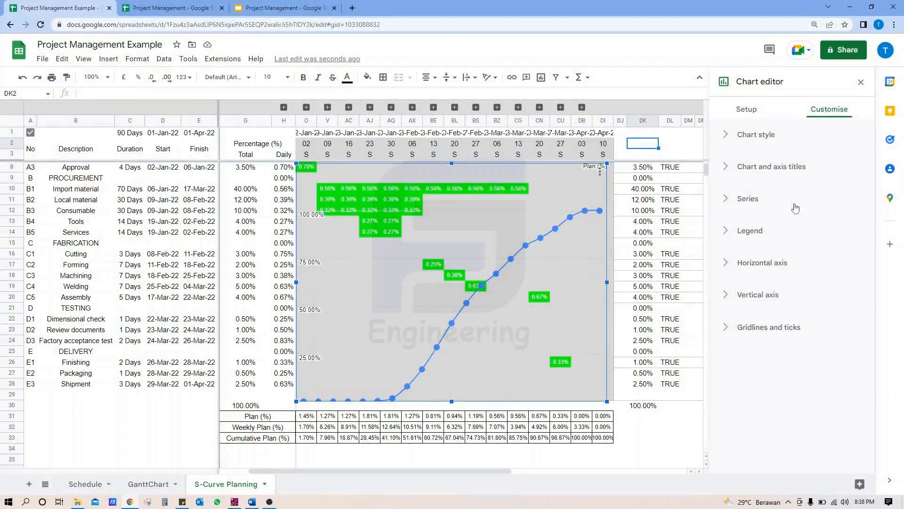
click(748, 198)
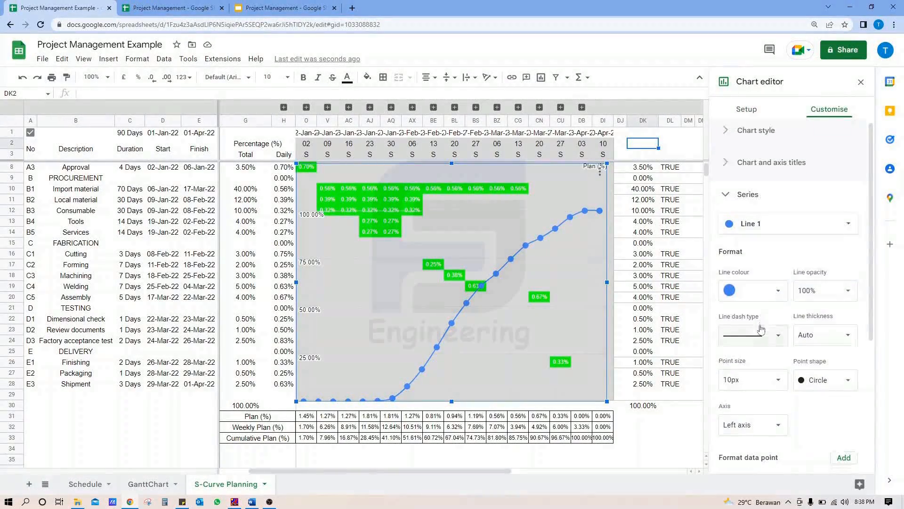
scroll(763, 337, down, 3)
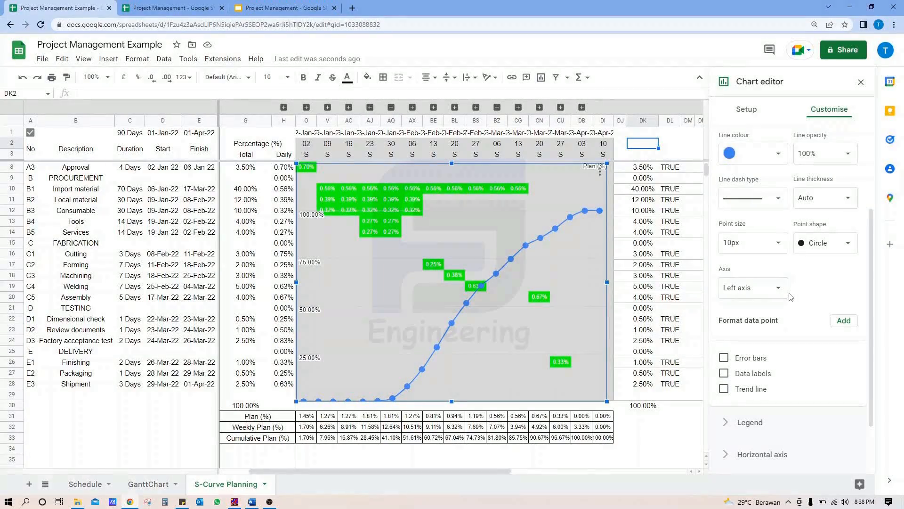
scroll(791, 296, up, 3)
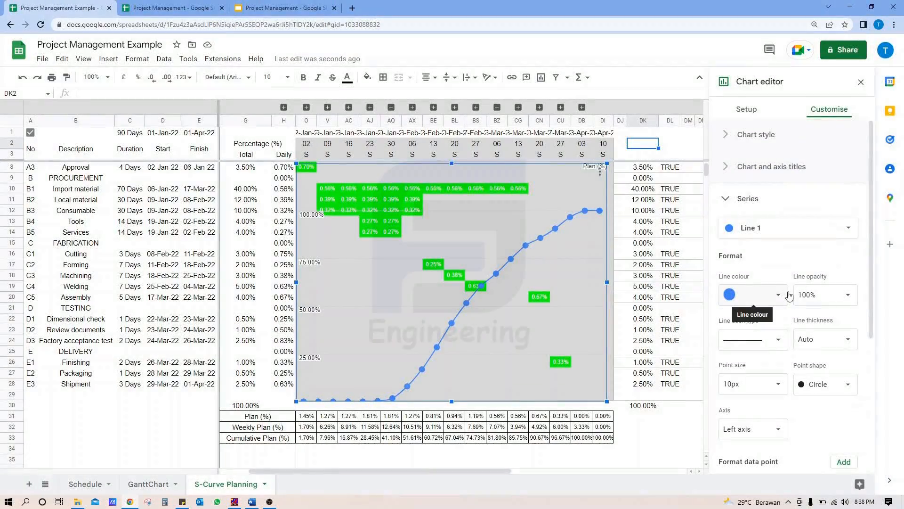
scroll(809, 264, down, 2)
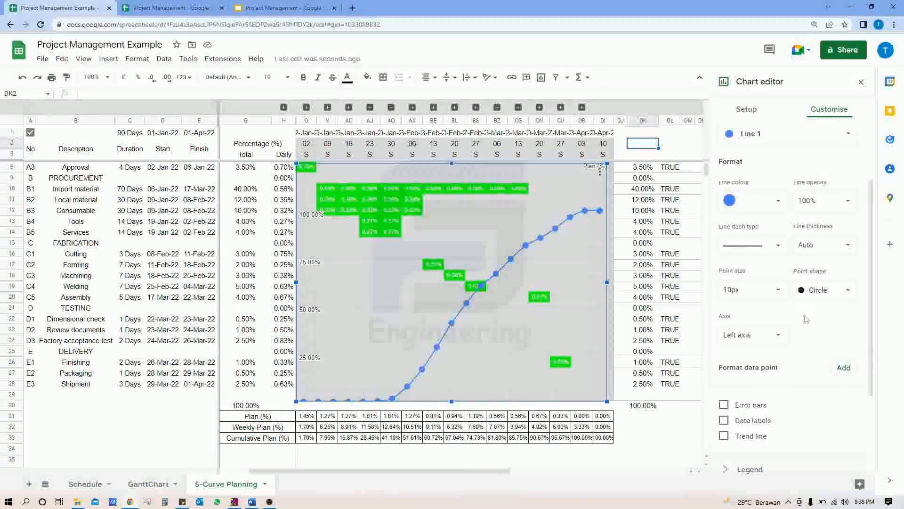
click(728, 423)
click(741, 419)
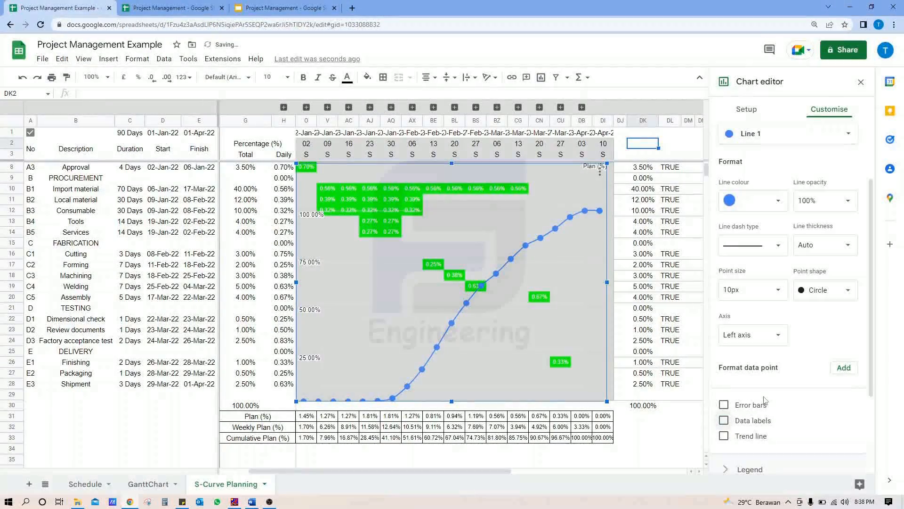
Set the vertical axis range to minimum 0 and maximum 1, and remove the point markers from the line.
scroll(768, 394, down, 3)
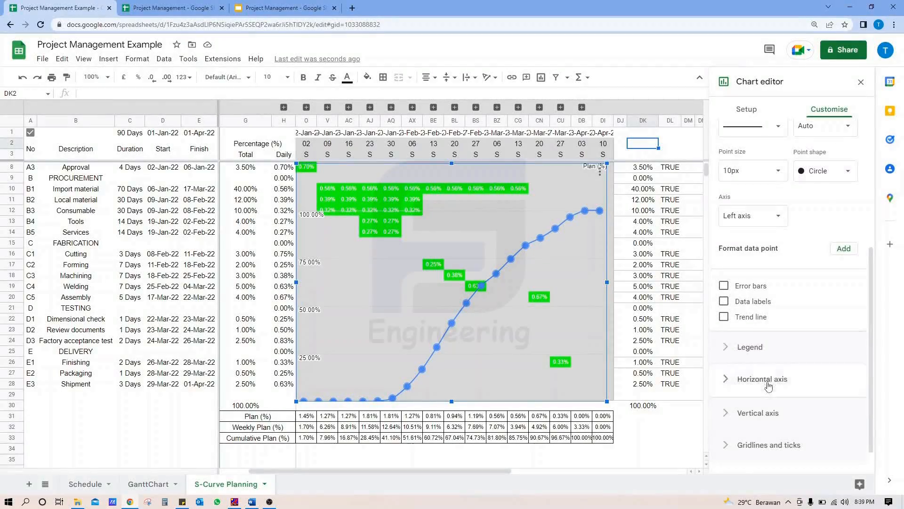
click(768, 380)
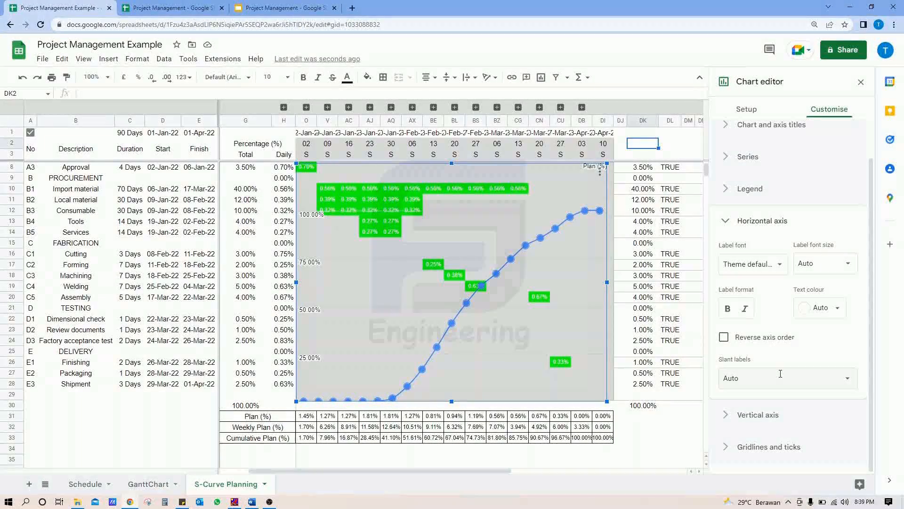
click(756, 414)
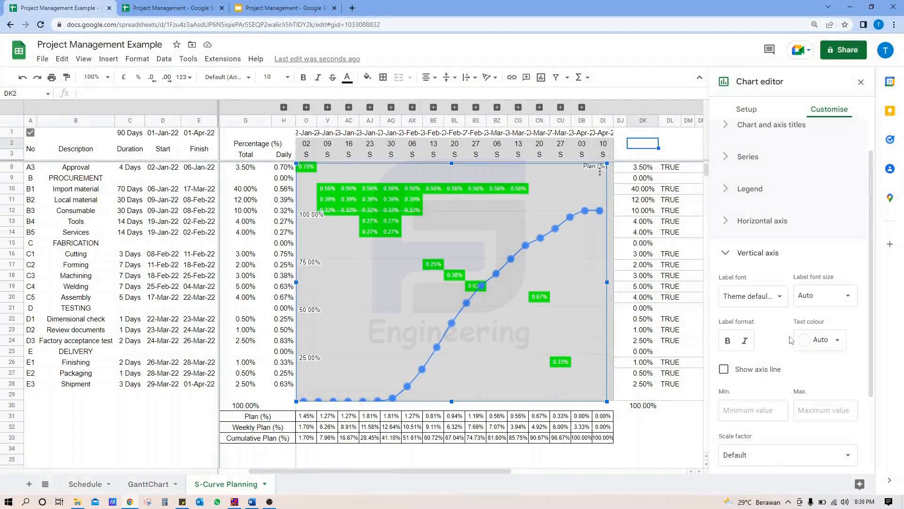
scroll(817, 315, down, 2)
click(765, 320)
text(0)
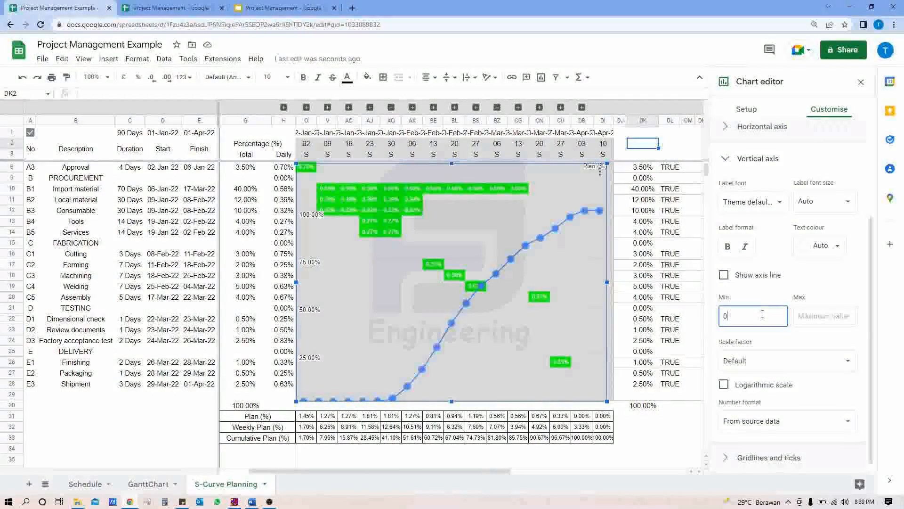
click(824, 316)
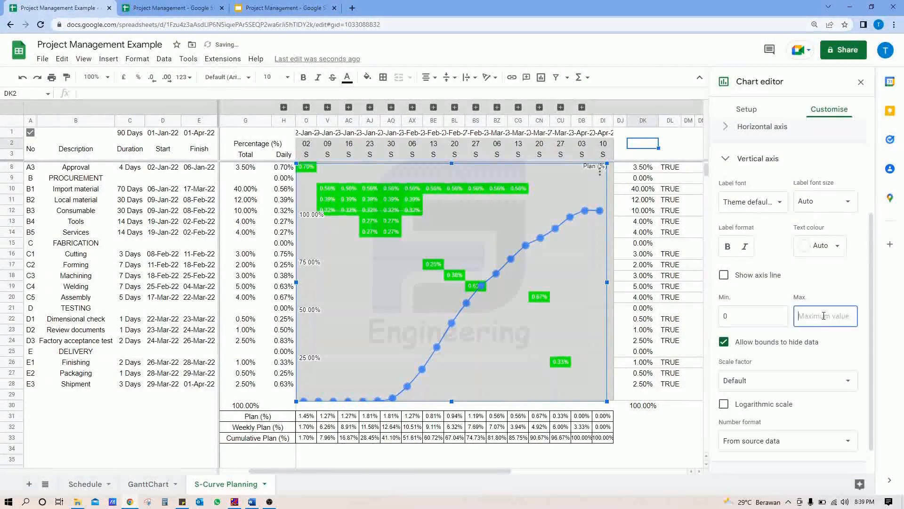
text(1)
click(769, 316)
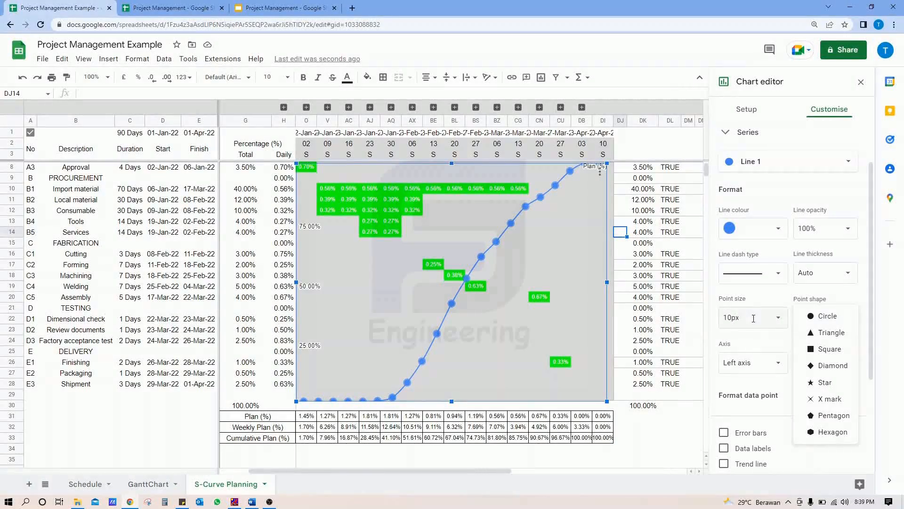
click(765, 345)
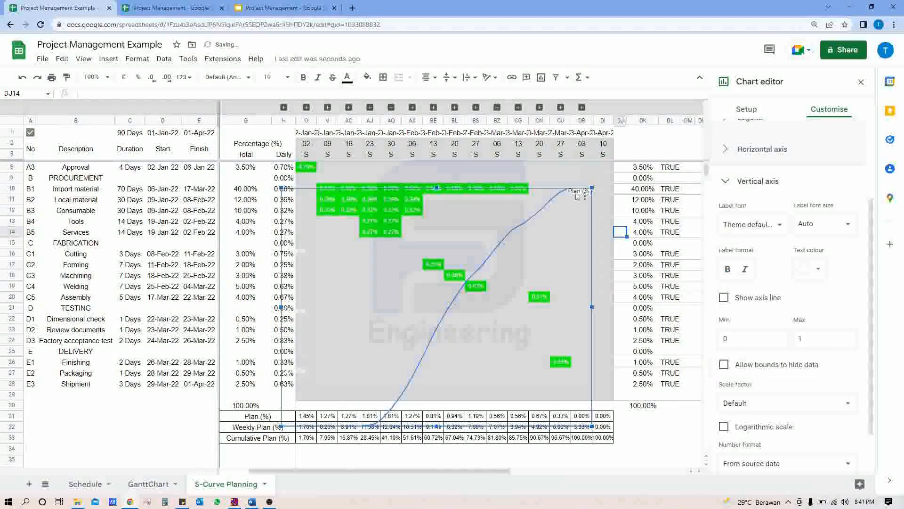
Clear the chart's Plan (%) horizontal axis title and close the chart editor.
double_click(582, 190)
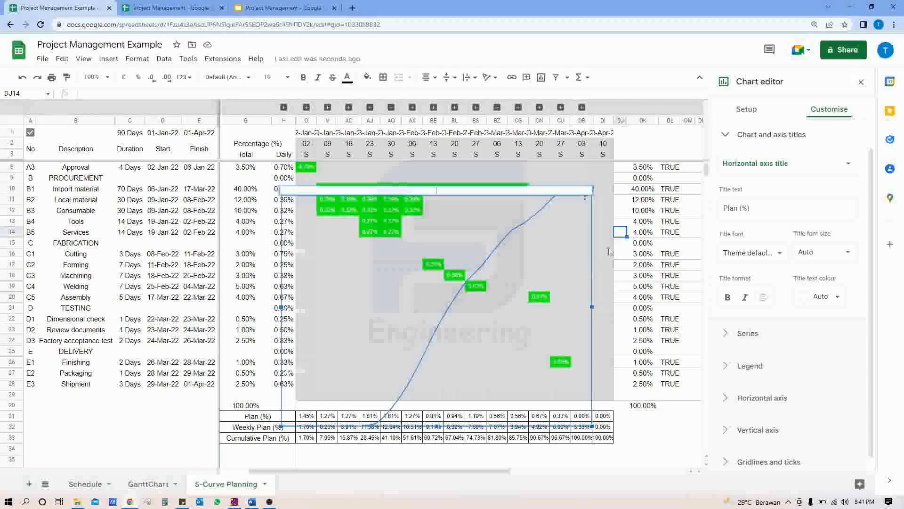
click(619, 211)
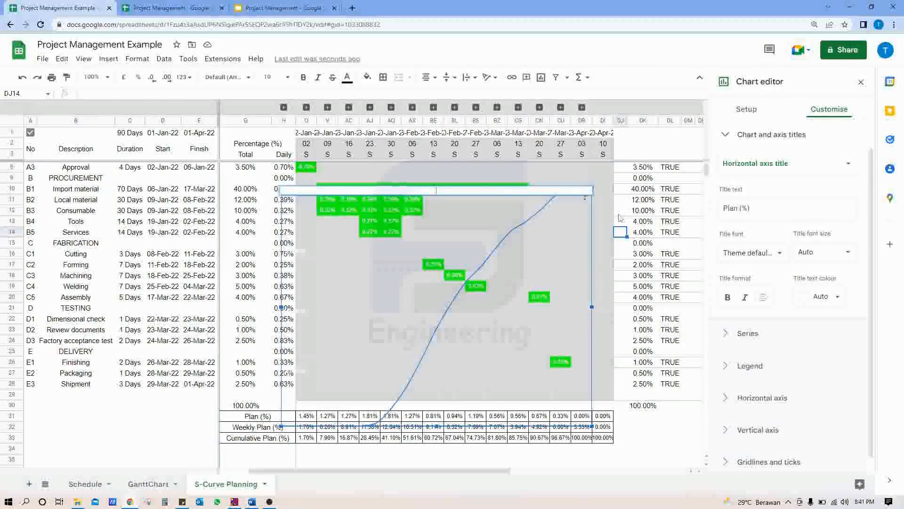
click(547, 214)
click(645, 213)
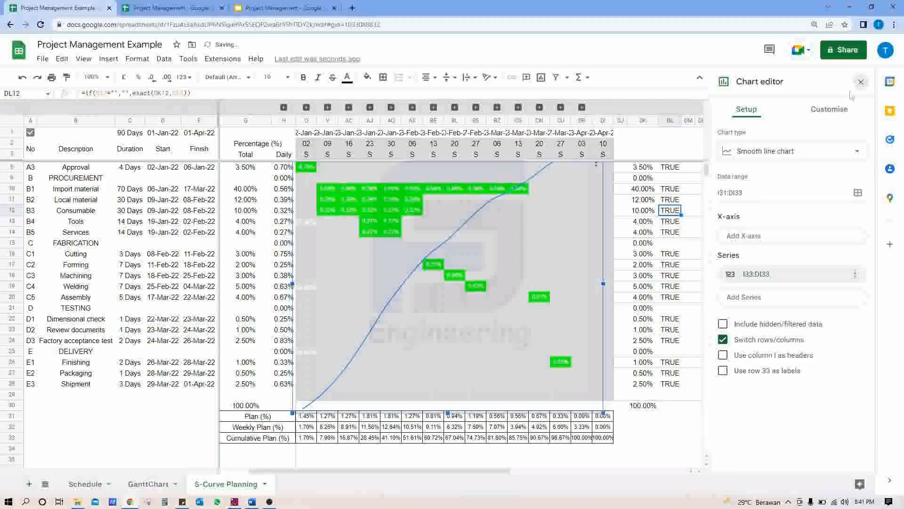
click(860, 83)
Move and resize the chart to span from the Project Summary row to row 29, stretching it just past column DI.
scroll(606, 264, up, 1)
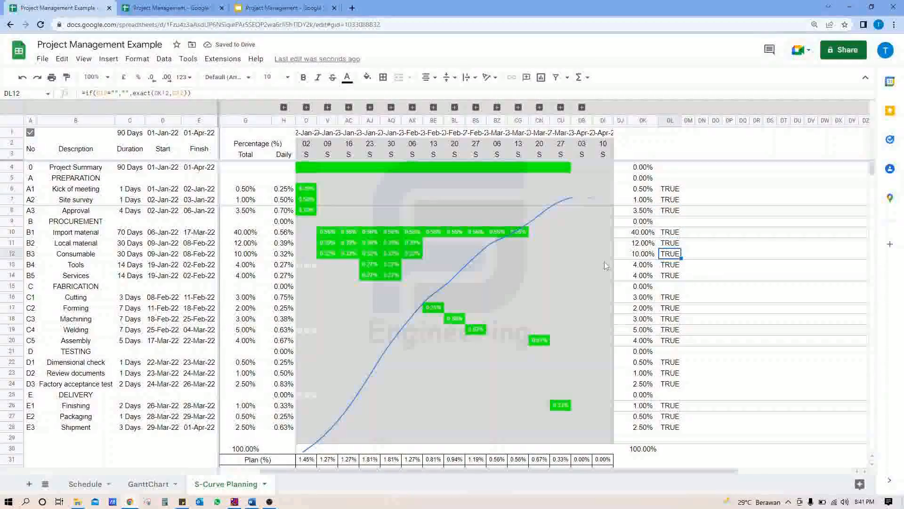
click(555, 253)
drag(459, 246, 461, 212)
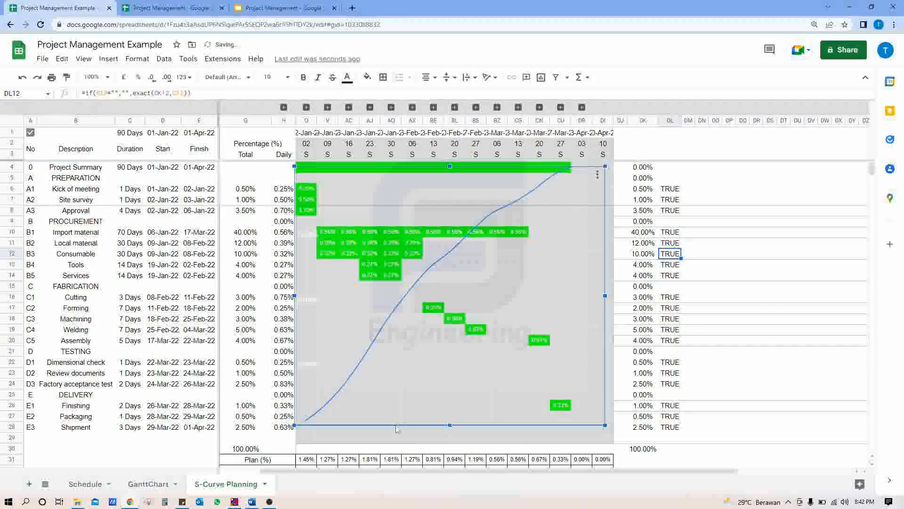
drag(450, 424, 449, 438)
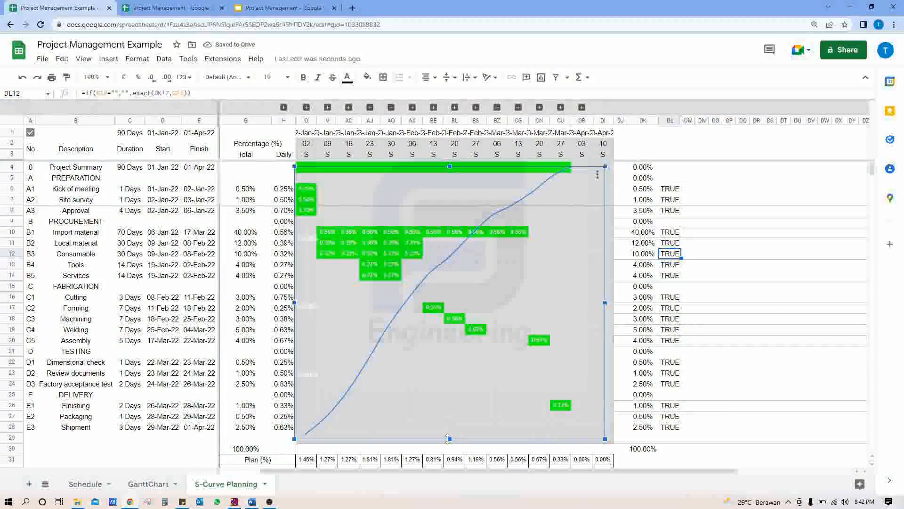
drag(604, 303, 624, 303)
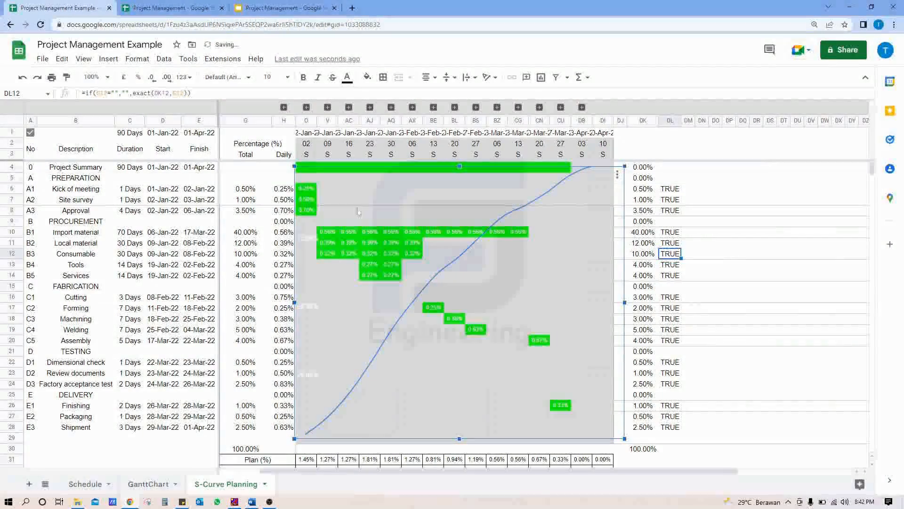
drag(461, 168, 461, 166)
Change the fill of the networkdays conditional formatting rule on I2:DI29 to a lighter grey.
click(602, 155)
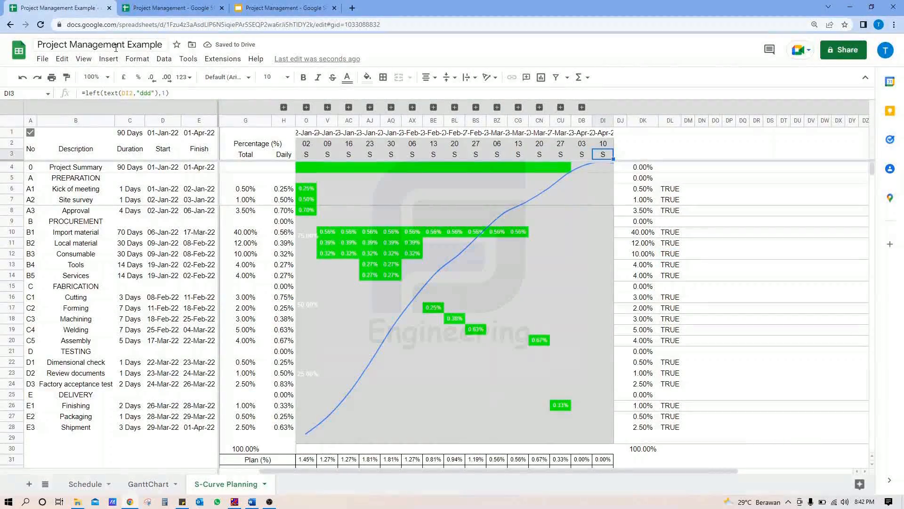
click(137, 59)
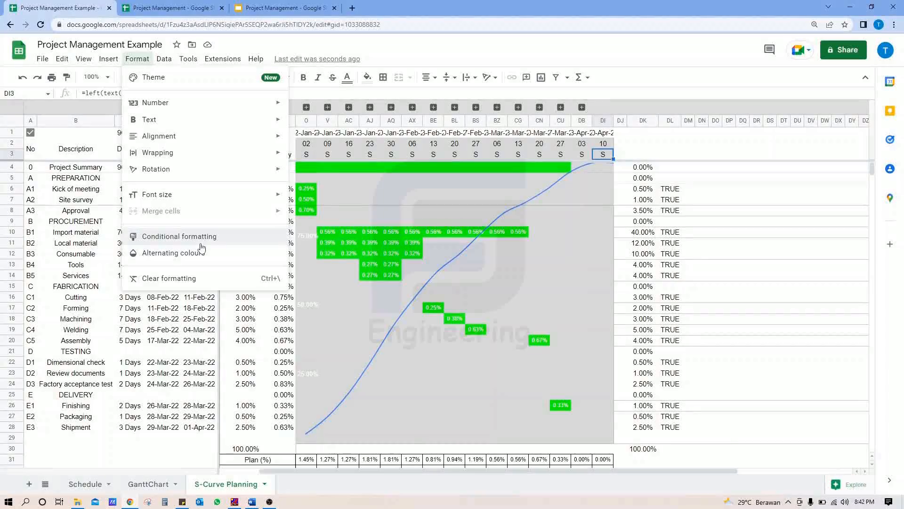
click(207, 244)
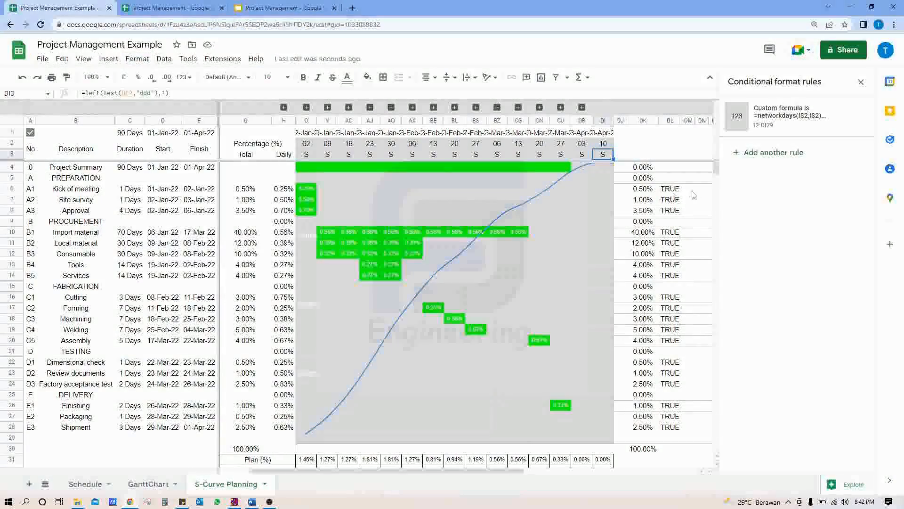
click(770, 132)
click(830, 308)
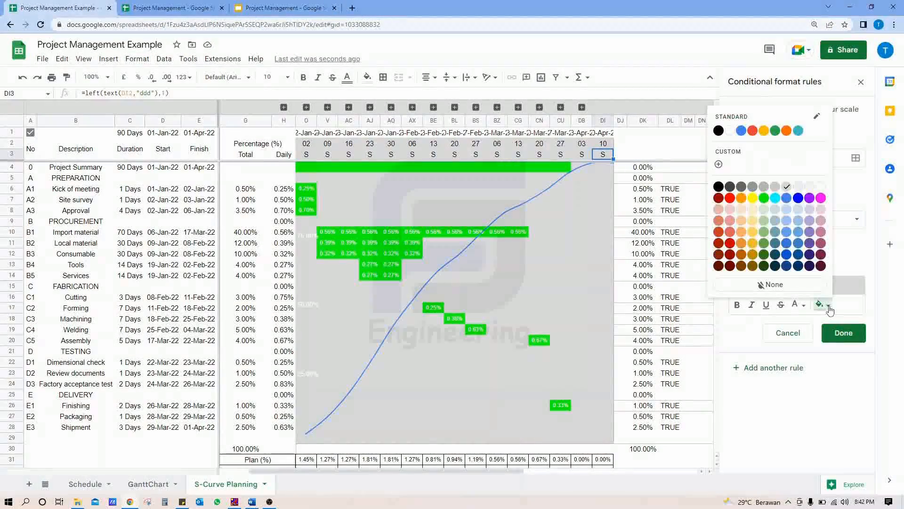
click(800, 188)
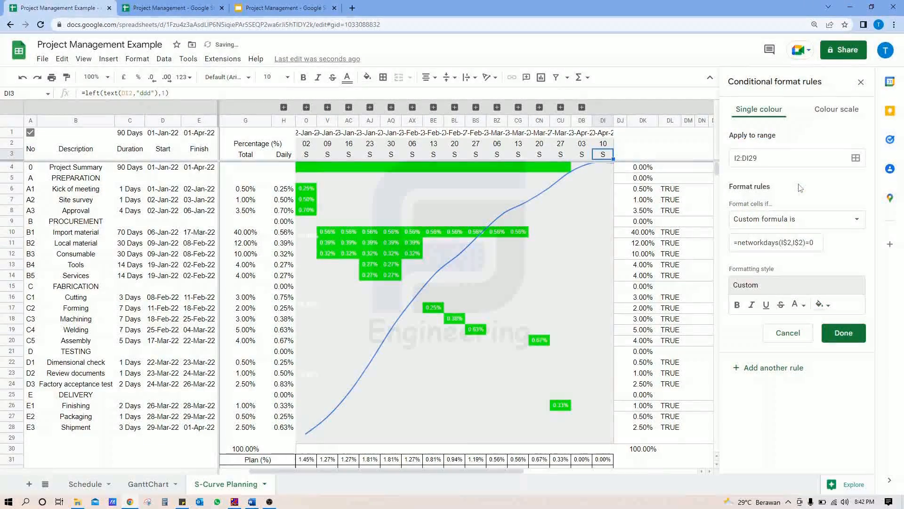
click(846, 332)
click(670, 242)
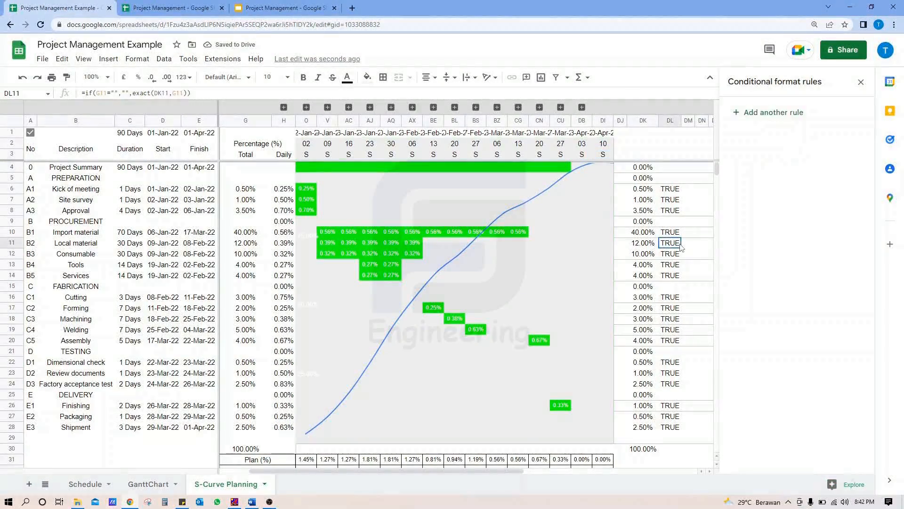
Set the timeline's first date in I2 to =D1-weekday(D1,3)-2, then collapse the first week's daily columns again.
click(293, 145)
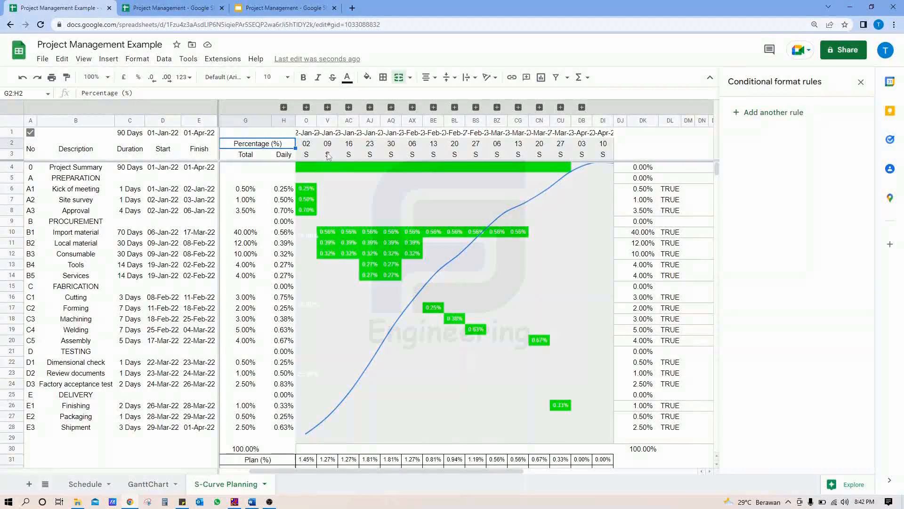
click(305, 157)
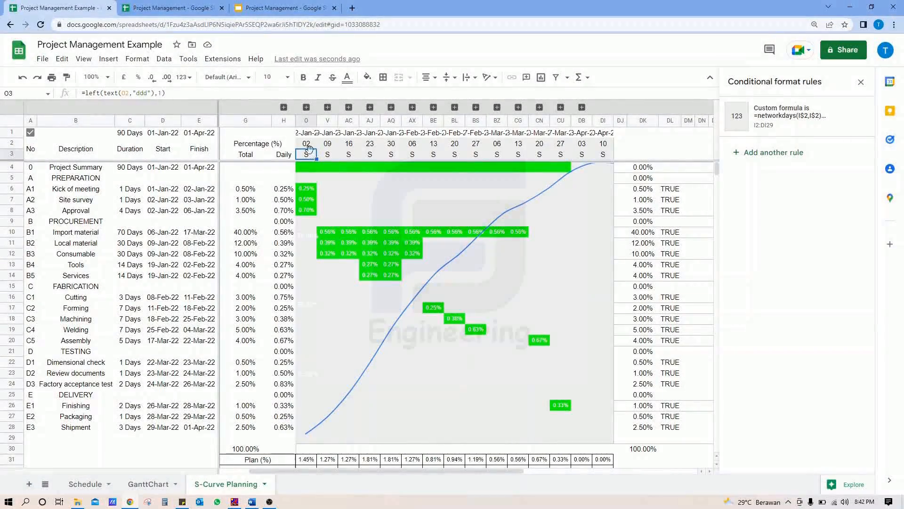
click(284, 108)
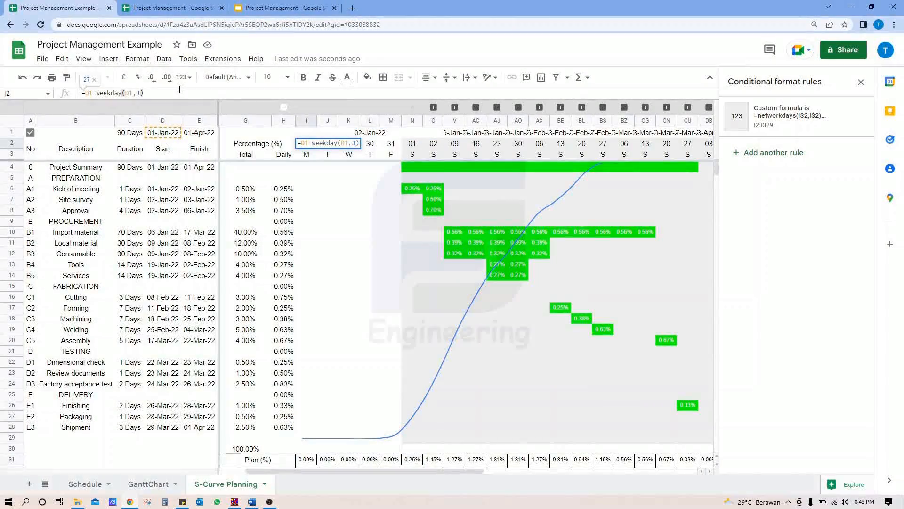
text(-weekday(D1,3)-2)
key(Return)
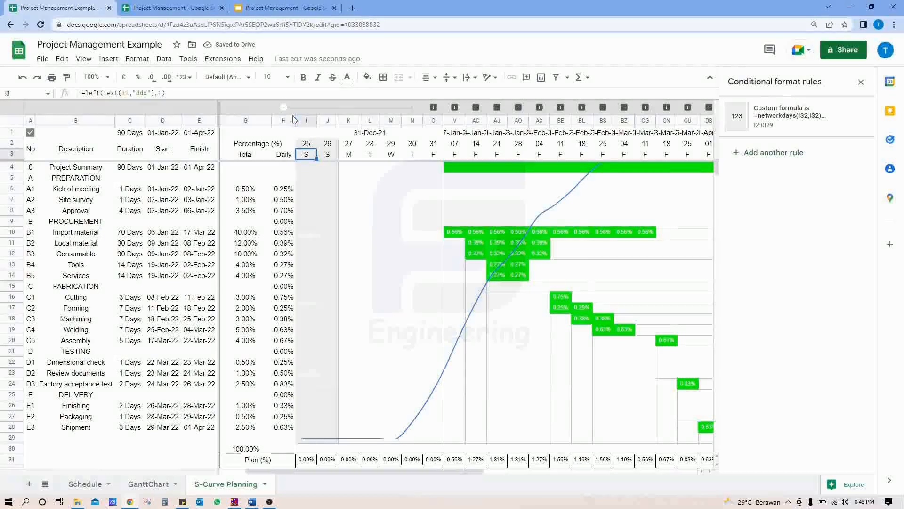
click(283, 108)
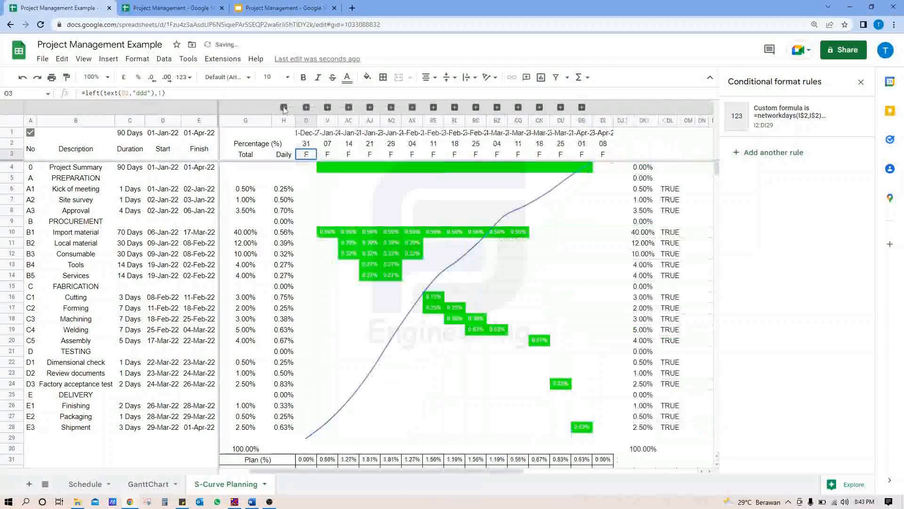
click(532, 208)
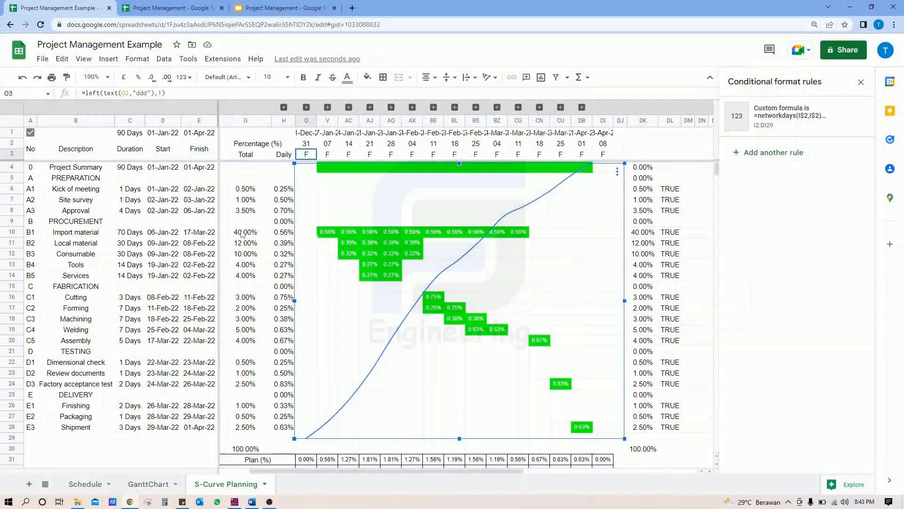
click(649, 200)
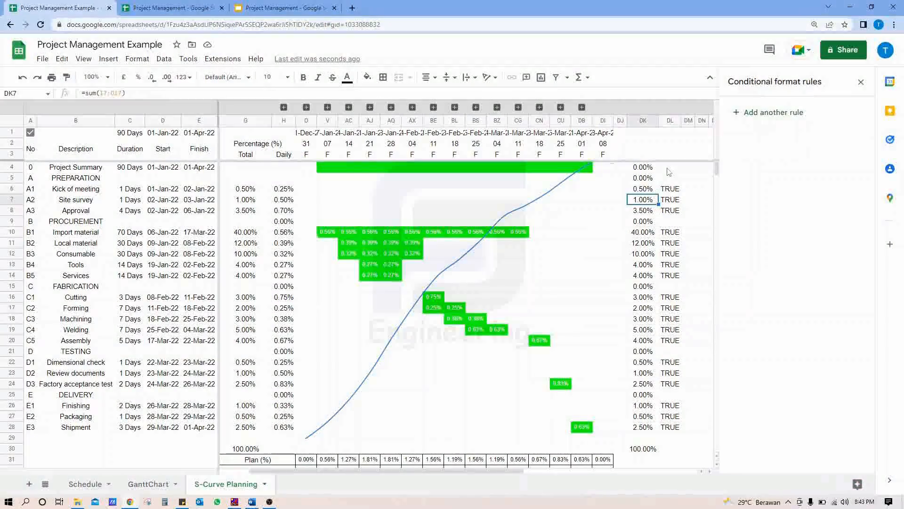
click(861, 83)
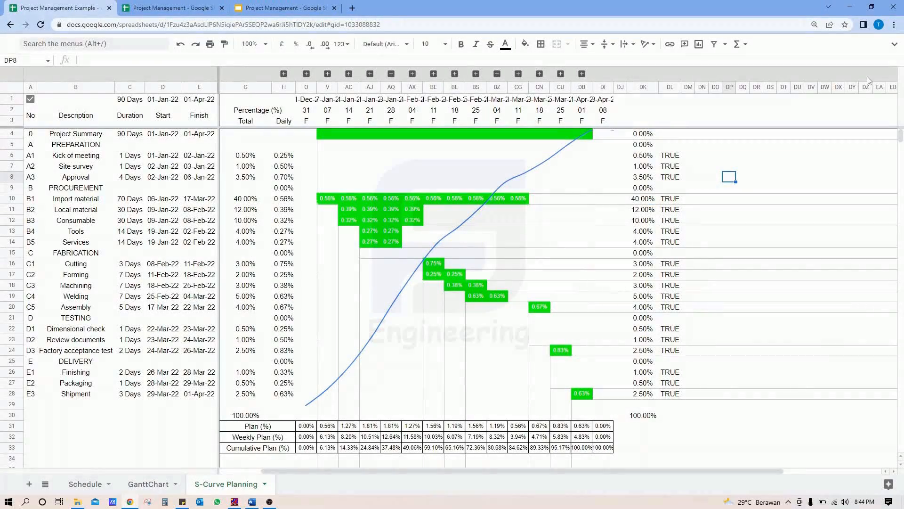
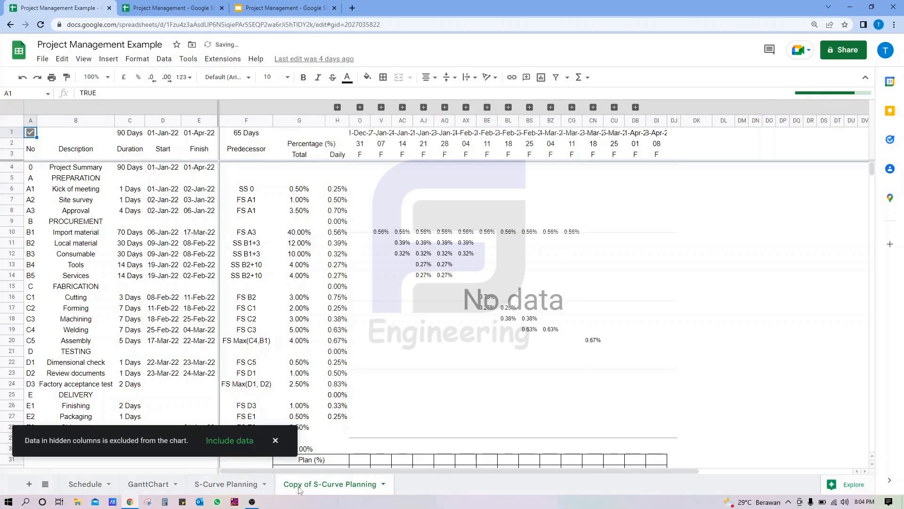
Rename the copied planning sheet S Curve and include the hidden columns' data in its chart.
double_click(309, 488)
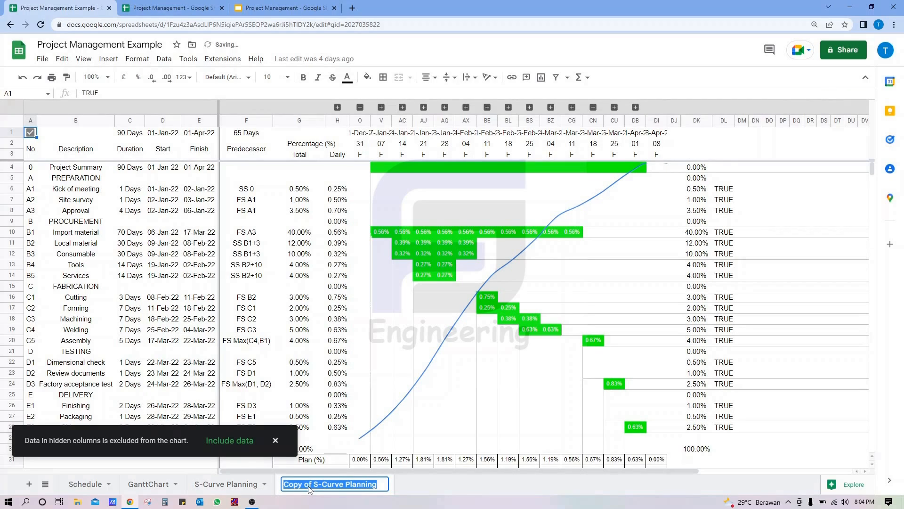
text(S Curve)
key(Return)
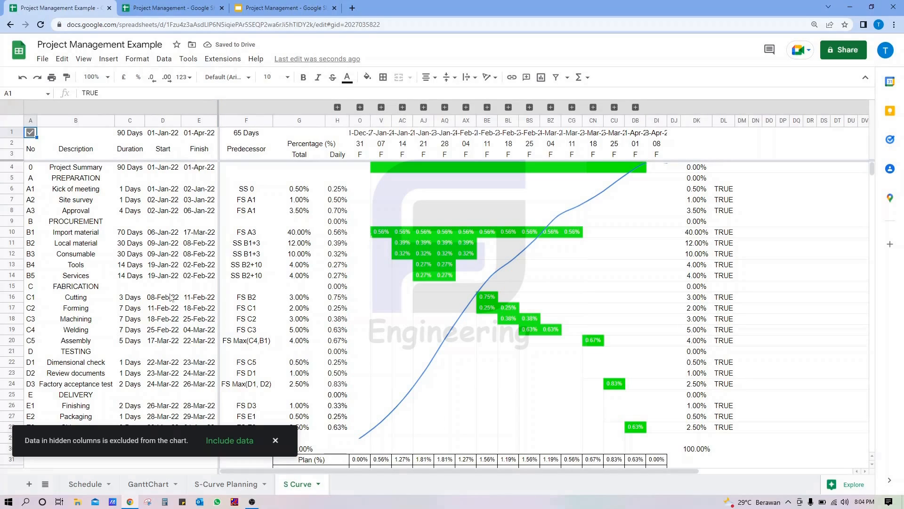
click(224, 444)
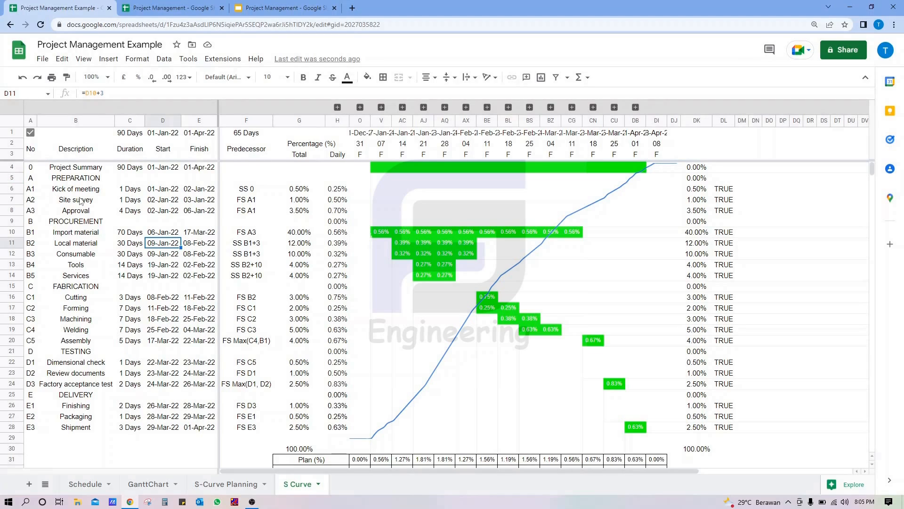
Insert a blank row beneath each schedule row, from Project Summary down to Shipment.
right_click(13, 179)
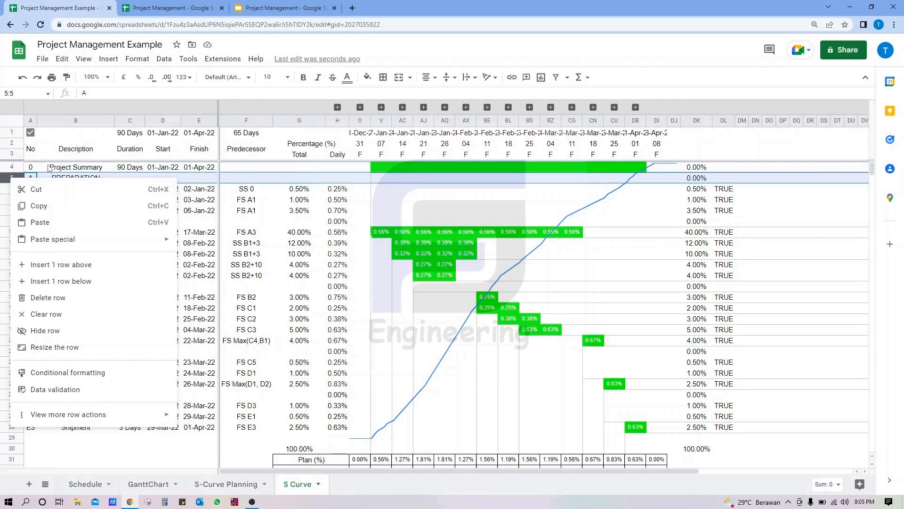
click(83, 265)
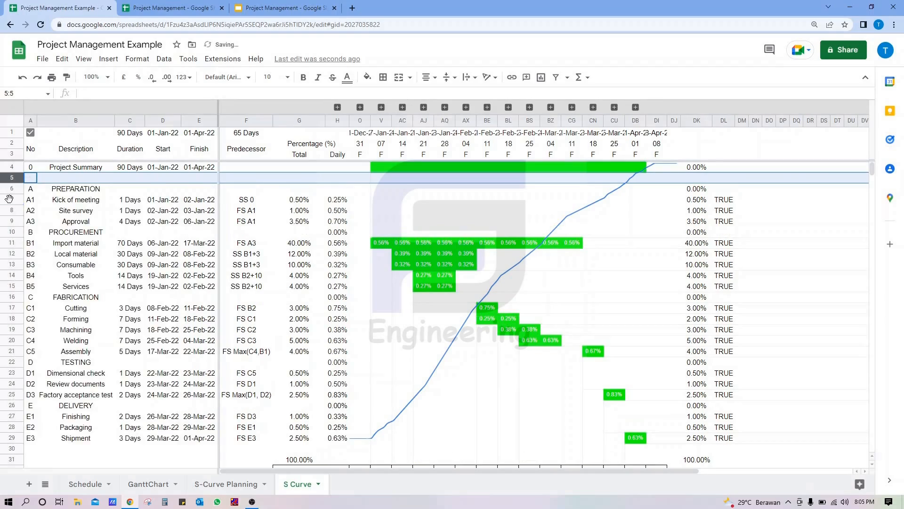
right_click(11, 201)
click(61, 286)
right_click(12, 222)
click(59, 308)
right_click(13, 243)
click(59, 326)
right_click(13, 265)
click(59, 326)
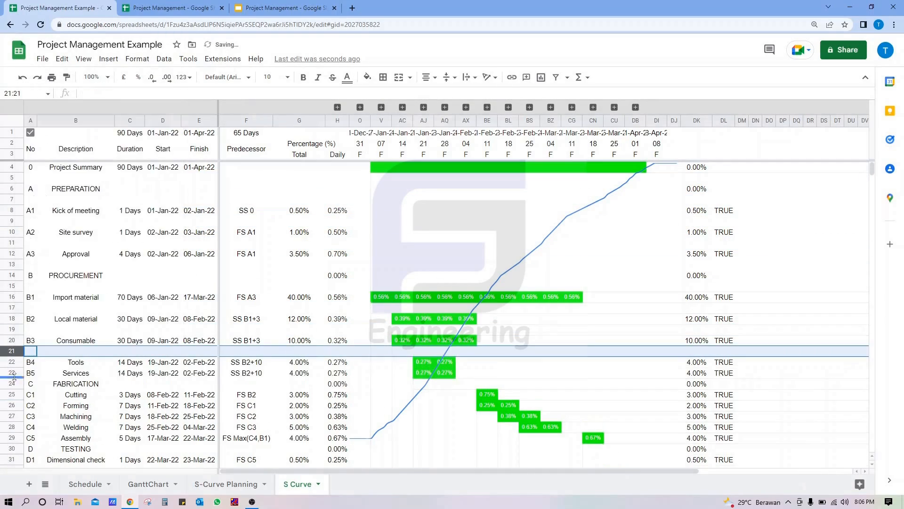
right_click(13, 373)
click(58, 207)
right_click(13, 394)
click(59, 229)
right_click(13, 416)
click(59, 251)
right_click(13, 438)
click(59, 272)
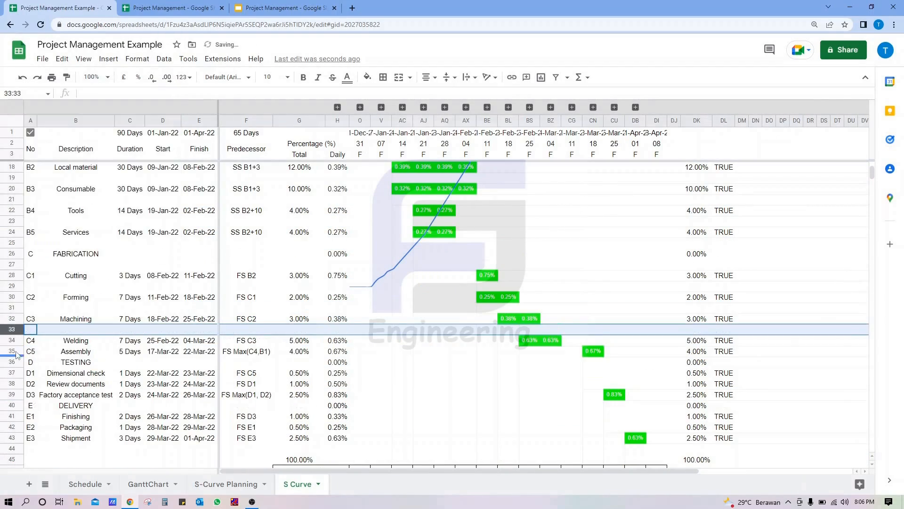
right_click(17, 353)
click(68, 190)
right_click(16, 372)
click(67, 211)
right_click(16, 394)
click(68, 233)
right_click(16, 415)
click(68, 254)
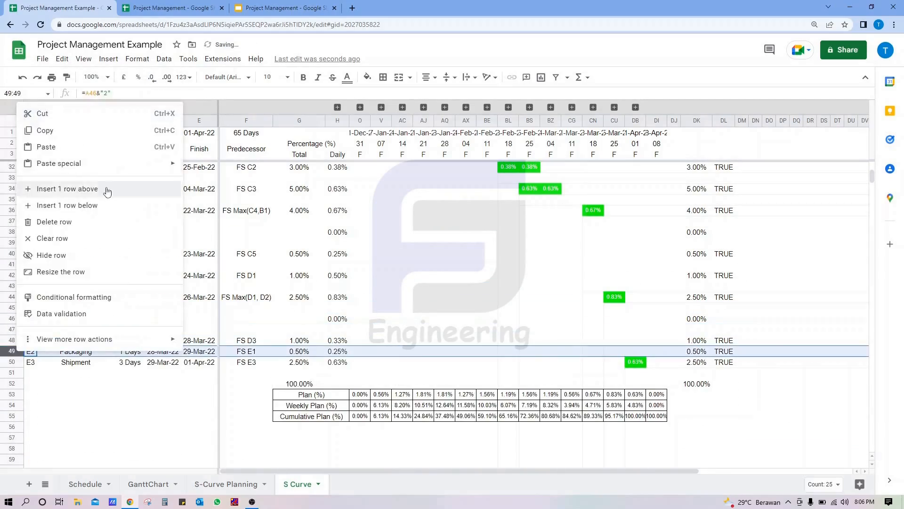
click(69, 189)
right_click(16, 373)
click(69, 210)
right_click(17, 392)
click(69, 228)
click(92, 275)
scroll(92, 275, up, 6)
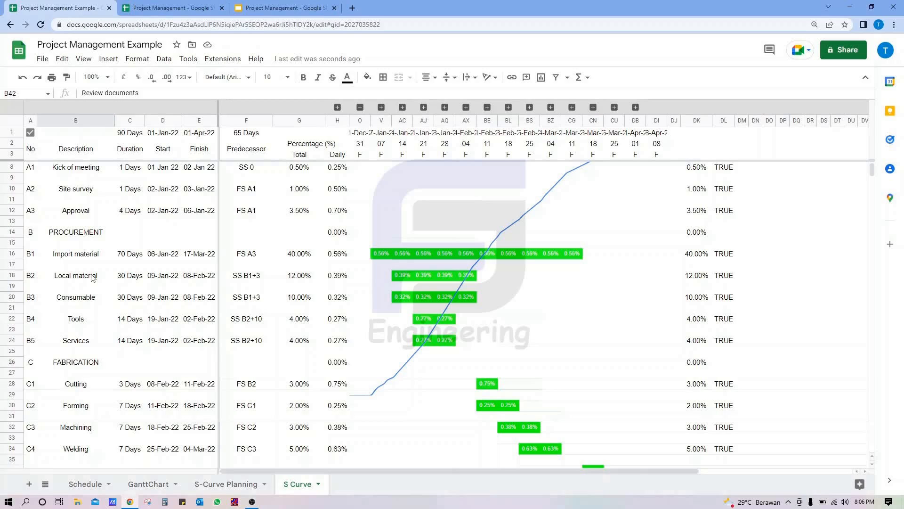
scroll(116, 245, up, 2)
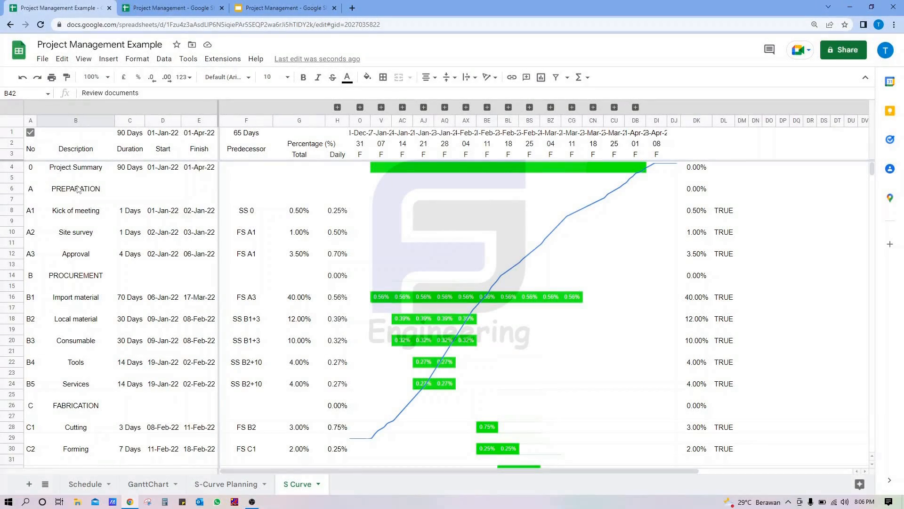
Link A5 to the Project Summary row with =A4 and copy it across row 5, keeping only the number and description links.
click(32, 175)
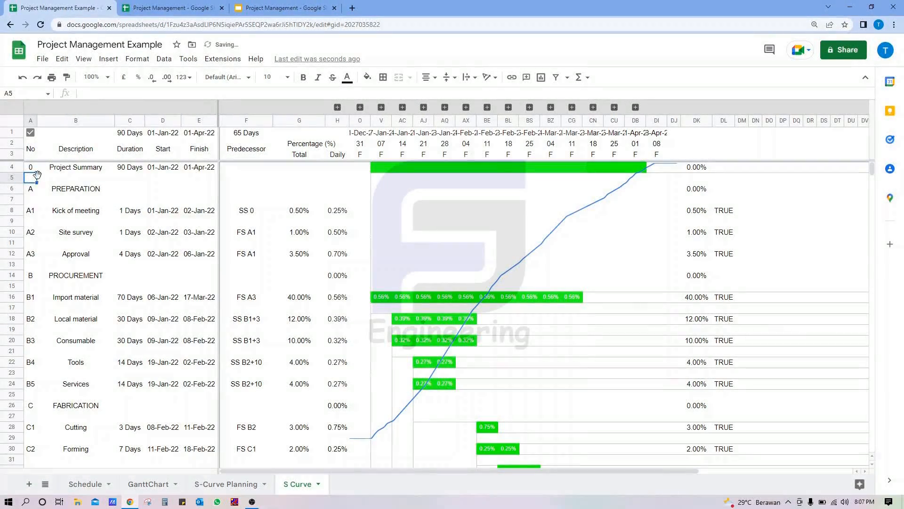
text(0)
key(Return)
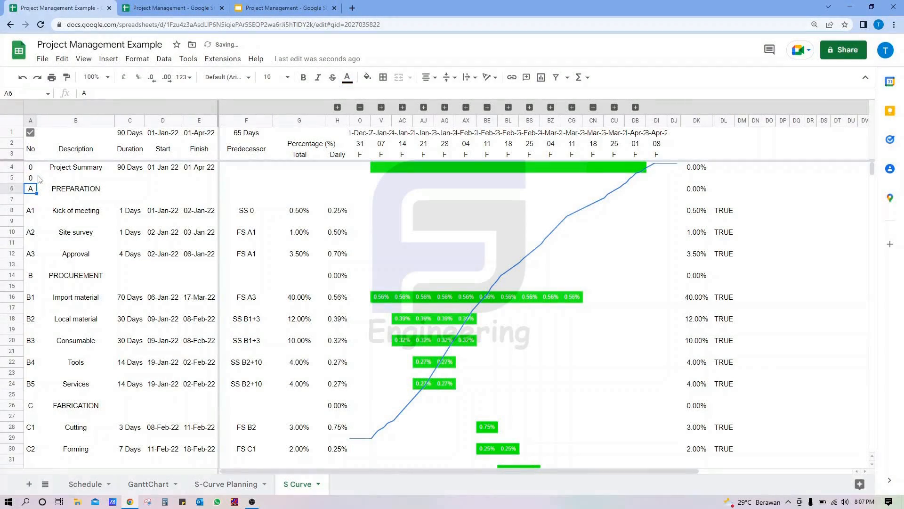
key(Up)
key(ctrl+c)
key(Right)
key(shift+Right)
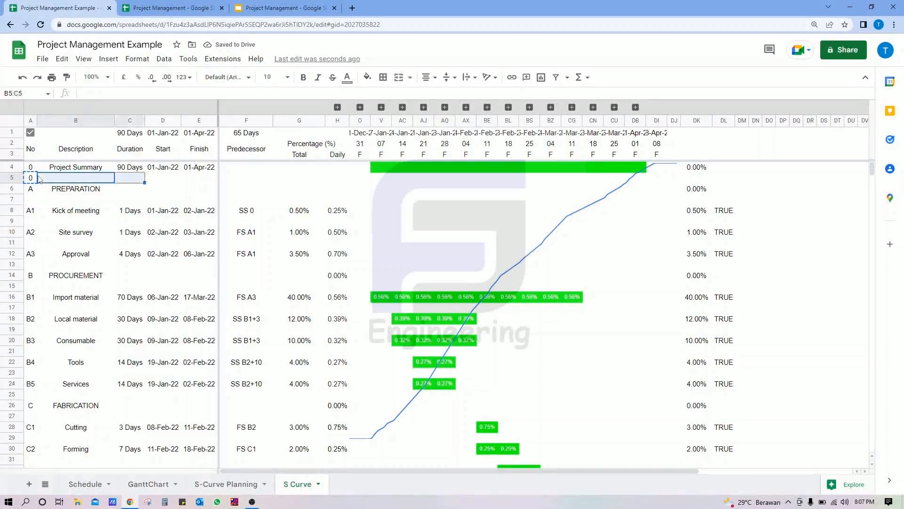
key(shift+Right)
key(shift+Right)
key(ctrl+v)
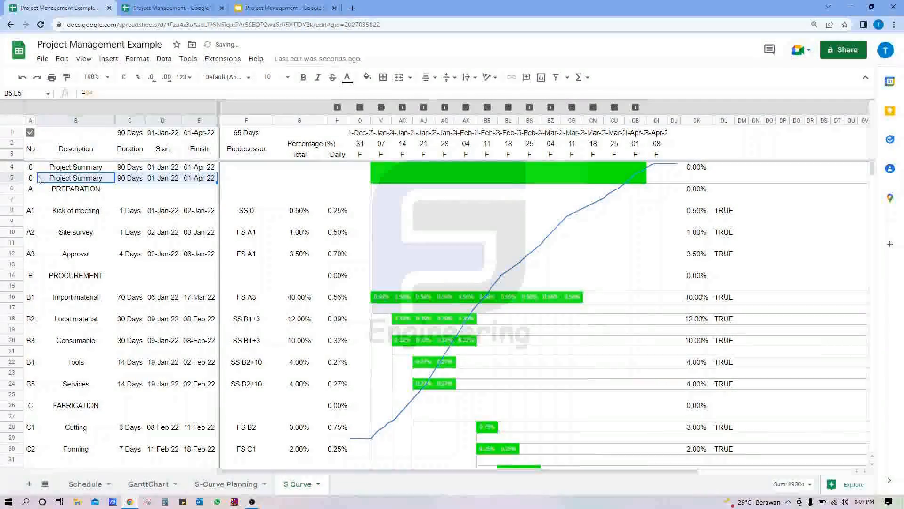
Copy the linked number and description from A5:B5 into every inserted blank row down to the one below Shipment.
key(shift+Right)
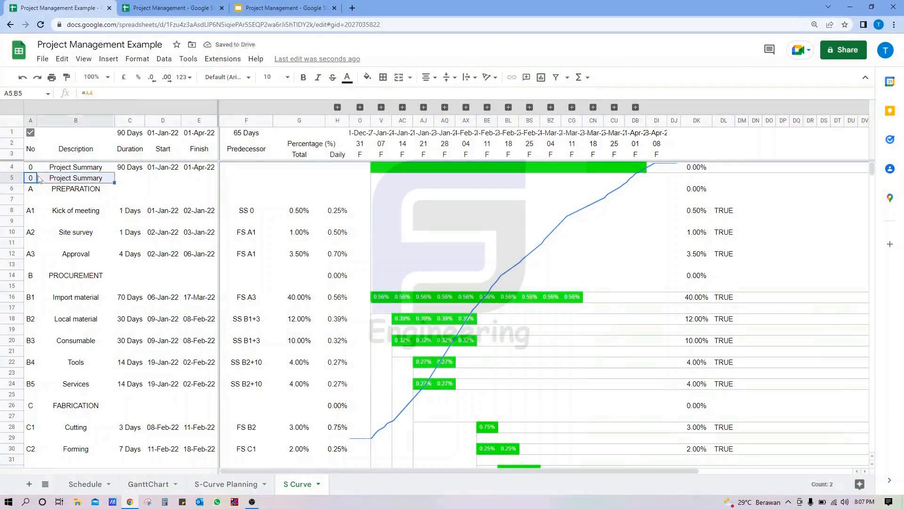
key(ctrl+c)
key(Down)
key(Down)
key(ctrl+v)
key(Down)
key(Down)
key(ctrl+v)
key(Down)
key(Down)
key(ctrl+v)
key(Down)
key(Down)
key(ctrl+v)
key(Down)
key(Down)
key(ctrl+v)
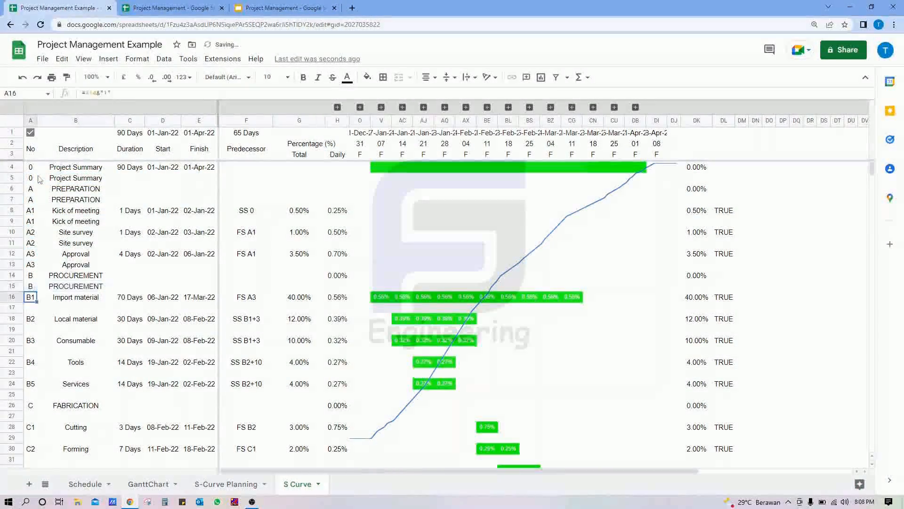
key(Down)
key(Down)
key(ctrl+v)
key(Down)
key(Down)
key(ctrl+v)
key(Down)
key(Down)
key(ctrl+v)
key(Down)
key(Down)
key(ctrl+v)
key(Down)
key(Down)
key(ctrl+v)
key(Down)
key(Down)
key(ctrl+v)
key(Down)
key(Down)
key(ctrl+v)
key(Down)
key(Down)
key(ctrl+v)
key(Down)
key(Down)
key(ctrl+v)
key(Down)
key(Down)
key(ctrl+v)
key(Down)
key(Down)
key(ctrl+v)
key(Down)
key(Down)
key(ctrl+v)
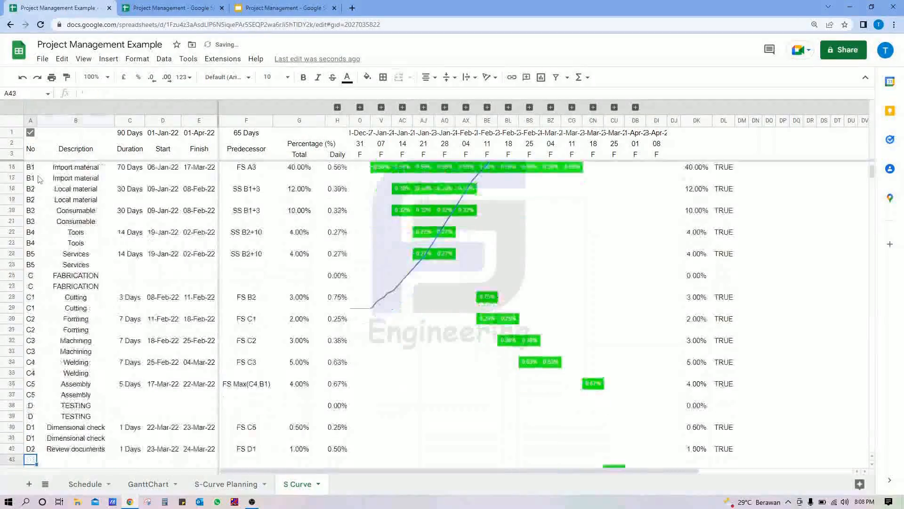
key(Down)
key(Down)
key(ctrl+v)
key(Down)
key(Down)
key(ctrl+v)
key(Down)
key(Down)
key(ctrl+v)
key(Down)
key(Down)
key(ctrl+v)
key(Down)
key(Down)
key(ctrl+v)
key(Down)
key(Down)
key(ctrl+v)
key(Down)
key(Down)
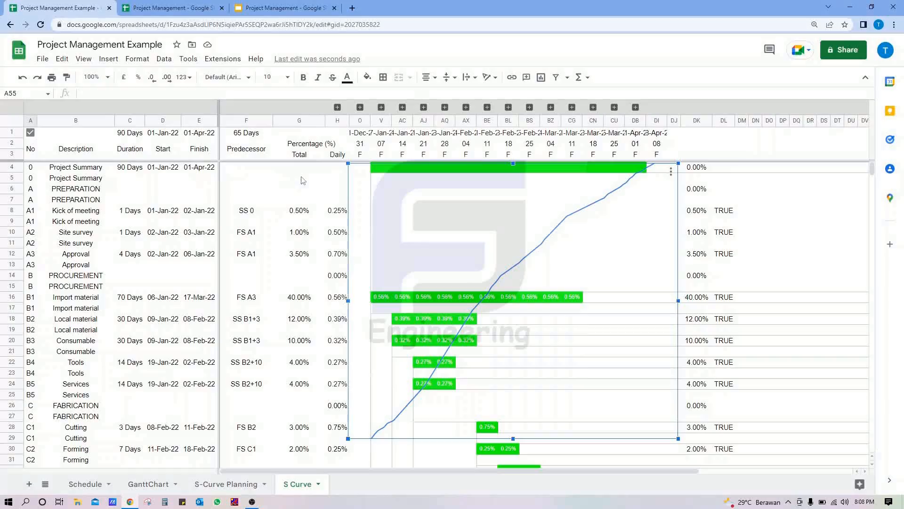
Expand the first collapsed group of date columns in the timeline.
click(337, 107)
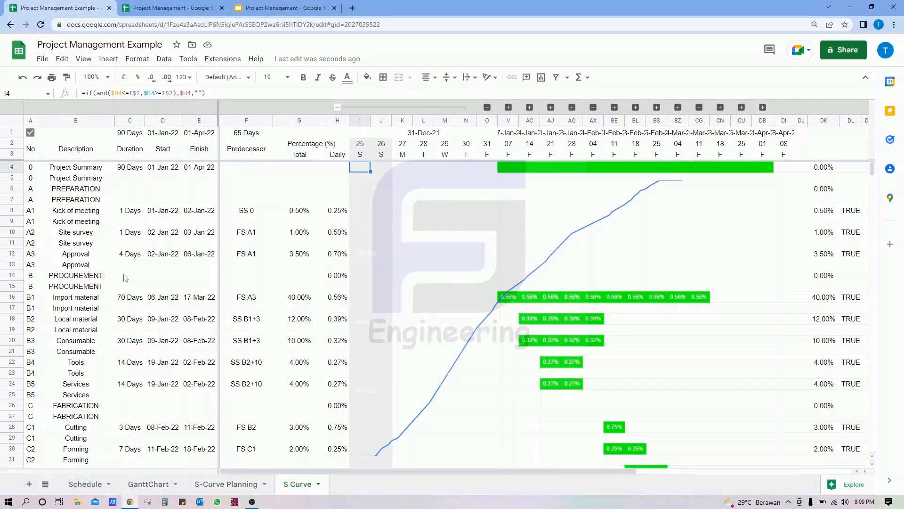
Note a Status heading in B62 below the schedule, with Plan and Actual beneath it and Plan in C63.
scroll(124, 282, down, 3)
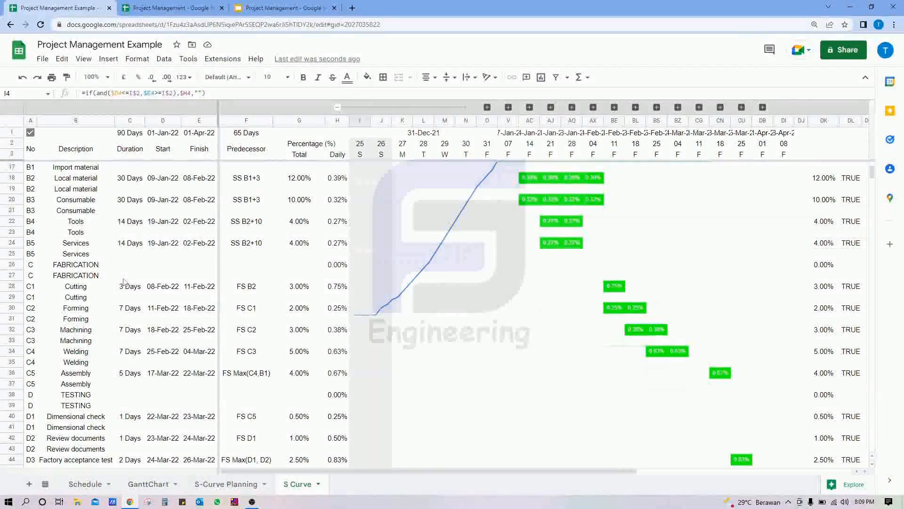
scroll(124, 282, down, 4)
scroll(124, 281, down, 3)
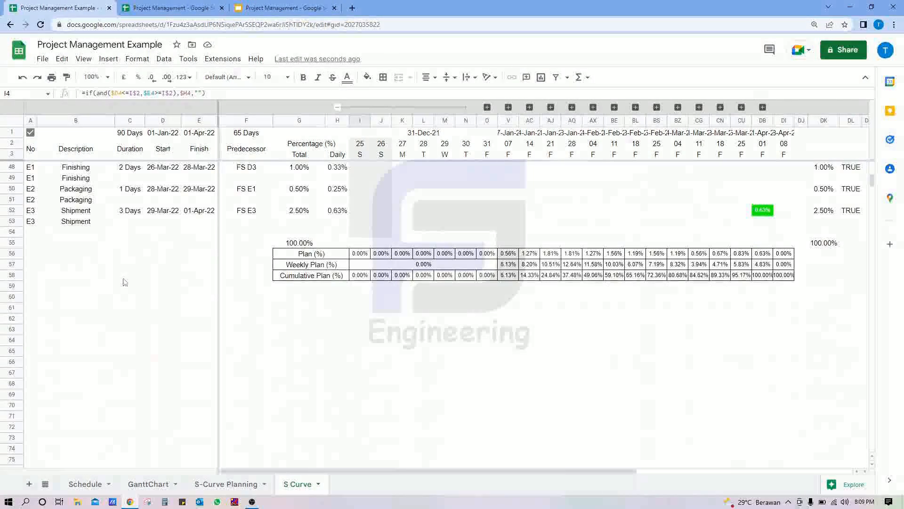
scroll(85, 319, up, 1)
click(86, 351)
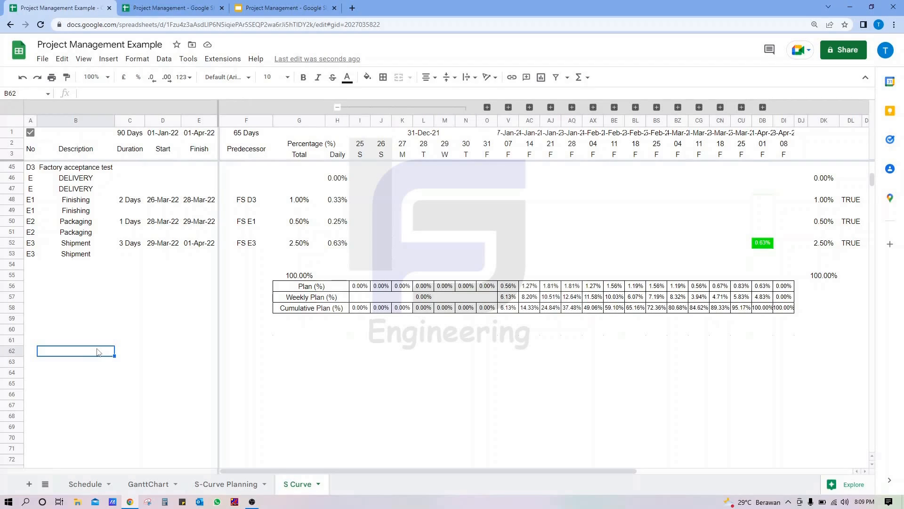
text(Status)
key(Return)
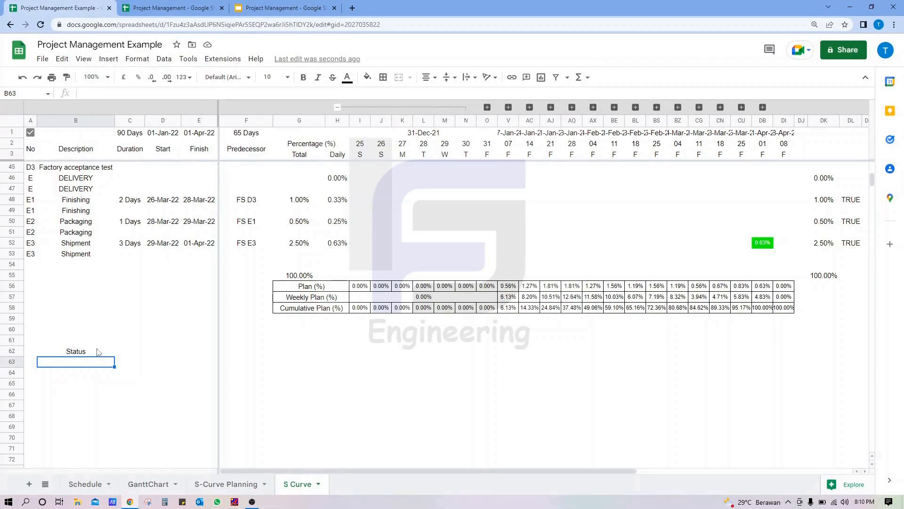
text(Paan)
click(99, 351)
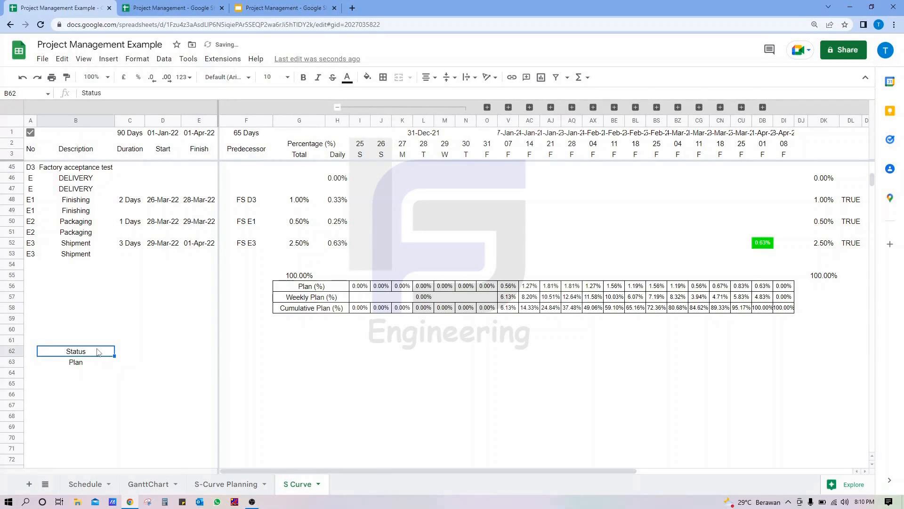
key(Down)
key(Down)
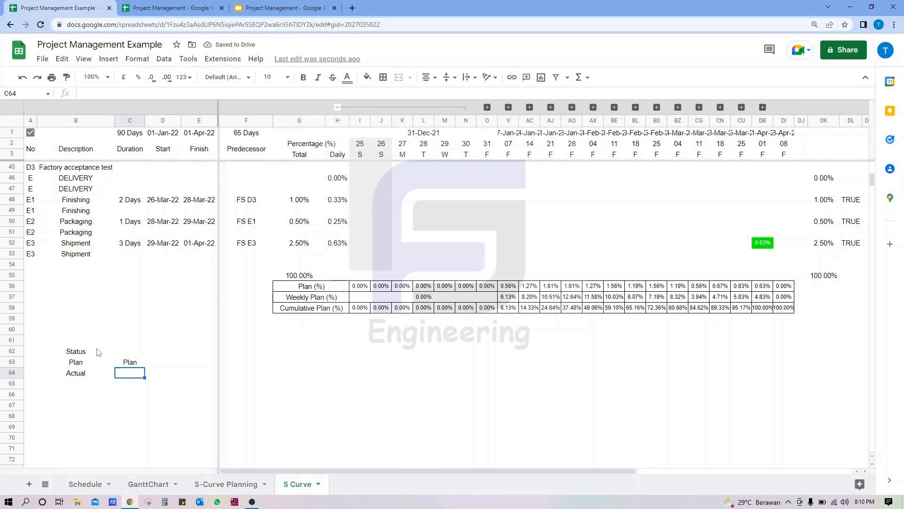
Add the status options Progress, Ongoing and Done in C64:C66.
text(Progress)
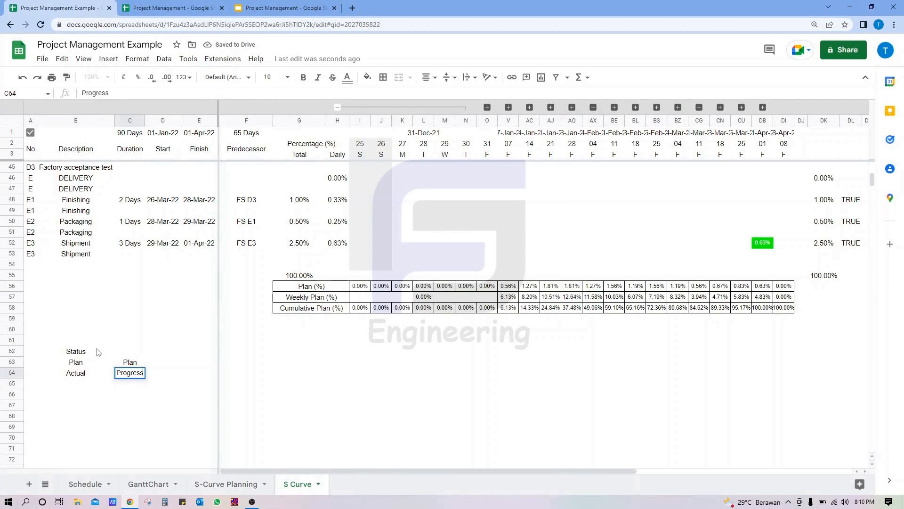
key(Return)
text(Ongoing)
key(Return)
text(Done)
key(Return)
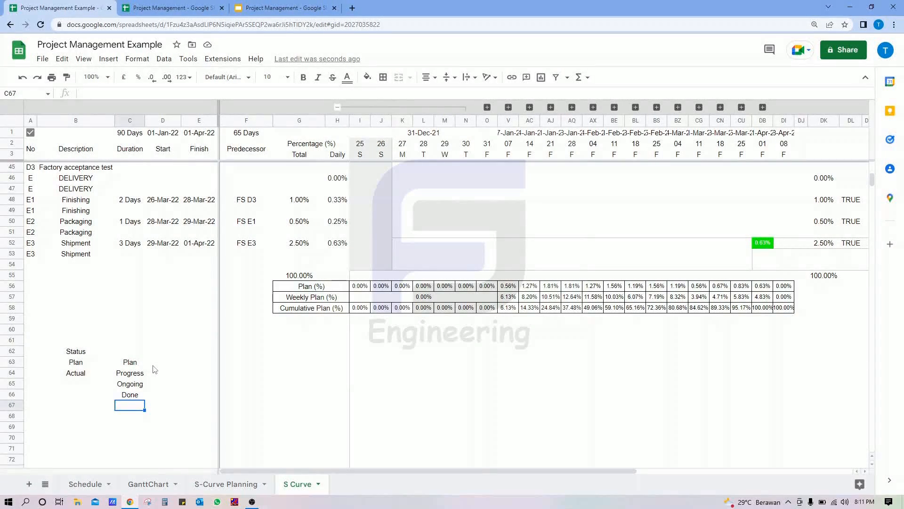
Insert a blank column between Description and Duration.
right_click(130, 122)
click(198, 208)
Clear the status notes below the schedule in B62:D67.
scroll(117, 292, down, 10)
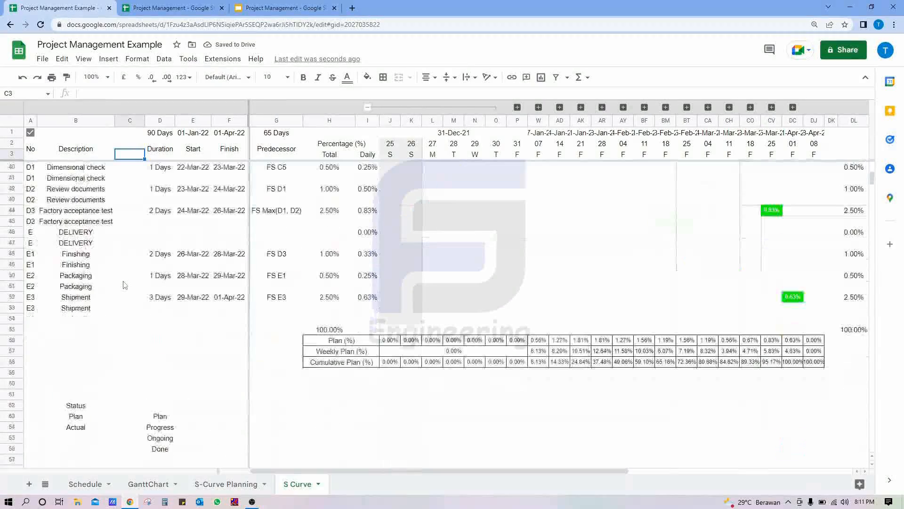
scroll(104, 241, up, 3)
drag(73, 297, 160, 351)
key(Delete)
scroll(156, 329, up, 15)
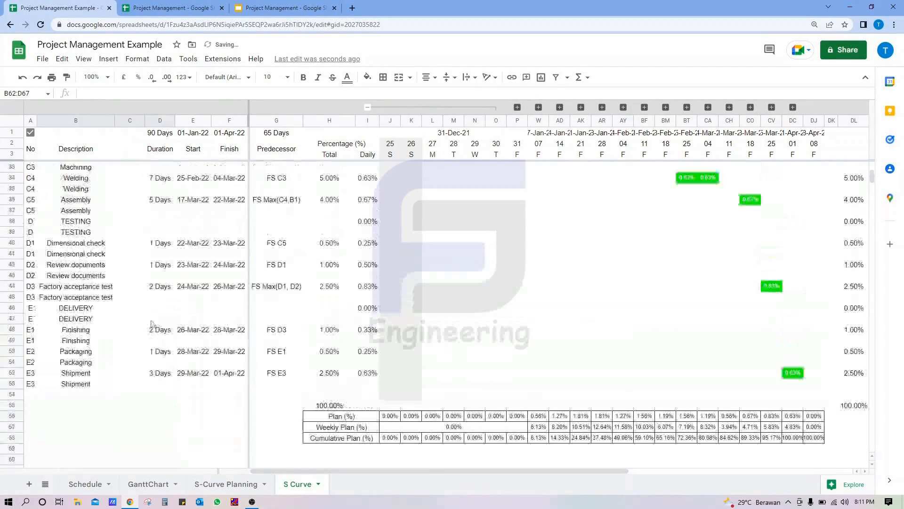
Copy the merged Description header to C2:C3 and retitle it Status.
click(142, 152)
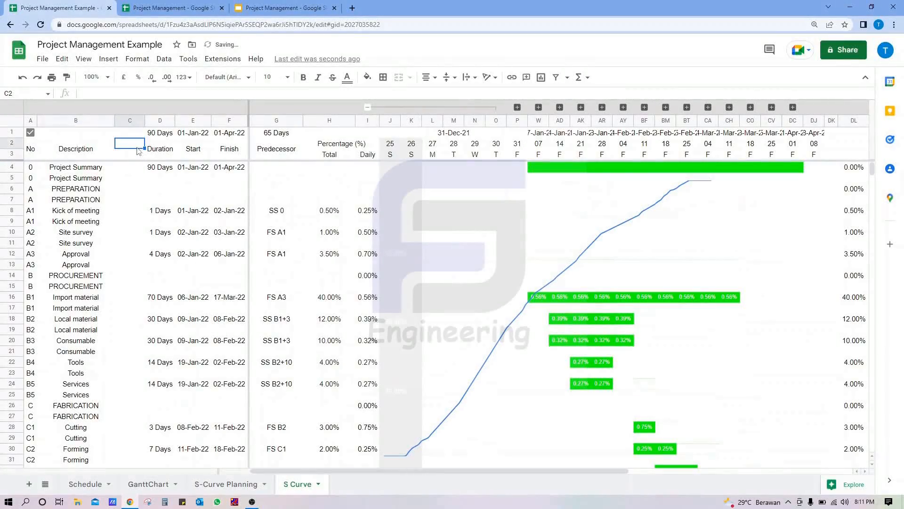
click(106, 153)
key(ctrl+c)
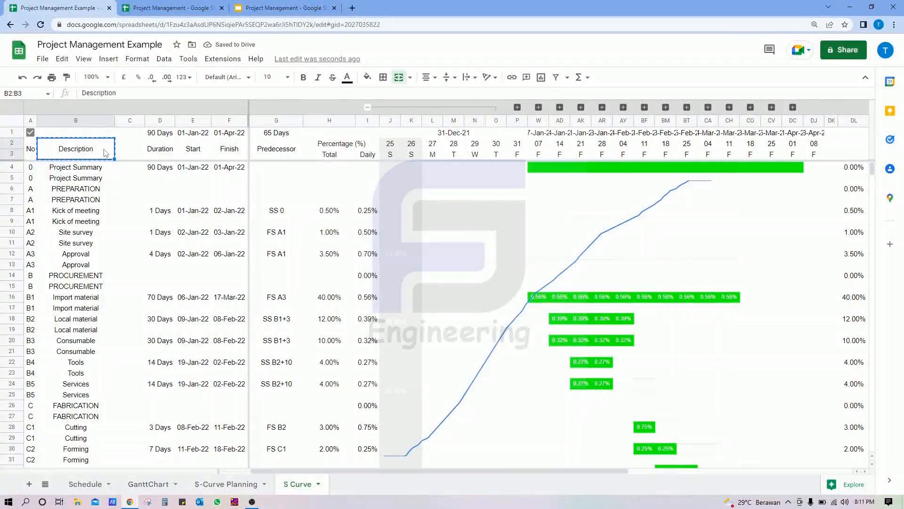
key(Right)
key(ctrl+v)
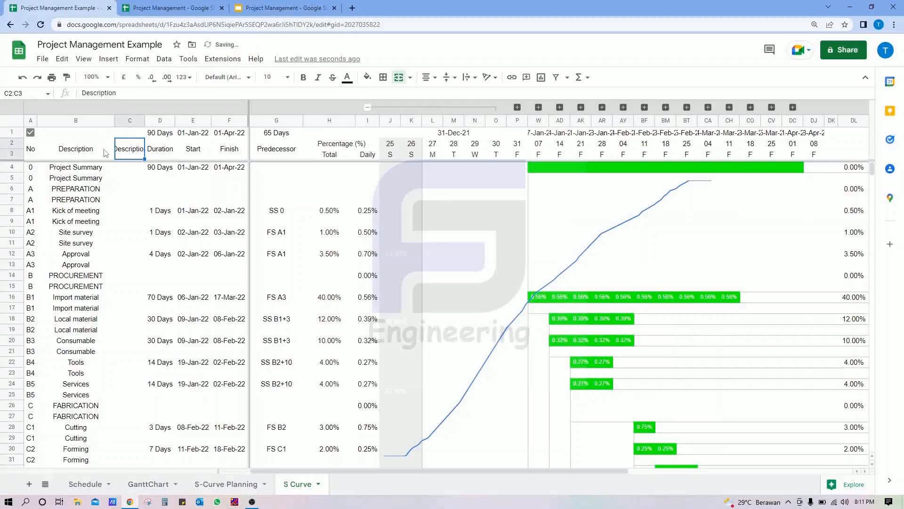
text(Stat)
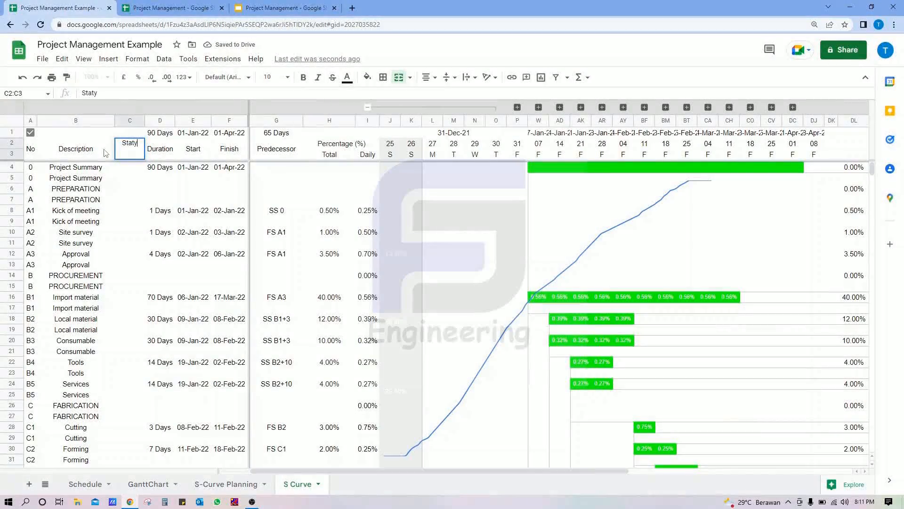
text(us)
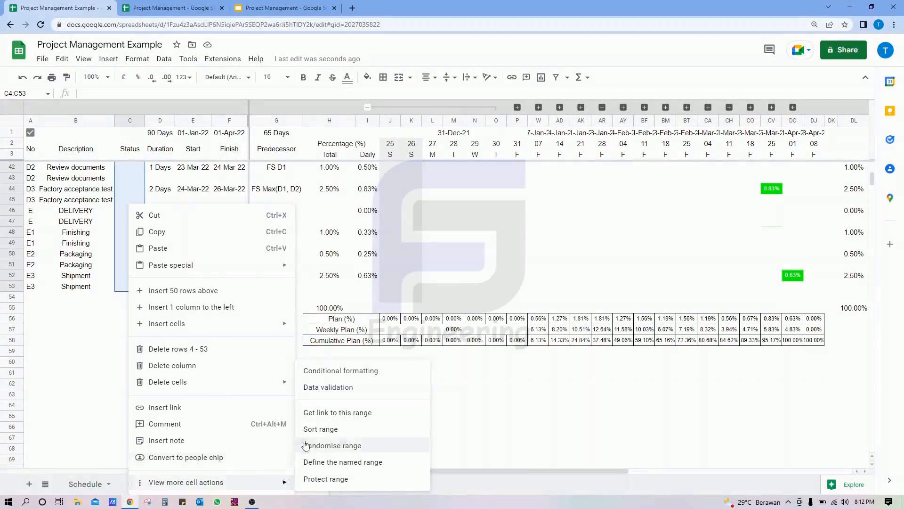
Give C4:C53 a drop-down validation list of Plan, Progress, Ongoing, Done that rejects invalid input.
click(325, 388)
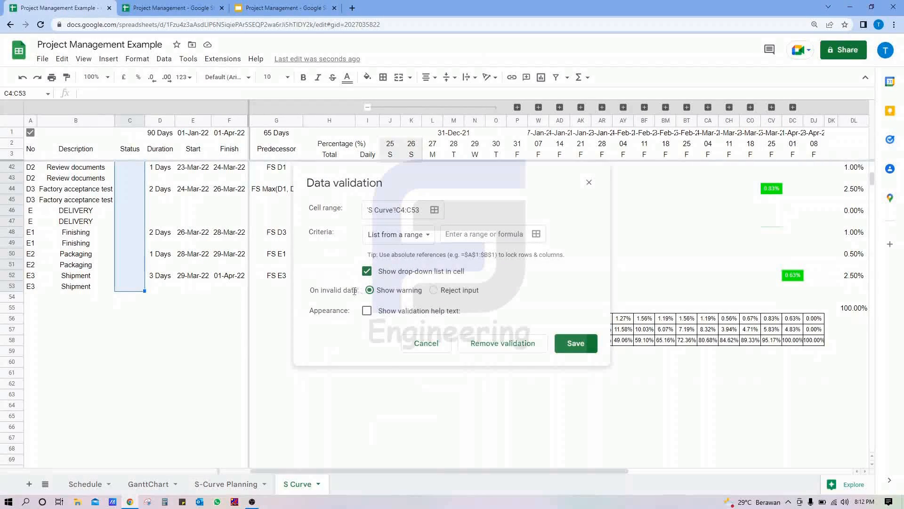
click(398, 234)
click(398, 254)
click(456, 234)
text(Pln)
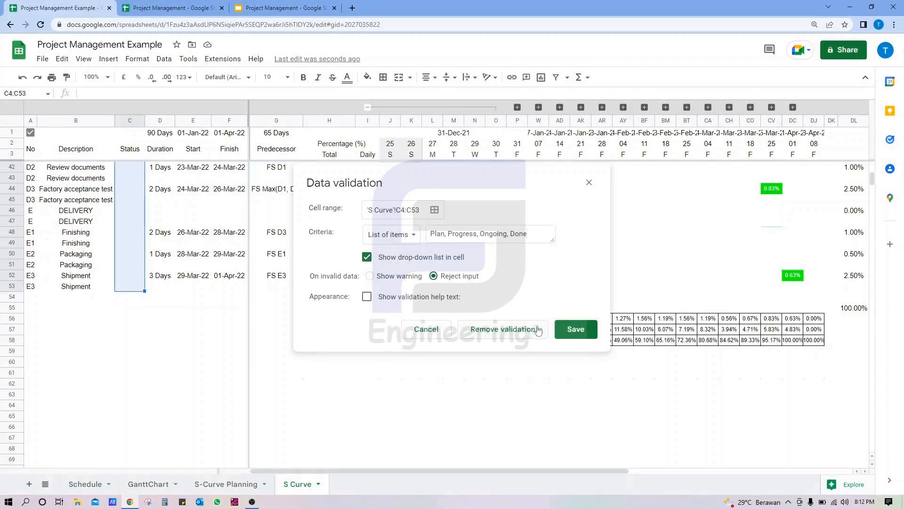
click(571, 331)
scroll(200, 285, up, 10)
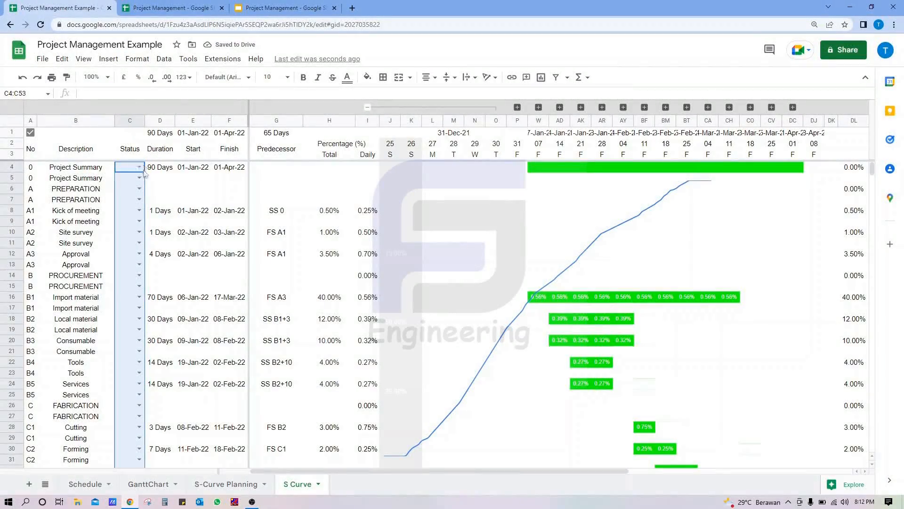
Set the two Project Summary rows' status to Plan in C4 and Progress in C5, and widen the Status column.
click(139, 167)
click(147, 185)
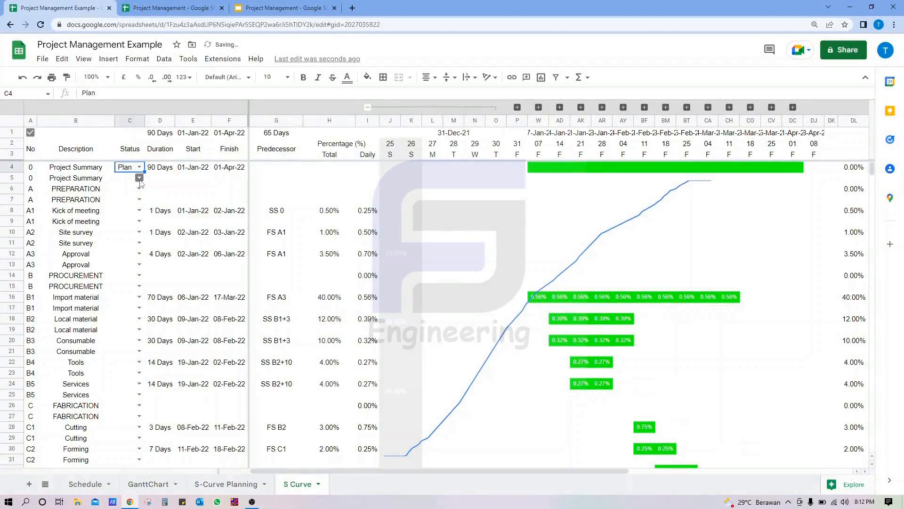
click(139, 177)
click(138, 209)
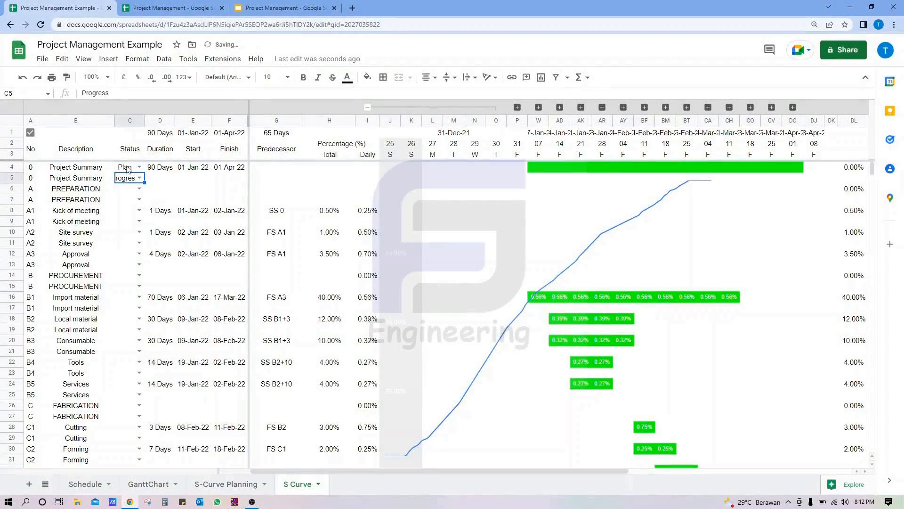
drag(143, 120, 157, 120)
Copy the Plan and Progress pair from C4:C5 down the Status column through C53.
drag(134, 167, 138, 180)
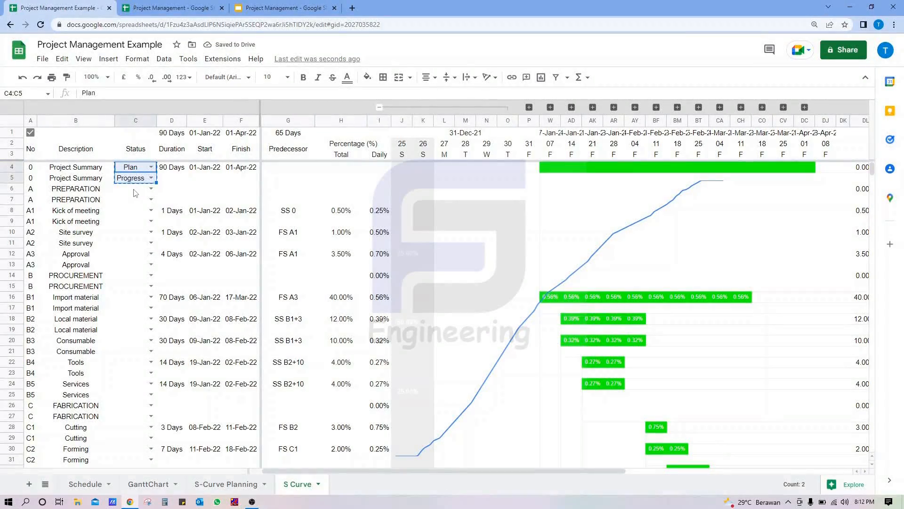
click(136, 191)
scroll(135, 235, down, 10)
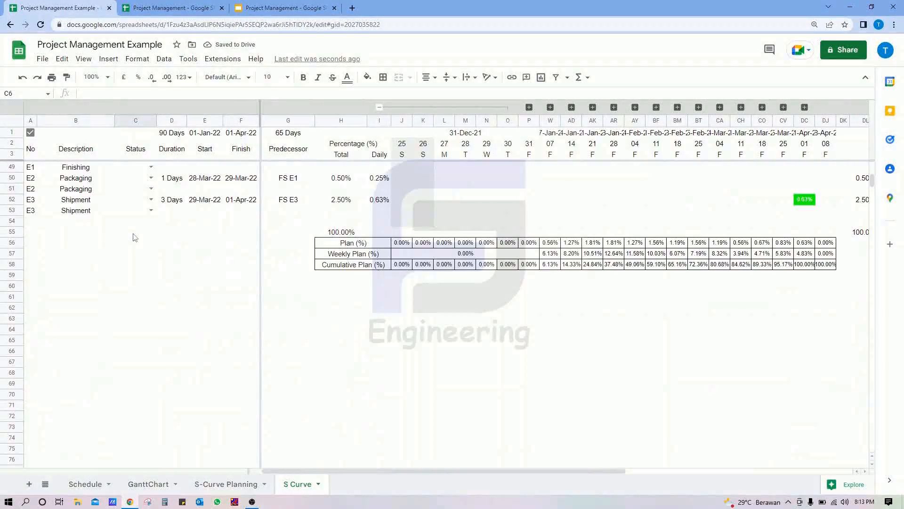
shift+click(134, 213)
key(ctrl+v)
key(Right)
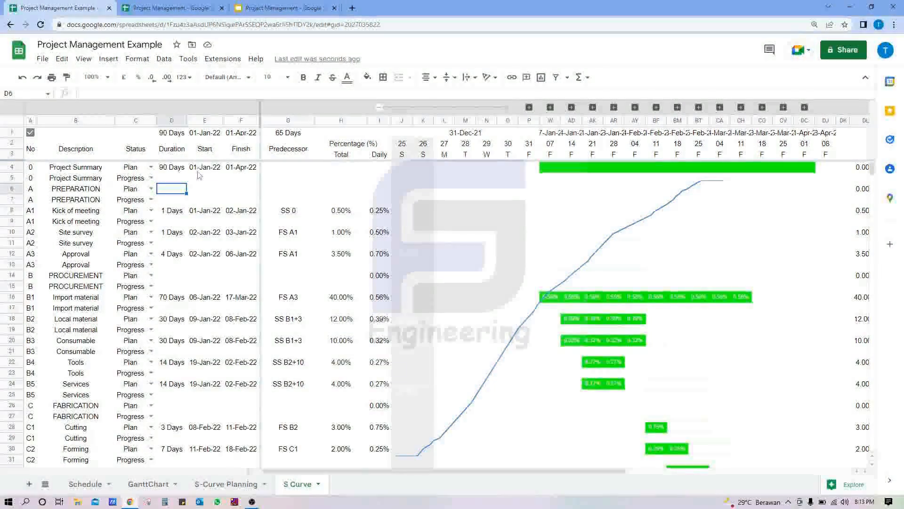
Link the total and daily percentages of the Kick of meeting Progress row to its Plan row with =H8 and =I8.
click(354, 198)
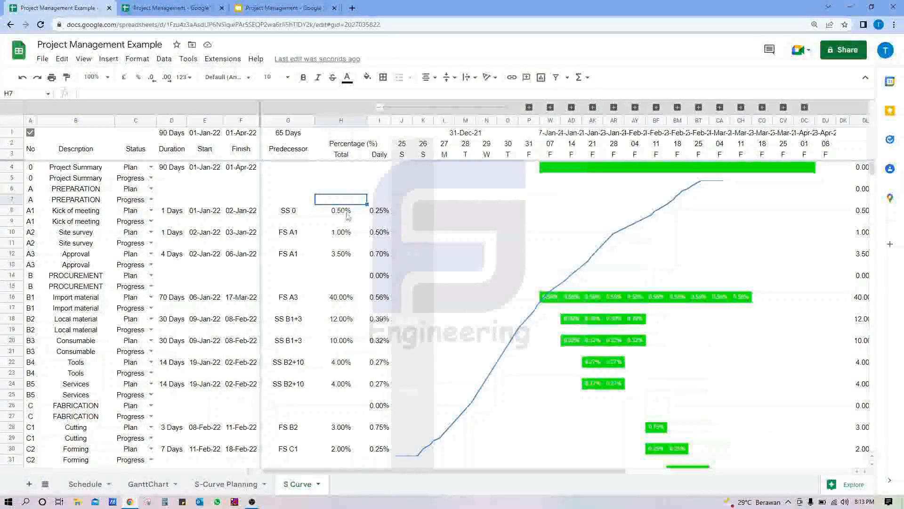
click(345, 220)
text(=)
click(347, 210)
key(Tab)
text(=)
click(379, 210)
key(Return)
Copy the linked percentages in H9:I9 into the Progress rows of Site survey, Approval and the procurement tasks.
drag(346, 221, 381, 222)
key(ctrl+c)
click(342, 243)
key(ctrl+v)
click(342, 265)
key(ctrl+v)
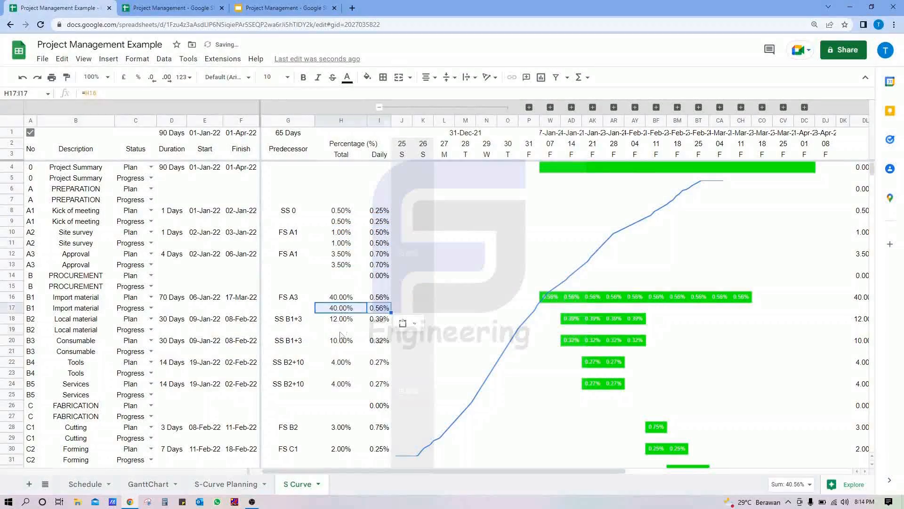
click(340, 331)
key(ctrl+v)
click(340, 352)
key(ctrl+v)
click(340, 374)
key(ctrl+v)
click(340, 395)
key(ctrl+v)
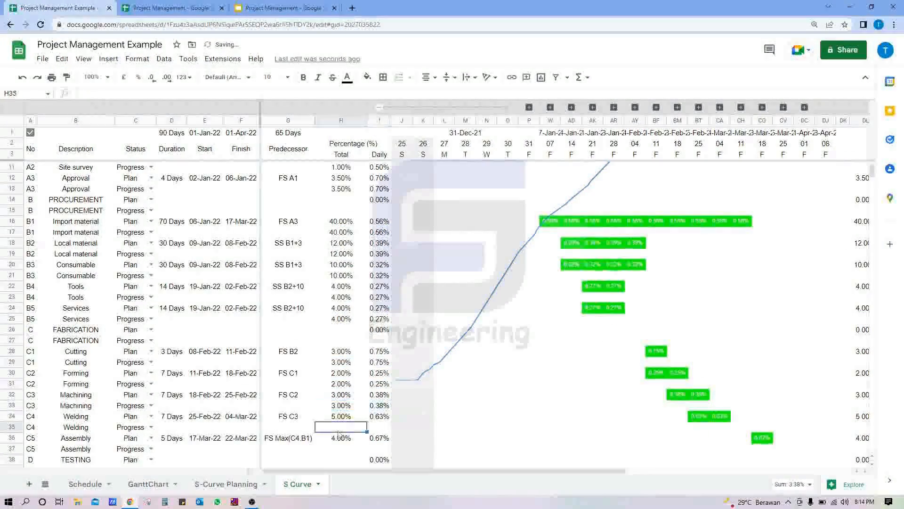
Paste the linked percentages into the Progress rows of the remaining fabrication, testing and delivery tasks.
key(ctrl+v)
scroll(339, 429, down, 2)
click(340, 341)
key(ctrl+v)
click(339, 384)
key(ctrl+v)
click(340, 405)
key(ctrl+v)
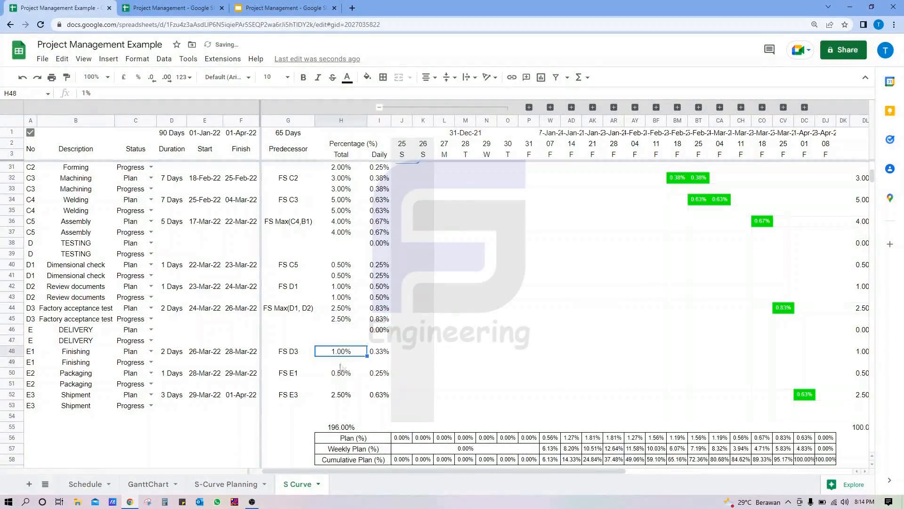
Copy the daily percentage formula =H8/(D8+1) from I8 down the Daily column.
scroll(349, 306, up, 10)
click(380, 210)
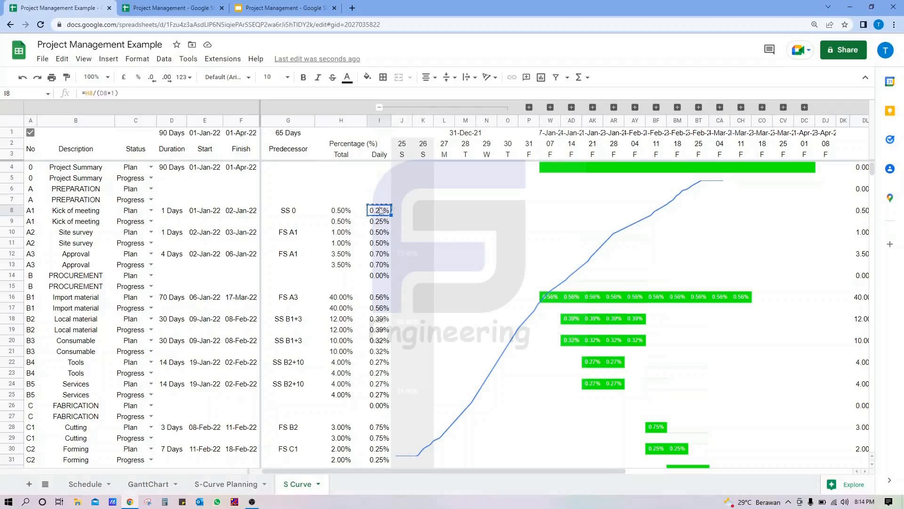
key(ctrl+shift+Down)
key(ctrl+v)
scroll(378, 279, up, 10)
click(351, 242)
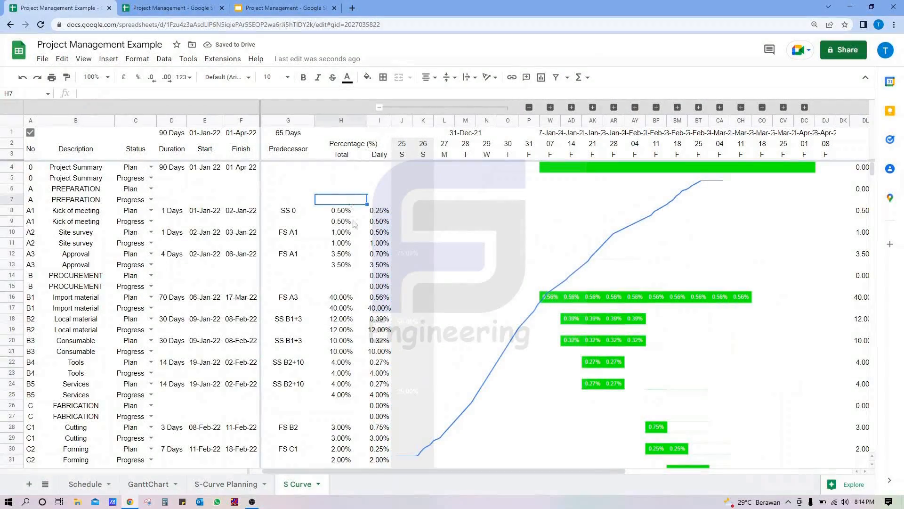
Add the condition C4="Plan" to the AND test in J4's formula.
click(403, 168)
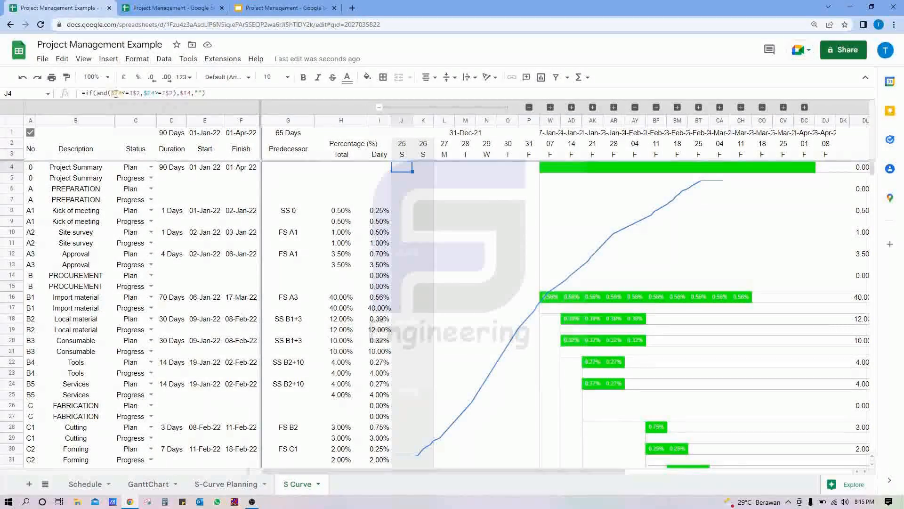
click(173, 93)
text(,)
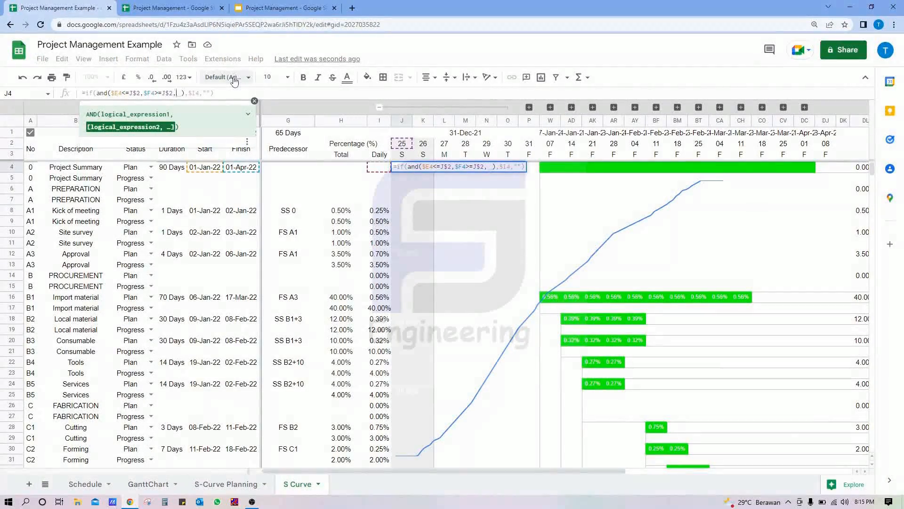
text(C4=)
text("p)
text(LAN)
key(BackSpace)
key(BackSpace)
key(BackSpace)
key(BackSpace)
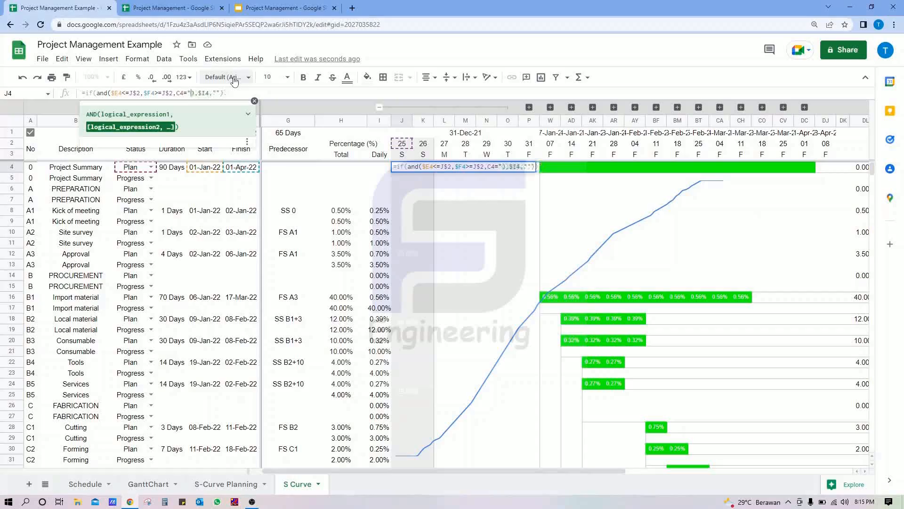
text(PLA)
text(lan)
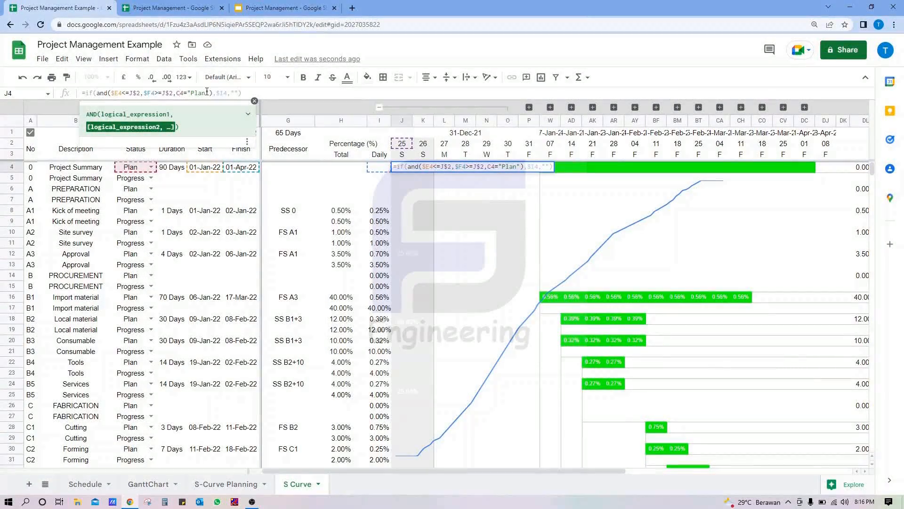
Lock the column of the status reference in J4's formula so it reads $C4.
key(Left)
key(Left)
key(Left)
key(Left)
key(Left)
key(Left)
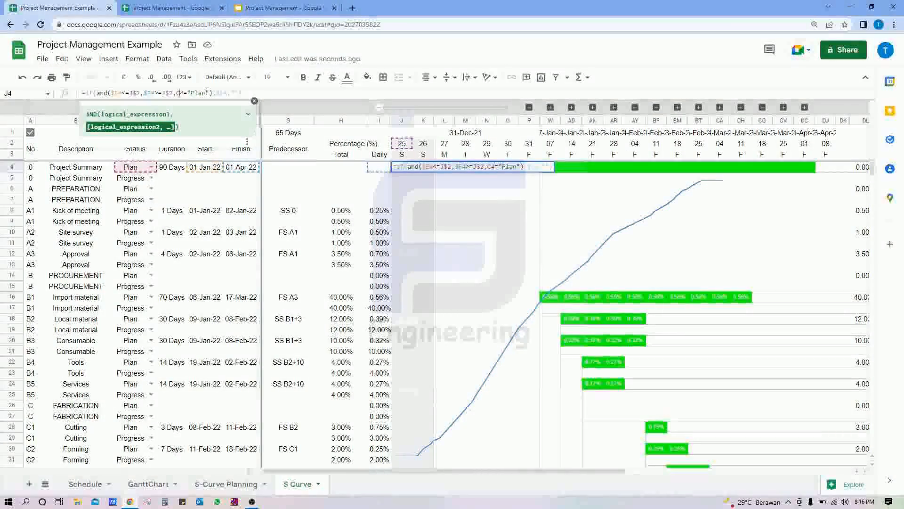
key(F4)
key(F4)
key(F4)
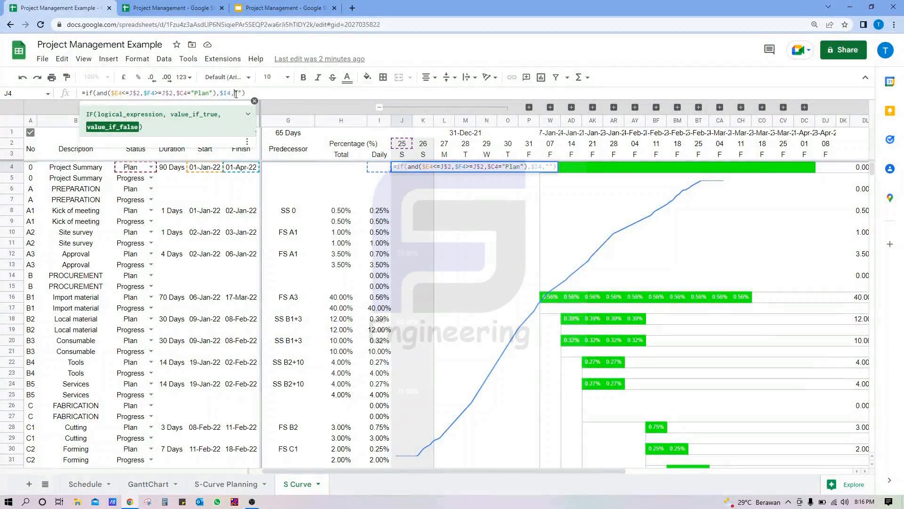
Nest a copy of J4's IF(AND(...),$I4, test before the empty-text result as its value if false.
drag(98, 93, 87, 94)
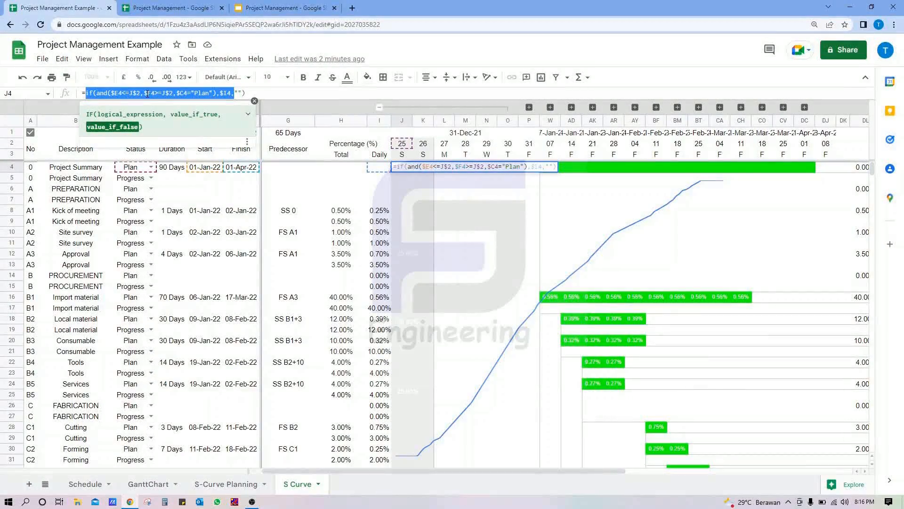
click(235, 93)
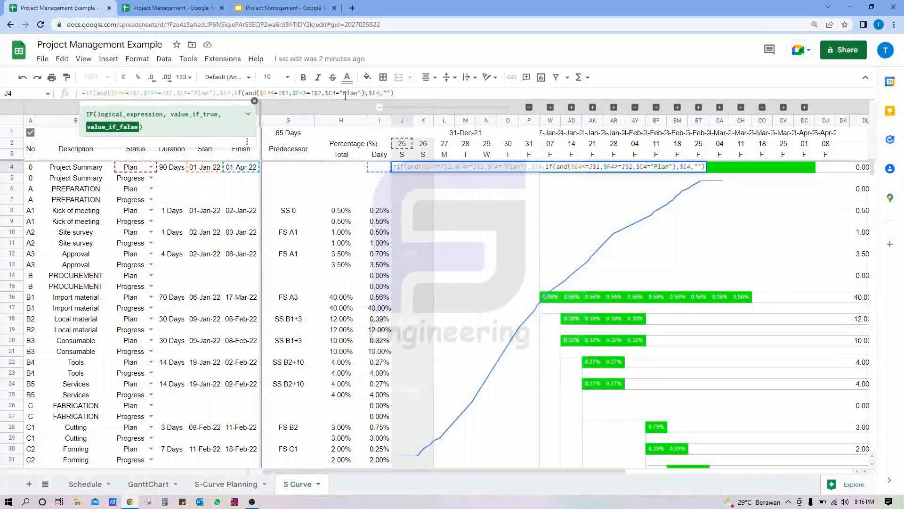
click(271, 93)
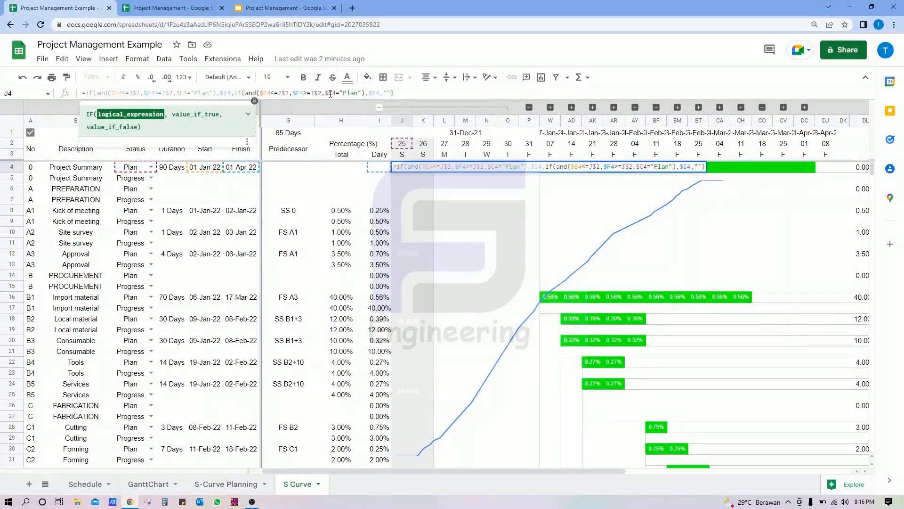
Change the nested IF's status criterion in the J4 formula to "Done".
click(355, 93)
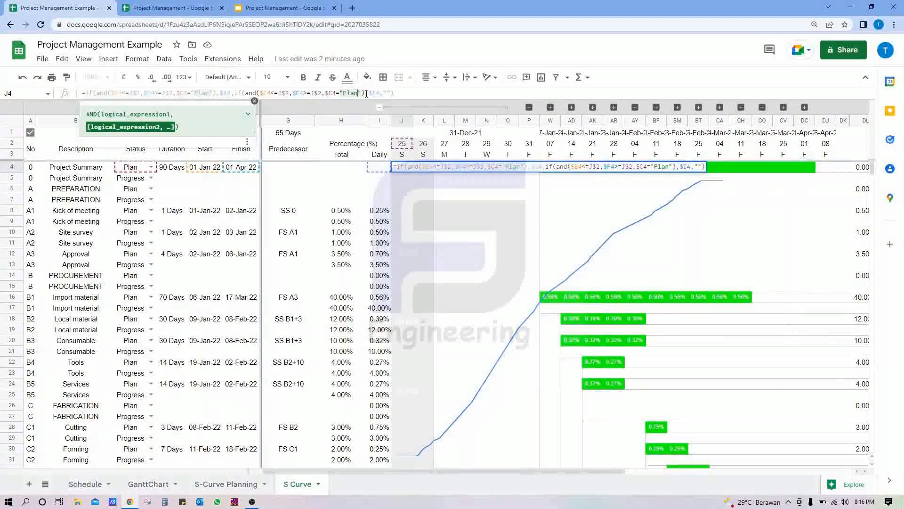
key(BackSpace)
key(BackSpace)
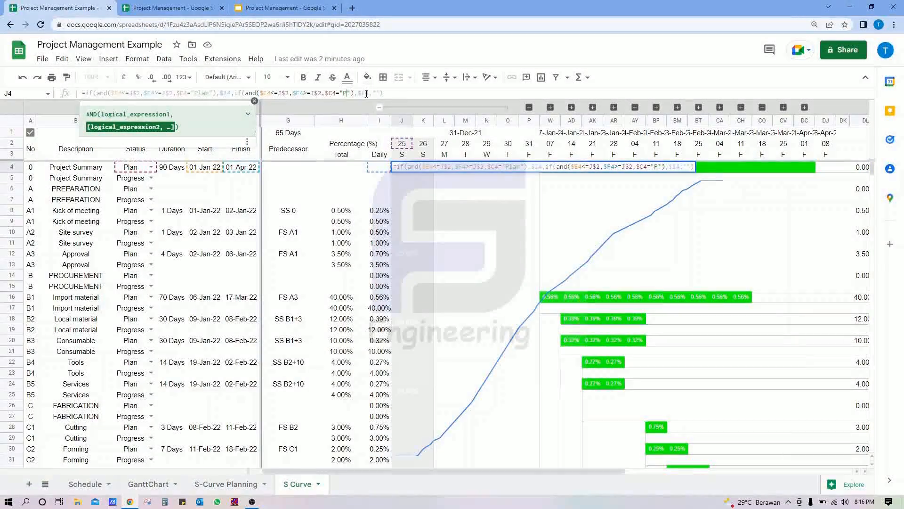
Wrap J4's "Done" test in or($C4="Done",$C4="Ongoing",$C4="Progress") and commit the formula.
click(325, 93)
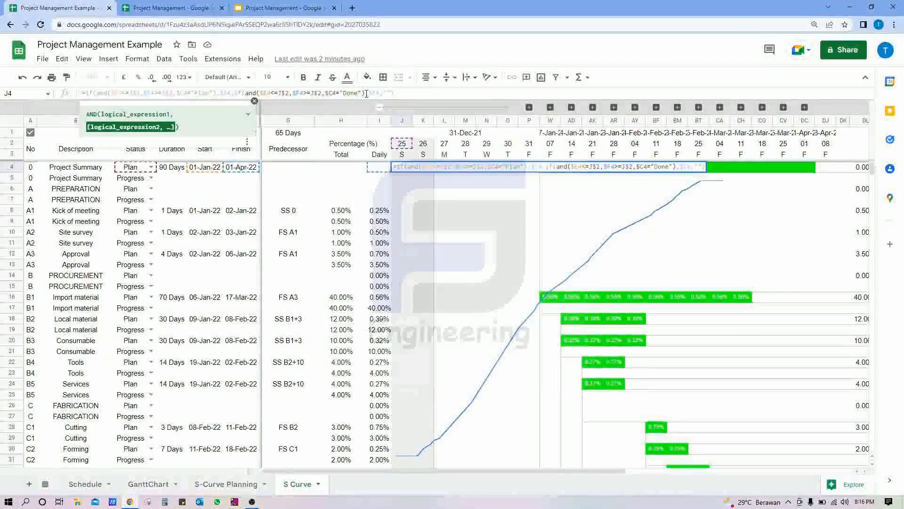
text(or()
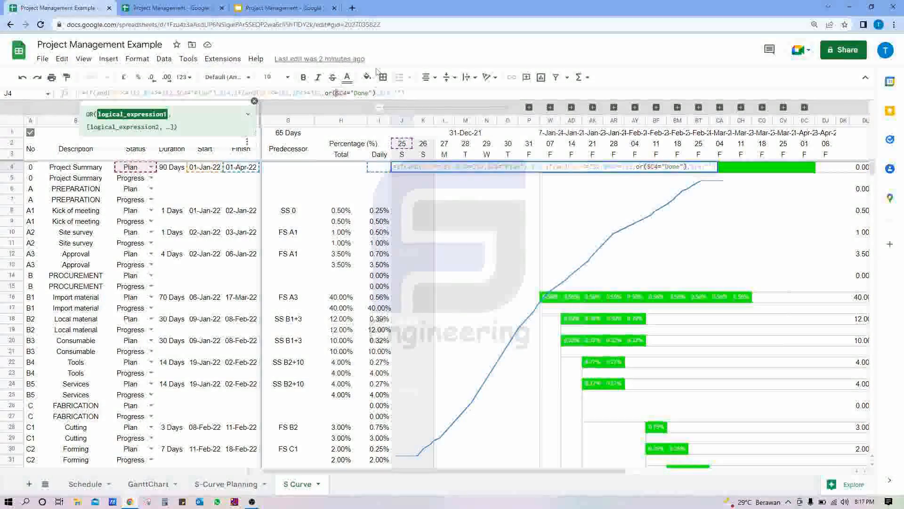
click(373, 94)
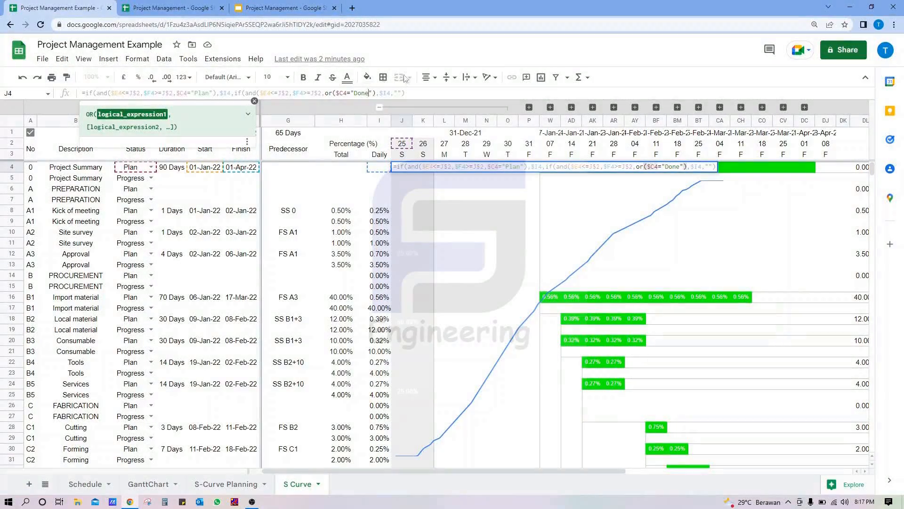
text(,$c4)
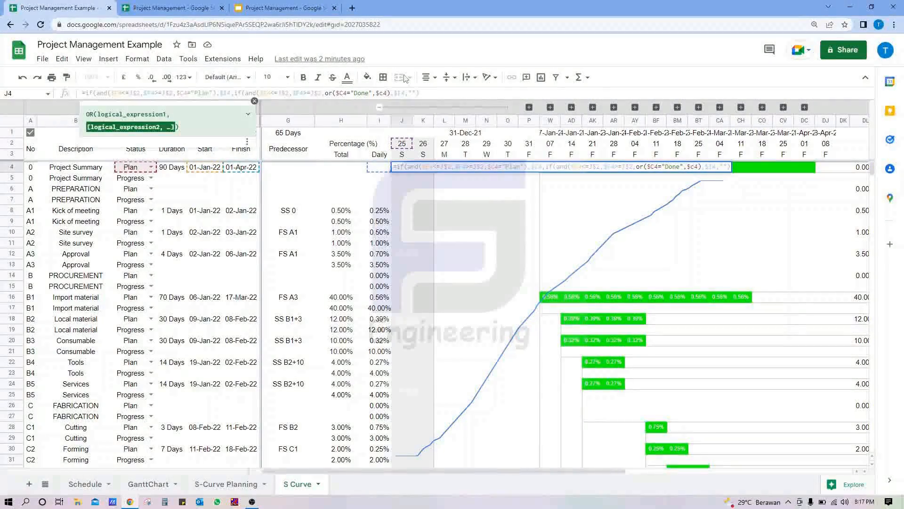
text(="Ongoing")
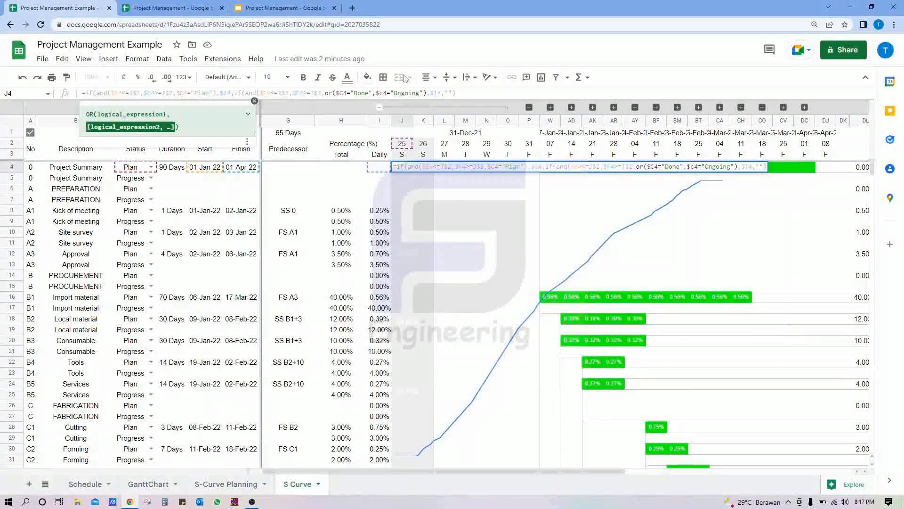
text(,$c4="Progress")
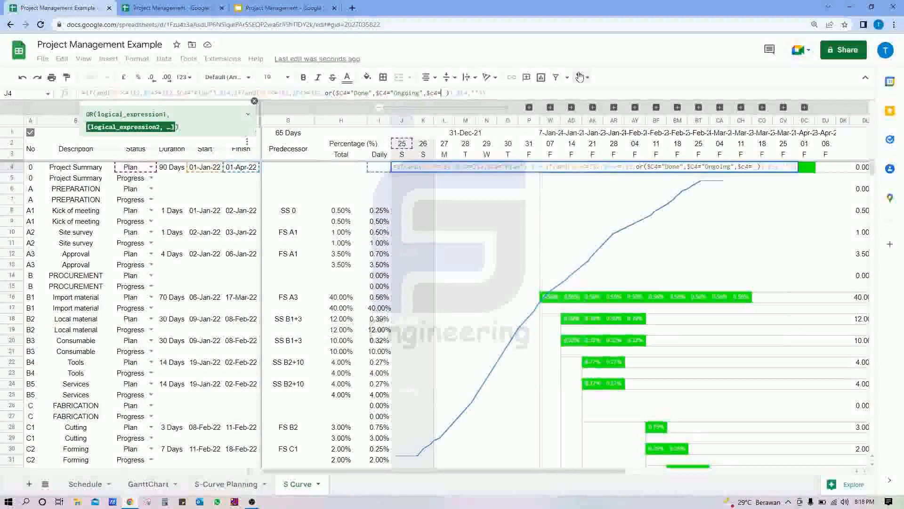
key(Return)
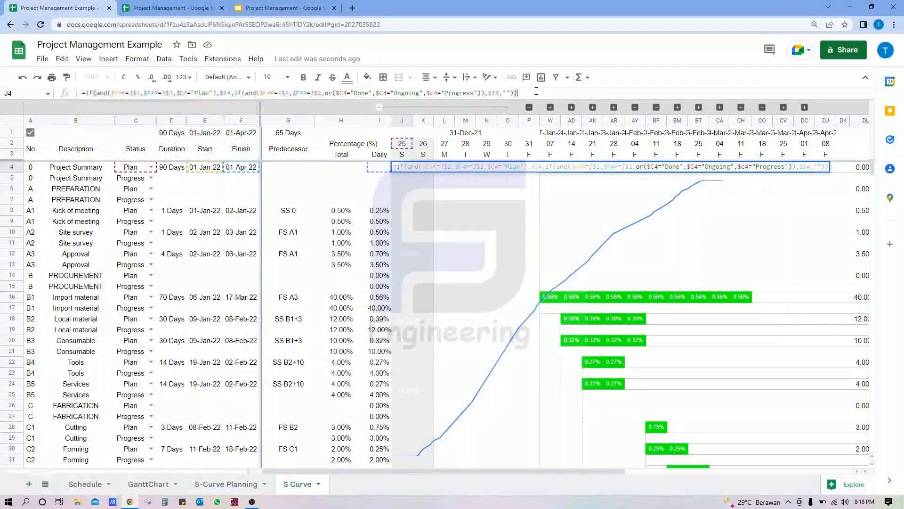
Copy the J4 formula across row 4 to DJ4 and down the schedule rows beneath, starting at J5.
click(407, 164)
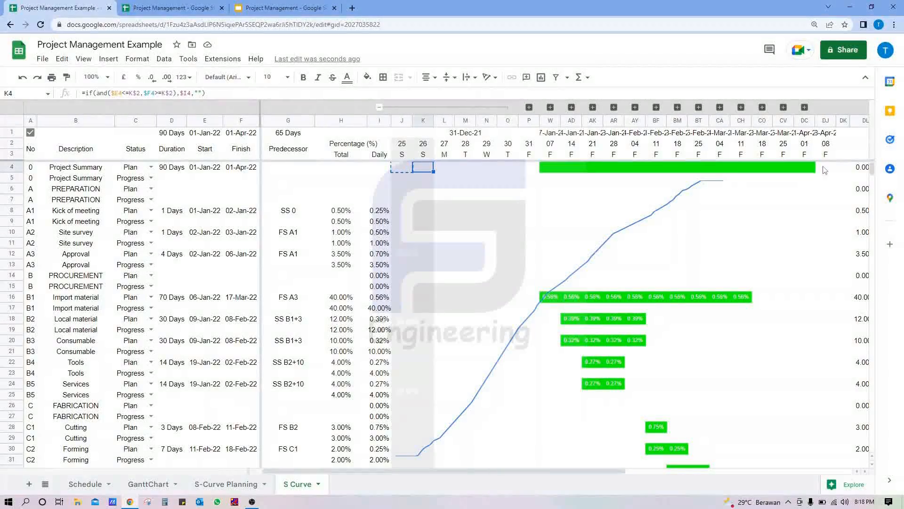
key(ctrl+v)
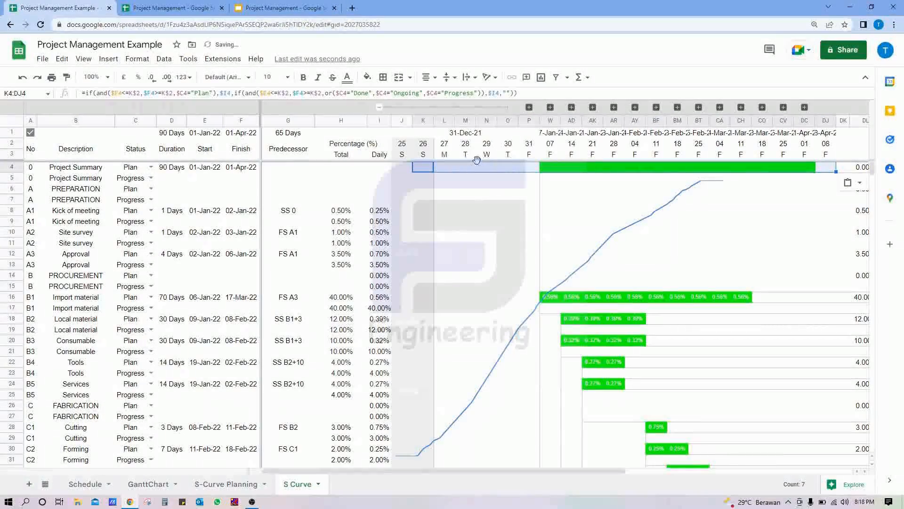
drag(403, 168, 828, 170)
key(ctrl+c)
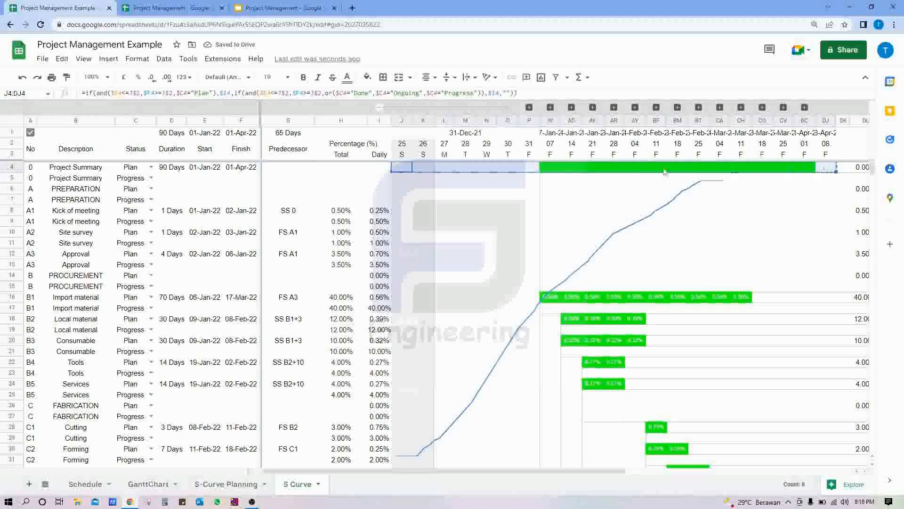
click(403, 182)
scroll(545, 238, down, 12)
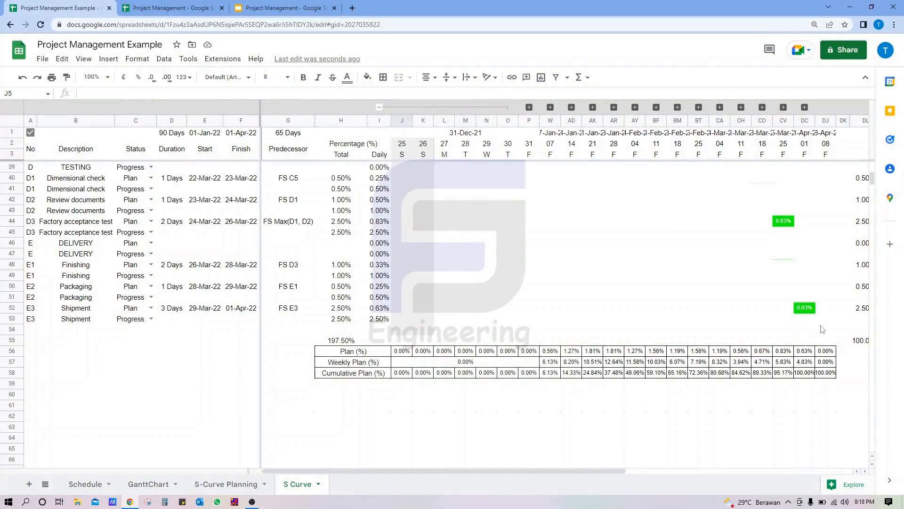
shift+click(830, 324)
shift+click(826, 332)
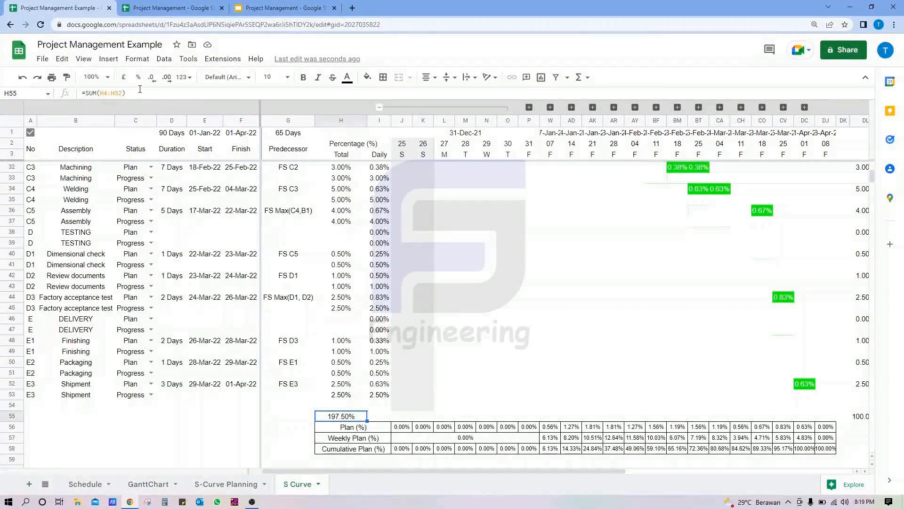
Extend the SUM range of the total percentage in H55 to include the Shipment progress row.
click(136, 91)
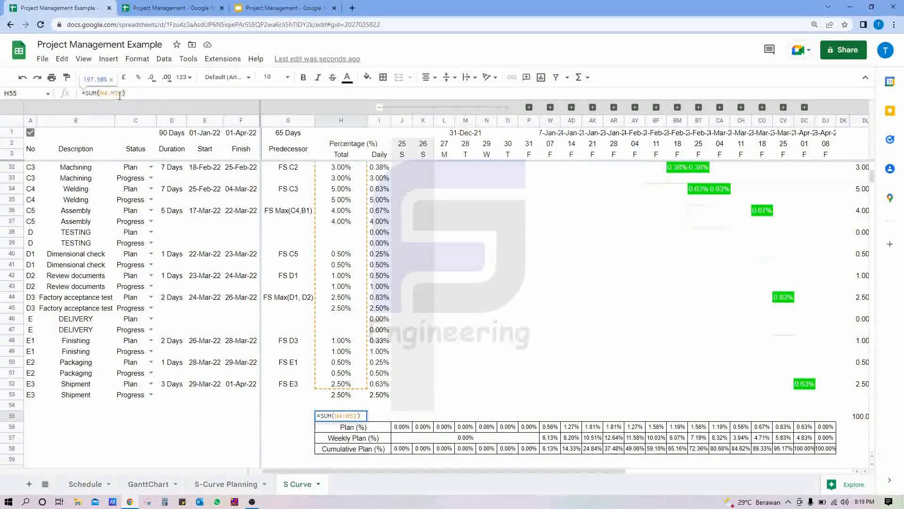
click(122, 94)
key(BackSpace)
key(Return)
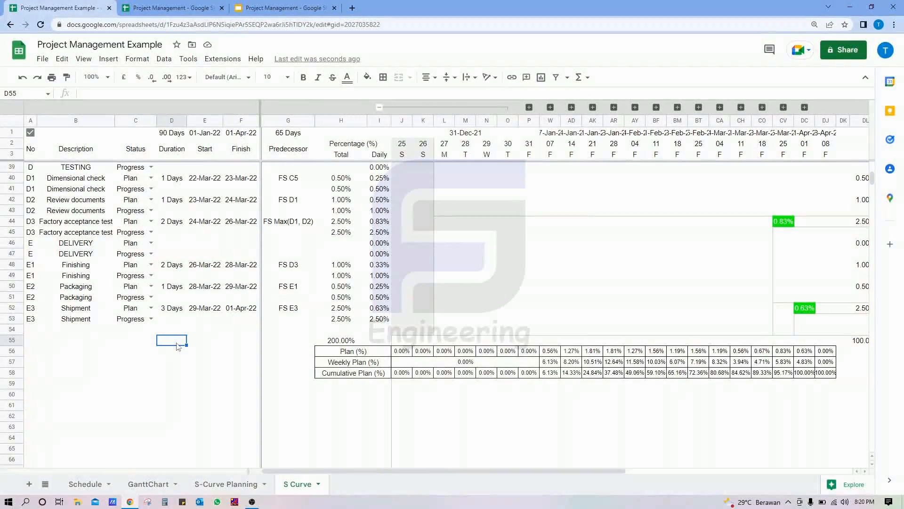
Insert a row above the Plan (%) row and label D56 to G56 Plan, Progress, Ongoing and Done.
right_click(18, 354)
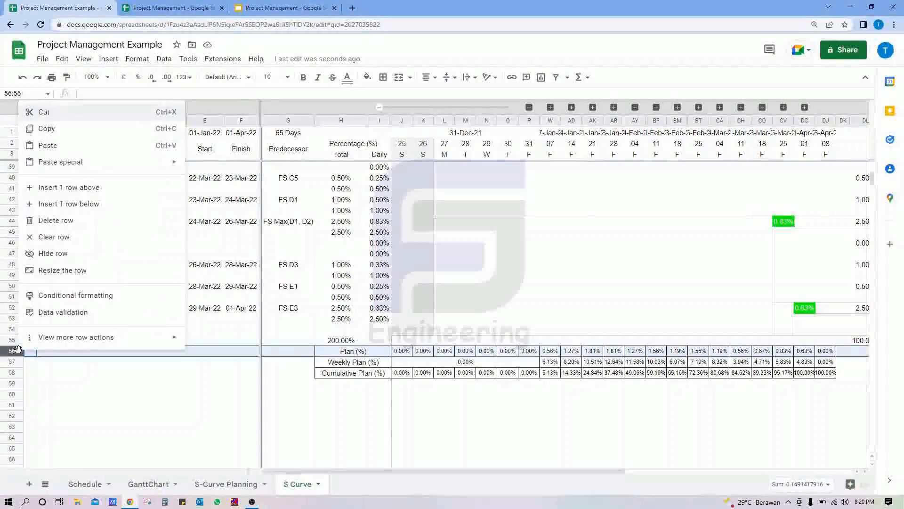
click(51, 188)
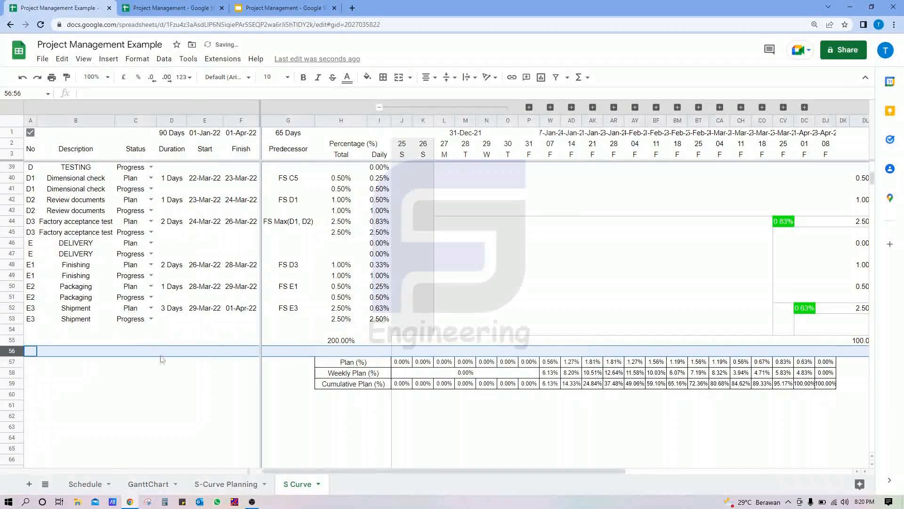
click(181, 354)
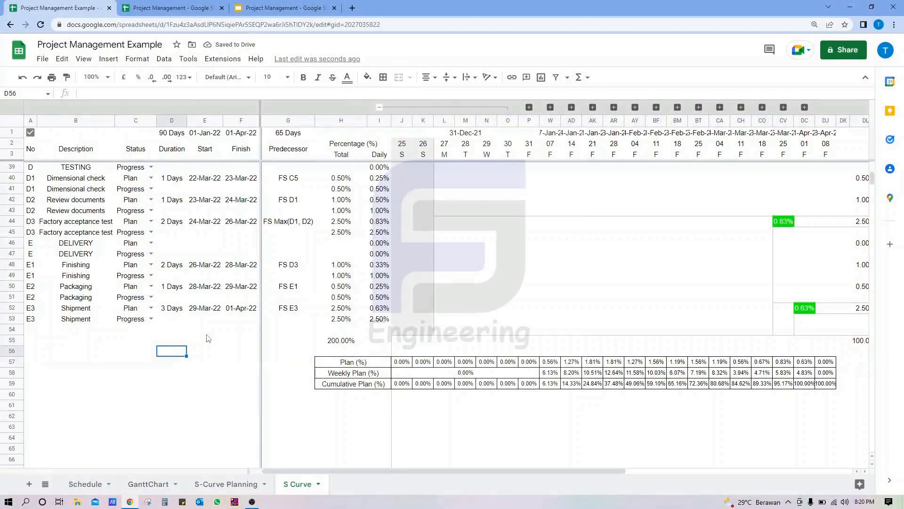
text(Plan)
key(Tab)
text(Progress)
key(Tab)
text(Ongoing)
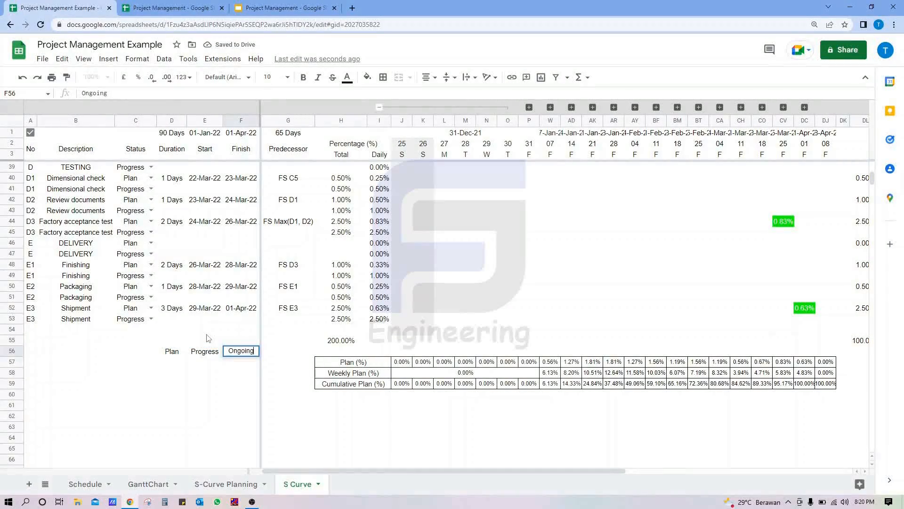
key(Tab)
text(Done)
key(Return)
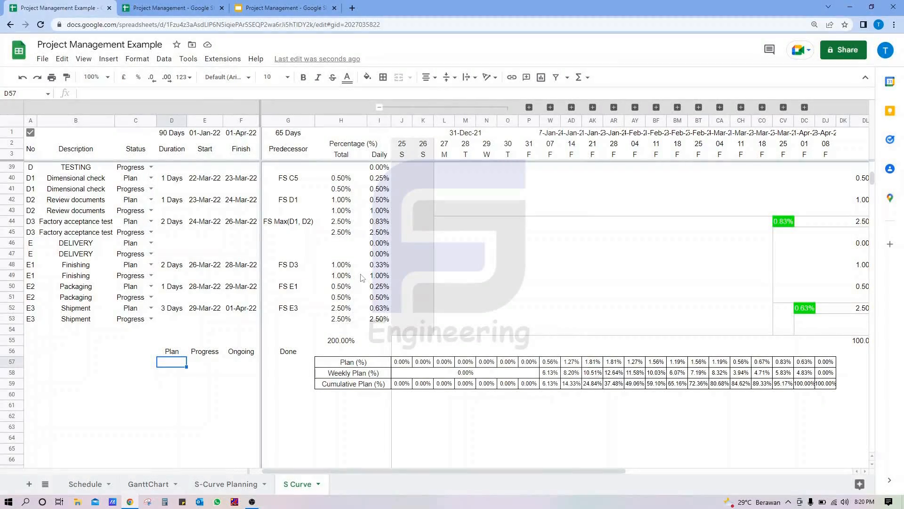
Start a SUMIFS formula in D57 under the Plan label with H4:H54 as the sum range.
text(=su)
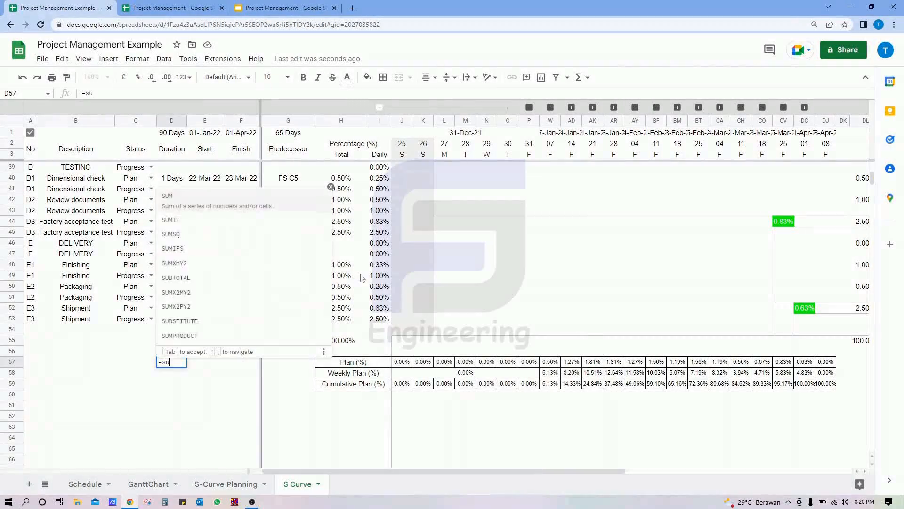
text(mifs)
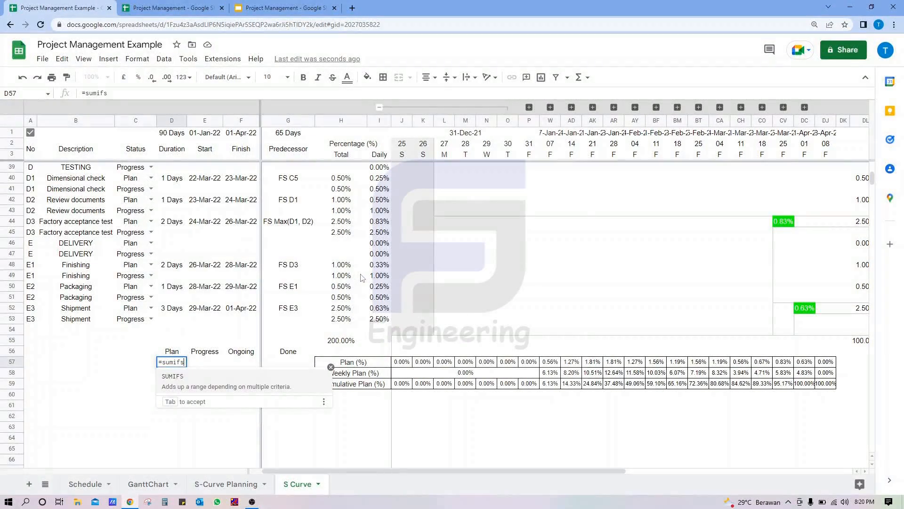
key(BackSpace)
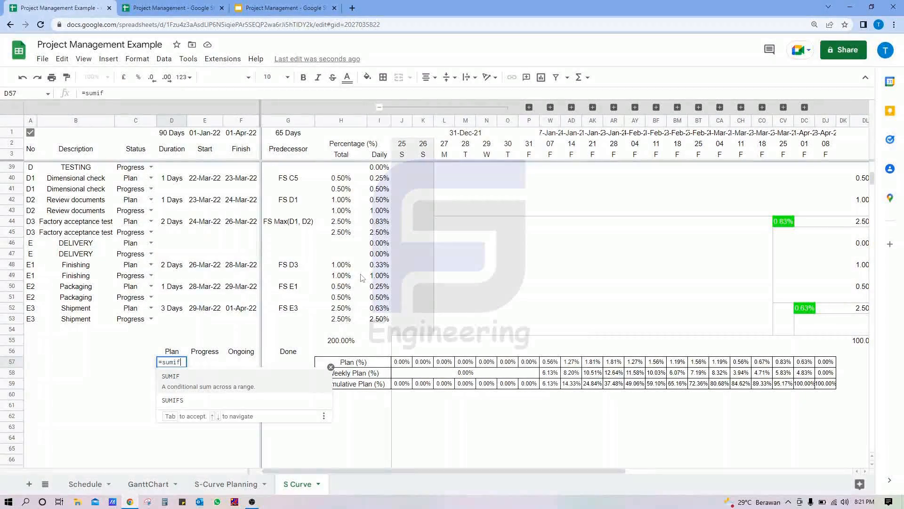
text(s)
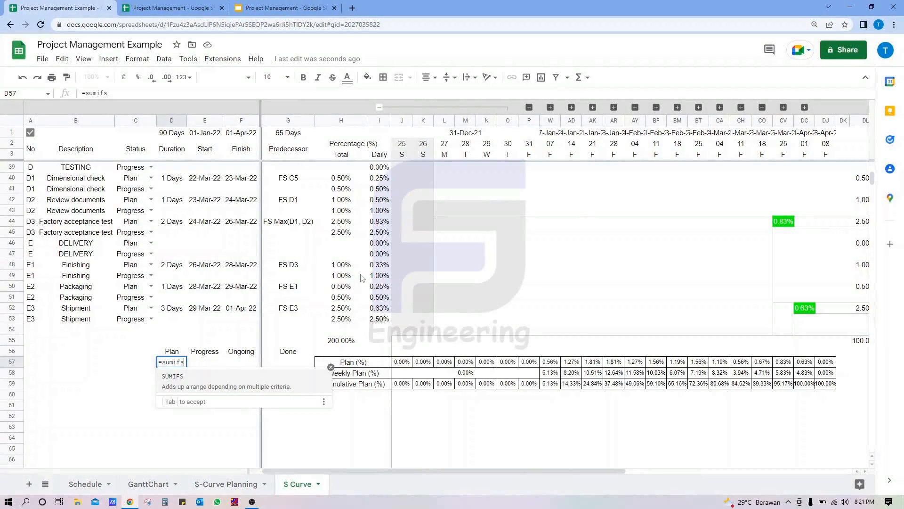
text(()
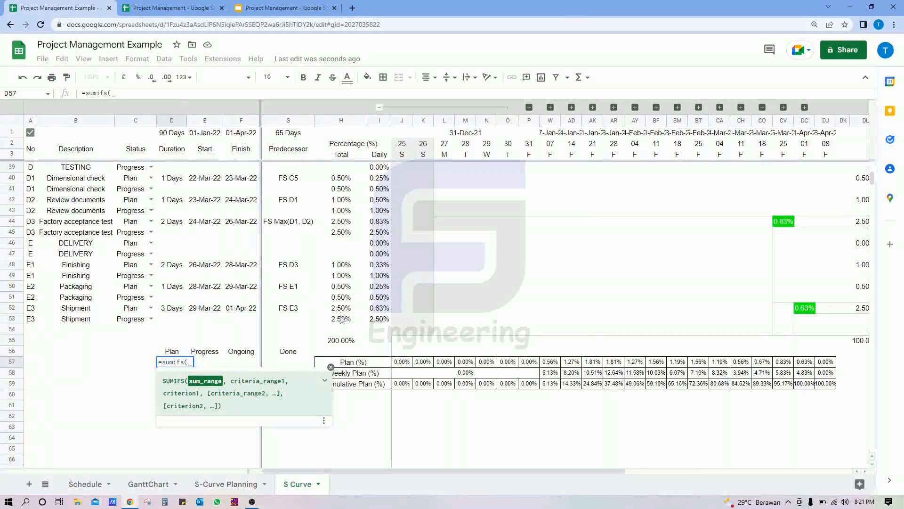
drag(338, 330, 346, 226)
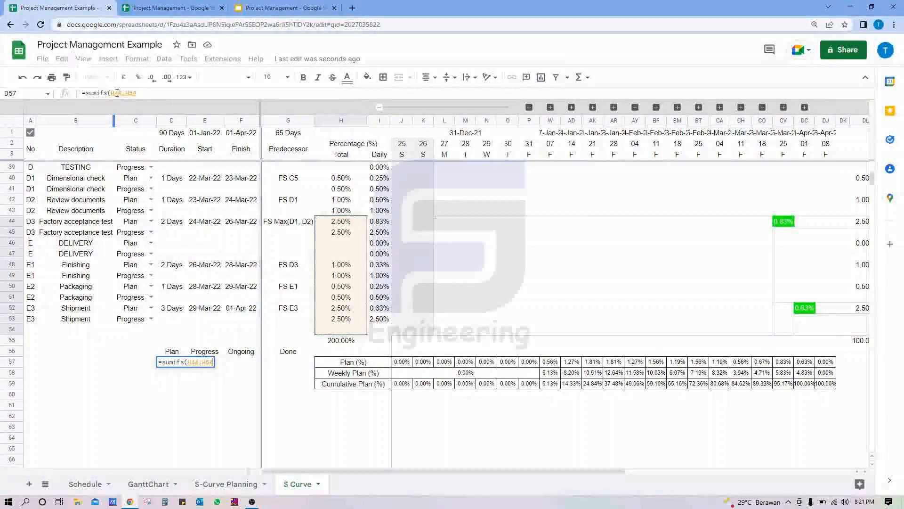
click(129, 94)
key(BackSpace)
text(4)
click(123, 93)
key(BackSpace)
click(160, 90)
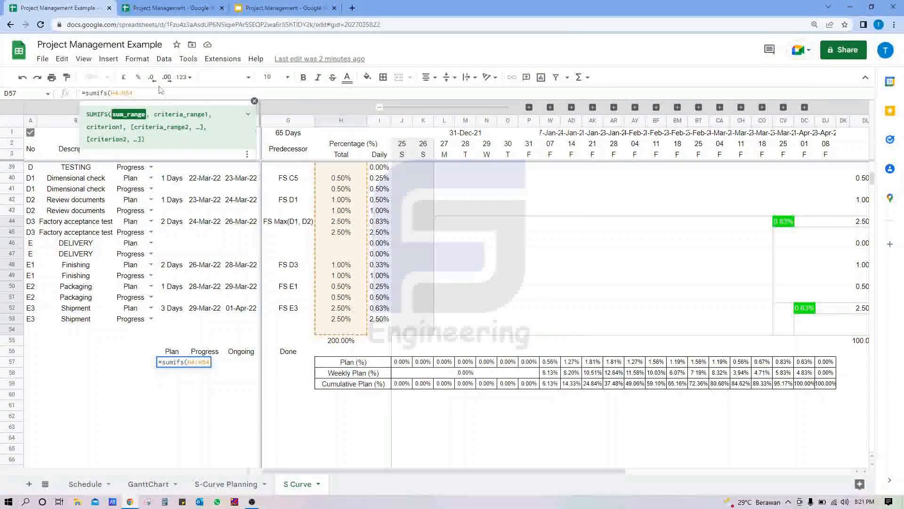
Add the Status column range C4:C54 as the criteria range of the D57 SUMIFS formula.
text(,)
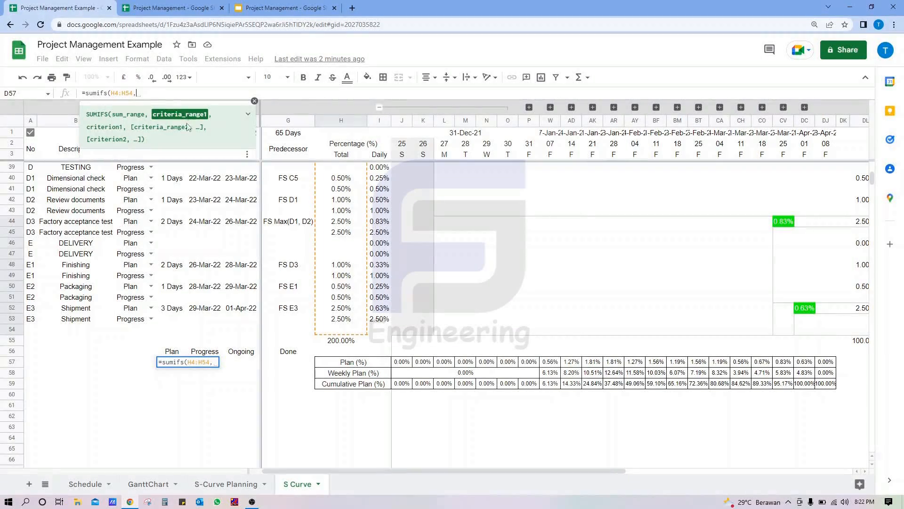
drag(132, 170, 132, 200)
click(147, 91)
key(BackSpace)
key(BackSpace)
text(4)
click(165, 93)
key(BackSpace)
key(BackSpace)
text(54)
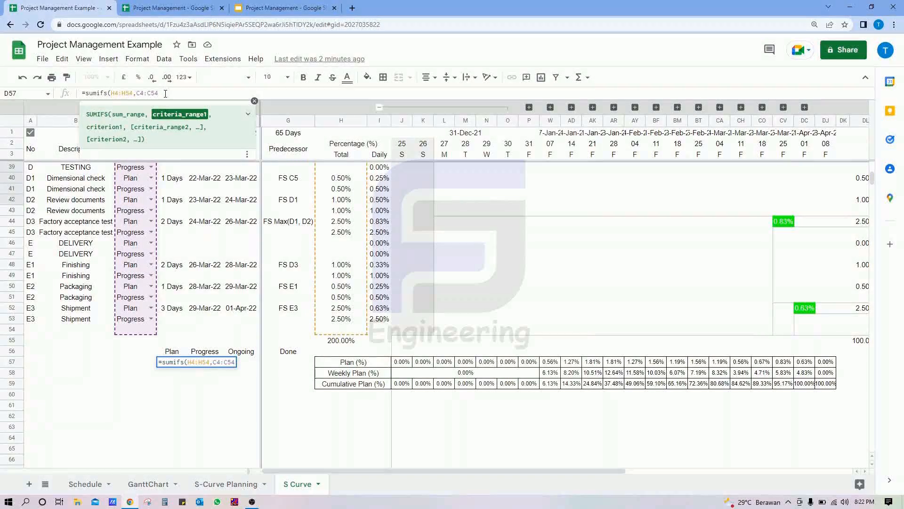
Complete the D57 formula with D56 as criterion and make both ranges absolute: $H$4:$H$54 and $C$4:$C$54.
text(,)
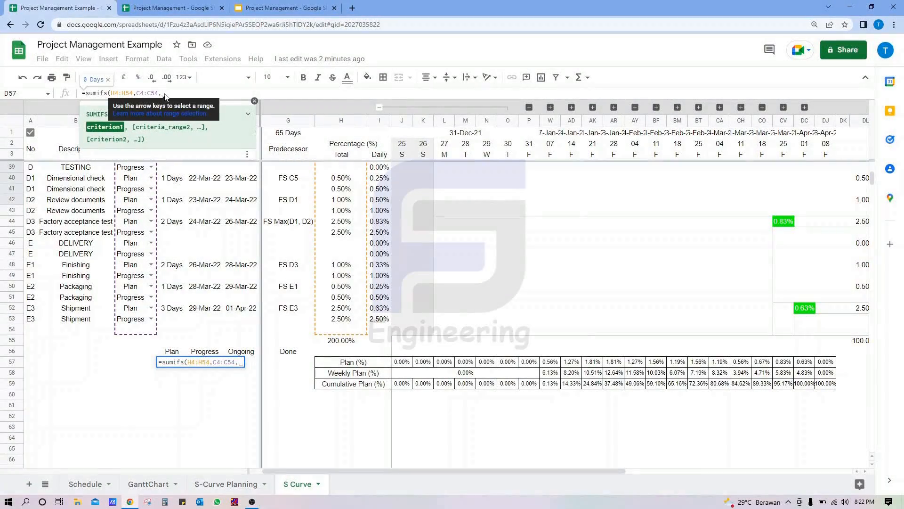
click(169, 352)
text())
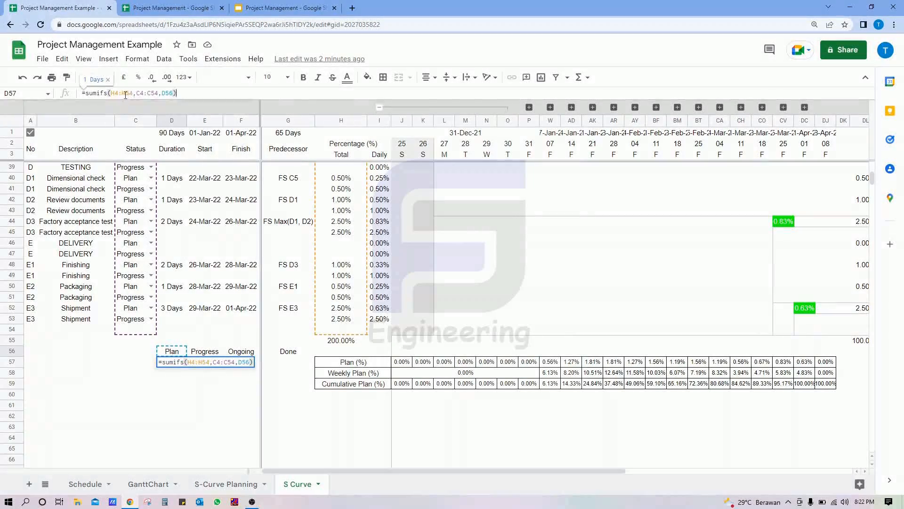
click(121, 93)
key(F4)
click(167, 93)
key(F4)
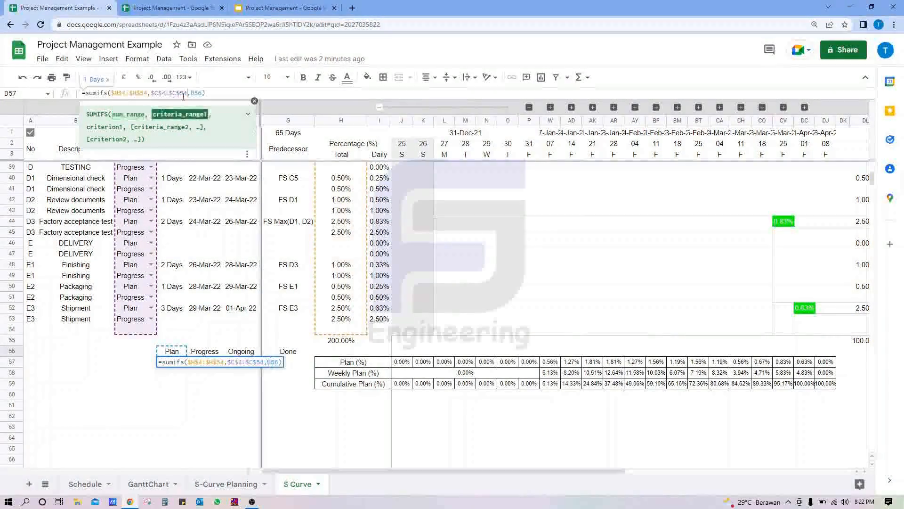
key(Return)
Format the Plan total in D57 as a percentage and copy its formula to E57, F57 and G57.
click(175, 364)
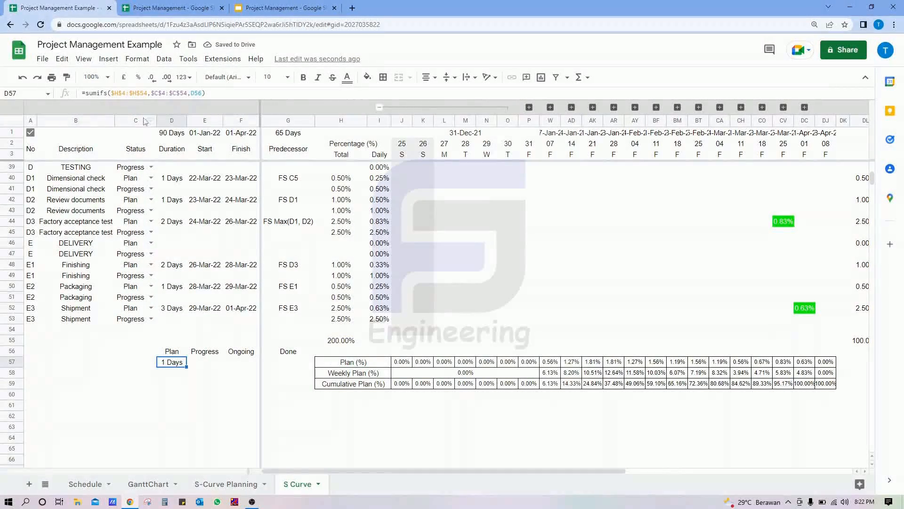
click(138, 77)
key(ctrl+c)
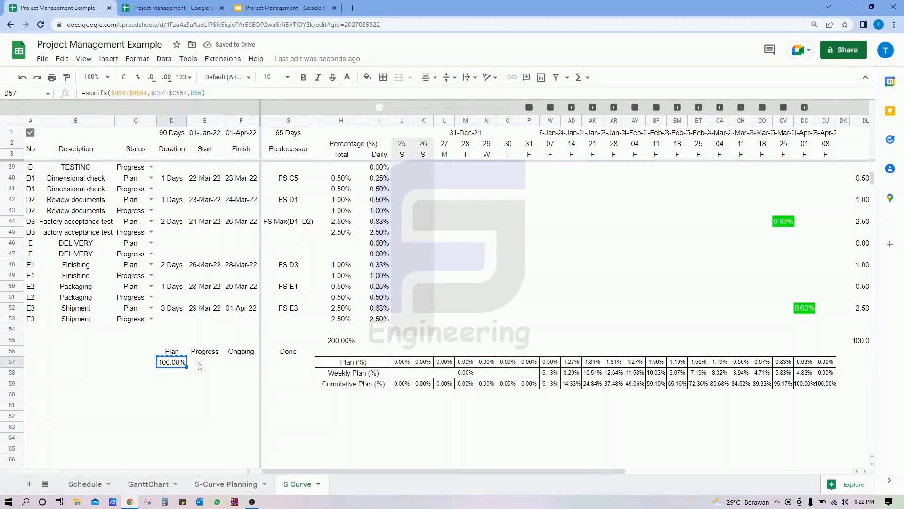
click(200, 366)
key(ctrl+v)
click(241, 366)
key(ctrl+v)
click(276, 364)
key(ctrl+v)
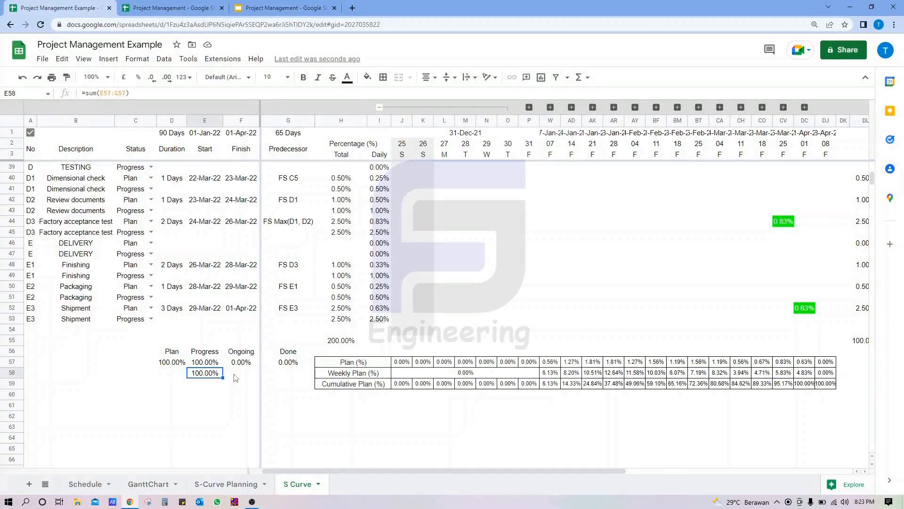
Reset the frozen columns to extend through column G and merge cells E58:G58.
drag(235, 377, 288, 373)
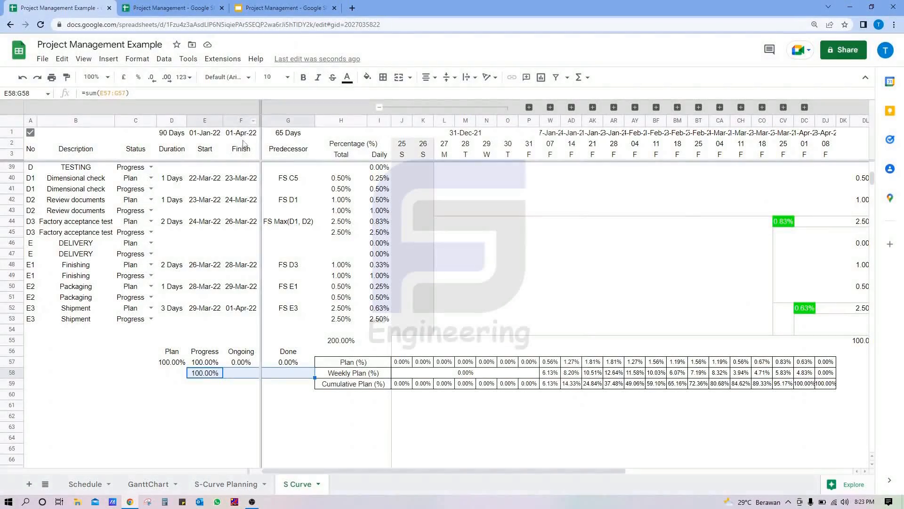
click(106, 61)
mouse_move(84, 59)
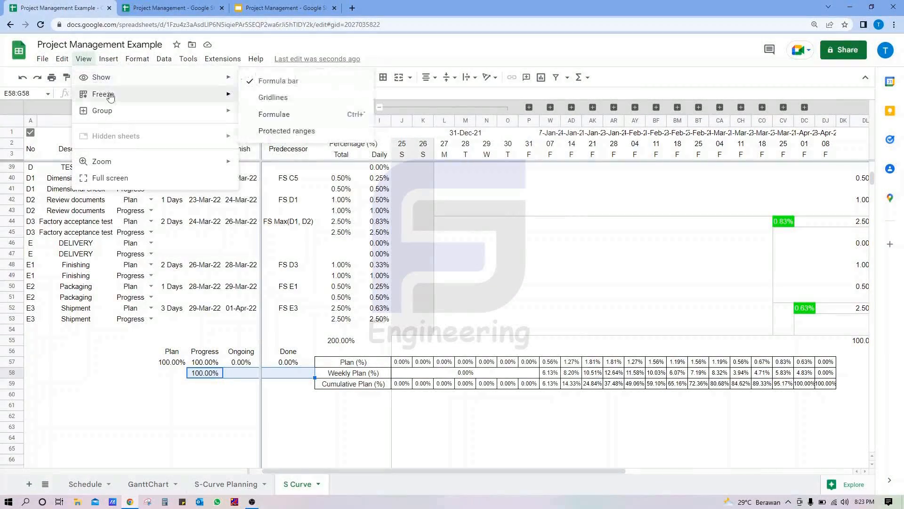
mouse_move(110, 97)
click(274, 172)
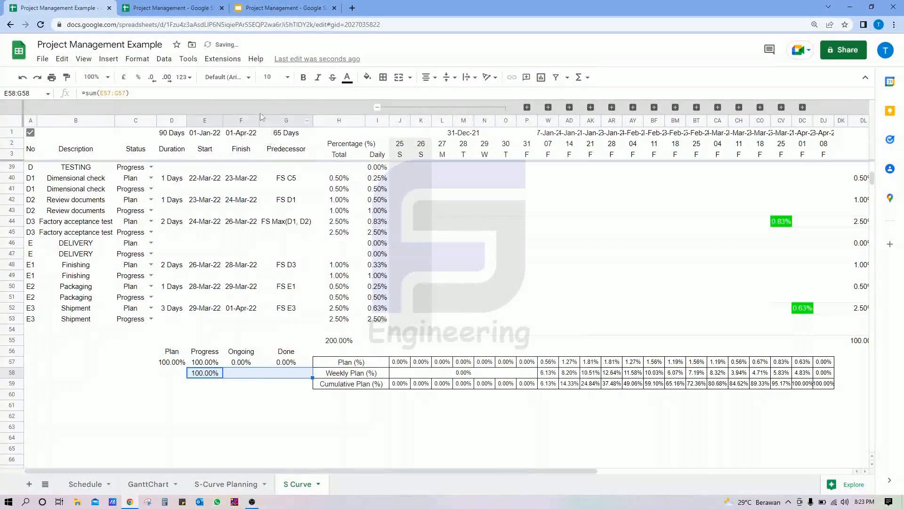
click(266, 121)
click(84, 58)
mouse_move(103, 93)
click(283, 222)
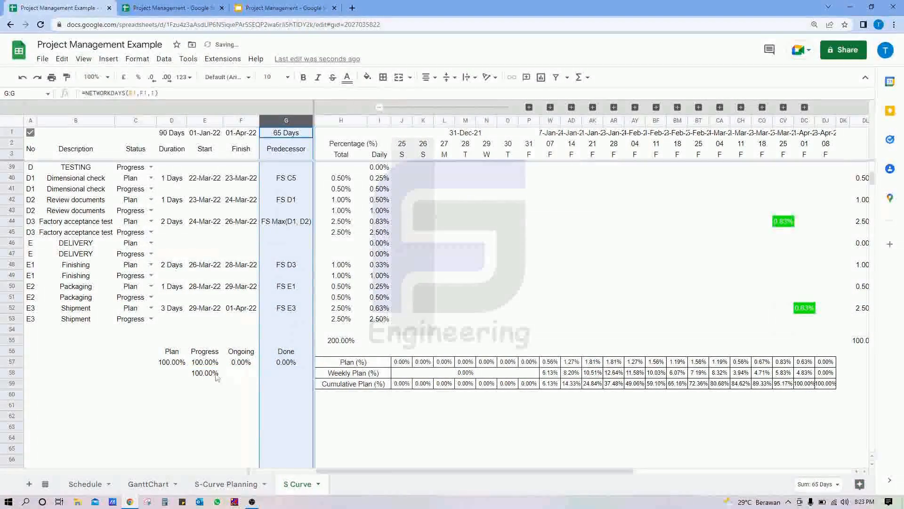
drag(212, 373, 285, 374)
click(399, 77)
Enter a check formula in D58 that compares the totals: =if(D57=E58,True,"ERROR").
text(=if()
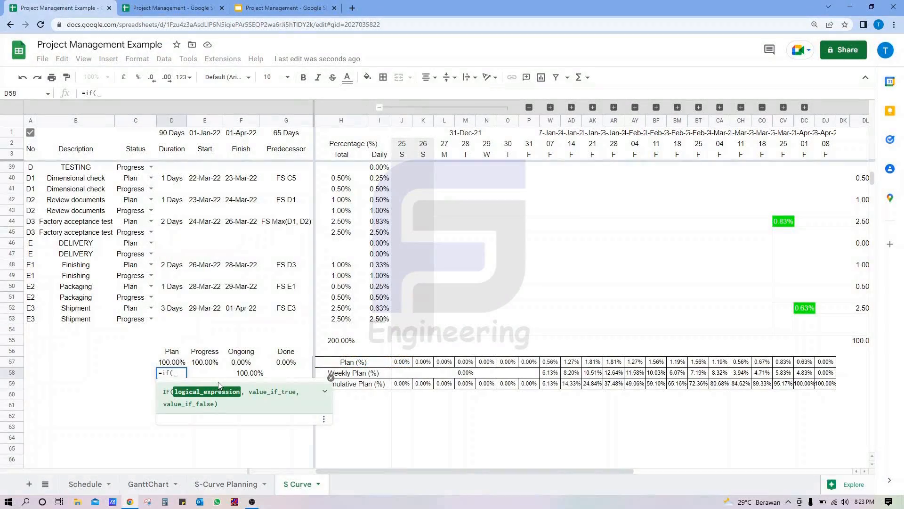
key(Up)
text(=)
key(Right)
text(,)
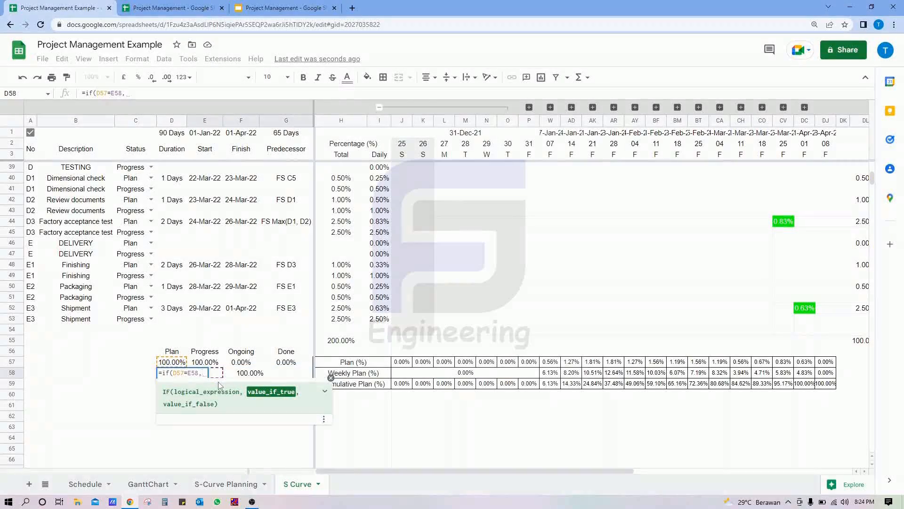
text(Tuue)
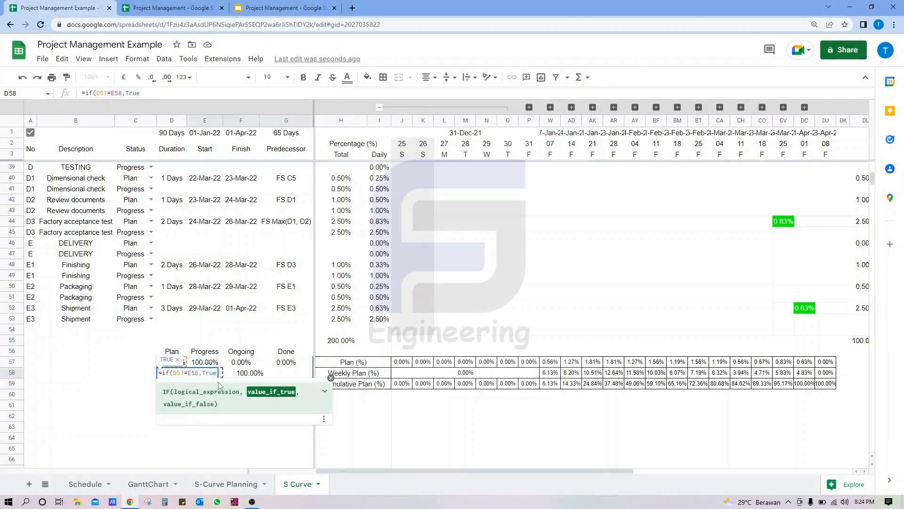
text(,"ERROR"))
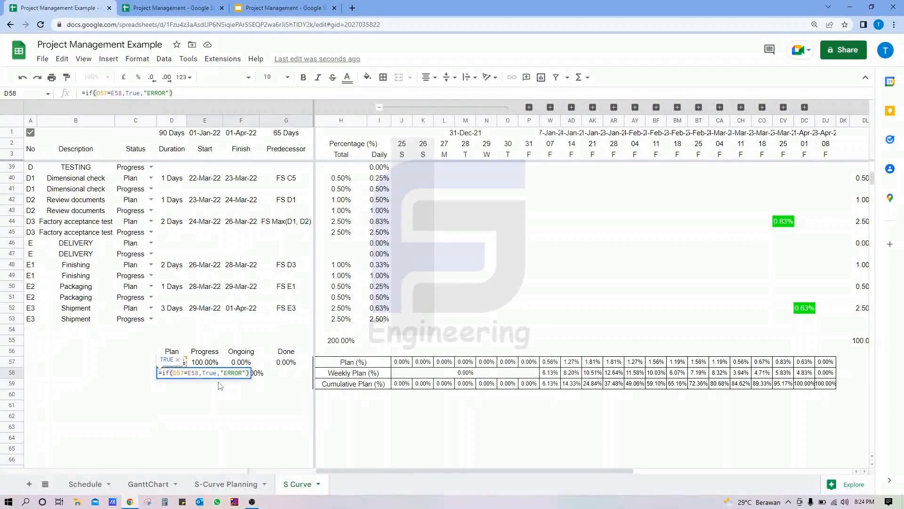
key(Return)
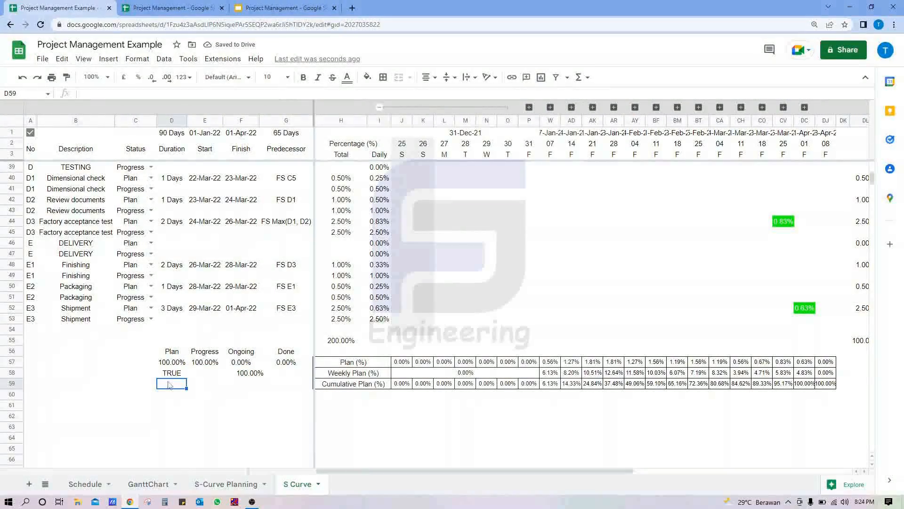
click(173, 374)
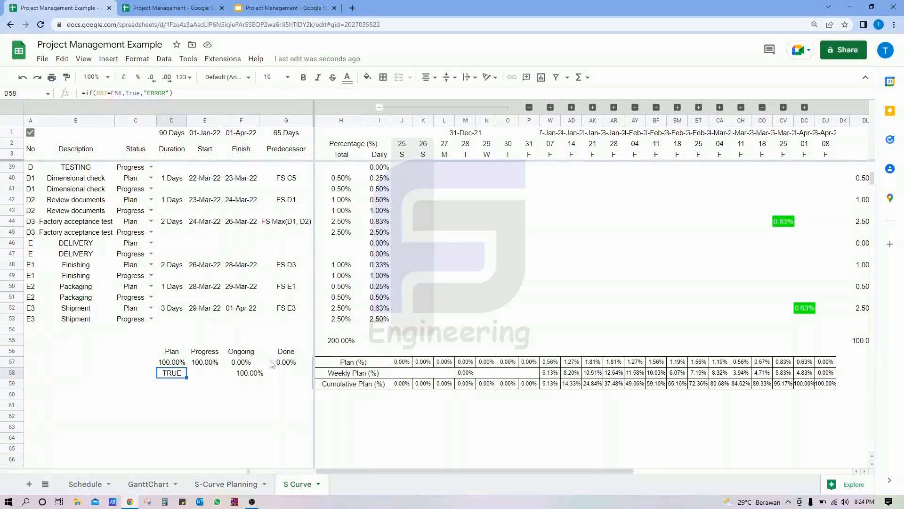
Change the project start date in E1 to 01-Jun-22.
scroll(265, 319, up, 10)
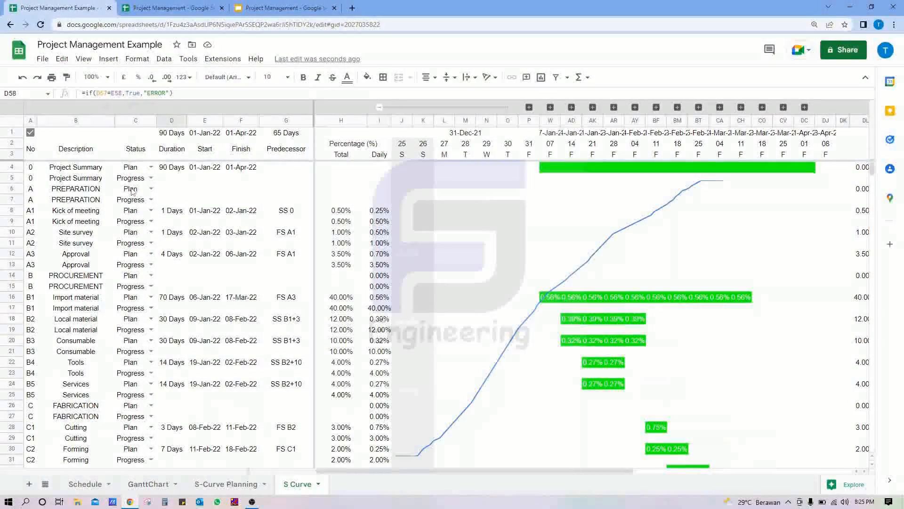
click(213, 136)
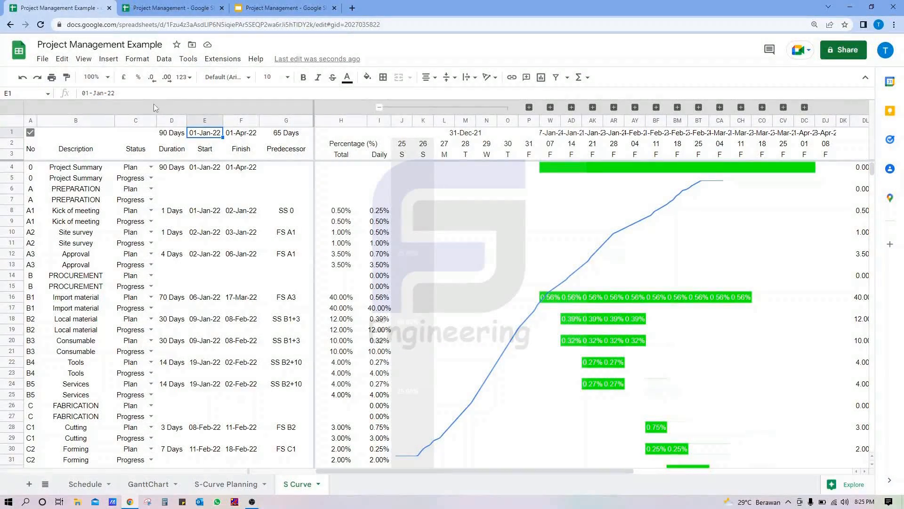
click(102, 94)
key(Return)
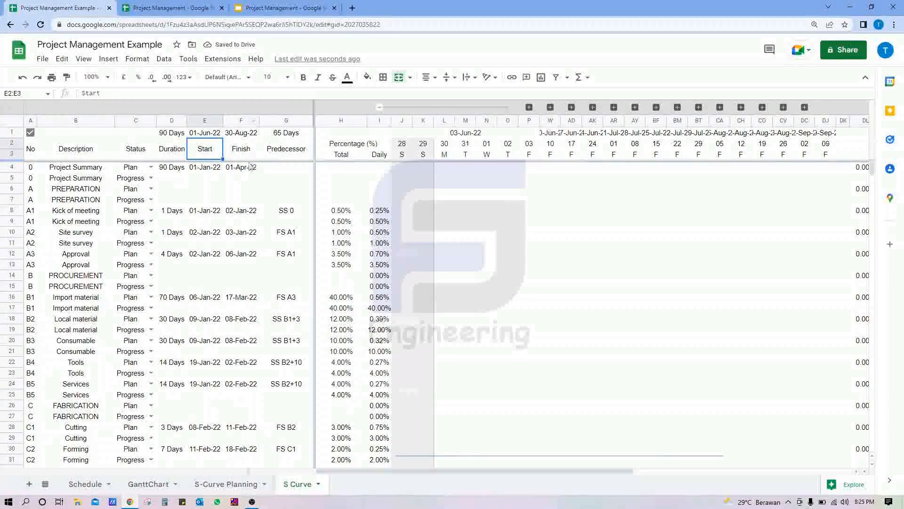
Link the Project Summary plan start date in E4 to the project start date in E1.
click(198, 169)
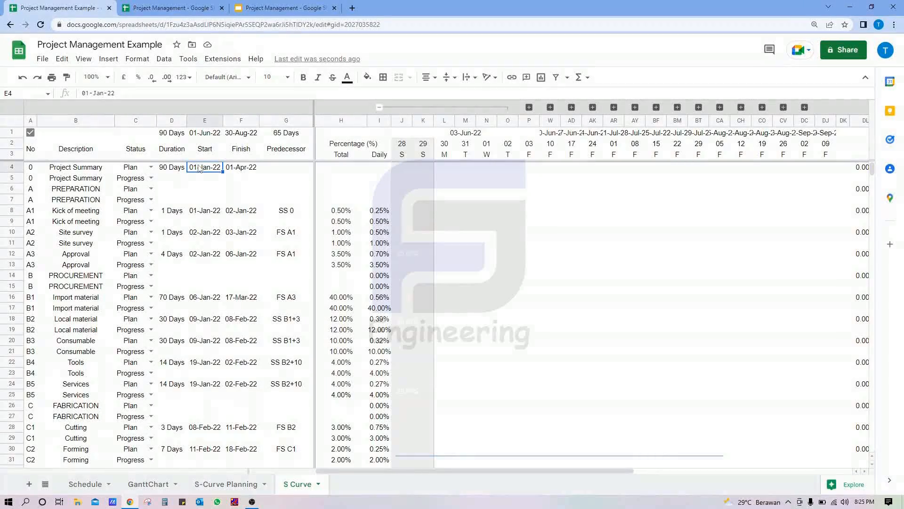
click(204, 213)
text(=)
click(196, 134)
key(Return)
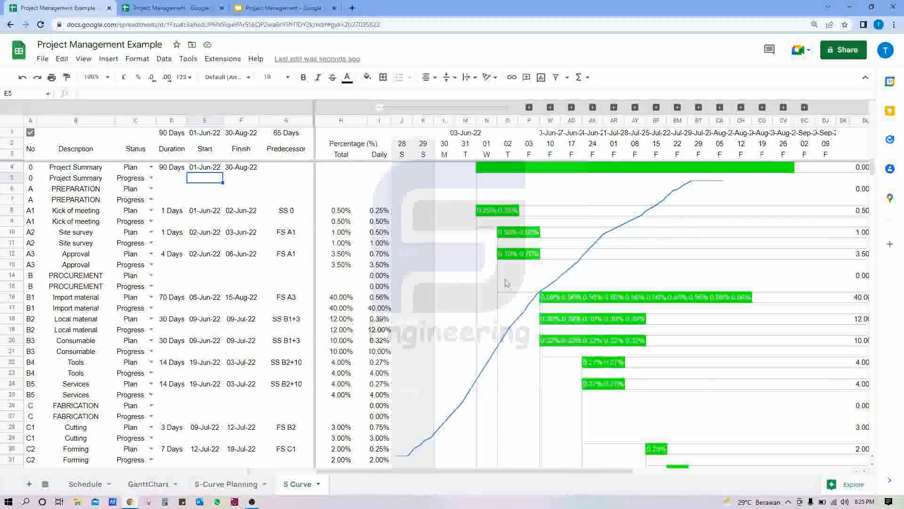
Enter 1 June as both the start and finish date of the Kick of meeting Progress row.
scroll(471, 307, down, 3)
scroll(471, 307, down, 4)
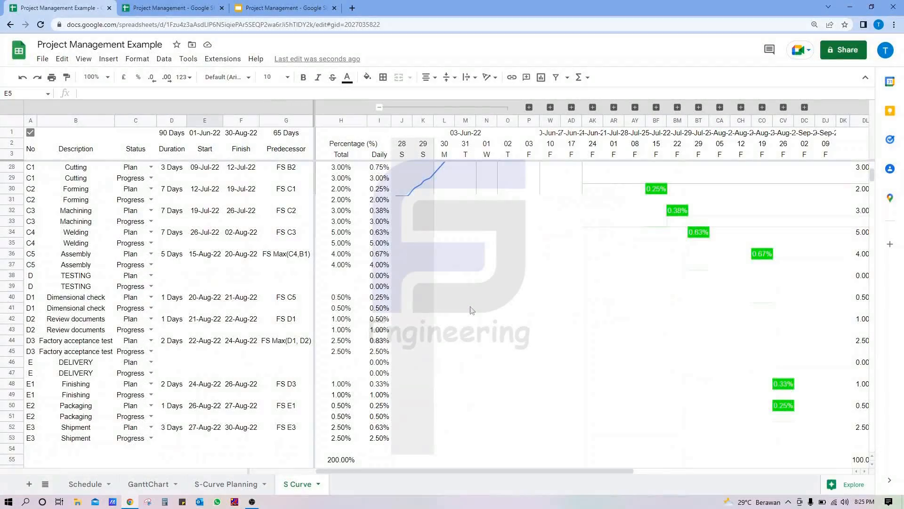
scroll(471, 307, up, 7)
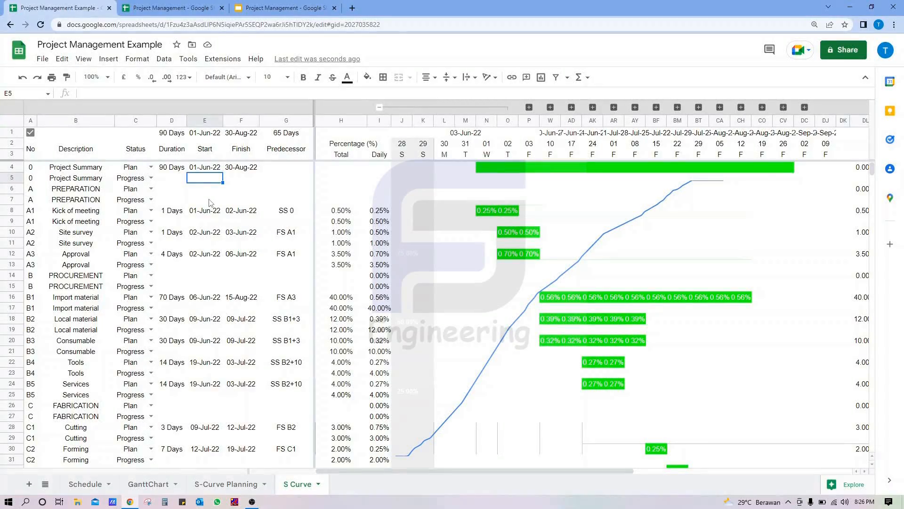
key(Down)
key(Down)
key(Down)
key(Down)
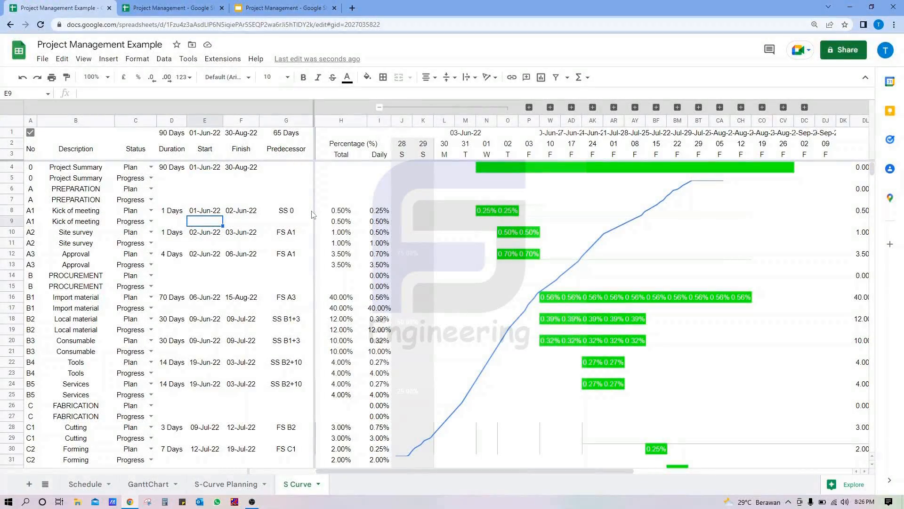
text(1)
text(/6)
key(Tab)
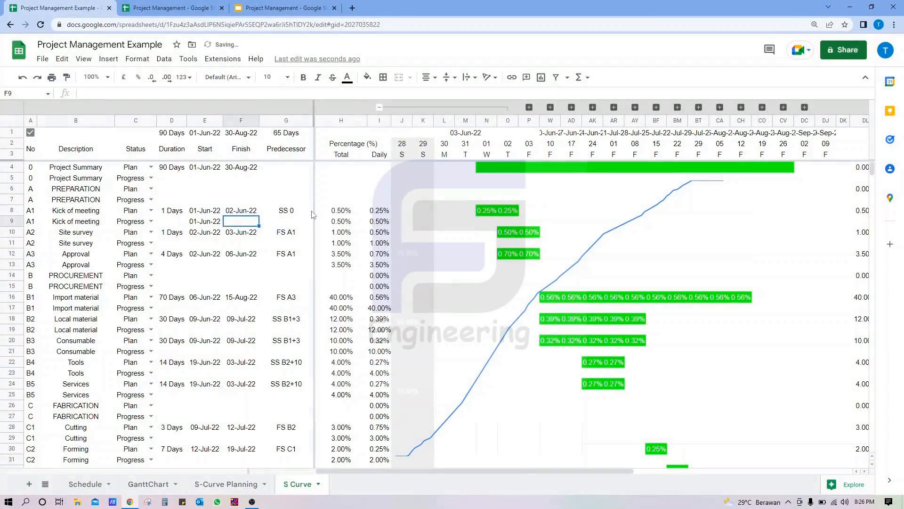
text(1/6)
key(Return)
Calculate the duration of the Kick of meeting Progress row in D9 with the formula =F9-E9.
click(182, 223)
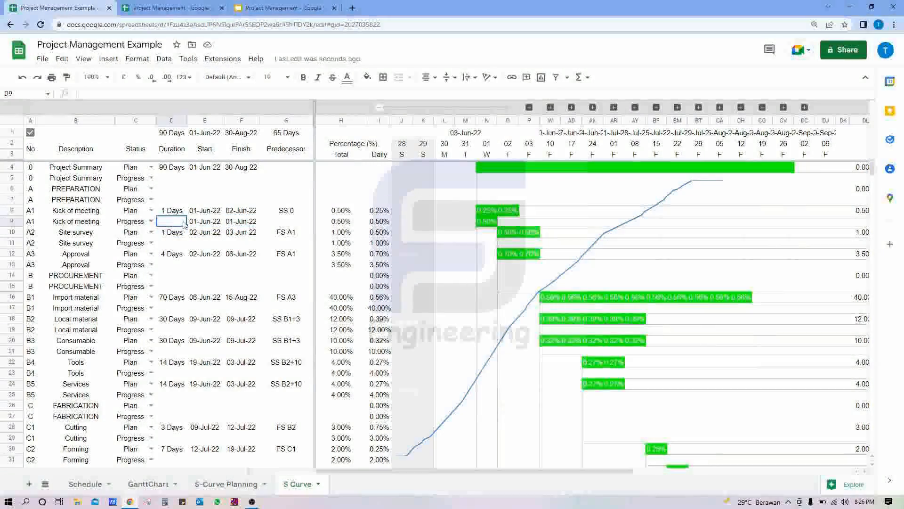
text(=F9)
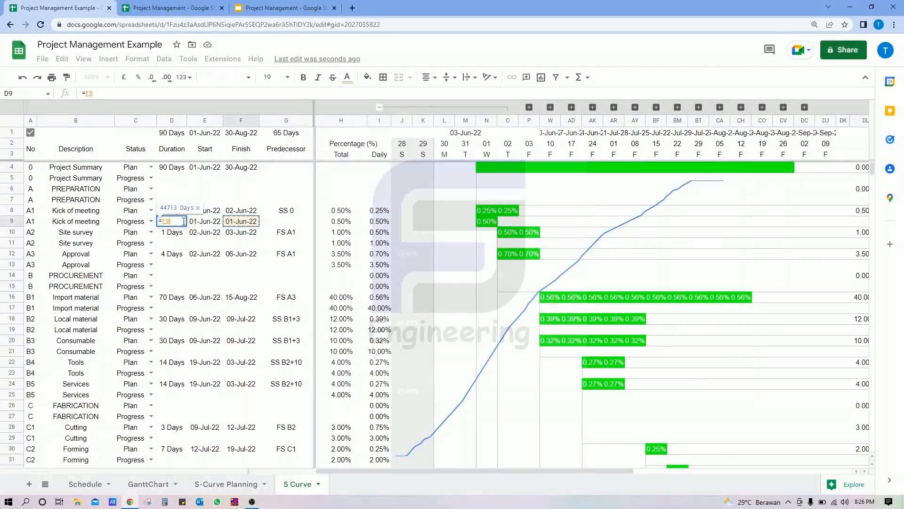
text(-C9)
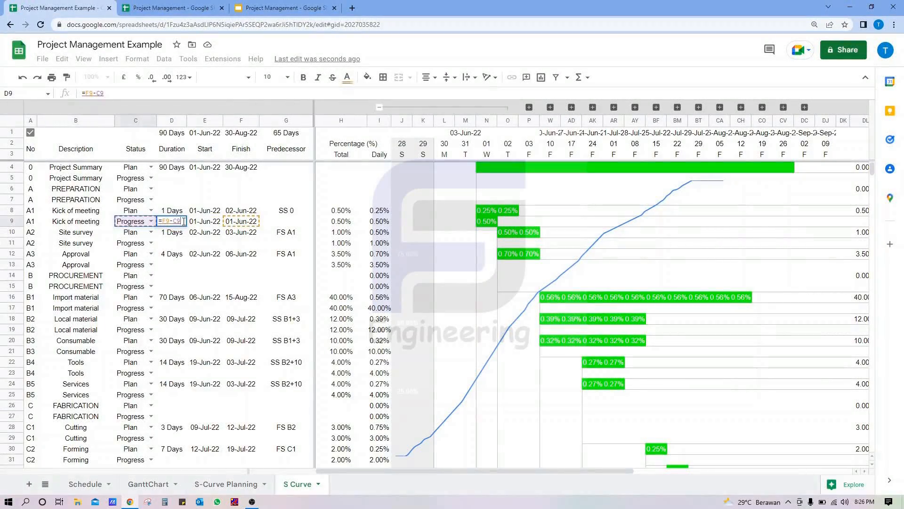
key(Return)
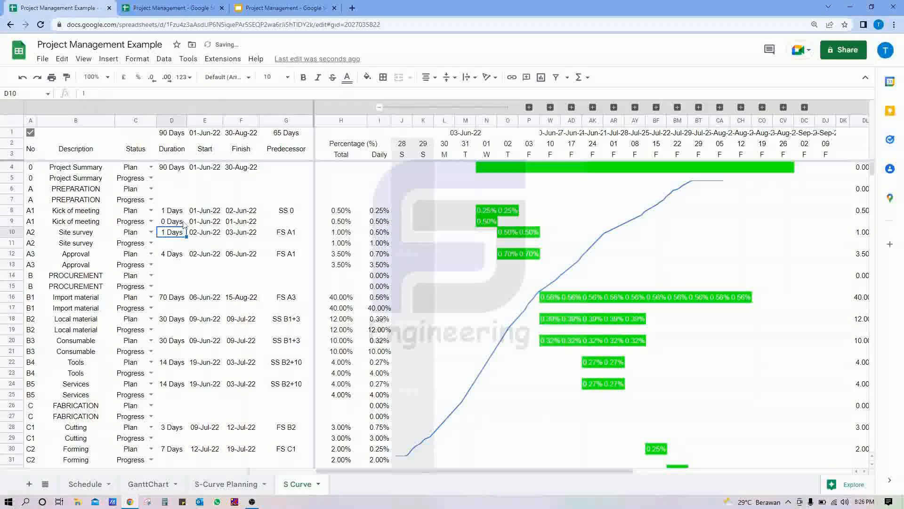
Copy the D9 duration formula to the Duration cells of the remaining task Progress rows, down to Shipment in D53.
click(178, 225)
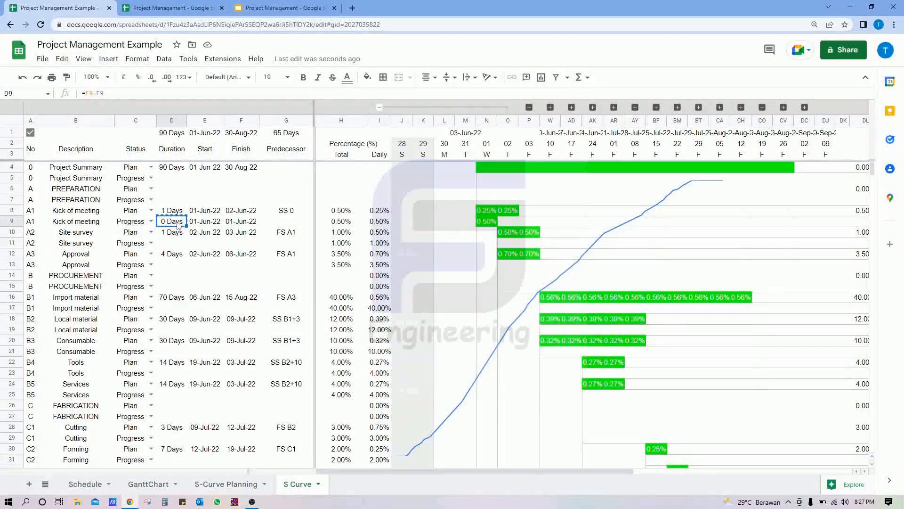
key(ctrl+c)
click(174, 244)
key(ctrl+v)
click(177, 307)
key(ctrl+v)
click(171, 438)
key(ctrl+v)
scroll(170, 424, down, 1)
click(172, 385)
key(ctrl+v)
click(172, 406)
key(ctrl+v)
click(171, 428)
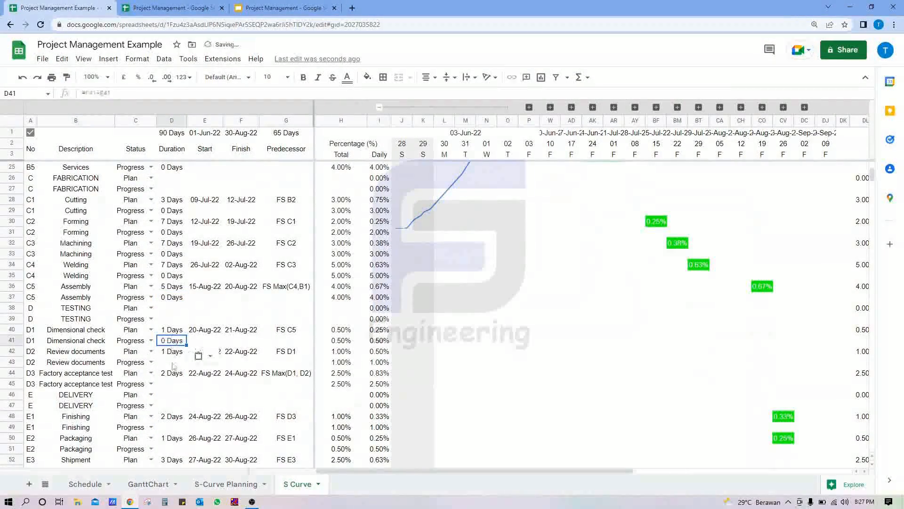
click(171, 427)
key(ctrl+v)
click(172, 448)
key(ctrl+v)
scroll(172, 438, down, 2)
click(173, 363)
key(ctrl+v)
Enter 2 June as start and 4 June as finish for the Site survey Progress row.
scroll(209, 236, up, 6)
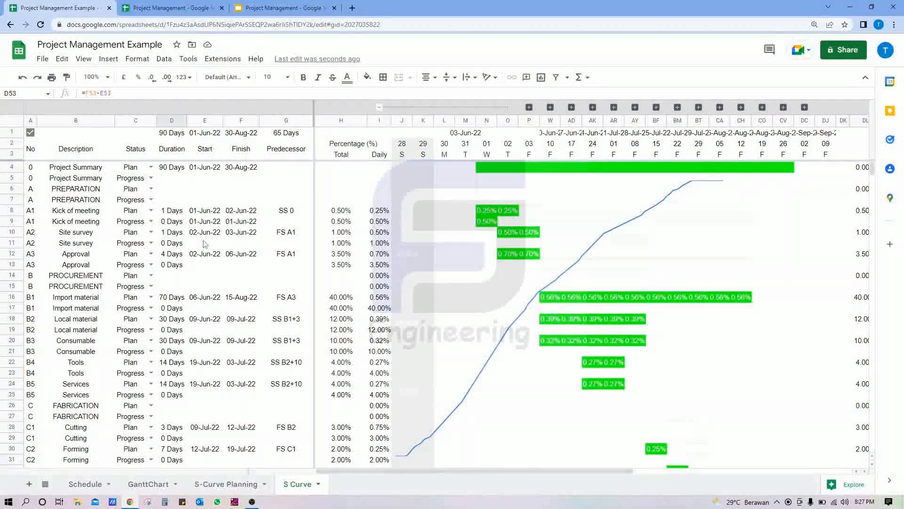
click(205, 243)
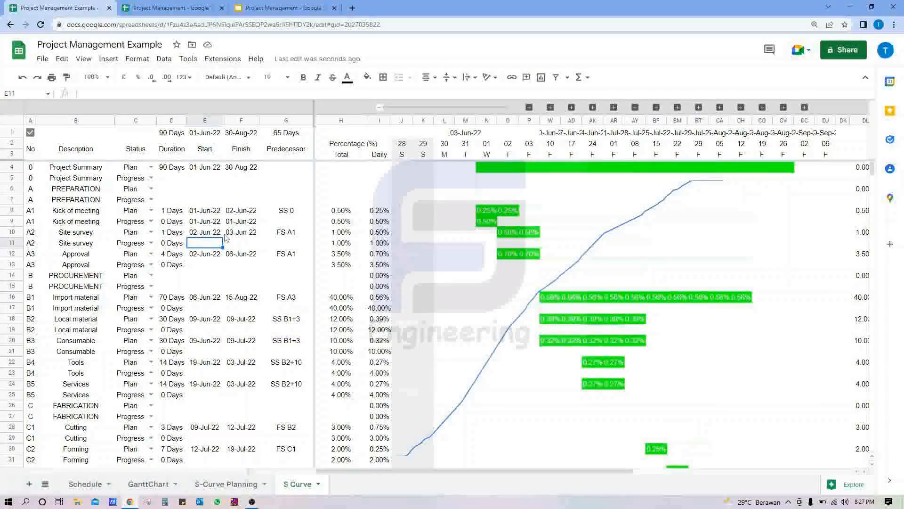
text(2jun)
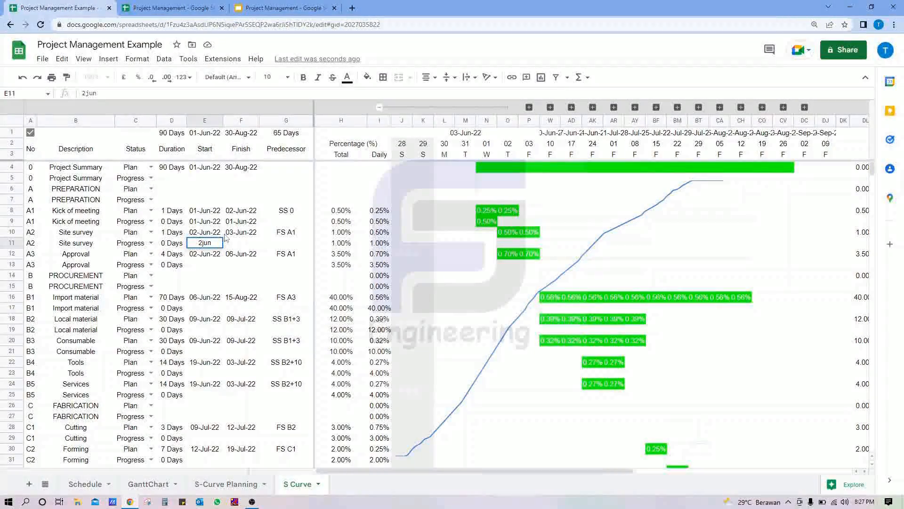
key(Tab)
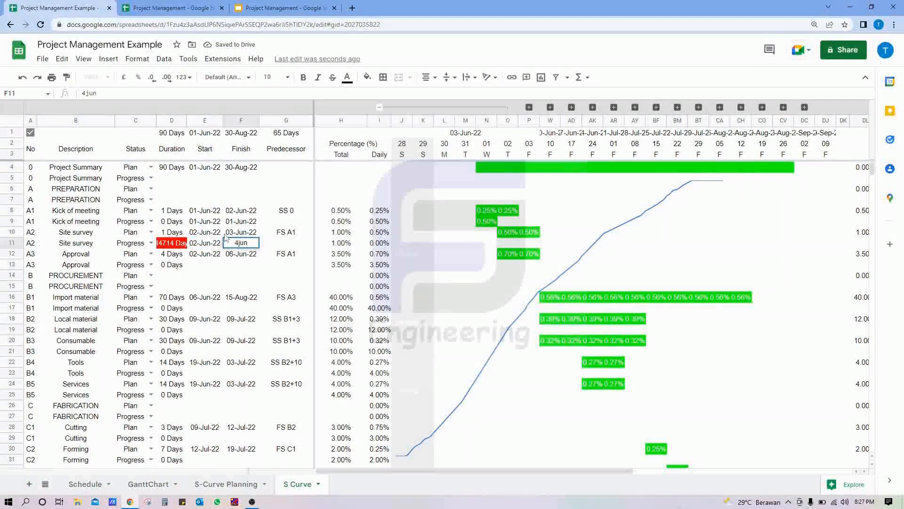
key(Return)
key(Down)
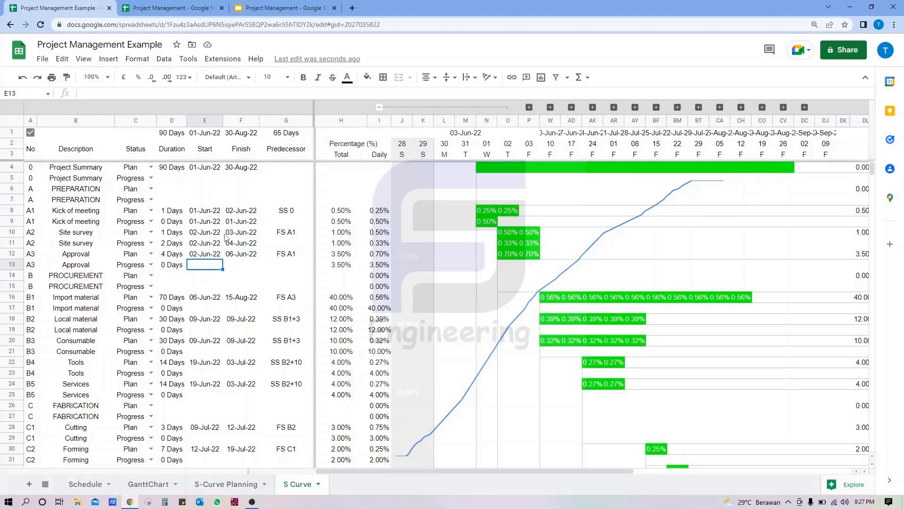
Enter 2 June as start and 14 June as finish for the Approval Progress row.
text(2jun)
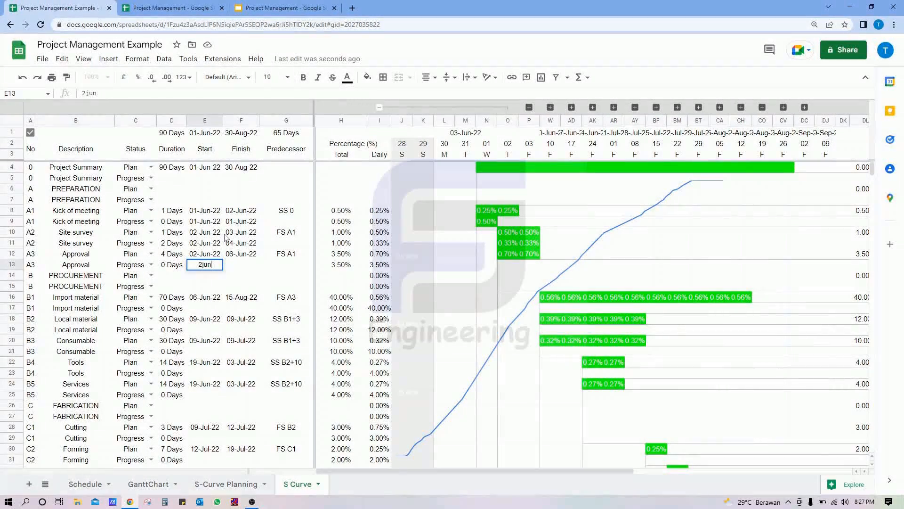
key(Tab)
text(14jun)
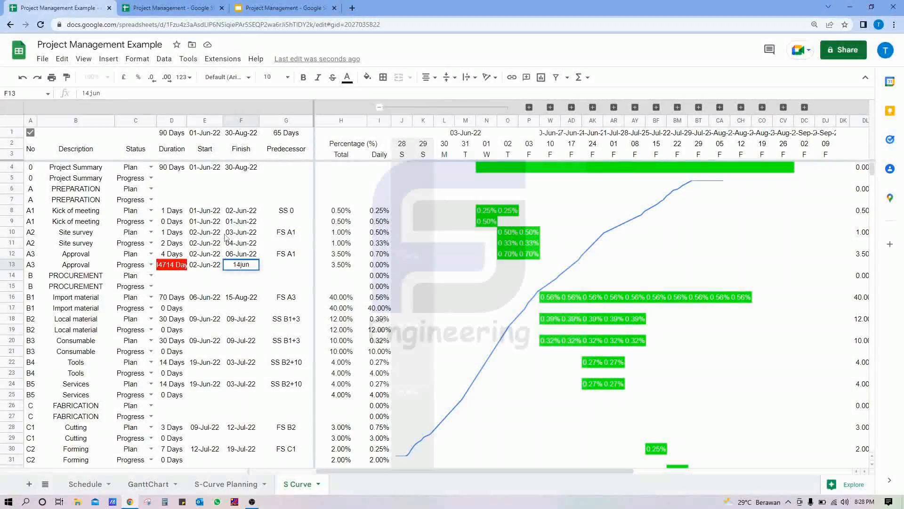
key(Return)
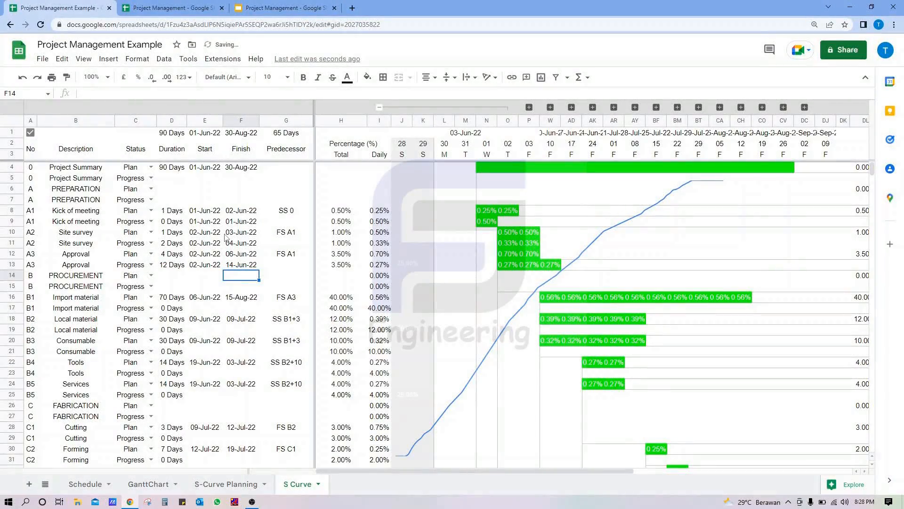
Enter 14 June as start of the Import material Progress row and calculate its finish with the formula =E17+65.
key(Down)
key(Down)
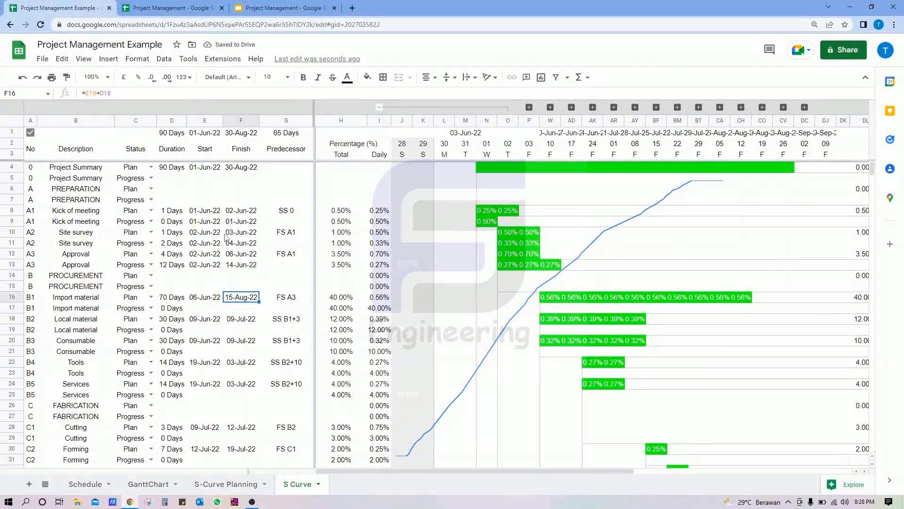
key(Down)
key(Left)
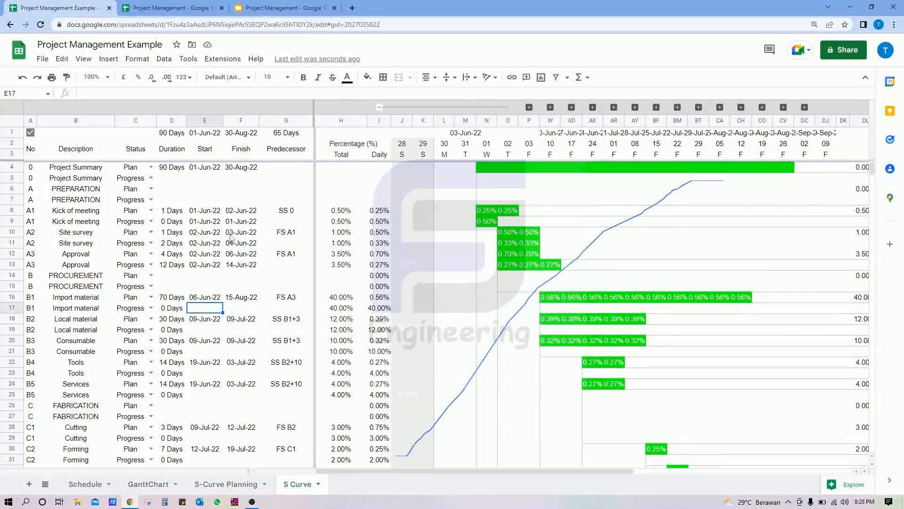
text(14jun)
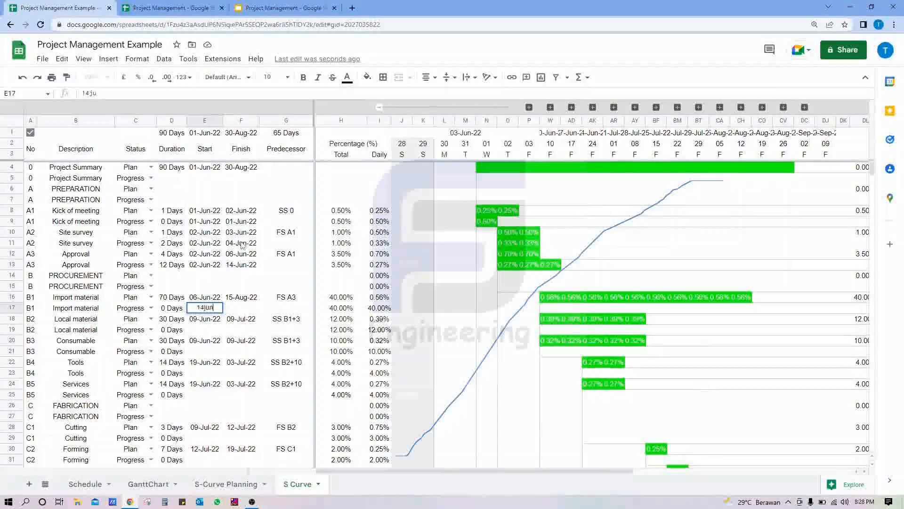
key(Tab)
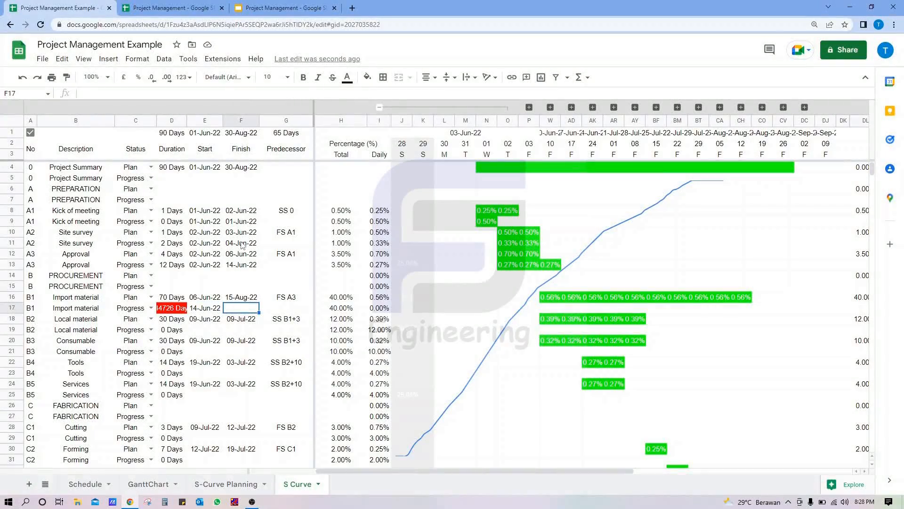
text(=E17+D17)
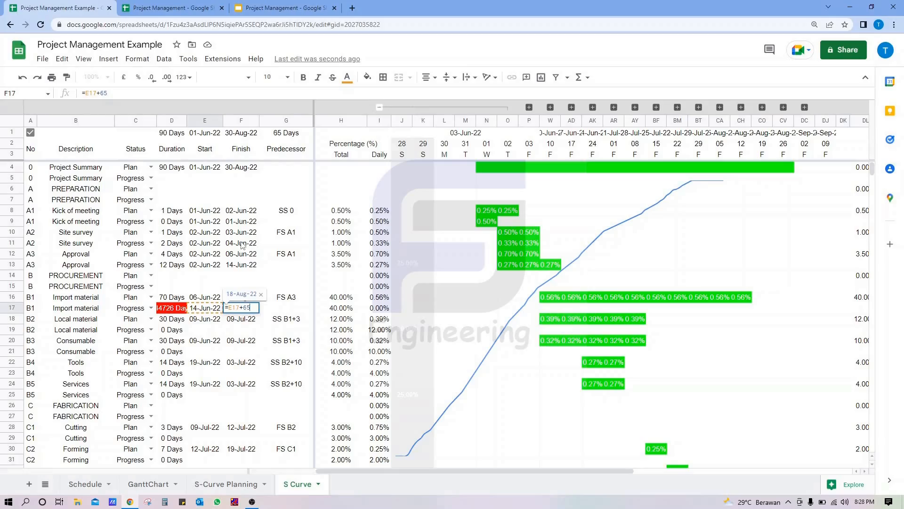
key(Return)
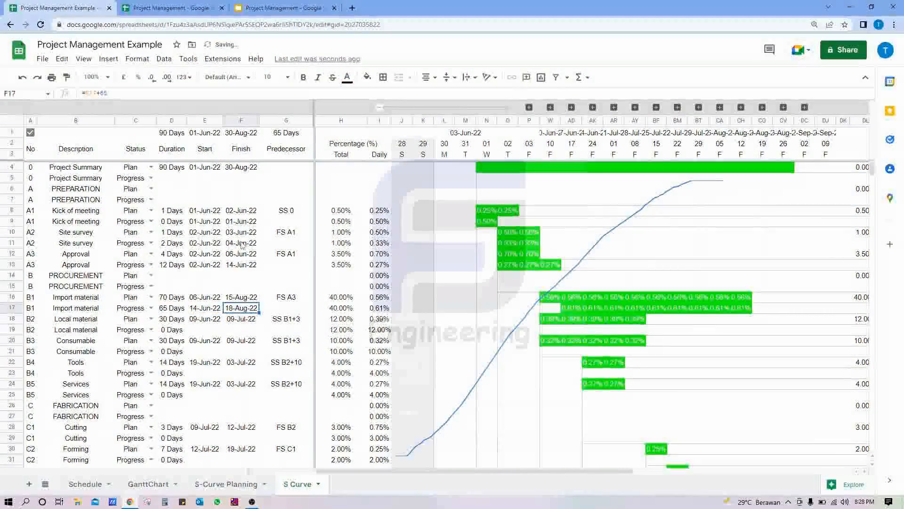
Enter 14 June as start of the Local material Progress row and calculate its finish in F19 as E19 plus 21 days.
key(Left)
key(Down)
key(Down)
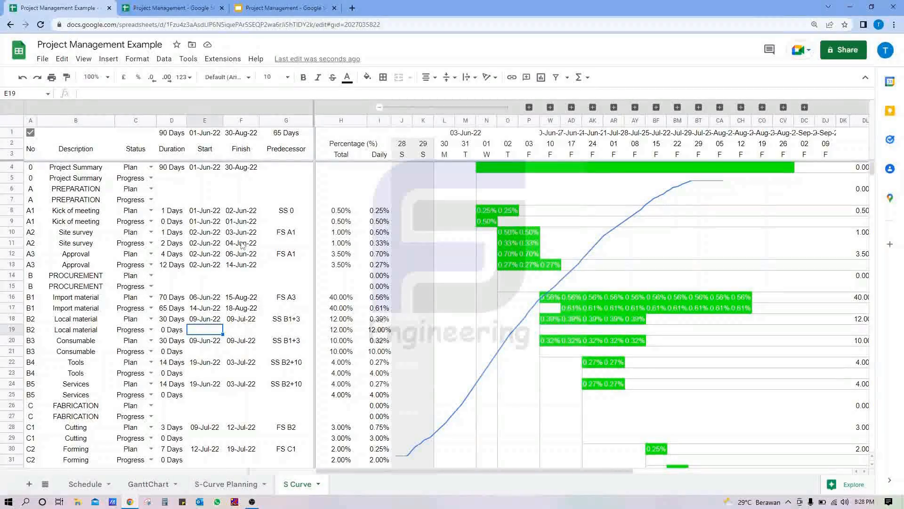
text(14ju)
key(Return)
click(243, 331)
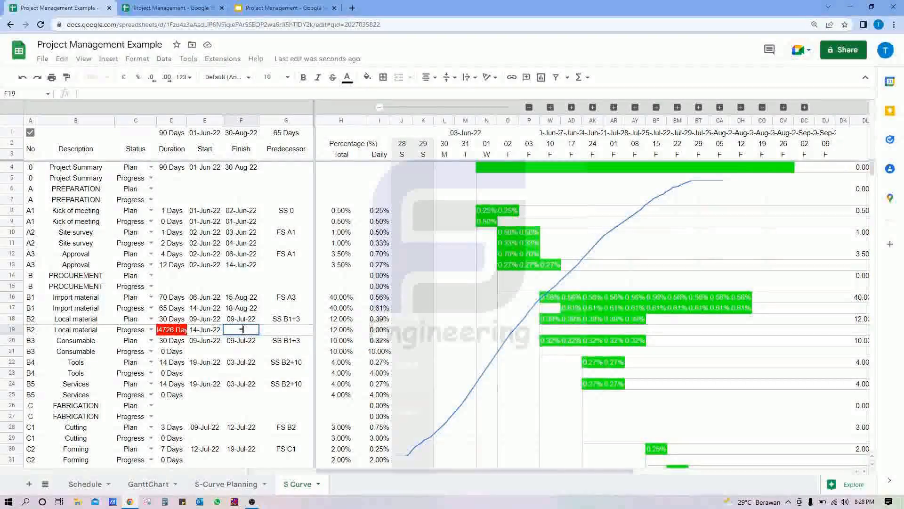
text(=)
key(Left)
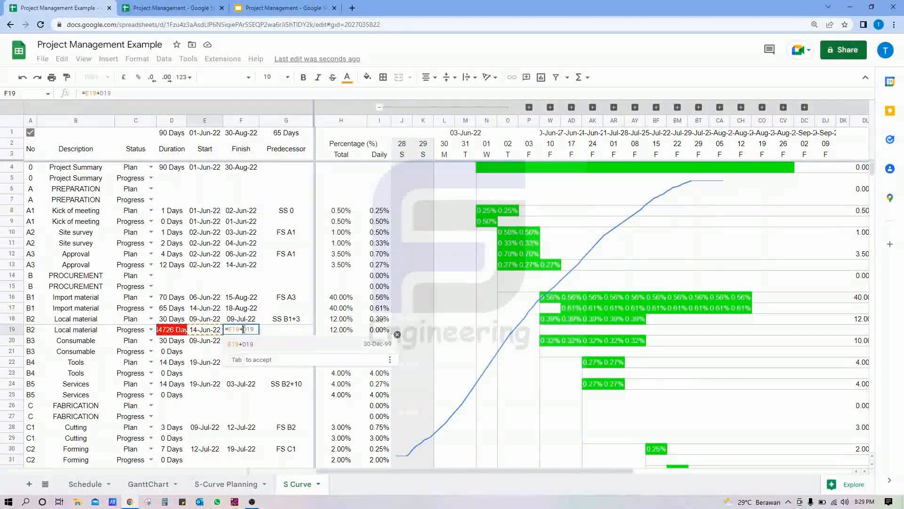
key(Return)
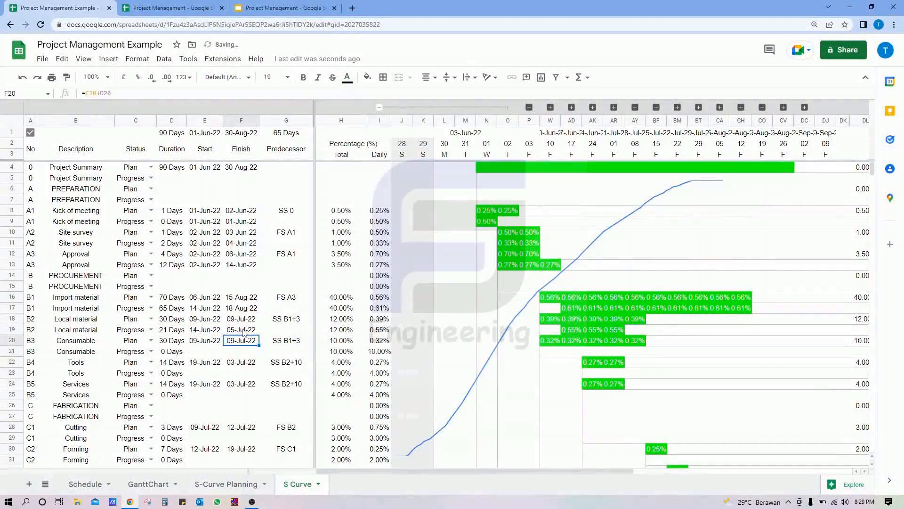
Link the Consumable Progress start to the Local material Progress start with =E19, and calculate its finish as E21 plus 25 days.
key(Down)
key(Left)
text(=)
key(Up)
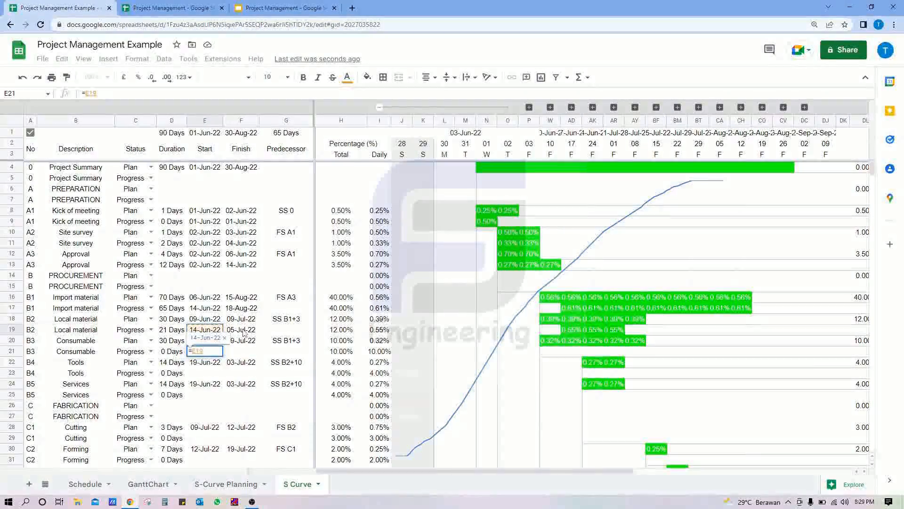
key(Return)
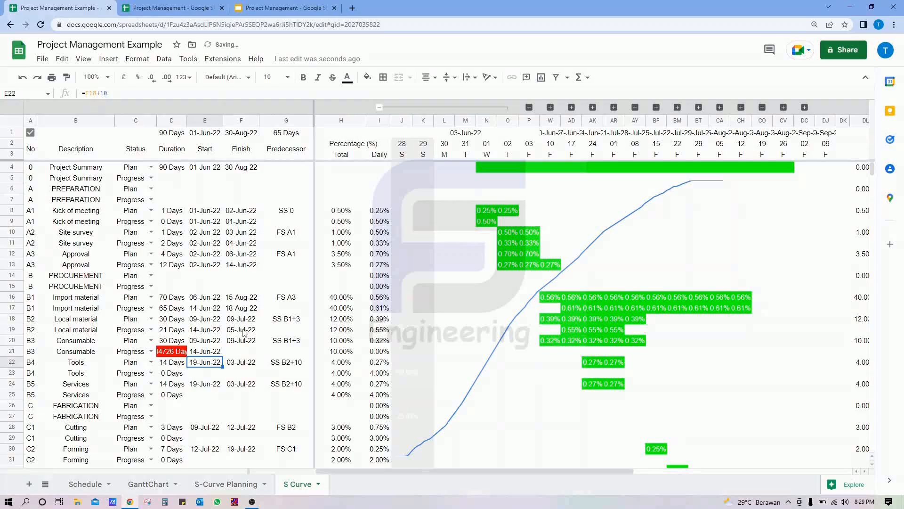
key(Up)
key(Right)
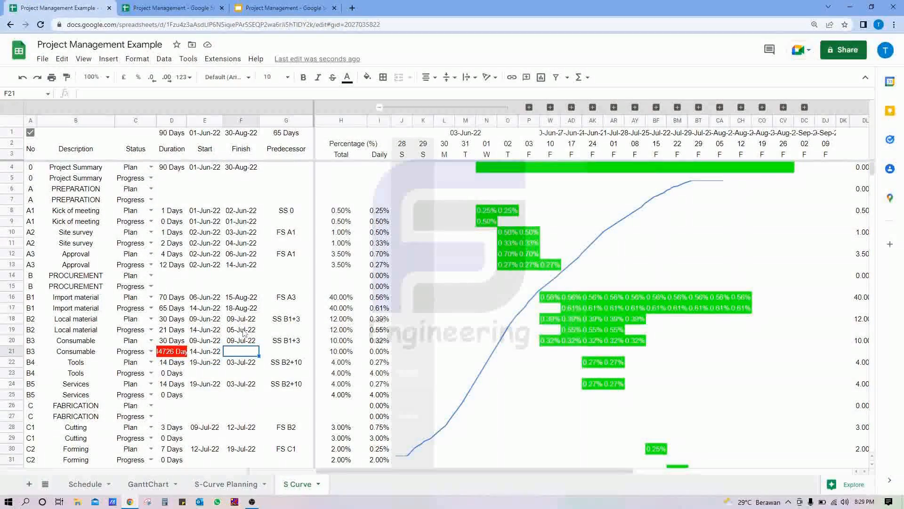
text(=)
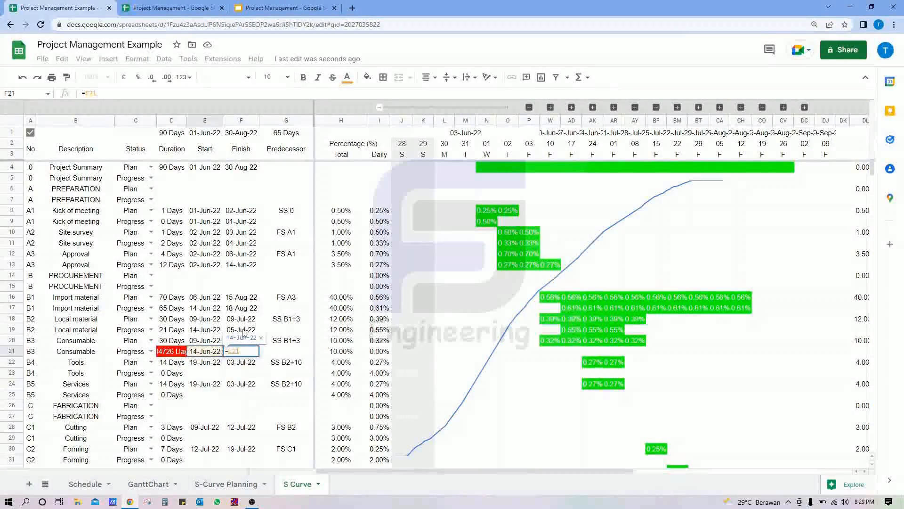
text(E21+)
key(Tab)
key(Return)
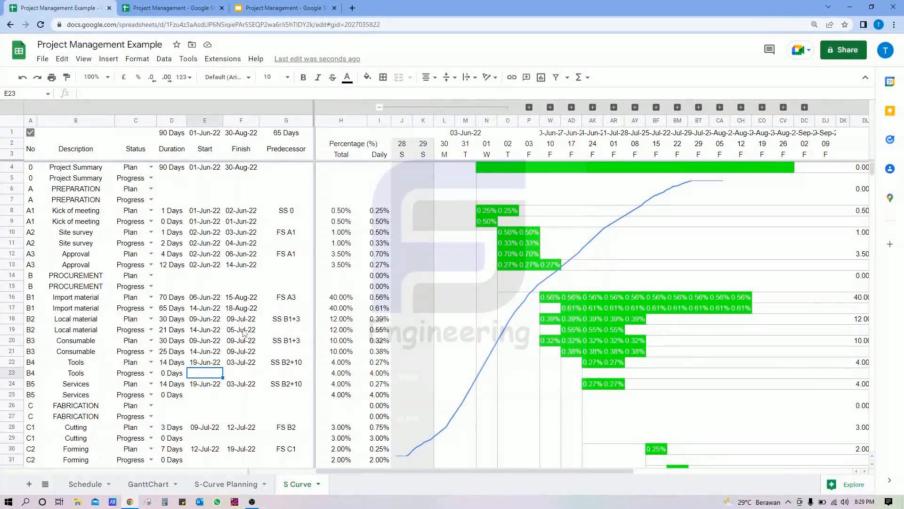
Enter 20 June as start of the Tools Progress row and calculate its finish in F23 as E23 plus 10 days.
text(20jun)
key(Tab)
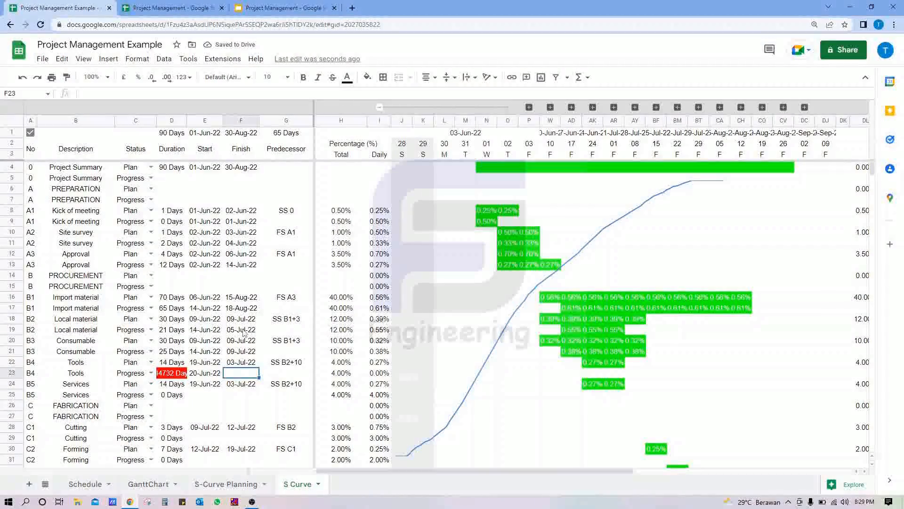
text(=)
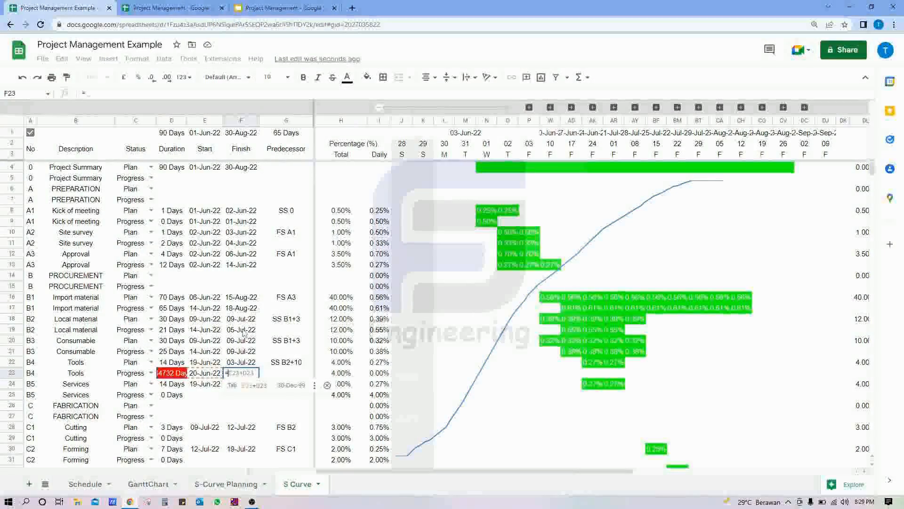
text(E23+D23)
key(Return)
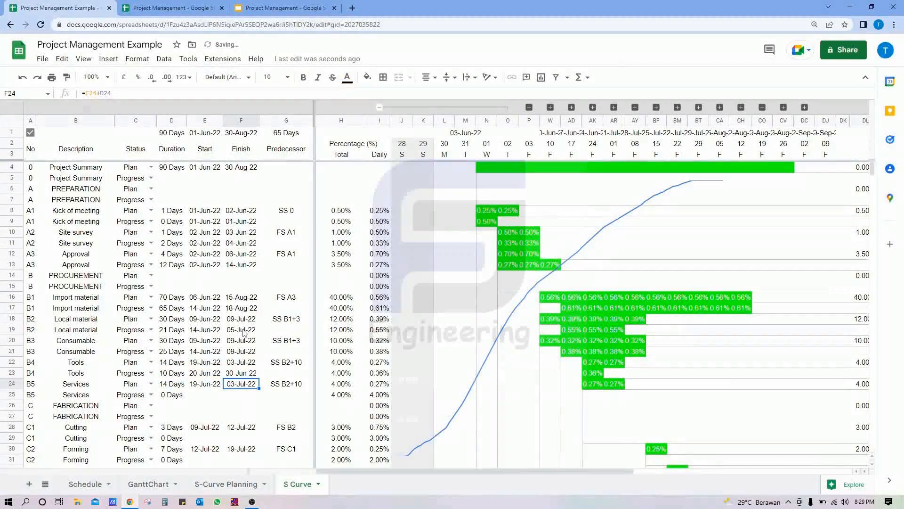
Link the Services Progress start to the Tools Progress start with =E23, and calculate its finish as E25 plus 20 days.
key(Down)
key(Left)
text(=E23)
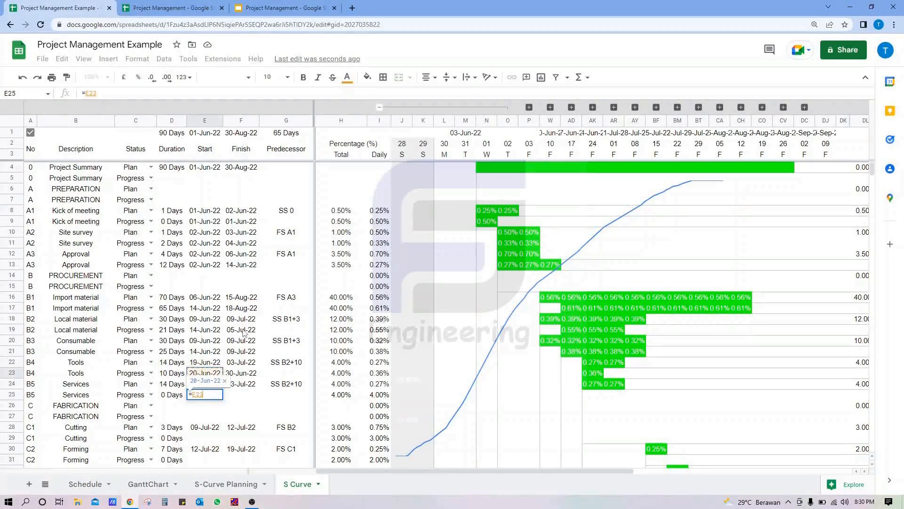
key(Return)
key(Right)
text(=E25+D25)
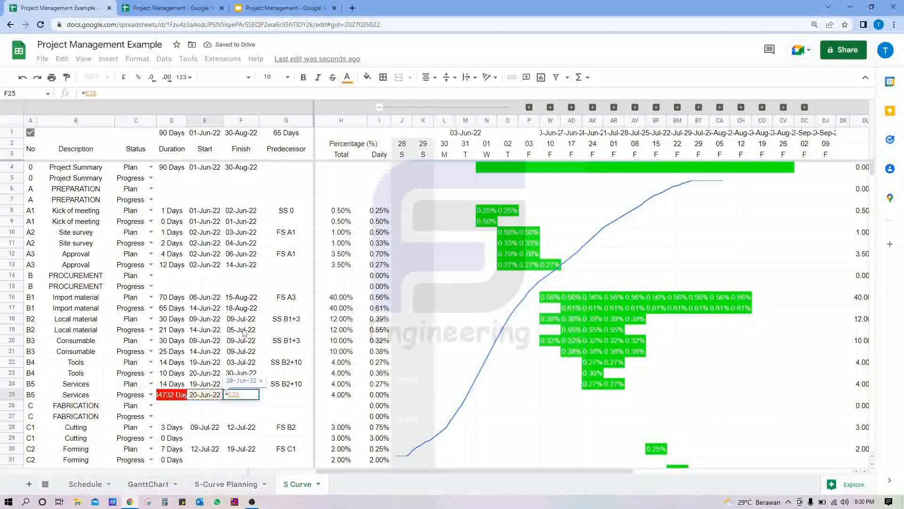
key(Return)
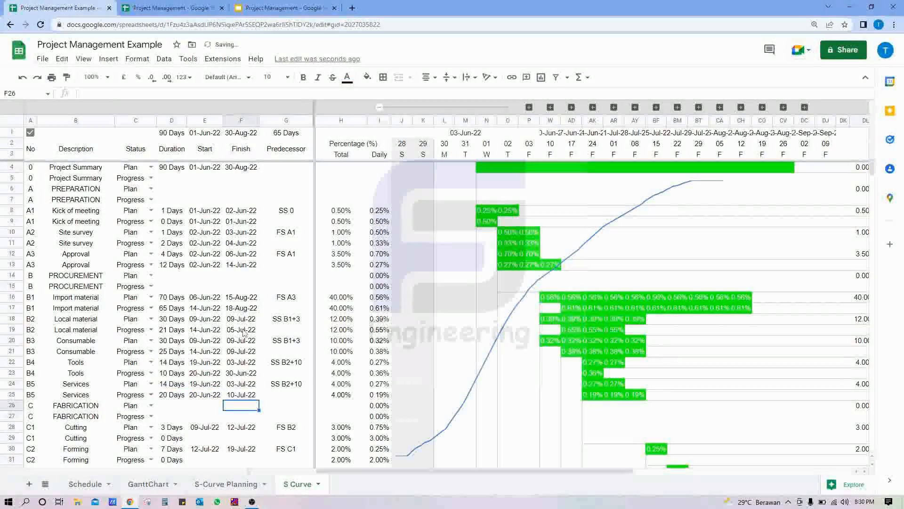
Link the Cutting Progress start to the Local material Progress finish with =F19, and calculate its finish with =E29+7.
scroll(226, 333, down, 3)
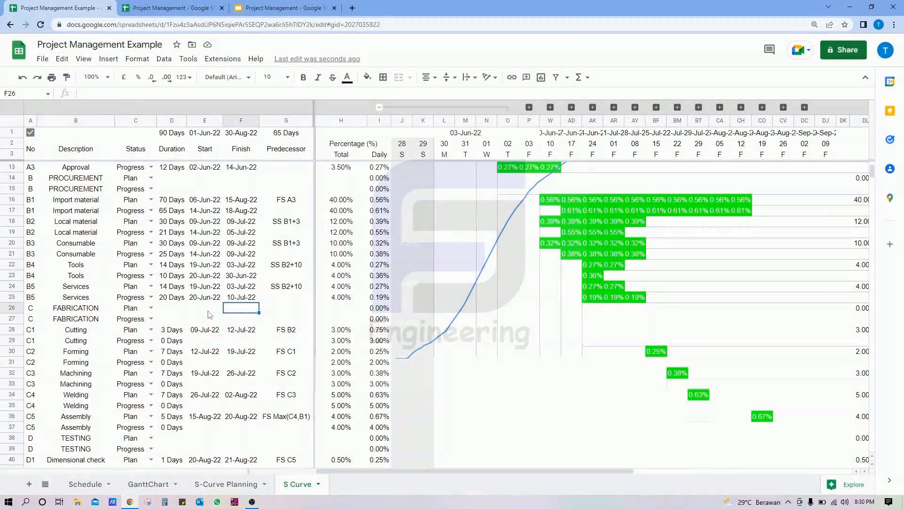
click(205, 340)
text(=)
click(241, 232)
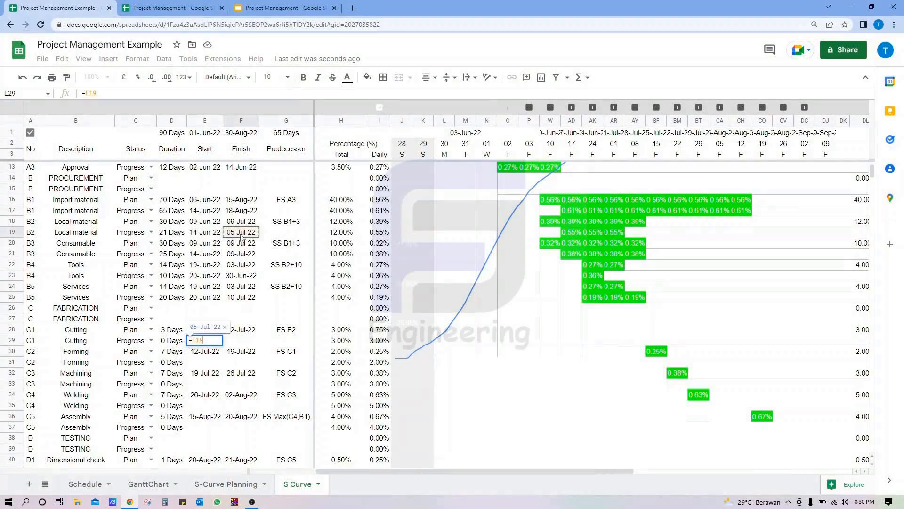
key(Return)
click(245, 341)
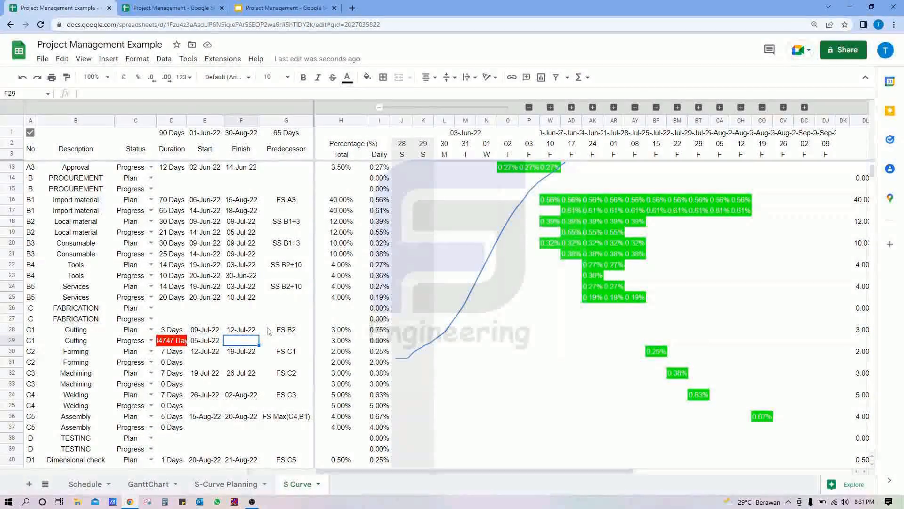
text(=)
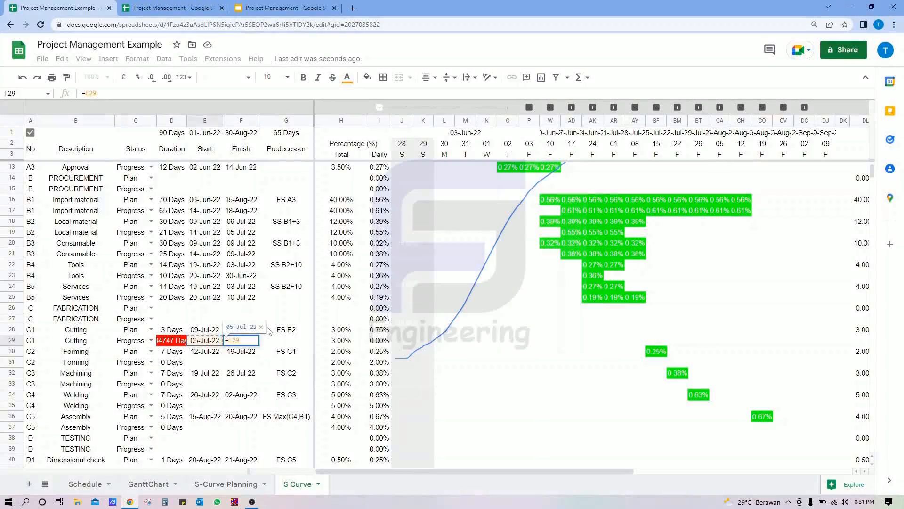
key(Tab)
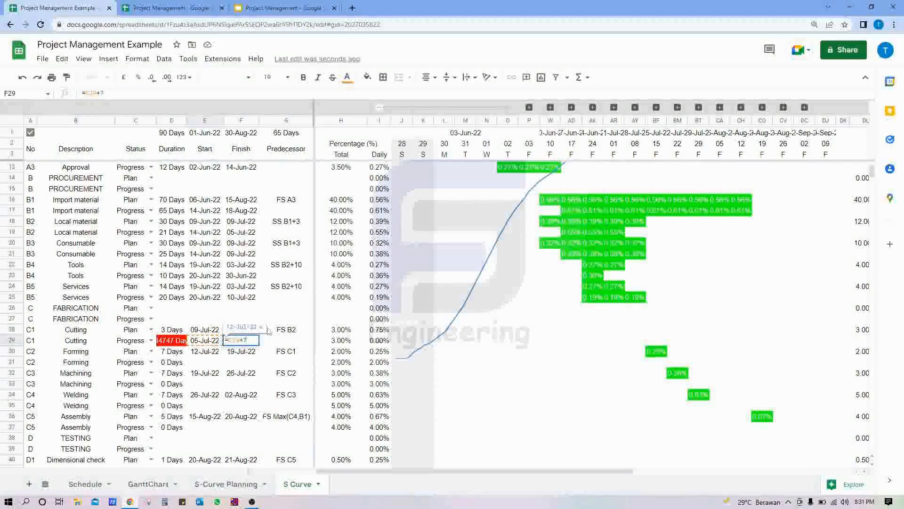
key(Return)
key(Return)
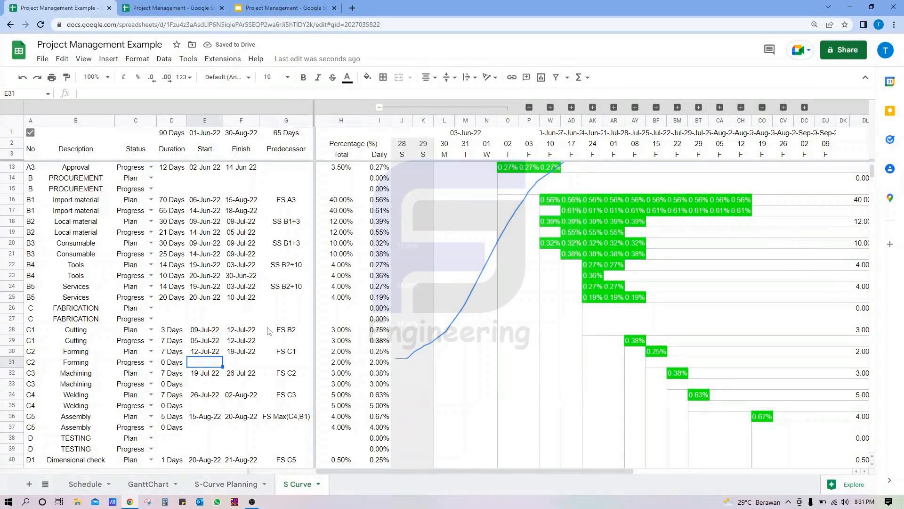
Link the Forming Progress start to the Cutting Progress finish with =F29, and calculate its finish as E31 plus 7 days.
text(=F29)
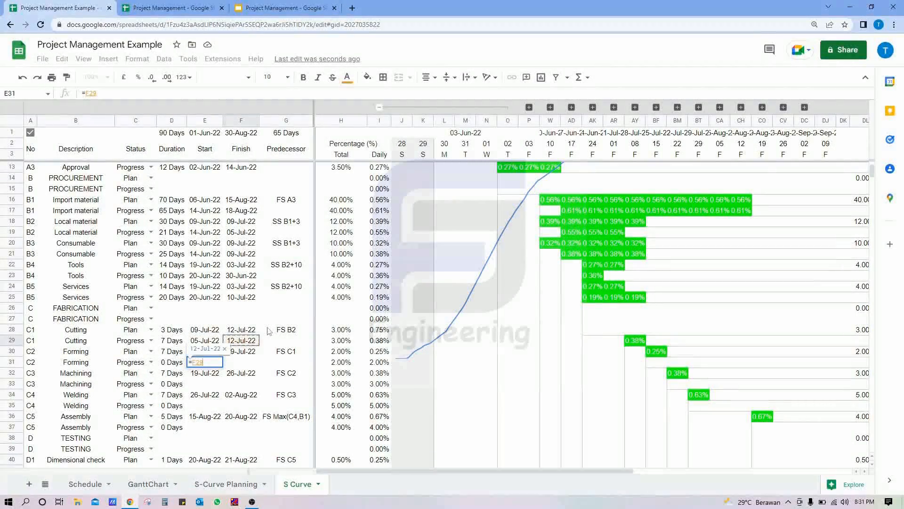
key(Tab)
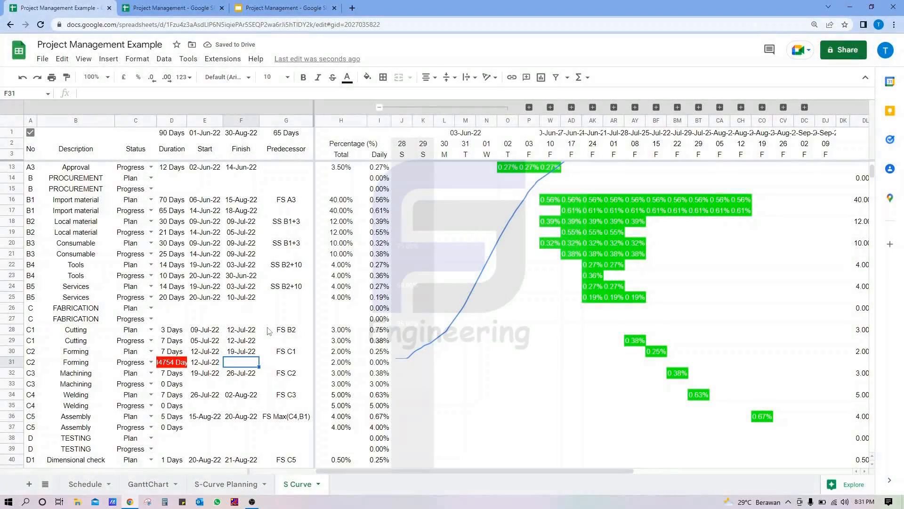
text(=)
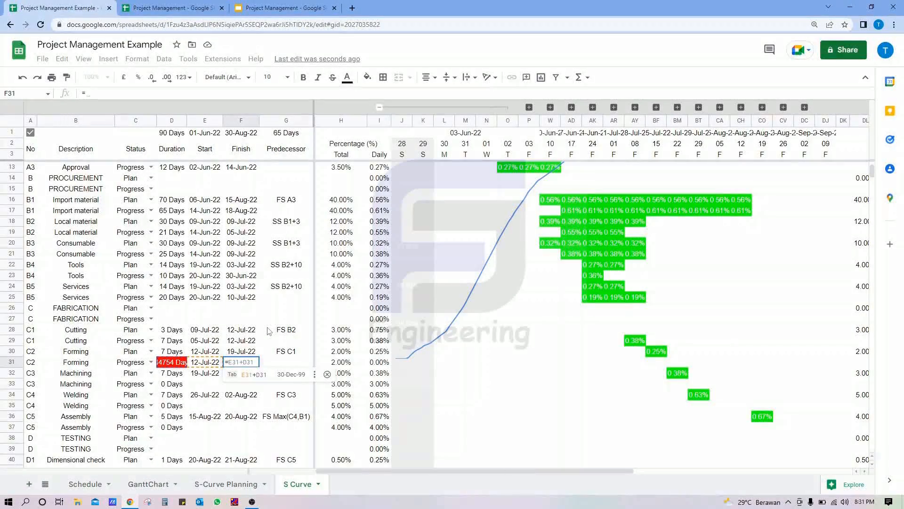
text(E31+D31)
key(Return)
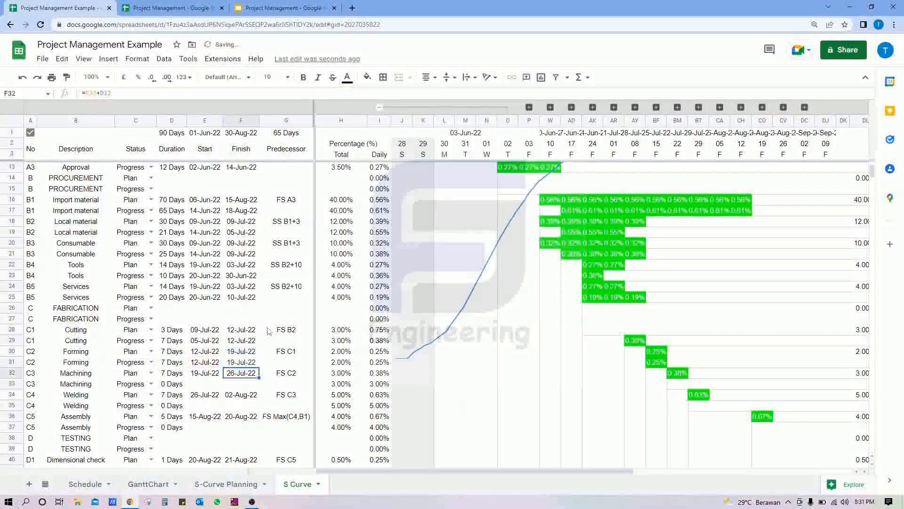
key(Left)
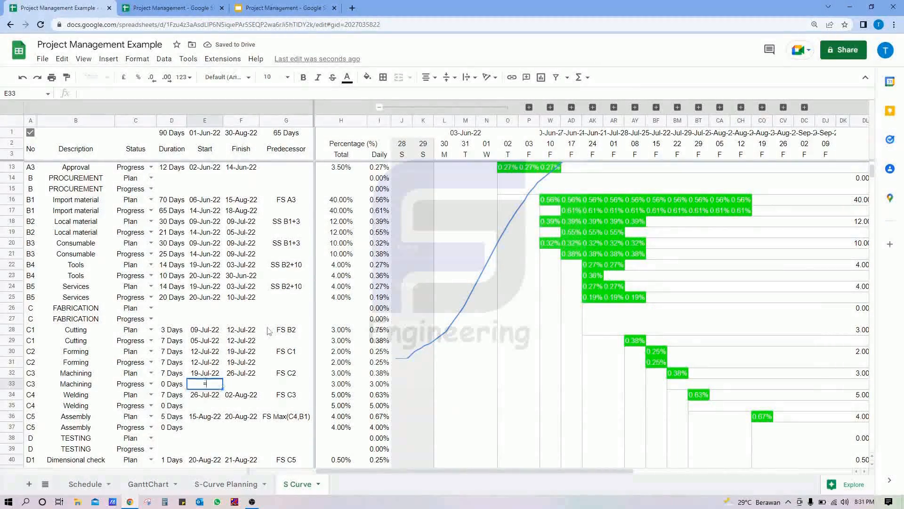
Set the Machining Progress start in E33 with =E32, and calculate its finish in F33 with =E33+5.
text(=E32)
key(Return)
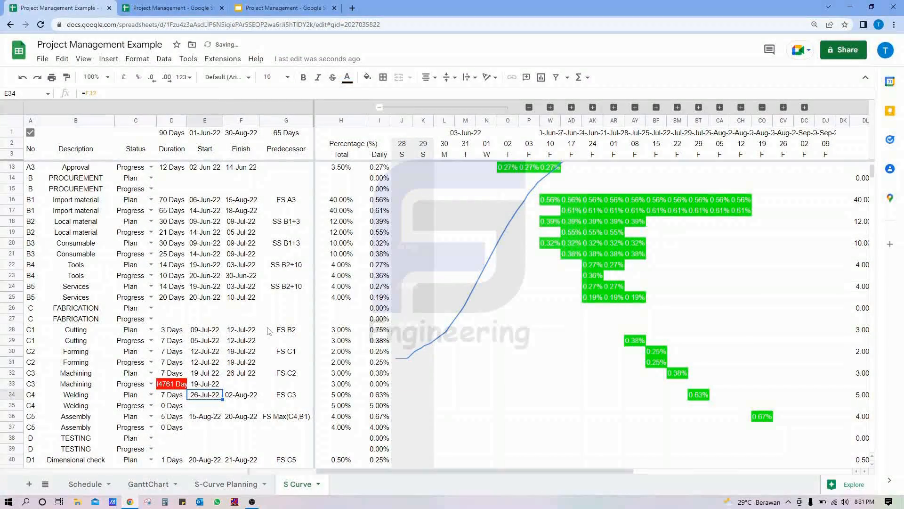
key(Up)
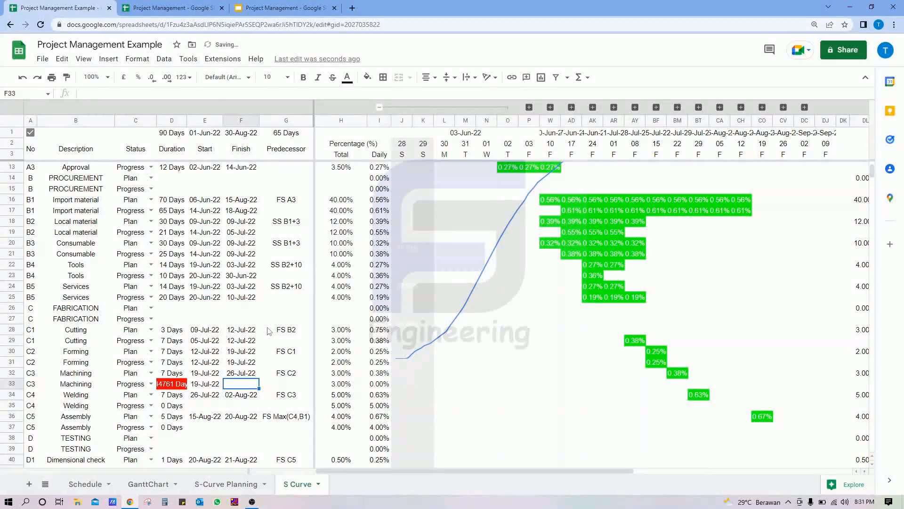
text(=E33)
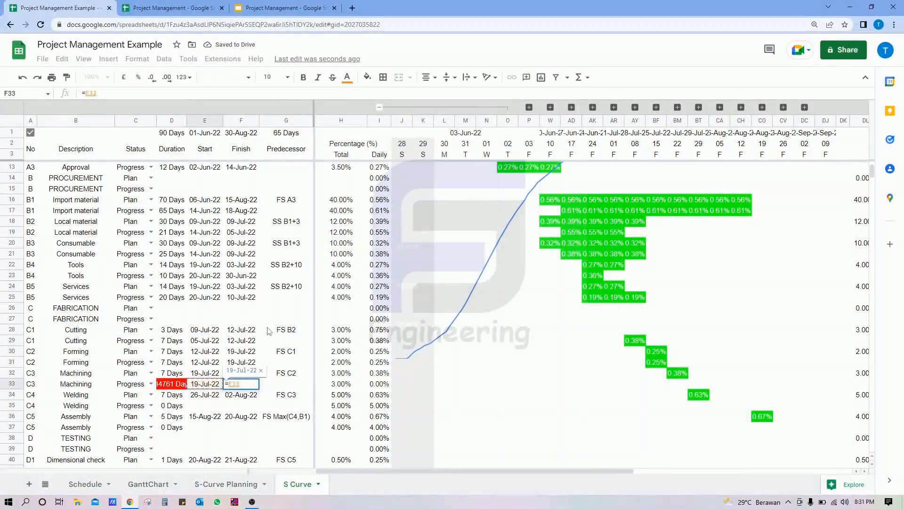
text(+)
key(Tab)
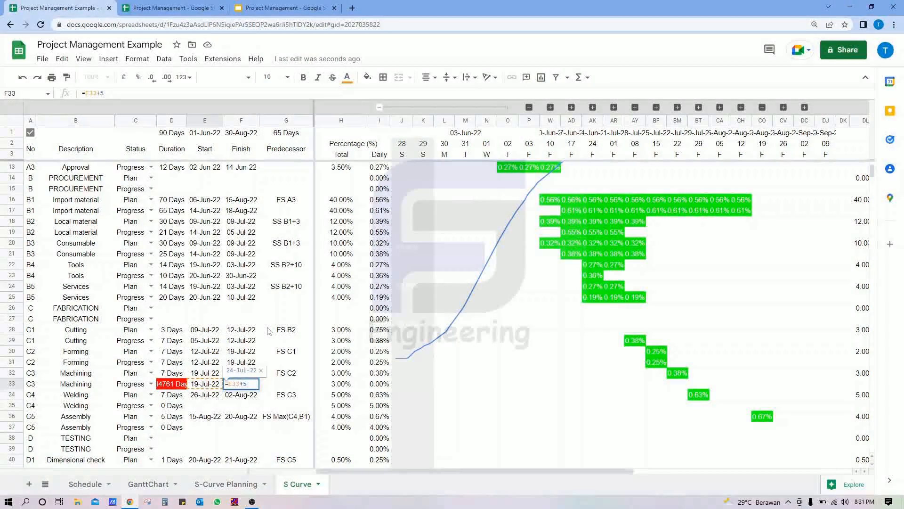
key(Return)
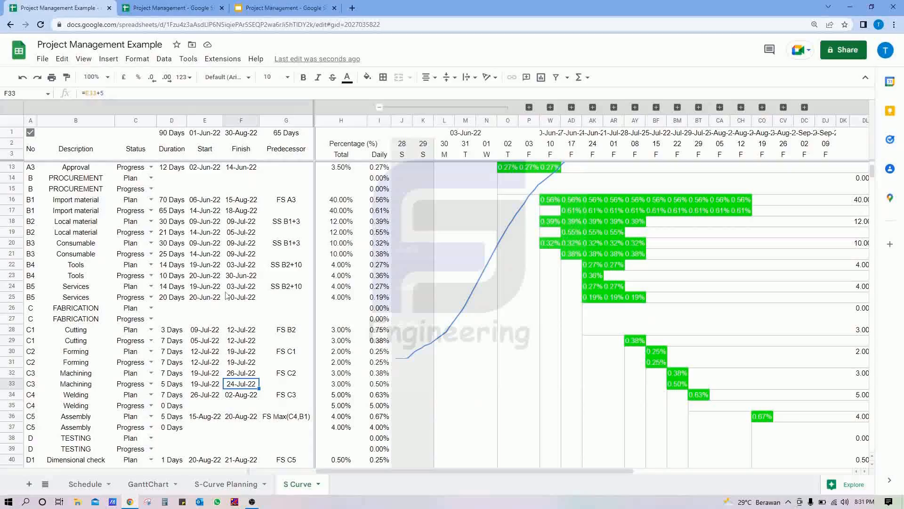
Change the Progress status of the Kick of meeting, Site survey and Approval tasks to Done.
scroll(226, 295, down, 5)
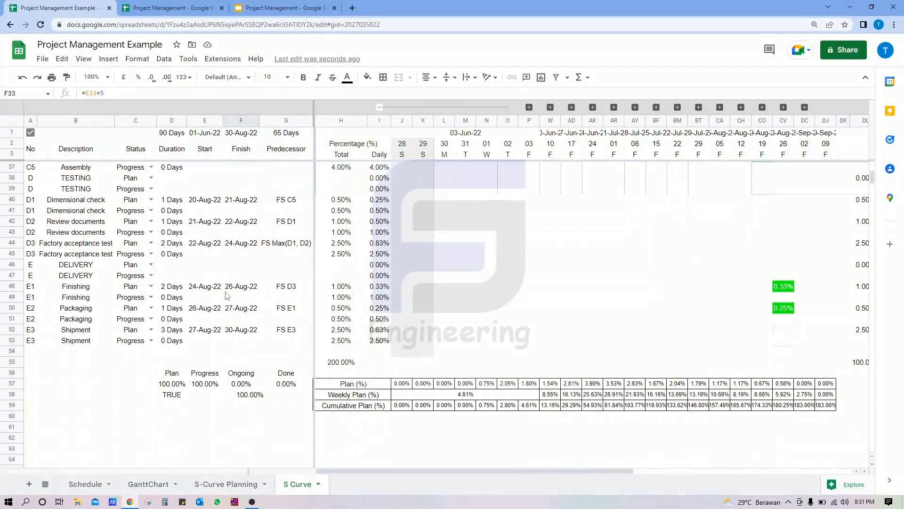
scroll(215, 252, up, 7)
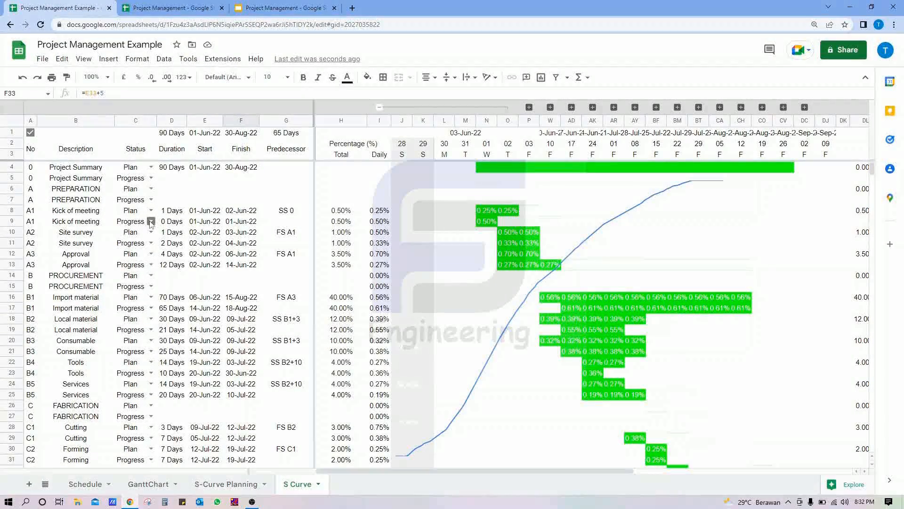
click(151, 221)
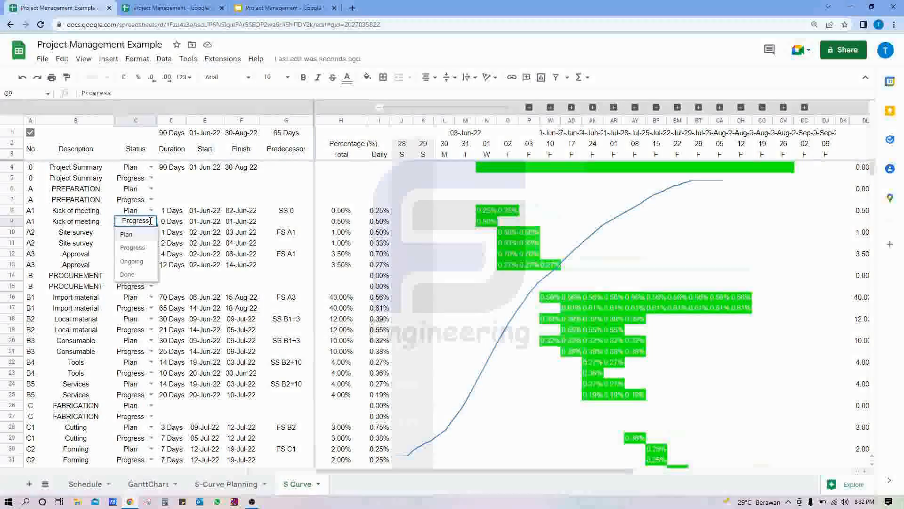
click(128, 274)
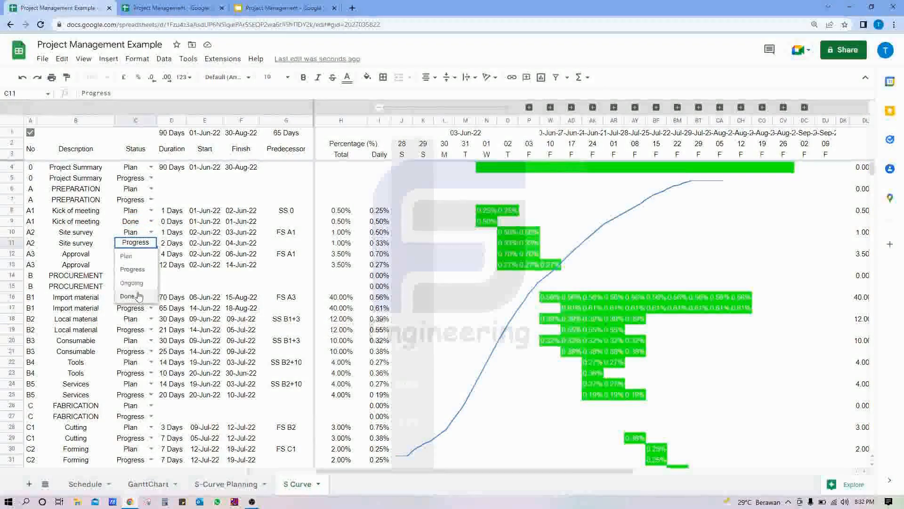
click(136, 296)
click(151, 264)
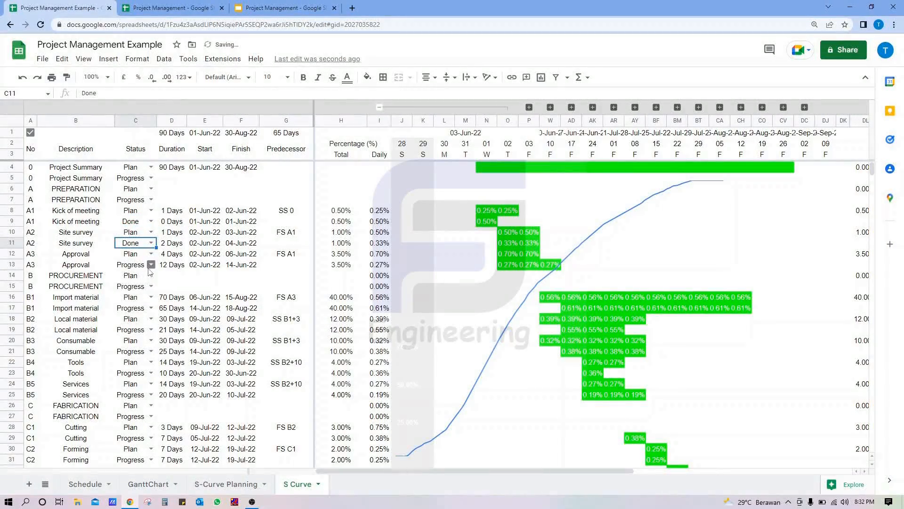
click(136, 315)
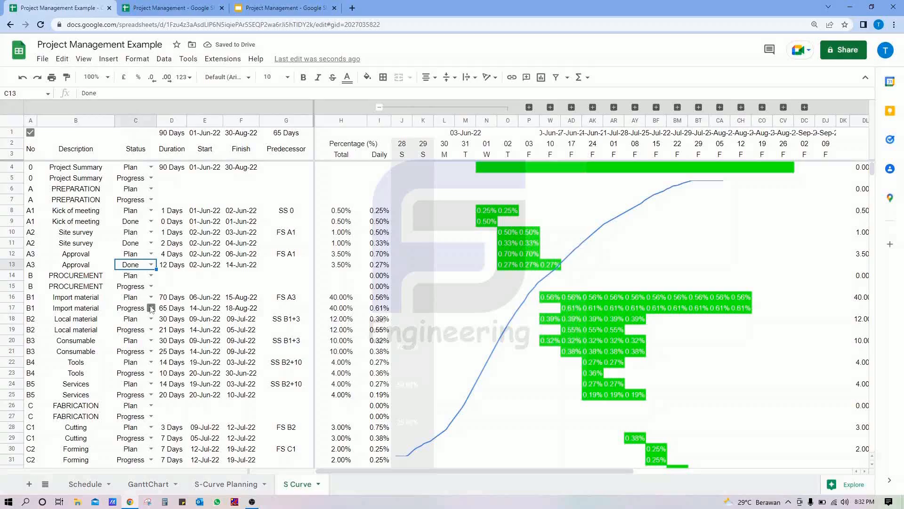
Set the Import material Progress row's status to Ongoing, and the Local material, Consumable, Tools and Services Progress rows to Done.
click(151, 307)
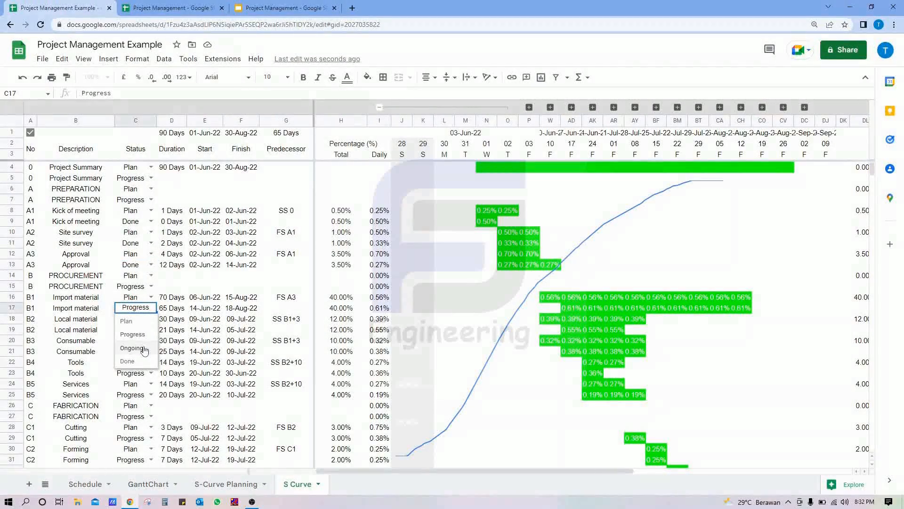
click(96, 318)
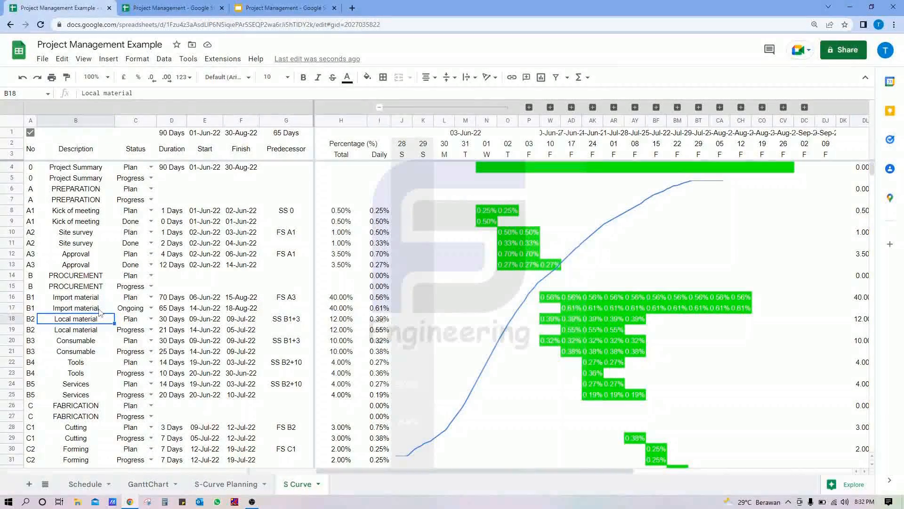
click(152, 331)
click(128, 383)
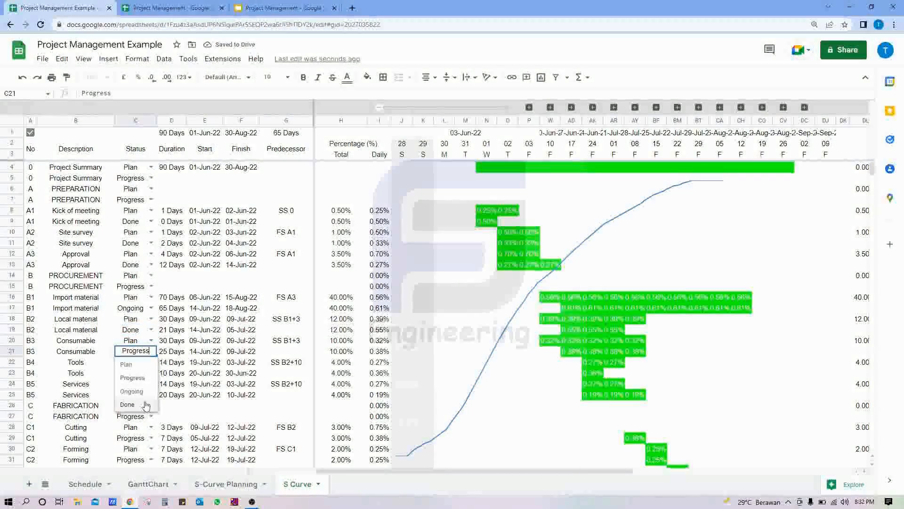
click(150, 373)
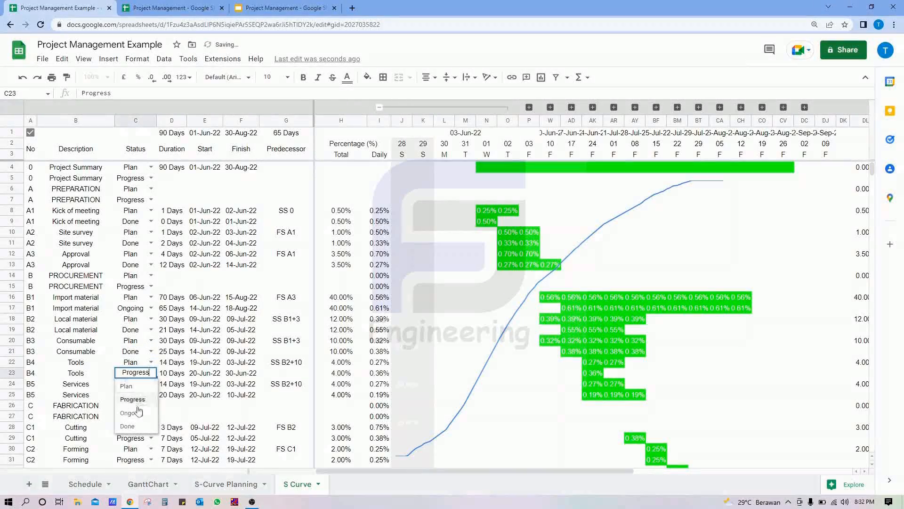
click(127, 426)
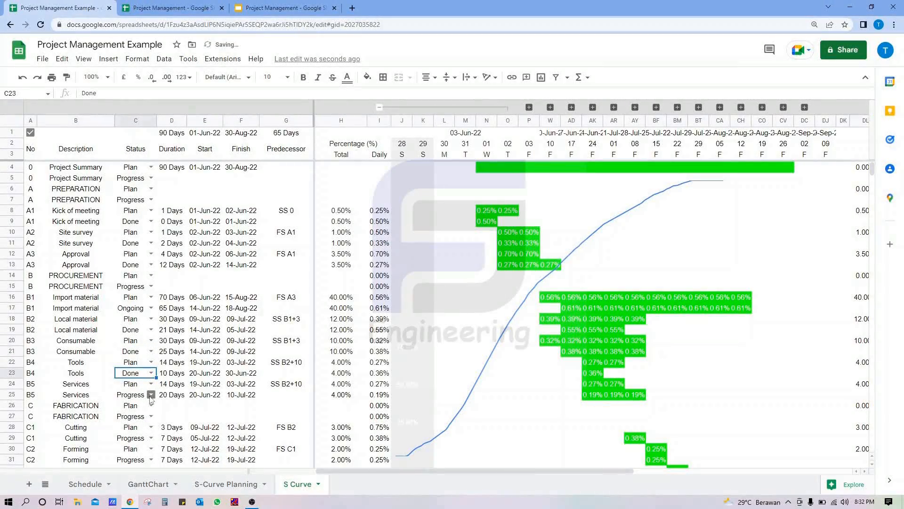
click(151, 395)
click(128, 448)
Set the Cutting Progress row's status to Done and the Forming Progress row's status to Ongoing.
scroll(167, 393, down, 1)
scroll(167, 393, down, 1)
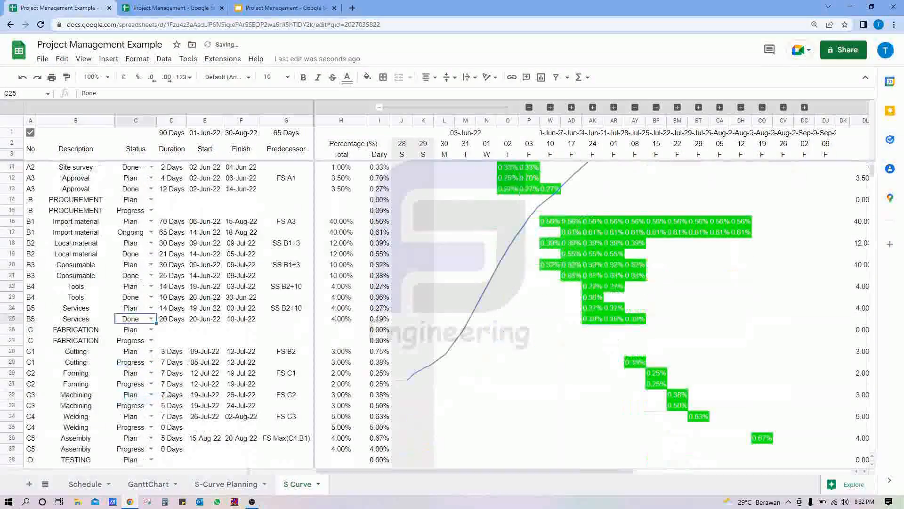
click(150, 362)
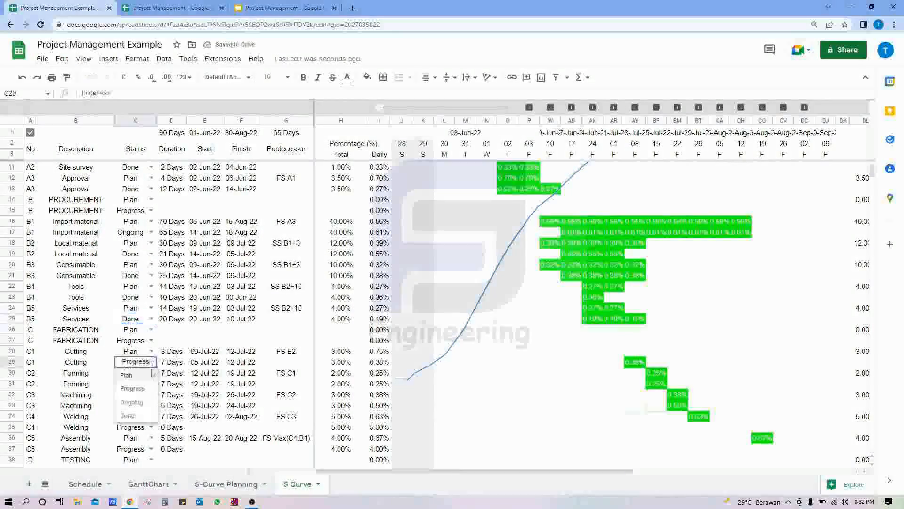
click(128, 416)
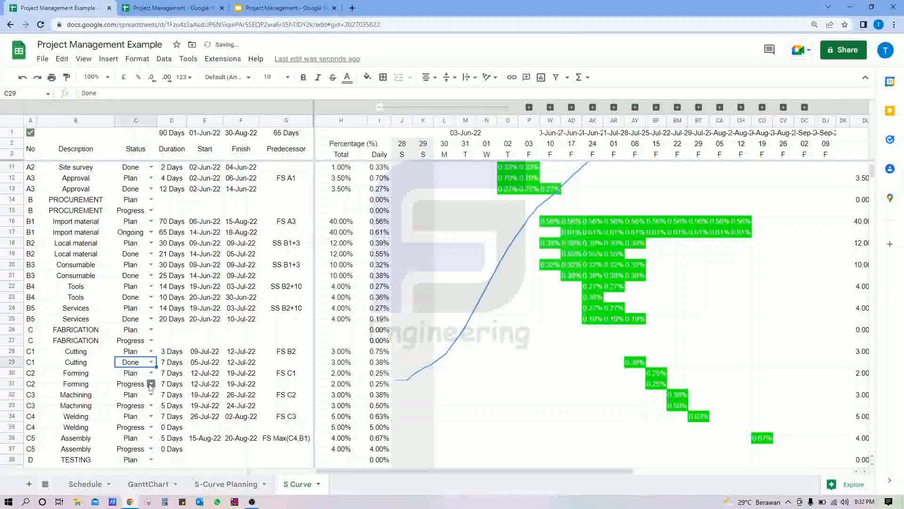
click(151, 384)
click(137, 425)
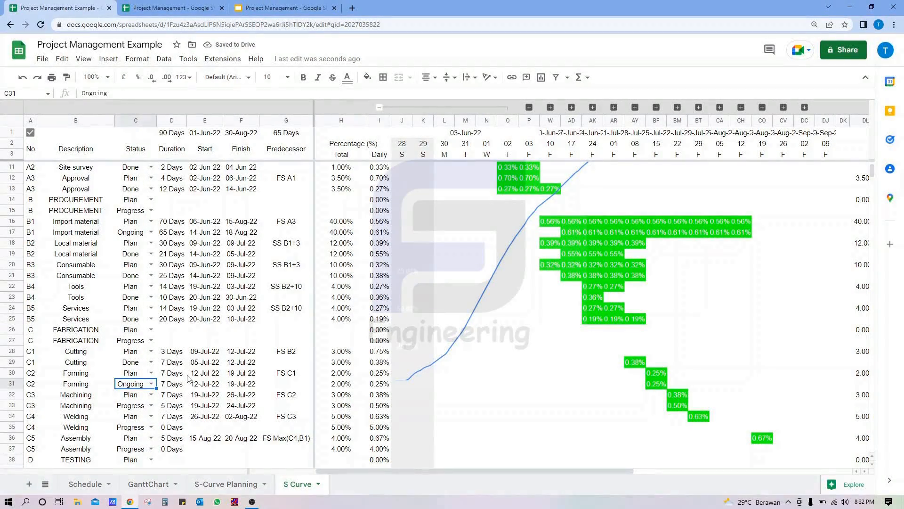
Copy the Plan, Weekly Plan and Cumulative Plan labels in H57:I59 to the rows starting at H61.
scroll(187, 378, down, 2)
scroll(187, 378, up, 2)
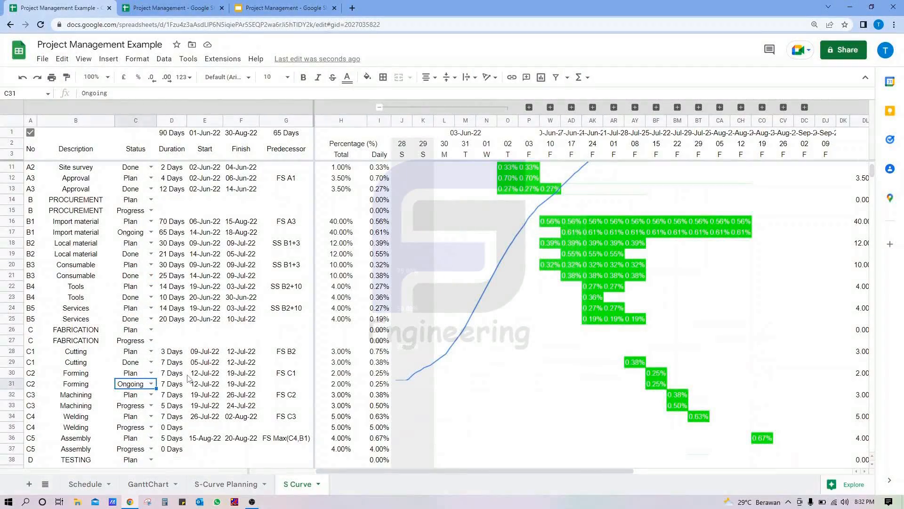
scroll(187, 378, down, 3)
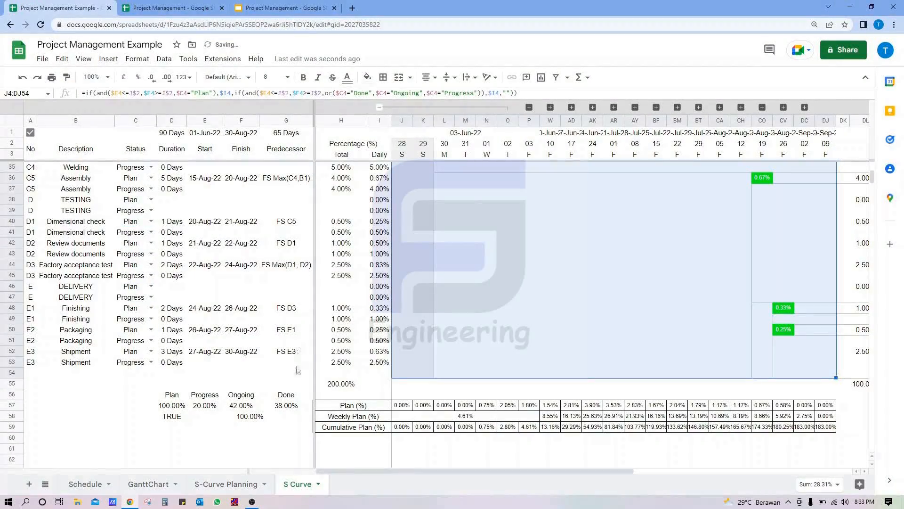
click(286, 383)
scroll(329, 372, down, 3)
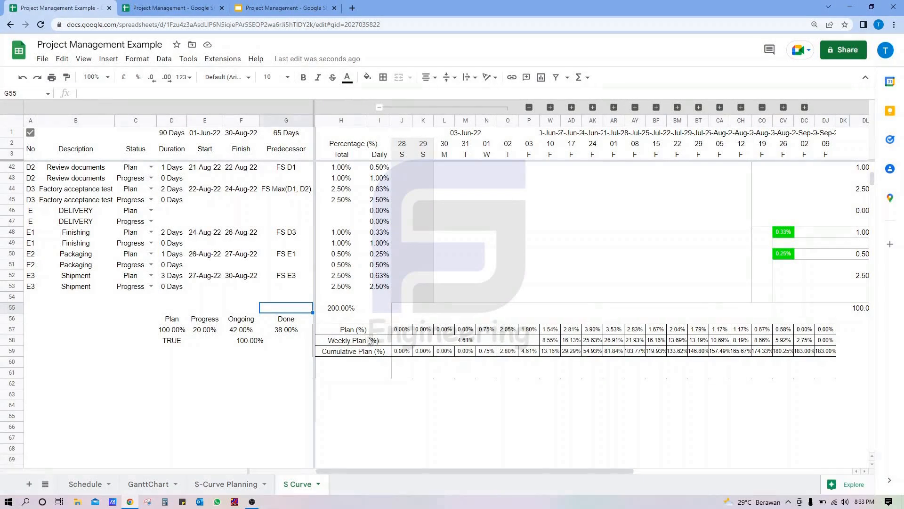
click(340, 333)
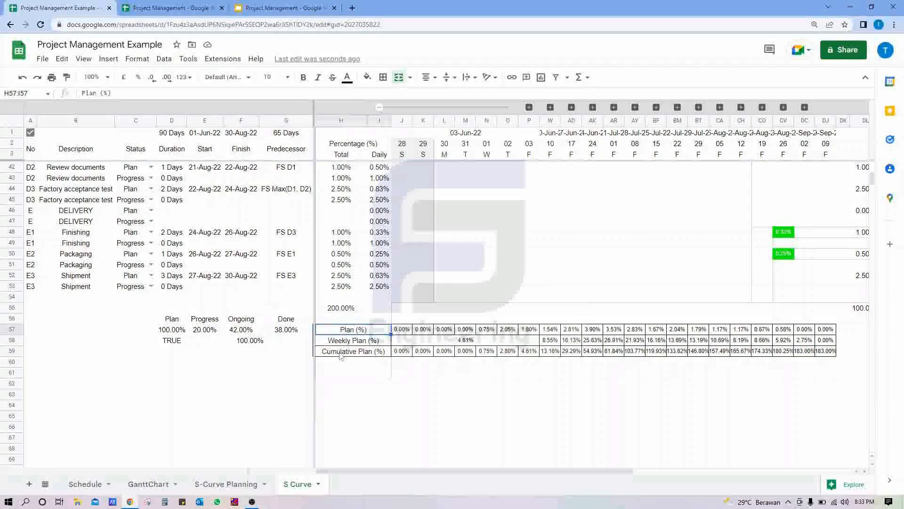
shift+click(341, 355)
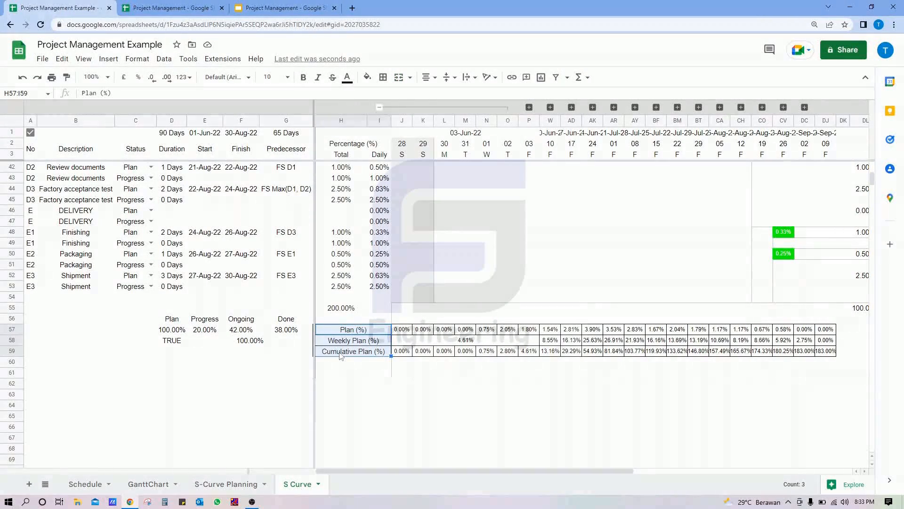
key(ctrl+c)
click(323, 375)
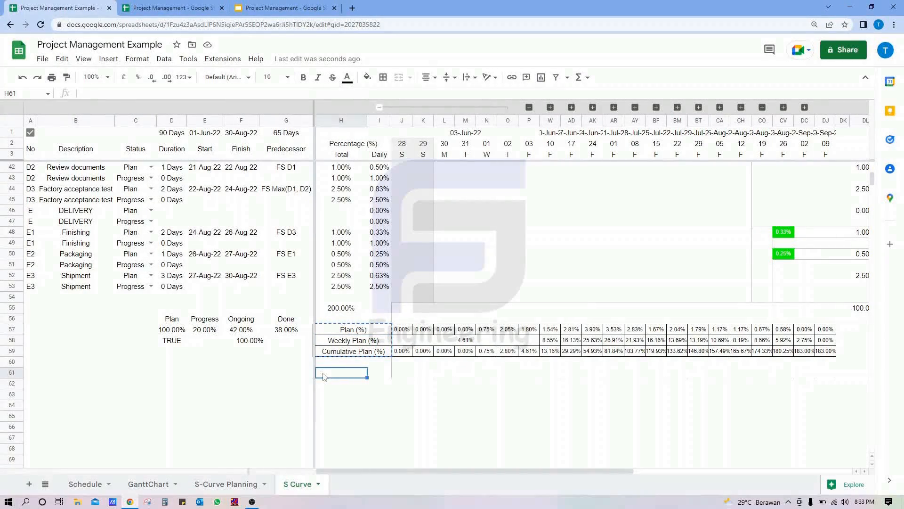
key(ctrl+v)
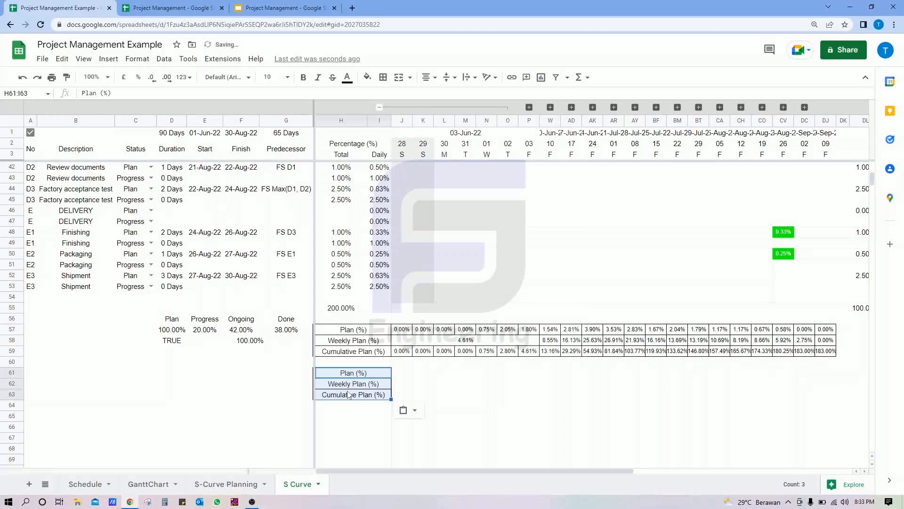
Replace "Plan" with "Actual" in all the copied labels in H61:I63.
key(ctrl+h)
text(Plan)
key(Tab)
text(Actual)
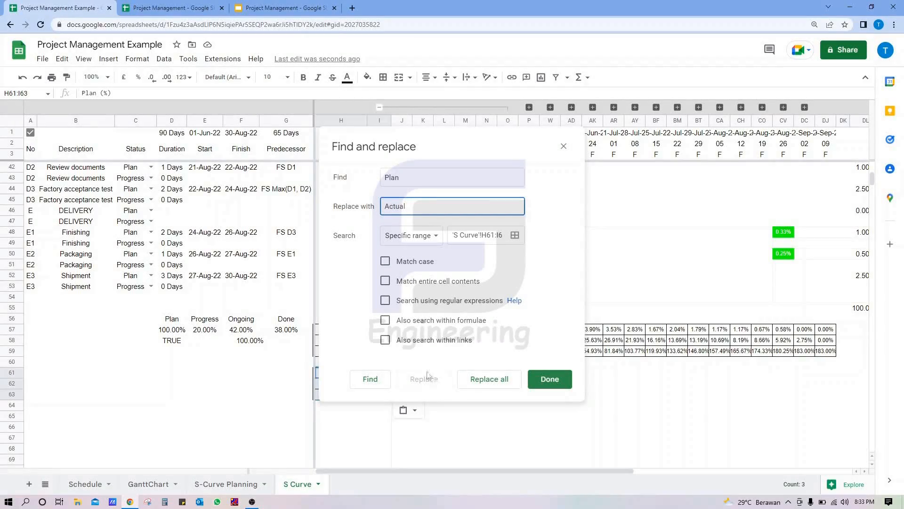
click(473, 379)
click(534, 379)
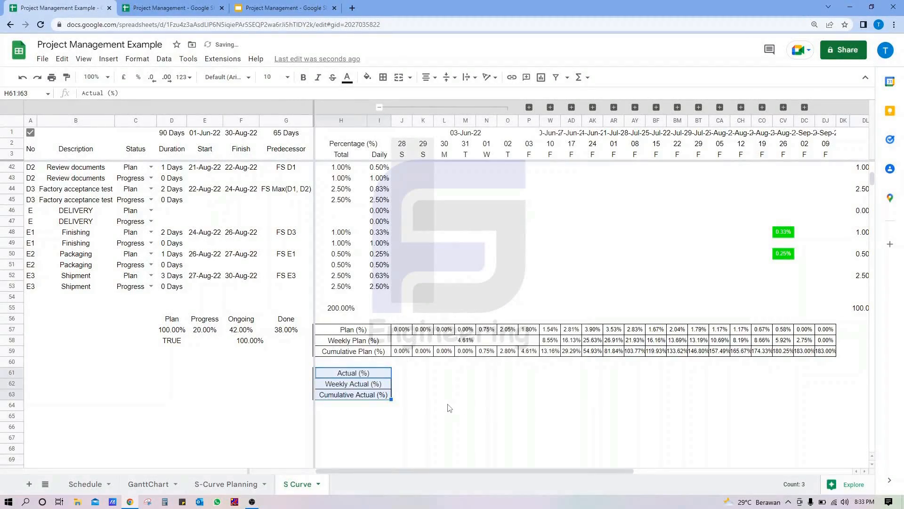
click(446, 406)
Change the SUM function in the first Plan (%) cell, J57, to SUMIFS, keeping J6:J54 as the sum range.
click(406, 329)
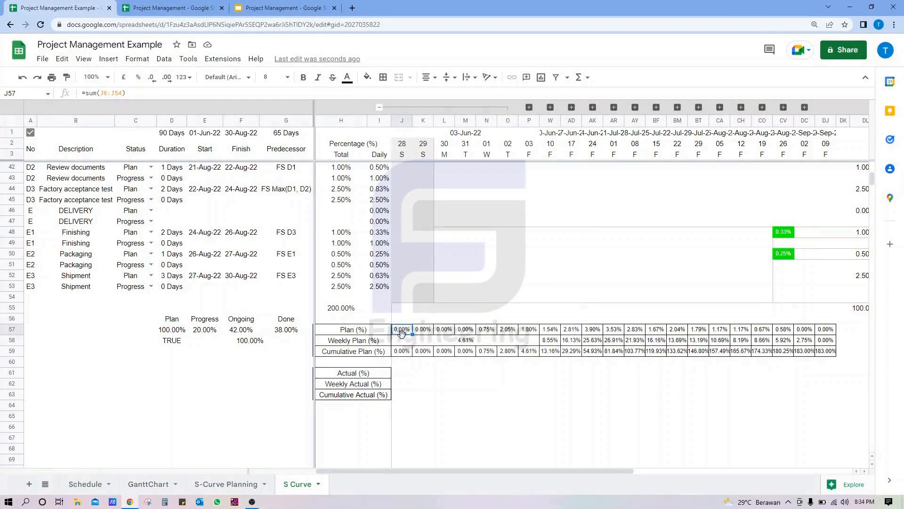
shift+click(825, 351)
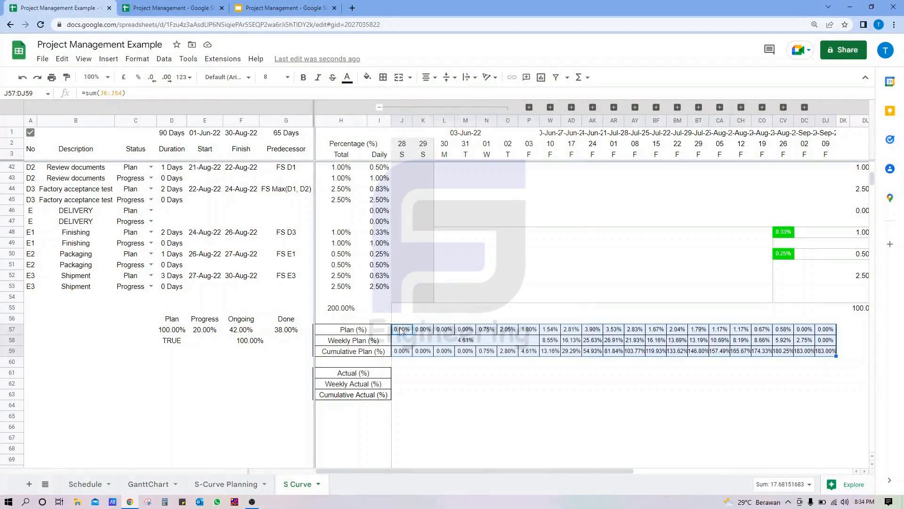
click(403, 330)
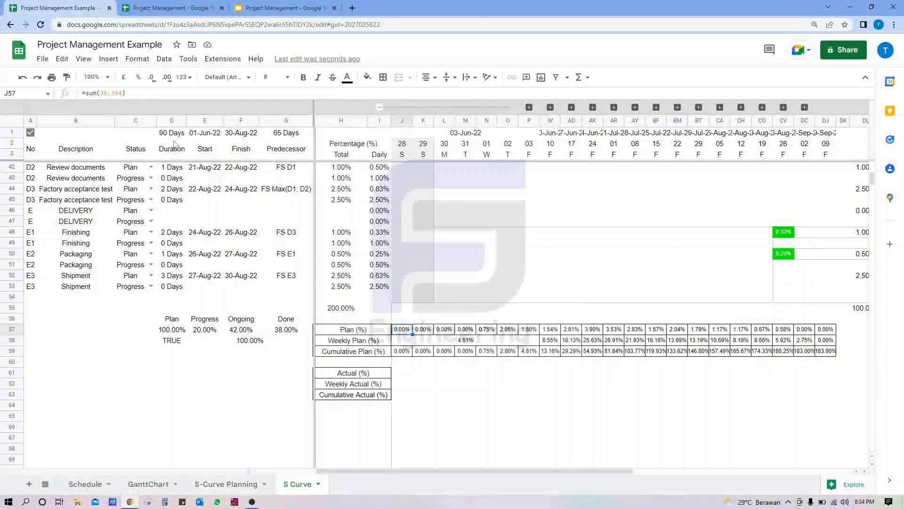
click(100, 93)
text(ifs)
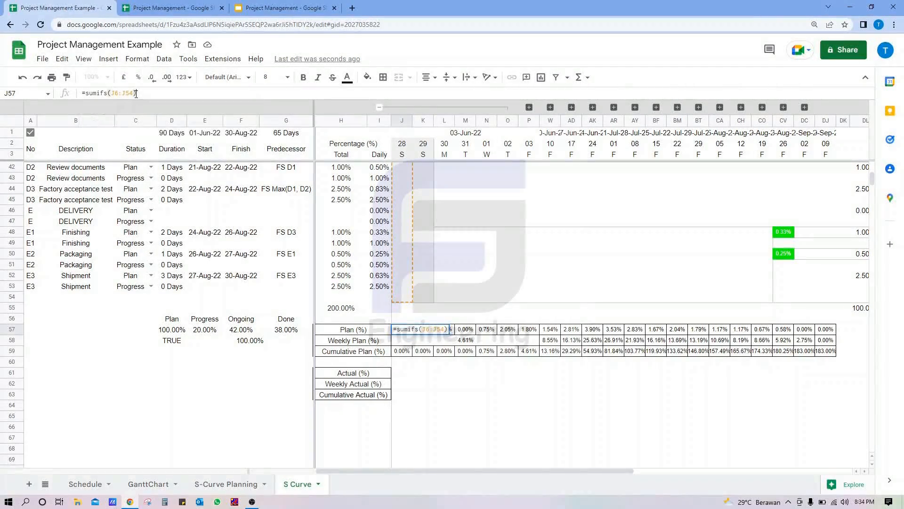
click(134, 93)
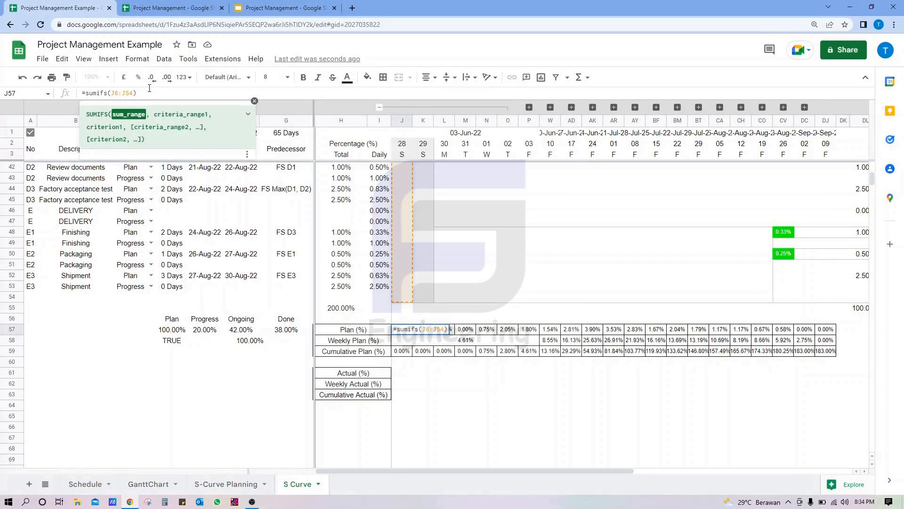
Add the Status column range $C$6:$C$54 as an absolute criteria range in J57's SUMIFS formula.
text(,)
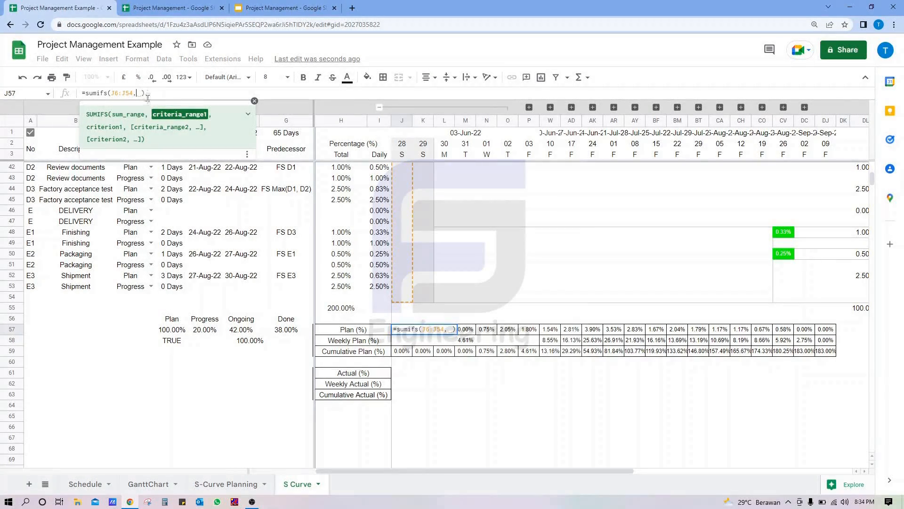
drag(134, 180, 134, 200)
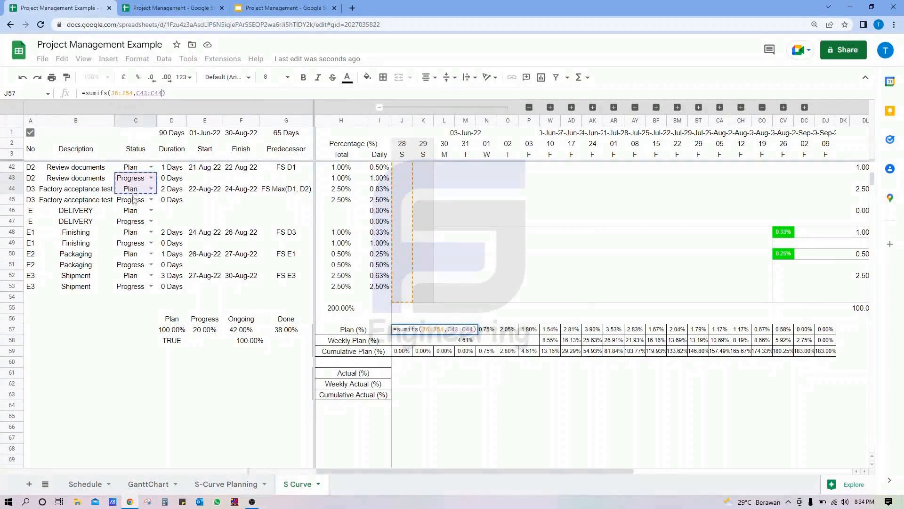
click(148, 93)
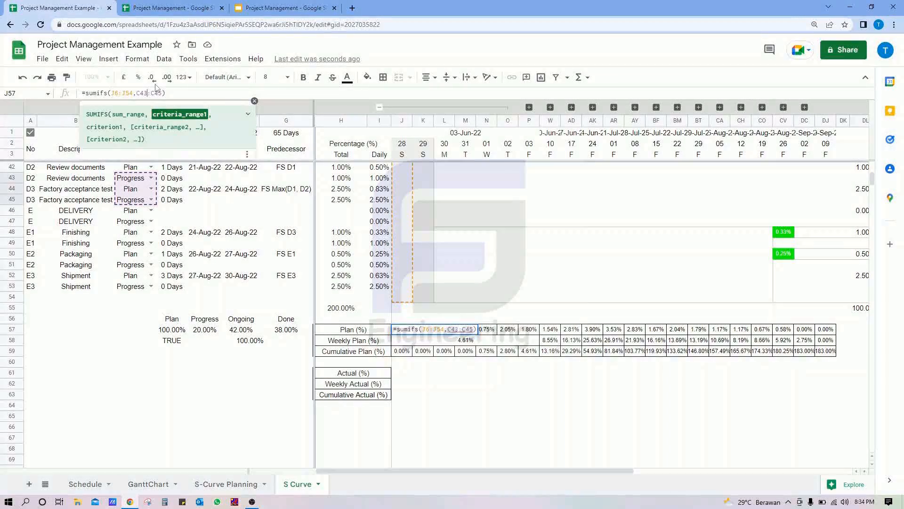
key(BackSpace)
key(BackSpace)
text(6)
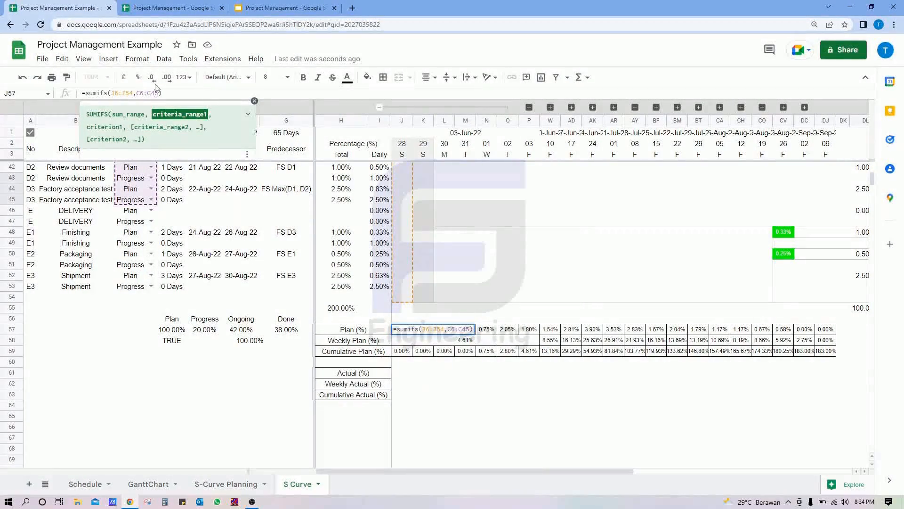
key(BackSpace)
key(BackSpace)
text(54)
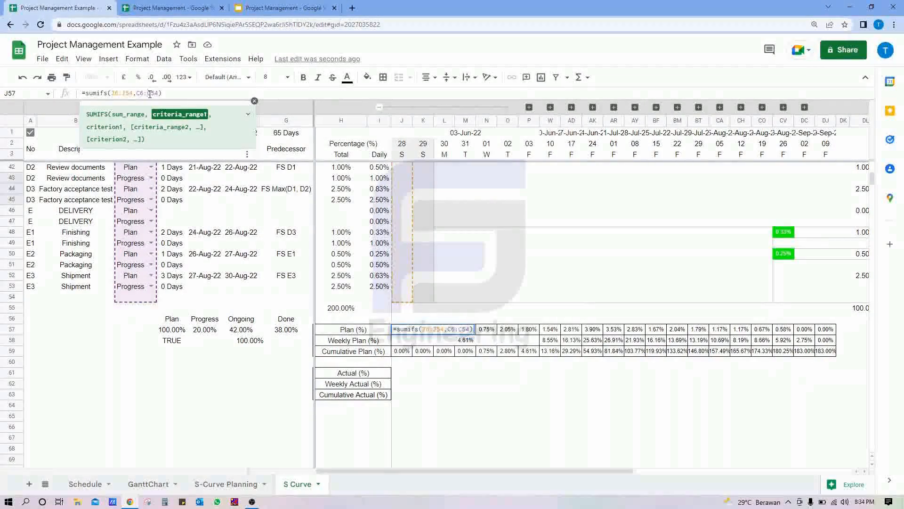
key(F4)
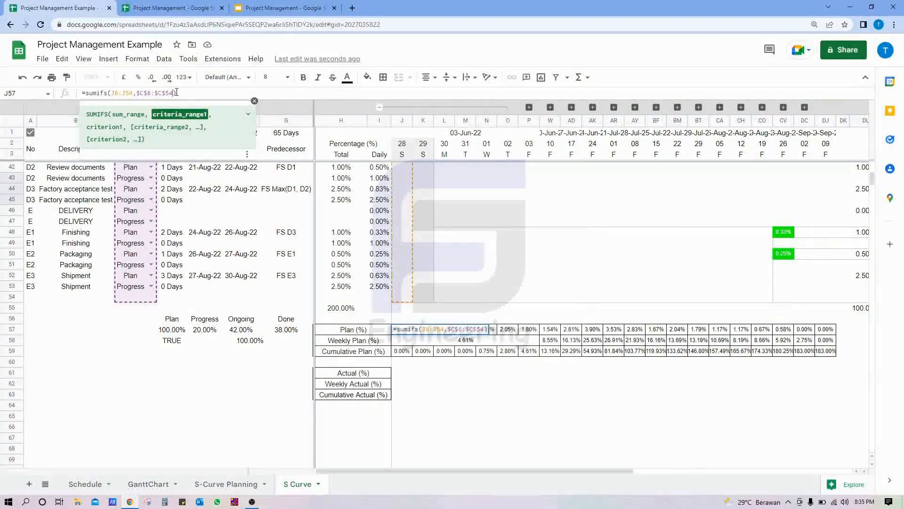
Complete J57's SUMIFS formula with the Plan heading cell $D$56 as its absolute criterion.
text(,)
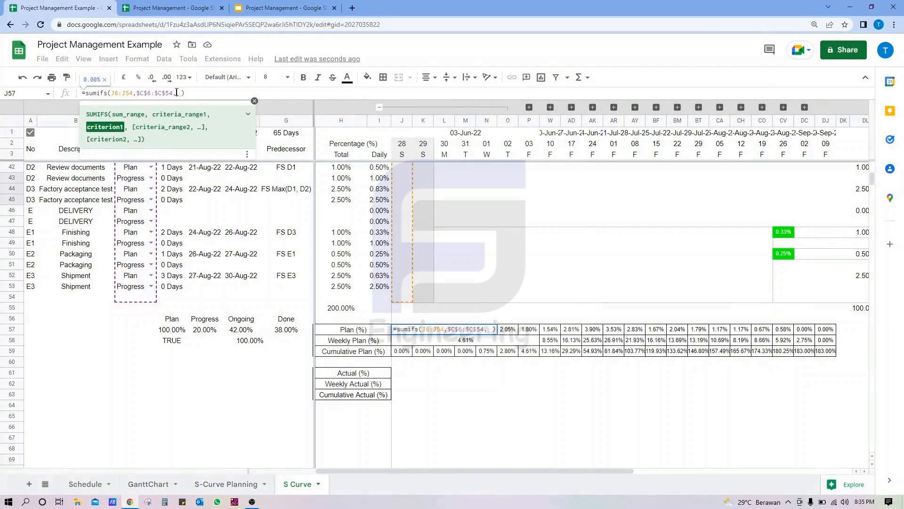
click(174, 323)
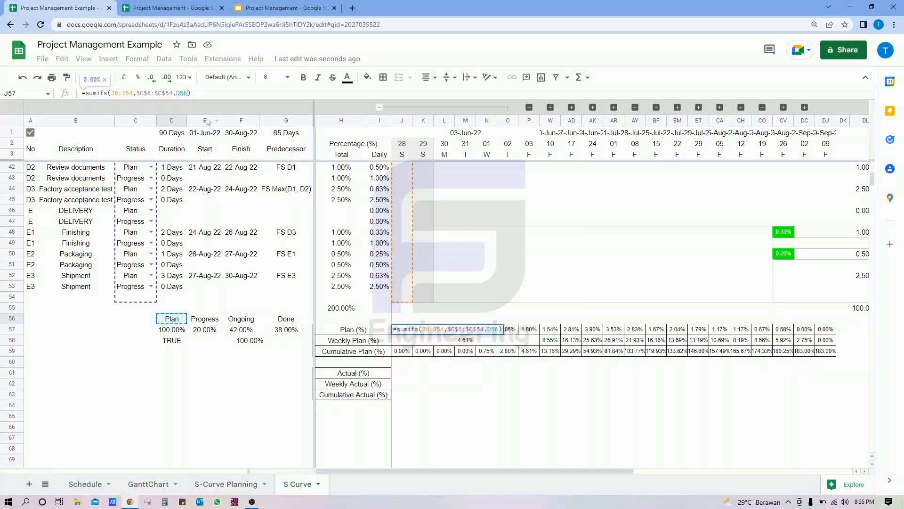
click(182, 91)
key(F4)
key(Return)
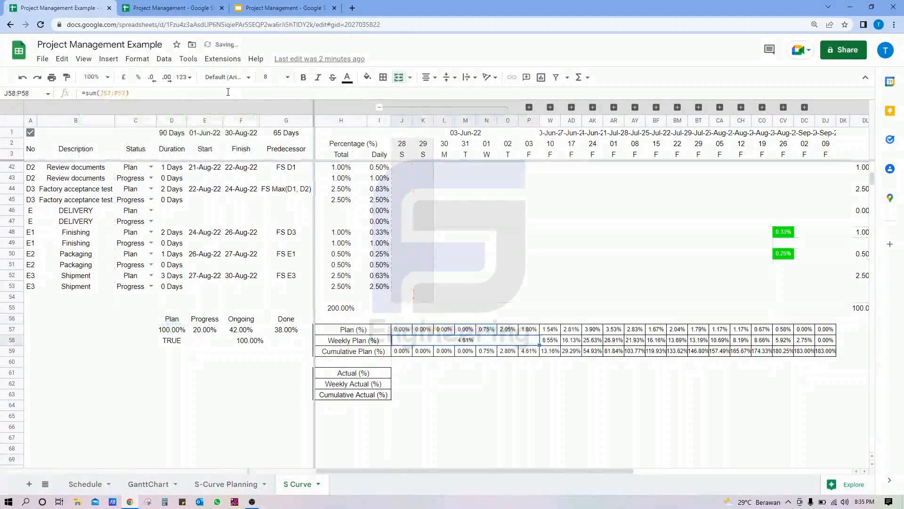
Copy the SUMIFS formula from J57 across the rest of the Plan (%) row, K57:DJ57.
click(401, 332)
key(ctrl+c)
click(424, 331)
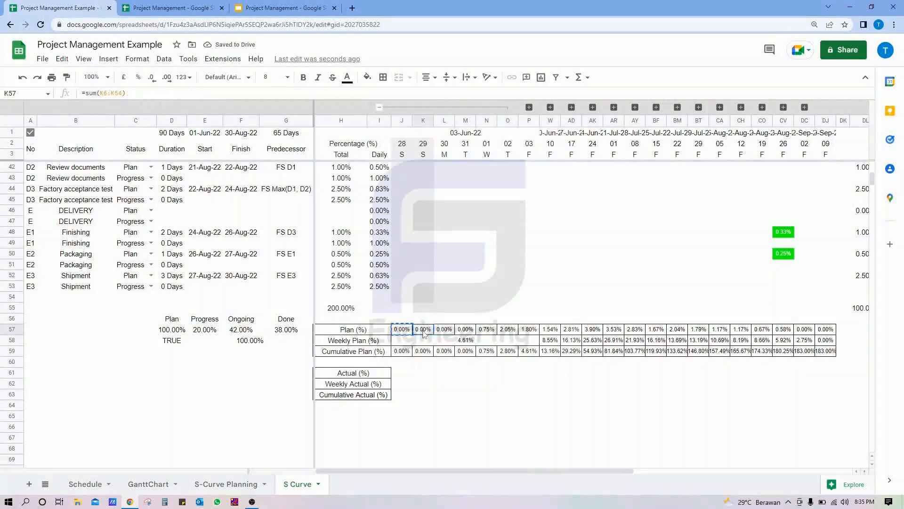
shift+click(825, 332)
key(ctrl+v)
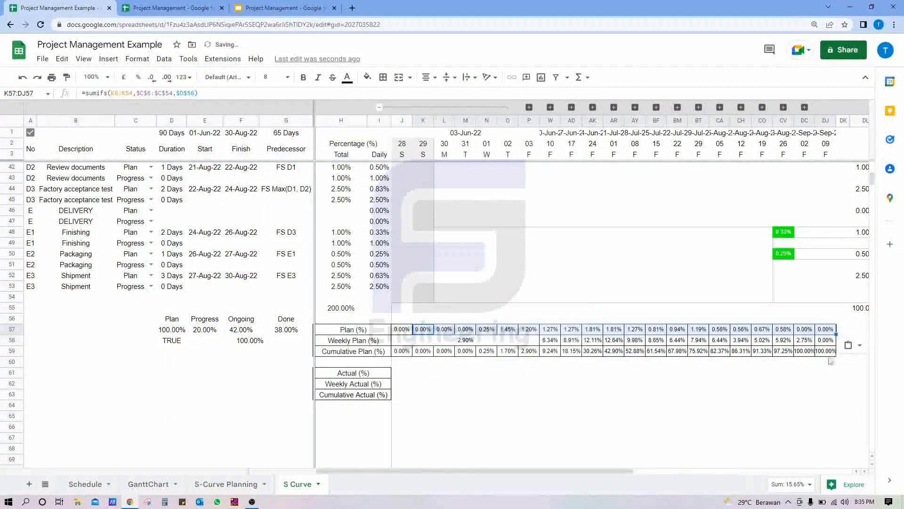
click(402, 351)
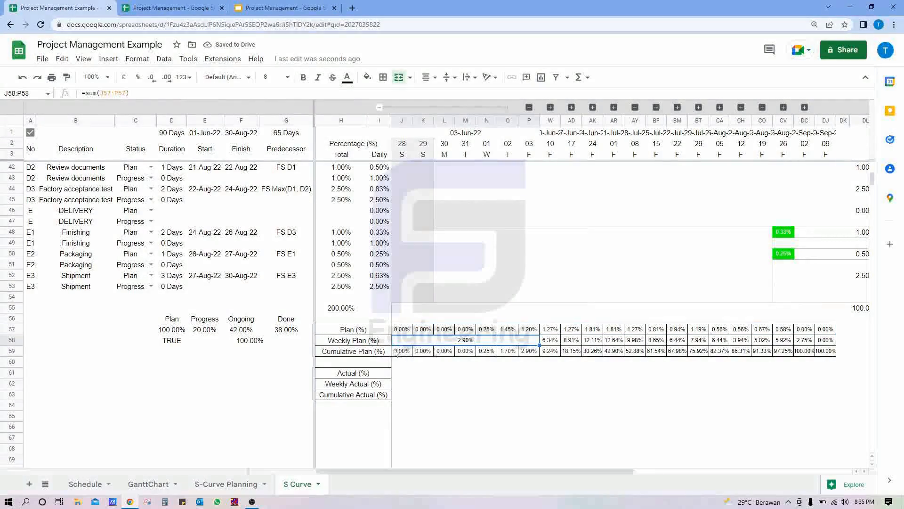
click(426, 354)
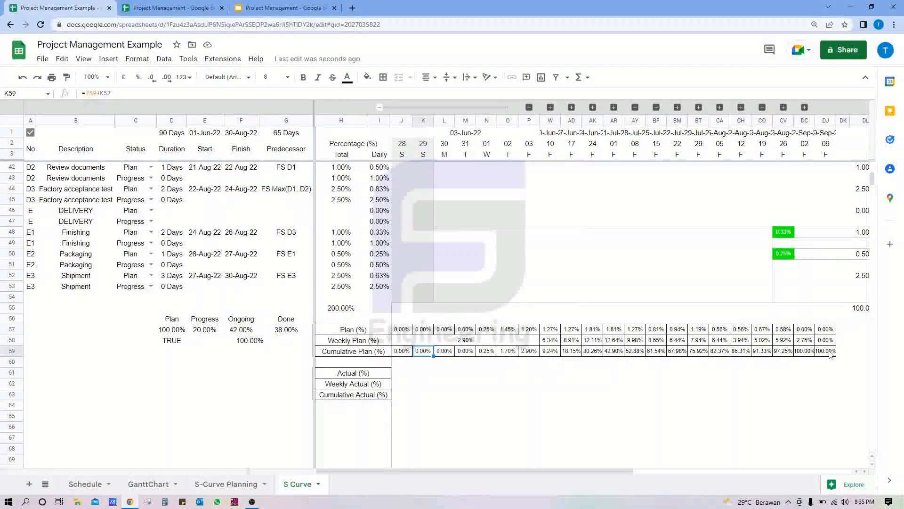
Copy the text of J57's SUMIFS formula unchanged into J61, the first Actual (%) cell.
click(401, 374)
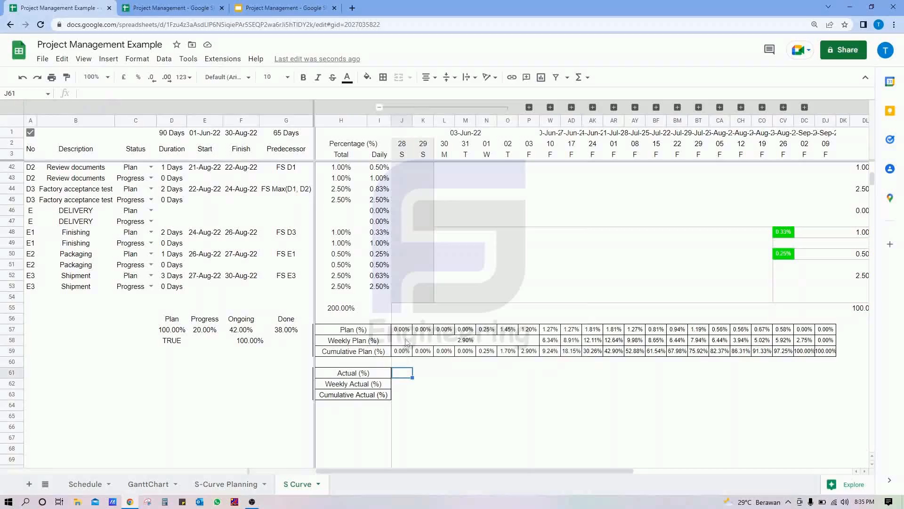
click(404, 329)
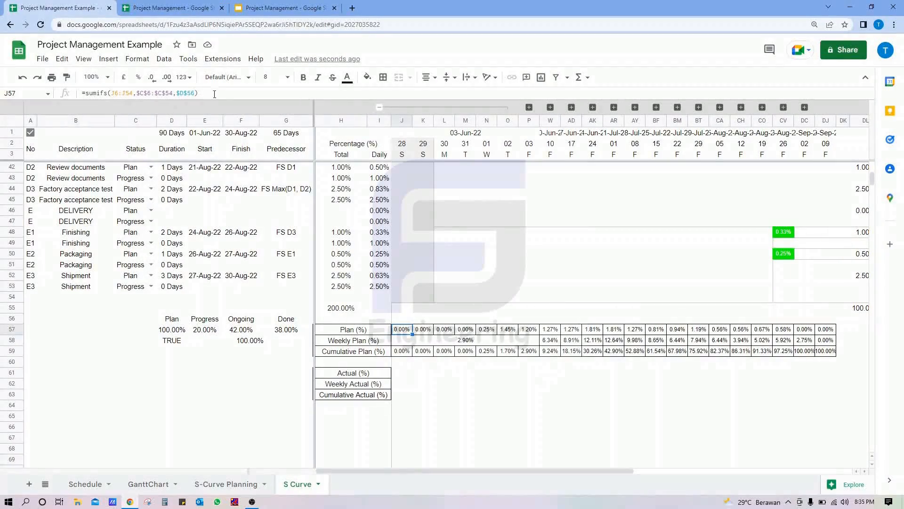
drag(214, 93, 19, 93)
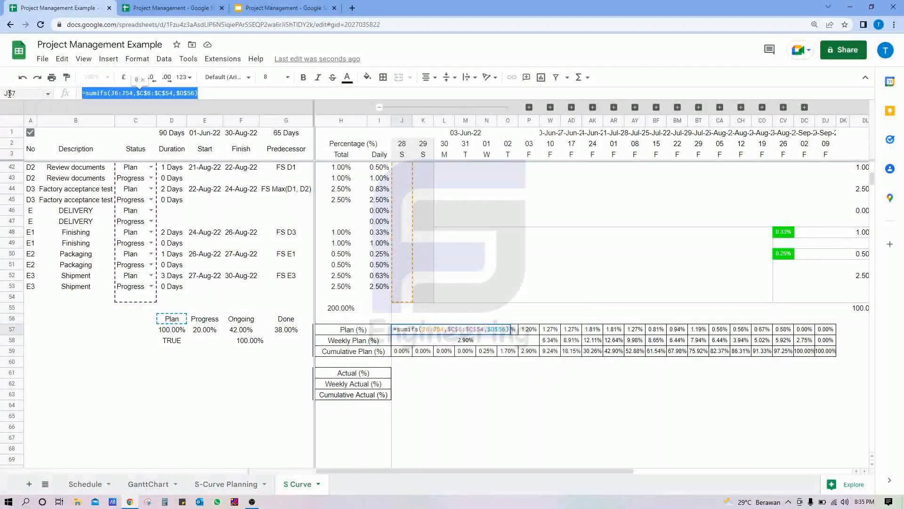
key(Escape)
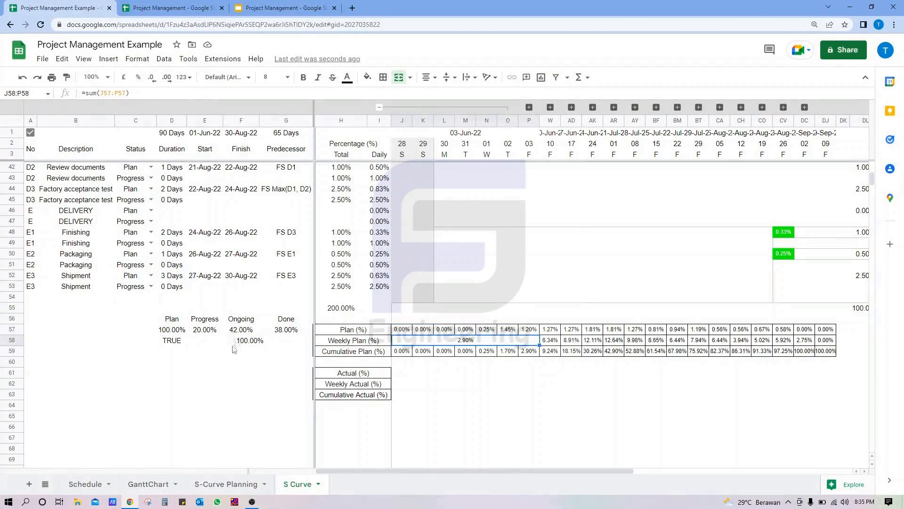
click(401, 374)
click(142, 94)
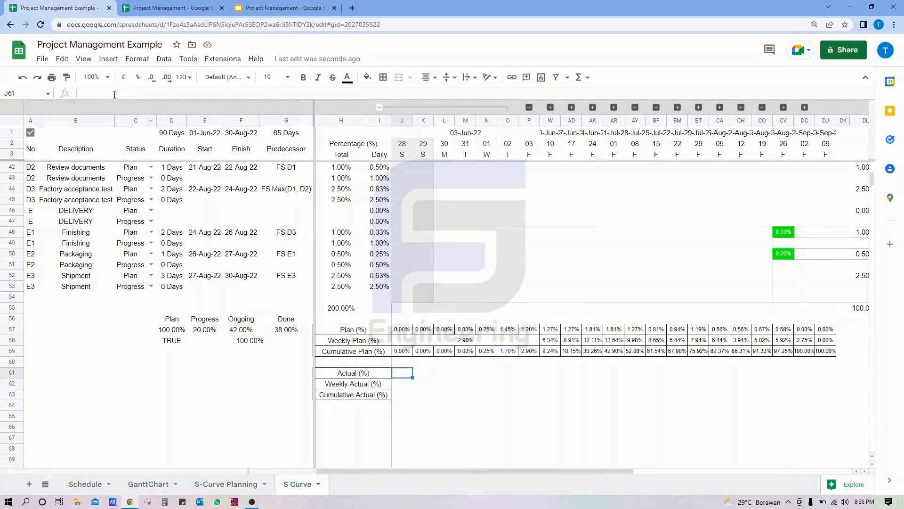
key(ctrl+v)
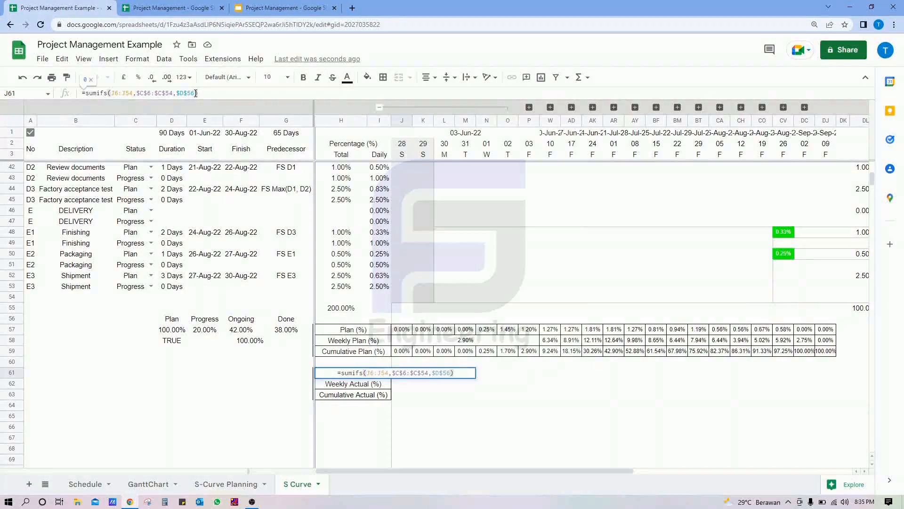
Change the criterion of the SUMIFS formula in J61 to the Ongoing heading cell, $F$56.
click(200, 93)
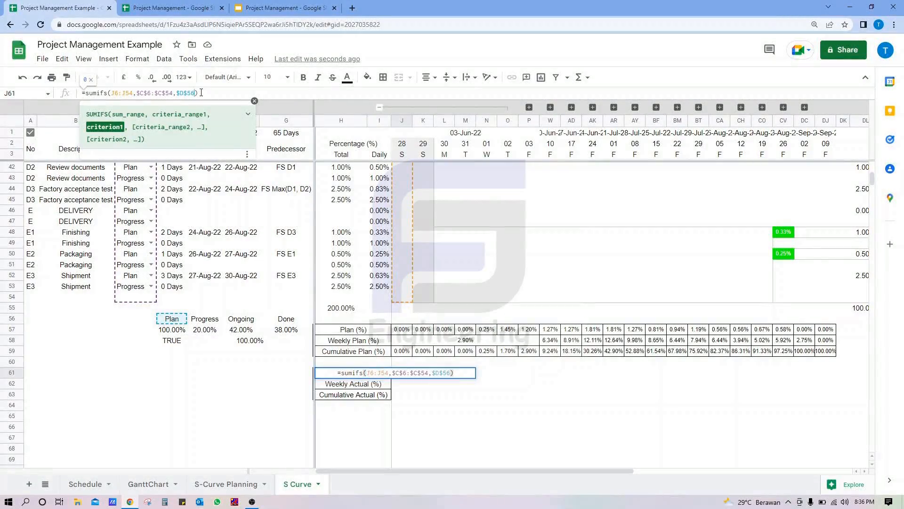
key(BackSpace)
text(f)
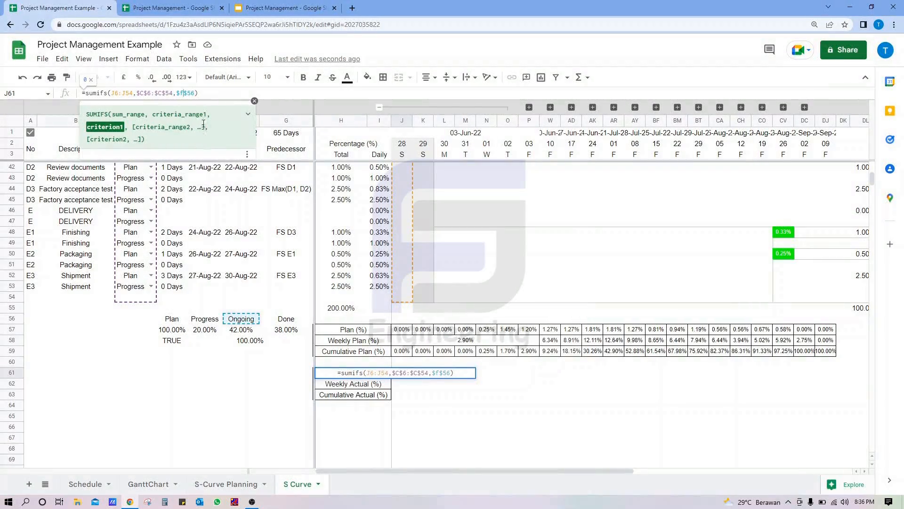
Extend J61's formula by adding a second SUMIFS over the same ranges with the Done heading cell $G$56 as criterion.
click(210, 91)
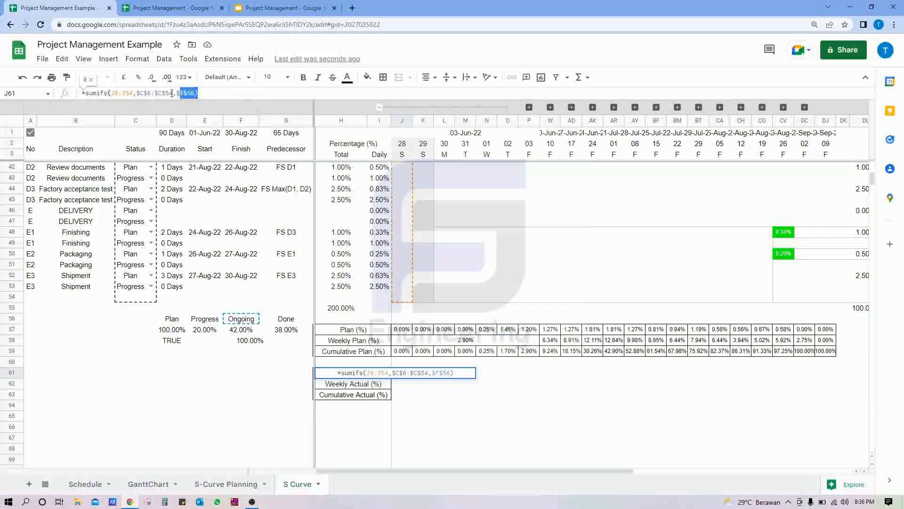
drag(179, 93, 86, 93)
key(ctrl+c)
click(206, 93)
text(+)
key(ctrl+v)
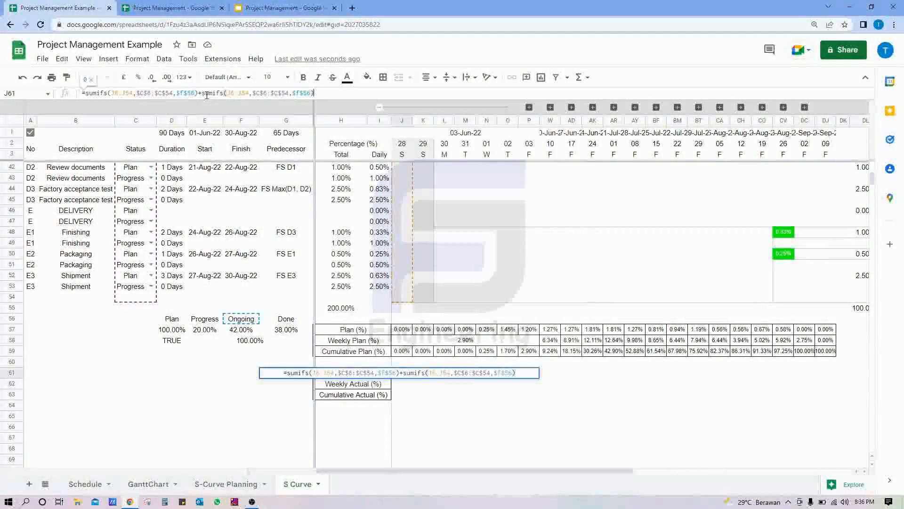
click(306, 92)
key(BackSpace)
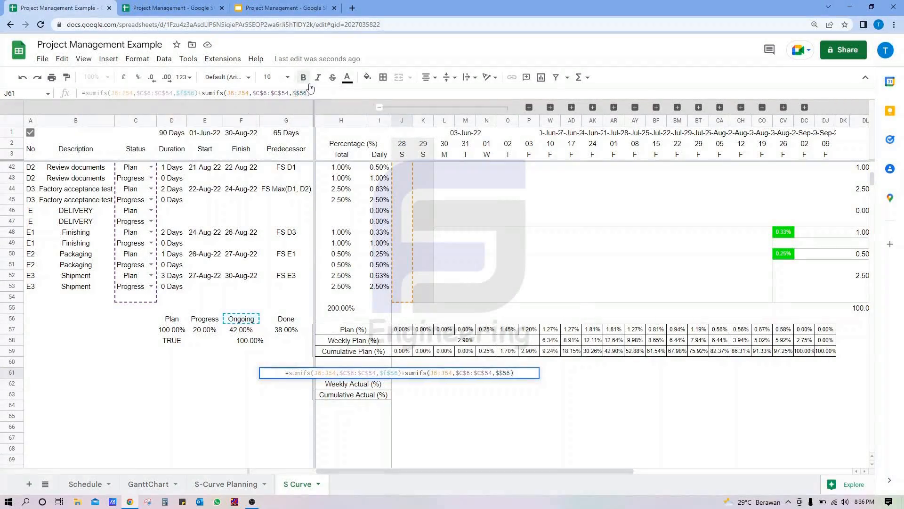
text(g)
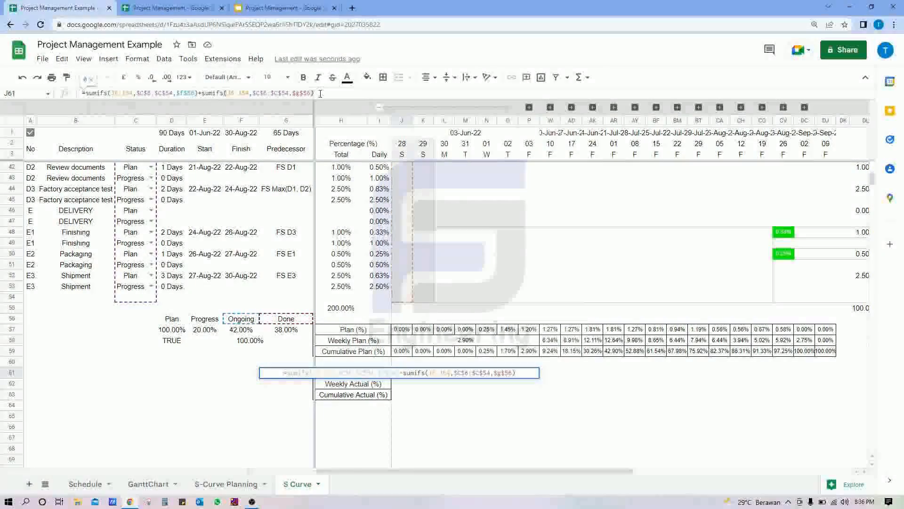
key(Return)
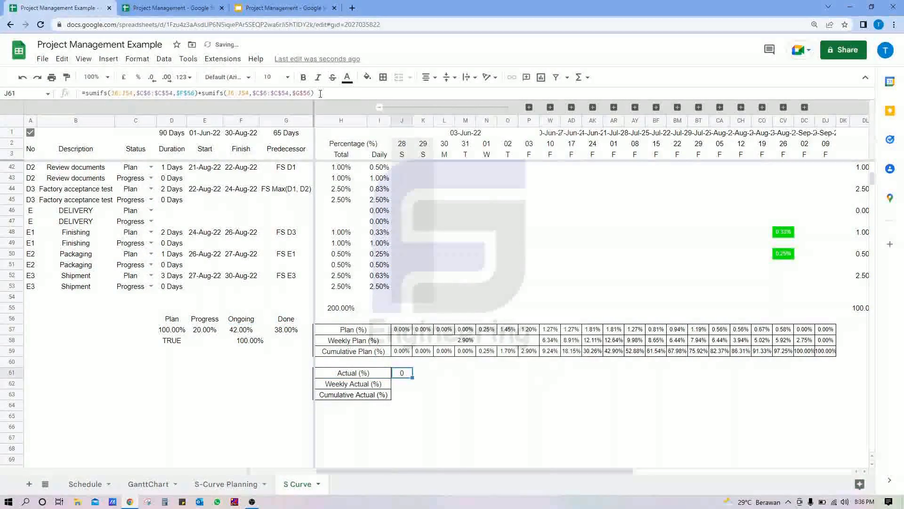
Format J61 as a percentage and set the font size of J61:DJ63 to 8.
click(138, 77)
shift+click(824, 393)
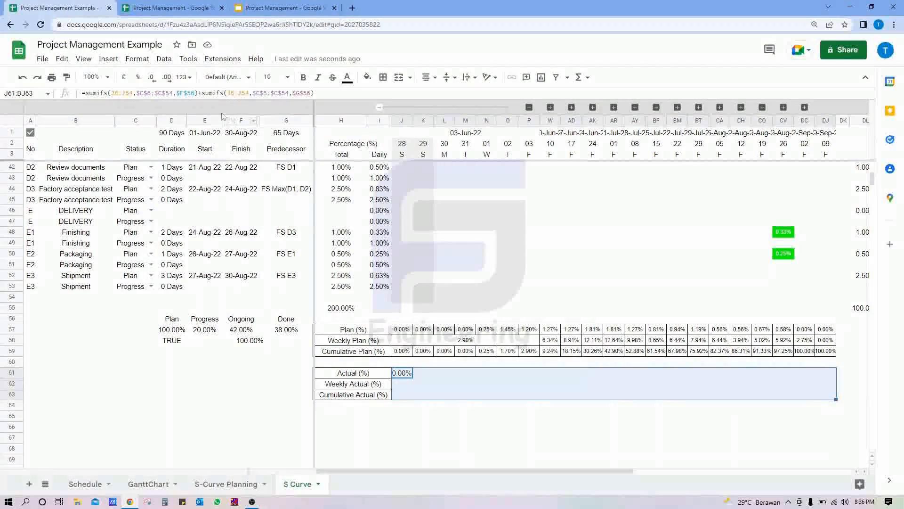
click(273, 77)
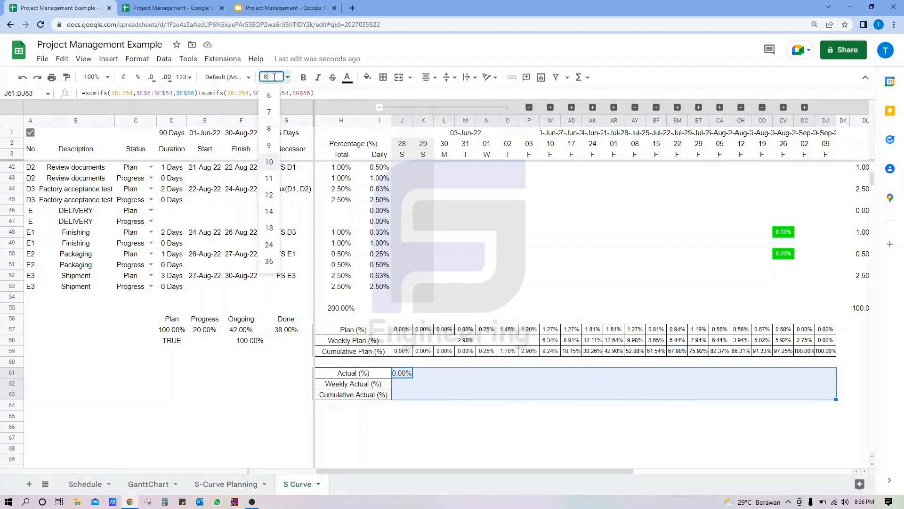
key(Return)
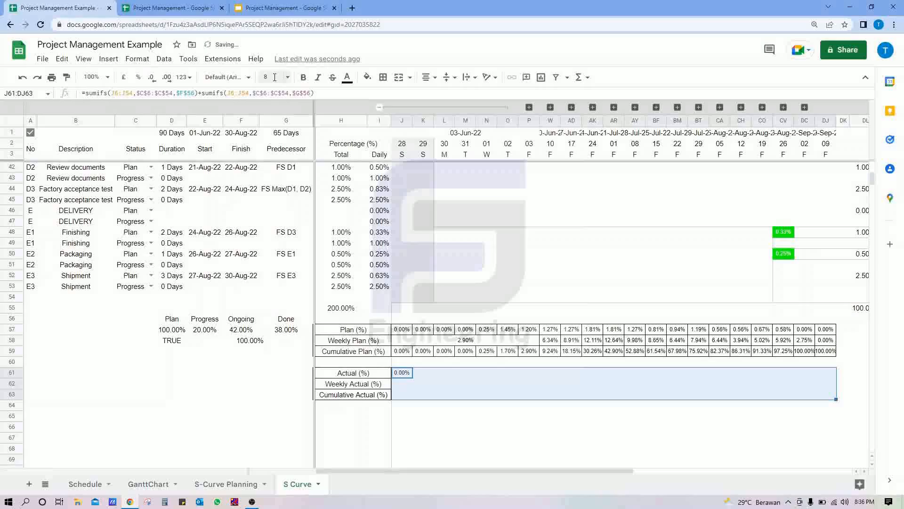
Copy J61's Actual (%) formula across the rest of the row, K61:DJ61.
click(404, 375)
key(ctrl+c)
click(425, 373)
shift+click(824, 376)
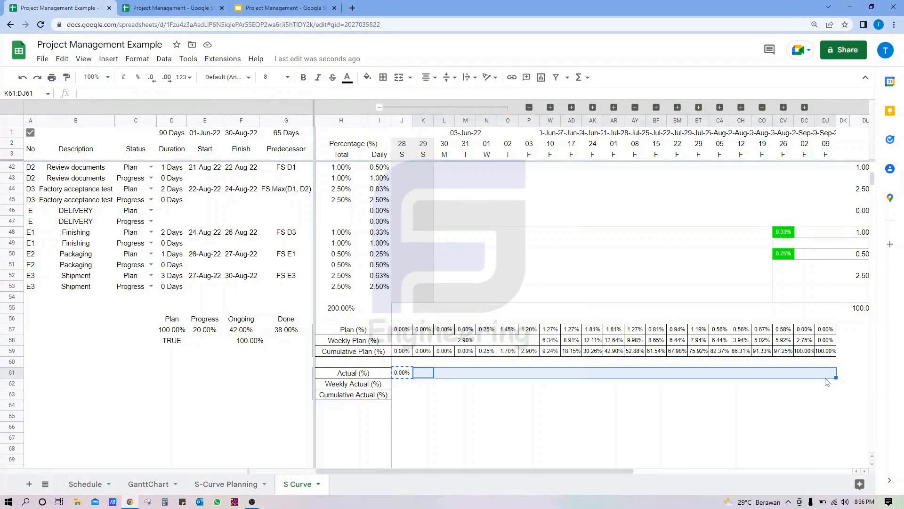
key(ctrl+v)
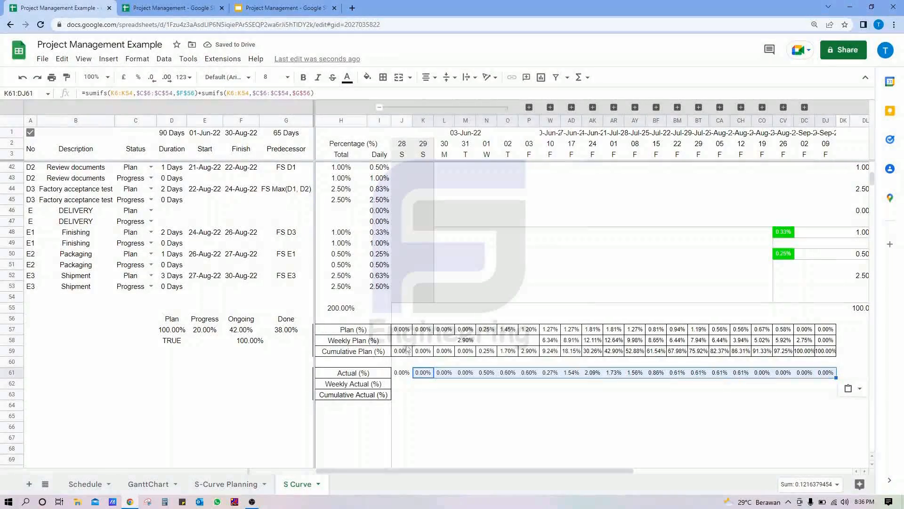
Copy the whole Weekly Plan (%) row J58:DJ58, including its merged cells, into the Weekly Actual (%) row starting at J62.
click(529, 107)
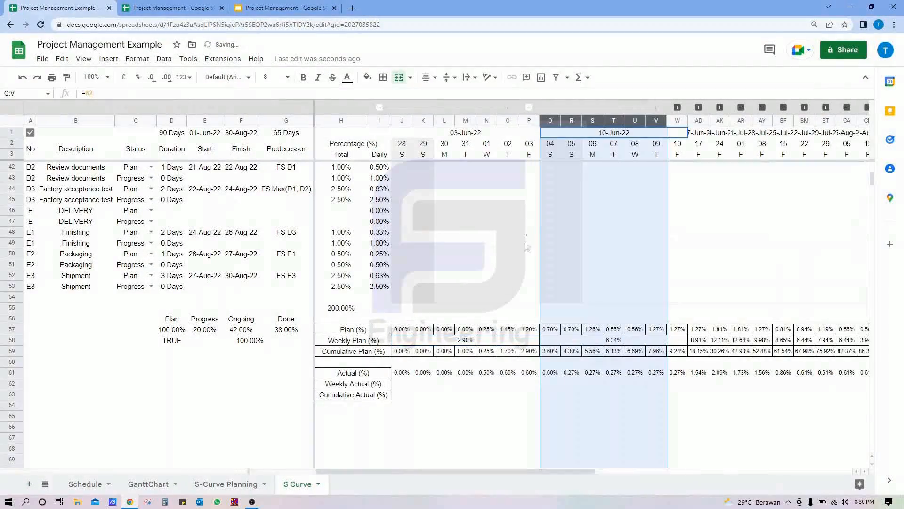
click(495, 342)
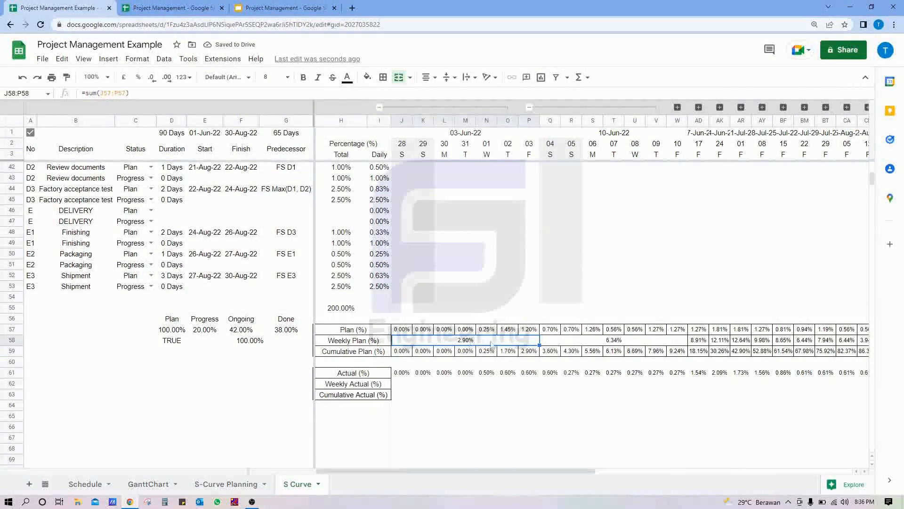
key(ctrl+c)
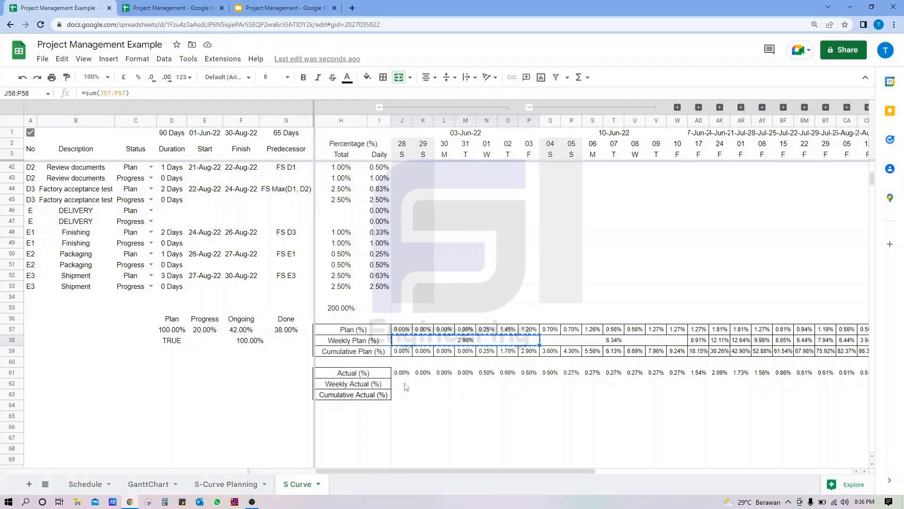
click(400, 387)
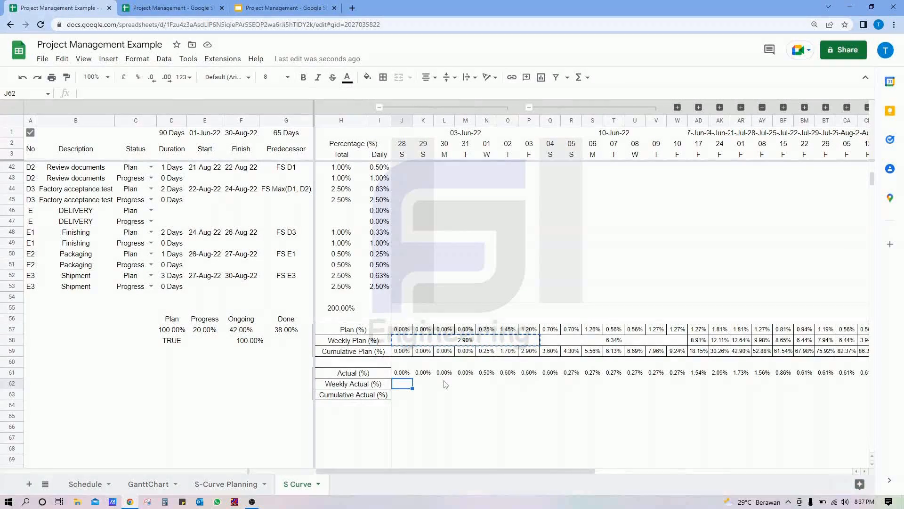
click(496, 345)
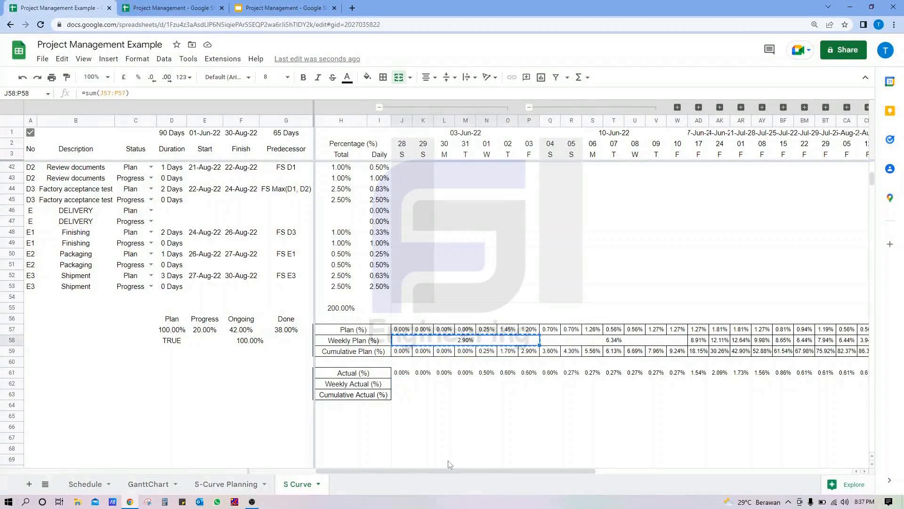
click(529, 107)
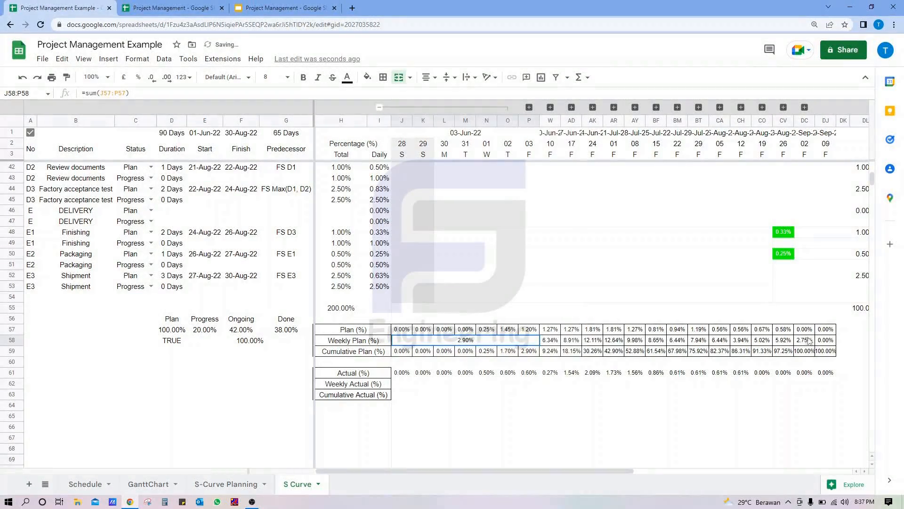
shift+click(825, 340)
key(ctrl+c)
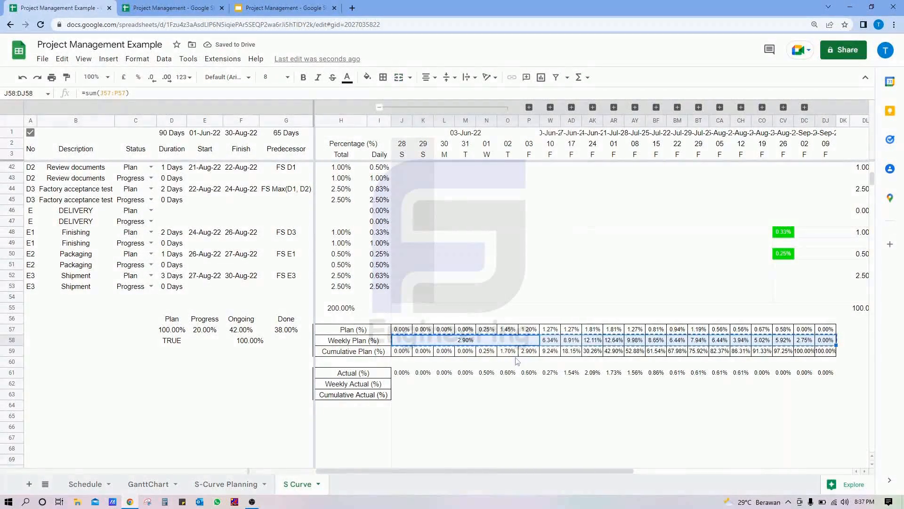
click(404, 384)
key(ctrl+v)
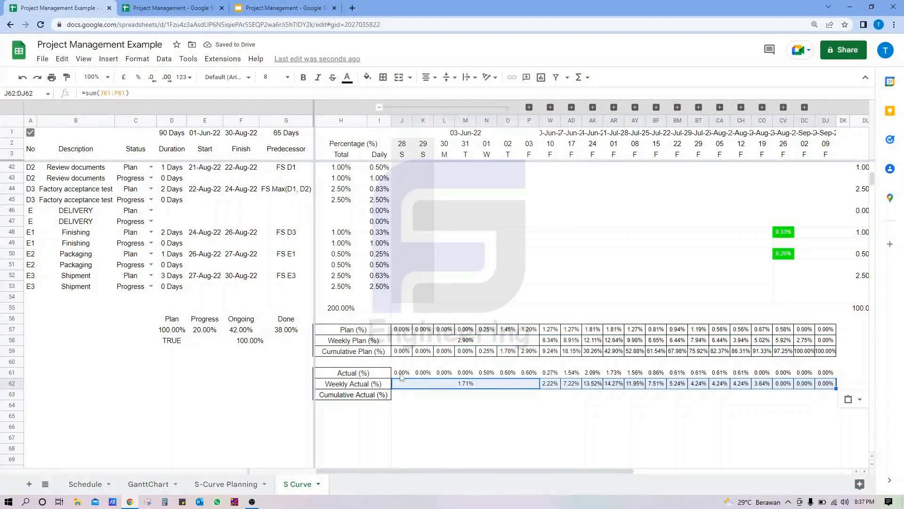
Copy the Cumulative Plan (%) formulas J59:DJ59 into the Cumulative Actual (%) row starting at J63.
click(402, 396)
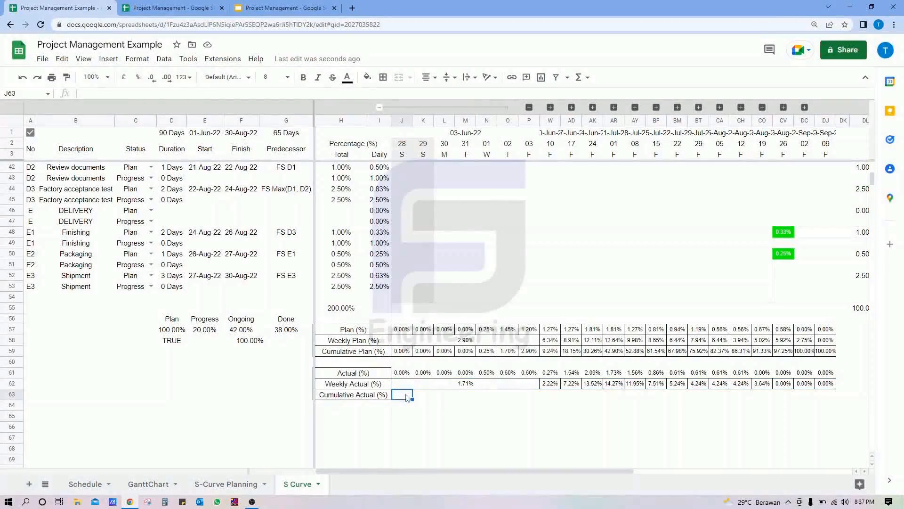
click(403, 355)
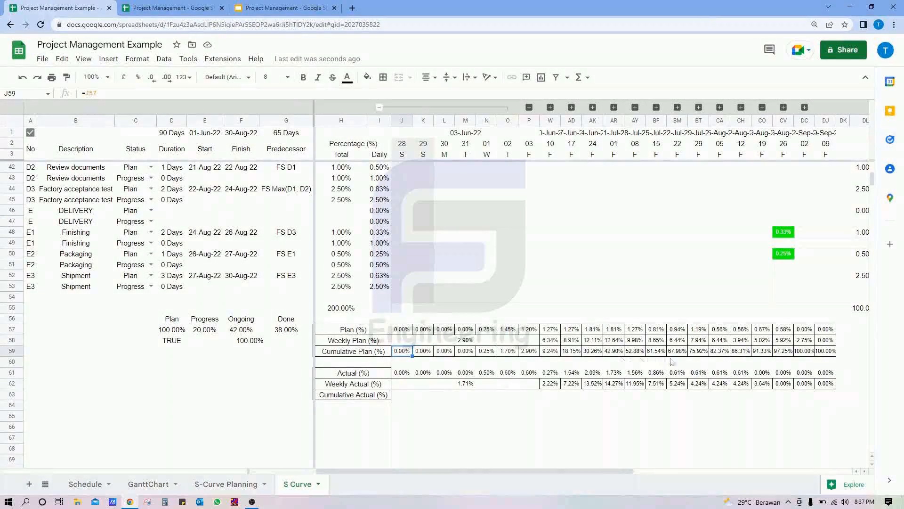
shift+click(825, 354)
key(ctrl+c)
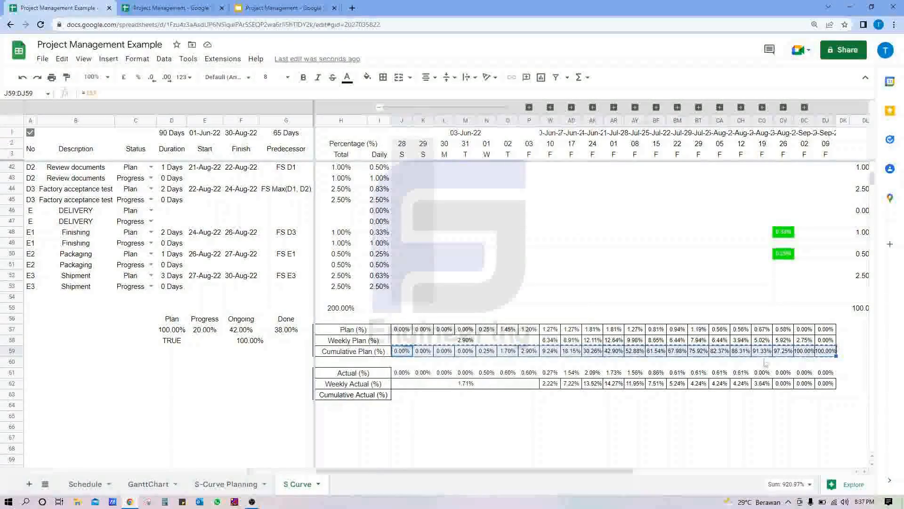
click(403, 395)
key(ctrl+v)
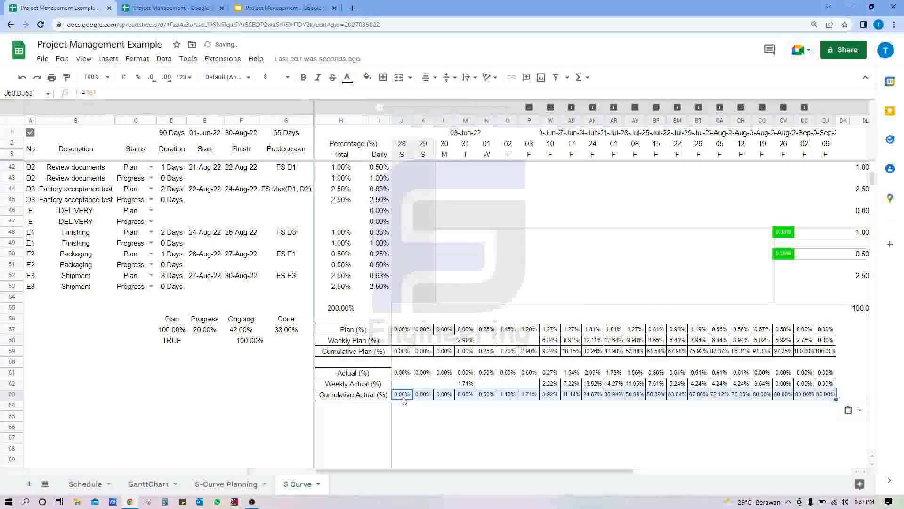
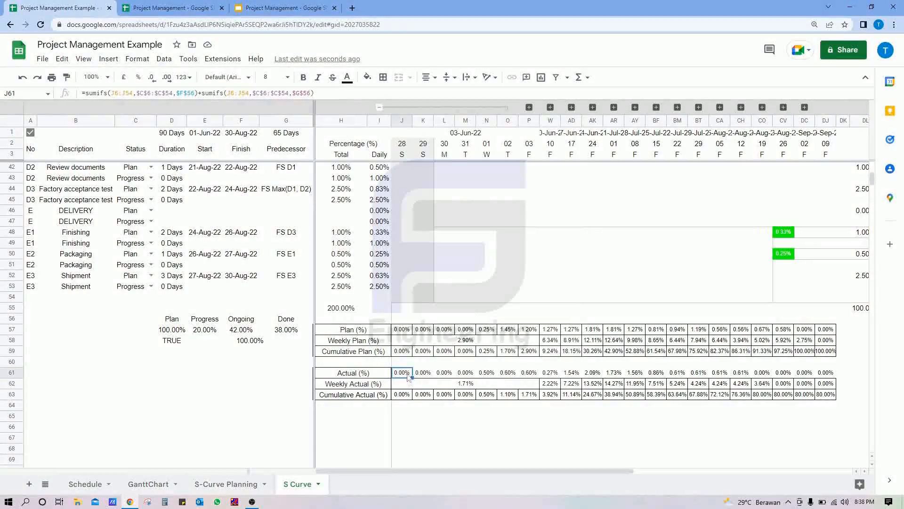
Wrap J61's SUMIFS sum in an IF that calculates it only when J2<=today() and otherwise returns an empty string.
click(108, 91)
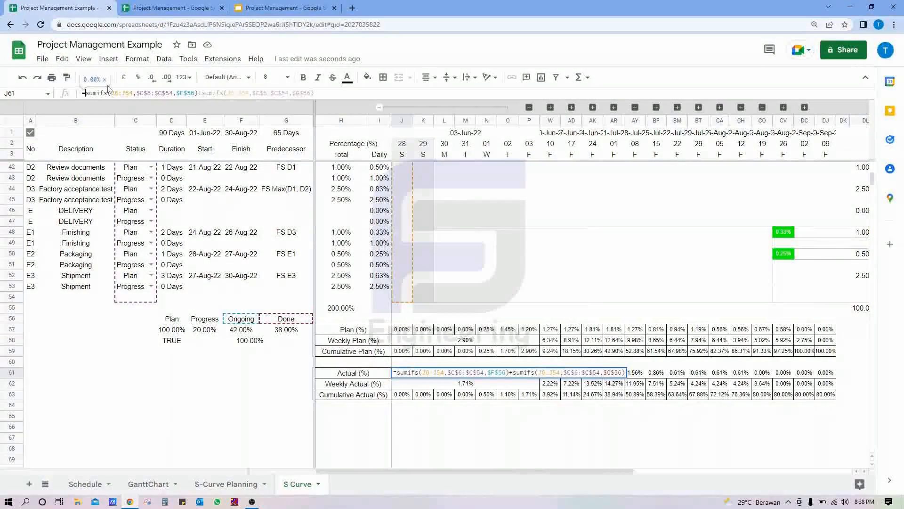
text(if()
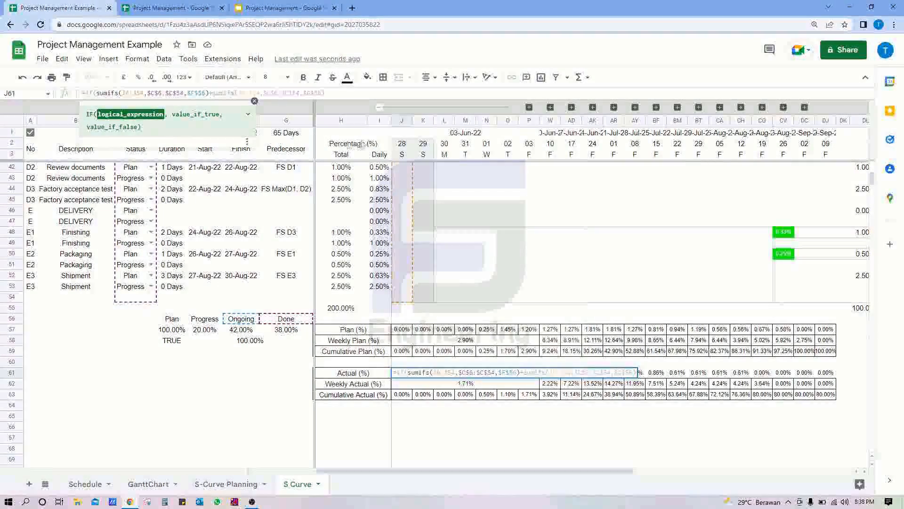
click(402, 144)
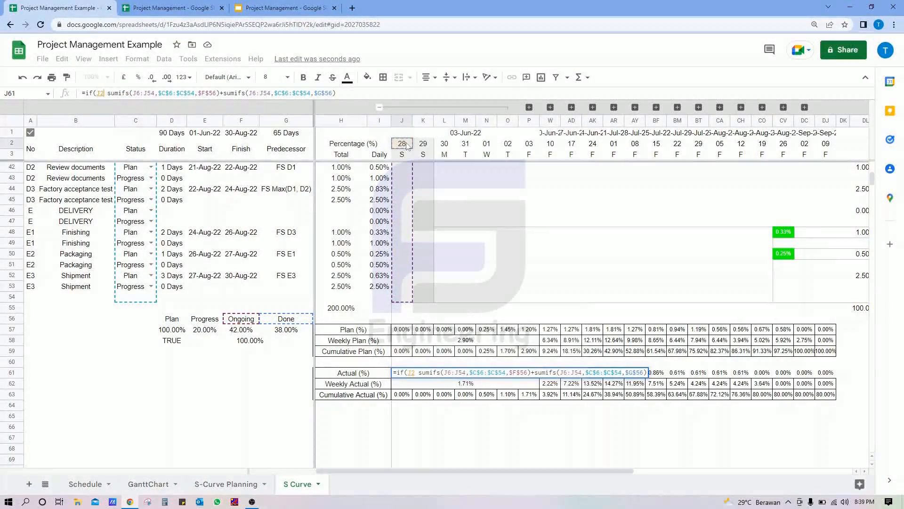
text(<=)
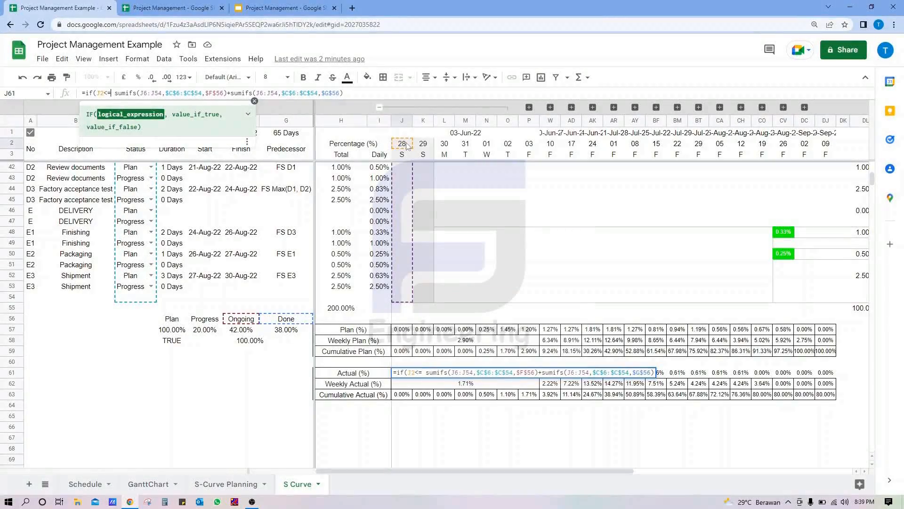
text(toda)
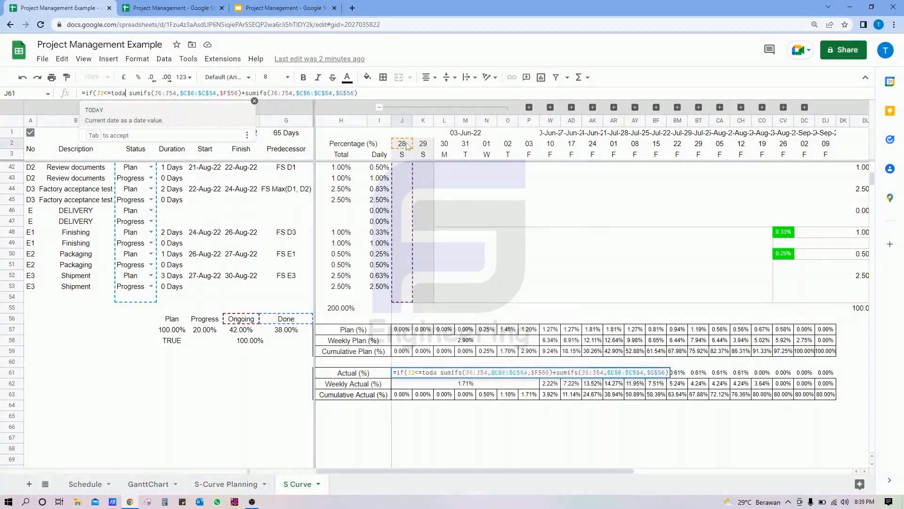
text(y()
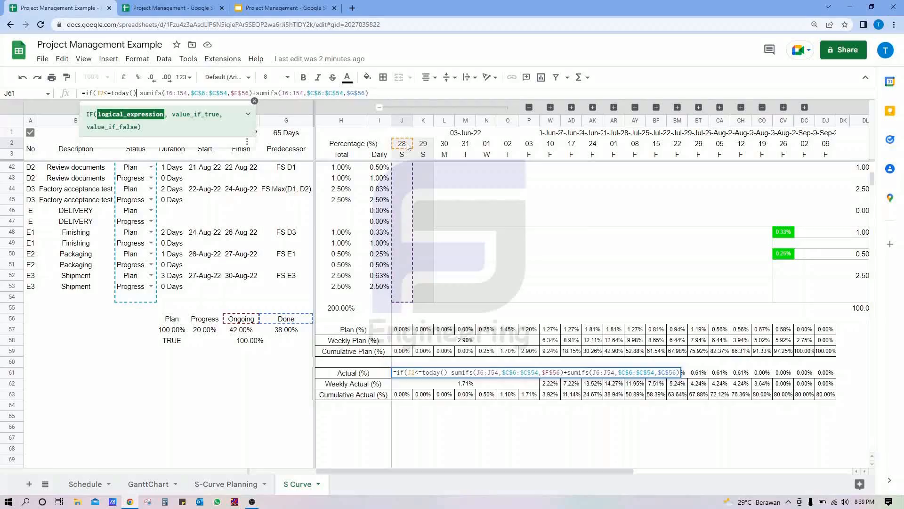
text(,"")
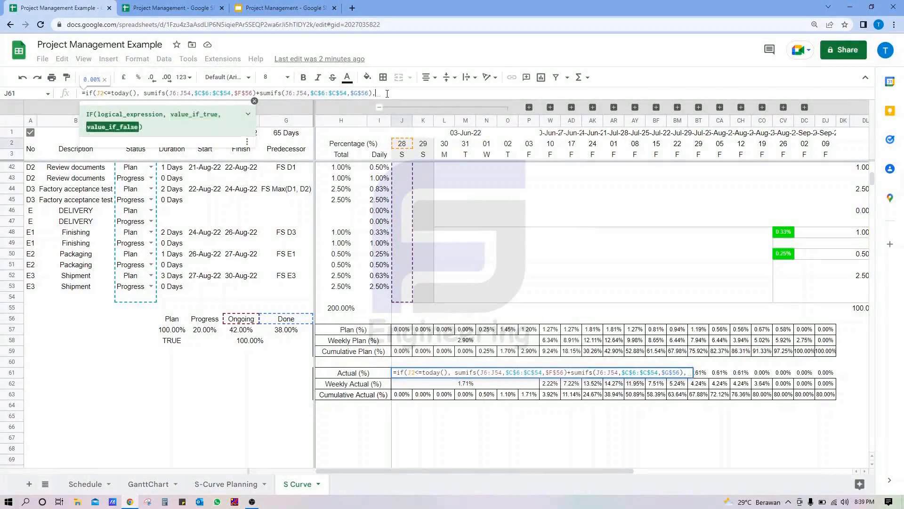
text())
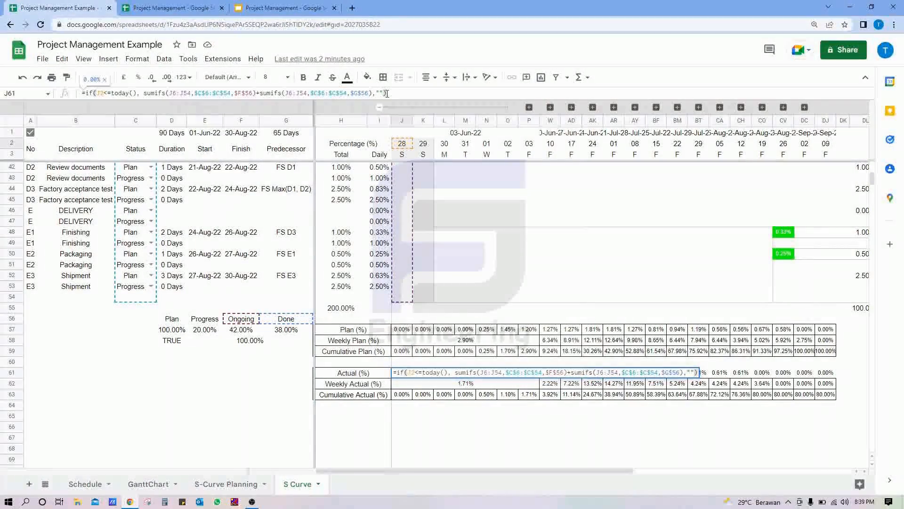
key(Return)
Copy J61's date-limited IF formula over the remaining Actual (%) cells K61:DJ61.
key(ctrl+c)
key(Right)
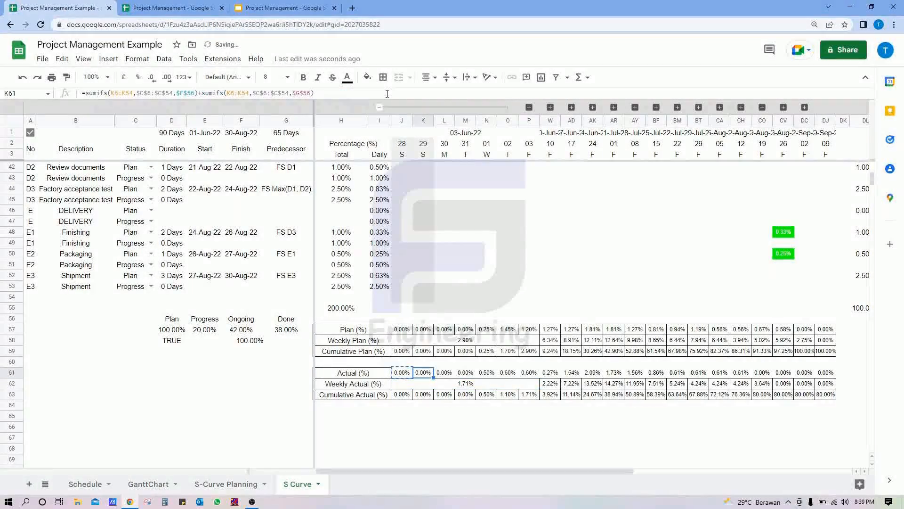
key(ctrl+shift+Right)
key(ctrl+v)
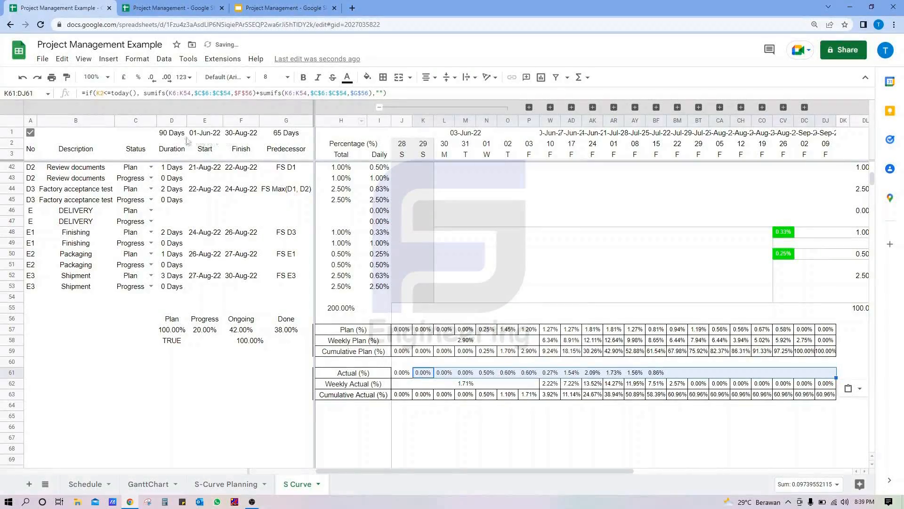
Change the first Weekly Actual (%) formula in J62 to =if(J2<=today(), sum(J61:P61),"").
click(404, 388)
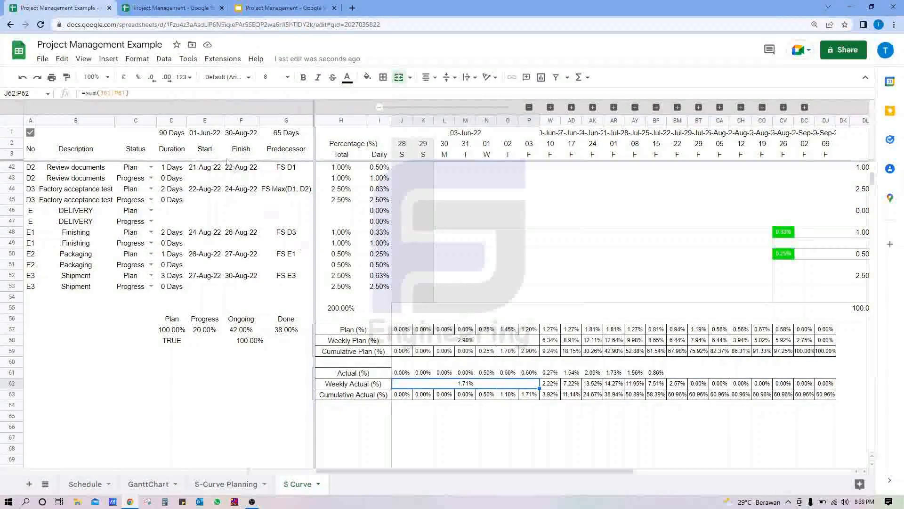
click(86, 91)
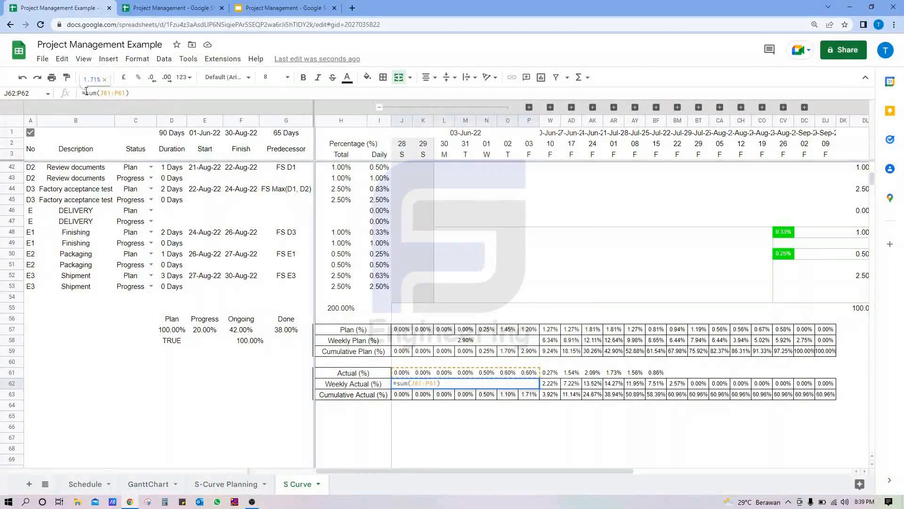
text(if()
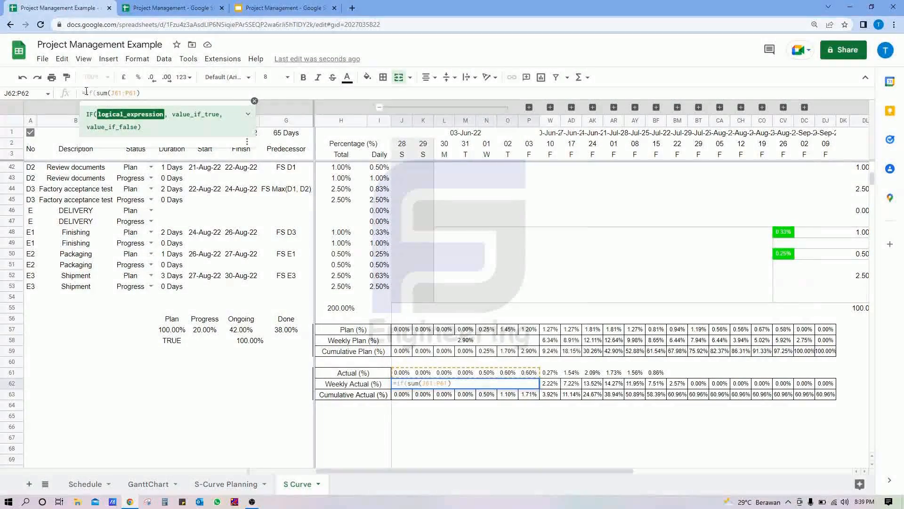
click(402, 143)
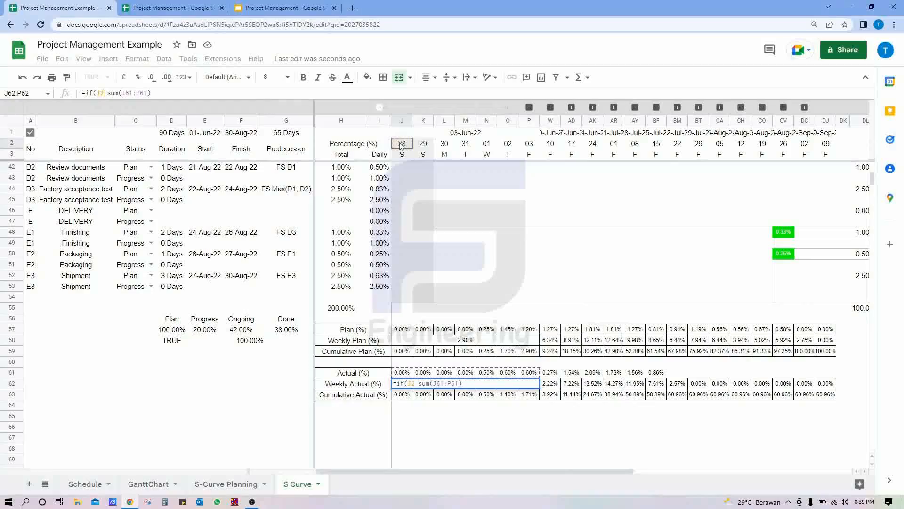
text(<=today())
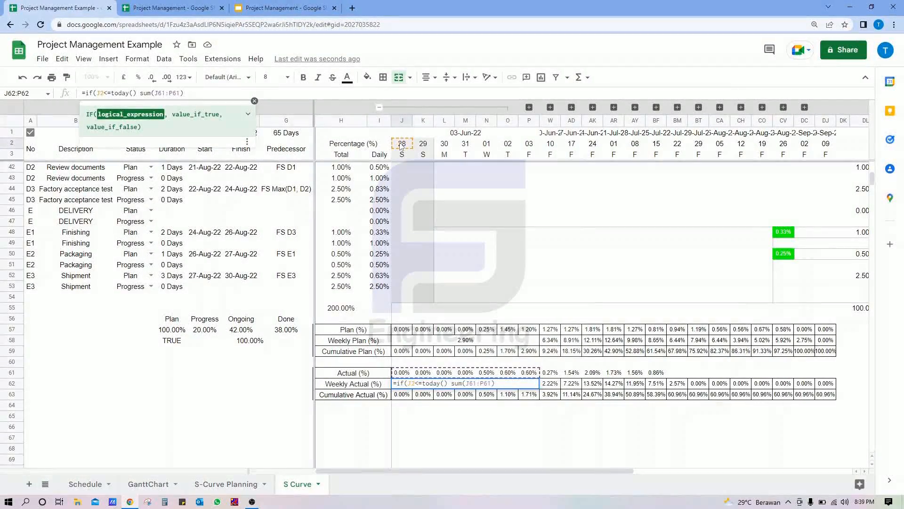
text(,)
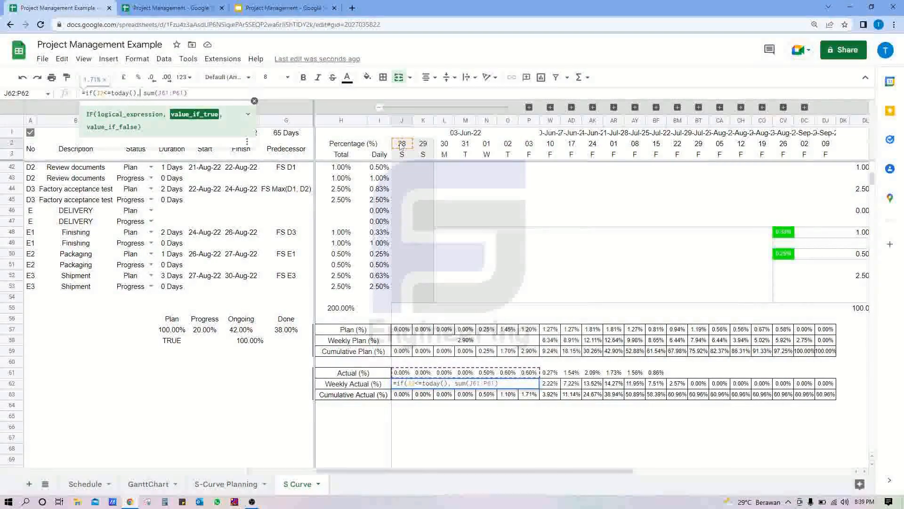
click(200, 94)
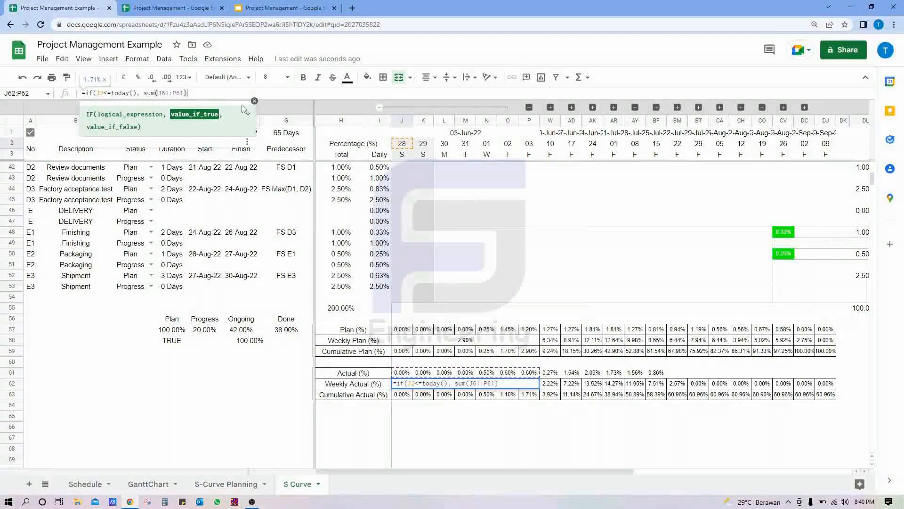
text(,)
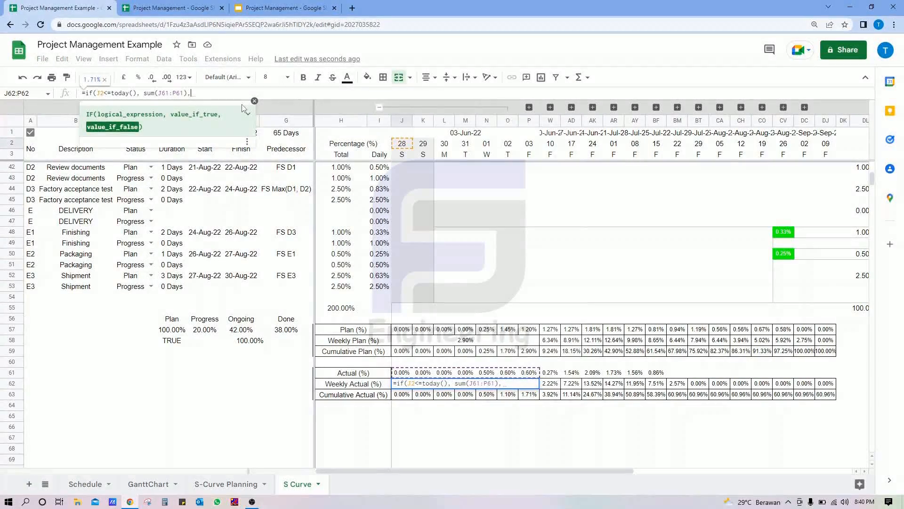
text("")
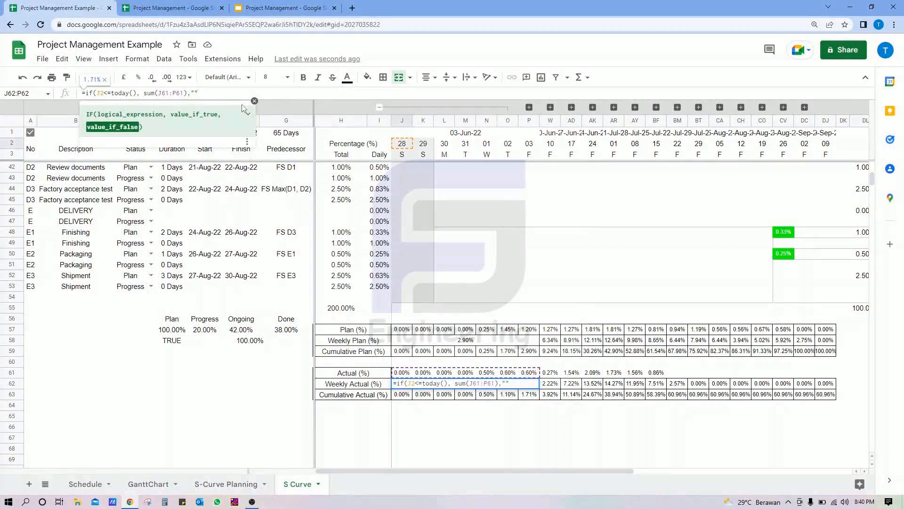
text())
key(Return)
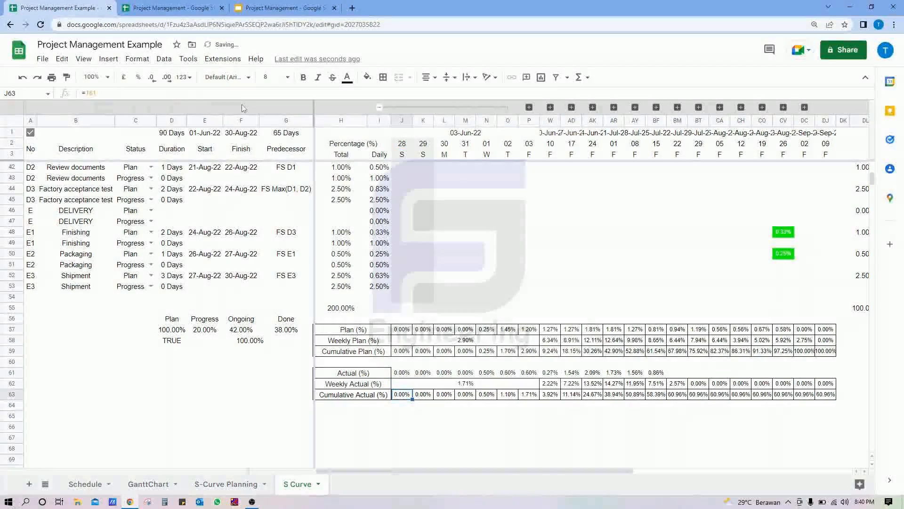
Expand the 10-Jun-22 week's daily columns and copy J62's date-limited weekly sum formula across Q62:DJ62.
click(529, 107)
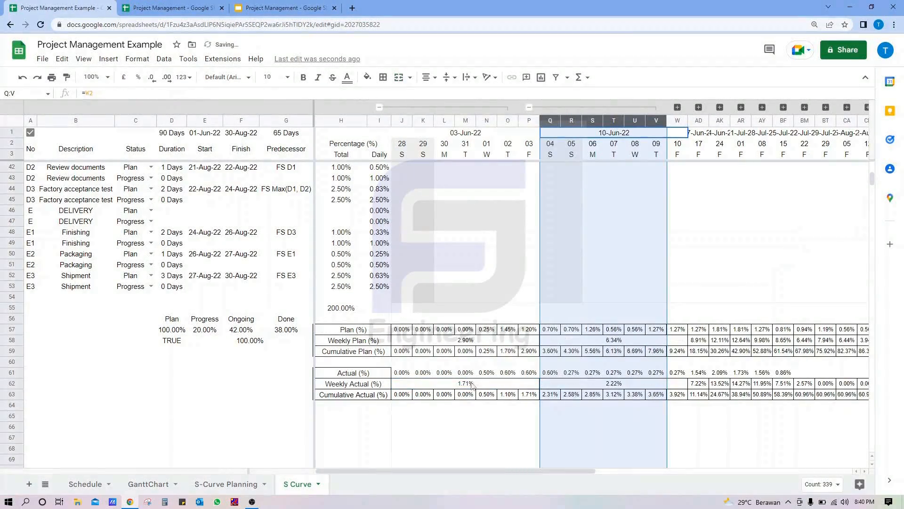
click(472, 384)
key(ctrl+c)
click(556, 386)
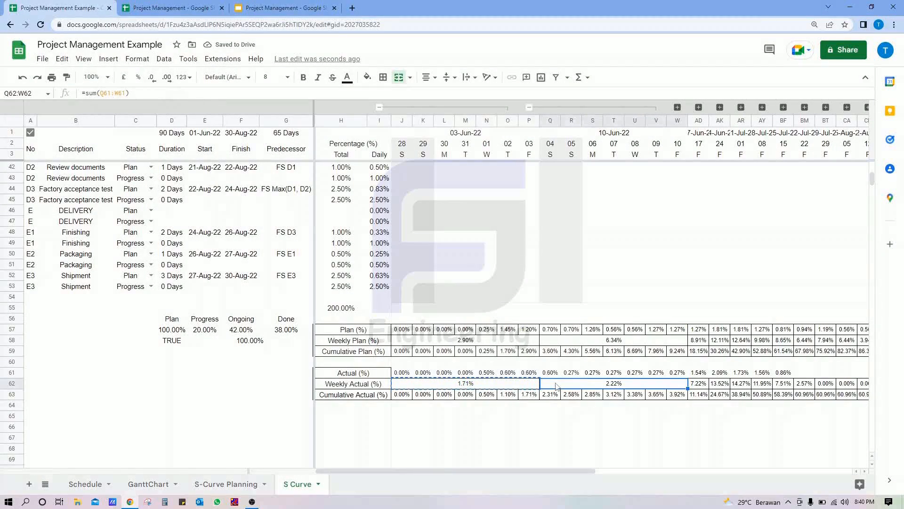
key(ctrl+shift+Right)
key(shift+Left)
key(shift+Left)
key(shift+Left)
key(shift+Left)
key(shift+Left)
key(shift+Left)
key(shift+Left)
key(shift+Left)
key(shift+Left)
key(shift+Left)
key(shift+Left)
key(shift+Left)
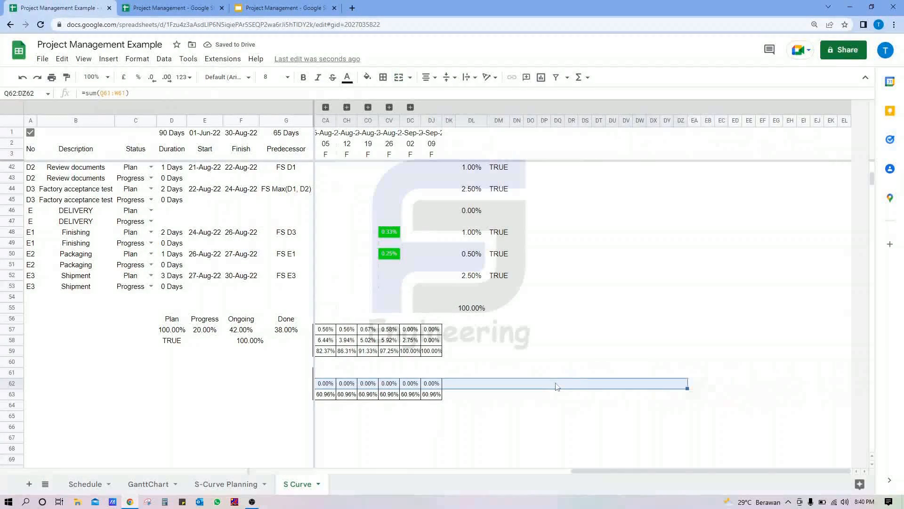
key(shift+Left)
key(shift+Left)
key(shift+Left)
key(shift+Left)
key(shift+Left)
key(shift+Left)
key(shift+Left)
key(shift+Left)
key(shift+Left)
key(shift+Left)
key(shift+Left)
key(shift+Left)
key(shift+Left)
key(shift+Left)
key(shift+Left)
key(shift+Left)
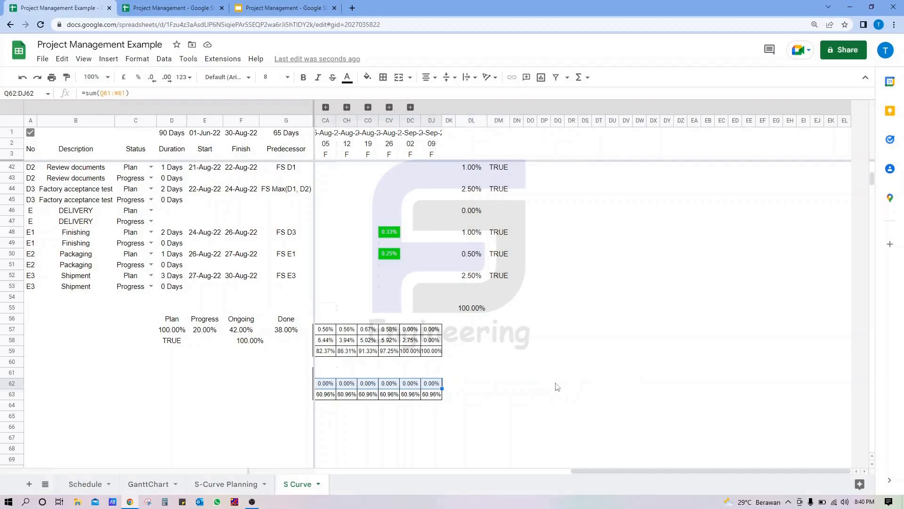
key(ctrl+v)
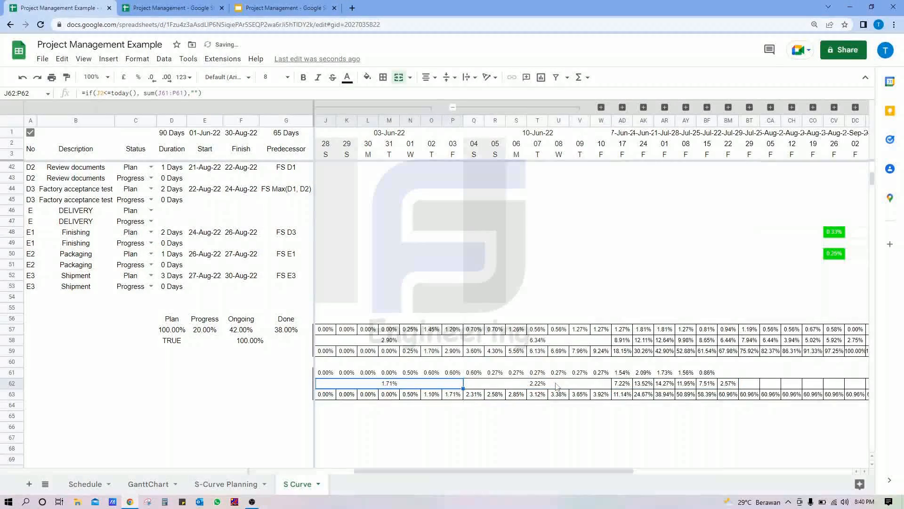
Change the date condition in J62's Weekly Actual (%) formula to P2<=today(), using the week's Friday date.
click(728, 383)
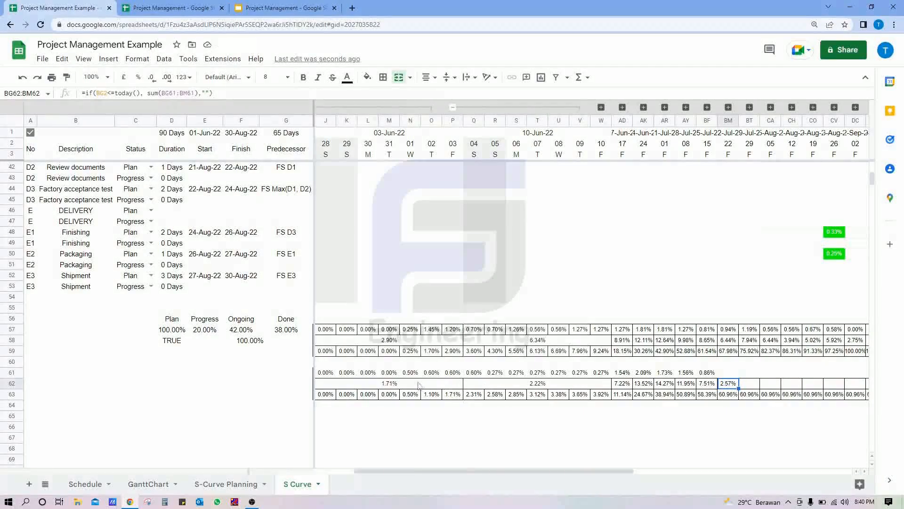
click(448, 383)
click(105, 93)
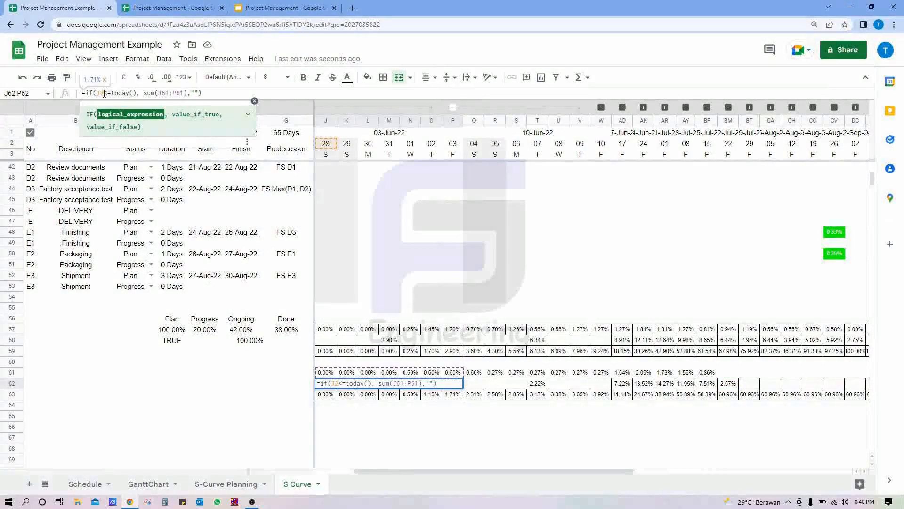
key(BackSpace)
key(BackSpace)
text(p2)
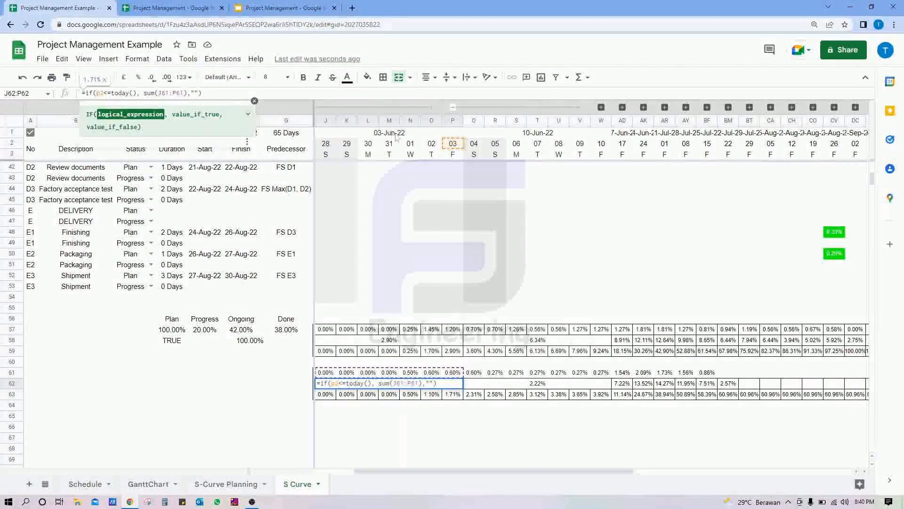
key(Return)
click(455, 144)
key(Up)
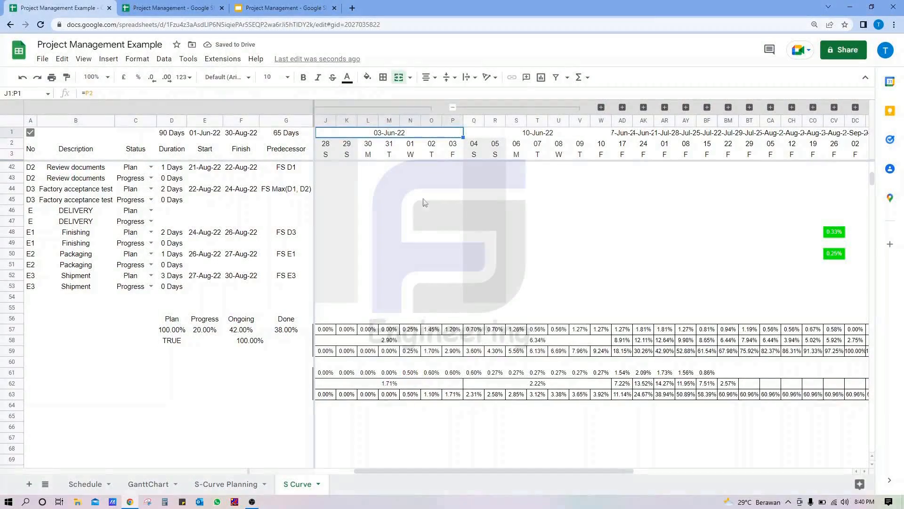
Copy J62's formula with the week-end date condition over the remaining Weekly Actual (%) cells Q62:DJ62.
click(357, 385)
key(ctrl+c)
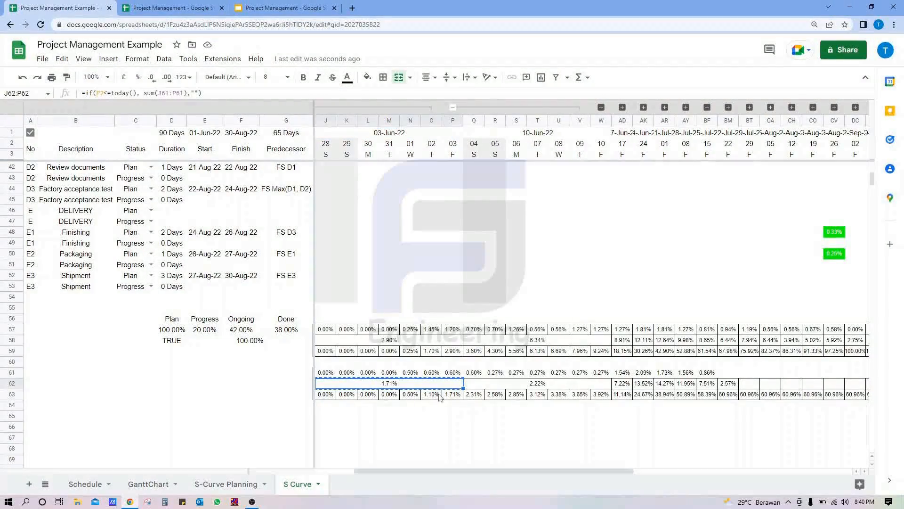
click(476, 385)
key(shift+Right)
key(shift+Right)
key(shift+Right)
key(shift+Right)
key(shift+Right)
key(shift+Right)
key(shift+Right)
key(shift+Right)
key(shift+Right)
key(shift+Right)
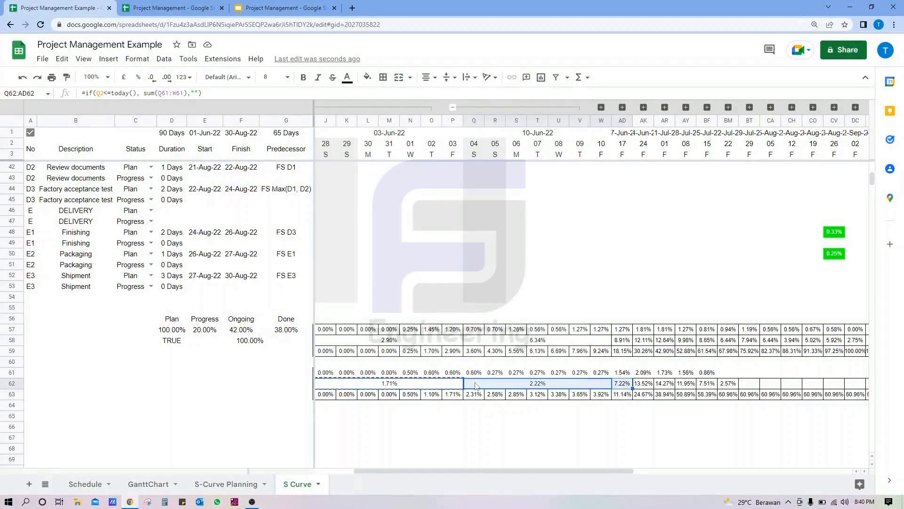
key(shift+Right)
key(shift+Right)
key(shift+Right)
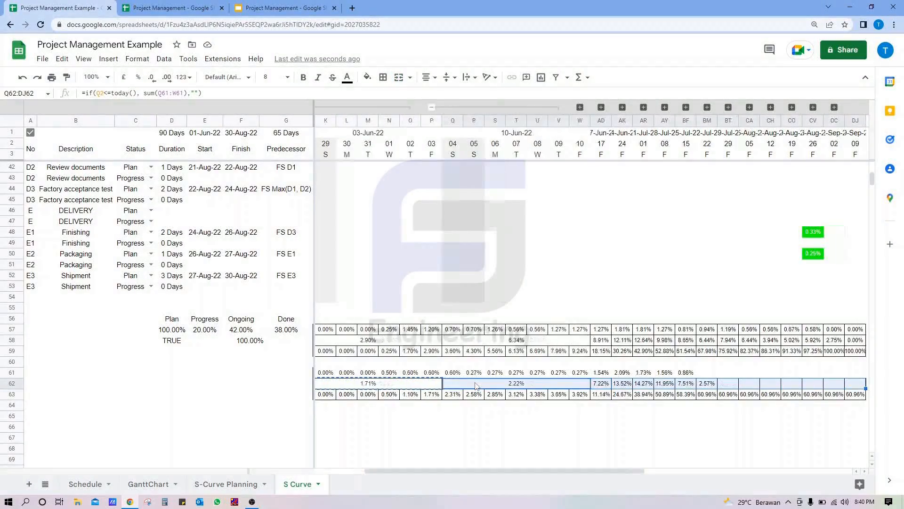
key(ctrl+v)
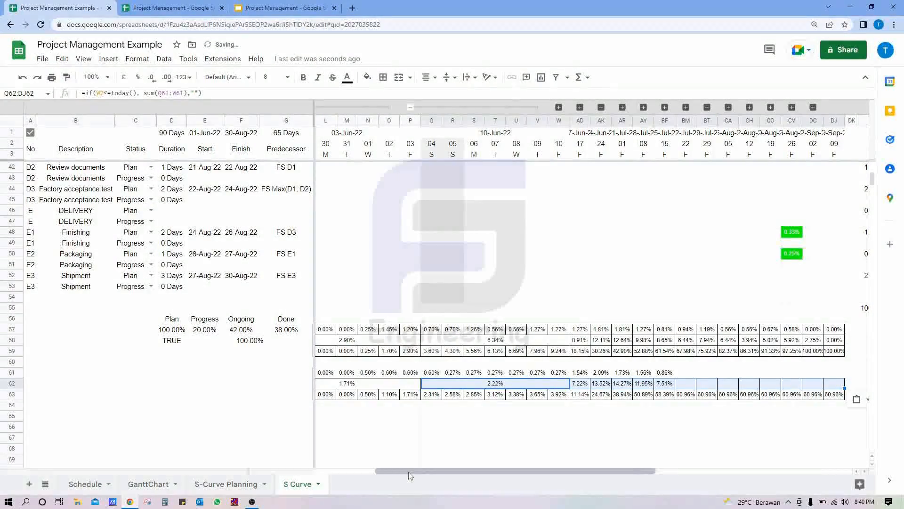
Change the first Cumulative Actual (%) formula in J63 to =if(J2<=today(),J61,"").
drag(408, 471, 361, 471)
click(401, 394)
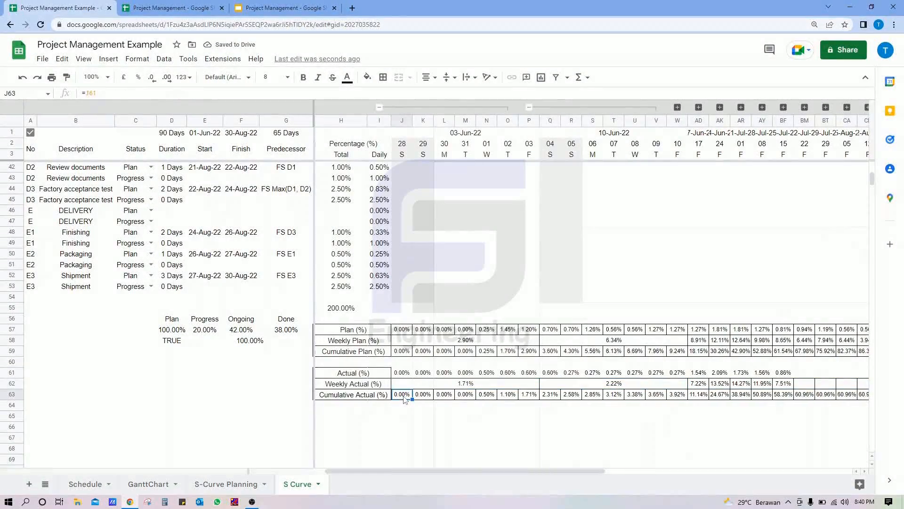
click(115, 94)
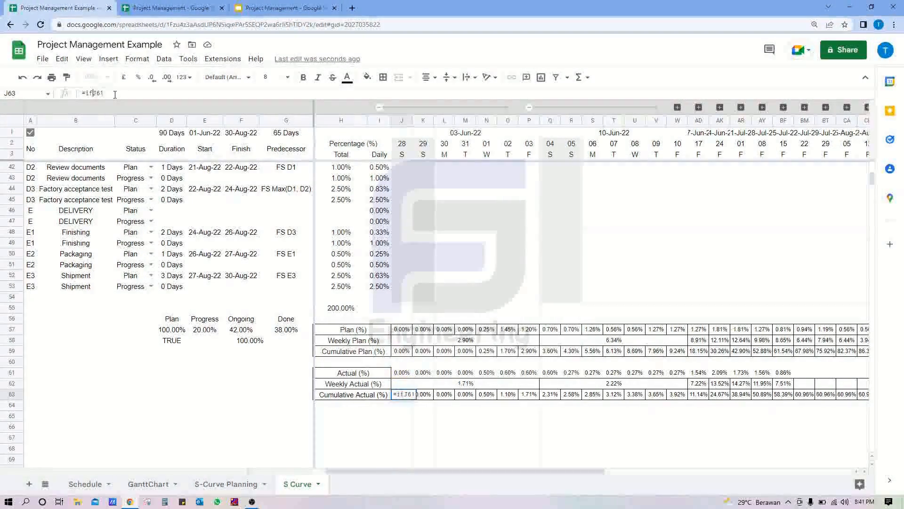
key(Left)
key(Left)
key(Left)
text(if()
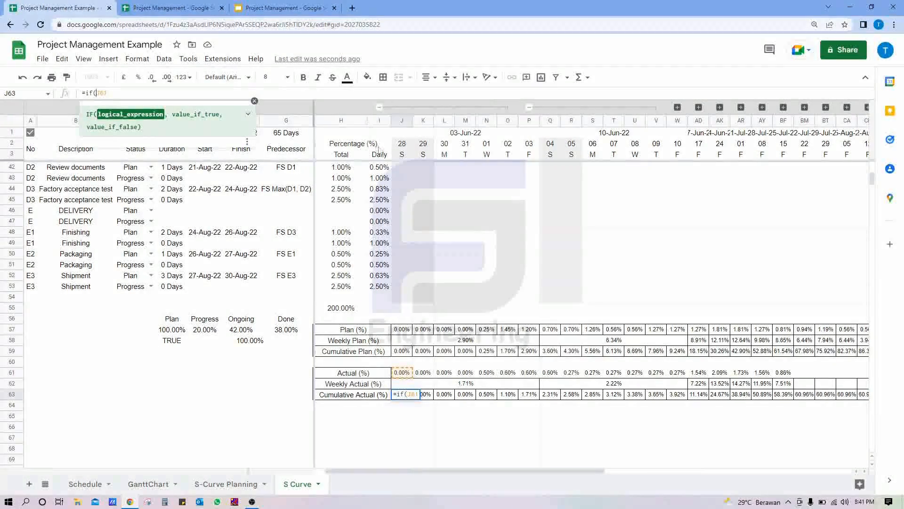
key(Return)
click(401, 145)
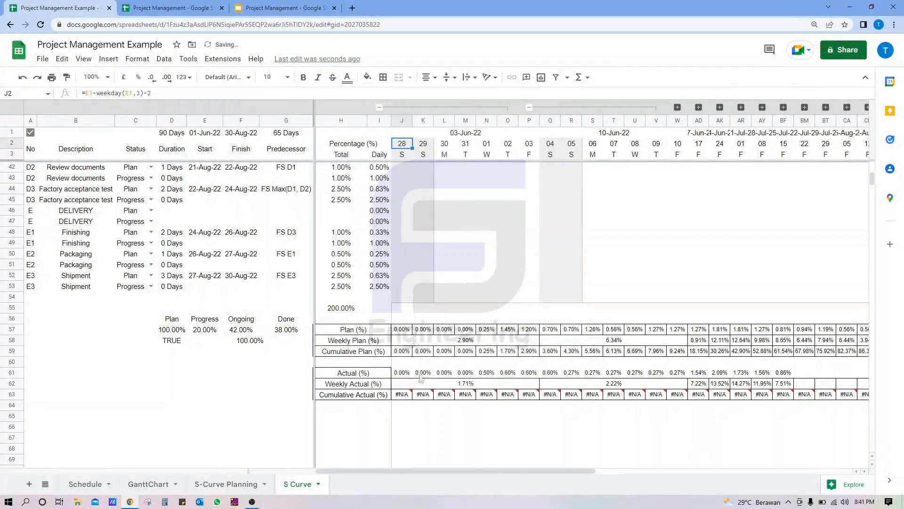
click(408, 395)
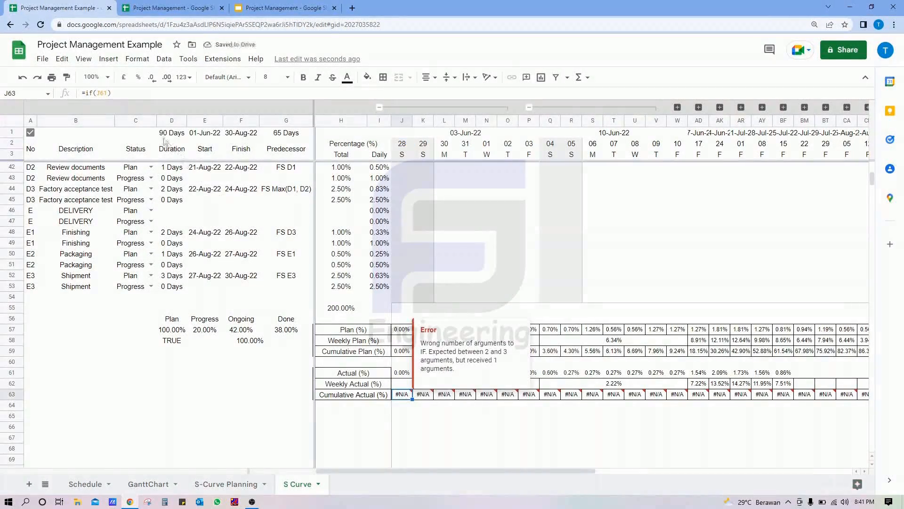
click(98, 93)
text(j)
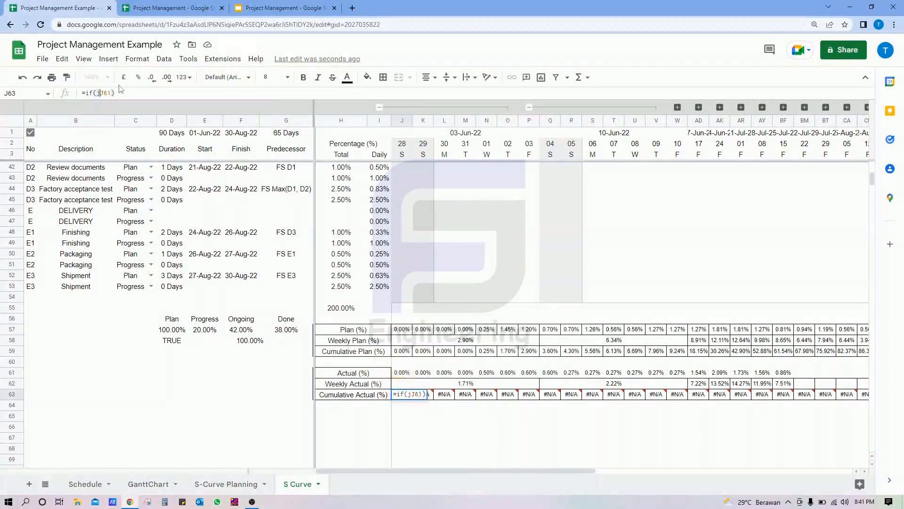
text(2<=to)
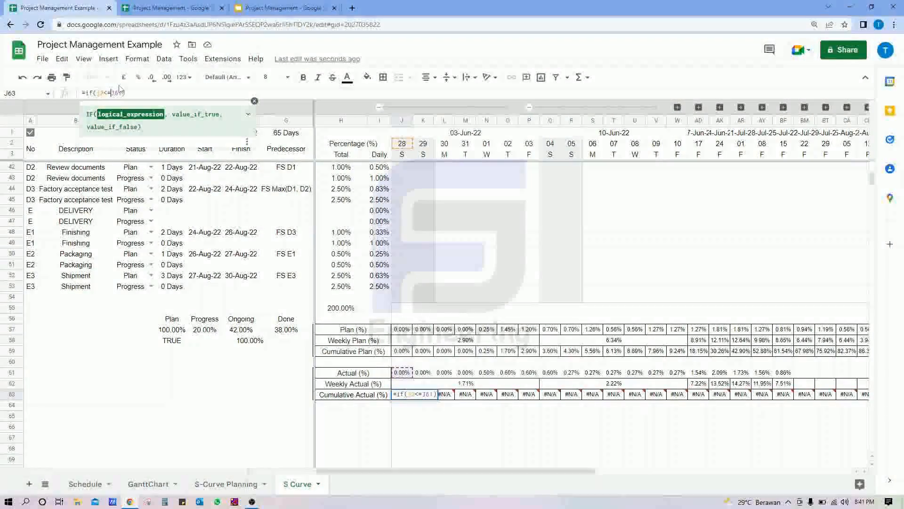
text(day(),)
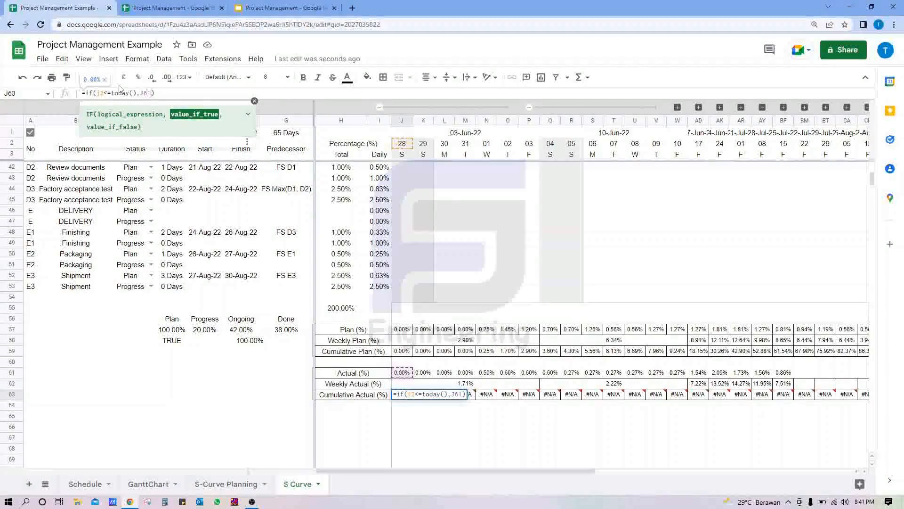
text(,"")
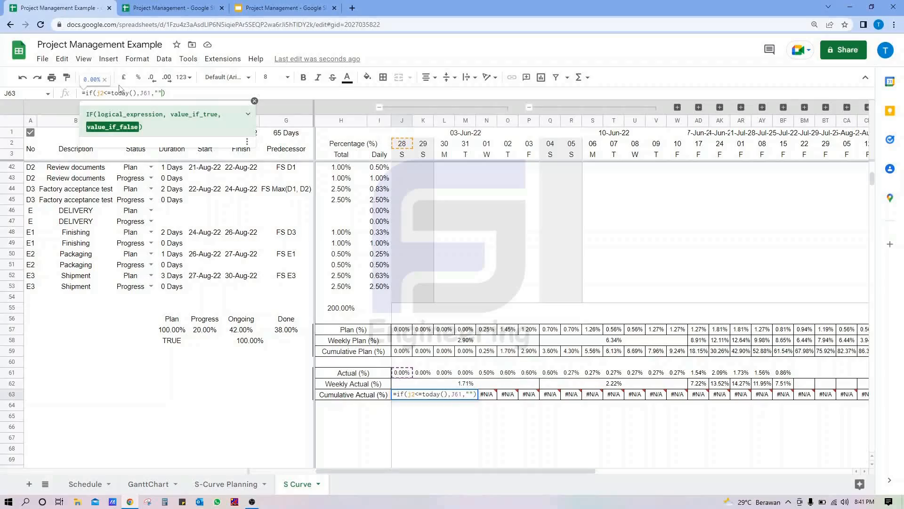
text())
key(Return)
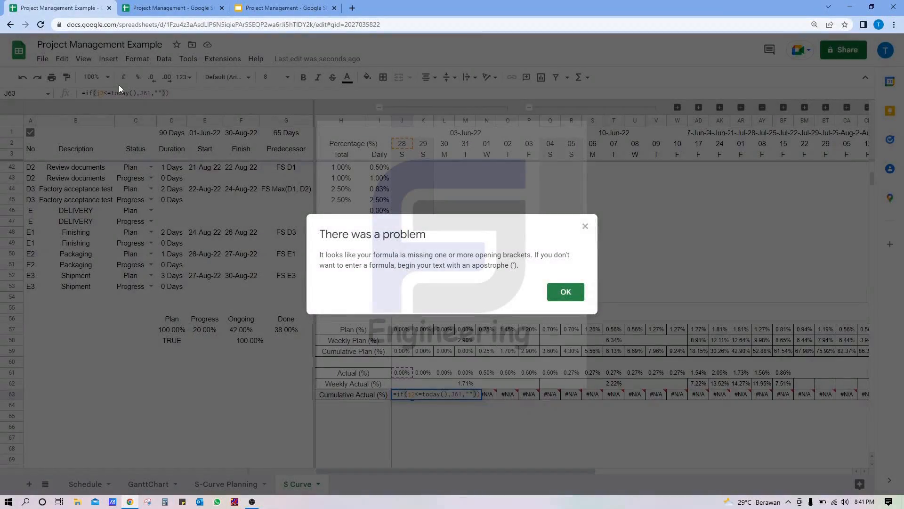
key(Return)
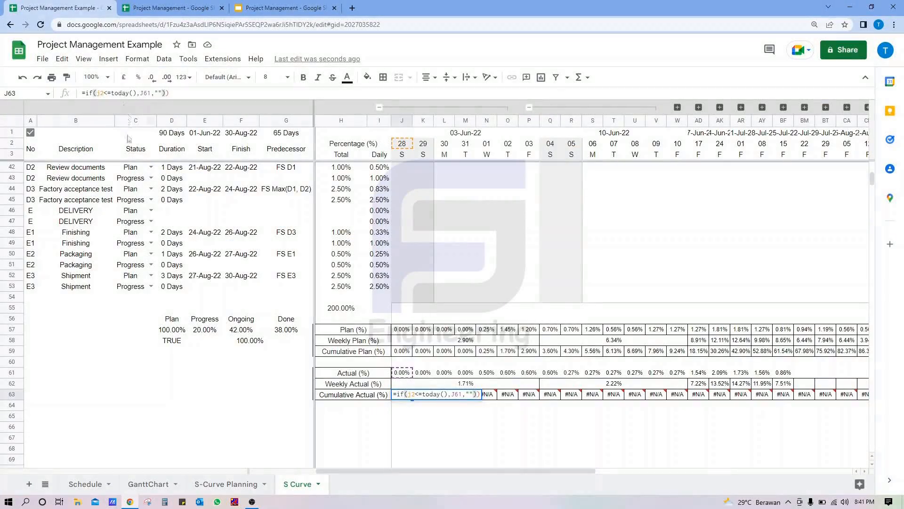
click(166, 93)
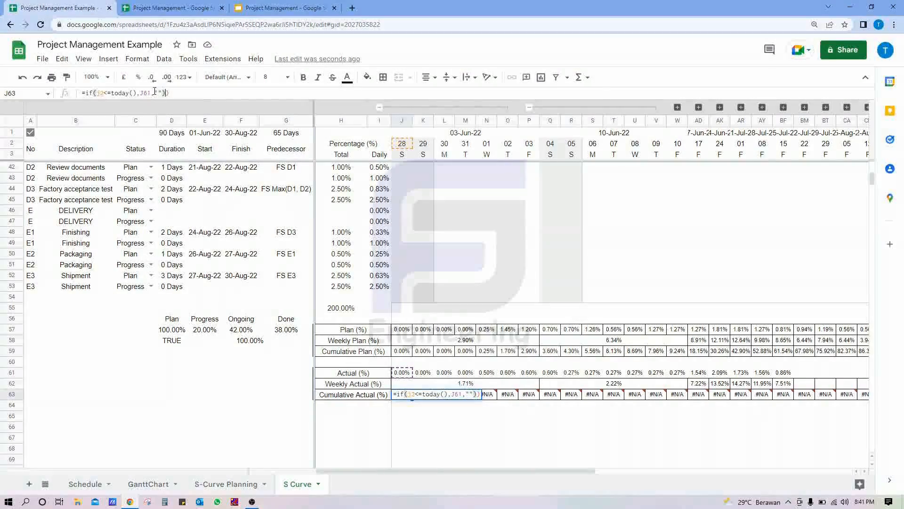
click(138, 93)
text(,)
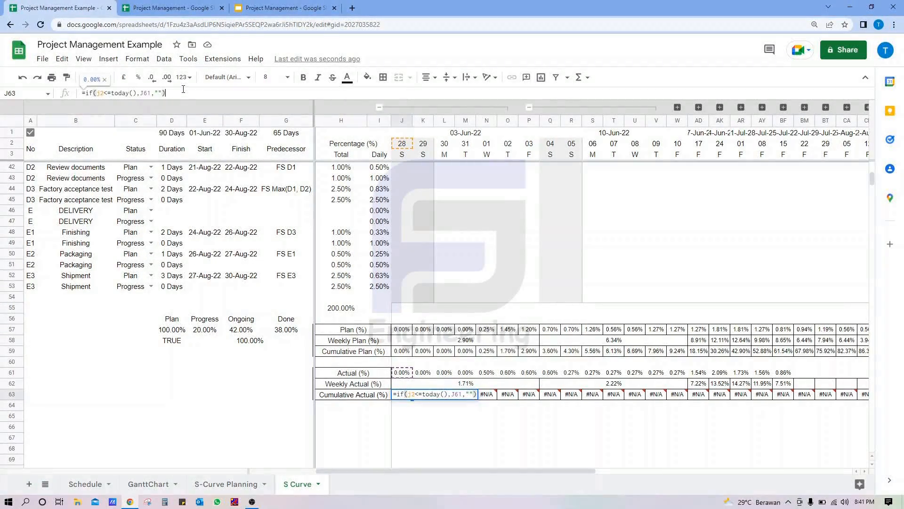
key(Return)
Change the second Cumulative Actual (%) formula in K63 to =if(K2<=today(),J63+K61,"").
click(405, 394)
click(420, 395)
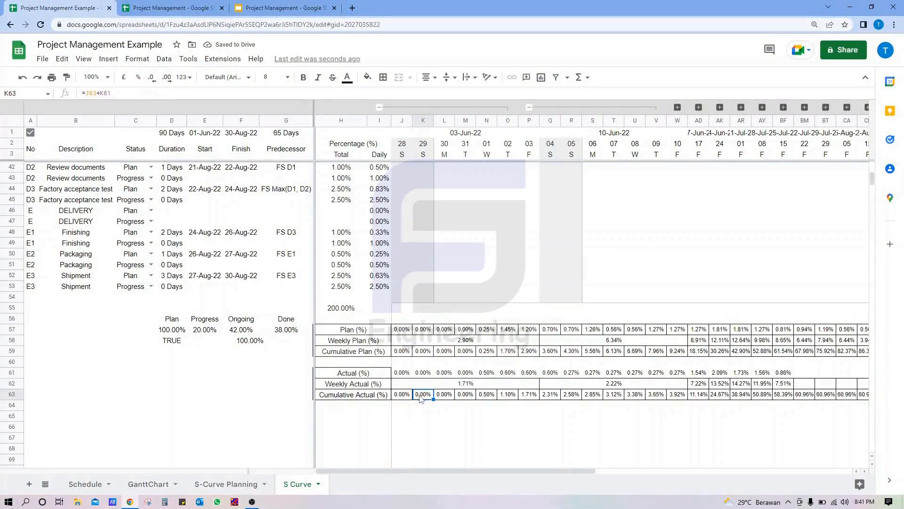
click(404, 395)
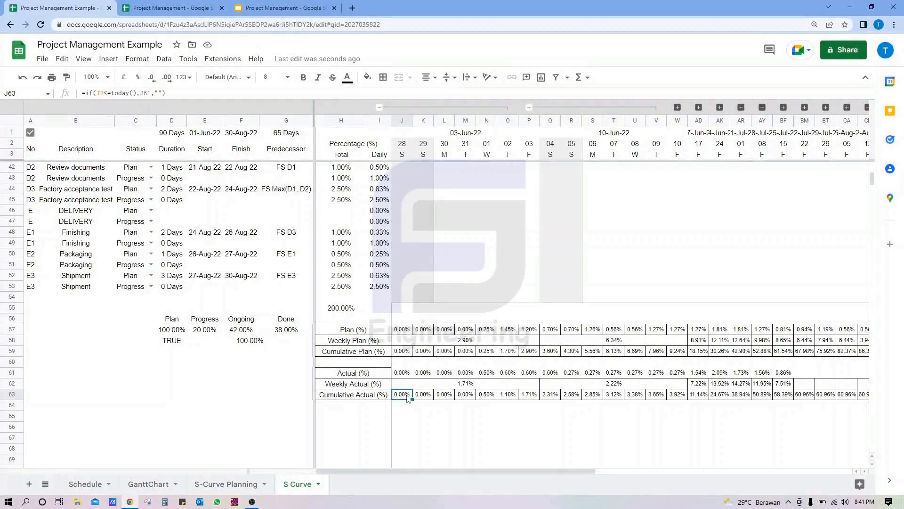
key(Right)
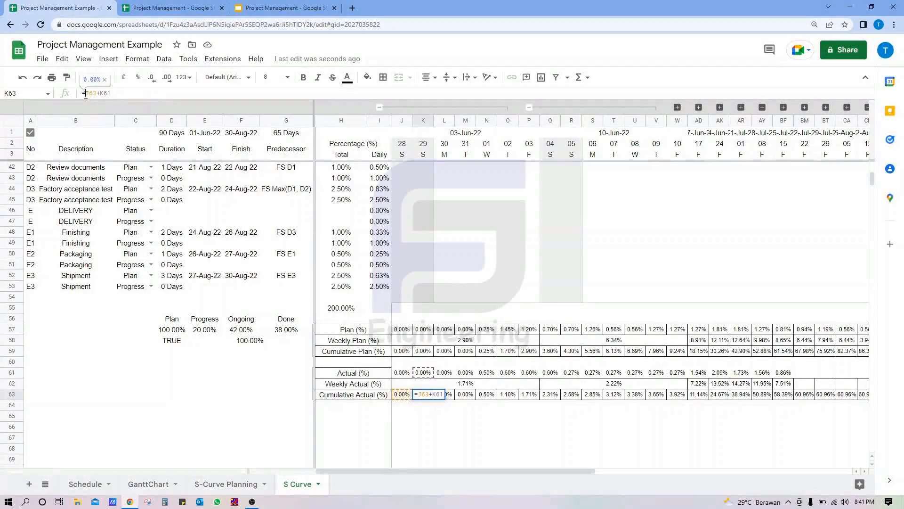
text(if)
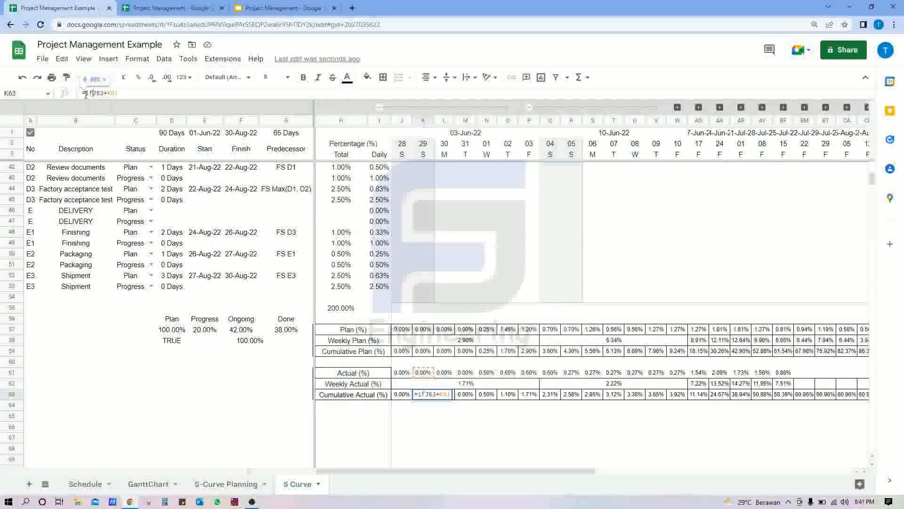
text((k)
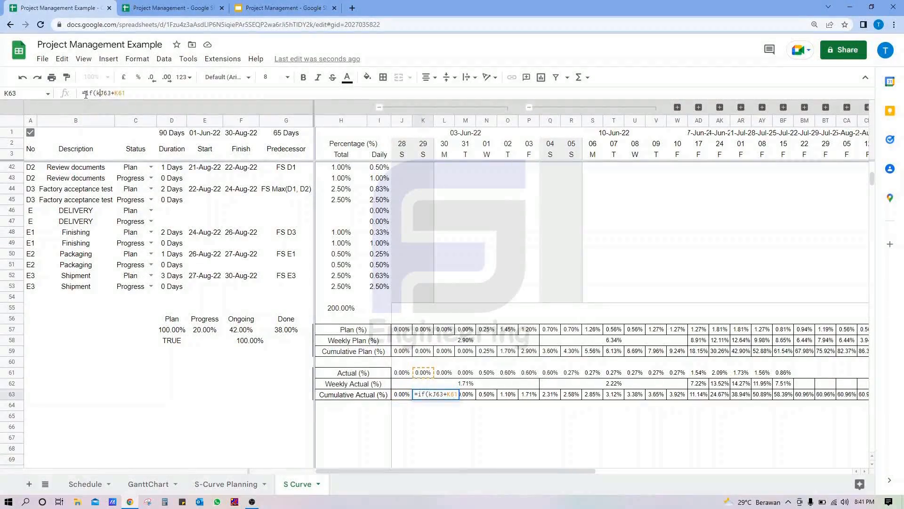
text(2<=)
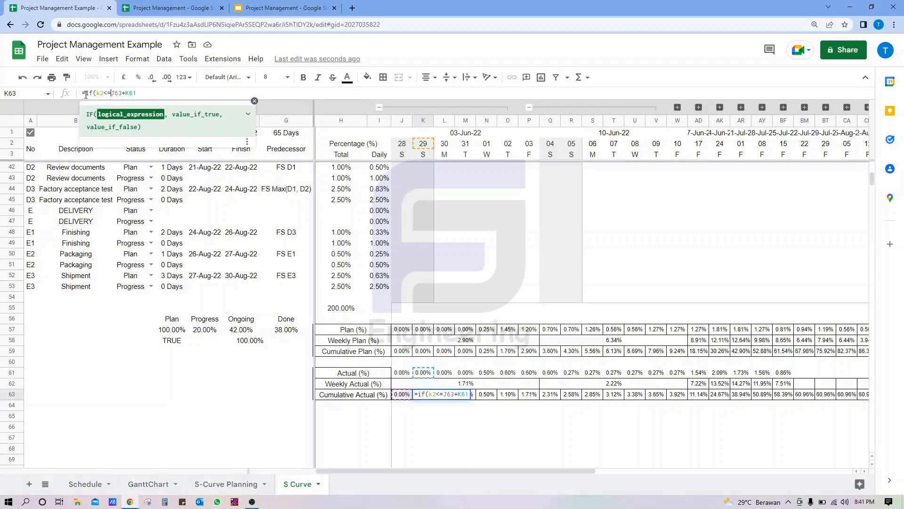
text(today()
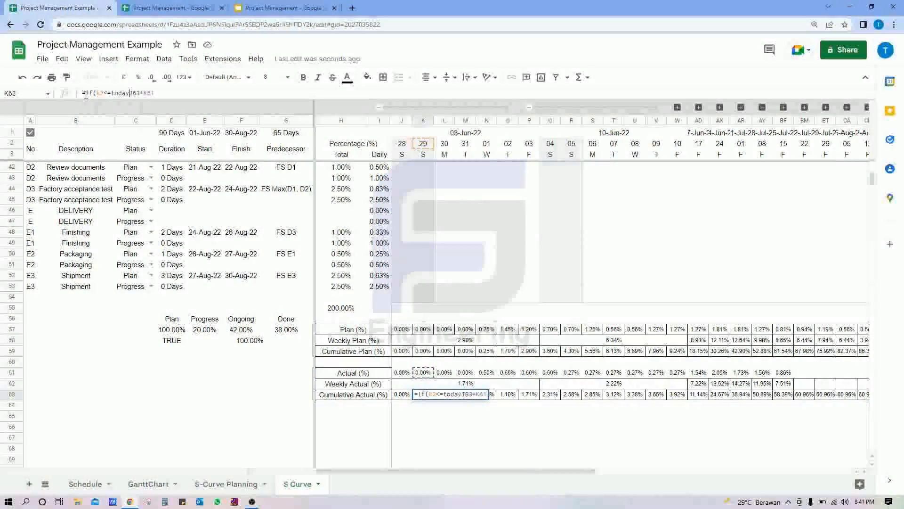
text(),J63+K61)
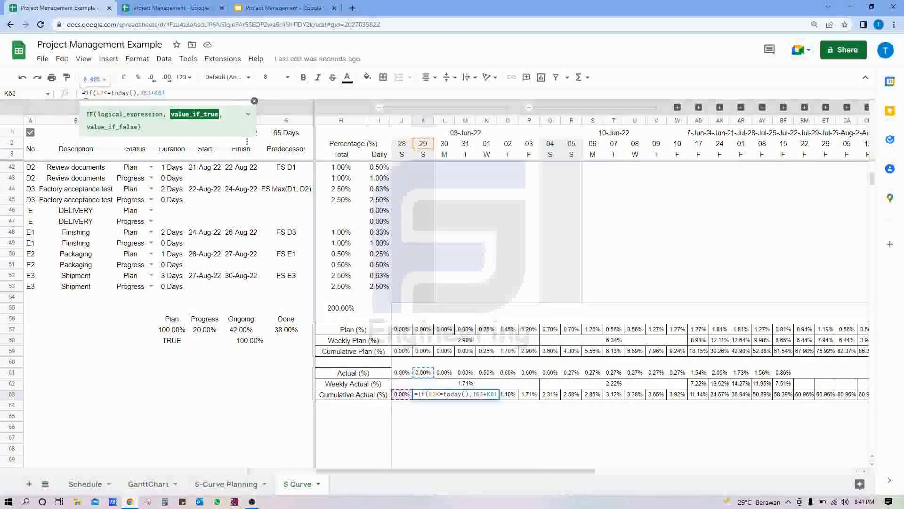
text(,)
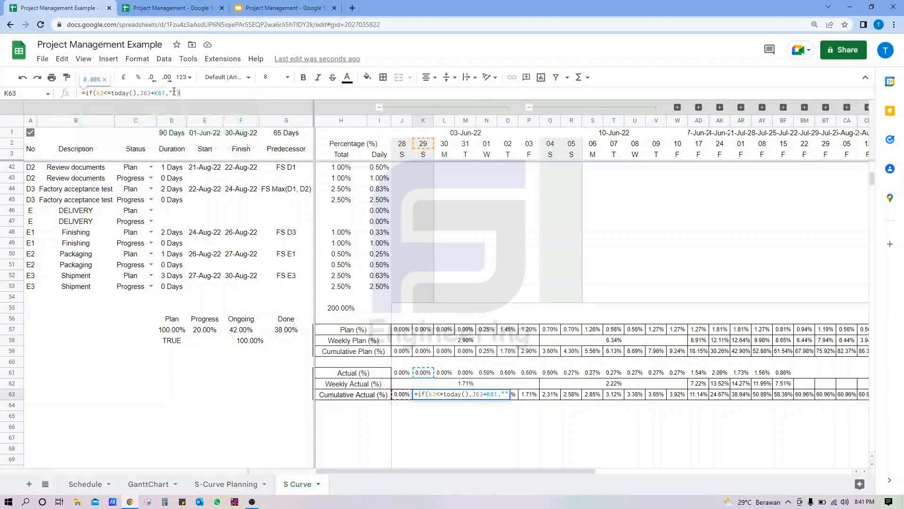
key(Return)
Copy K63's date-limited cumulative formula across the remaining Cumulative Actual (%) cells L63:DJ63.
key(ctrl+c)
key(Right)
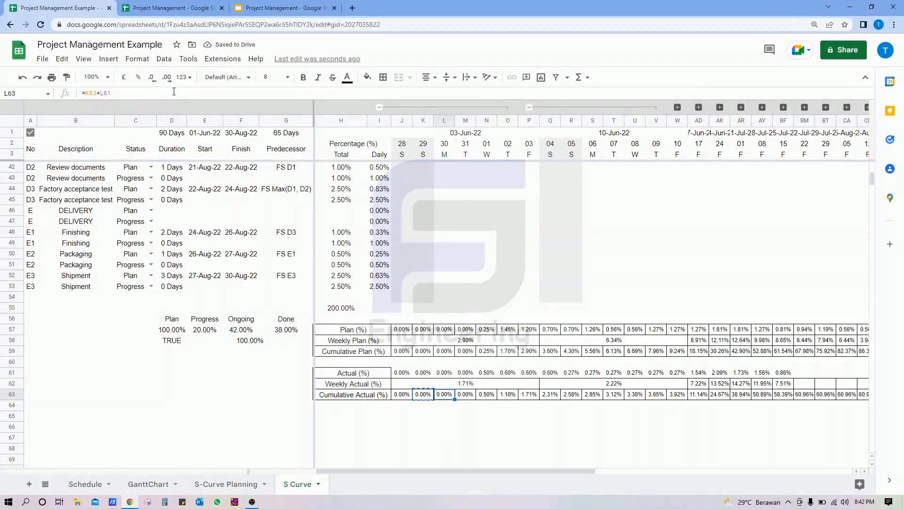
key(ctrl+shift+Right)
key(ctrl+v)
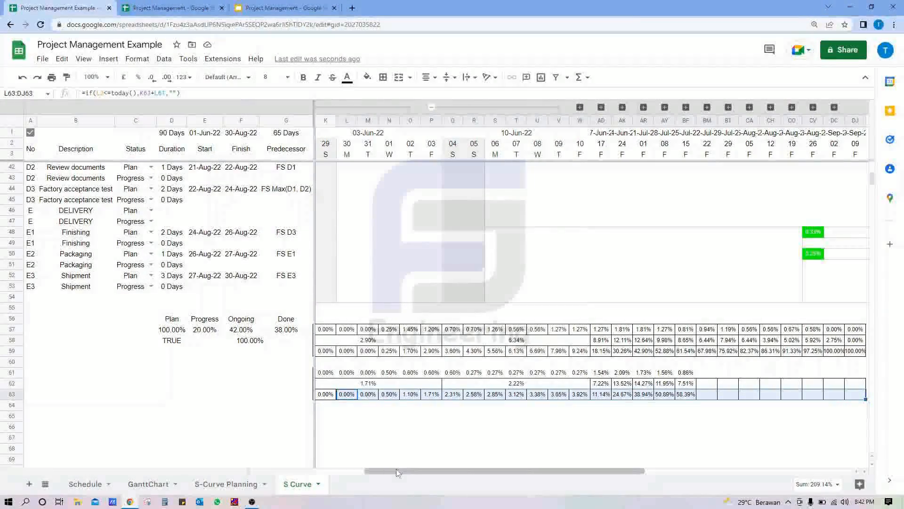
scroll(353, 395, left, 3)
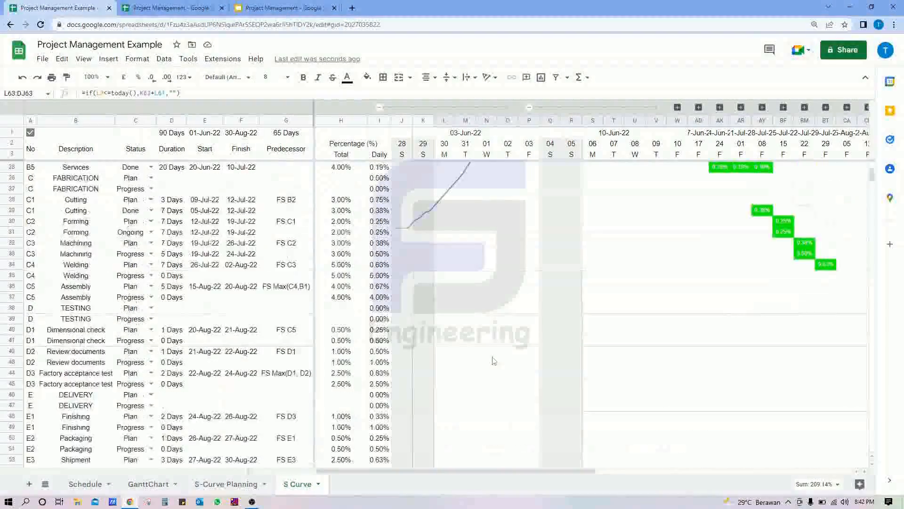
scroll(493, 361, up, 5)
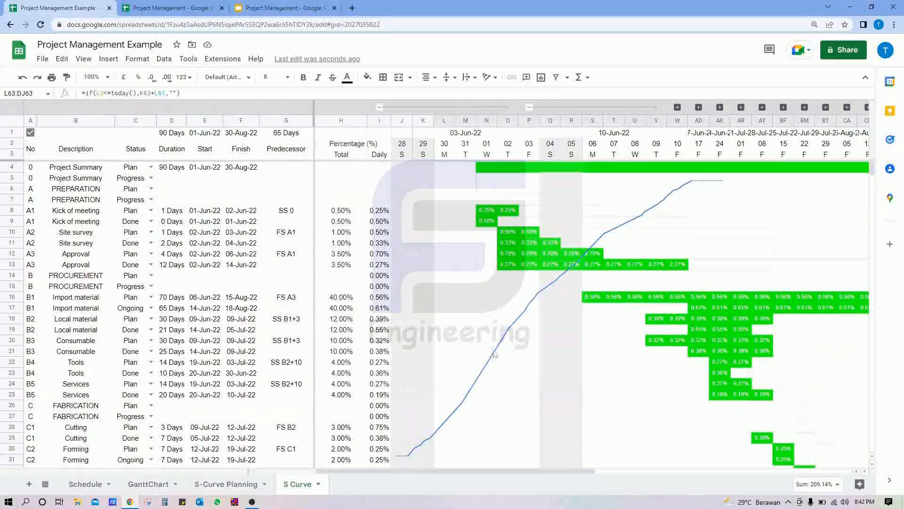
click(501, 328)
scroll(499, 330, down, 8)
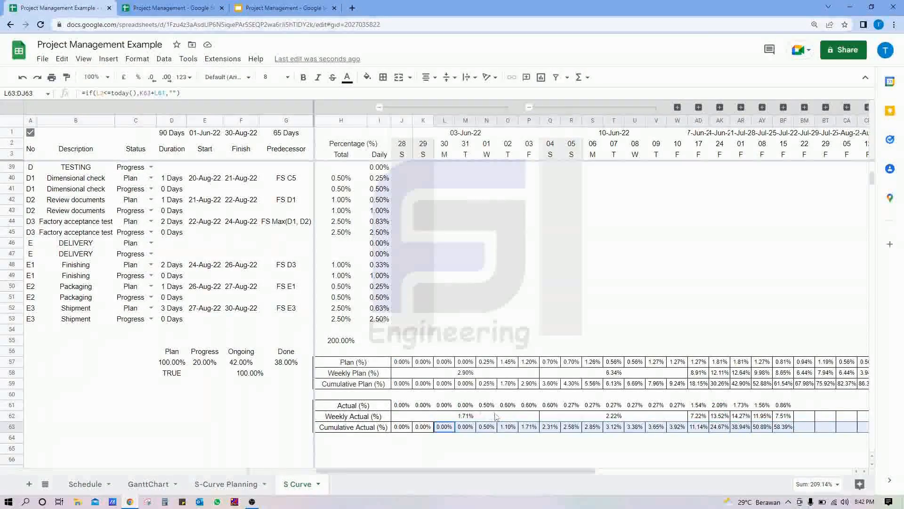
Apply all borders to the Actual, Weekly Actual and Cumulative Actual rows in H61:DJ63.
click(382, 407)
key(ctrl+shift+Right)
key(ctrl+shift+Down)
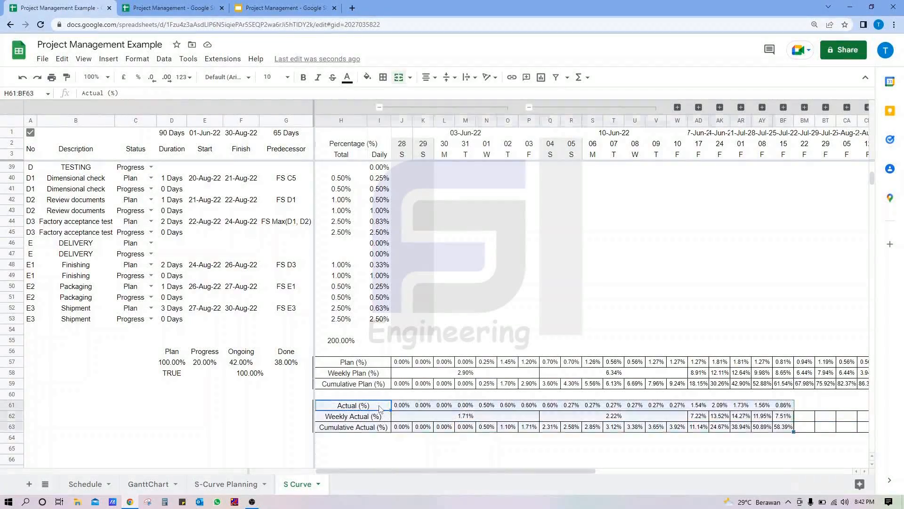
key(shift+Right)
key(shift+Right)
key(shift+Right)
key(shift+Right)
key(shift+Right)
key(shift+Right)
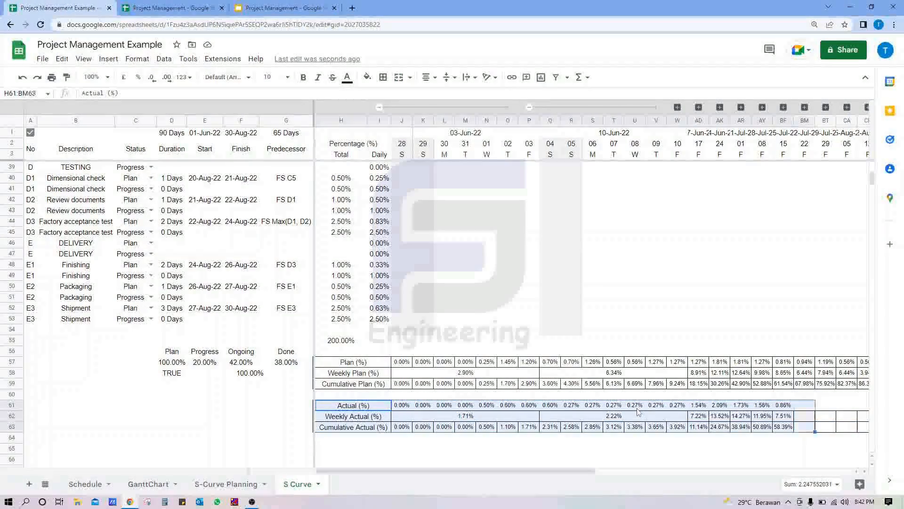
key(shift+Right)
key(shift+Right)
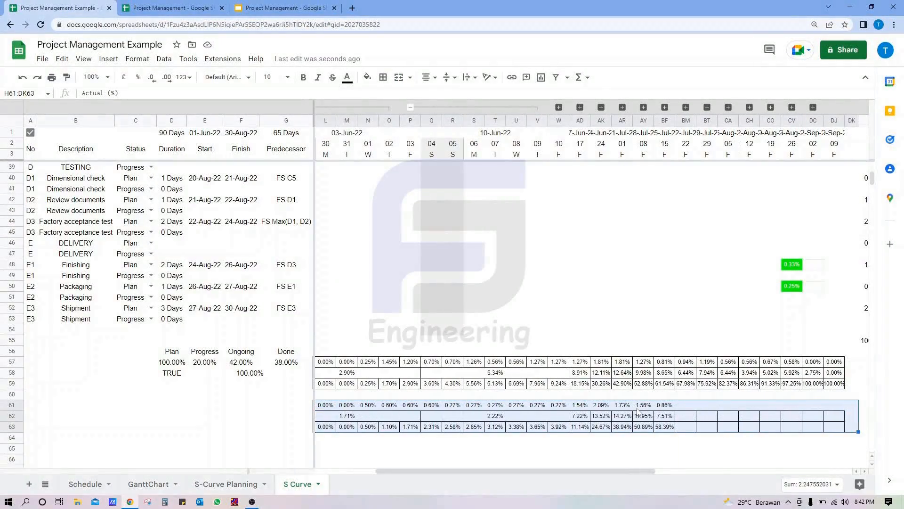
key(shift+Left)
key(shift+Left)
key(shift+Right)
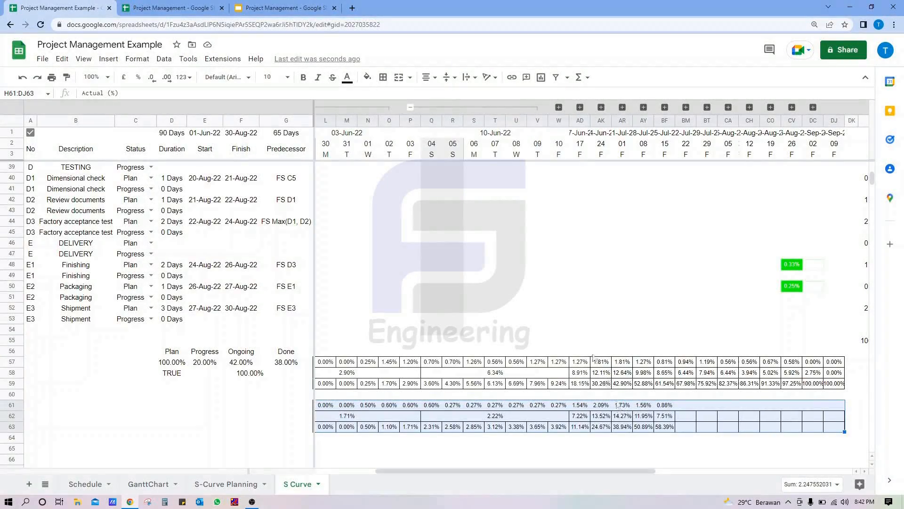
click(383, 78)
Extend the S-curve chart's data range to J57:DJ63 and add the Cumulative Actual row J63:DJ63 as a series.
scroll(477, 263, up, 10)
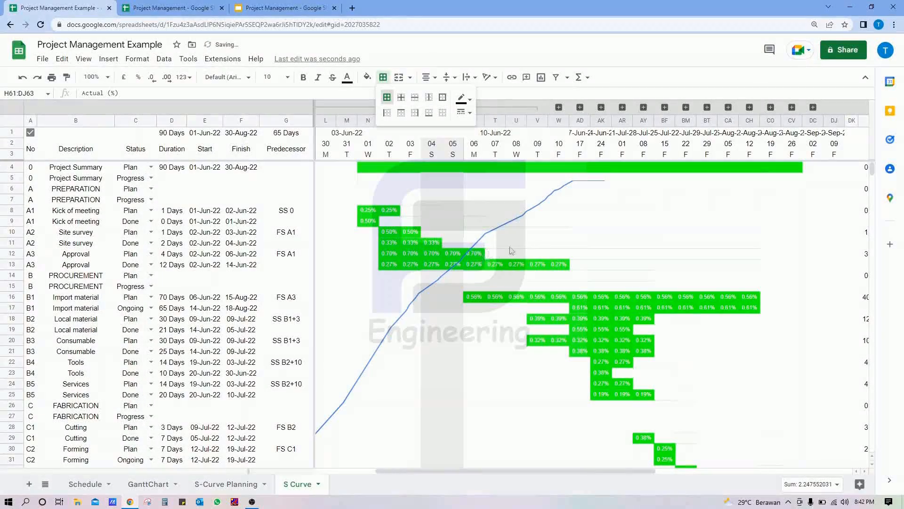
click(551, 232)
click(599, 189)
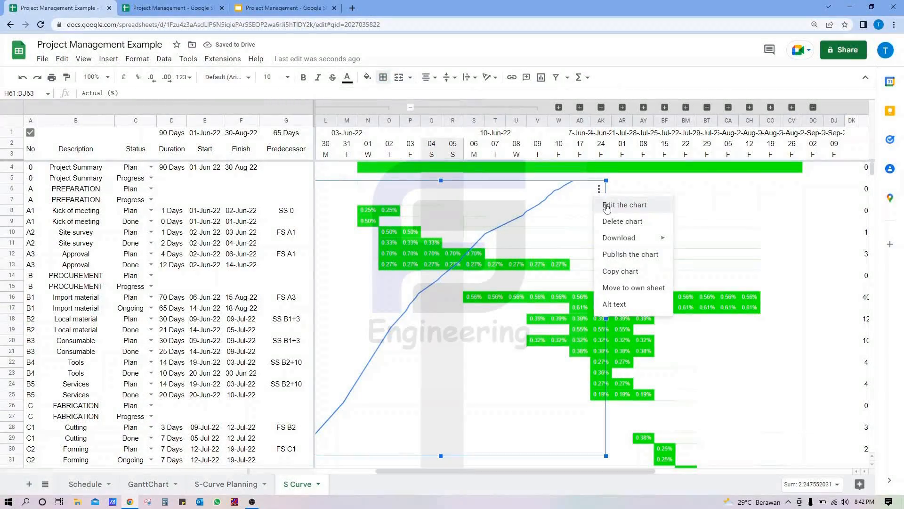
click(607, 207)
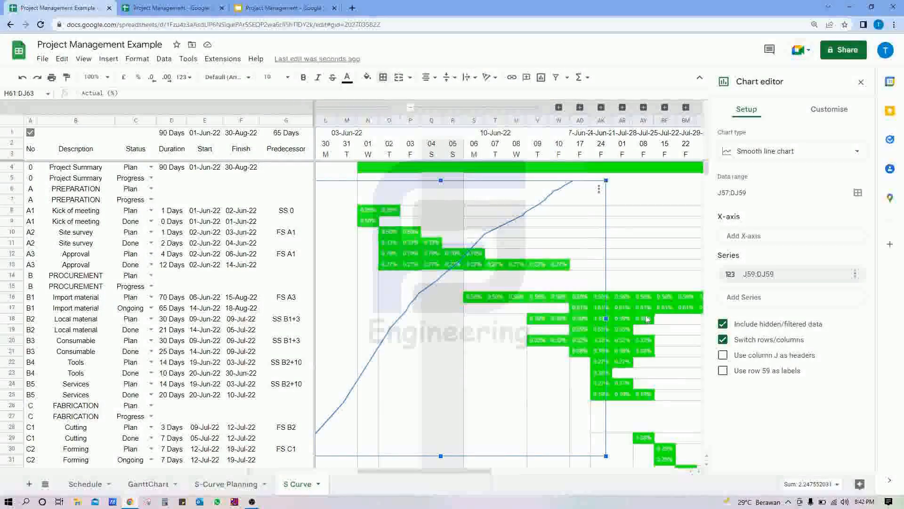
scroll(661, 299, down, 5)
scroll(660, 299, down, 10)
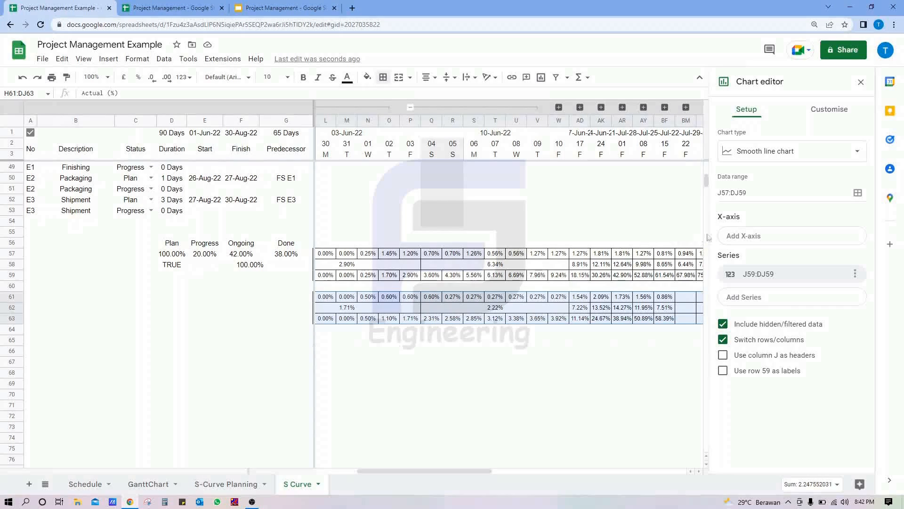
click(754, 194)
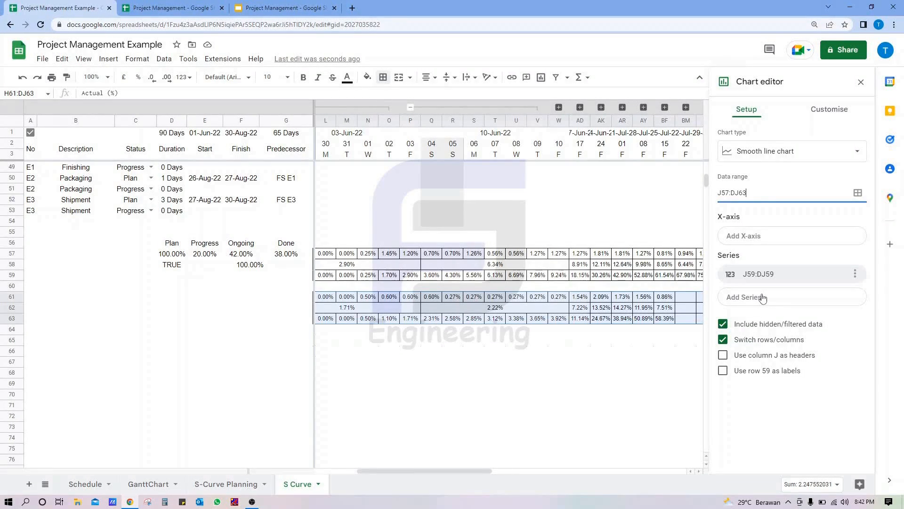
key(Return)
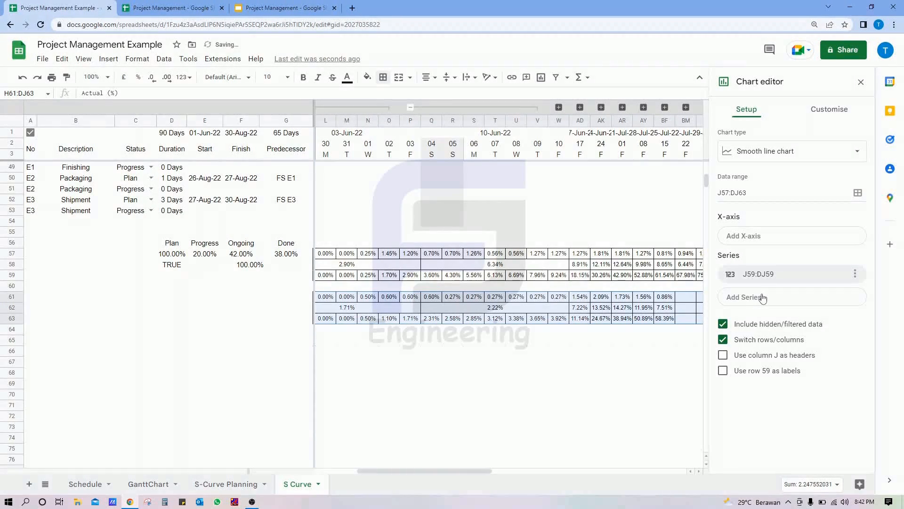
click(763, 297)
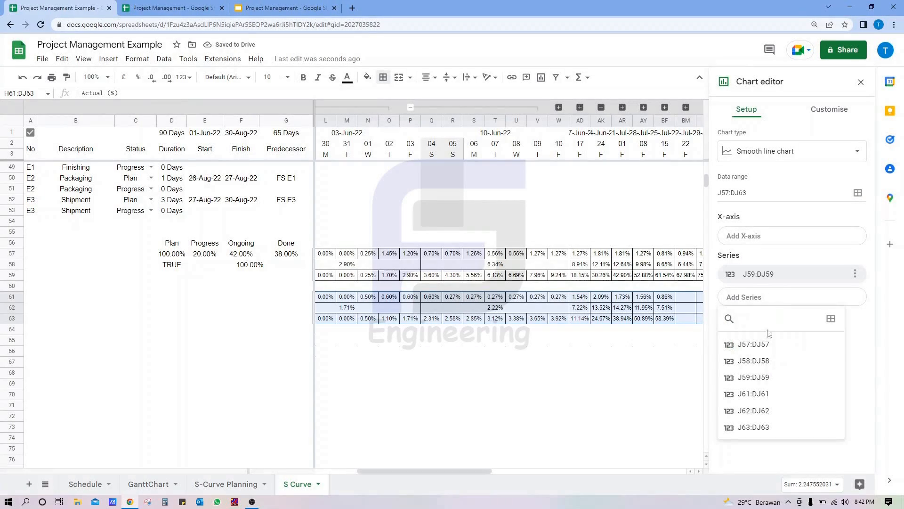
click(754, 427)
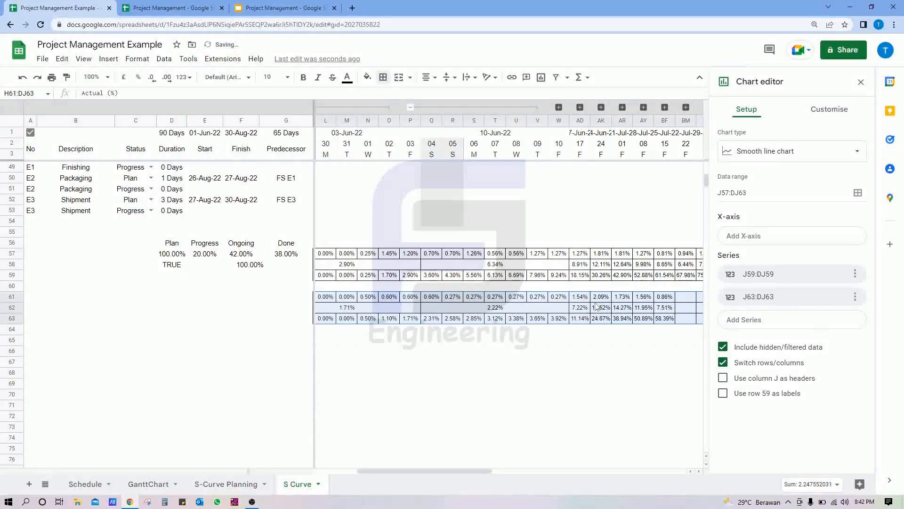
Label the chart's two legend entries Plan for the blue line and Actual for the red line.
scroll(596, 306, up, 15)
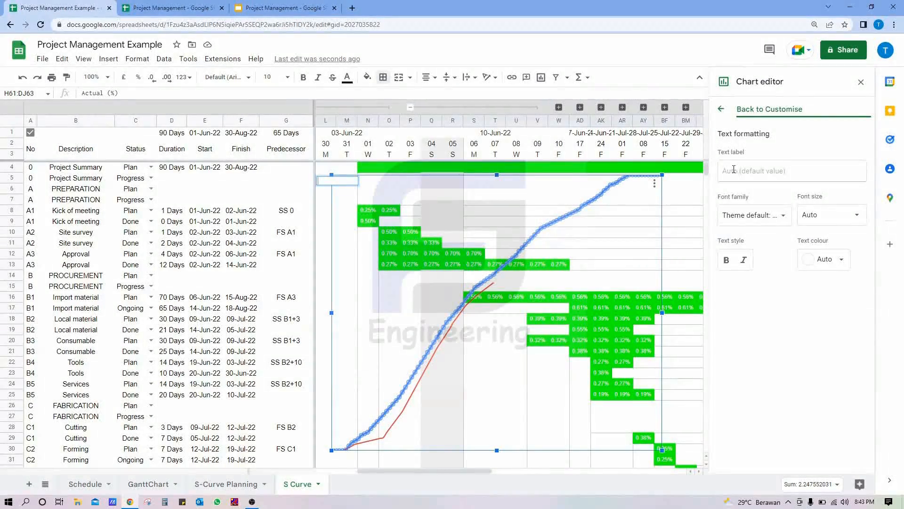
click(757, 173)
text(Plan)
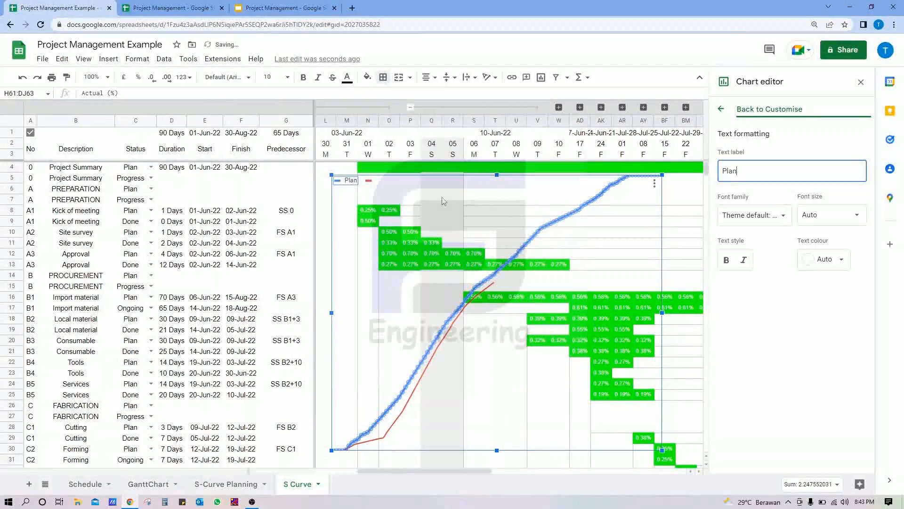
click(373, 181)
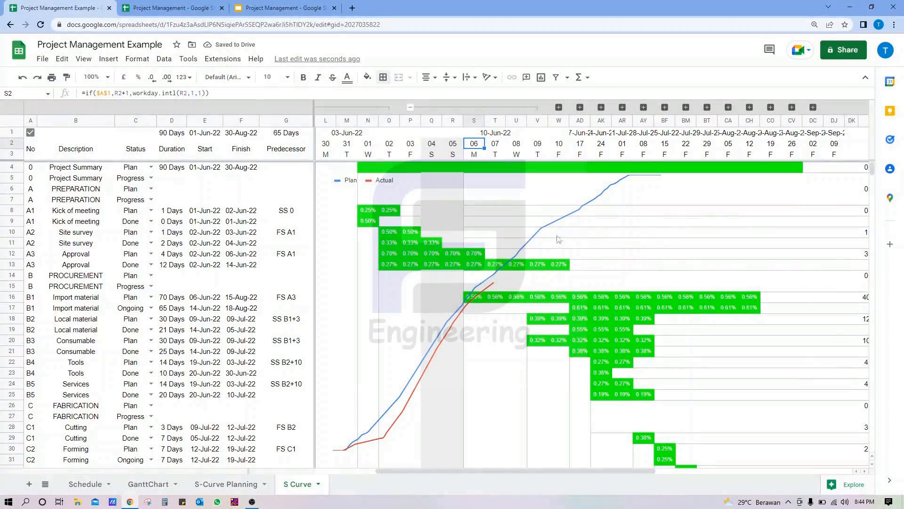
Enlarge the S-curve chart over the Gantt timeline, with its top at row 4 and its far edge at column DC.
click(520, 225)
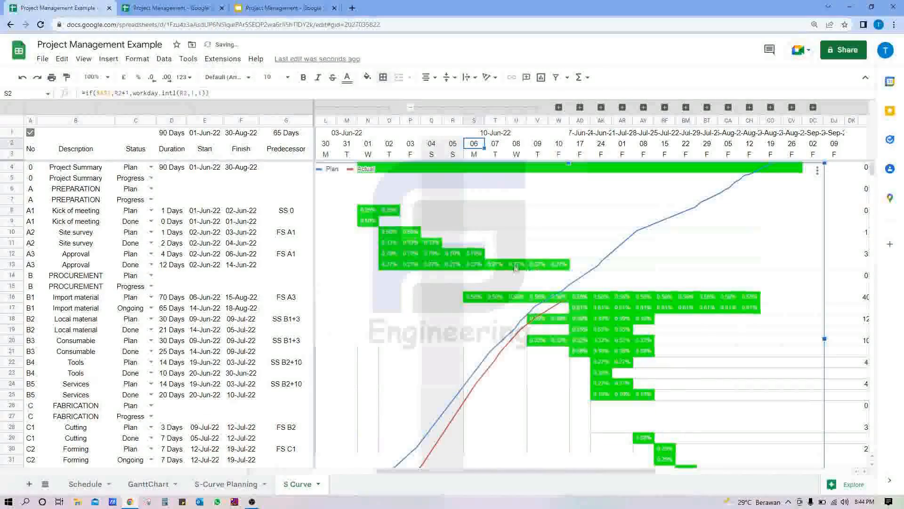
click(101, 200)
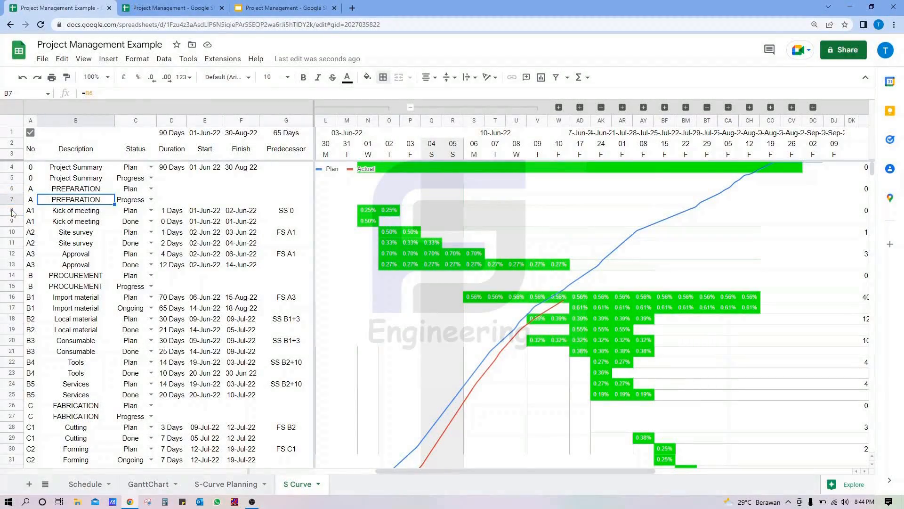
Group rows 8 to 13, the task rows under PREPARATION.
drag(11, 210, 12, 264)
right_click(11, 264)
mouse_move(141, 482)
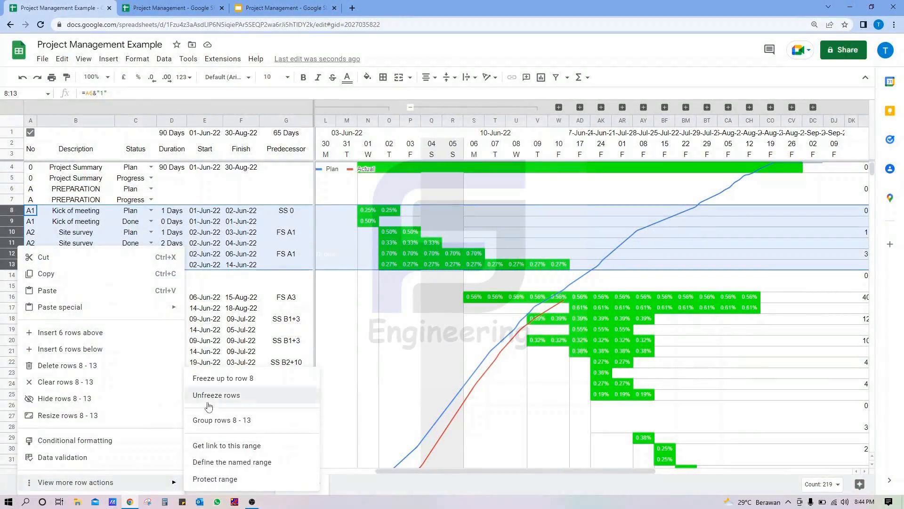
click(212, 420)
click(85, 263)
Group rows 16 to 25, the task rows under PROCUREMENT.
click(42, 297)
scroll(40, 318, down, 1)
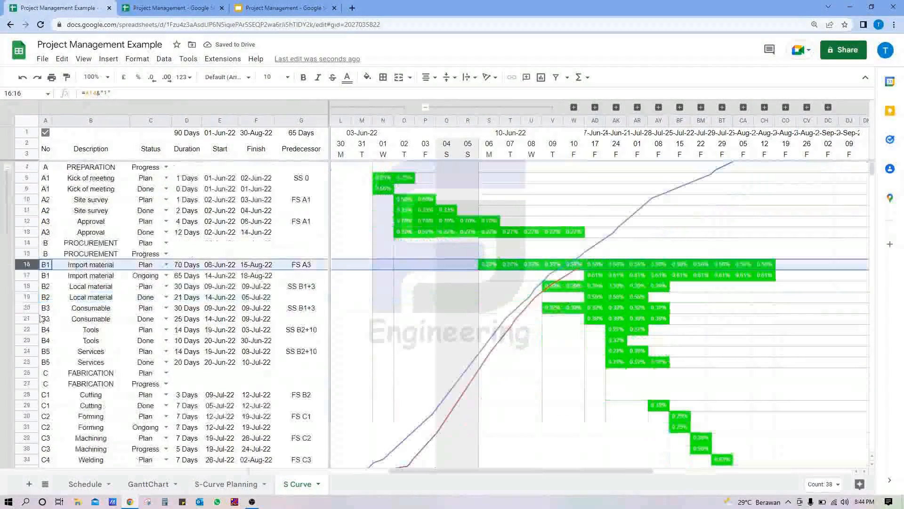
shift+click(29, 363)
right_click(29, 363)
mouse_move(86, 351)
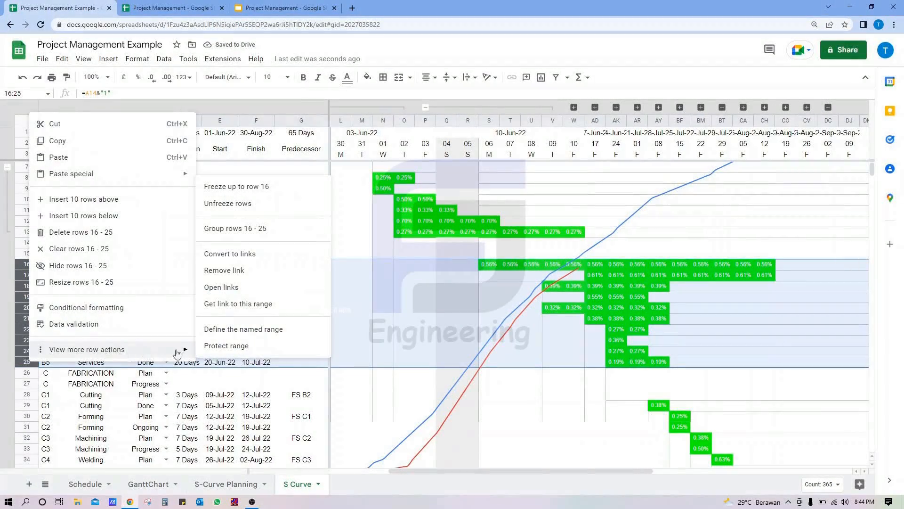
click(240, 229)
scroll(28, 283, down, 3)
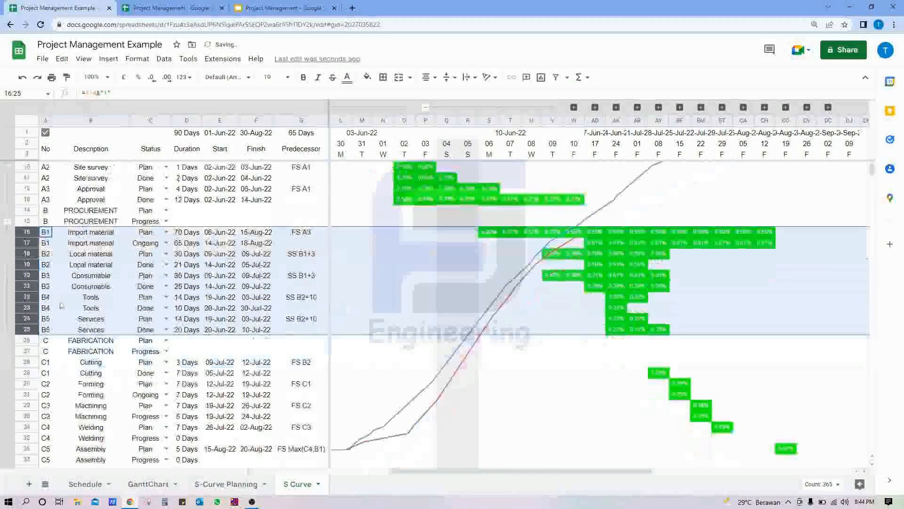
Group rows 28 to 37, the task rows under FABRICATION.
click(24, 286)
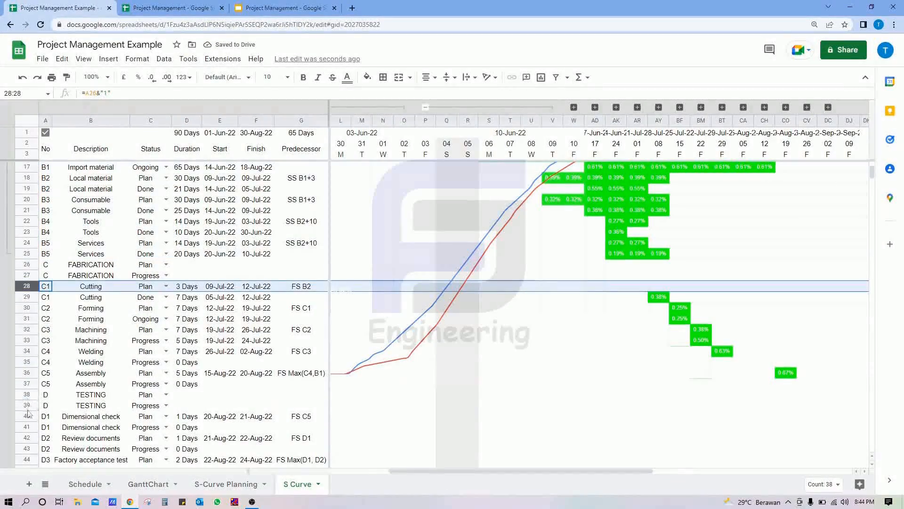
shift+click(27, 383)
right_click(28, 383)
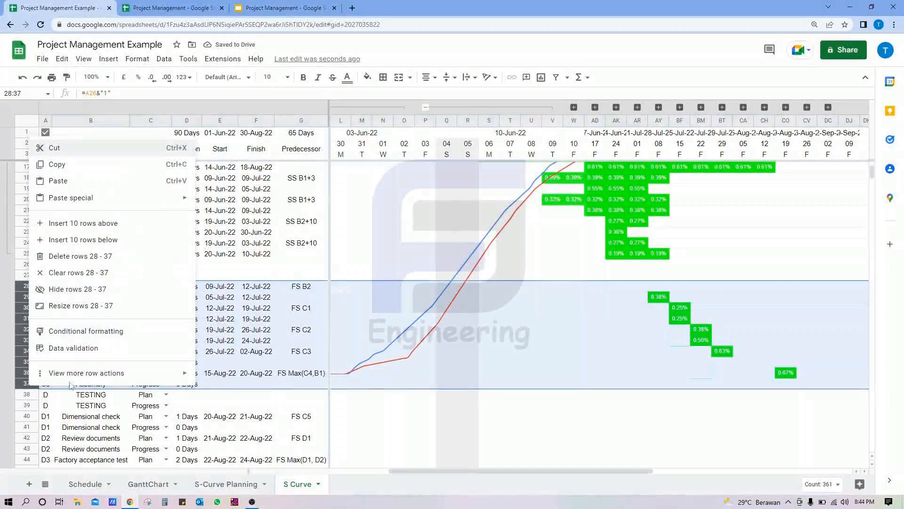
mouse_move(81, 381)
click(231, 252)
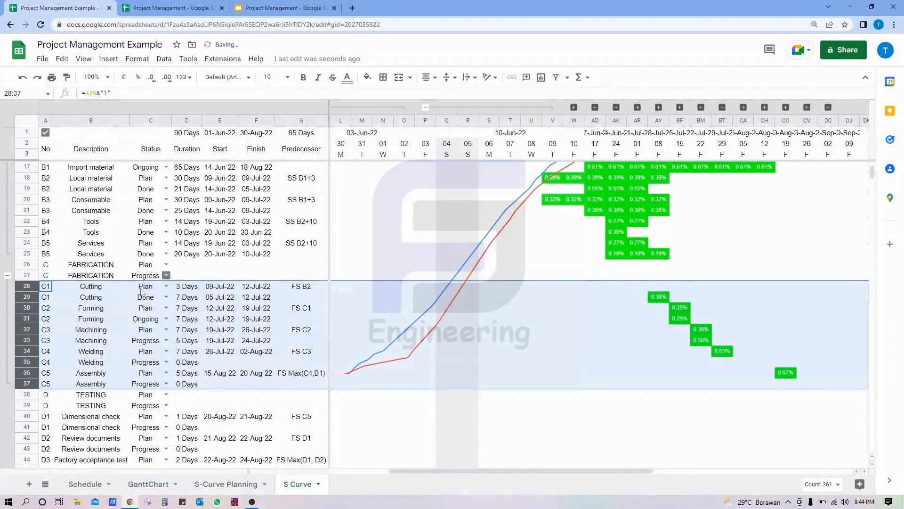
Group rows 40 to 45, the task rows under TESTING.
scroll(28, 273, down, 4)
click(27, 265)
shift+click(27, 319)
right_click(27, 319)
mouse_move(157, 307)
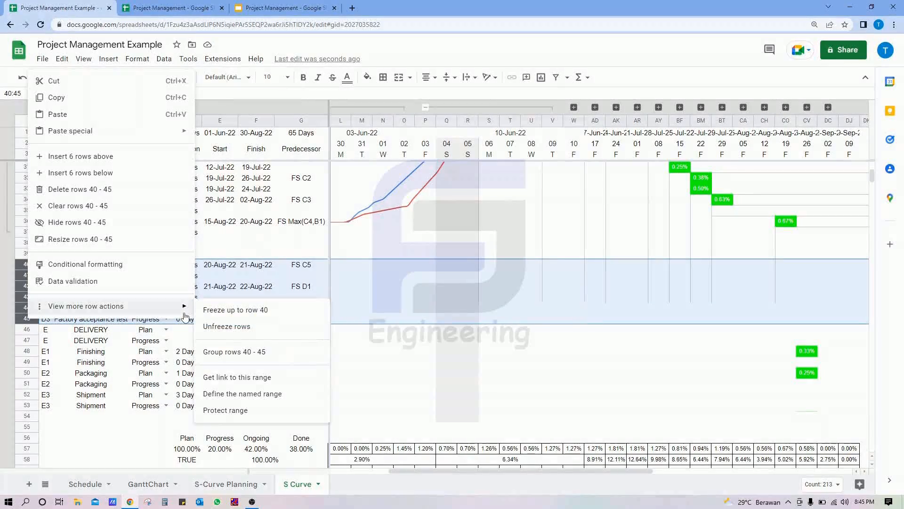
click(234, 351)
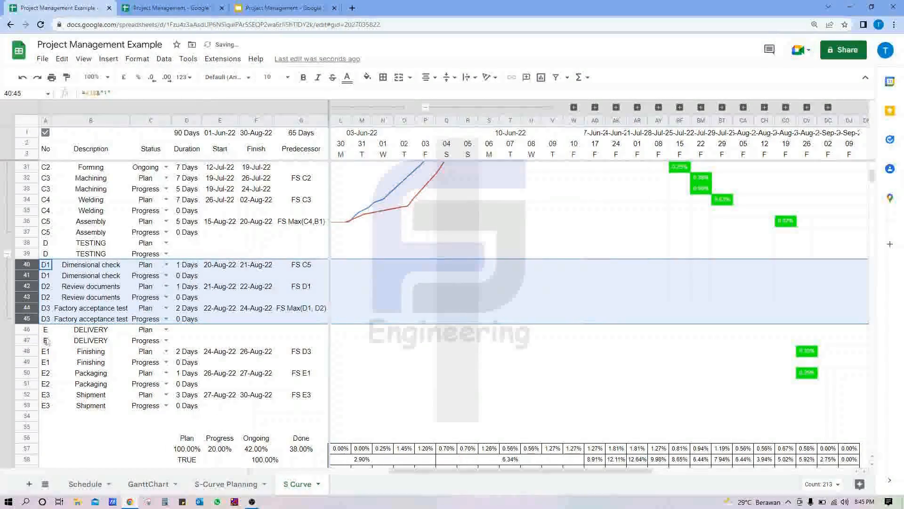
Group rows 48 to 53, the task rows under DELIVERY.
click(84, 351)
click(27, 351)
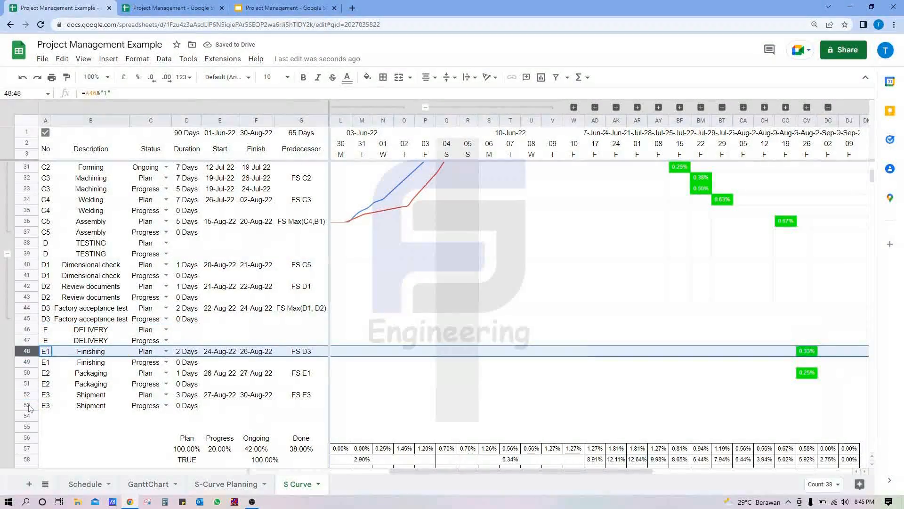
shift+click(27, 405)
right_click(27, 405)
mouse_move(141, 391)
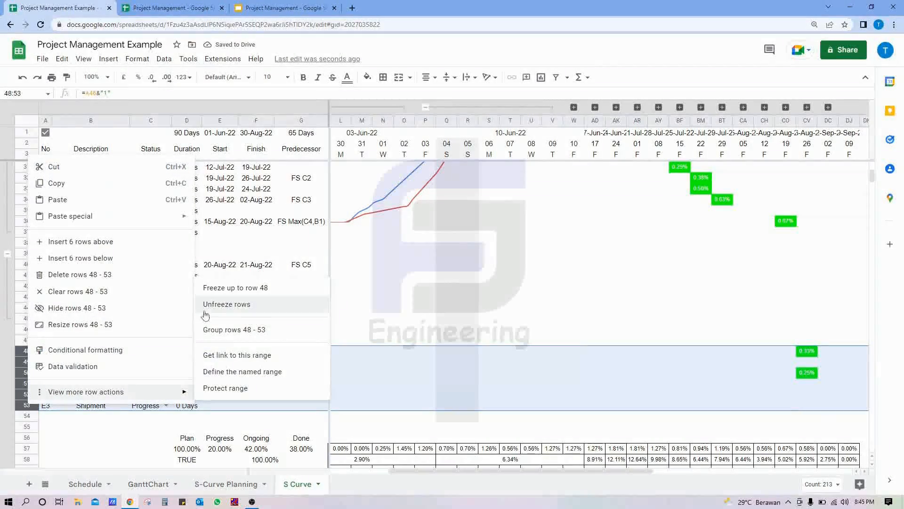
click(213, 329)
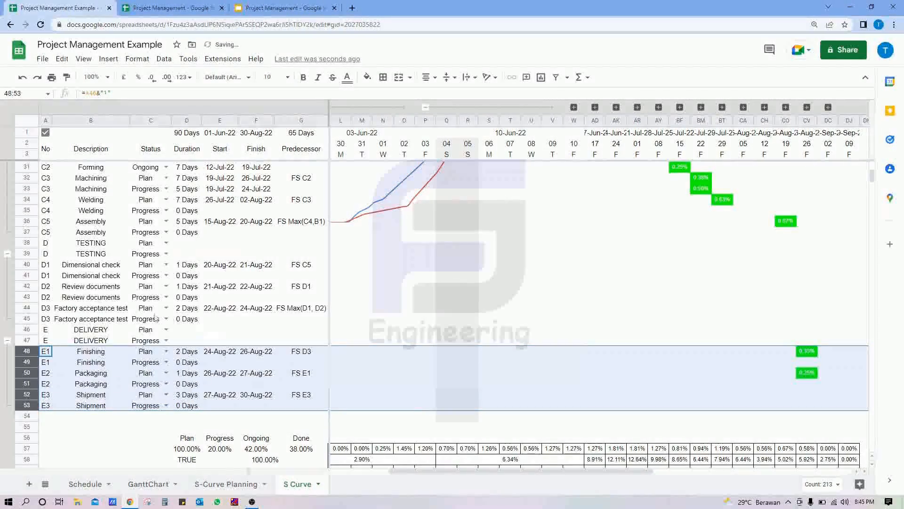
Collapse the DELIVERY, TESTING and PREPARATION row groups and the daily timeline columns of the first two weeks.
click(7, 340)
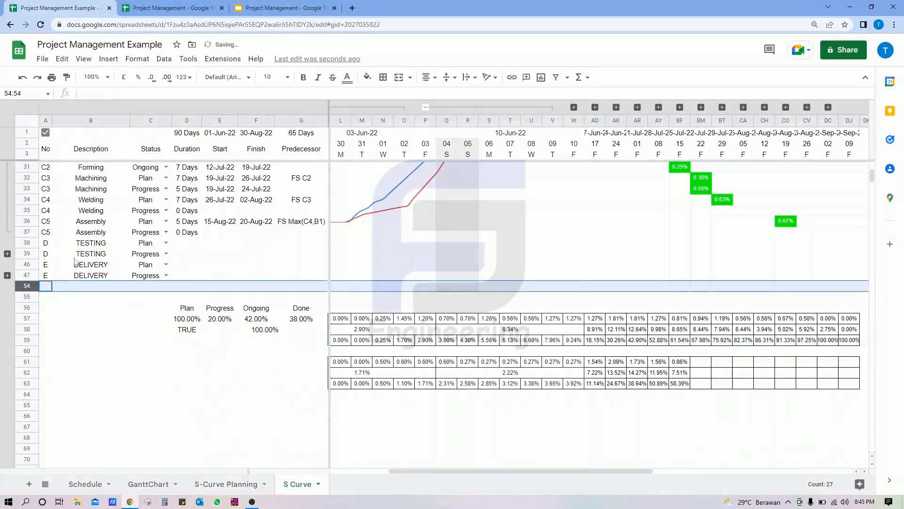
scroll(8, 258, up, 6)
click(8, 200)
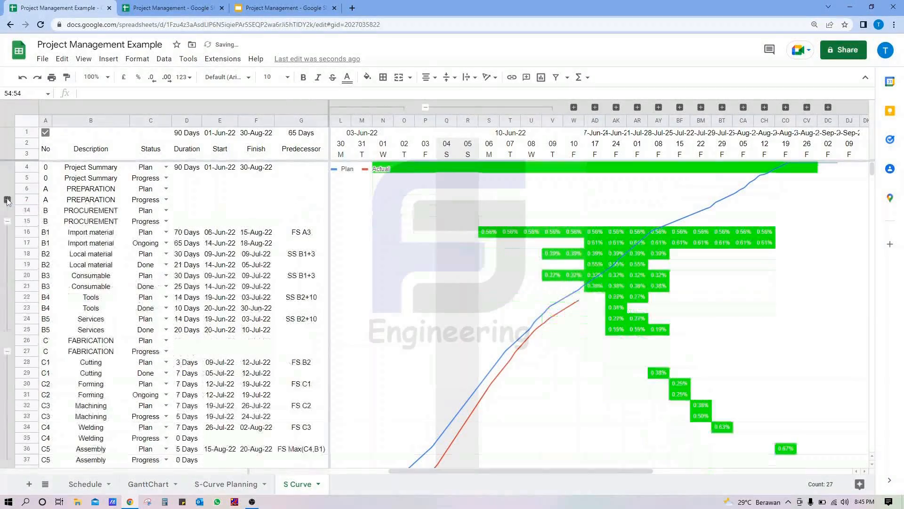
click(426, 109)
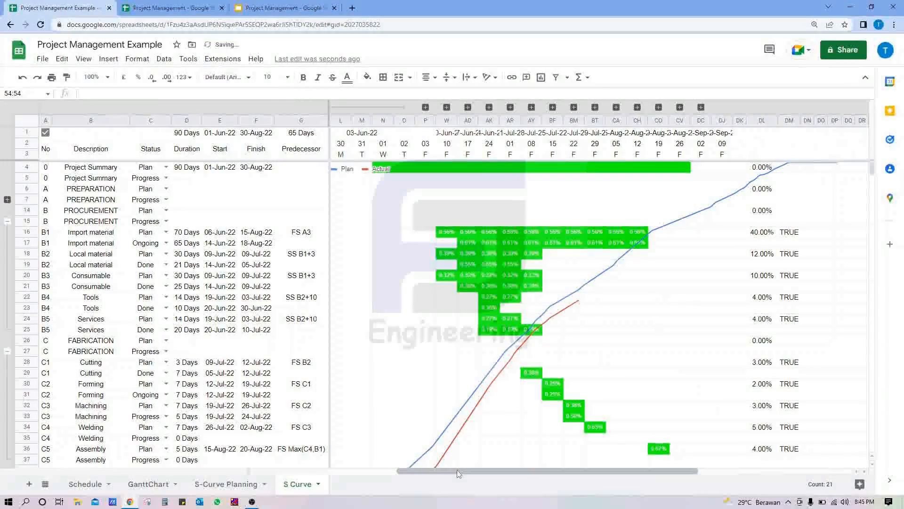
drag(459, 471, 395, 469)
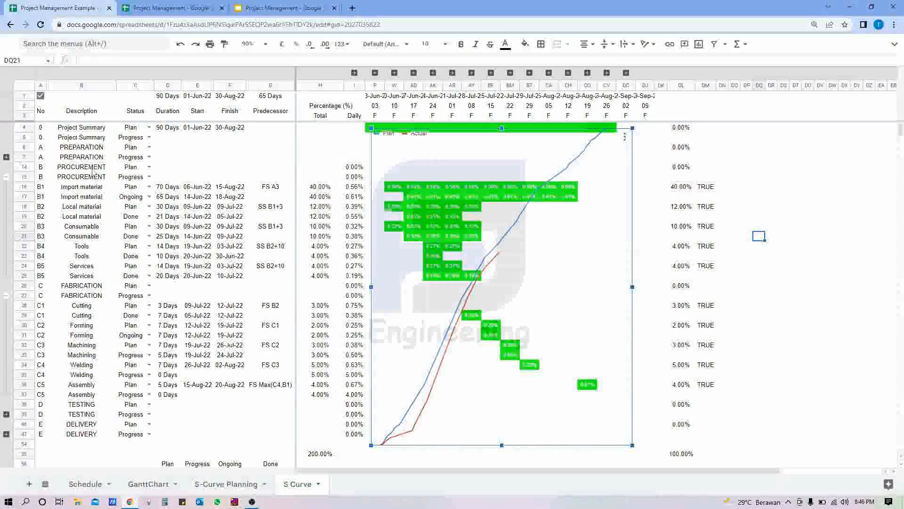
Start a new conditional formatting rule for the task table range A4:G54.
click(94, 149)
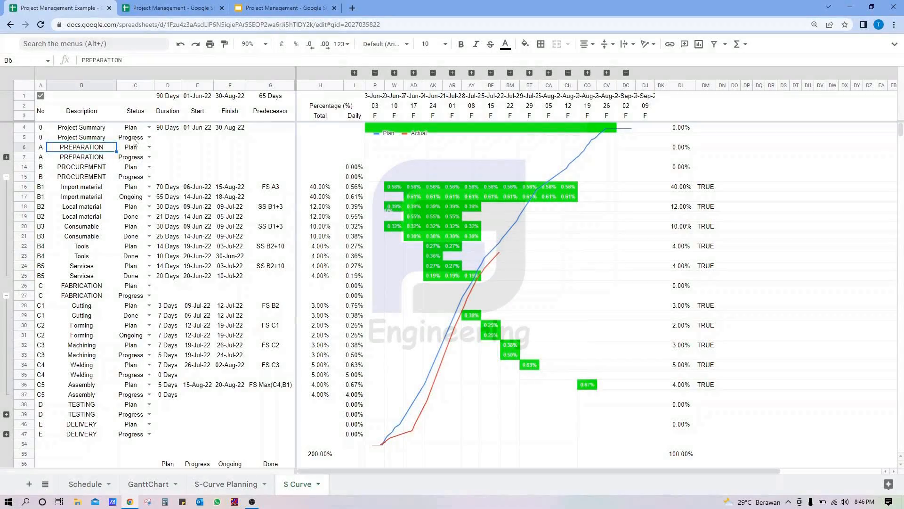
click(130, 137)
click(41, 128)
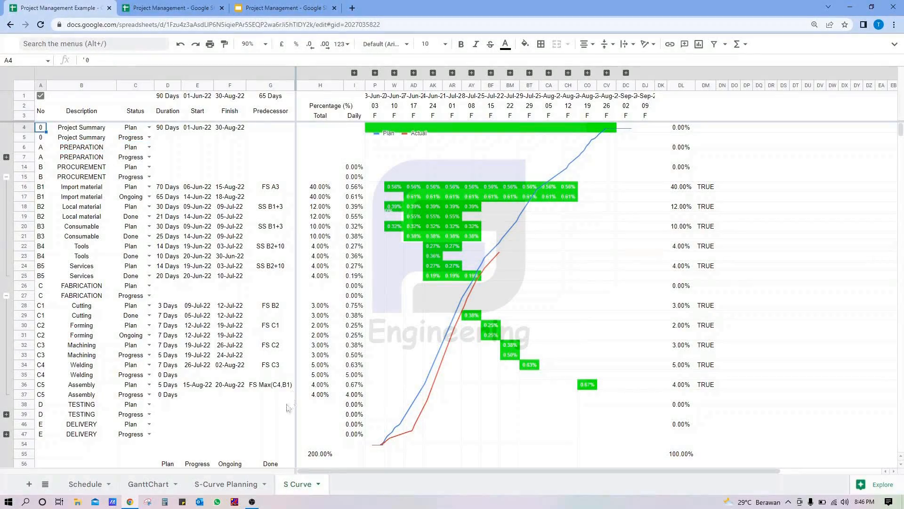
shift+click(282, 444)
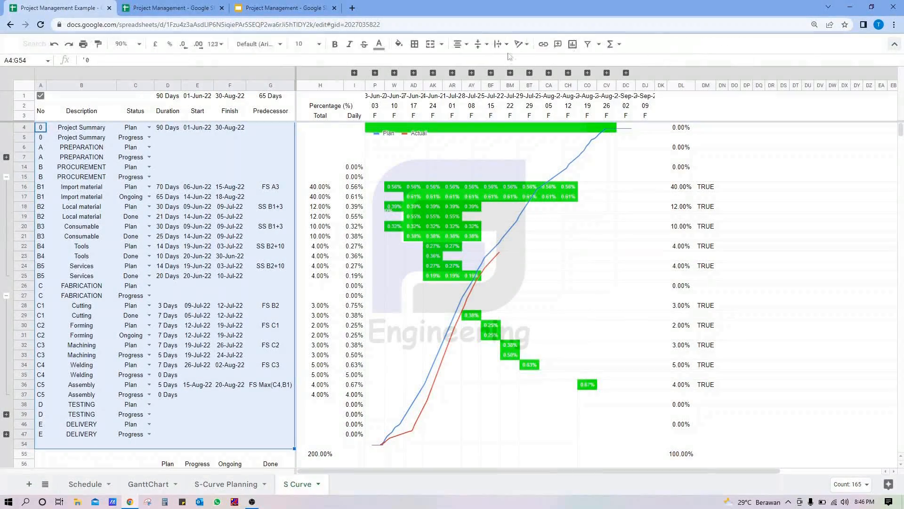
click(895, 43)
click(108, 58)
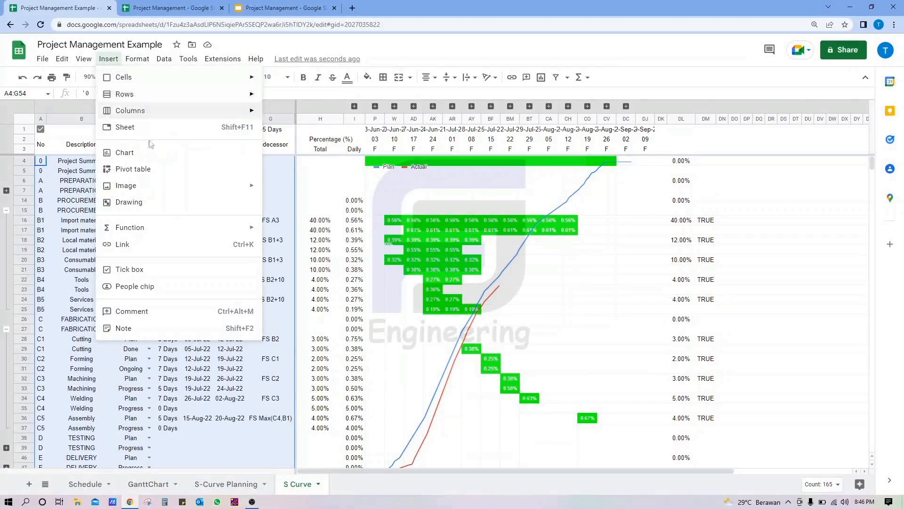
mouse_move(139, 60)
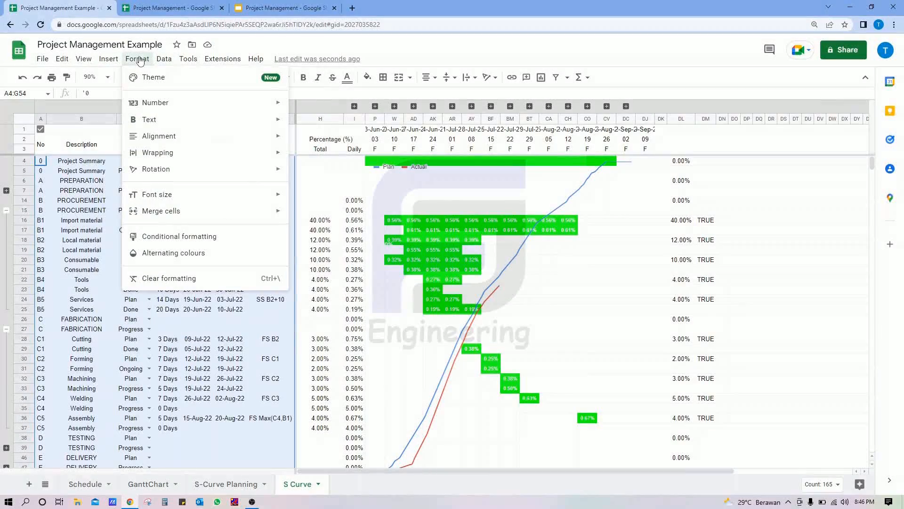
click(178, 236)
click(762, 154)
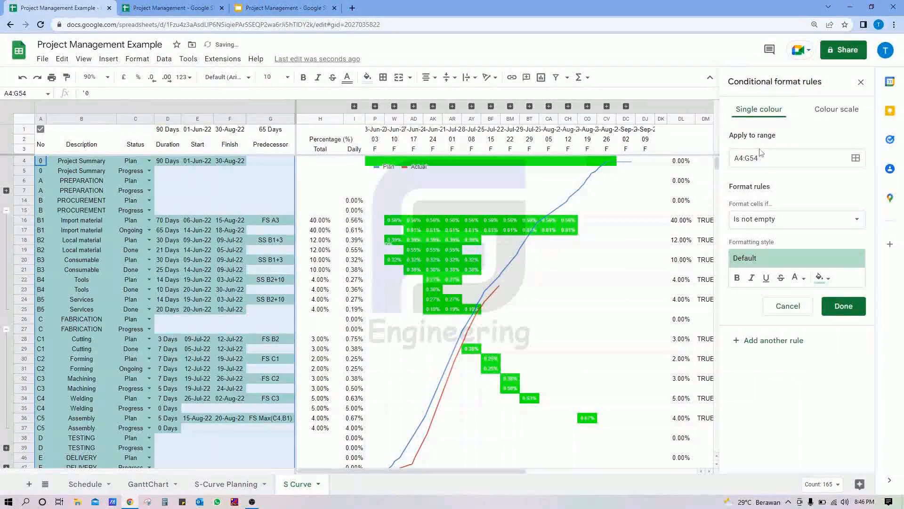
Set the rule to the custom formula =$c4="Plan" with a cyan fill and save it.
click(797, 221)
scroll(789, 297, down, 2)
click(793, 475)
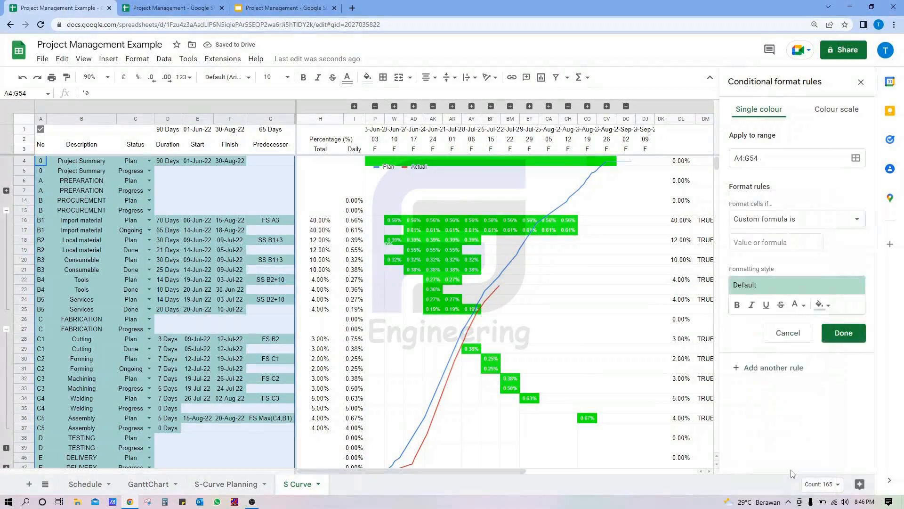
click(772, 244)
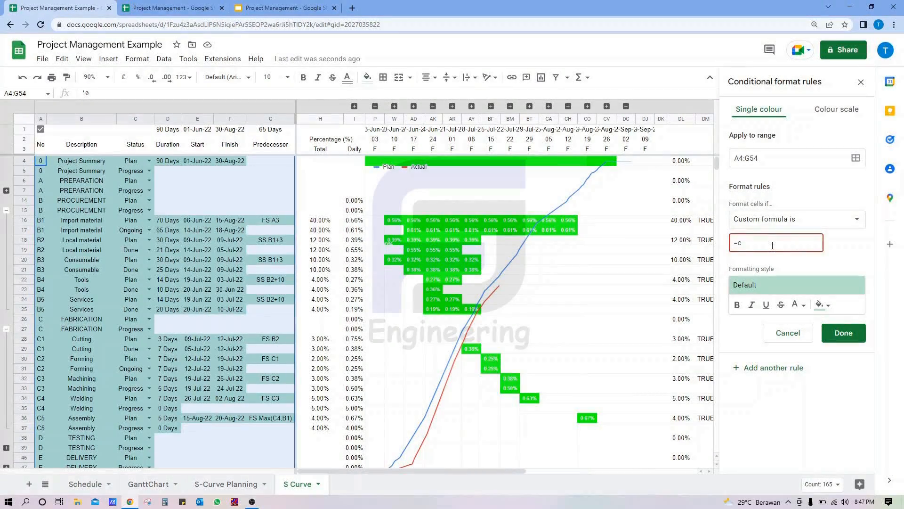
key(BackSpace)
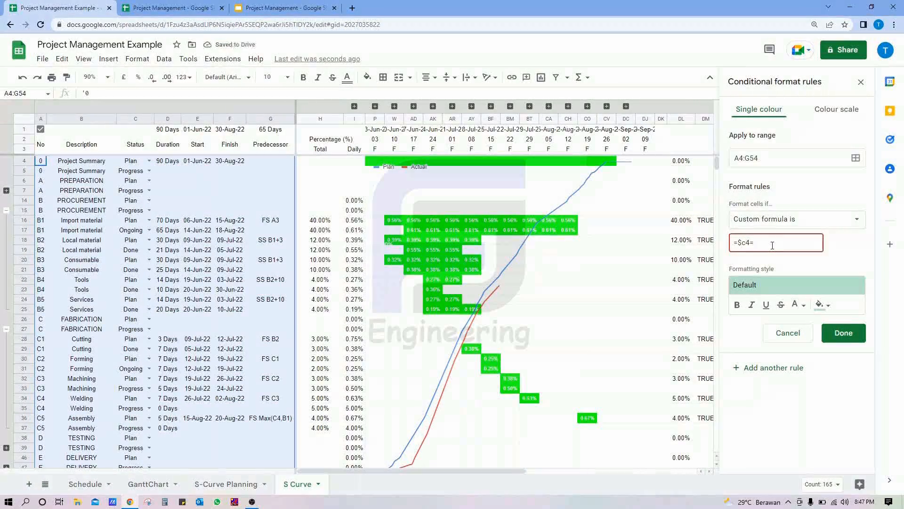
text(Plan")
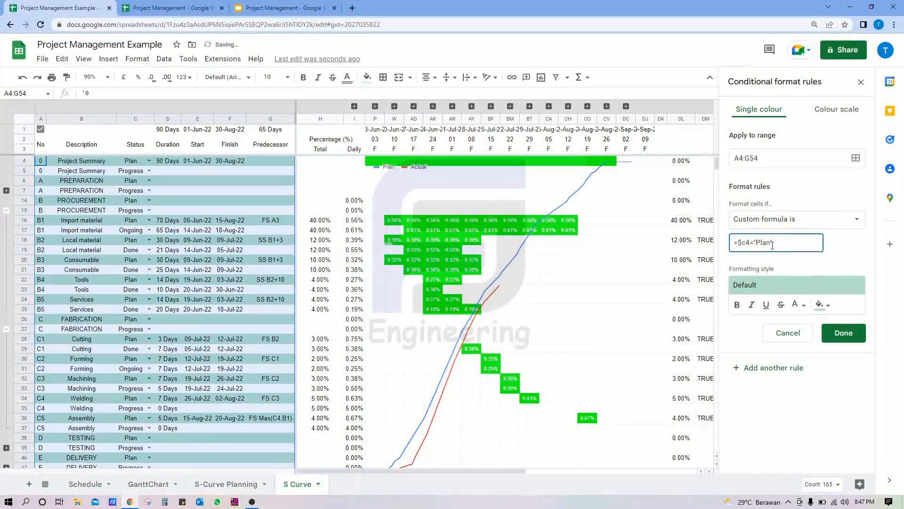
click(824, 305)
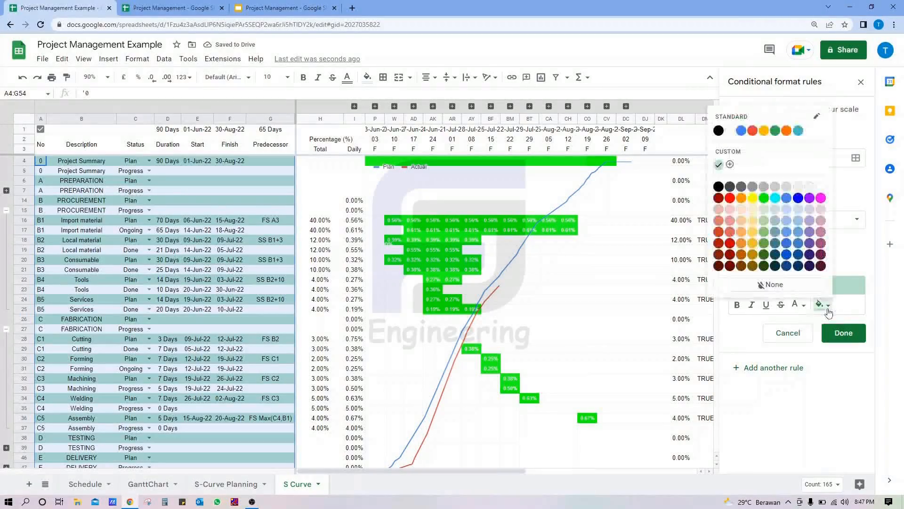
click(775, 198)
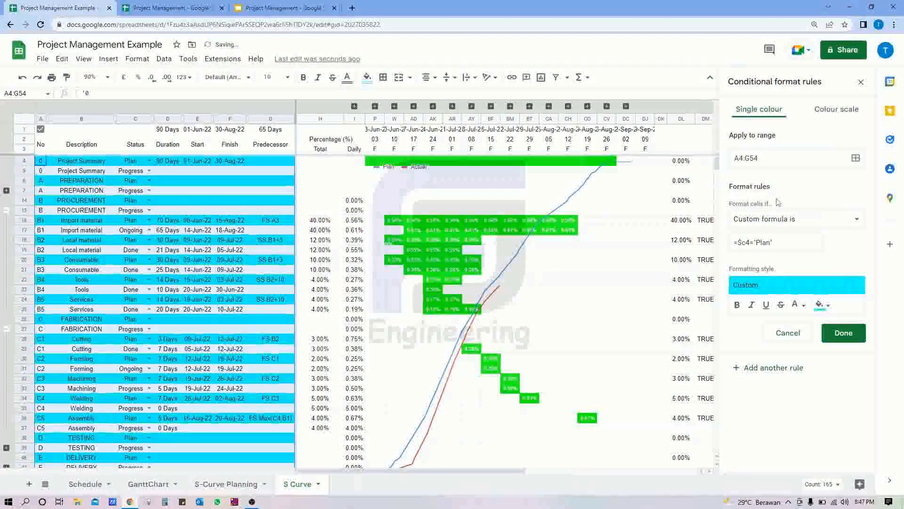
click(843, 334)
Add another rule for A4:G54 with the custom formula =$C4="Progress" and a yellow fill.
click(784, 162)
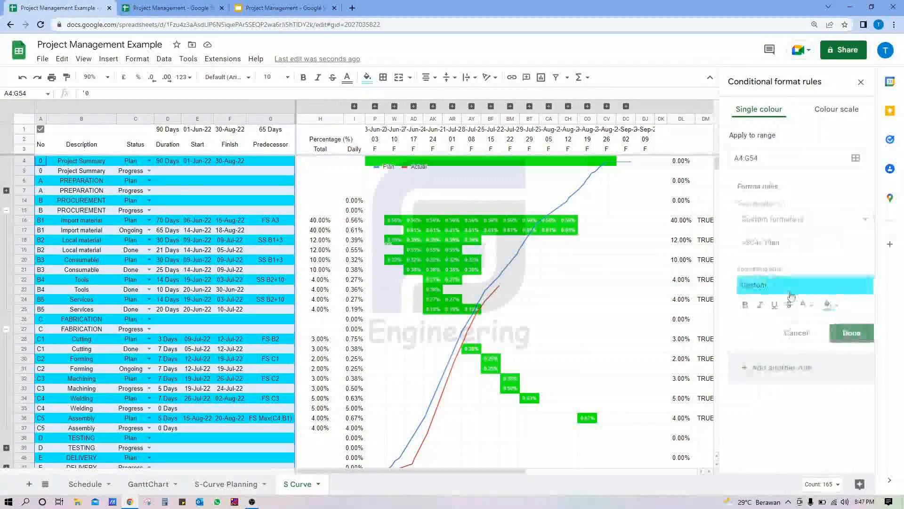
click(770, 242)
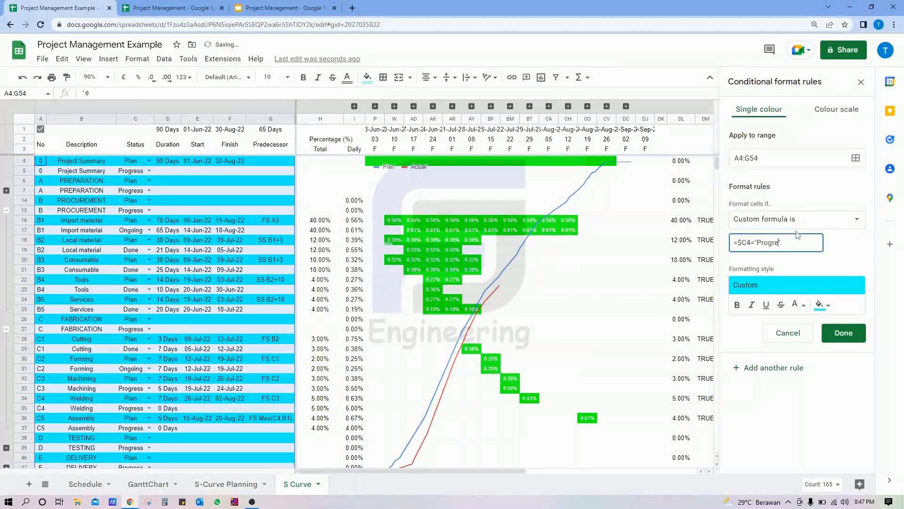
click(828, 307)
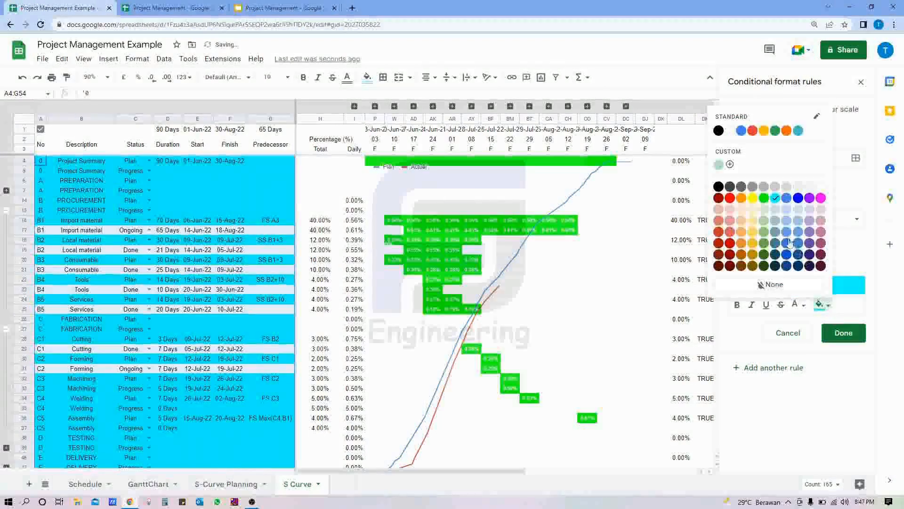
click(755, 207)
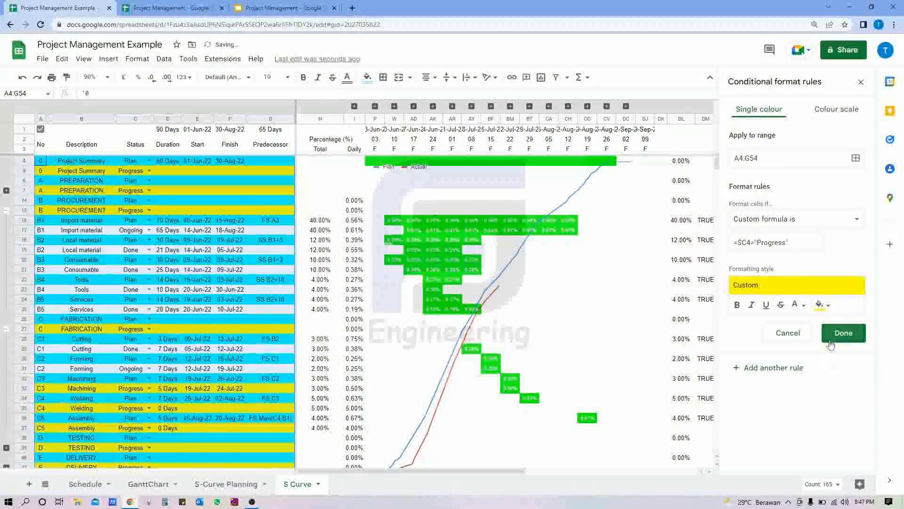
click(843, 332)
Add another rule for A4:G54 with the custom formula =$C4="Done" and a green fill.
click(790, 206)
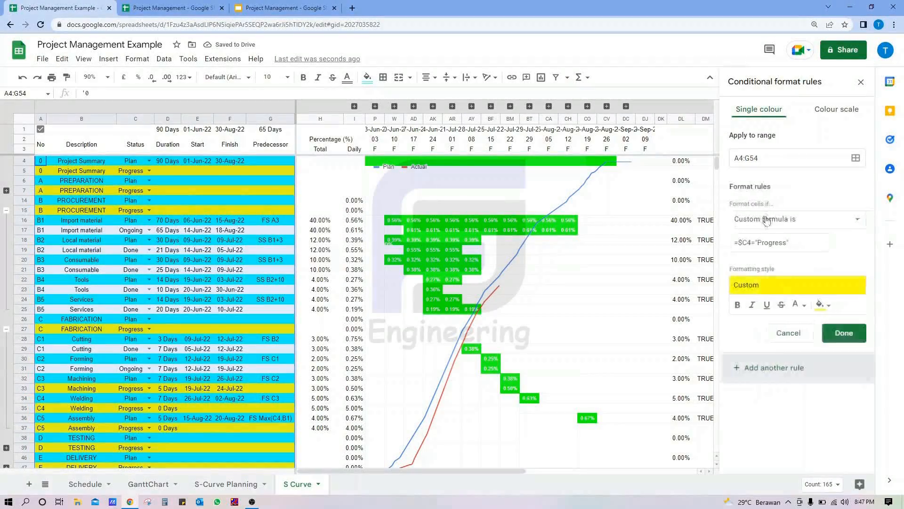
click(785, 241)
double_click(814, 236)
text(Doe)
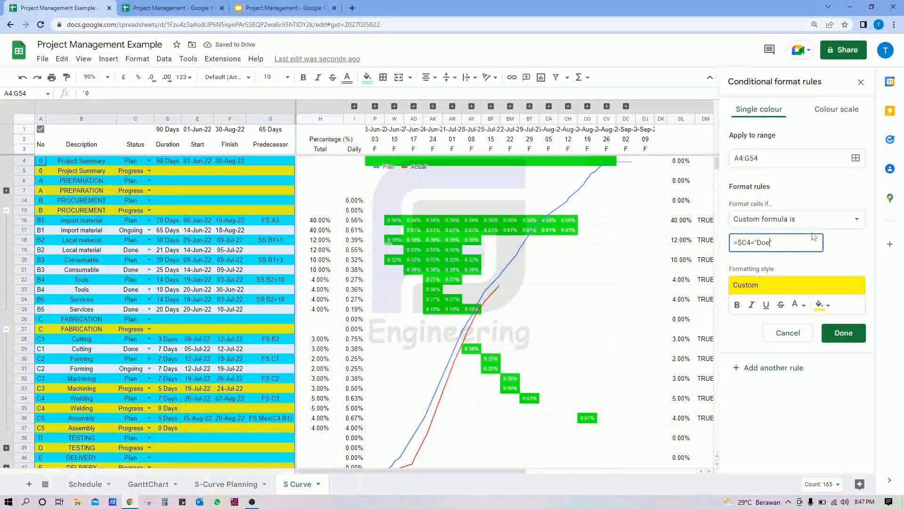
click(822, 305)
click(764, 198)
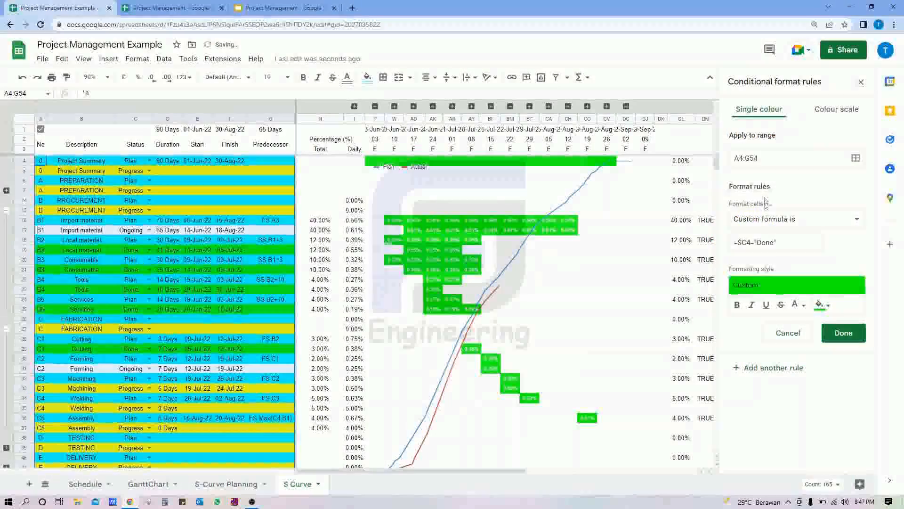
click(833, 336)
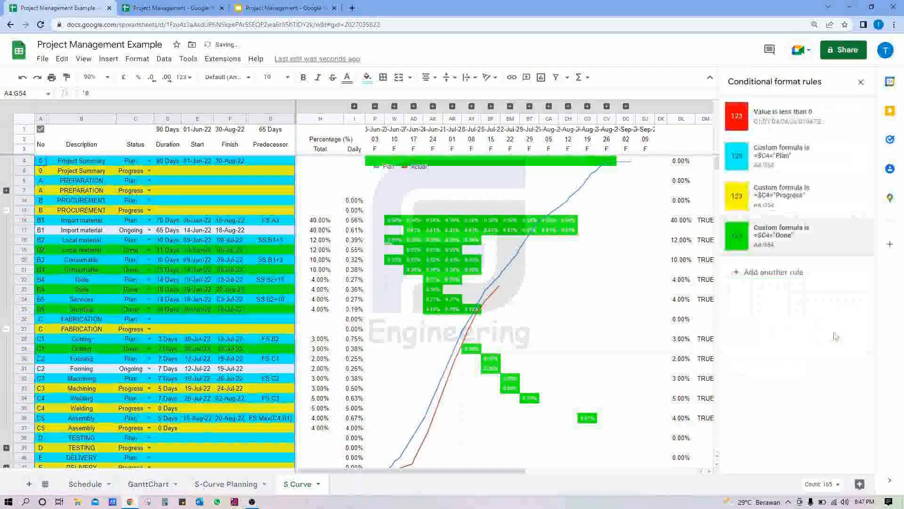
Add another rule for A4:G54 with the custom formula =$C4="Ongoing" and a light green fill.
click(793, 245)
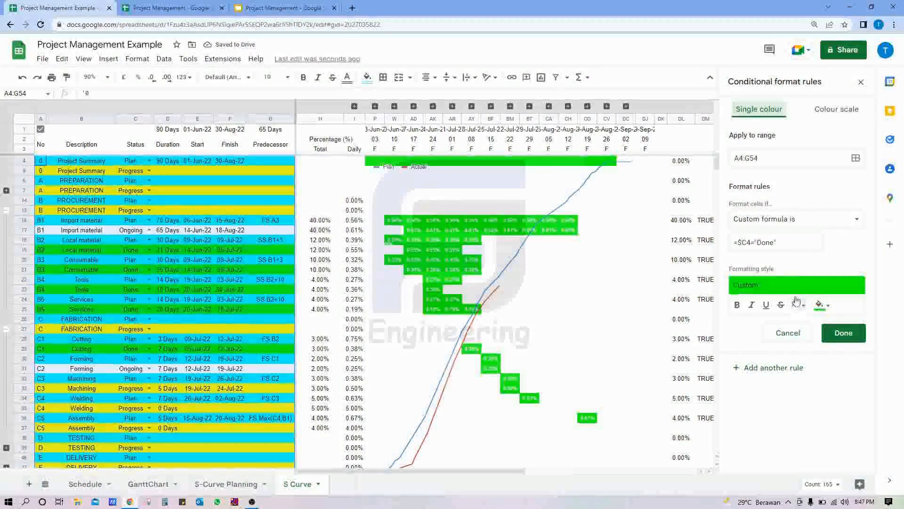
click(777, 367)
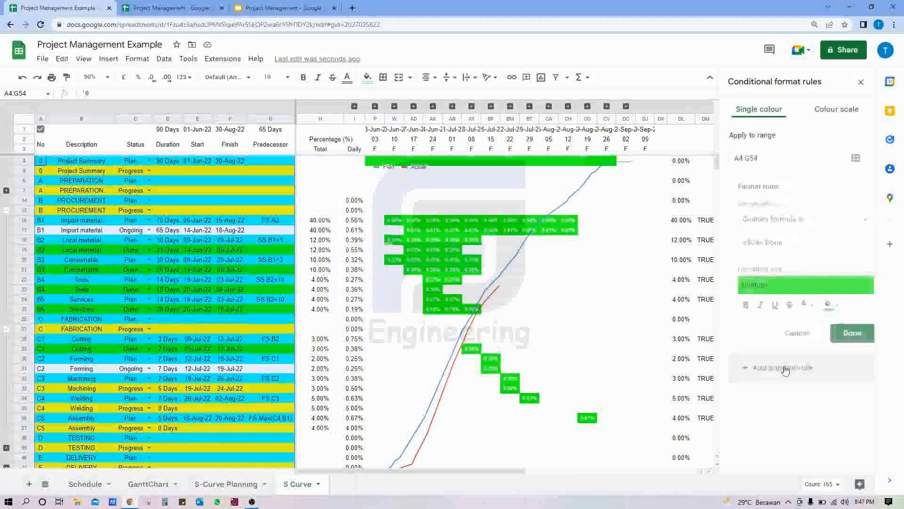
double_click(772, 243)
text(Ongoing)
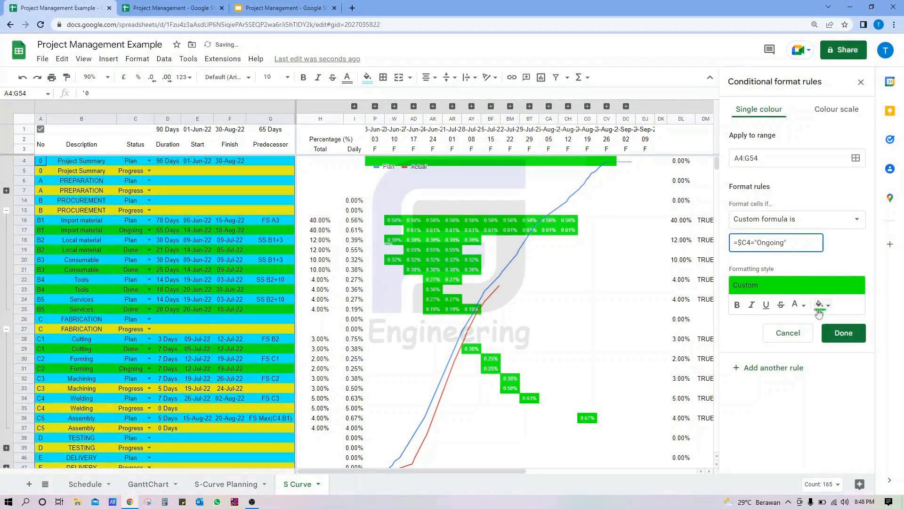
click(824, 306)
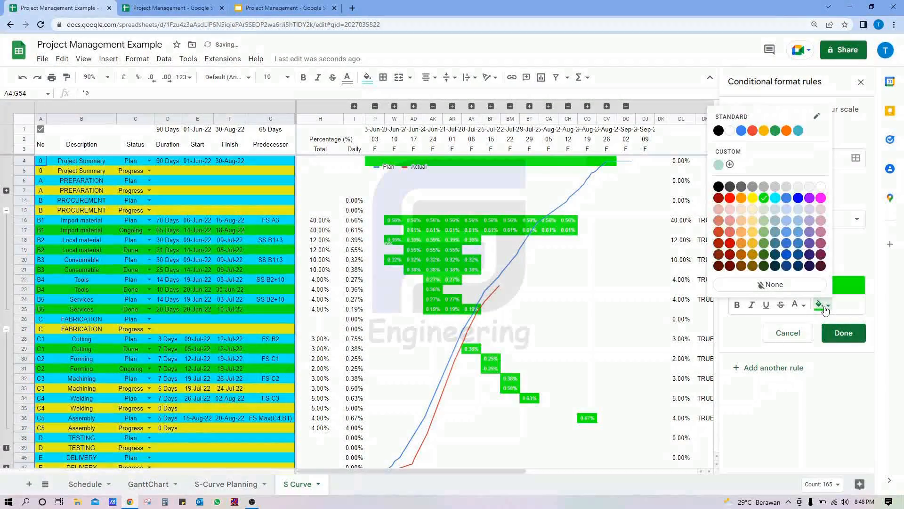
click(764, 219)
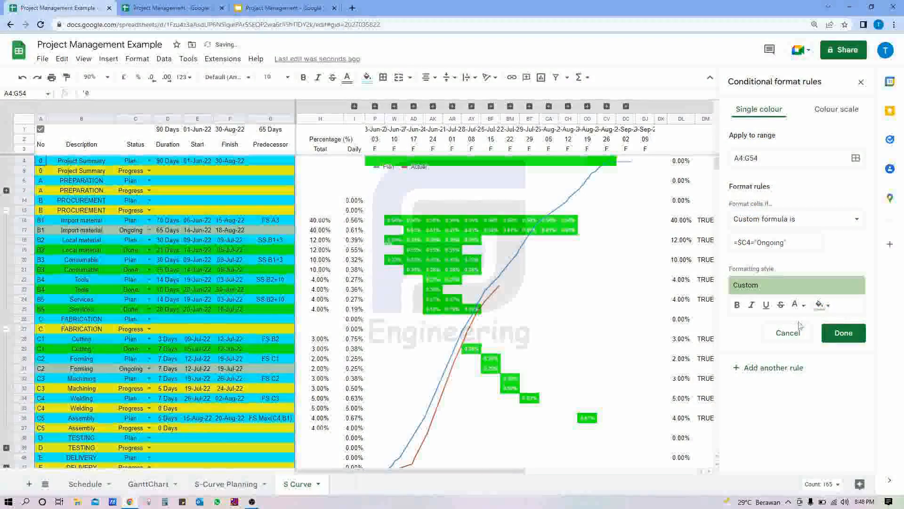
click(843, 333)
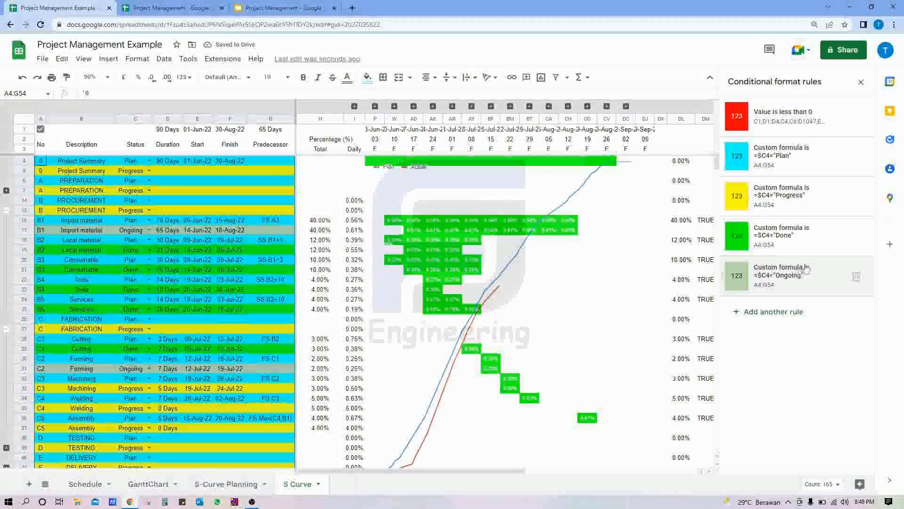
Trim the range of the red less-than-0 conditional formatting rule, starting it at D4:D1047, and save the rule.
click(801, 117)
key(BackSpace)
drag(744, 157, 822, 158)
click(764, 159)
key(BackSpace)
key(BackSpace)
key(BackSpace)
key(BackSpace)
key(BackSpace)
key(BackSpace)
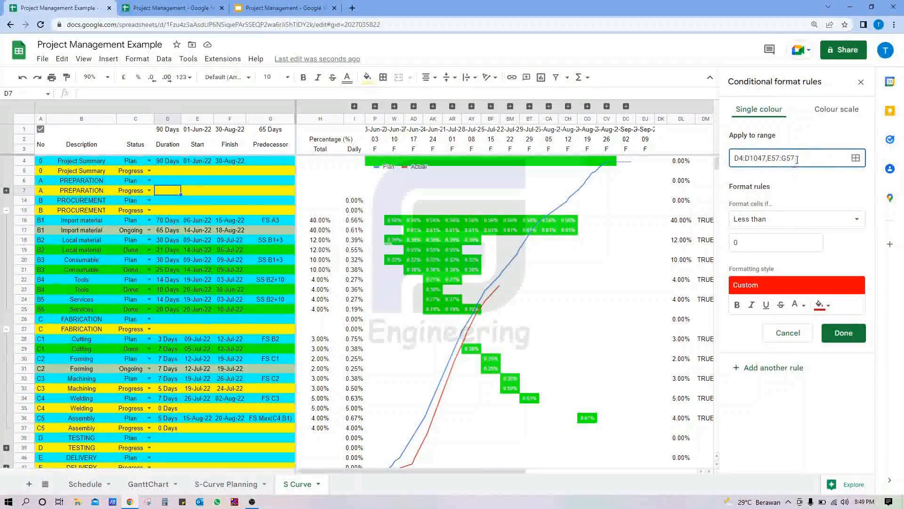
key(BackSpace)
key(BackSpace)
click(844, 333)
Check the coloured task rows and stretch the Plan versus Actual chart slightly to the left over the timeline.
click(239, 191)
scroll(234, 196, down, 3)
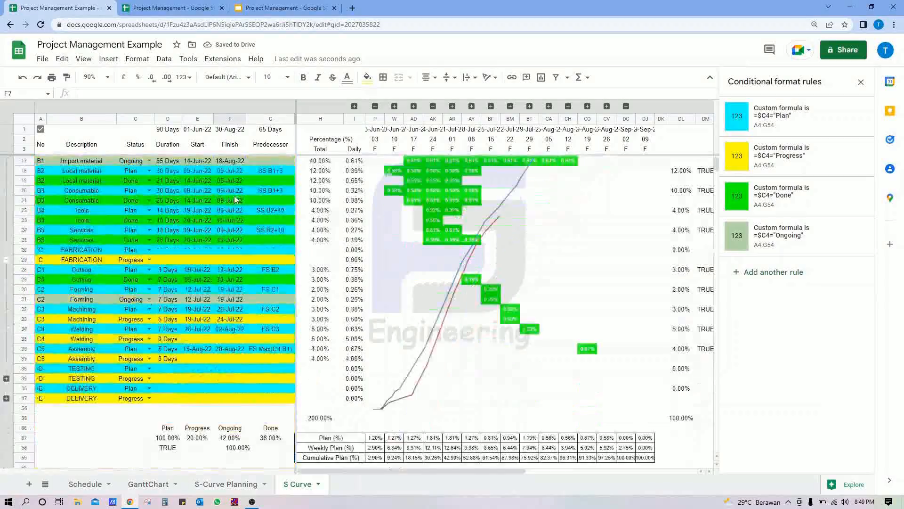
scroll(234, 200, up, 3)
click(525, 197)
mouse_move(373, 320)
mouse_down()
mouse_move(319, 320)
mouse_move(368, 320)
mouse_up()
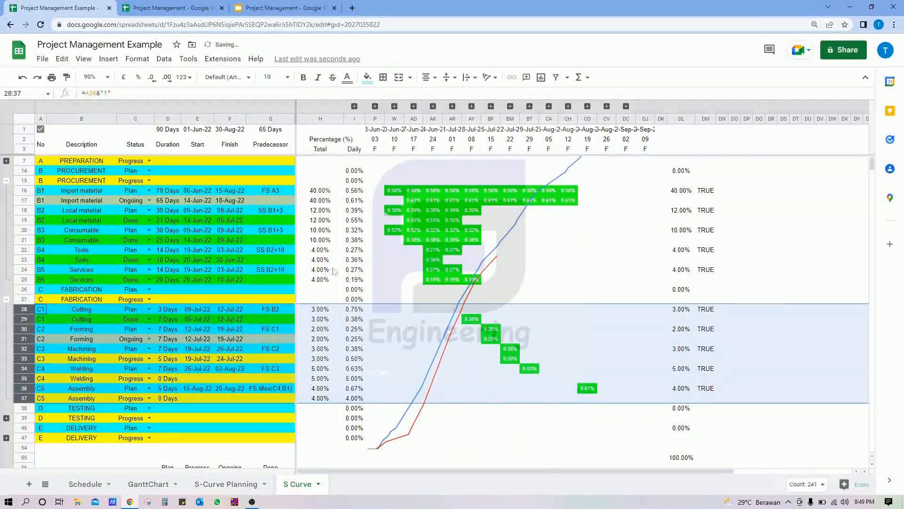
click(769, 181)
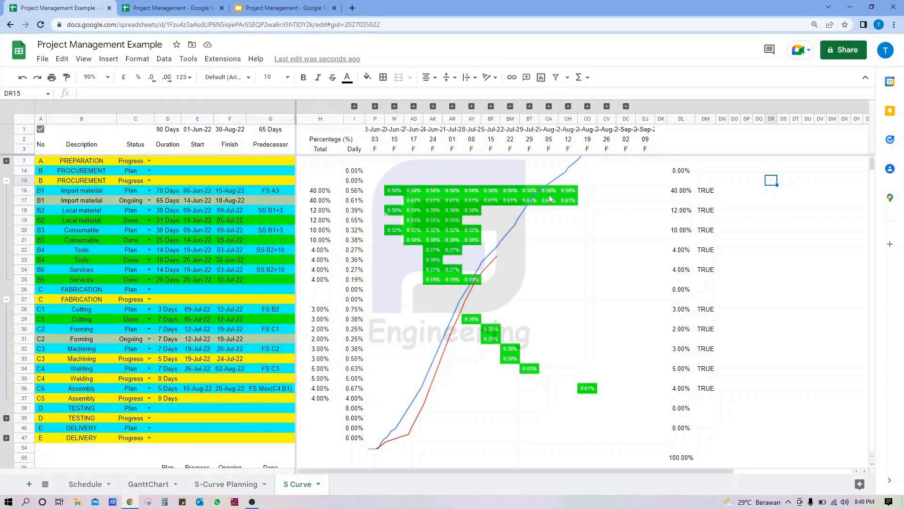
Review the Schedule, GanttChart and S-Curve Planning sheets and return to the S Curve sheet.
click(76, 485)
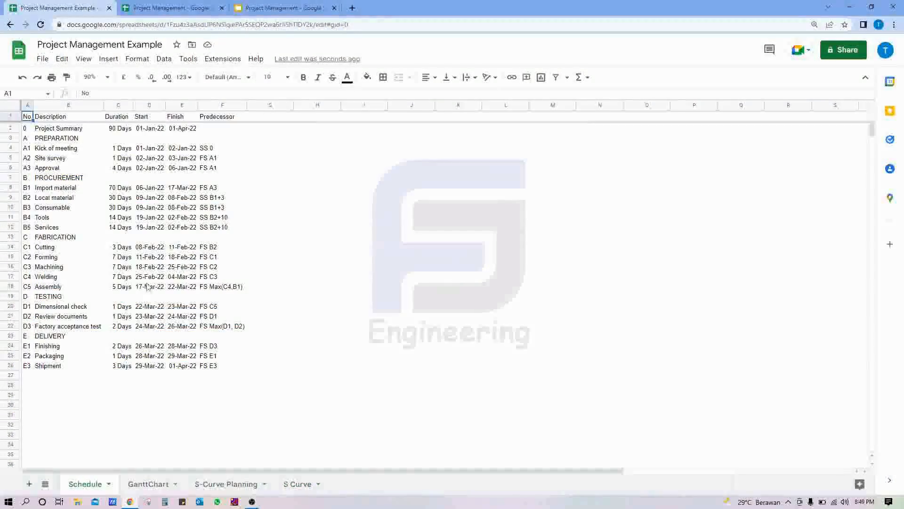
click(158, 486)
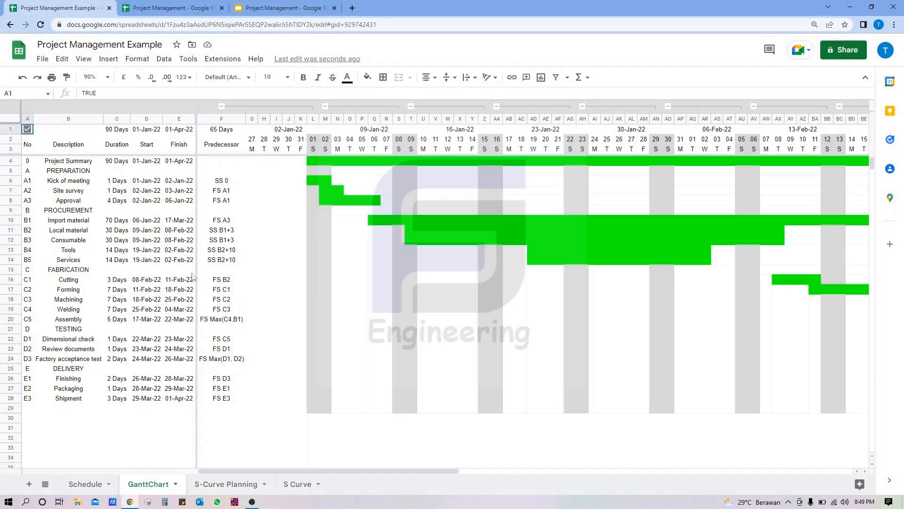
click(226, 488)
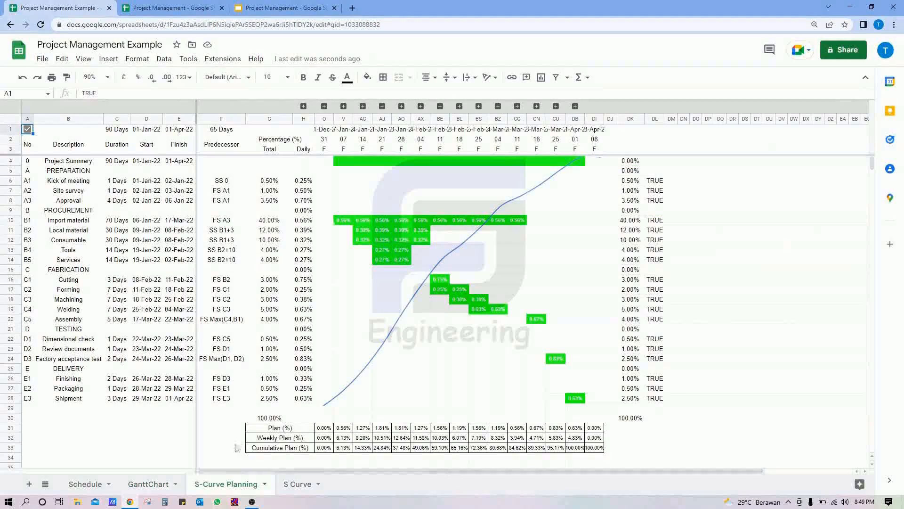
click(298, 484)
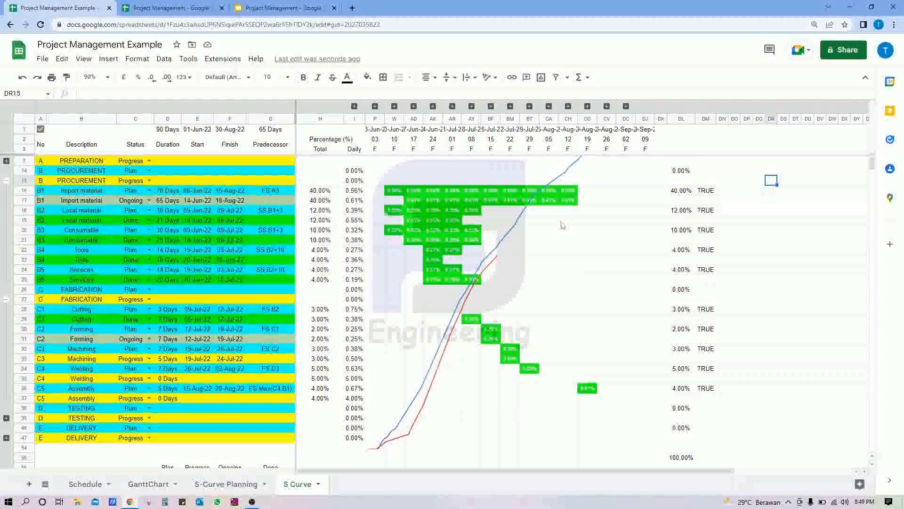